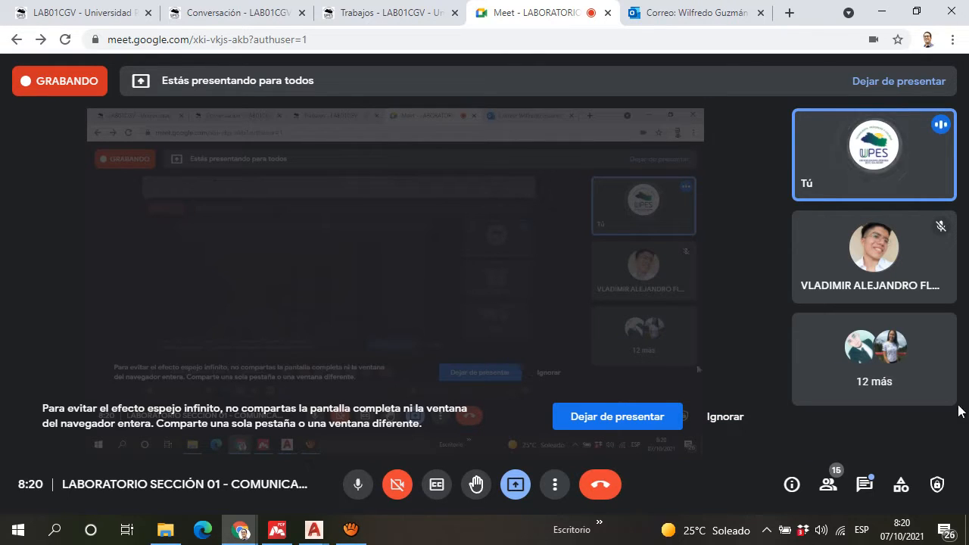
Step: Switch from the video call to the AutoCAD drawing "detalles estructurales a compartir.dwg"
left_click(909, 533)
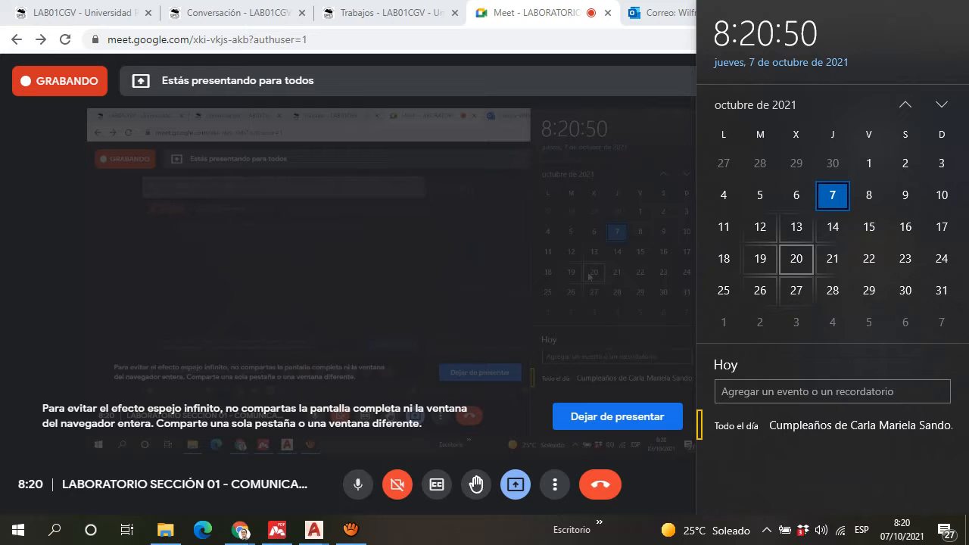
left_click(494, 9)
left_click(309, 526)
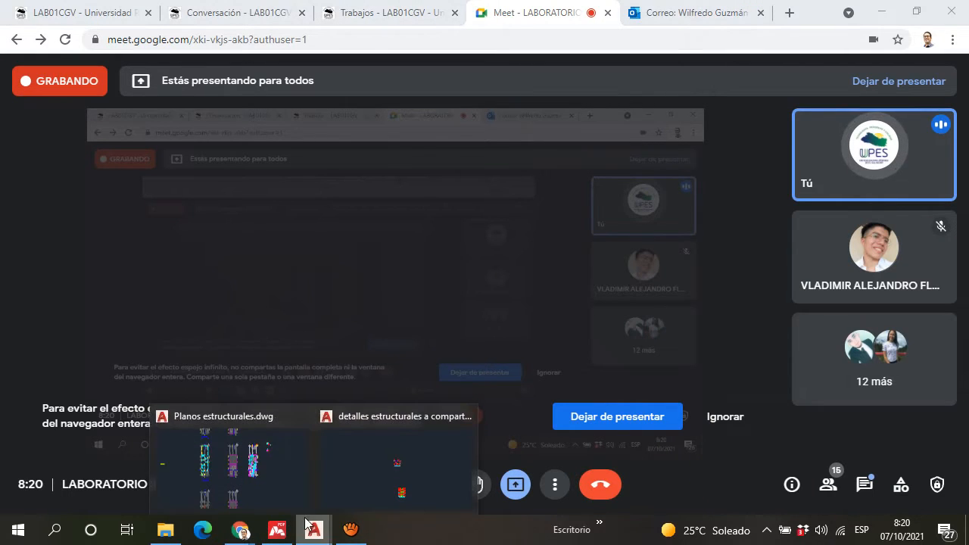
left_click(394, 455)
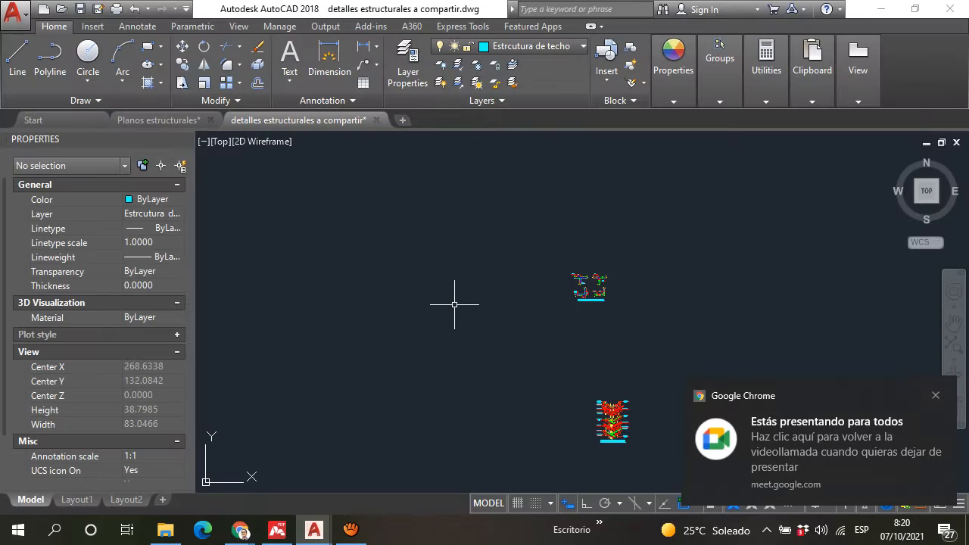
Step: Examine the four typical wall-joint reinforcement details titled "Refuerzos típicos en uniones de paredes"
scroll(479, 281, "down", 6)
scroll(503, 311, "up", 6)
scroll(513, 170, "up", 4)
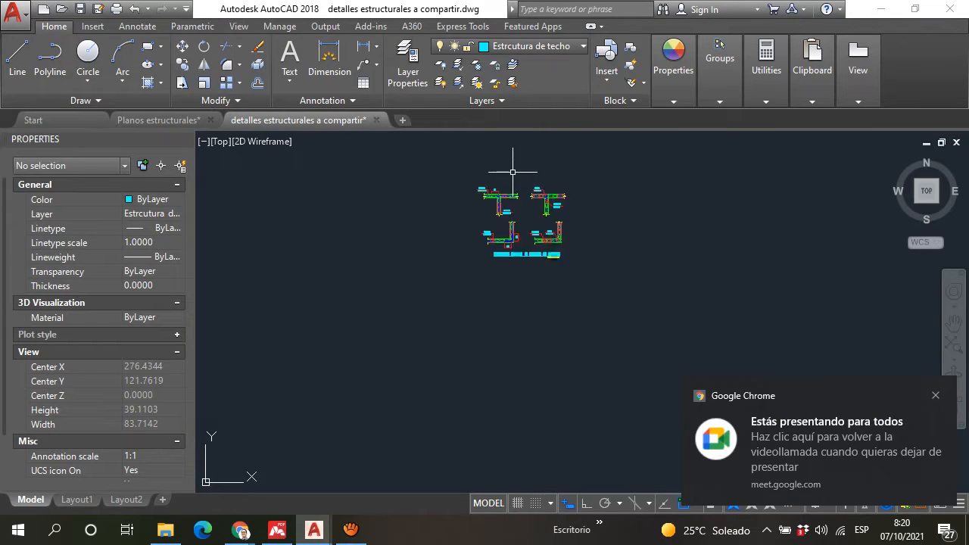
scroll(512, 172, "up", 5)
scroll(493, 234, "down", 2)
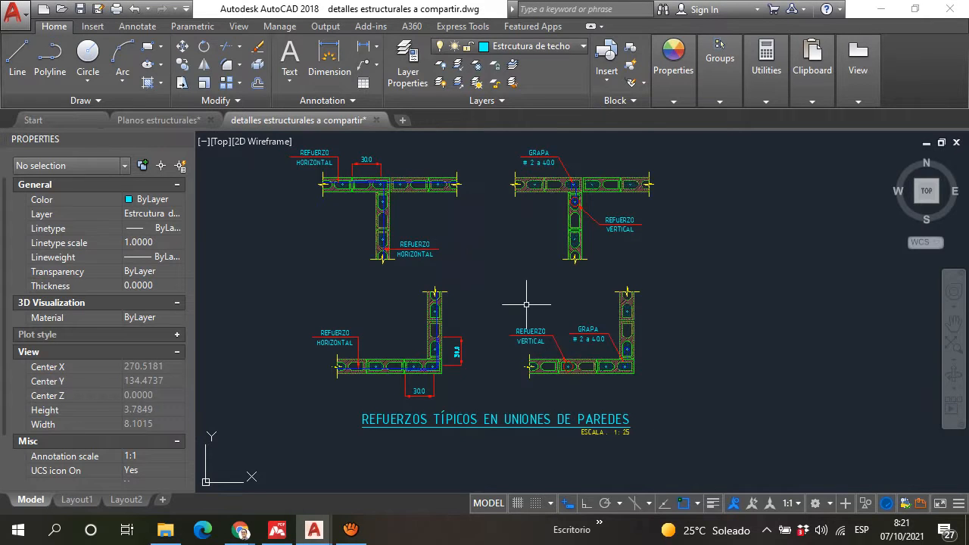
middle_click_drag(527, 305, 517, 327)
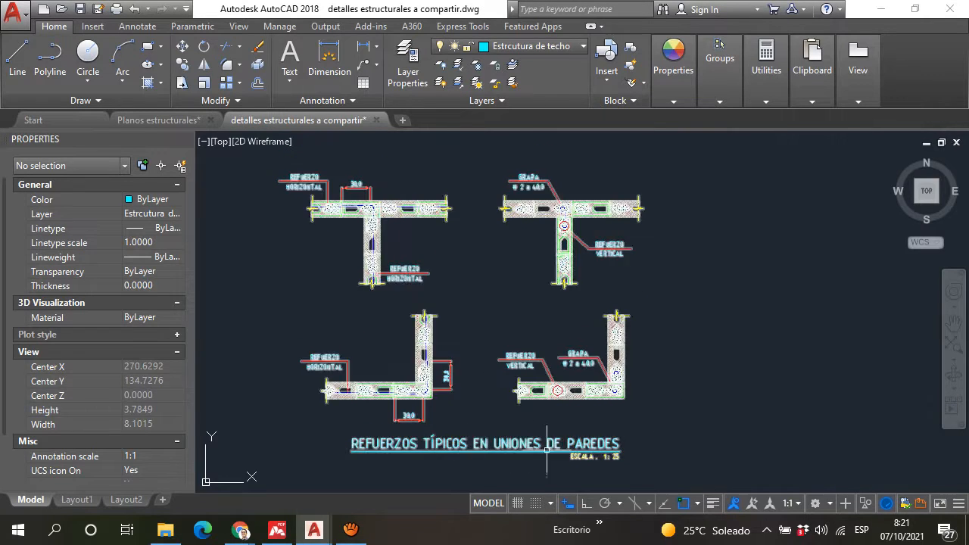
middle_click_drag(438, 250, 453, 257)
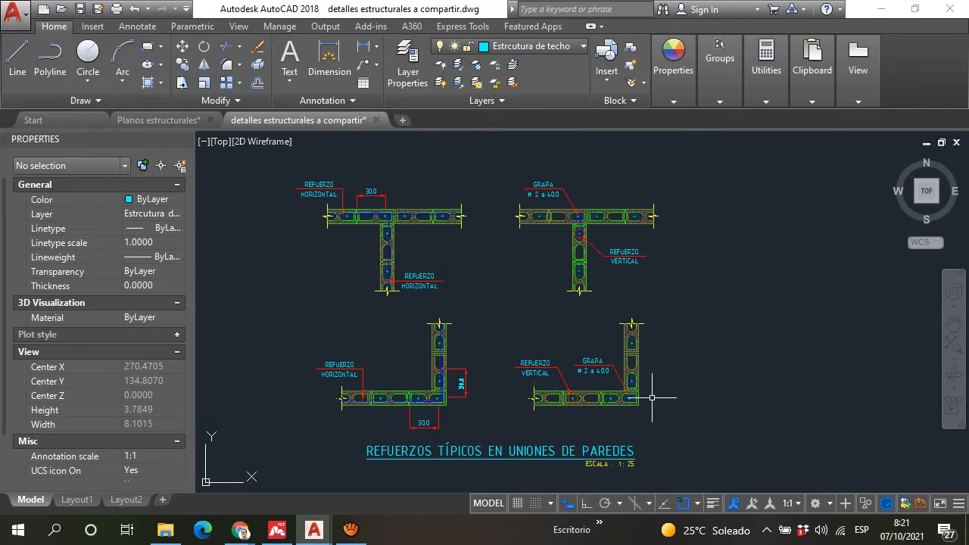
scroll(524, 349, "down", 2)
scroll(524, 348, "up", 4)
scroll(520, 248, "down", 4)
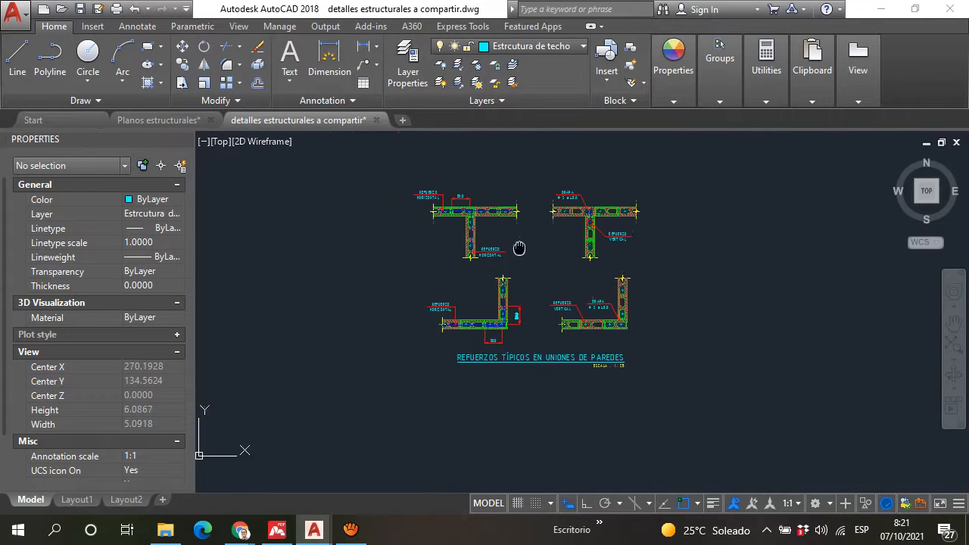
middle_click_drag(520, 249, 530, 174)
scroll(530, 174, "down", 2)
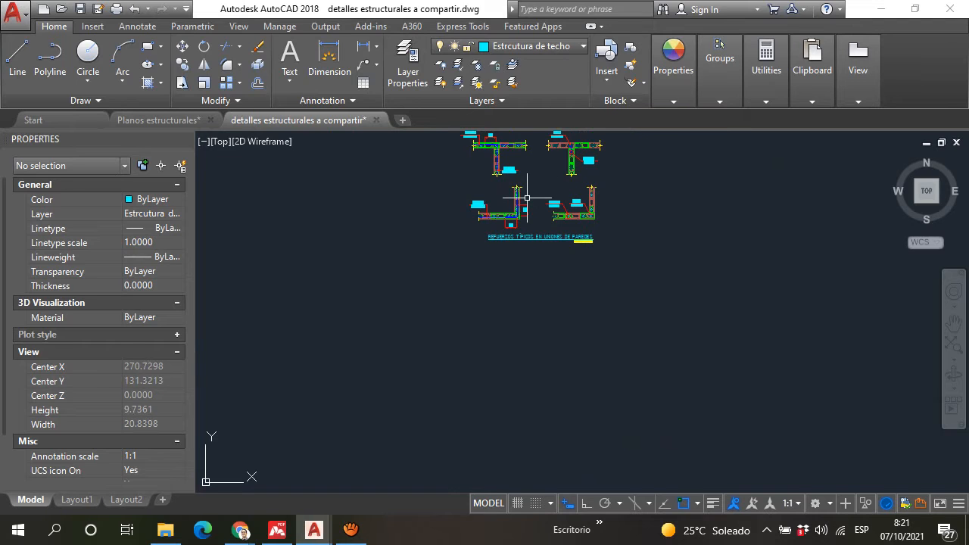
Step: Inspect the horizontal reinforcement and its overlap dimensions in the L-corner and T-joint wall details up close
scroll(523, 201, "up", 10)
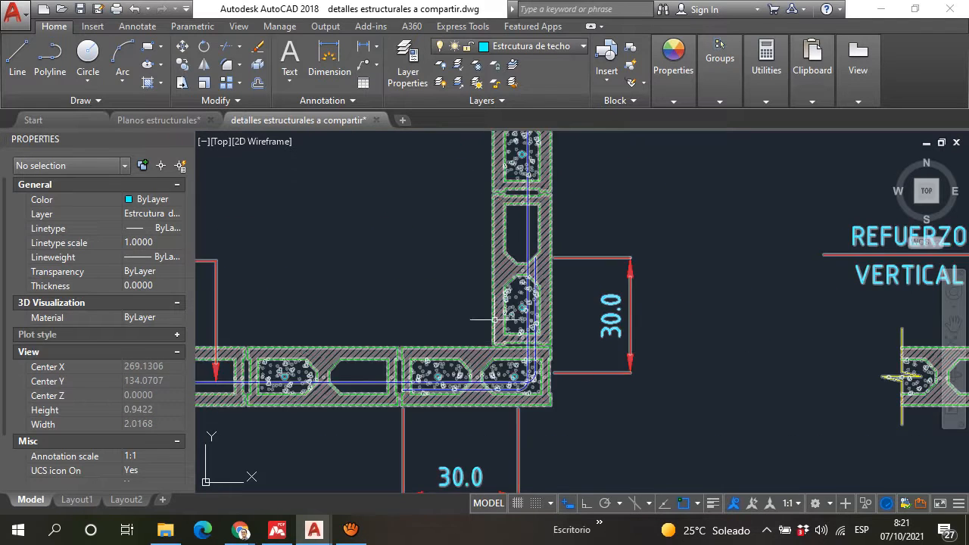
scroll(594, 344, "down", 2)
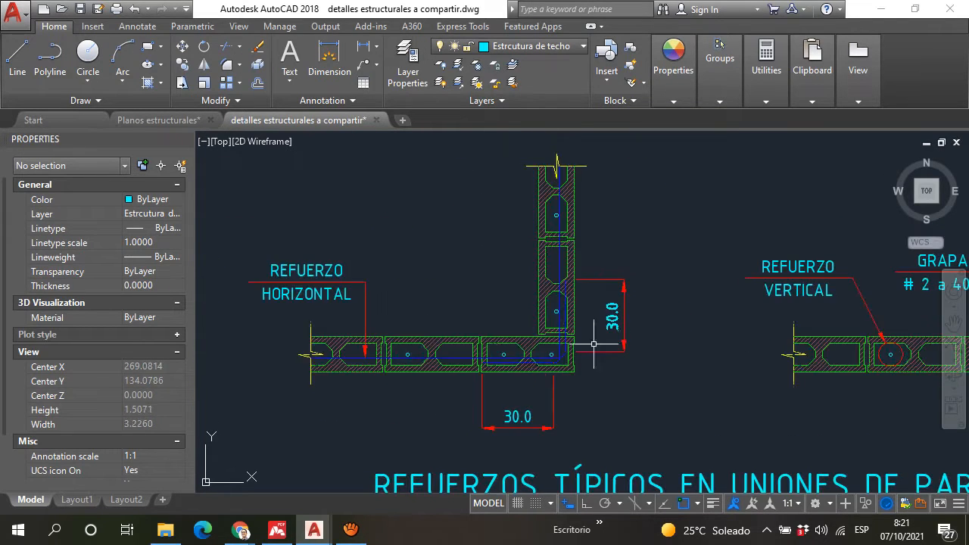
scroll(513, 281, "down", 4)
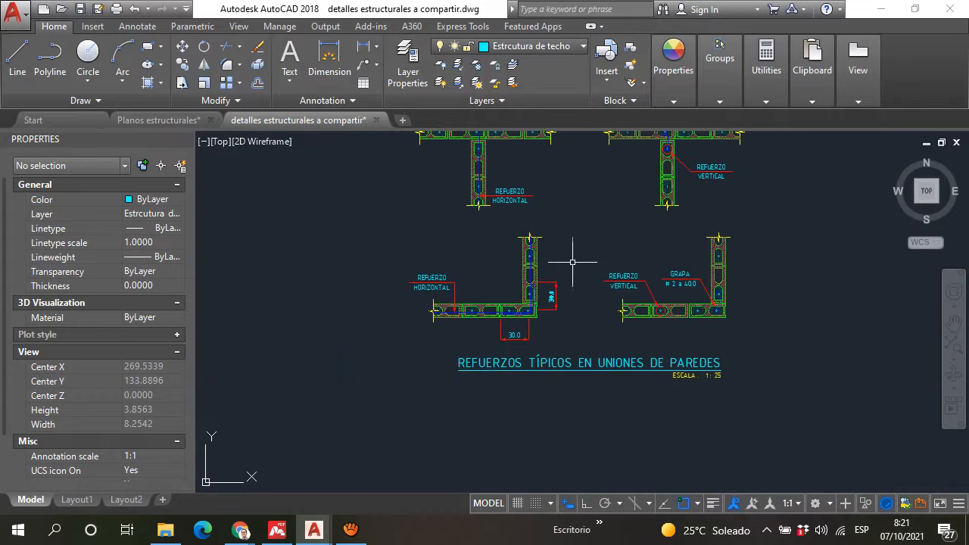
middle_click_drag(602, 218, 561, 291)
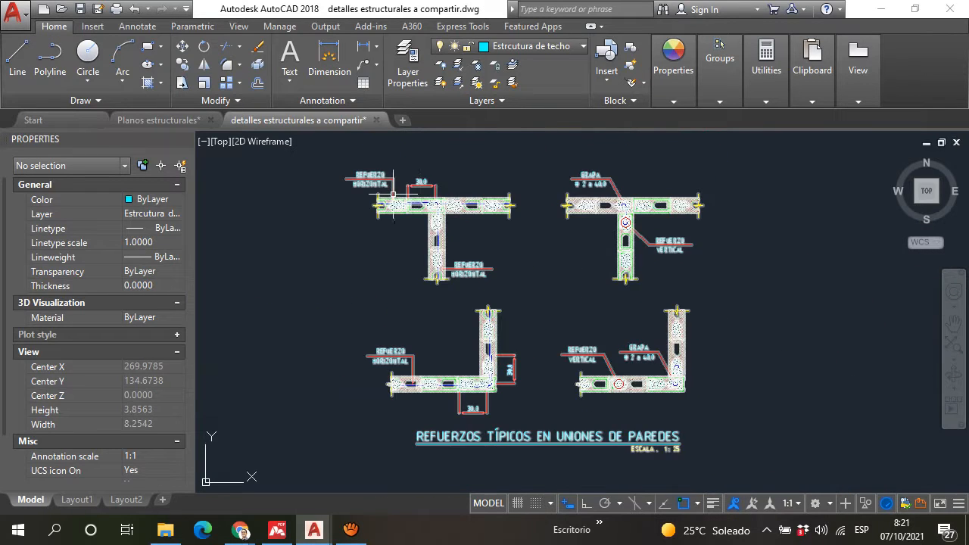
scroll(393, 195, "up", 4)
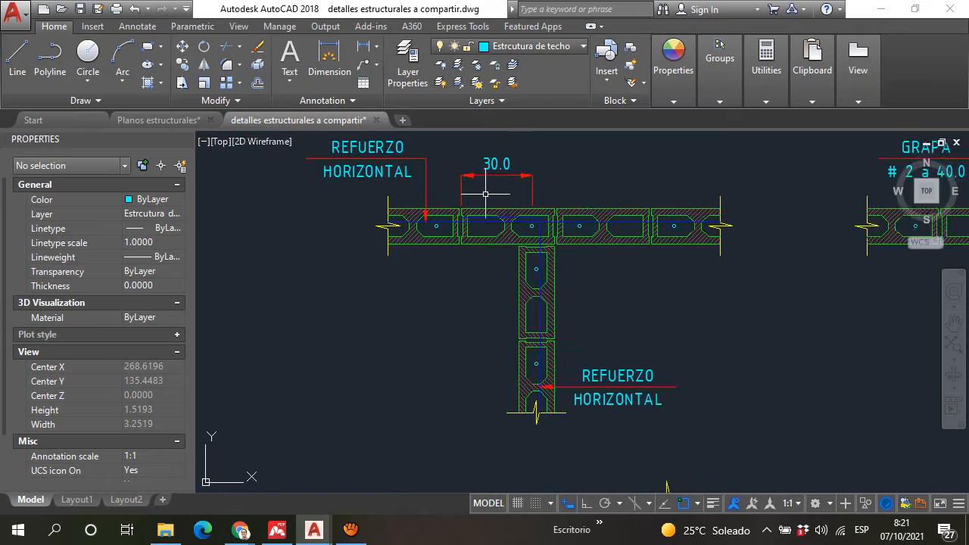
middle_click_drag(485, 194, 474, 255)
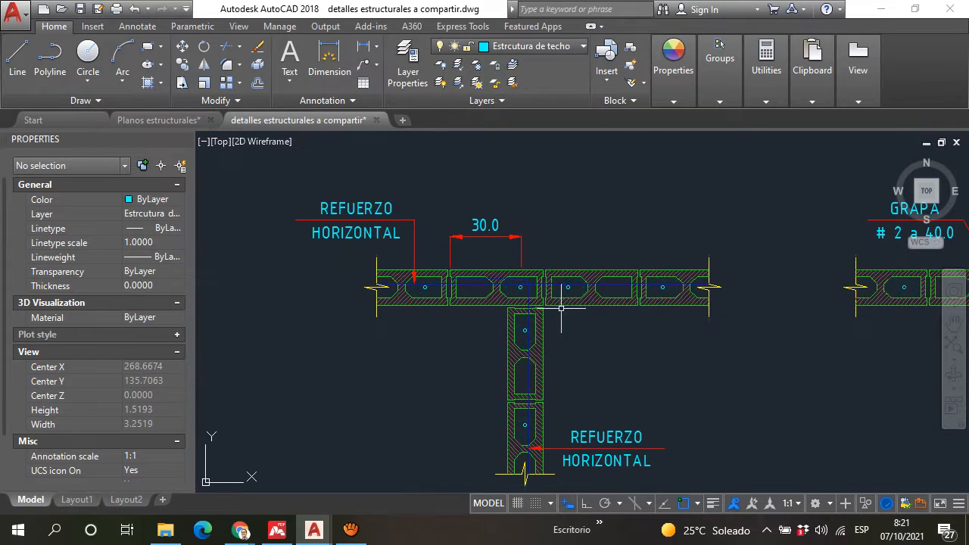
scroll(470, 250, "down", 3)
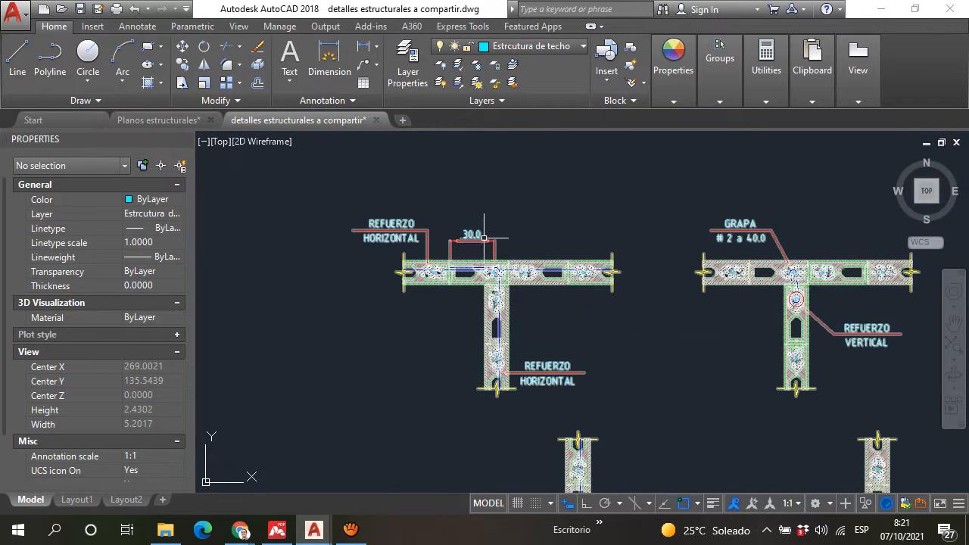
scroll(485, 303, "down", 6)
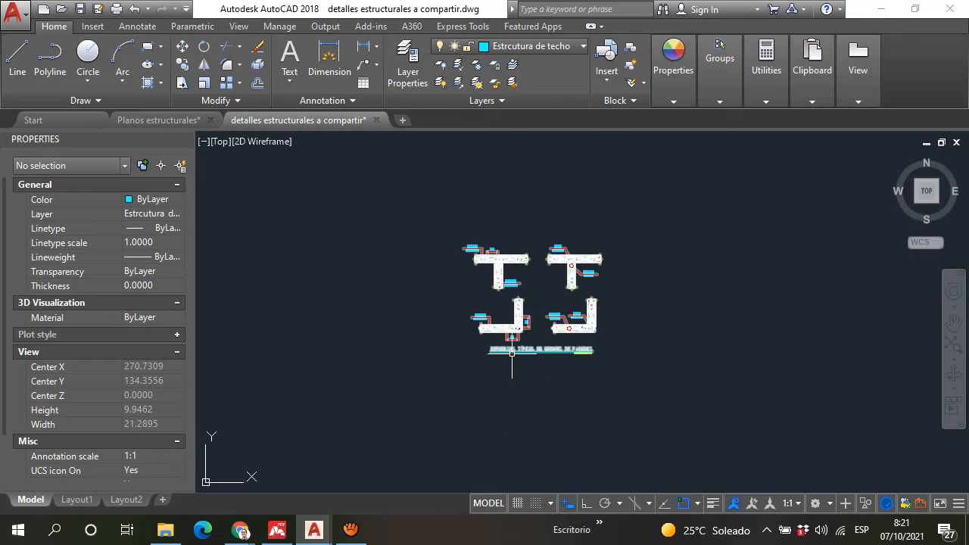
scroll(512, 353, "up", 6)
scroll(631, 242, "down", 4)
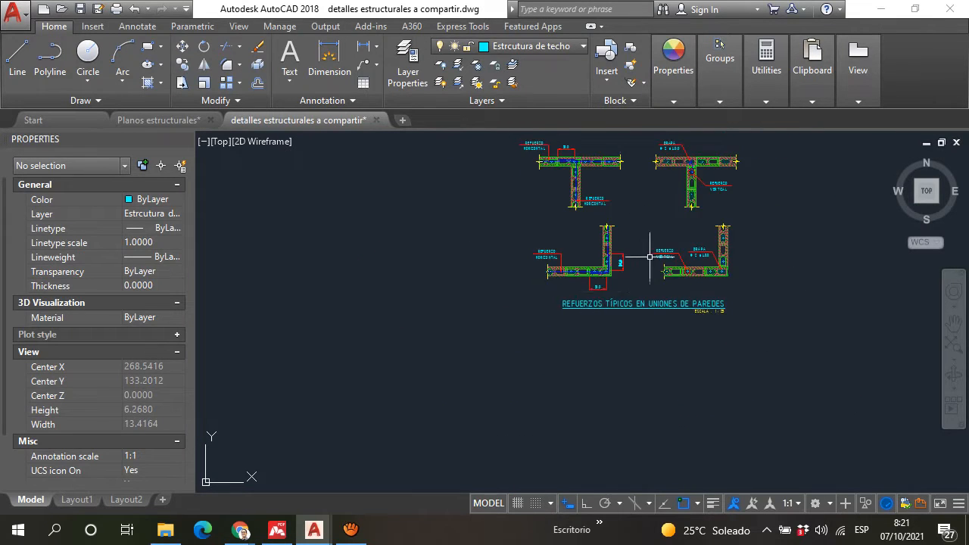
scroll(650, 258, "up", 4)
scroll(569, 264, "down", 15)
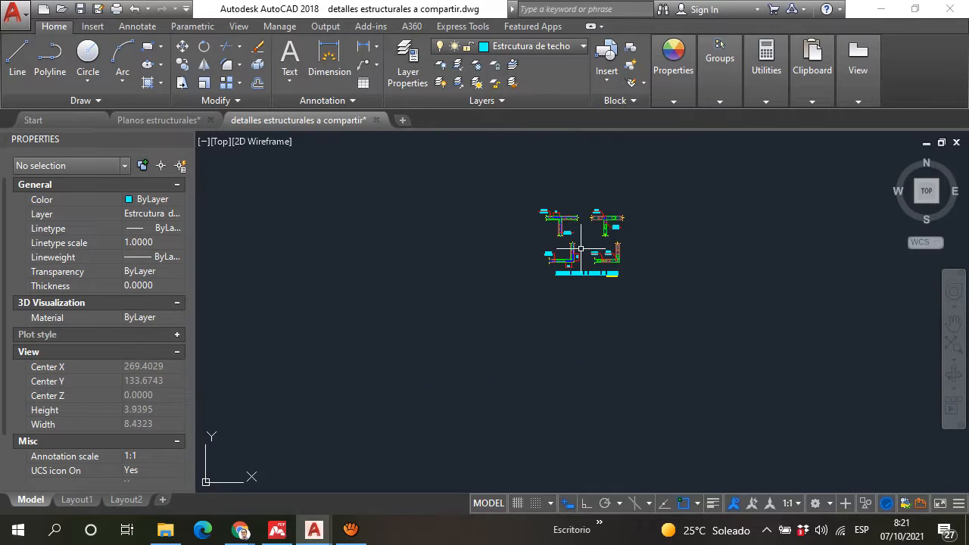
Step: Examine the isometric wall-joint detail "Detalle isométrico de unión de paredes", including its block courses and reinforcement labels
scroll(566, 264, "up", 13)
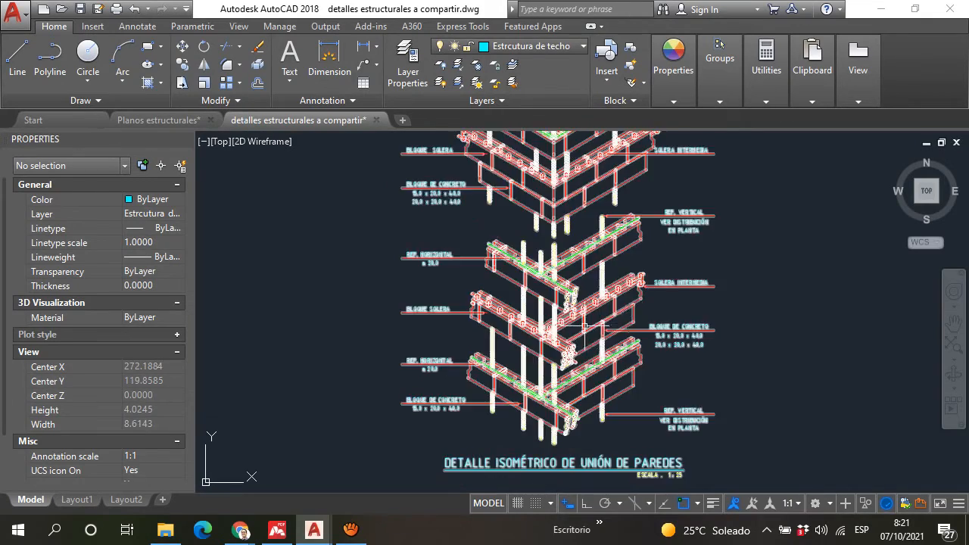
middle_click_drag(528, 187, 511, 262)
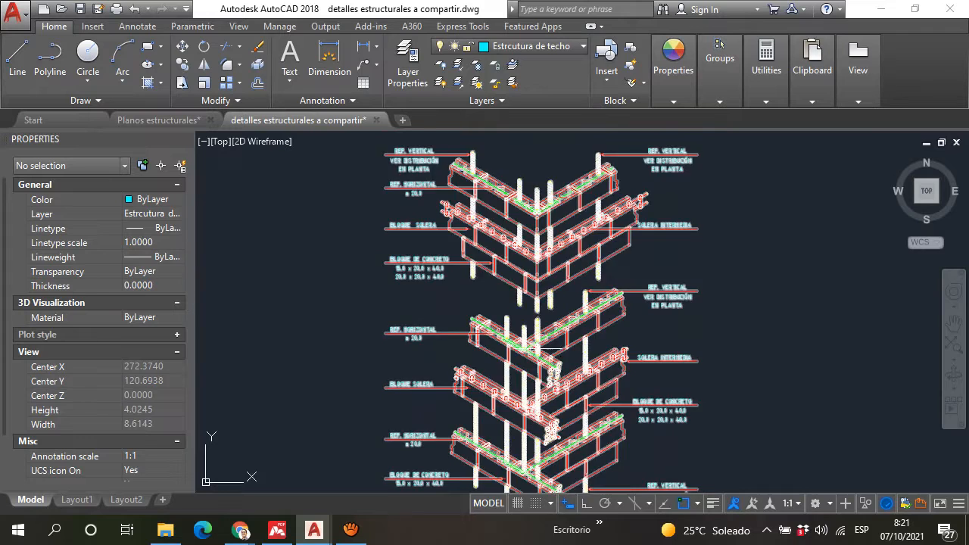
scroll(538, 349, "down", 7)
scroll(521, 370, "up", 5)
middle_click_drag(519, 393, 480, 169)
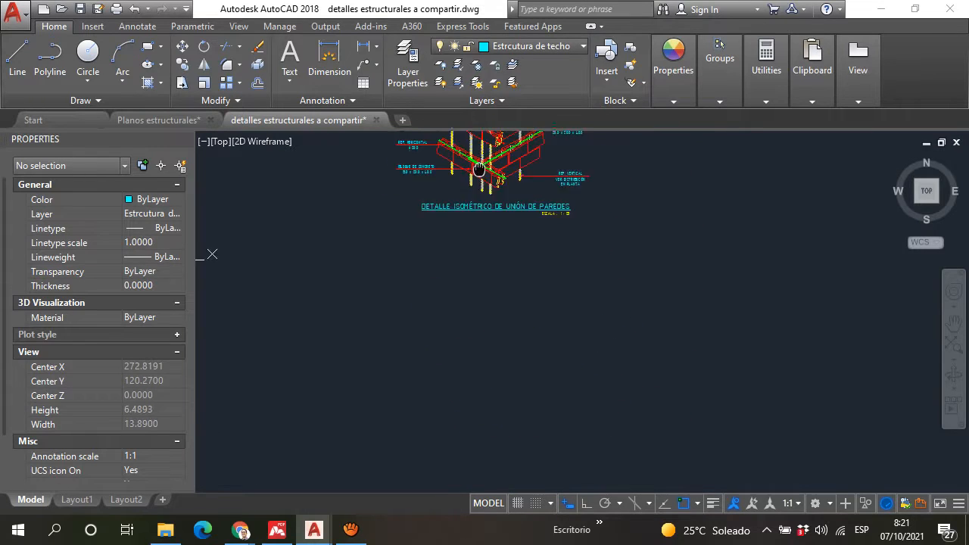
Step: Read the rebar table "Cuadro de varillas" for the diameter, lap and anchorage columns of each bar gauge
scroll(480, 260, "down", 4)
scroll(482, 334, "up", 4)
scroll(485, 300, "down", 4)
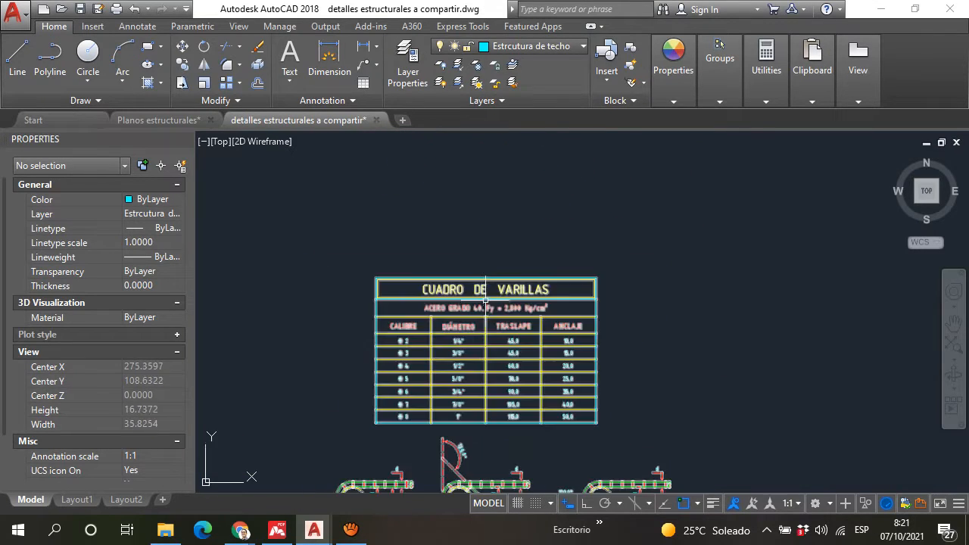
scroll(454, 242, "down", 2)
scroll(465, 191, "up", 5)
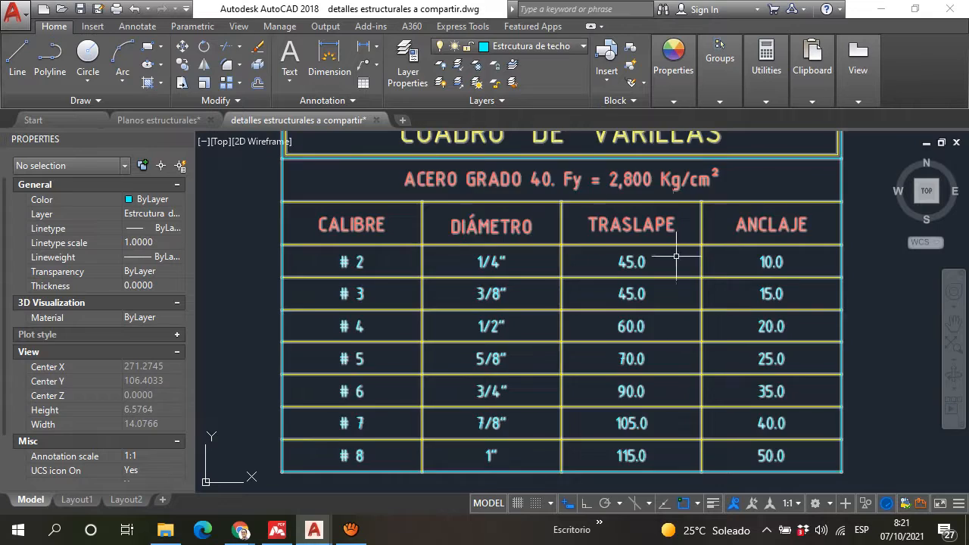
Step: Examine the 90°, 135° and 180° hook details, looking closely at the end extension of the 135° hook
scroll(676, 256, "down", 5)
scroll(568, 450, "up", 3)
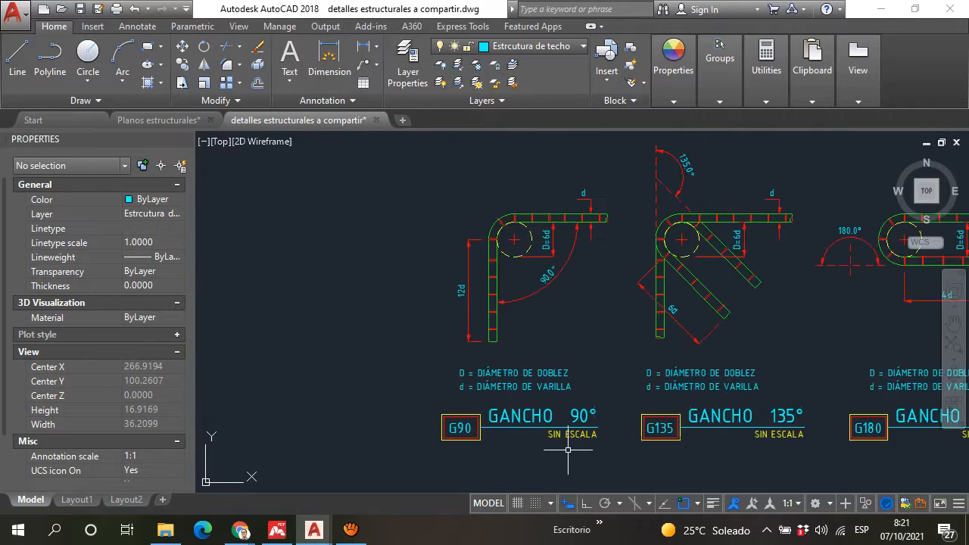
scroll(568, 449, "up", 5)
scroll(520, 442, "down", 5)
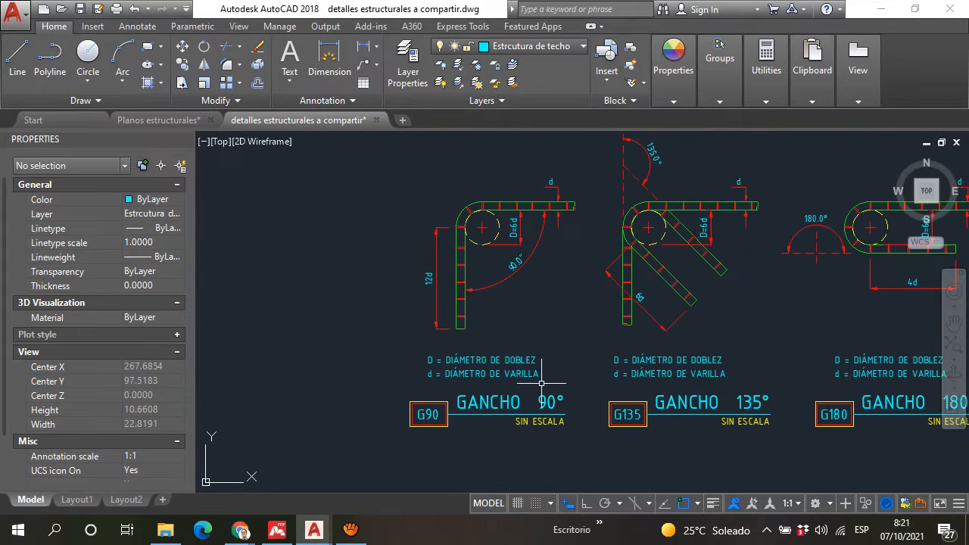
mouse_move(667, 324)
middle_mouse_down()
mouse_move(568, 378)
mouse_move(558, 357)
middle_mouse_up()
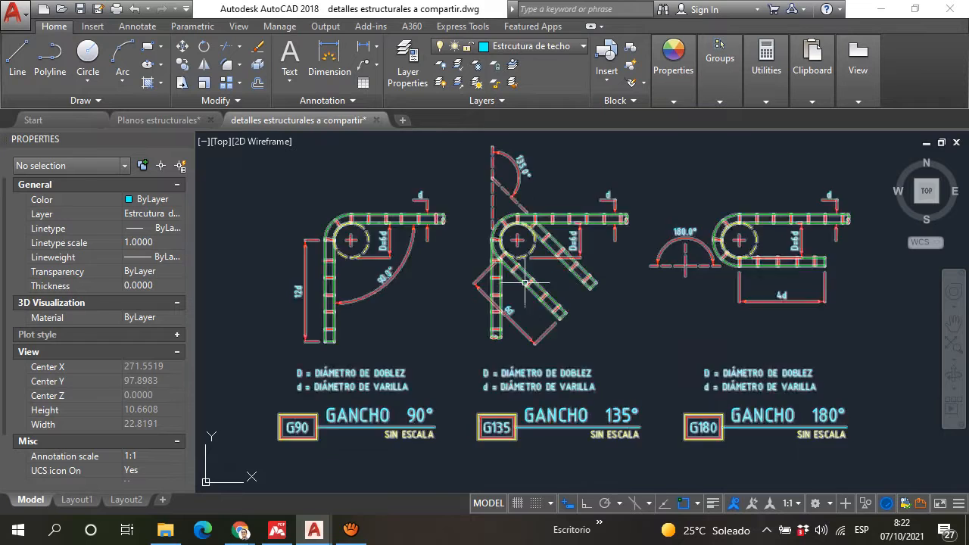
scroll(515, 284, "up", 4)
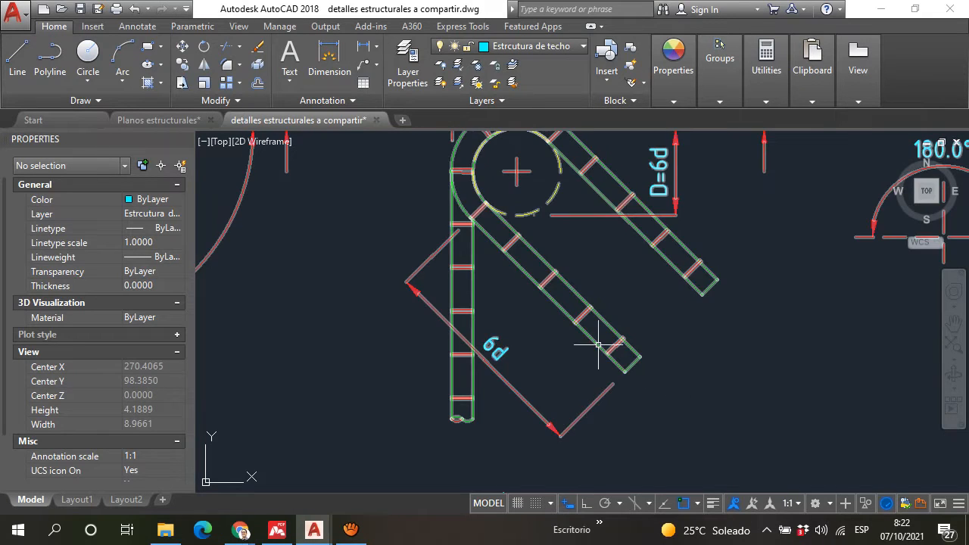
scroll(592, 338, "down", 6)
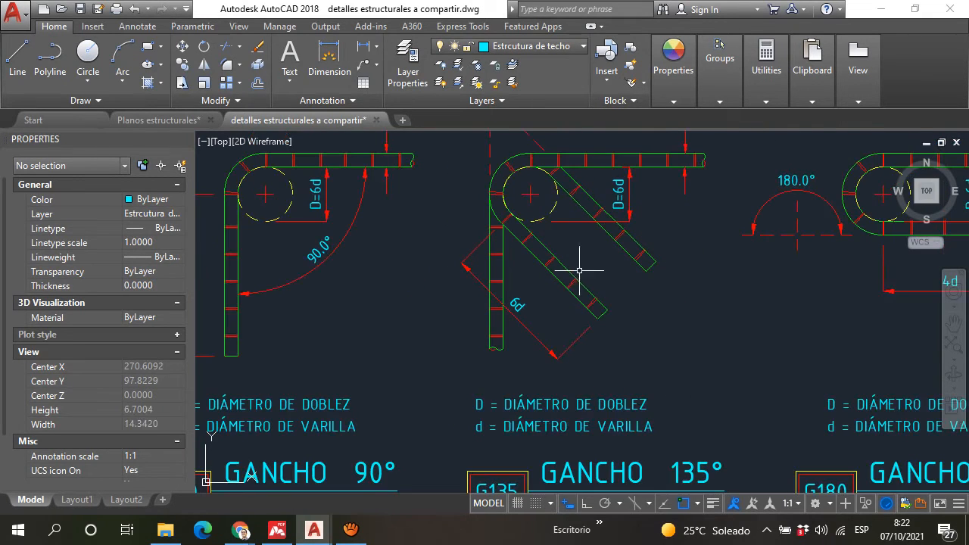
scroll(599, 274, "up", 3)
scroll(560, 303, "down", 5)
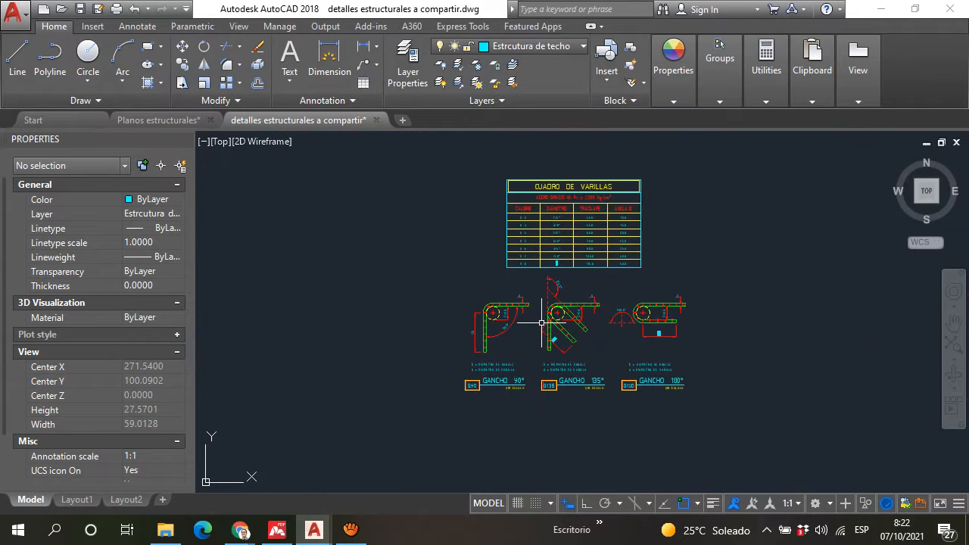
Step: Compare the bend diameters and bar diameter dimensions of the 90° and 135° hooks at close range
scroll(560, 318, "up", 4)
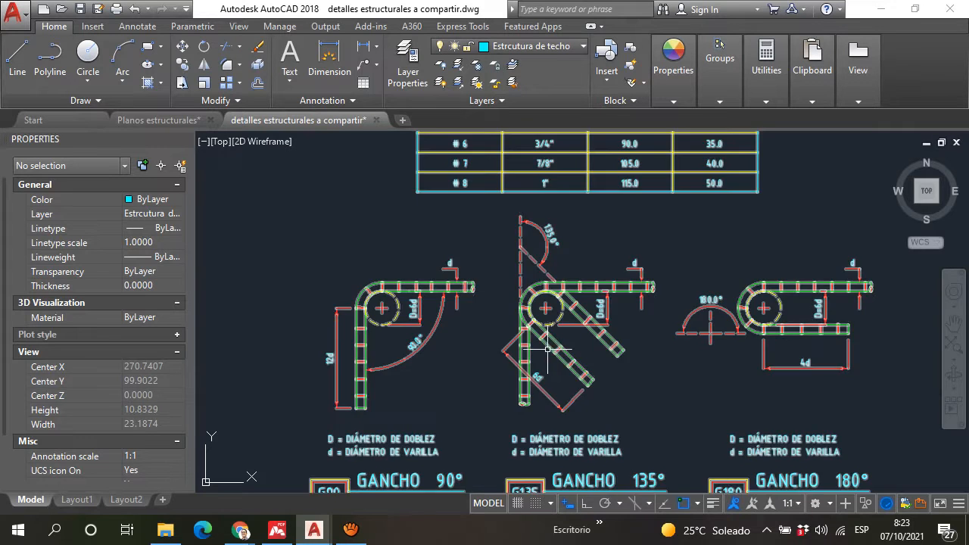
scroll(487, 270, "down", 2)
middle_click_drag(487, 270, 477, 297)
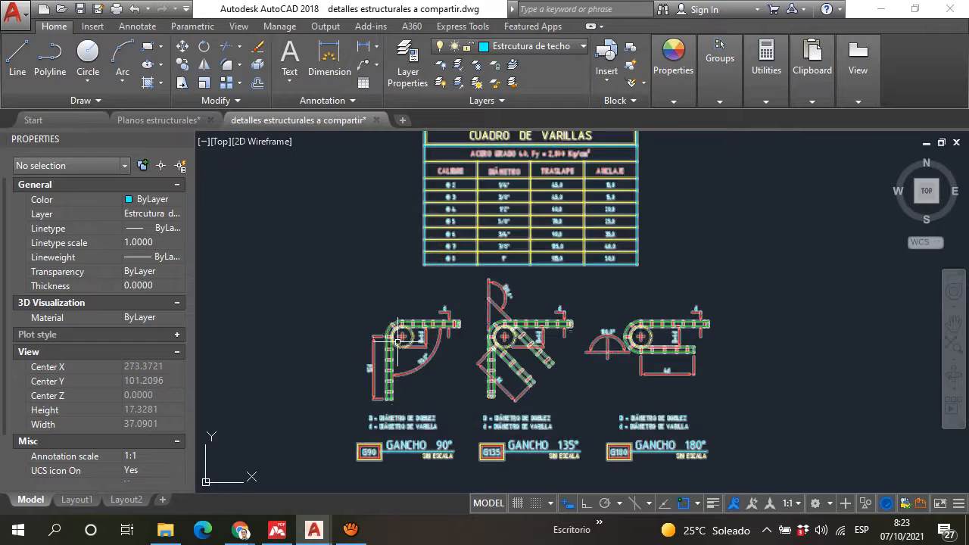
scroll(403, 346, "up", 4)
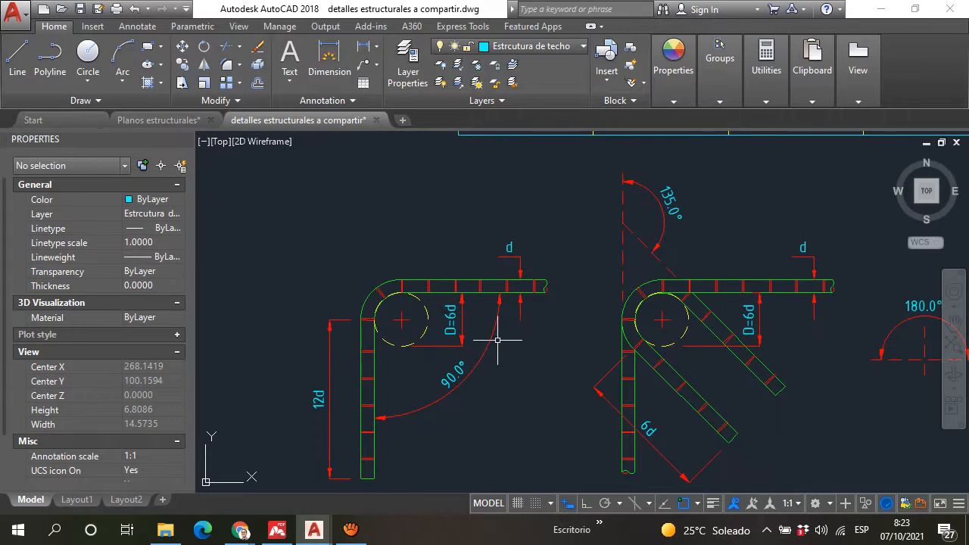
scroll(497, 338, "down", 2)
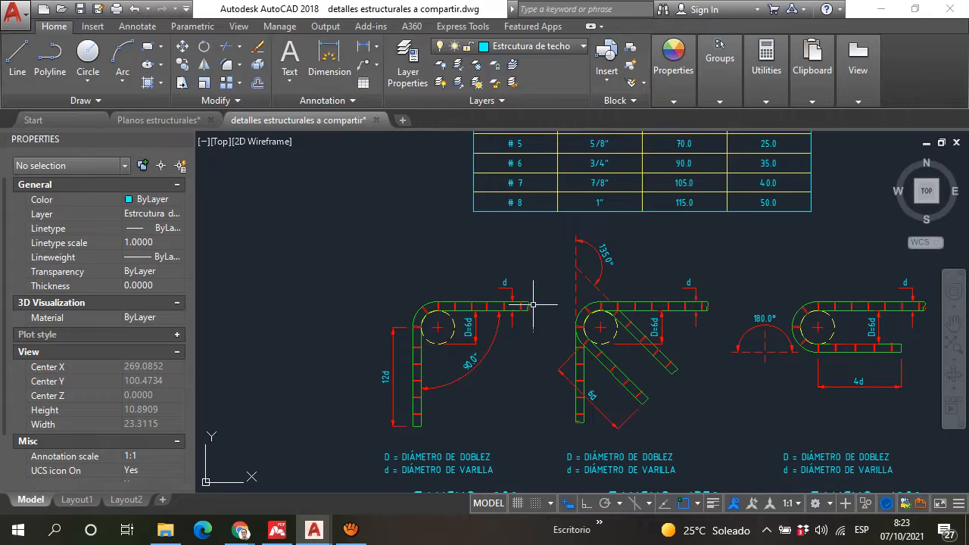
scroll(443, 317, "down", 4)
scroll(443, 317, "up", 8)
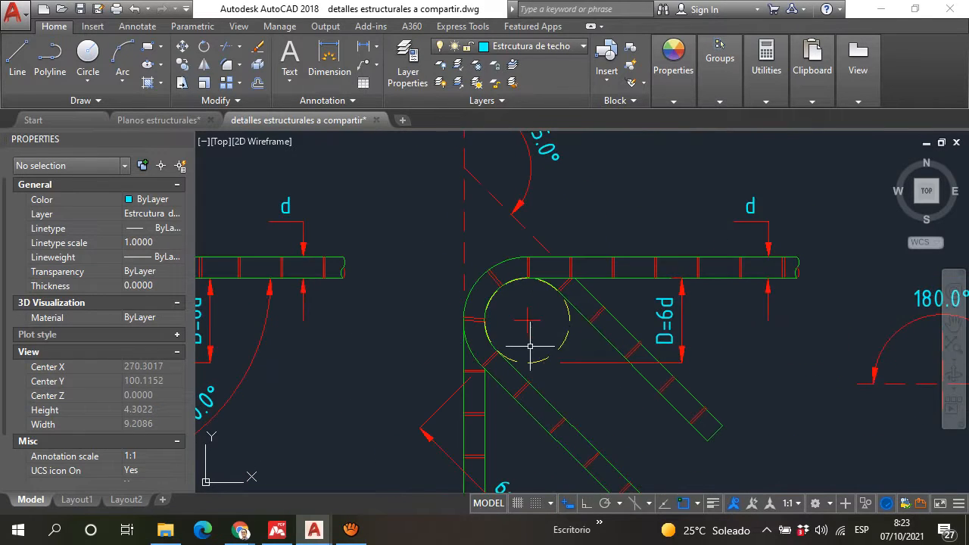
Step: Review the 90°, 135° and 180° hook details together with the lap and anchorage columns of the rebar table above them
scroll(606, 280, "down", 1)
scroll(603, 285, "down", 2)
scroll(647, 278, "up", 4)
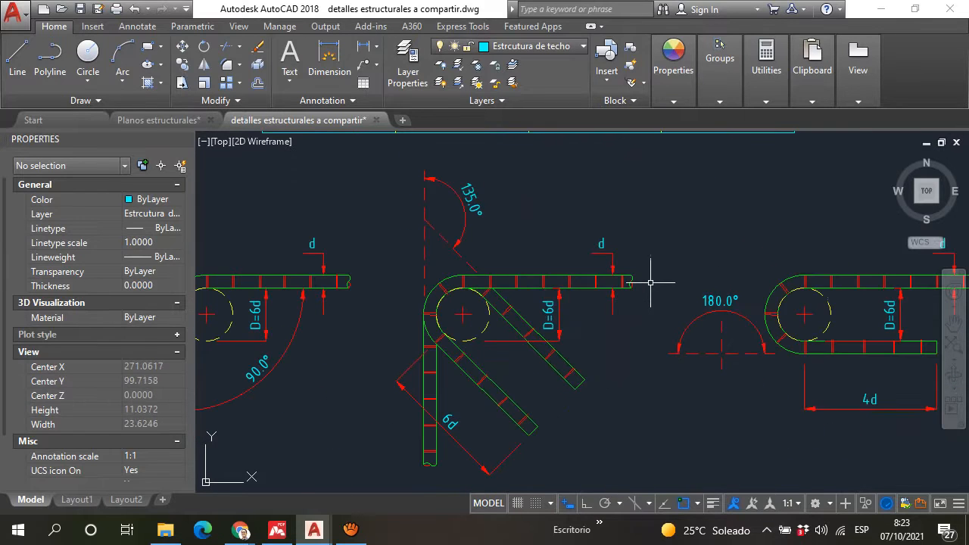
scroll(642, 282, "down", 3)
scroll(583, 308, "up", 2)
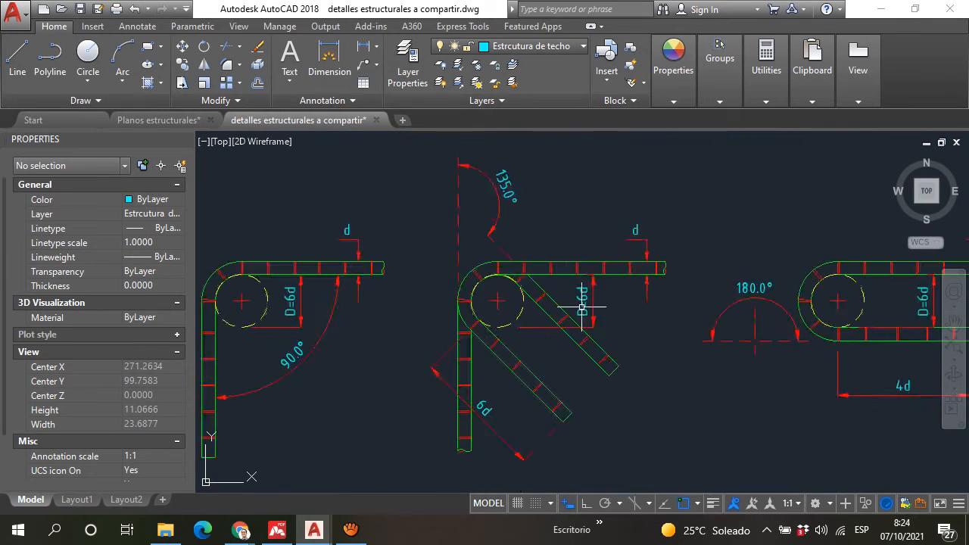
scroll(590, 287, "down", 1)
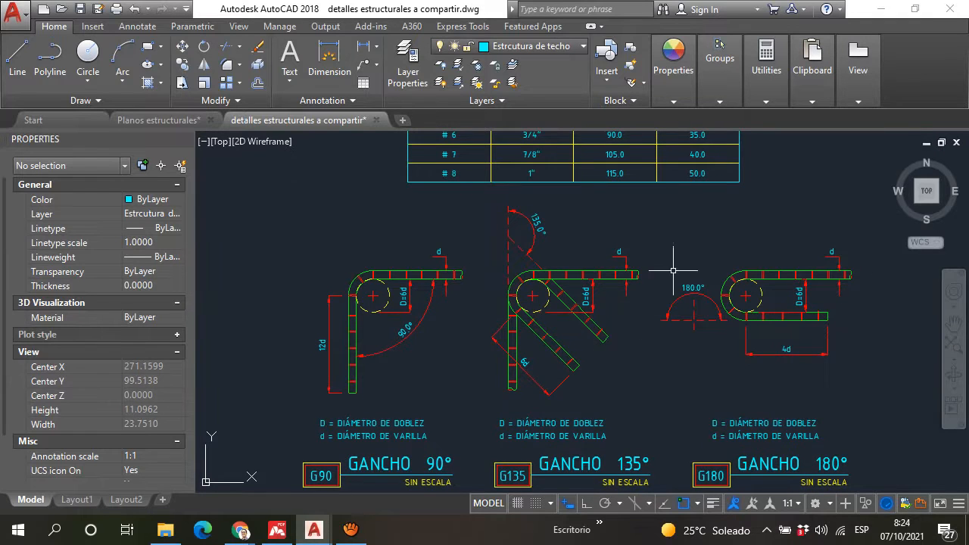
mouse_move(656, 227)
middle_mouse_down()
mouse_move(556, 262)
mouse_move(584, 262)
middle_mouse_up()
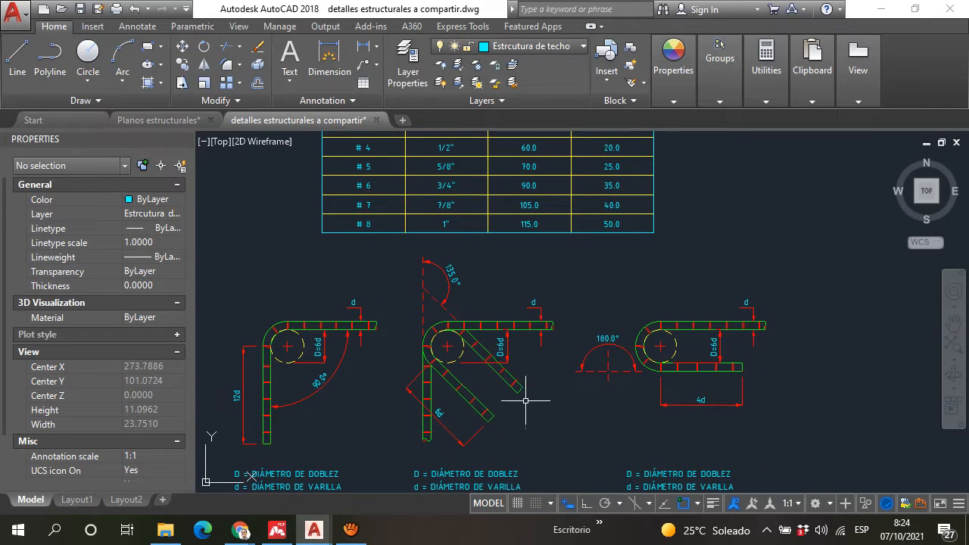
scroll(526, 397, "down", 4)
scroll(519, 390, "up", 2)
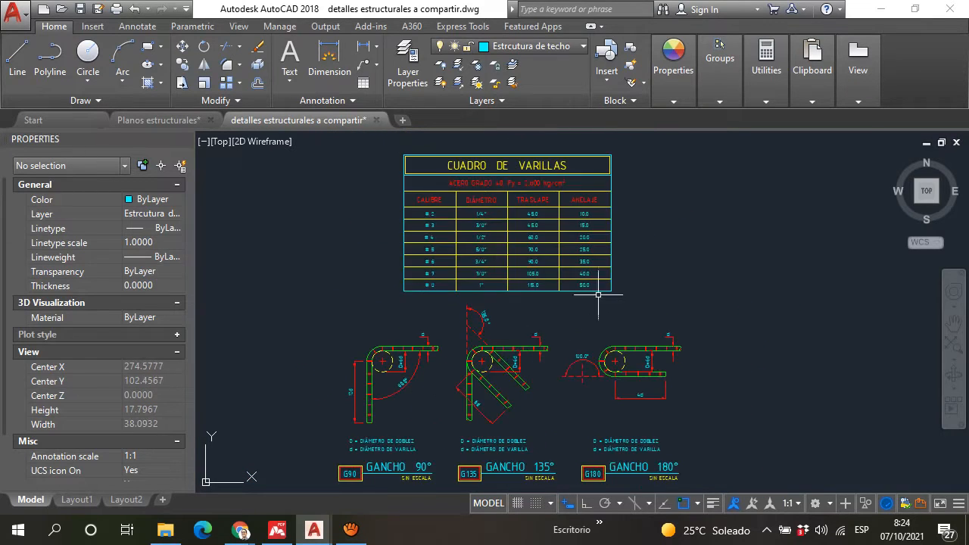
middle_click_drag(620, 267, 610, 273)
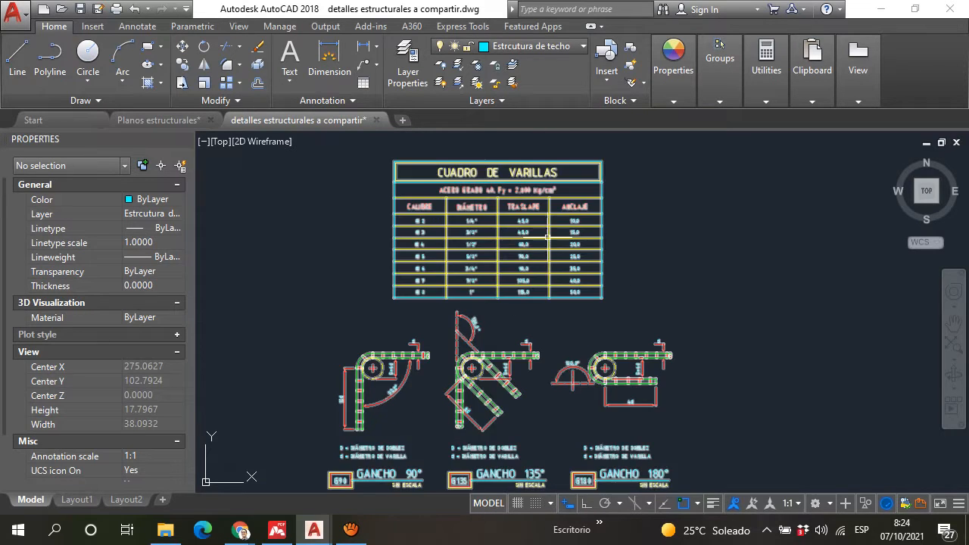
mouse_move(482, 314)
middle_mouse_down()
mouse_move(469, 375)
mouse_move(444, 290)
middle_mouse_up()
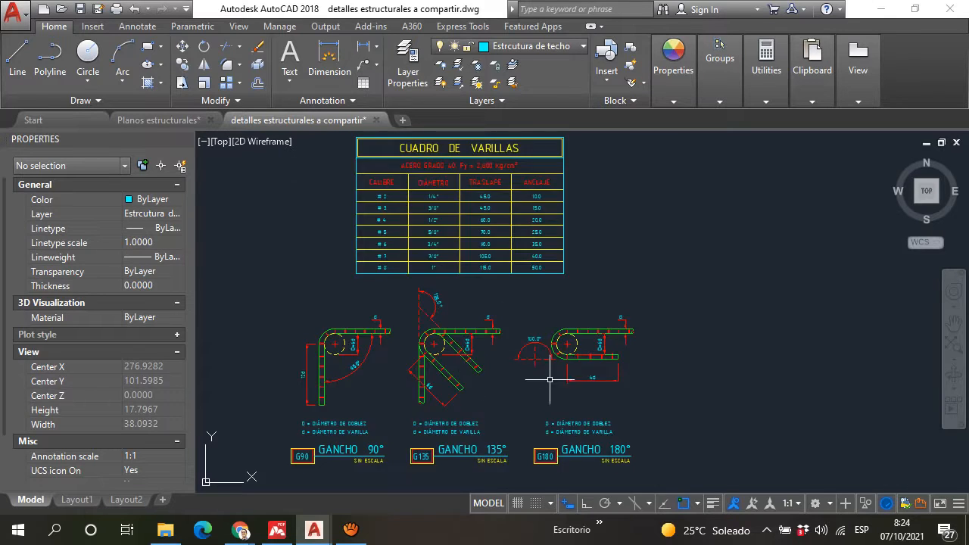
Step: Select the wall-joint details, the rebar table and the three hook details together
scroll(440, 318, "down", 2)
scroll(492, 378, "down", 5)
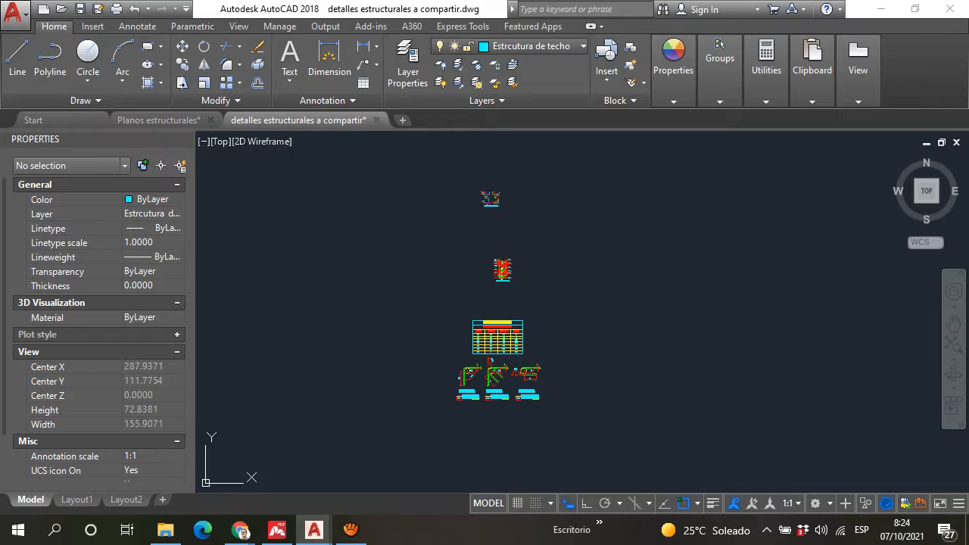
left_click(433, 193)
left_click(671, 458)
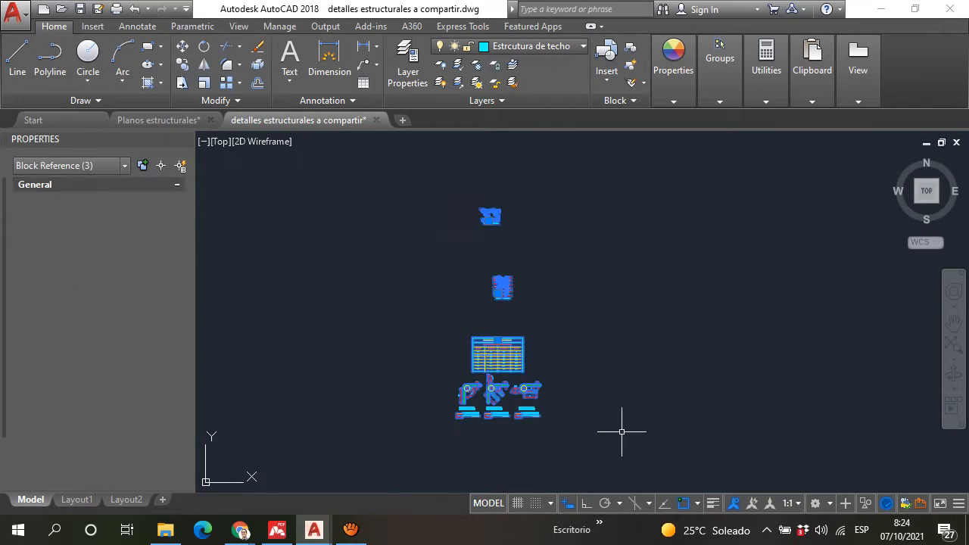
scroll(486, 207, "up", 3)
scroll(500, 250, "up", 2)
scroll(515, 277, "down", 7)
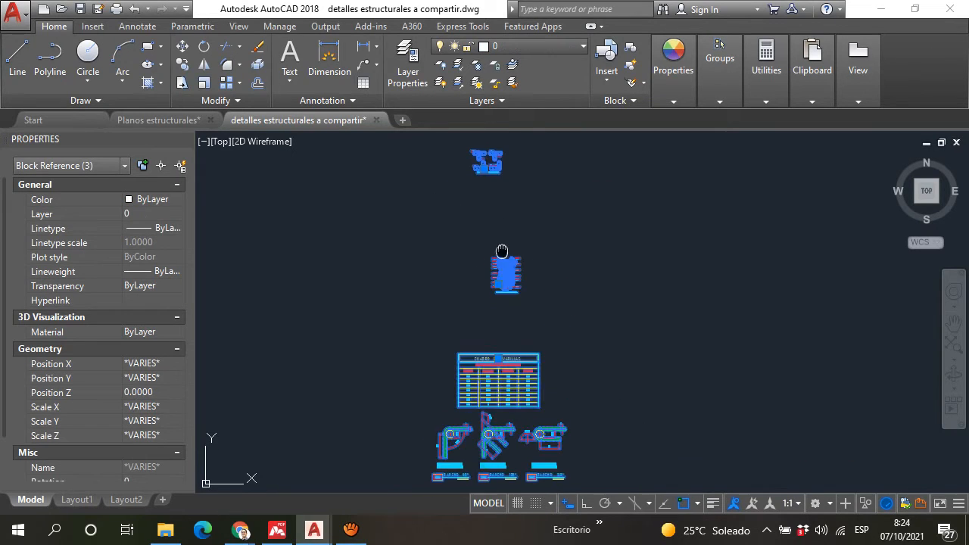
Step: Examine the beam, column and "nervio" section details in the separate group of drawings, including their reinforcement labels
scroll(355, 227, "up", 6)
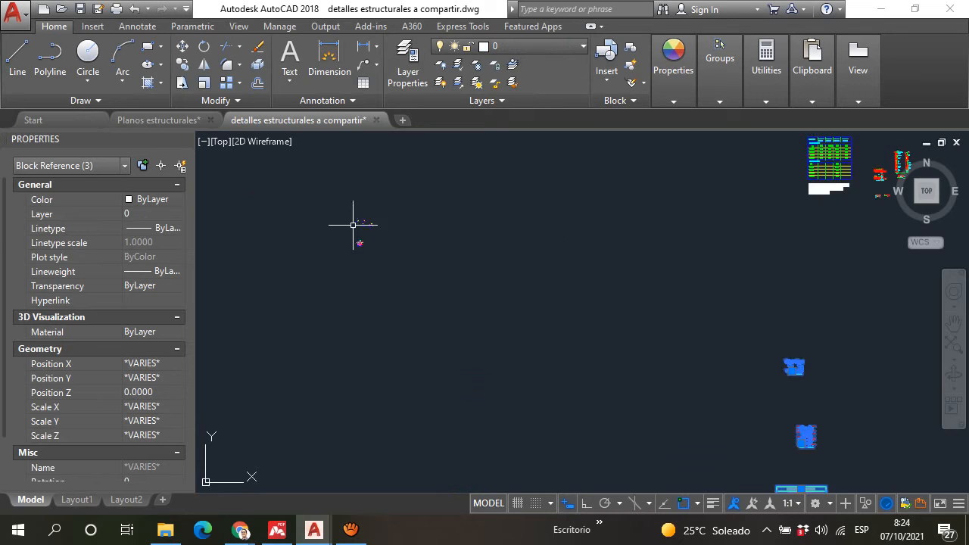
scroll(497, 326, "up", 3)
scroll(567, 307, "up", 1)
middle_click_drag(564, 305, 370, 151)
scroll(366, 148, "down", 1)
scroll(621, 311, "down", 3)
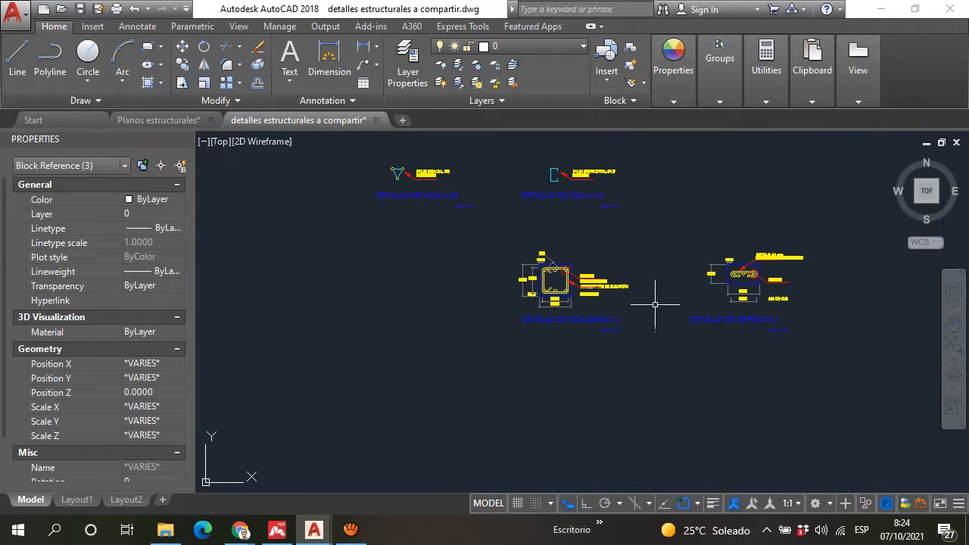
scroll(761, 308, "up", 2)
scroll(750, 334, "up", 2)
scroll(745, 351, "down", 3)
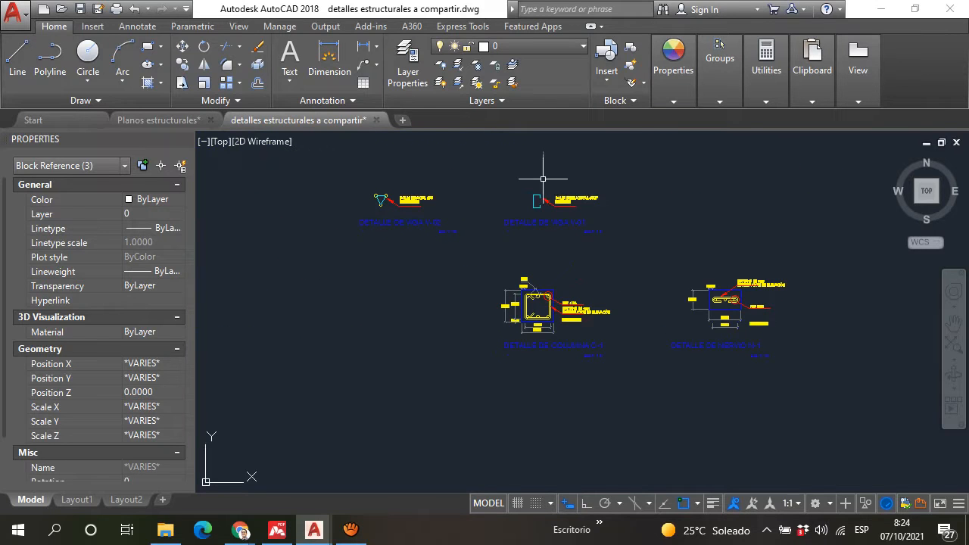
scroll(536, 194, "up", 3)
scroll(558, 262, "up", 2)
scroll(699, 292, "down", 4)
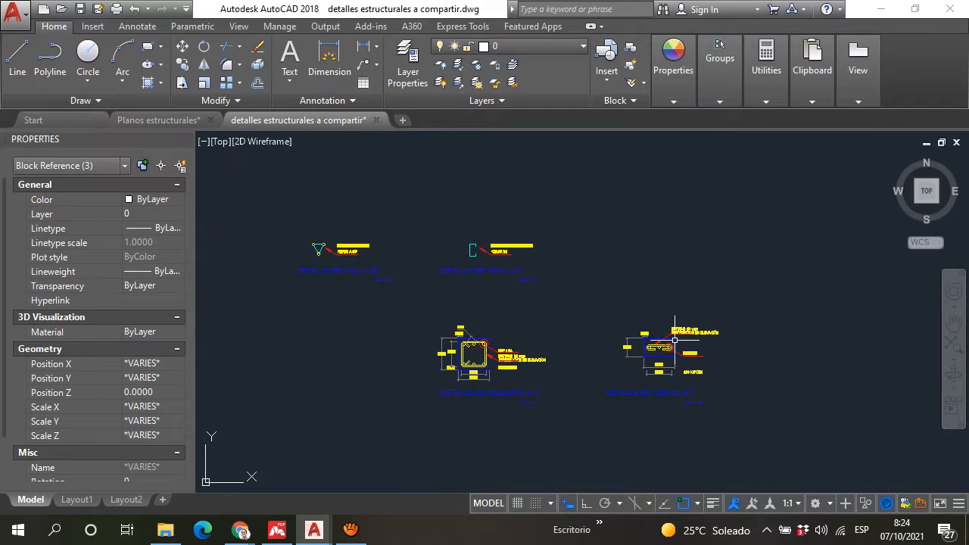
scroll(613, 295, "up", 5)
scroll(614, 295, "down", 6)
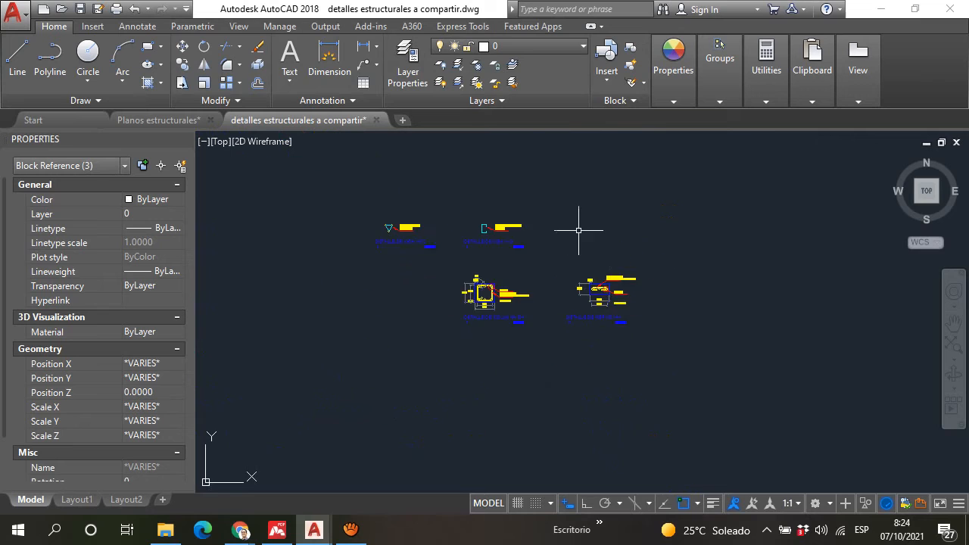
Step: Examine the foundation beam detail "Detalle de solera de fundación", including its dimensions, stirrups and soil-cement base
scroll(558, 281, "up", 4)
scroll(526, 354, "up", 3)
scroll(515, 333, "down", 2)
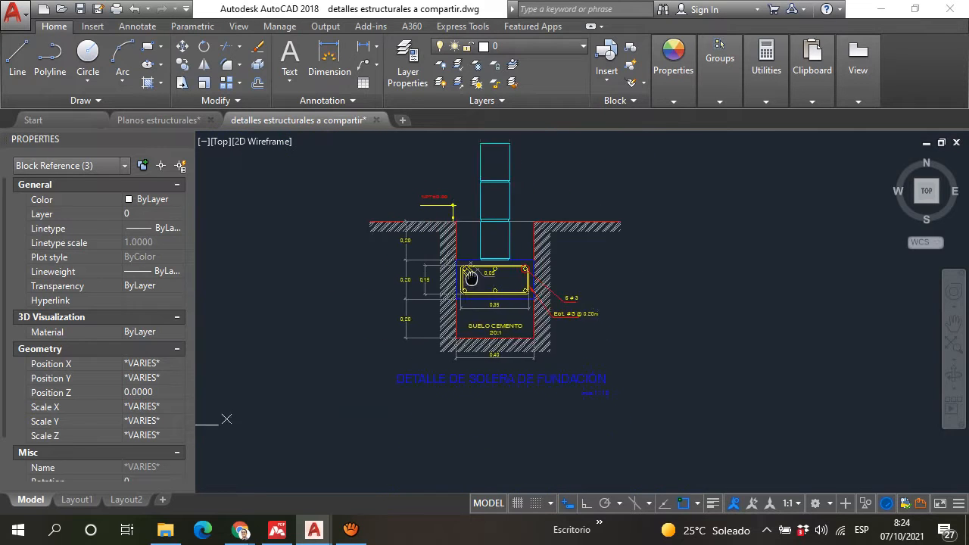
scroll(489, 312, "up", 2)
scroll(488, 312, "down", 4)
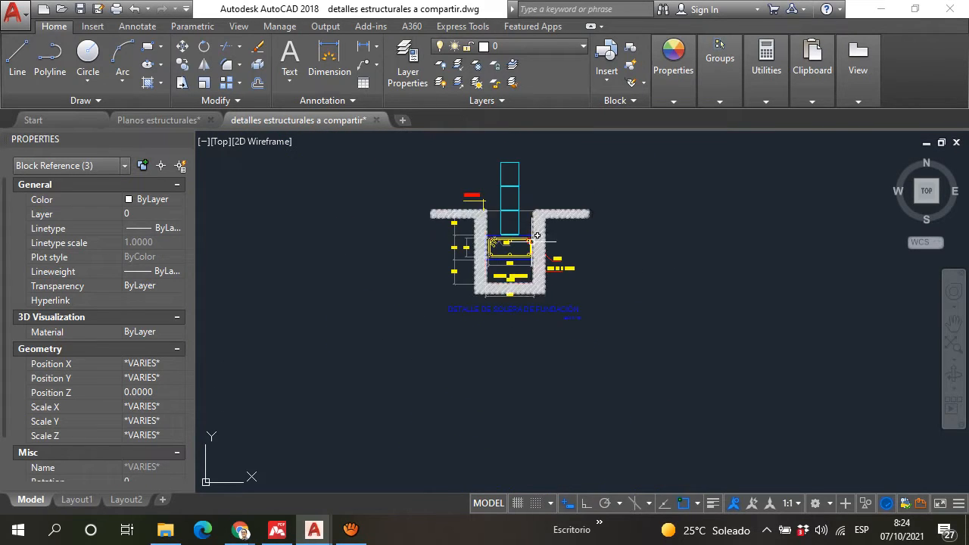
scroll(462, 189, "up", 2)
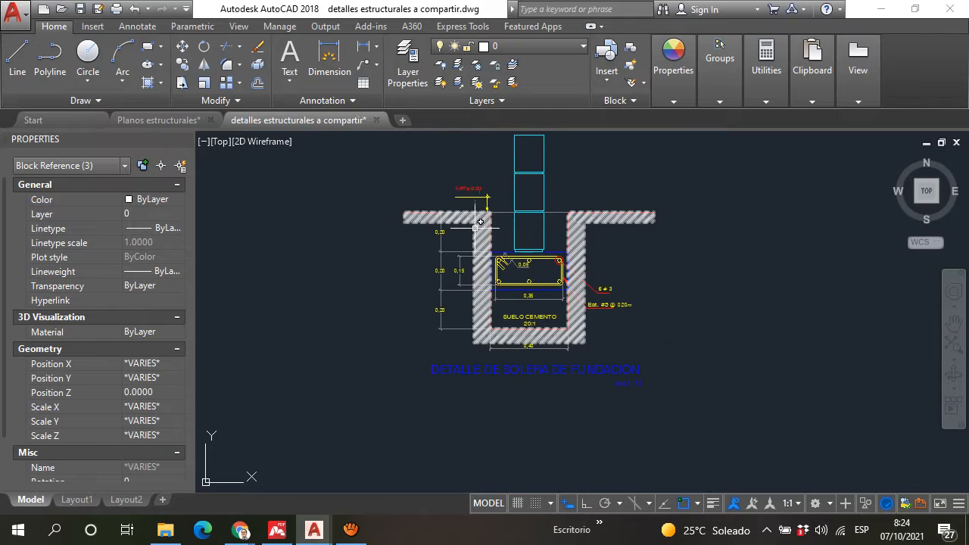
scroll(474, 241, "up", 2)
scroll(474, 240, "down", 8)
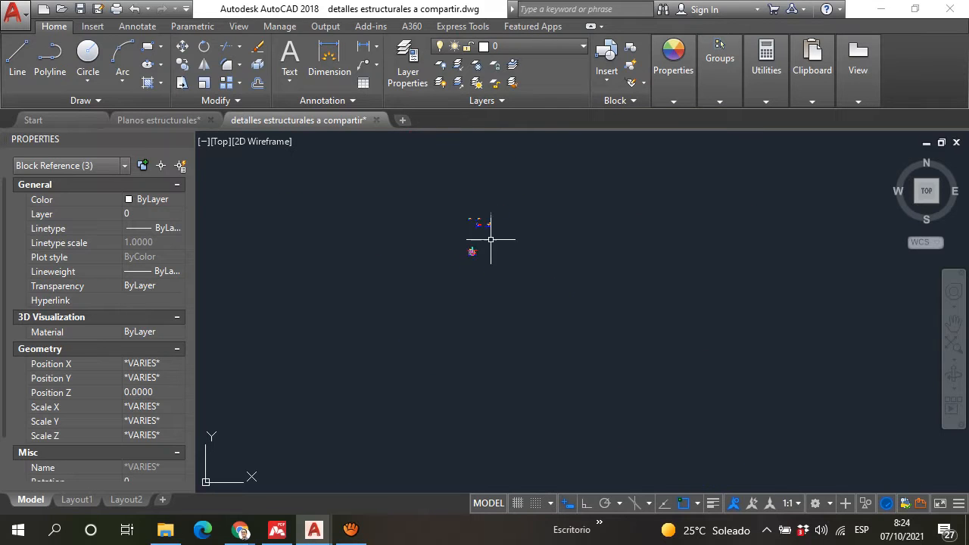
Step: Look over the anchorage and lap length table, the floor details and the typical wall sections "Detalle típico de paredes"
middle_click_drag(530, 216, 468, 263)
scroll(634, 255, "up", 8)
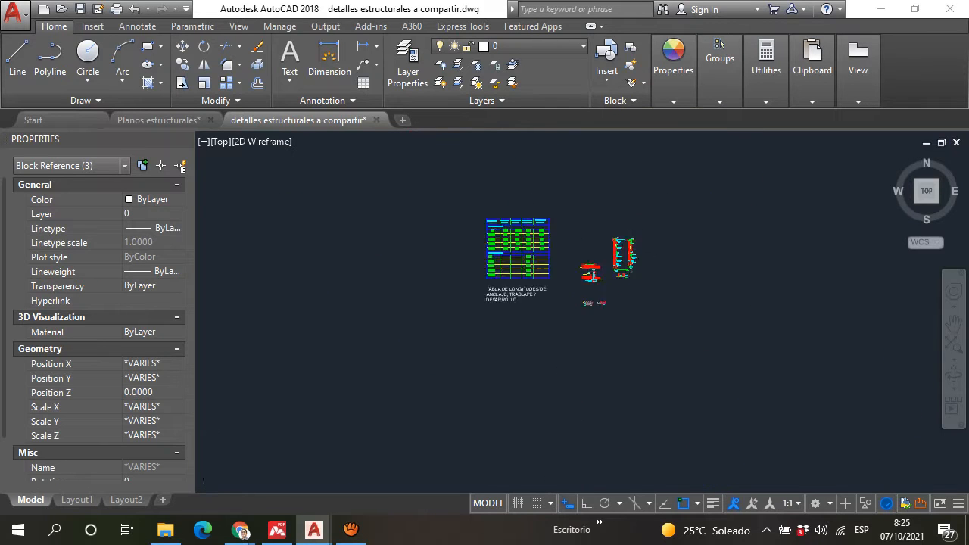
scroll(587, 271, "up", 4)
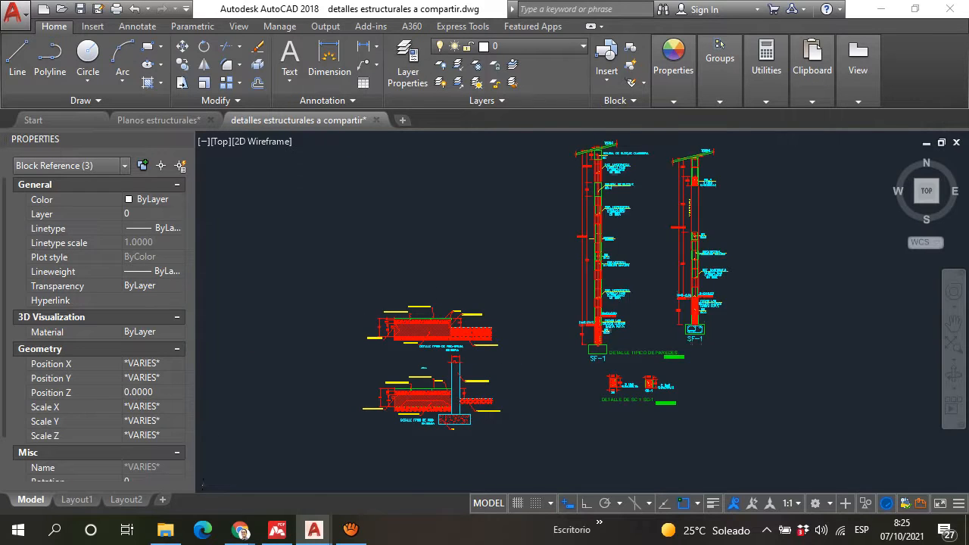
middle_click_drag(543, 233, 465, 307)
middle_click_drag(701, 245, 634, 365)
middle_click_drag(664, 264, 610, 189)
scroll(610, 188, "down", 2)
mouse_move(655, 287)
middle_mouse_down()
mouse_move(626, 250)
mouse_move(626, 219)
middle_mouse_up()
scroll(577, 348, "up", 8)
scroll(577, 338, "down", 6)
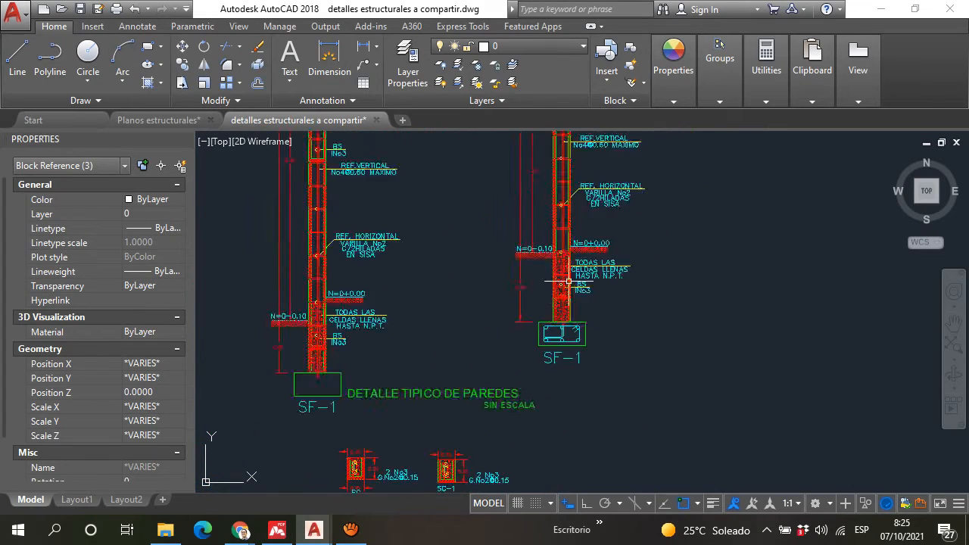
Step: Examine the window-side wall section above footing SF-1, reading its vertical and horizontal reinforcement and filled-cell notes
scroll(573, 260, "up", 4)
middle_click_drag(499, 309, 497, 416)
middle_click_drag(527, 279, 502, 317)
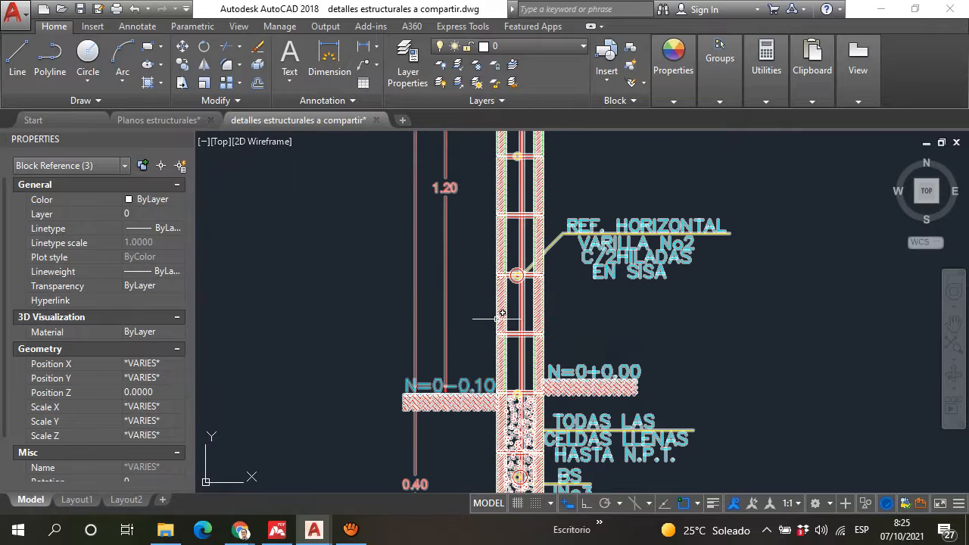
middle_click_drag(547, 393, 479, 236)
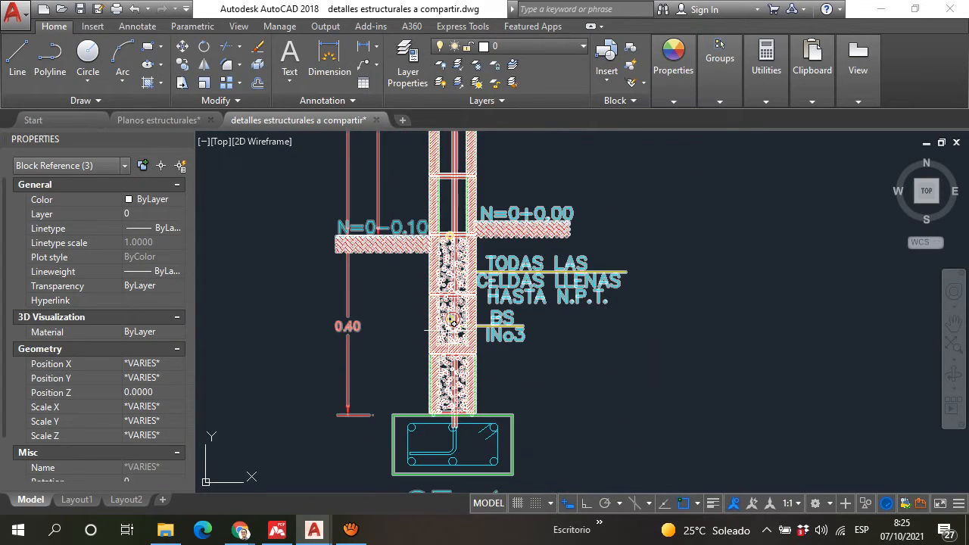
scroll(525, 334, "down", 2)
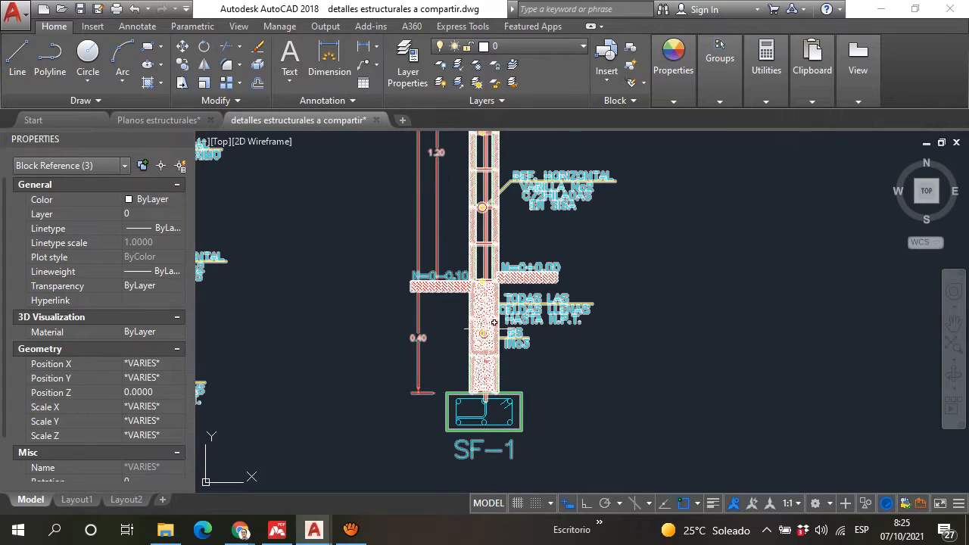
scroll(496, 270, "up", 3)
mouse_move(494, 269)
middle_mouse_down()
mouse_move(472, 289)
mouse_move(464, 428)
middle_mouse_up()
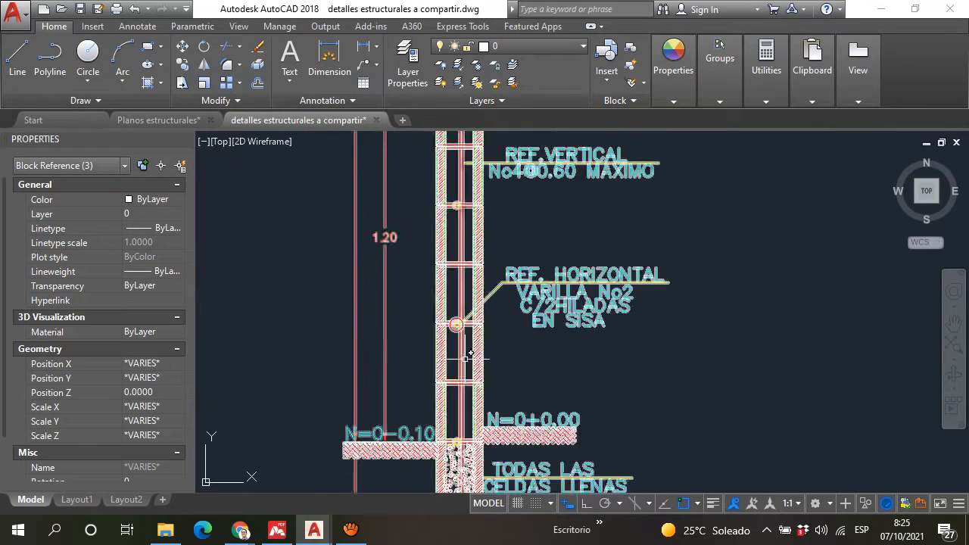
mouse_move(461, 268)
middle_mouse_down()
mouse_move(450, 302)
mouse_move(465, 389)
middle_mouse_up()
scroll(513, 205, "down", 4)
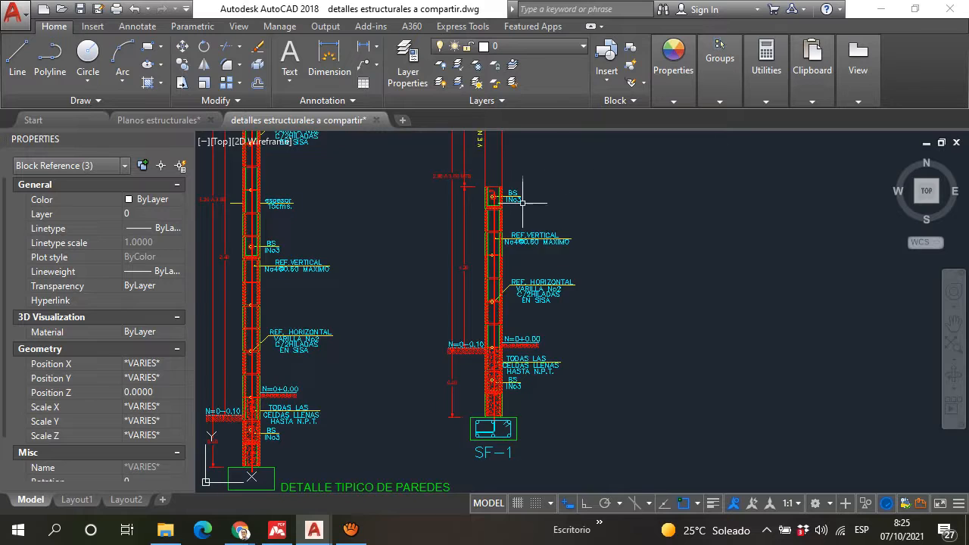
Step: View all the structural details together and clear the selection of the detail blocks
scroll(496, 203, "down", 5)
scroll(574, 318, "down", 8)
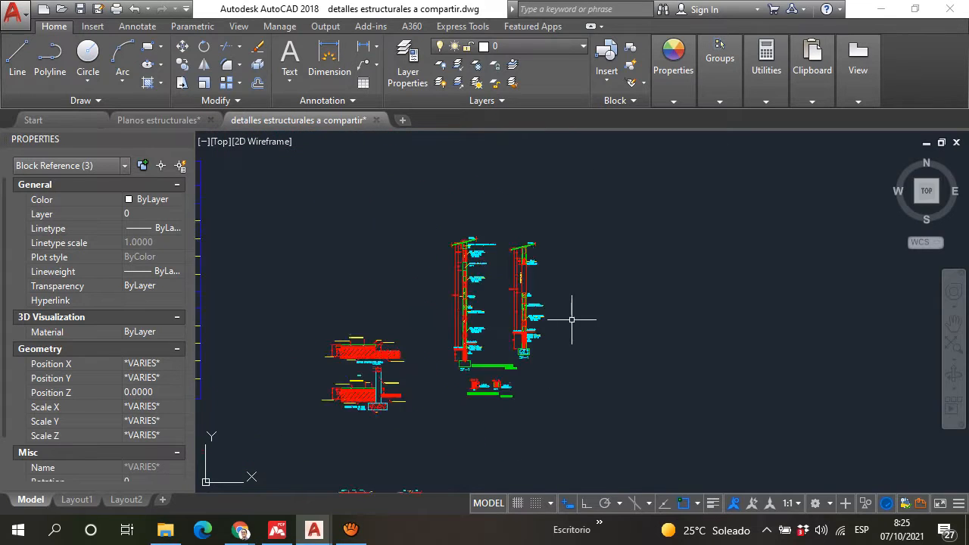
middle_click_drag(482, 448, 468, 341)
key("Escape")
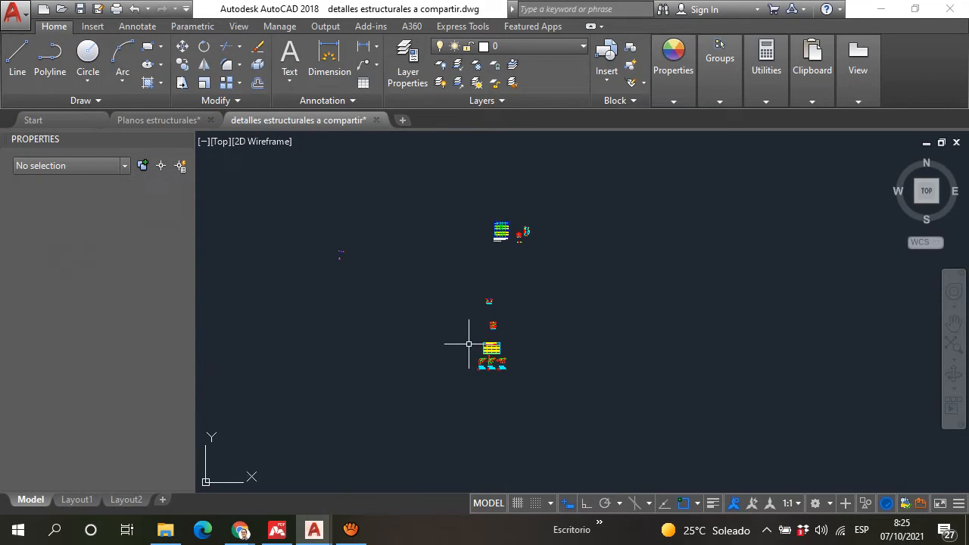
Step: Switch to the Google Meet call and read the chat messages about the structural details, the due date and file sharing
mouse_move(241, 529)
left_click(175, 467)
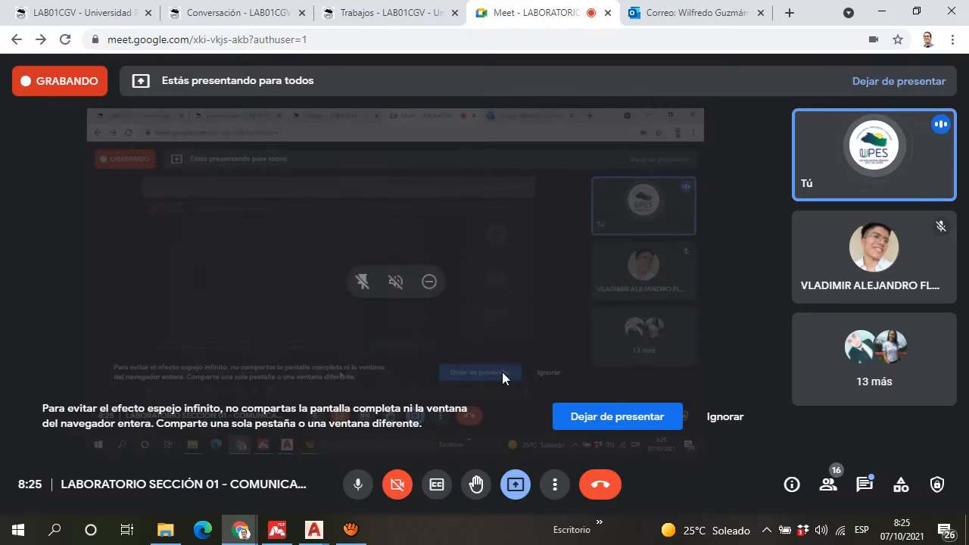
left_click(864, 484)
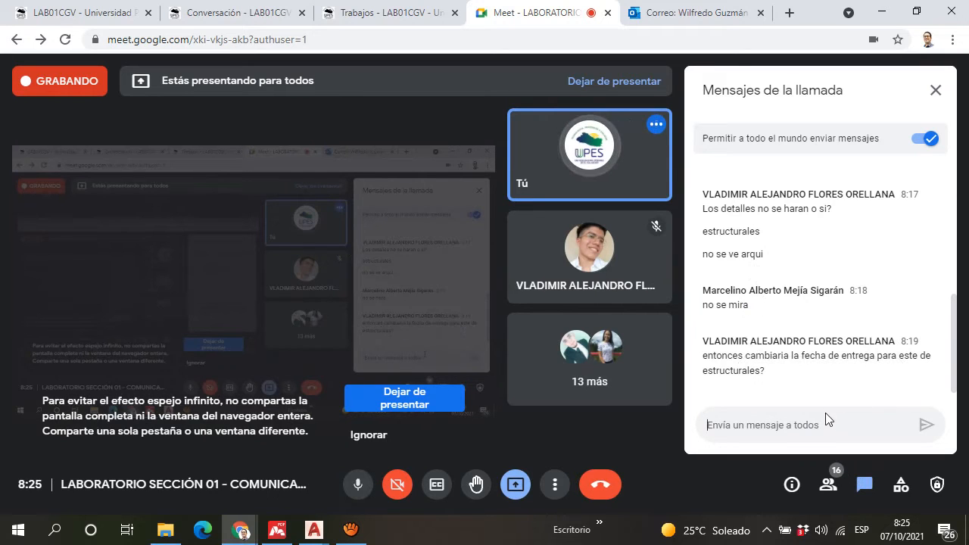
scroll(755, 217, "up", 1)
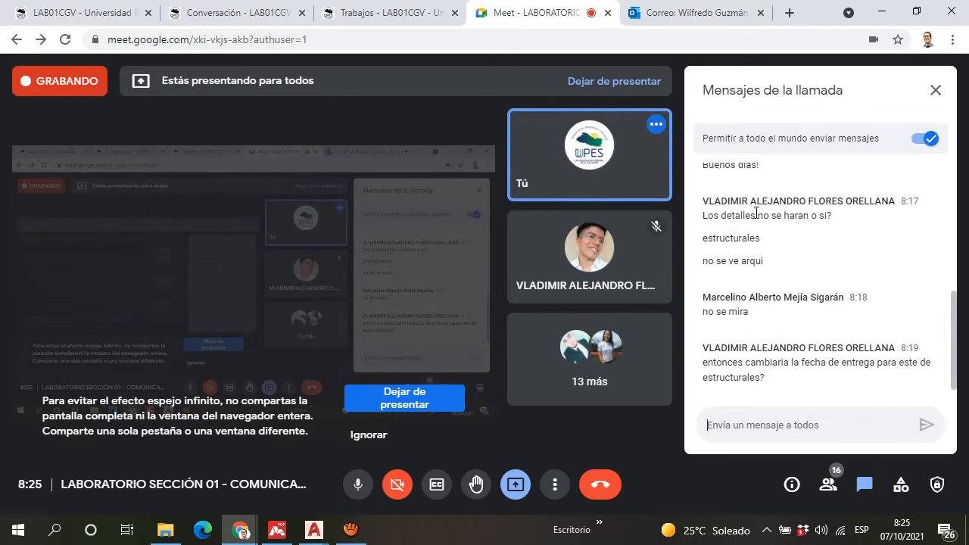
scroll(752, 218, "down", 1)
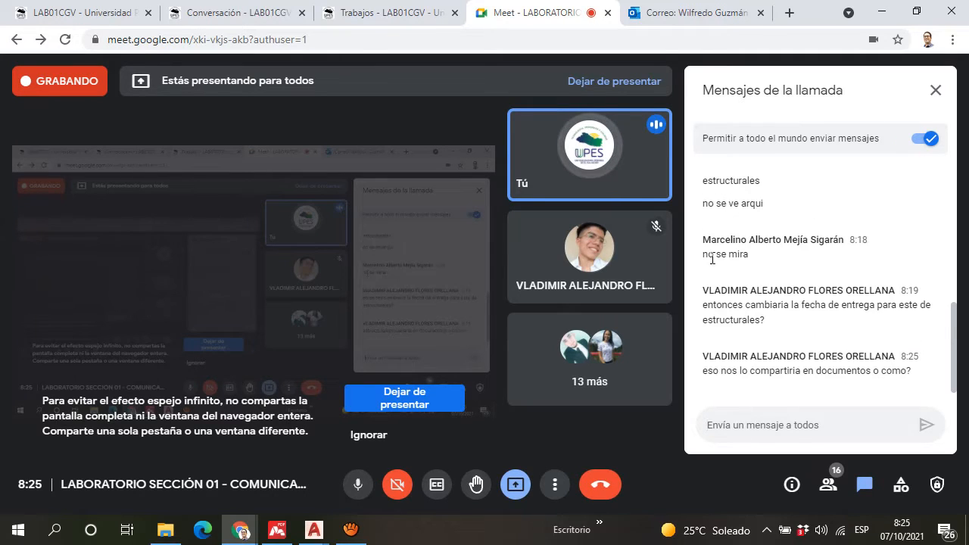
left_click_drag(717, 255, 749, 255)
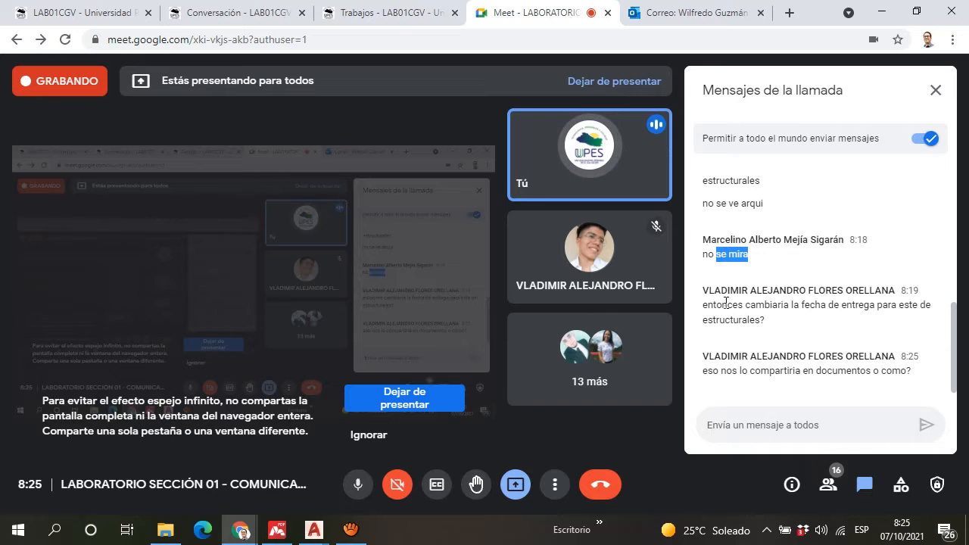
left_click_drag(714, 310, 718, 309)
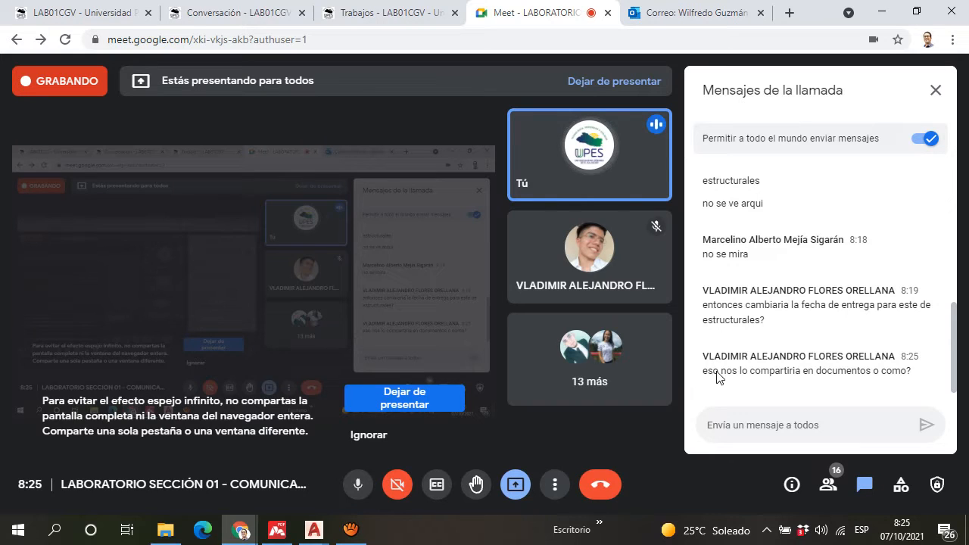
Step: Read the chat question about sharing files, switch to the course's Trabajos page and look through the SECUENCIA DIDÁCTICA 10 assignment
left_click_drag(775, 372, 829, 374)
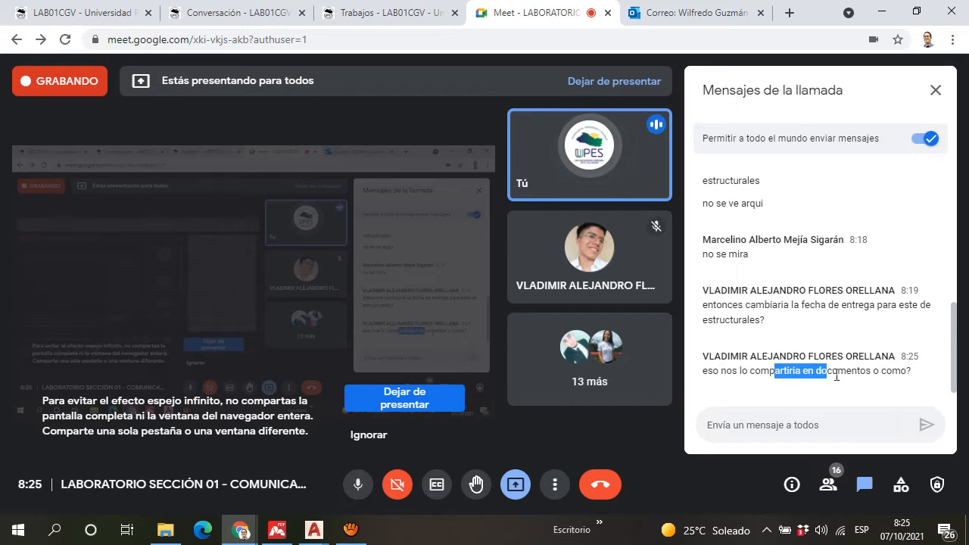
left_click(847, 375)
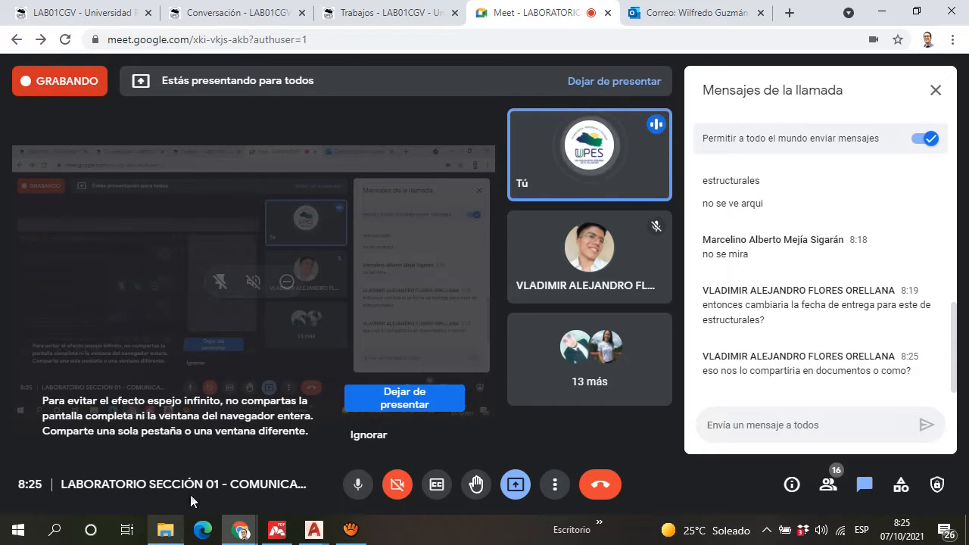
left_click(406, 10)
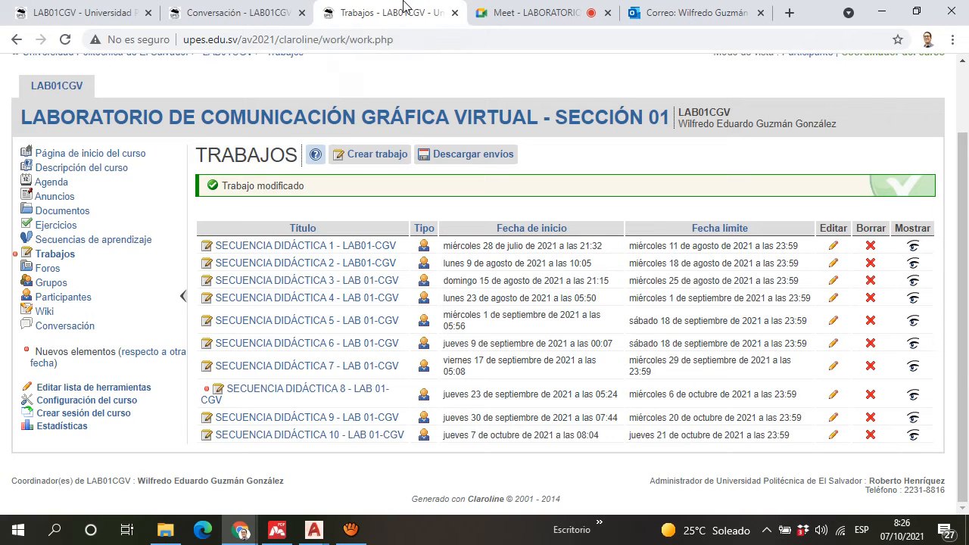
left_click(382, 445)
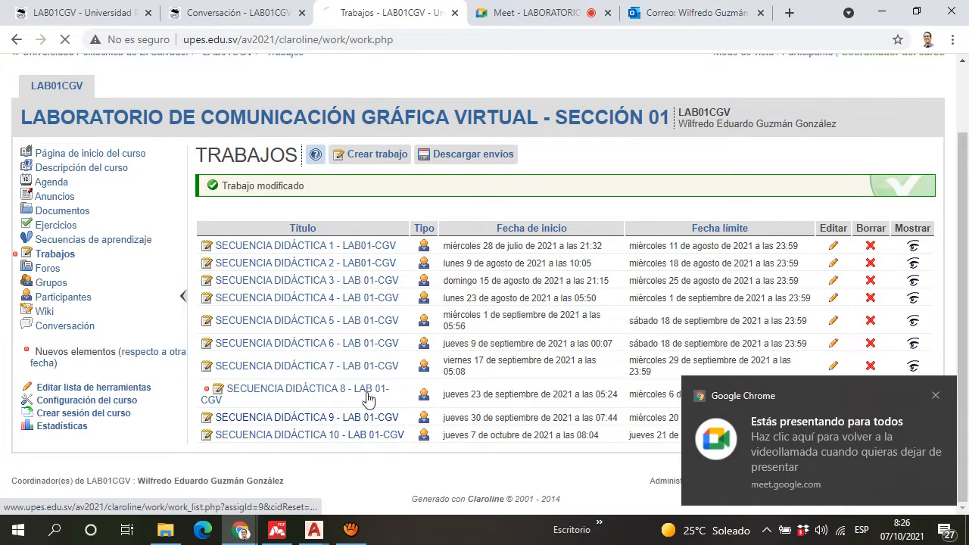
scroll(256, 386, "down", 7)
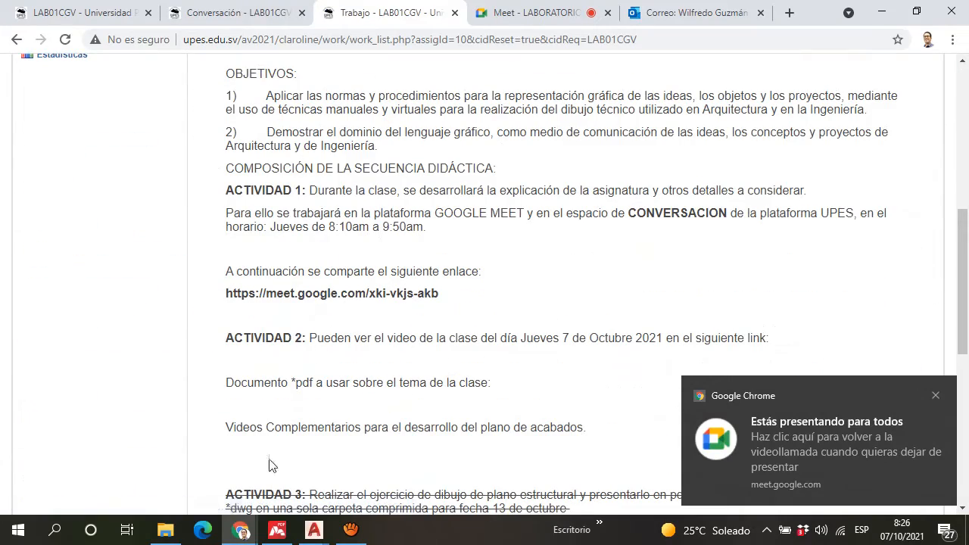
scroll(257, 364, "up", 8)
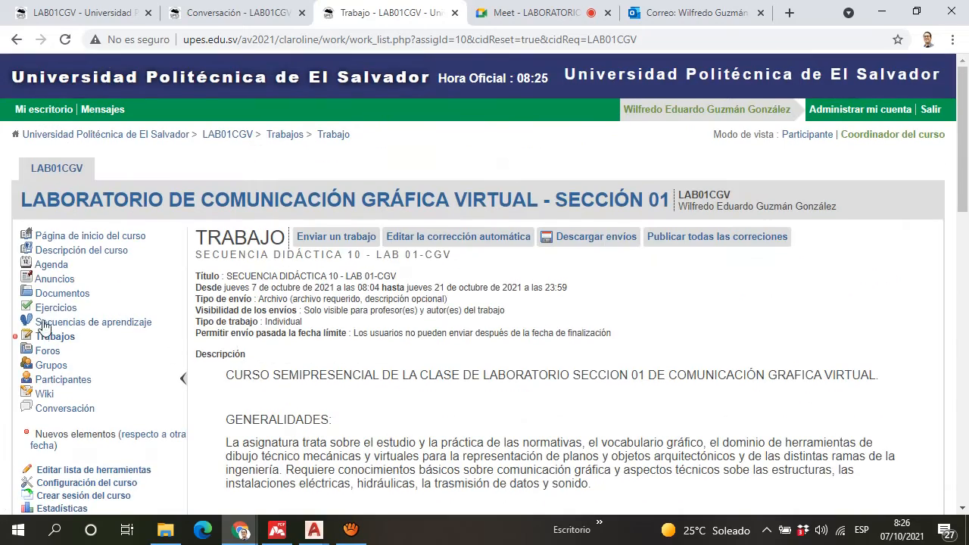
Step: Open the Clase_9 folder inside Registro_2 of the course documents to view the structural plan files
left_click(57, 295)
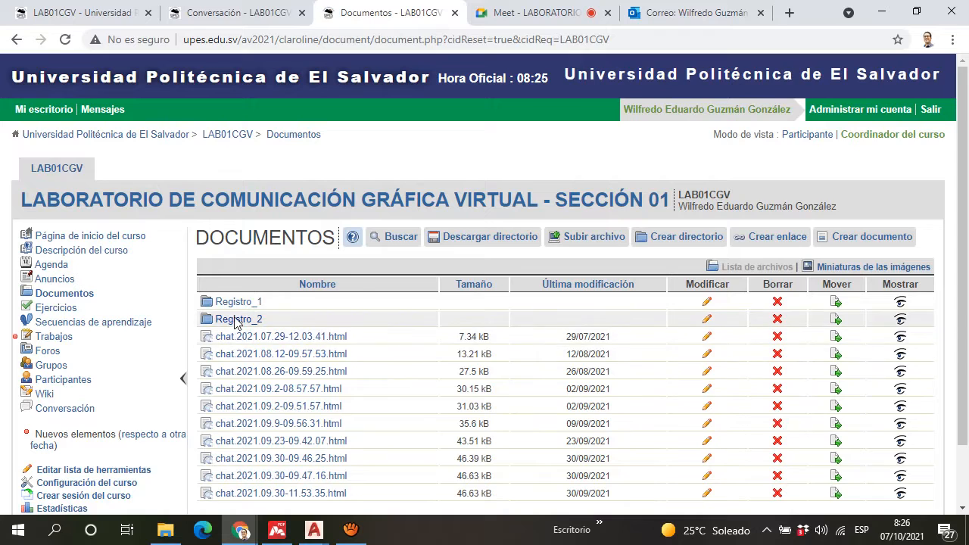
left_click(240, 318)
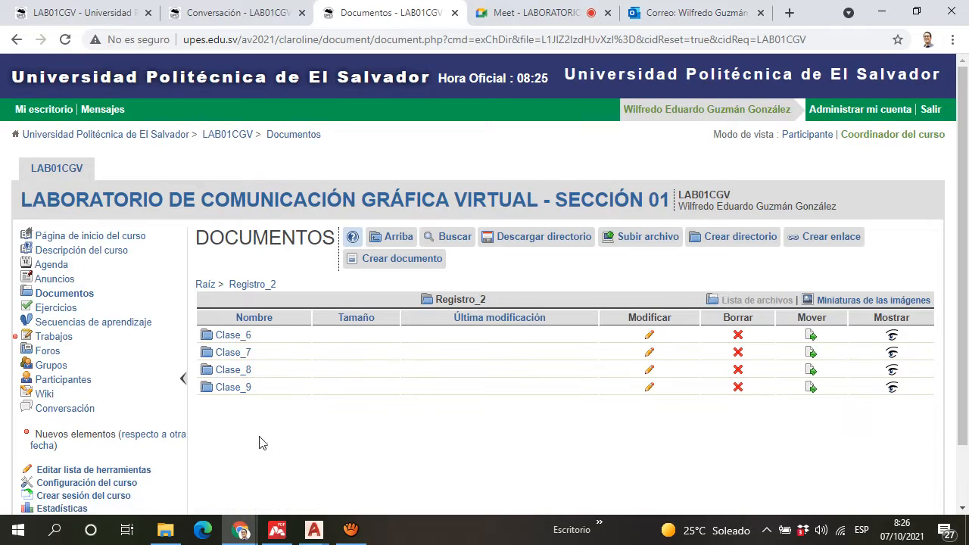
left_click(232, 394)
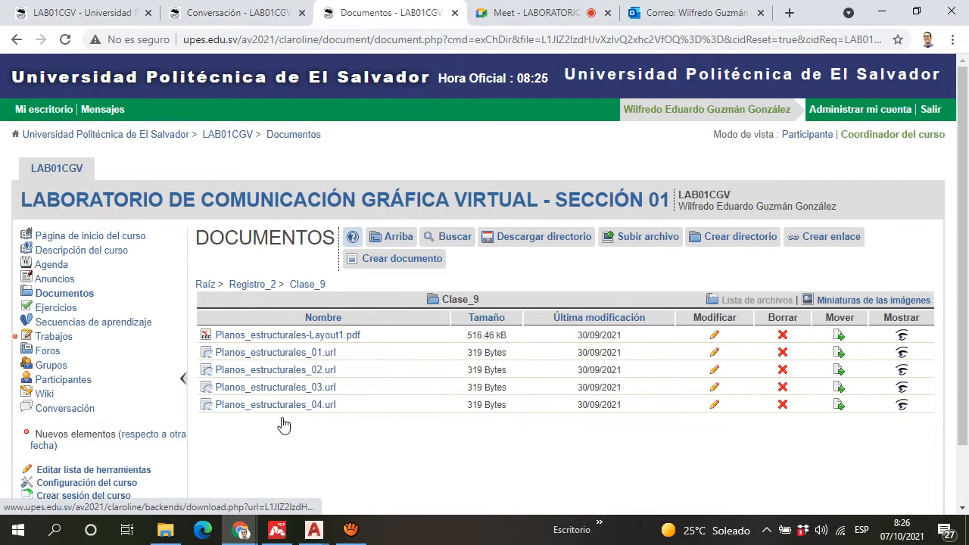
Step: Go back to the main documents list and open the assignments list to check the due dates
left_click(16, 40)
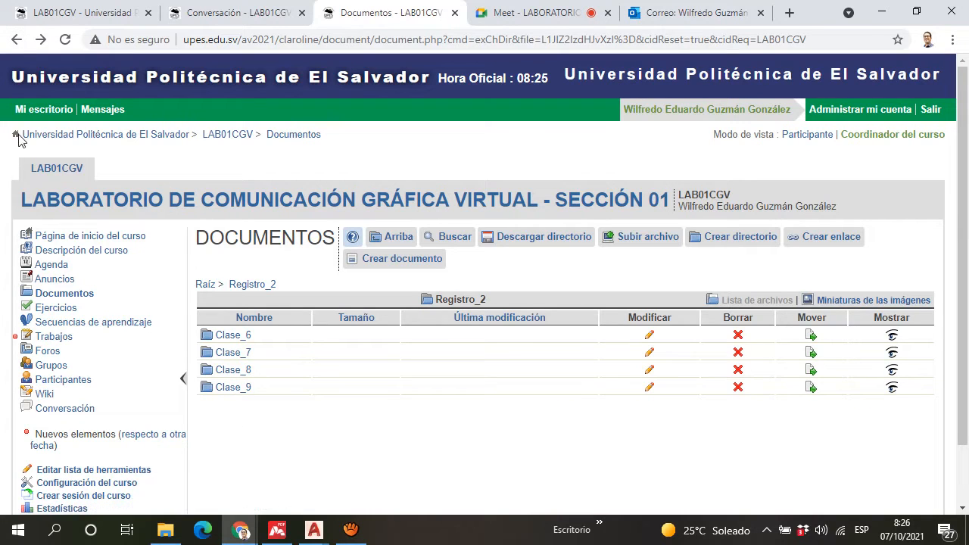
left_click(17, 41)
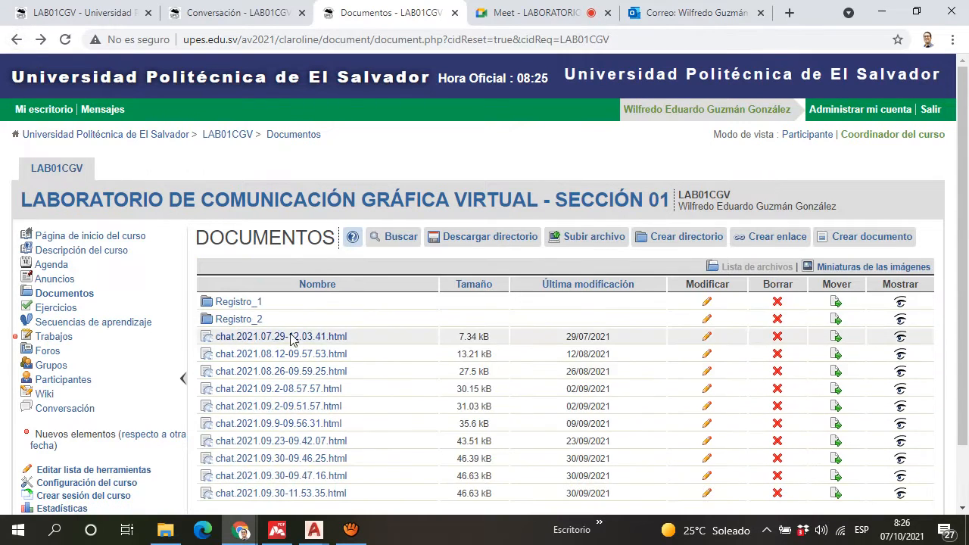
left_click(53, 341)
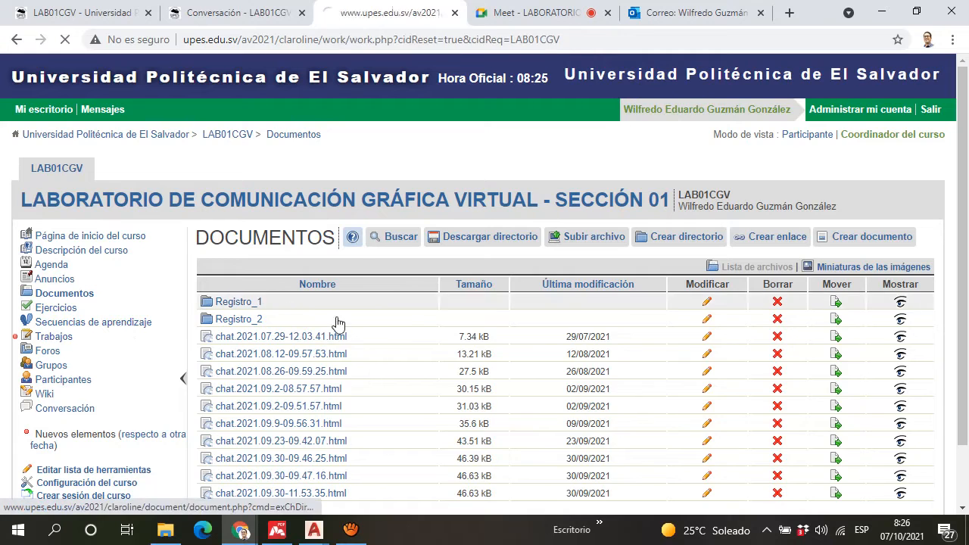
scroll(345, 368, "down", 1)
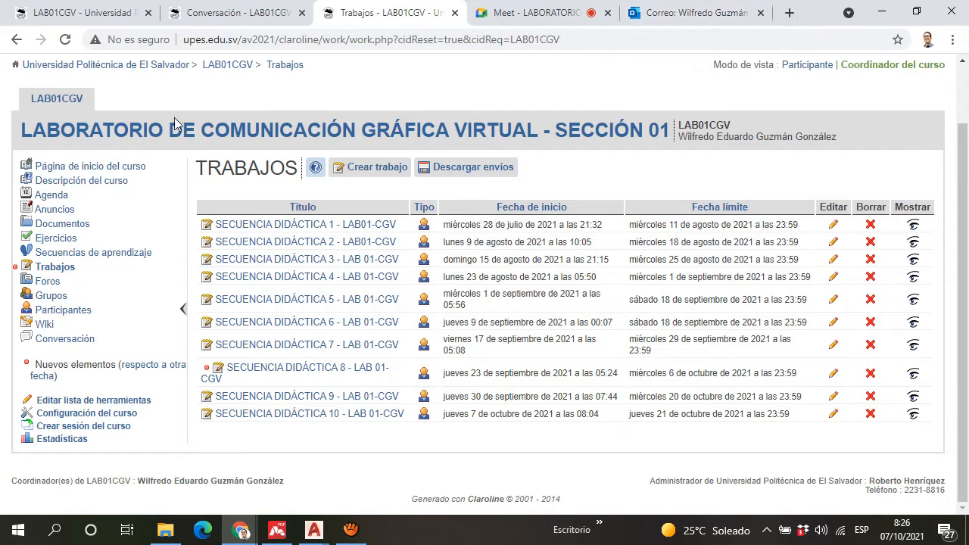
Step: Browse the Clase_8 folder in Registro_2, open the form for creating a link and cancel it
left_click(68, 225)
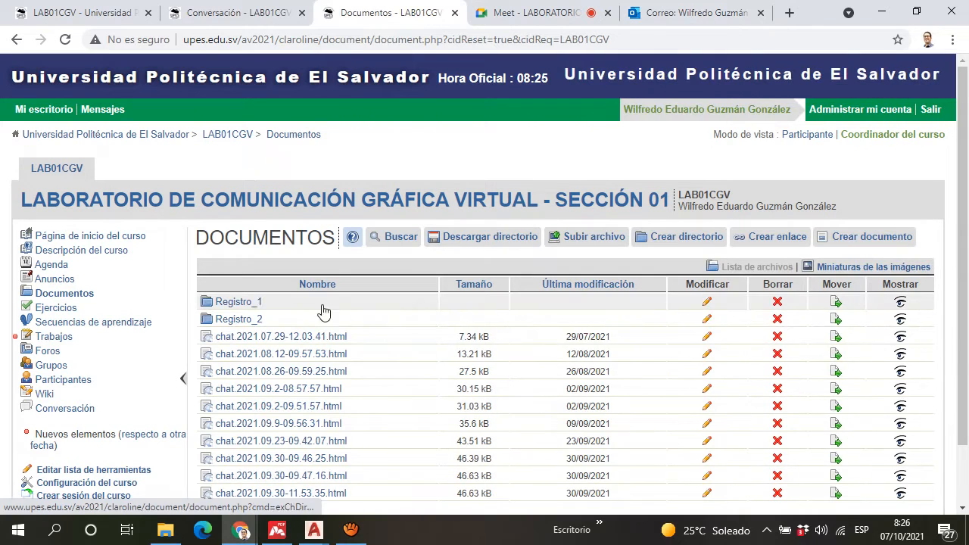
left_click(237, 323)
scroll(234, 306, "down", 1)
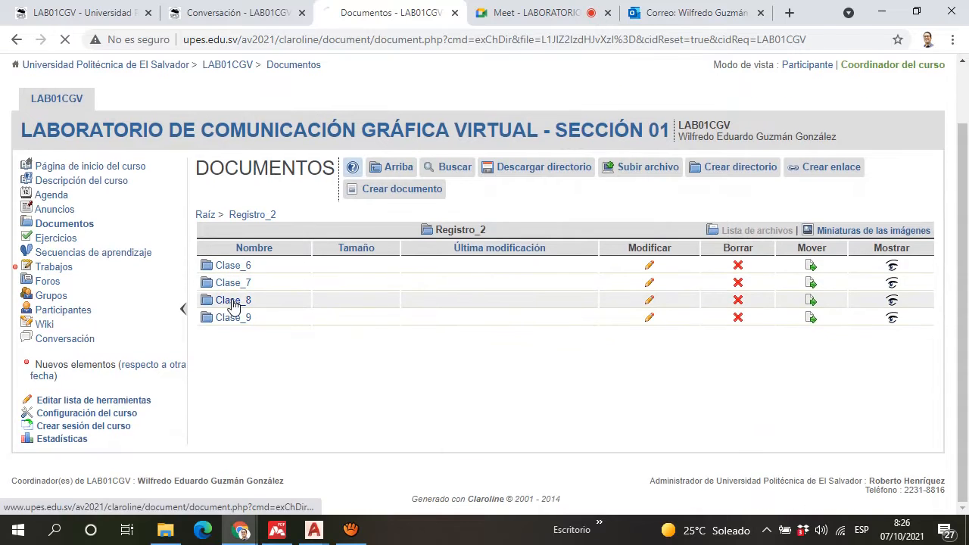
scroll(379, 318, "down", 1)
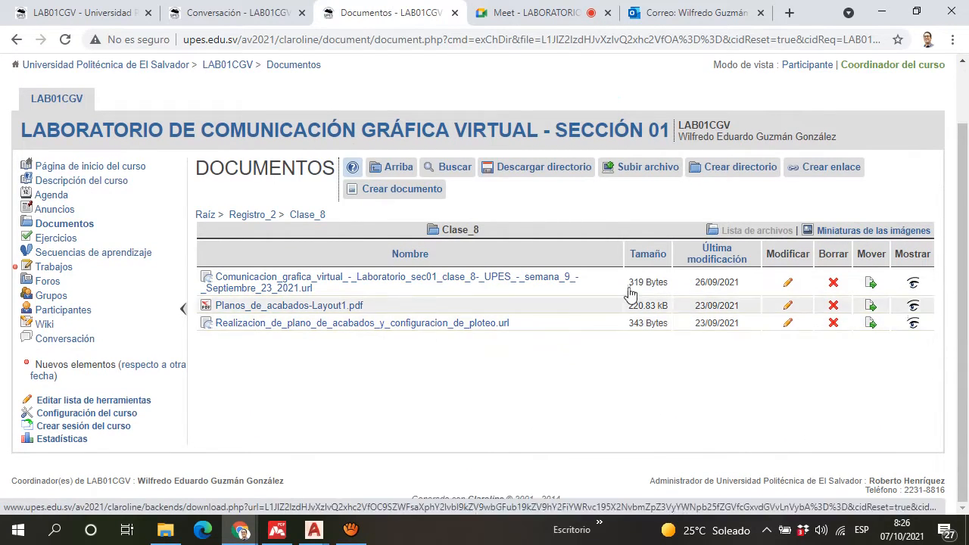
left_click(804, 170)
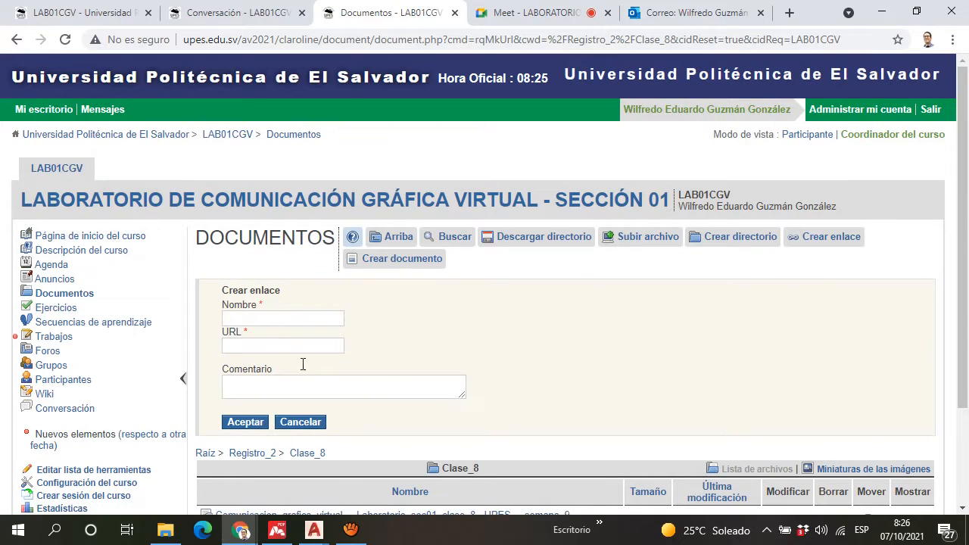
left_click(300, 422)
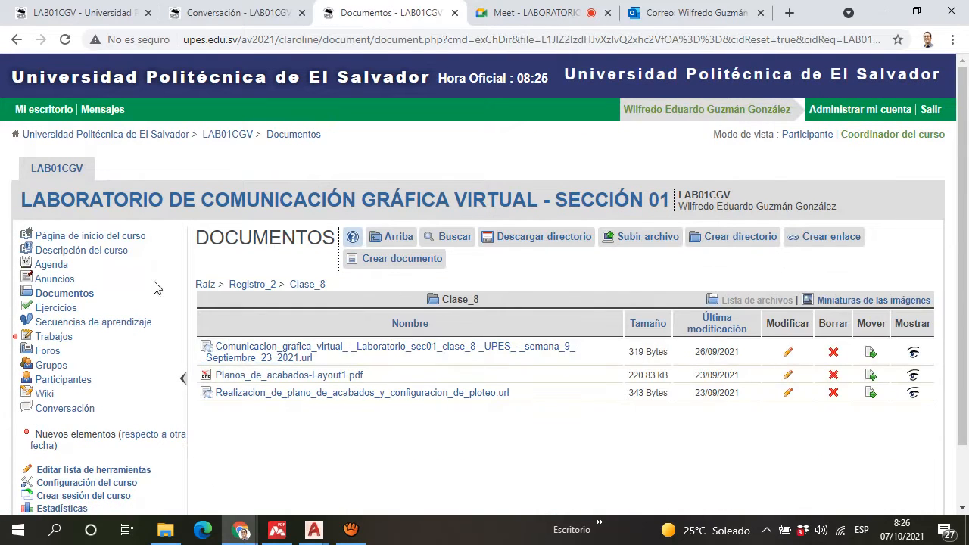
Step: Review the start and due dates in the assignments list and return to the Google Meet call's chat
left_click(53, 337)
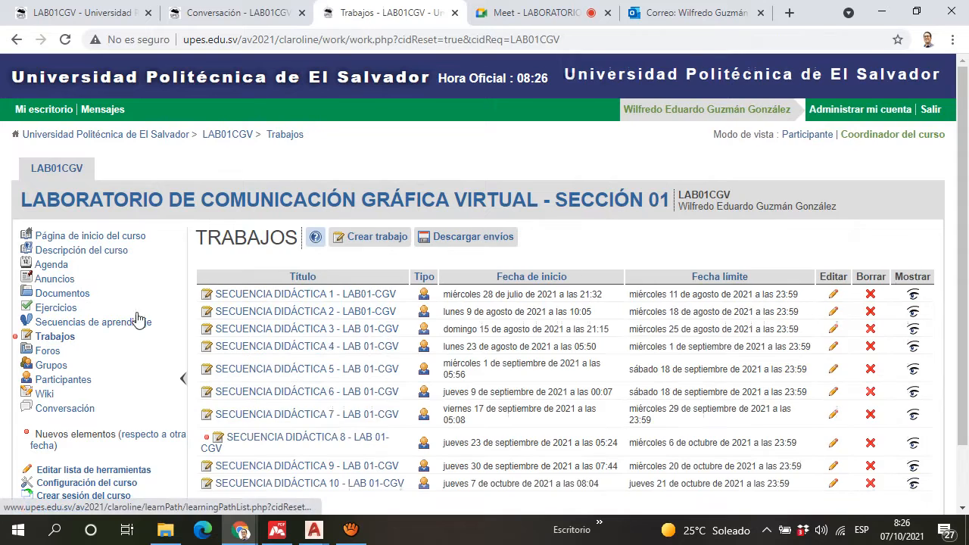
scroll(328, 371, "down", 2)
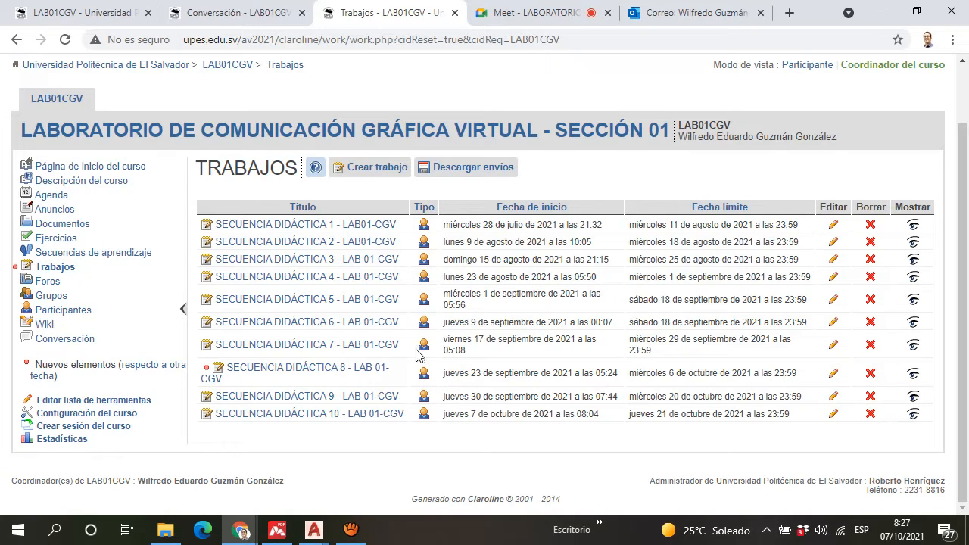
left_click(528, 9)
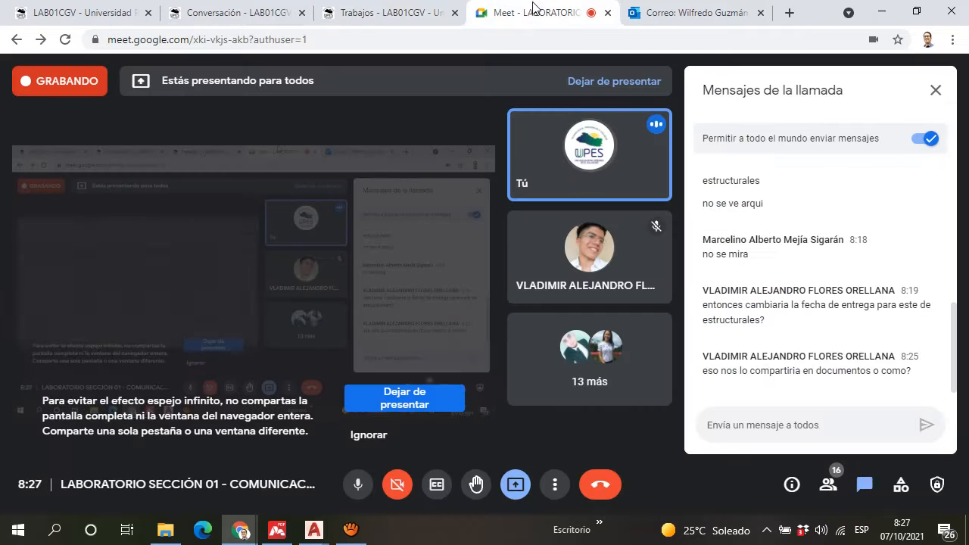
left_click(738, 434)
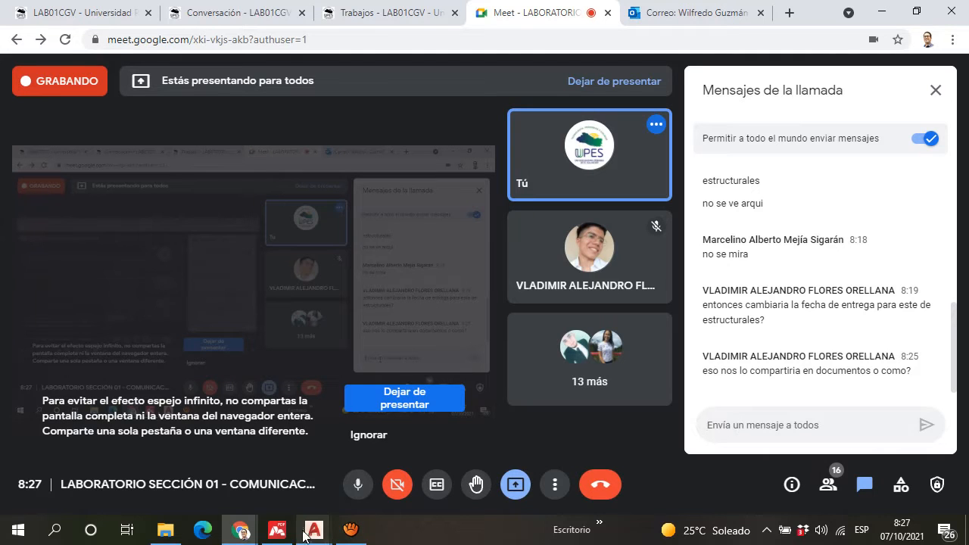
Step: Switch to the Planos estructurales drawing in AutoCAD and examine the foundation plan from the interior garden to the wall on axis 7
mouse_move(314, 529)
left_click(162, 455)
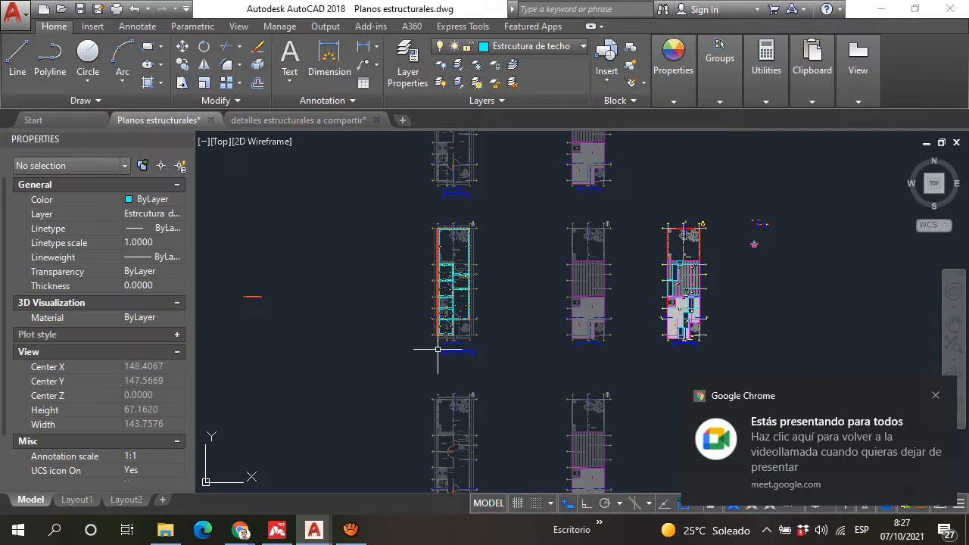
scroll(485, 246, "up", 6)
scroll(417, 235, "down", 2)
scroll(417, 236, "up", 3)
scroll(444, 219, "up", 3)
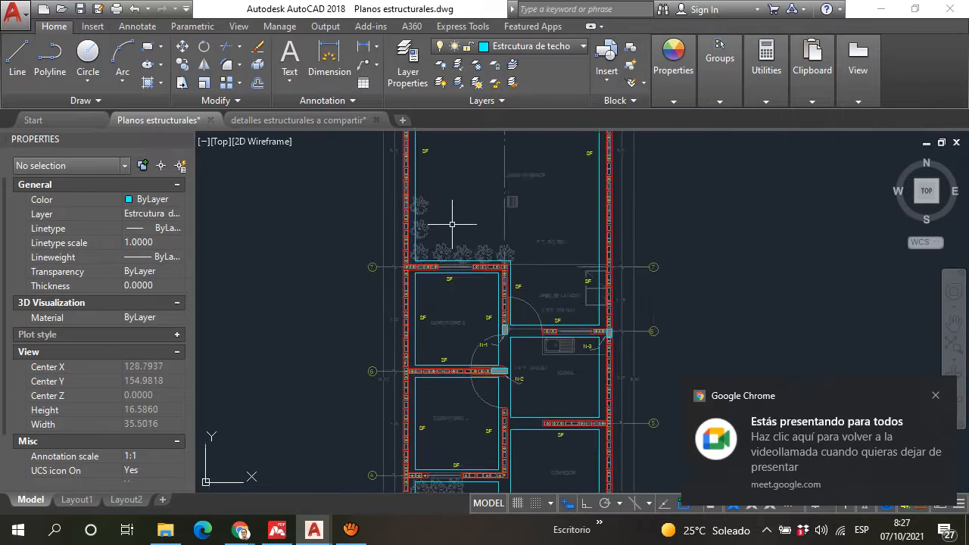
mouse_move(443, 268)
middle_mouse_down()
mouse_move(427, 309)
mouse_move(421, 441)
middle_mouse_up()
middle_click_drag(363, 225, 355, 355)
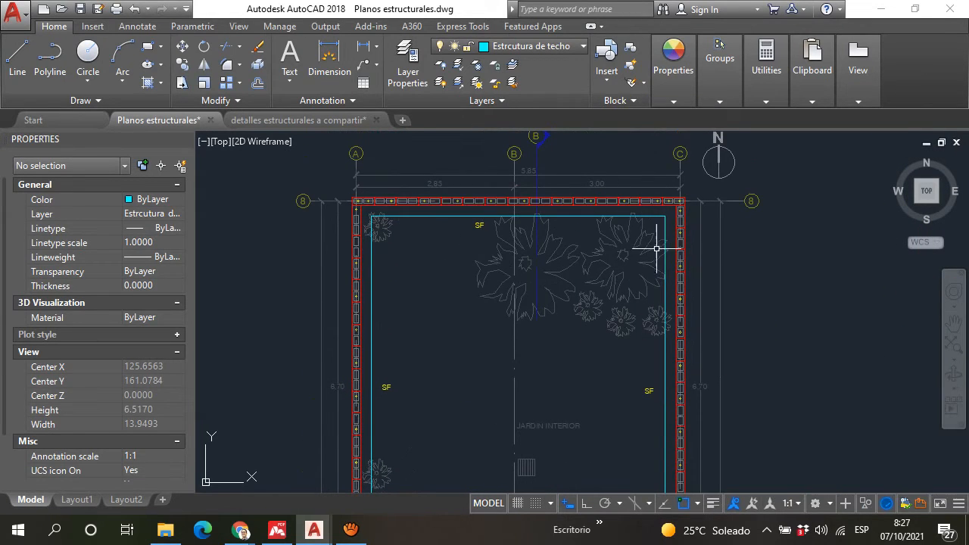
scroll(616, 277, "down", 2)
scroll(552, 336, "up", 8)
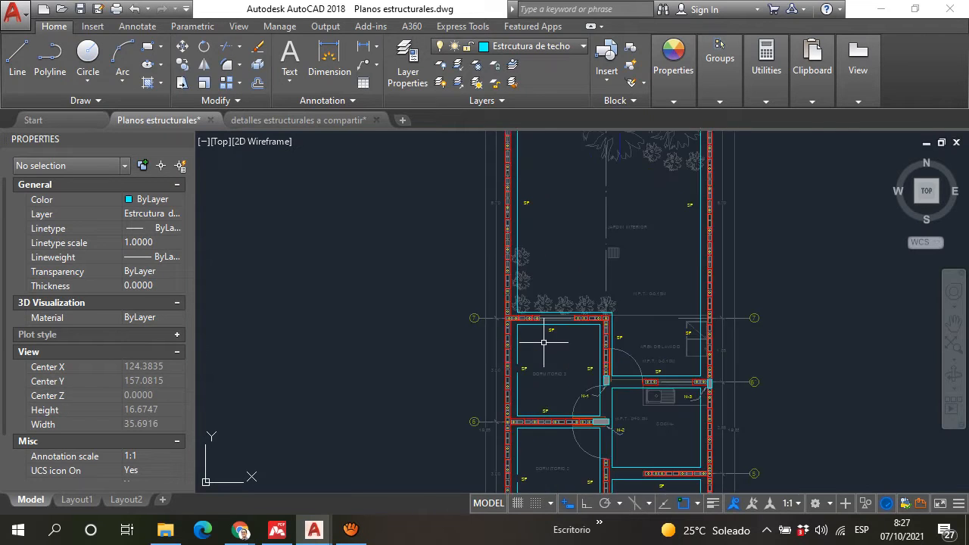
scroll(523, 317, "down", 2)
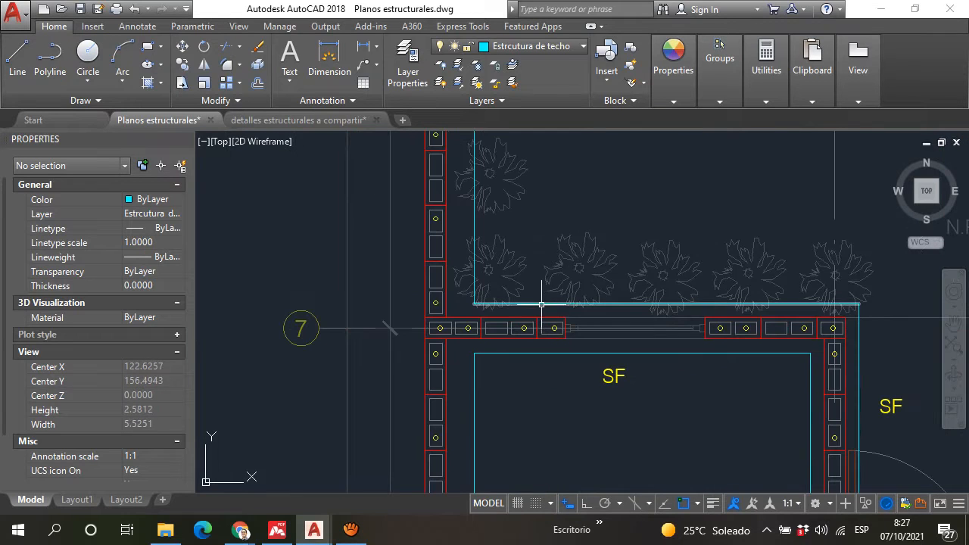
Step: Draw a vertical line 0.35 long across the SF footing on axis 7, between its two cyan edges beside the window
left_click(537, 304)
left_click(548, 352)
key("Escape")
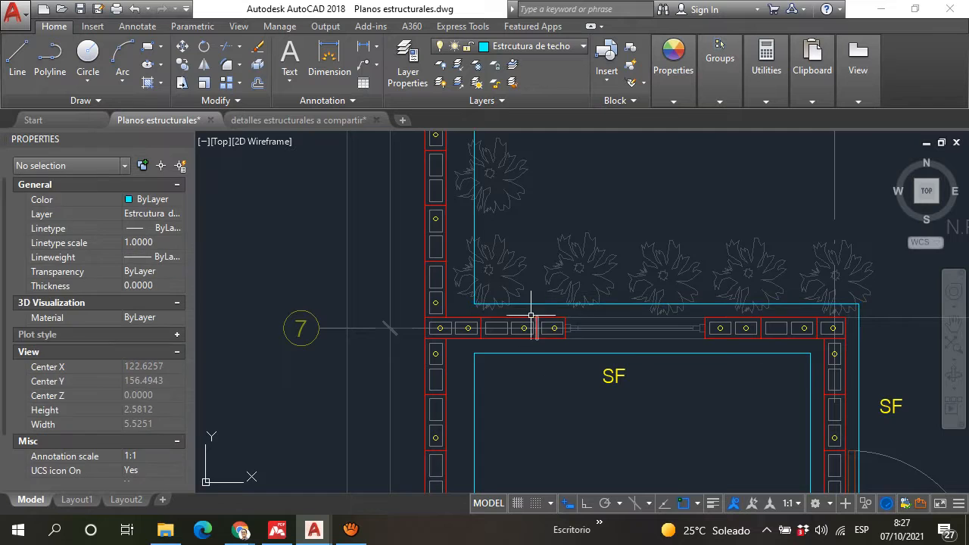
scroll(535, 316, "up", 4)
left_click(18, 60)
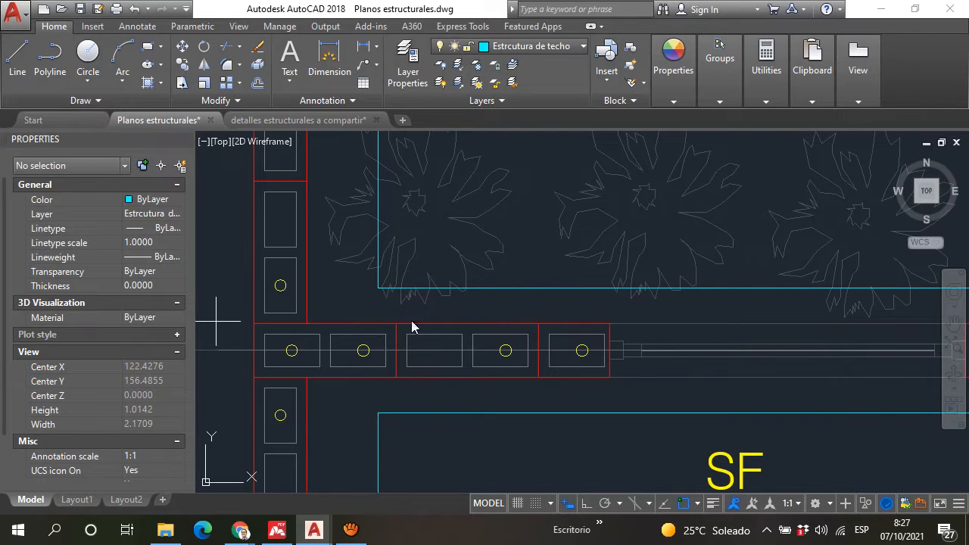
left_click(543, 288)
left_click(544, 410)
key("Escape")
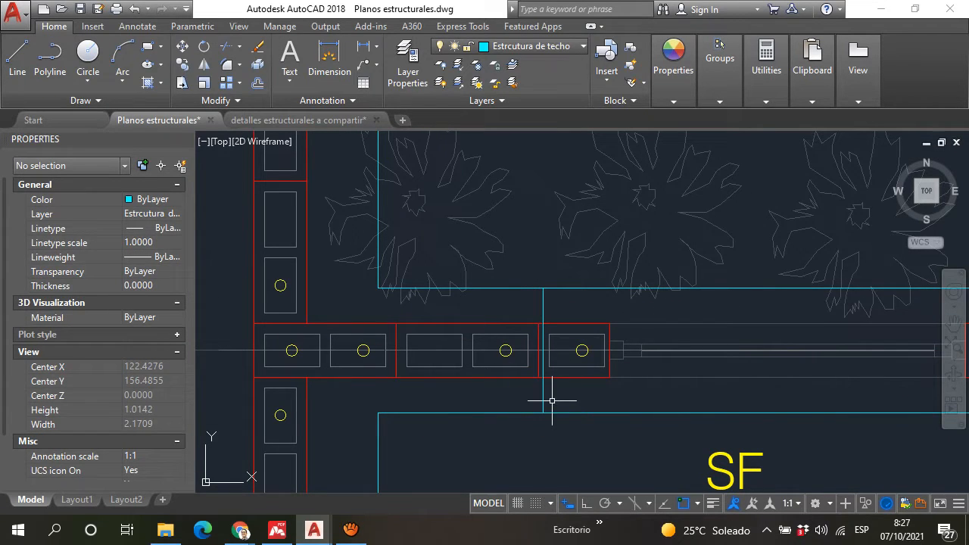
Step: Delete the vertical line drawn across the SF footing on axis 7
left_click(553, 401)
left_click(533, 394)
scroll(522, 318, "down", 3)
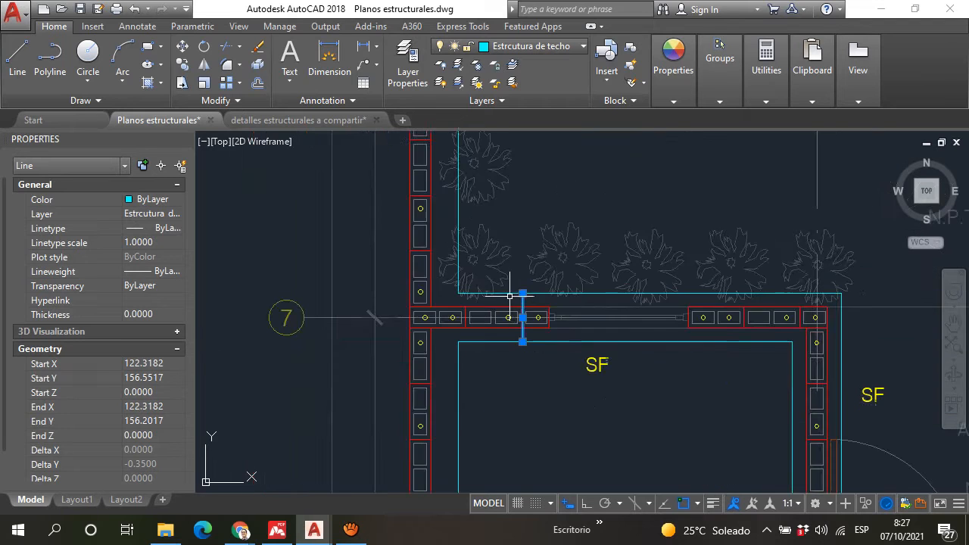
scroll(521, 324, "up", 3)
key("Delete")
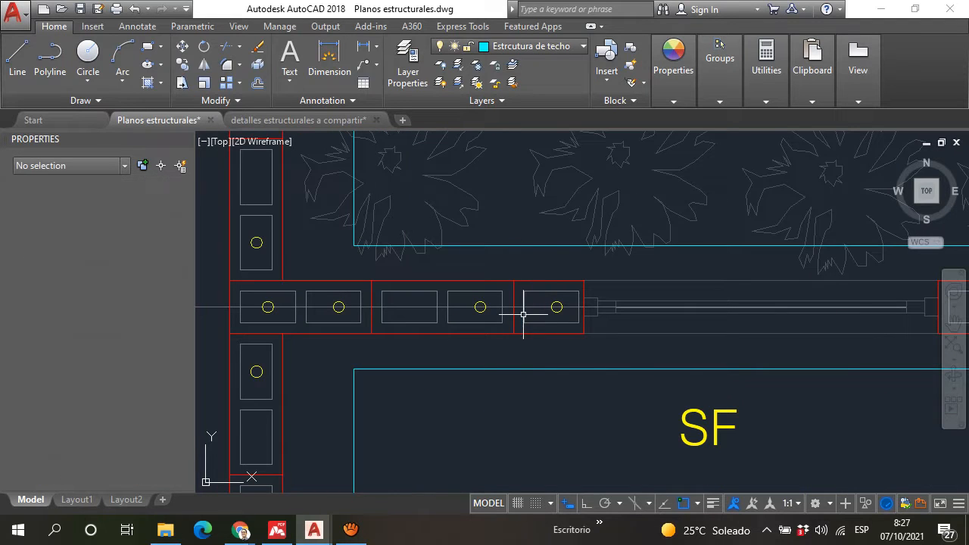
Step: Examine the SF footings and block walls around DORMITORIO 3 in the foundation plan
scroll(524, 268, "down", 6)
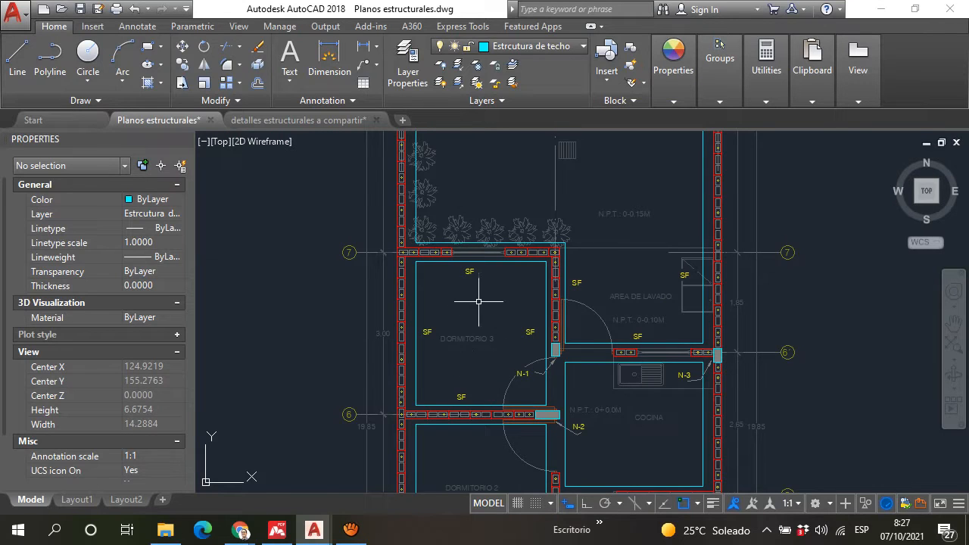
scroll(487, 301, "up", 2)
scroll(440, 240, "up", 2)
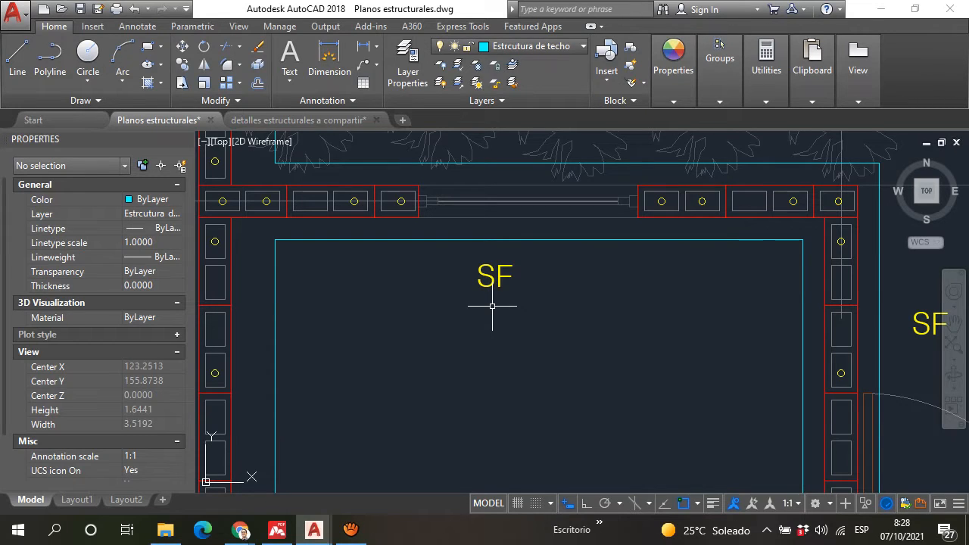
scroll(492, 306, "down", 3)
scroll(507, 298, "down", 2)
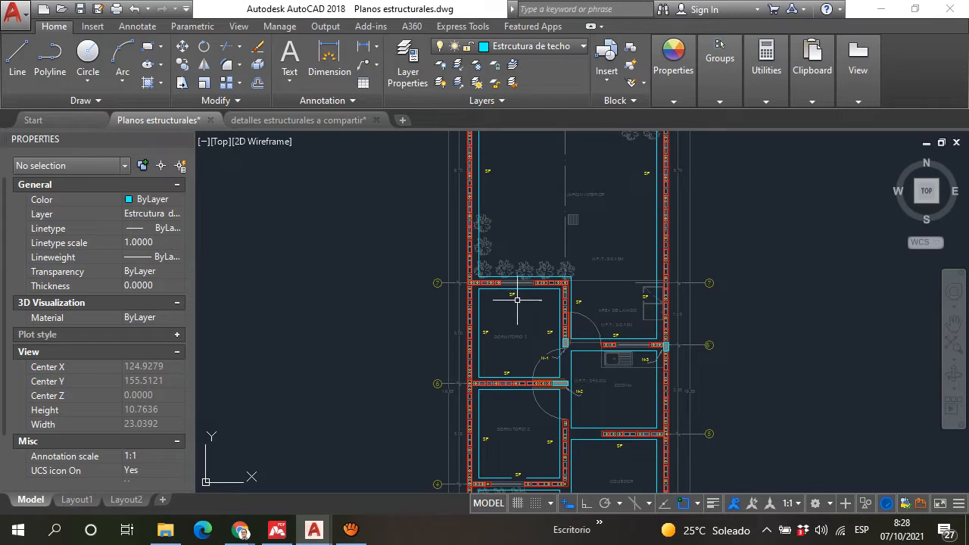
Step: Examine the SF footing under the axis 7 wall of DORMITORIO 3 and its surroundings in the foundation plan
scroll(485, 294, "up", 8)
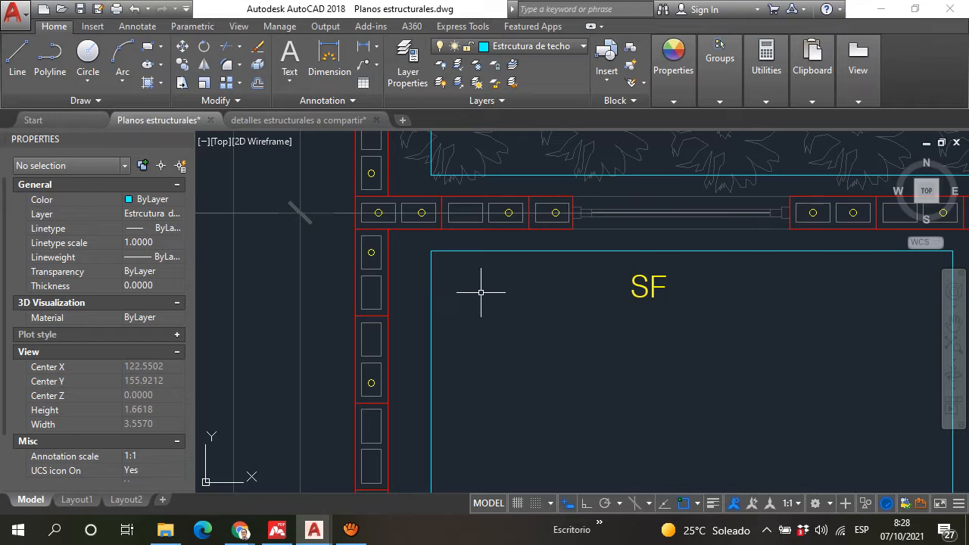
scroll(458, 268, "down", 6)
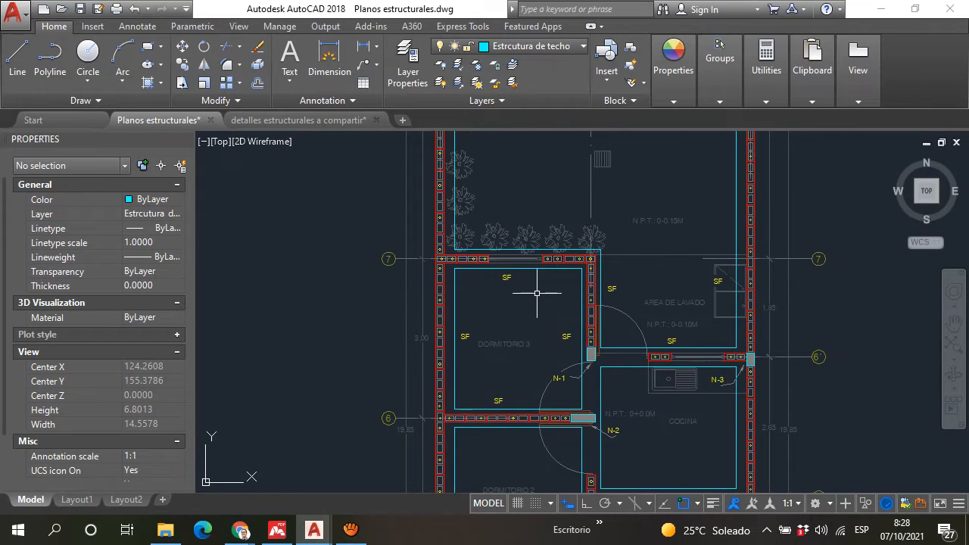
scroll(516, 266, "up", 4)
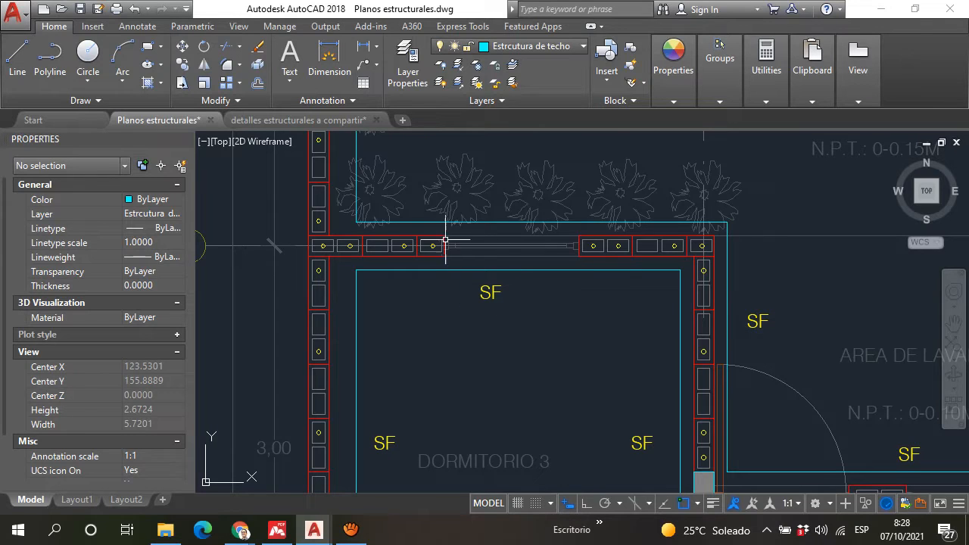
double_click(501, 288)
mouse_move(499, 288)
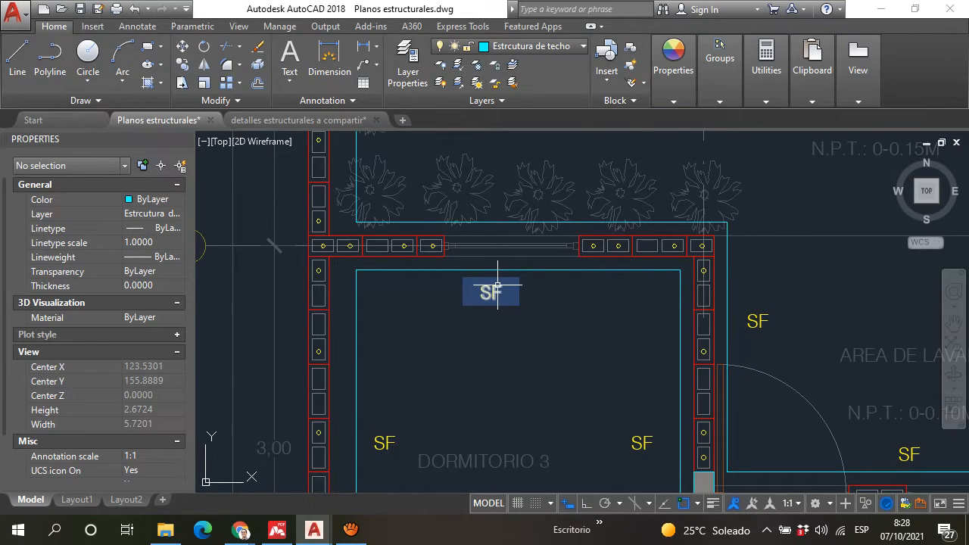
scroll(497, 286, "down", 2)
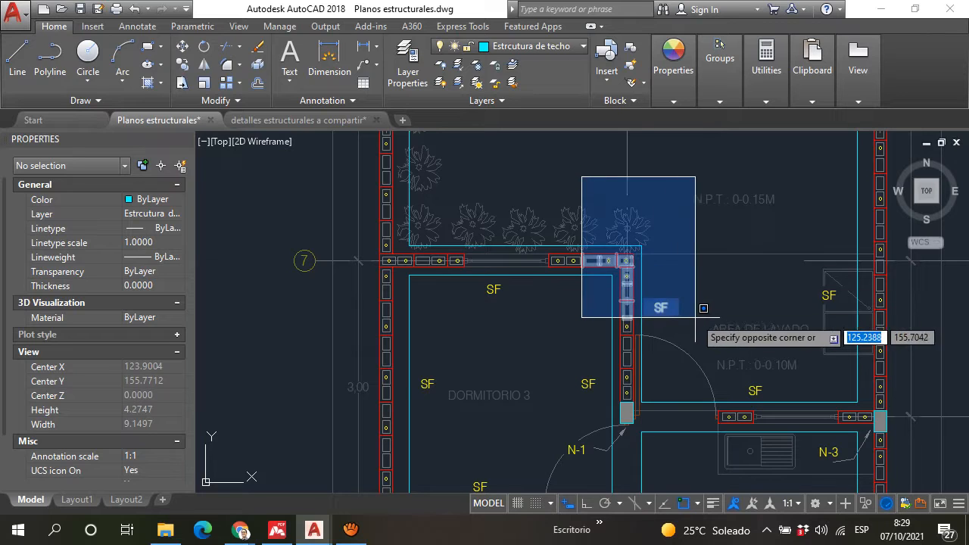
left_click(572, 159)
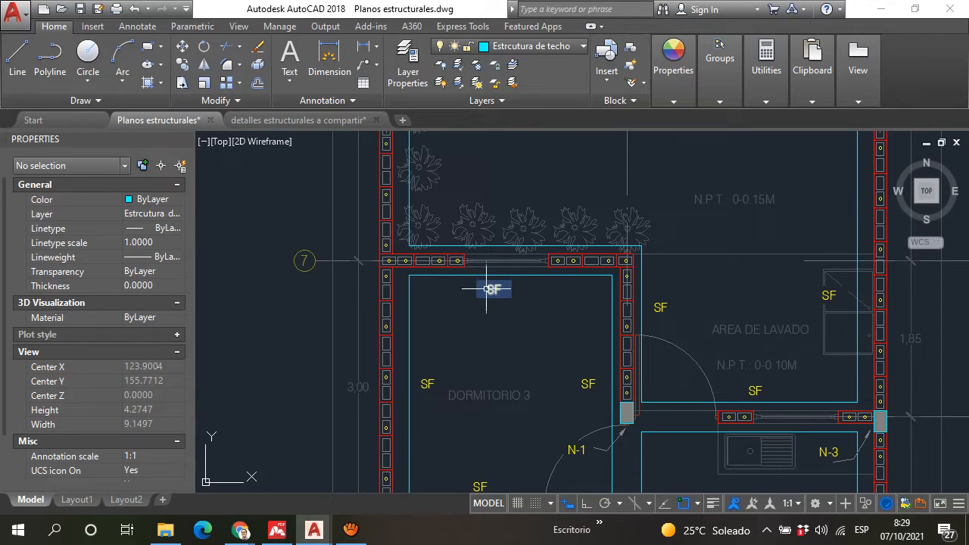
scroll(494, 289, "up", 5)
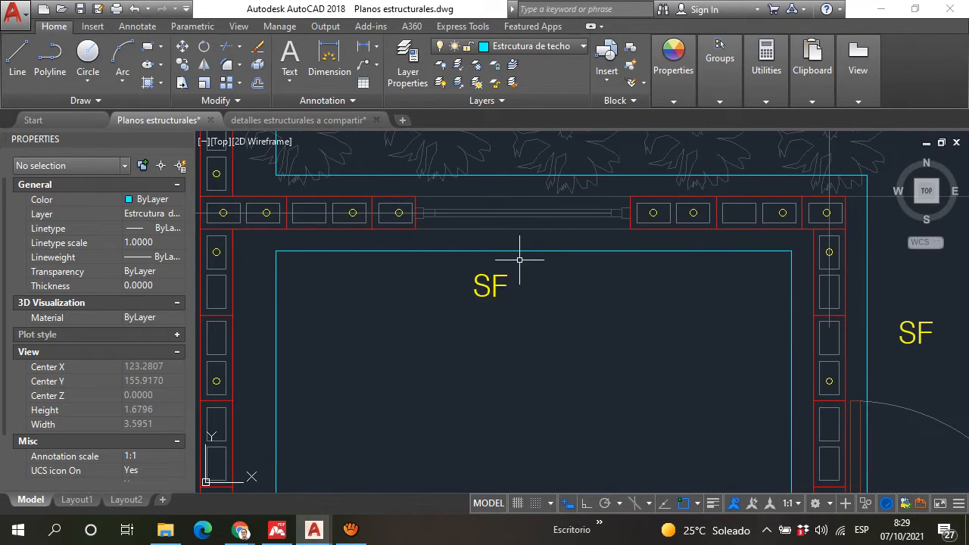
scroll(520, 260, "down", 5)
scroll(514, 266, "up", 2)
double_click(518, 282)
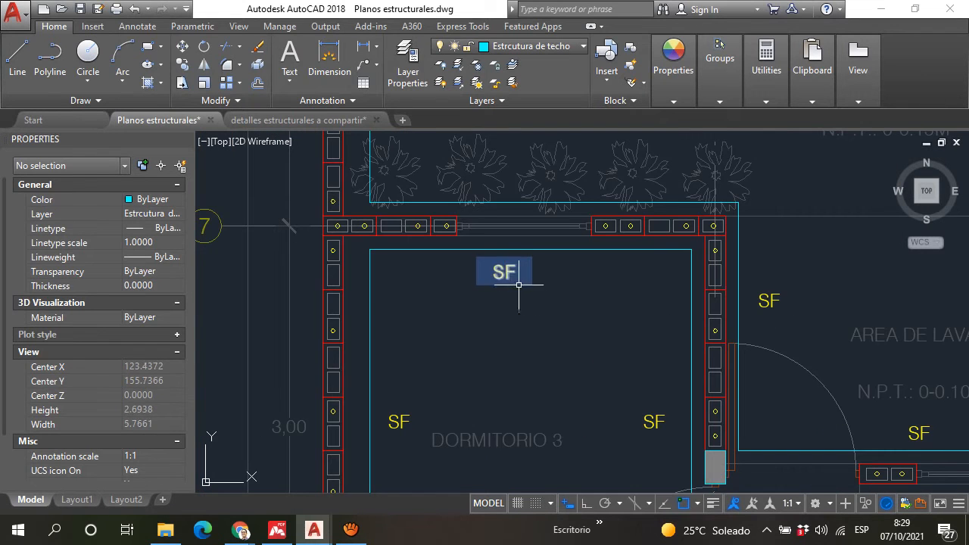
left_click(510, 153)
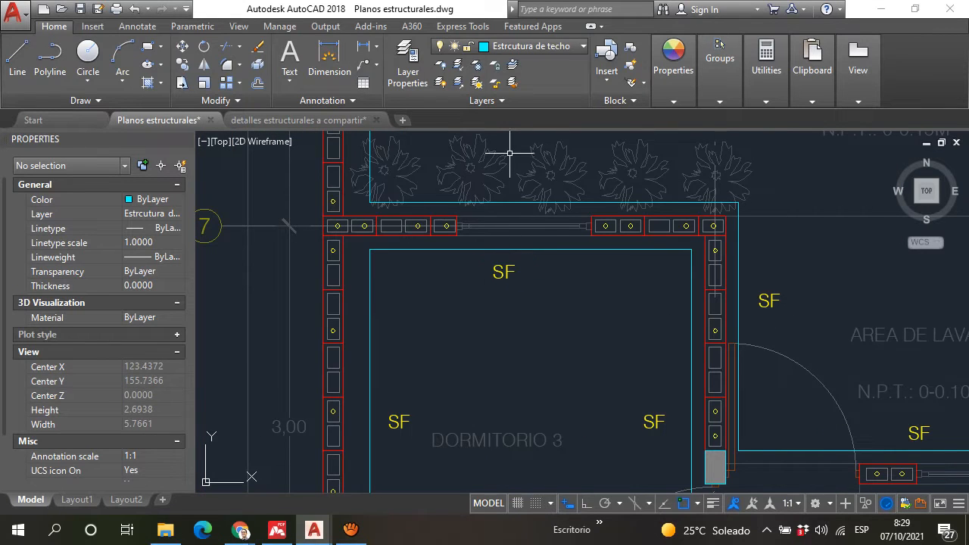
Step: Check the SF footing's width on axis 7 by stretching a temporary line between its two cyan edges, without keeping it
scroll(426, 204, "up", 2)
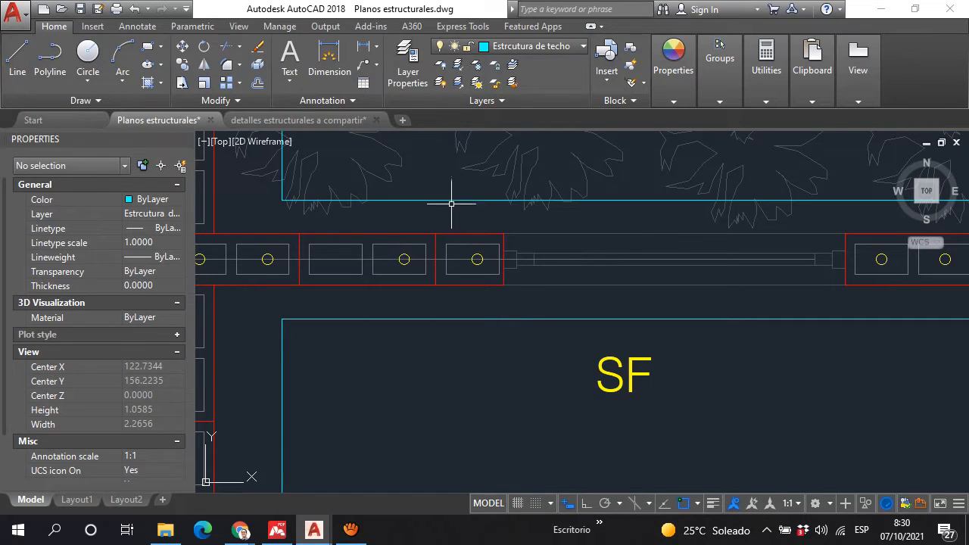
left_click(17, 57)
left_click(453, 200)
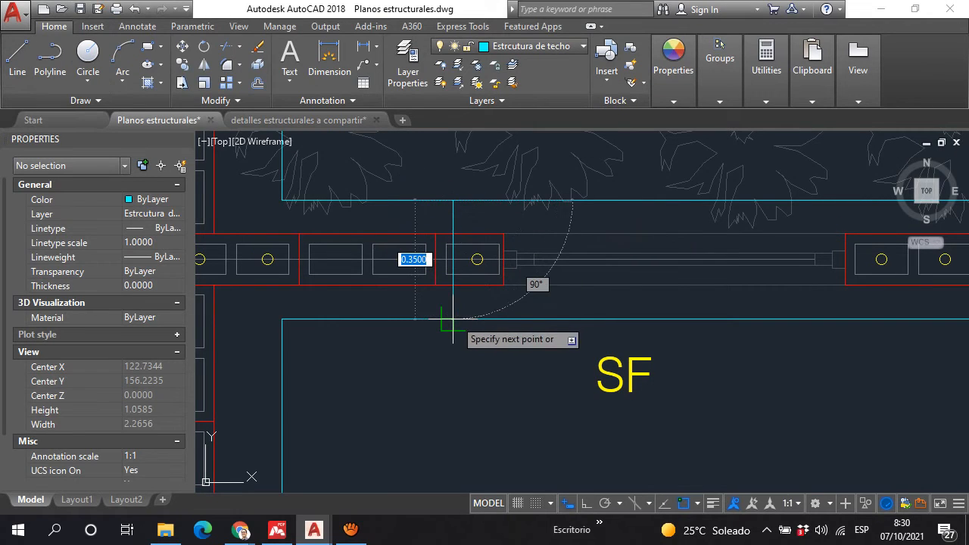
key("Escape")
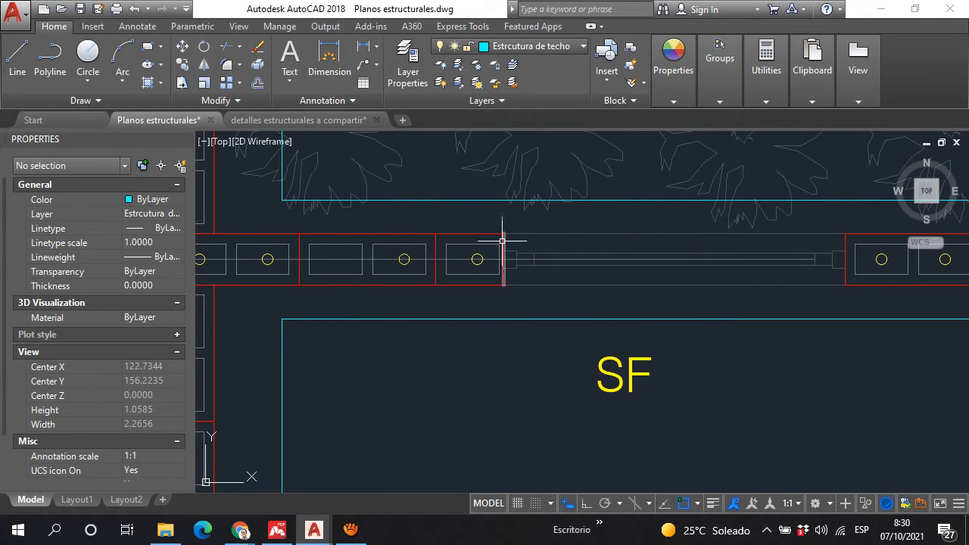
Step: Look at the DETALLE DE SOLERA DE FUNDACION section and compare it with the SF footing on axis 7 in the plan
scroll(500, 241, "down", 2)
scroll(501, 241, "down", 20)
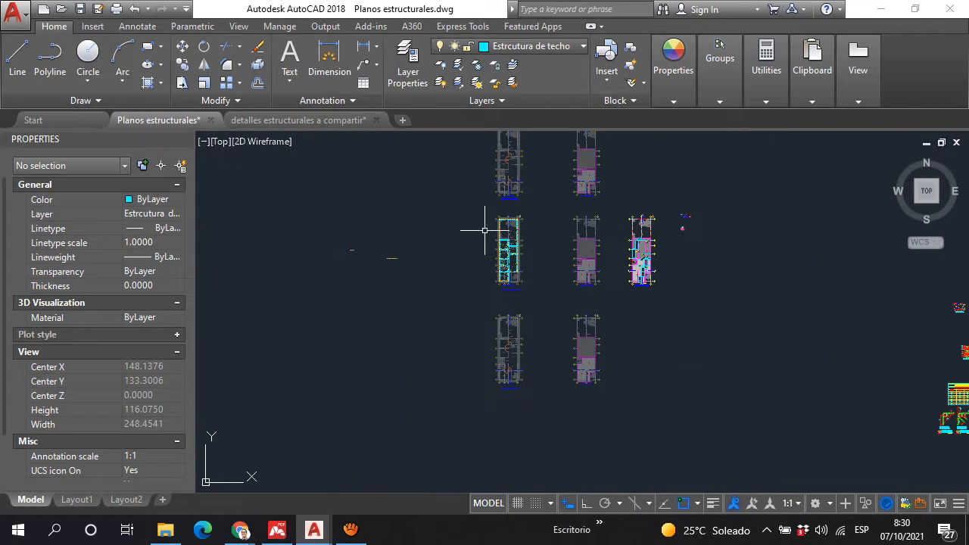
scroll(710, 221, "up", 20)
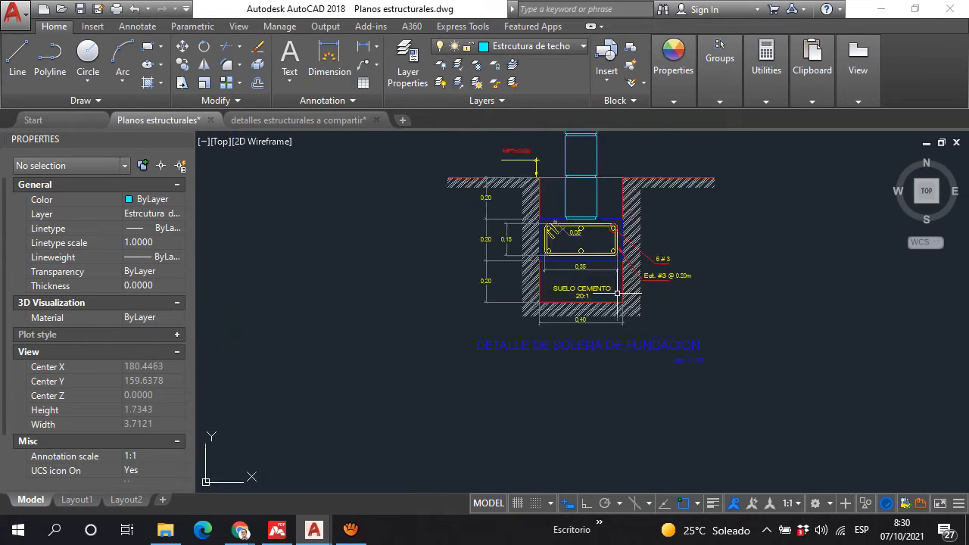
scroll(589, 311, "down", 20)
scroll(403, 243, "up", 4)
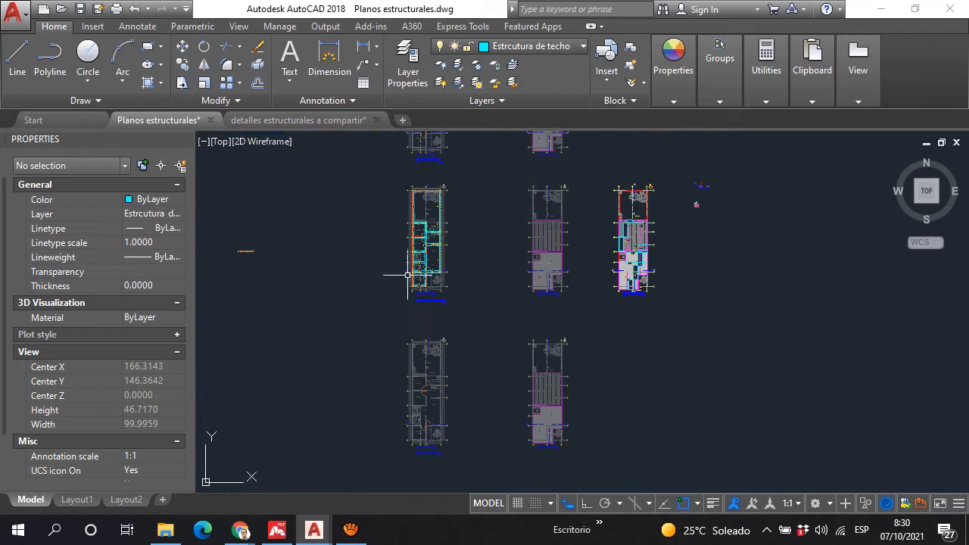
scroll(403, 243, "up", 16)
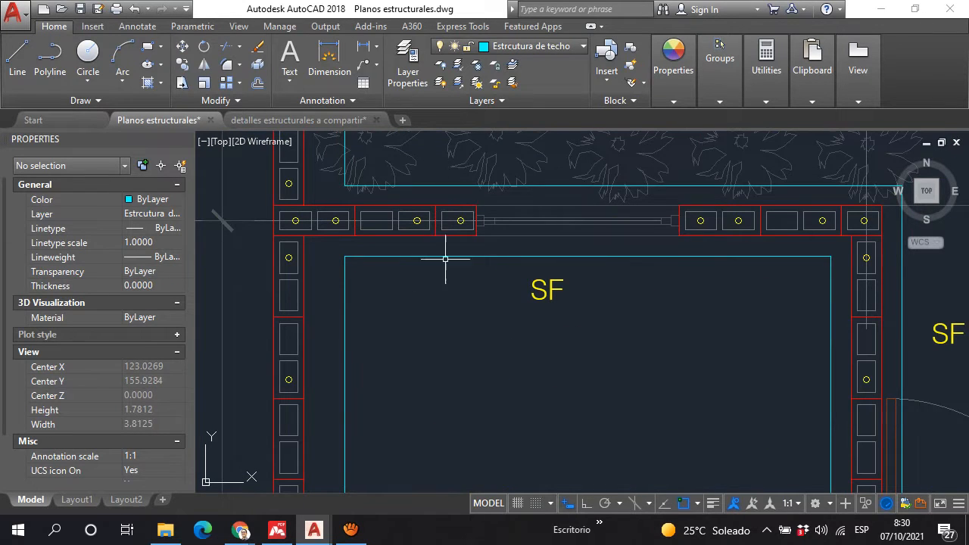
scroll(427, 208, "down", 8)
scroll(432, 212, "up", 4)
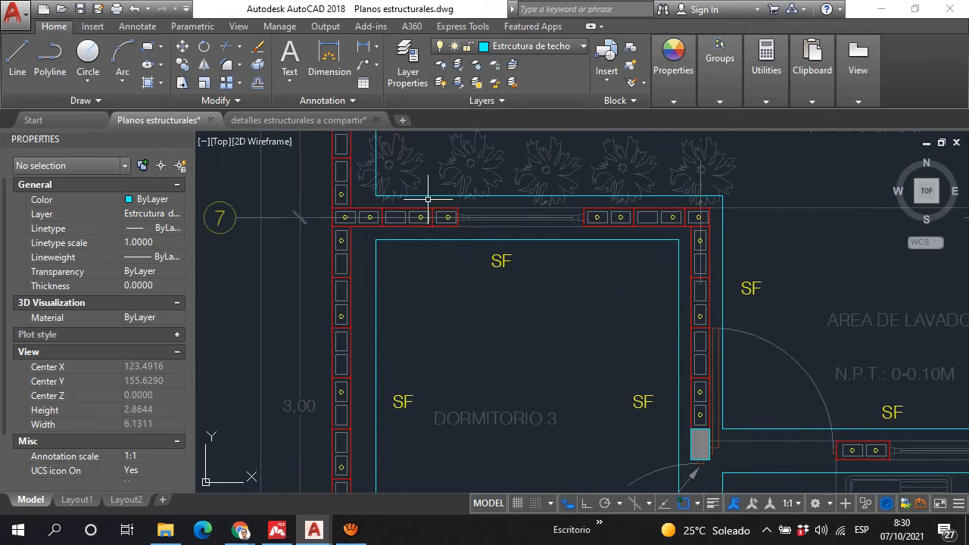
Step: Draw a tall, narrow vertical rectangle as the wall section in the empty area beside the foundation plan
scroll(787, 333, "down", 13)
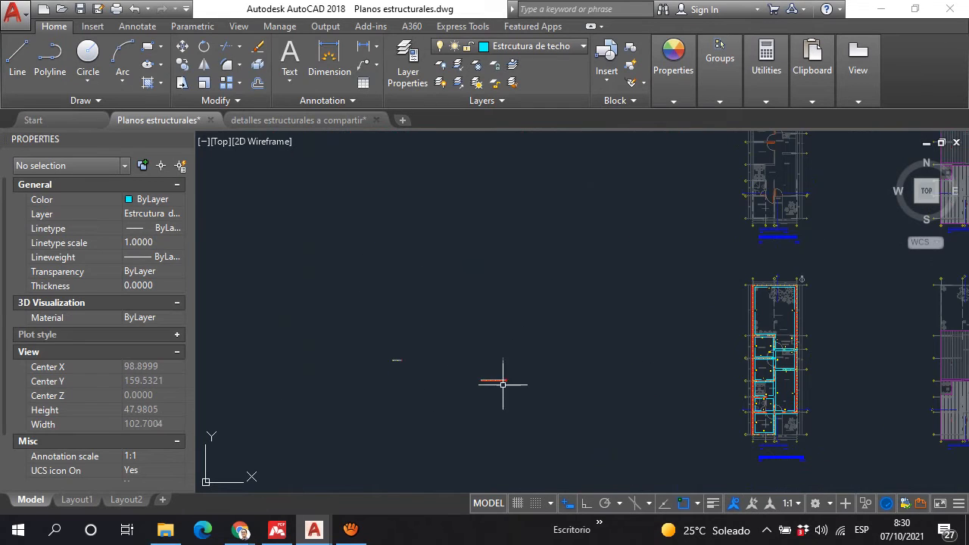
middle_click_drag(606, 282, 558, 264)
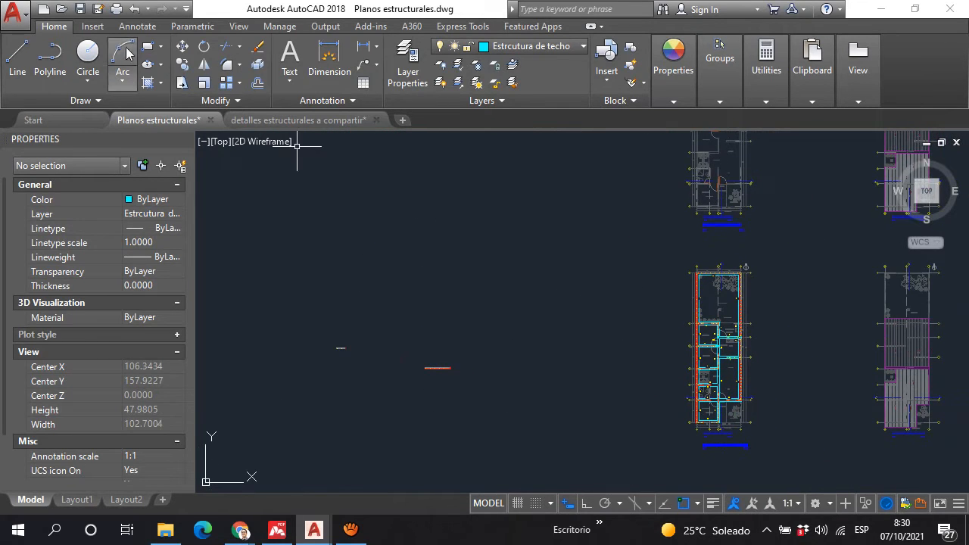
scroll(649, 260, "up", 6)
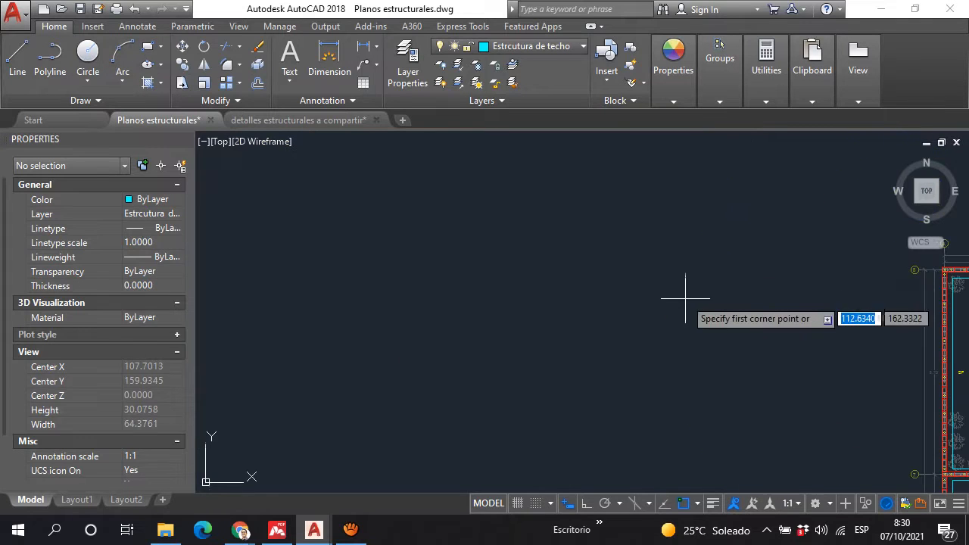
middle_click_drag(688, 281, 480, 256)
scroll(562, 291, "up", 1)
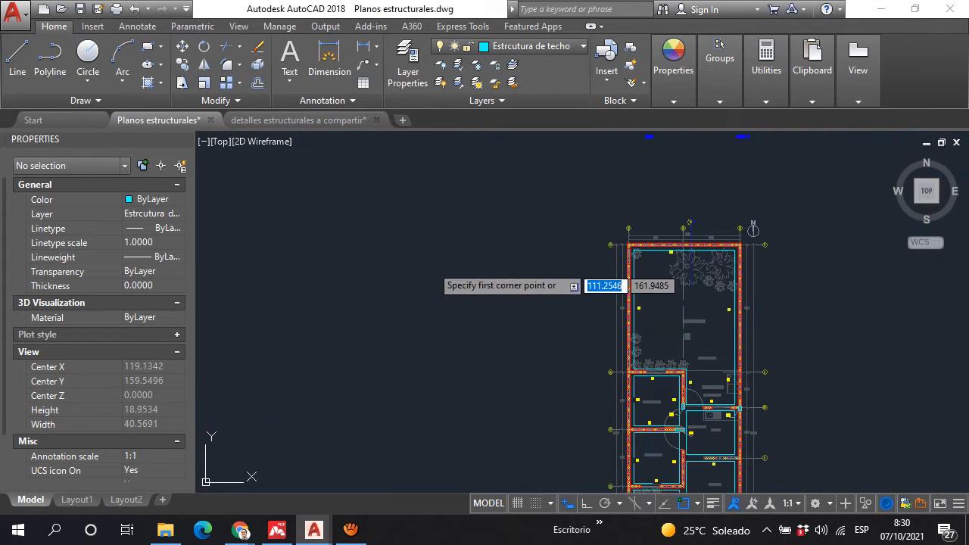
left_click(431, 265)
scroll(437, 302, "up", 2)
left_click(430, 306)
scroll(430, 315, "up", 5)
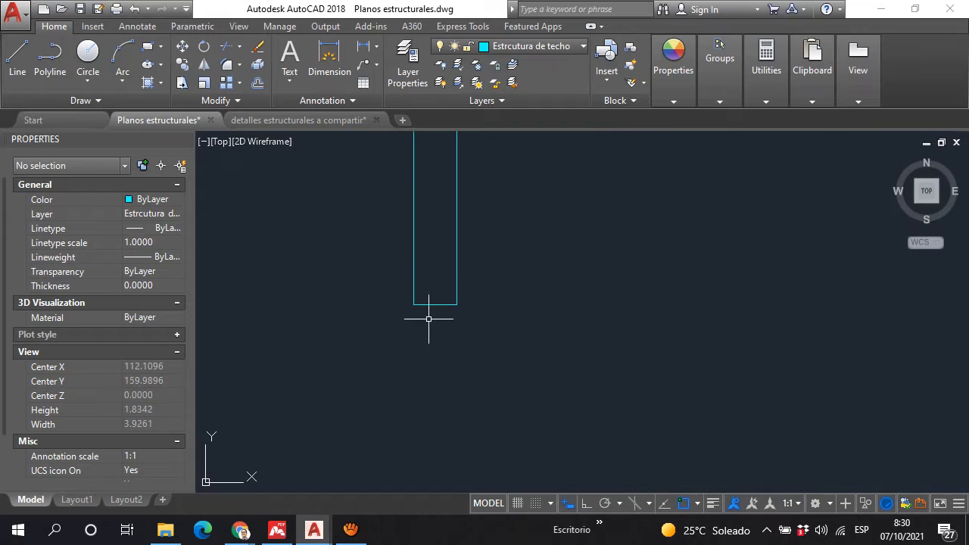
Step: Draw a horizontal rectangle about 0.9 by 0.4 as the footing just below the wall rectangle
key("Return")
left_click(346, 310)
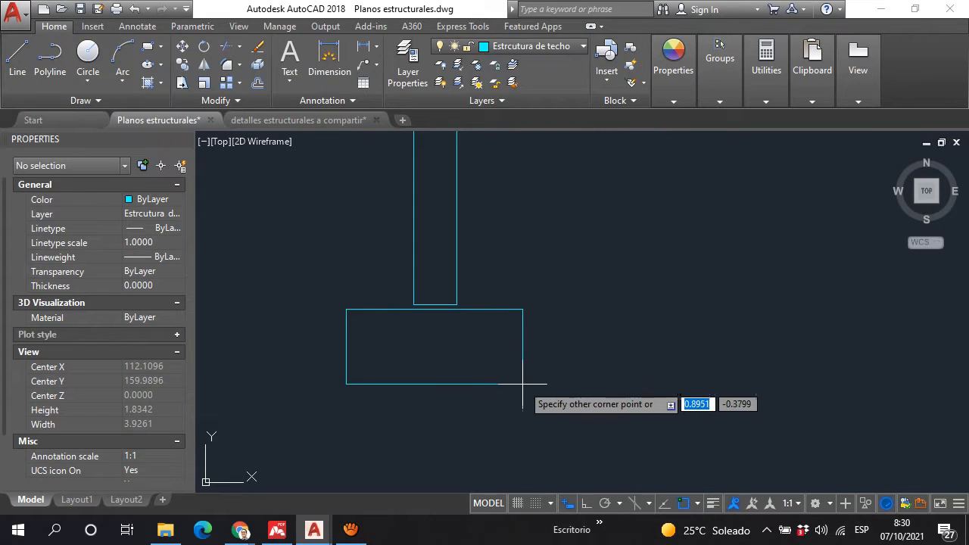
left_click(516, 390)
Step: Move the footing rectangle by the midpoint of its upper edge to the midpoint of the wall's lower edge
left_click(503, 390)
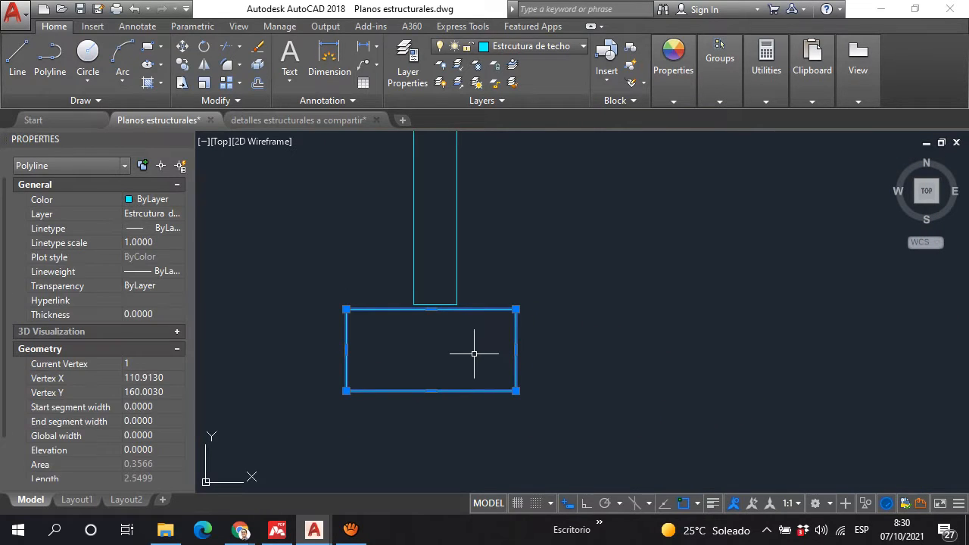
key("Return")
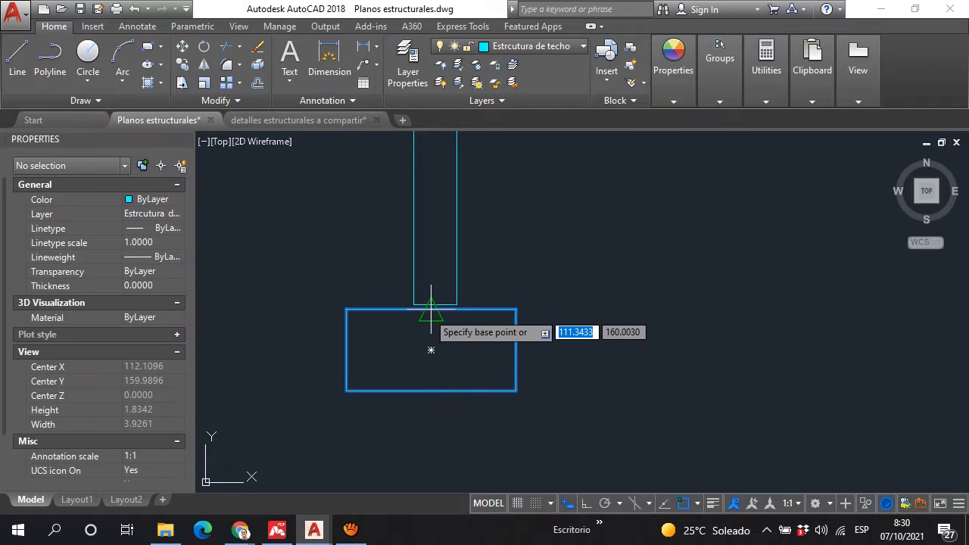
left_click(431, 311)
left_click(437, 303)
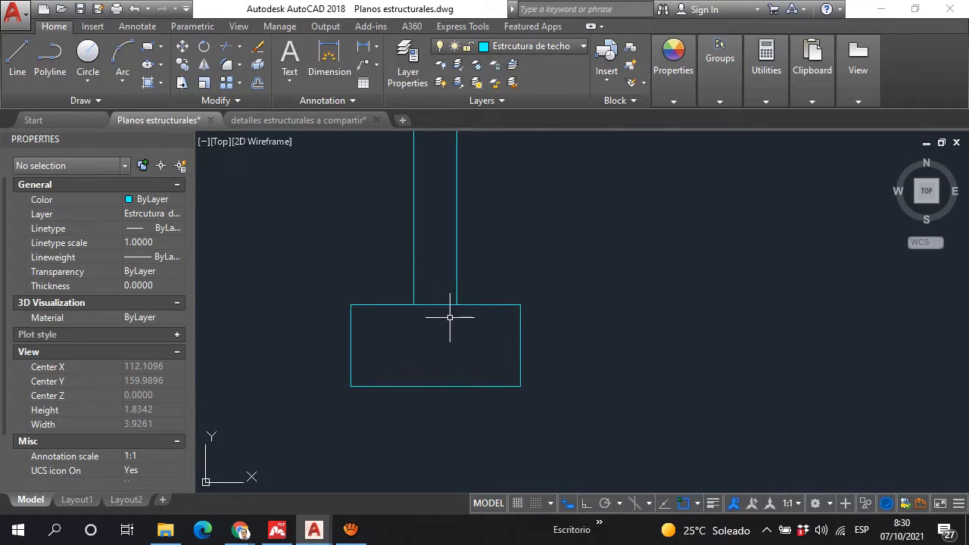
scroll(431, 305, "up", 3)
scroll(437, 302, "down", 6)
scroll(428, 297, "up", 5)
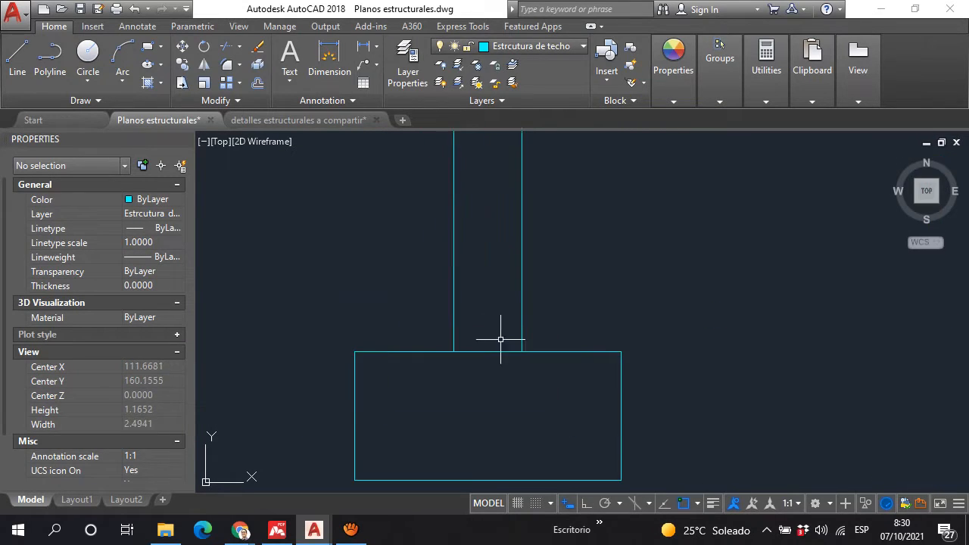
scroll(448, 258, "down", 4)
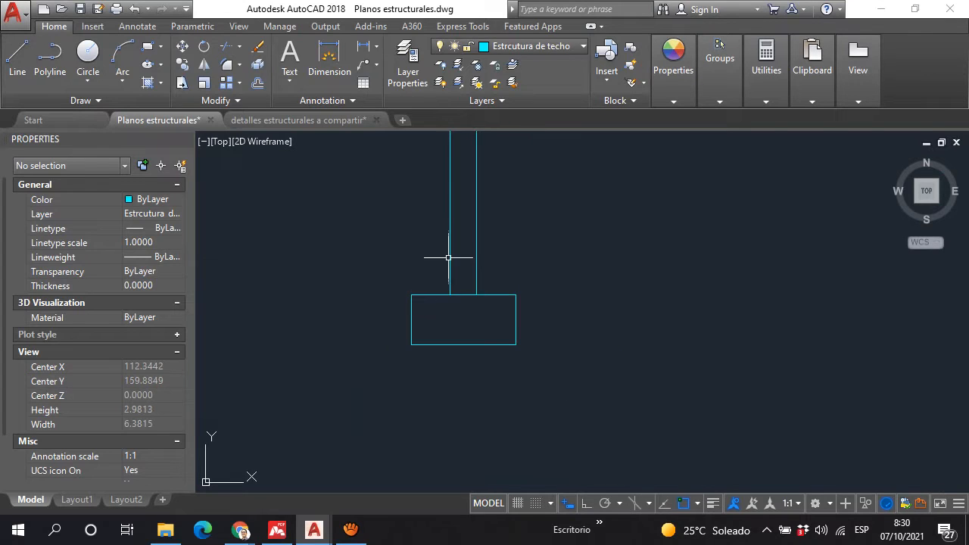
Step: Add a vertical leader arrow pointing downward from inside the footing near its centre to below its lower edge
scroll(470, 292, "up", 2)
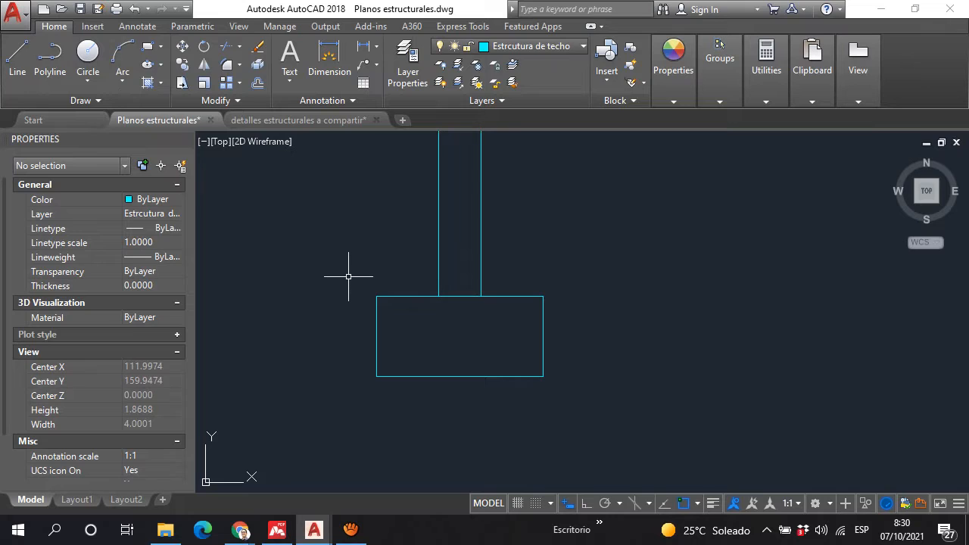
type("LE")
key("Return")
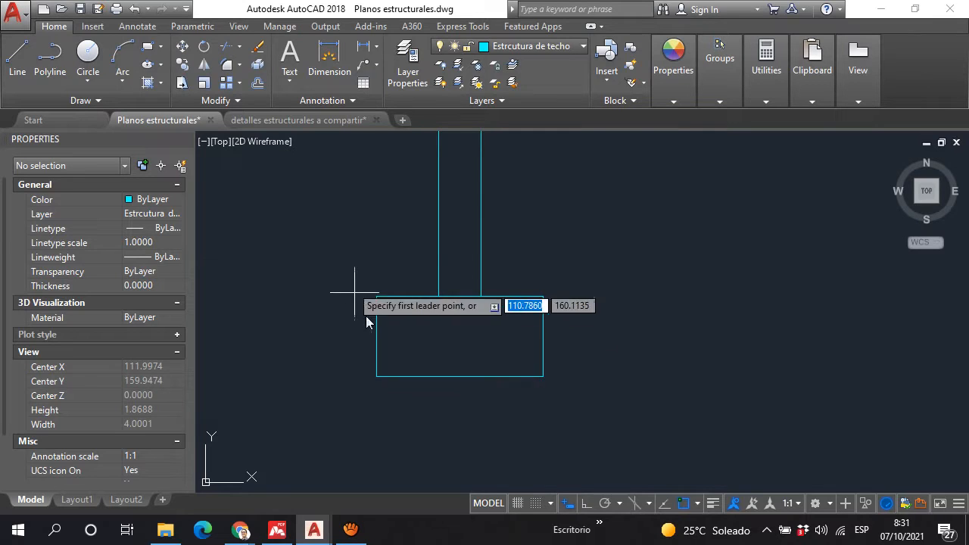
left_click(463, 430)
left_click(465, 310)
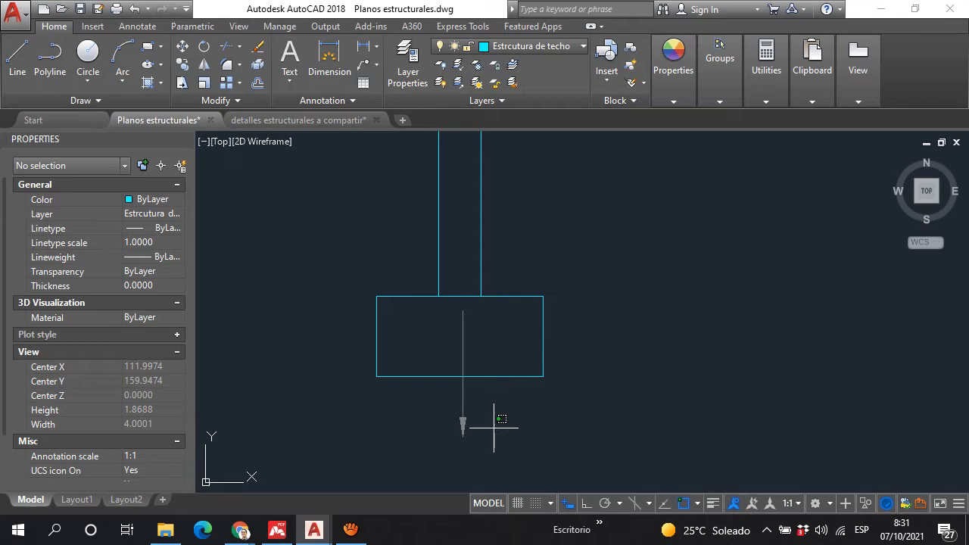
Step: Copy the leader arrow to the left end of the footing, with its tail at the footing's upper edge
left_click(462, 405)
type("p")
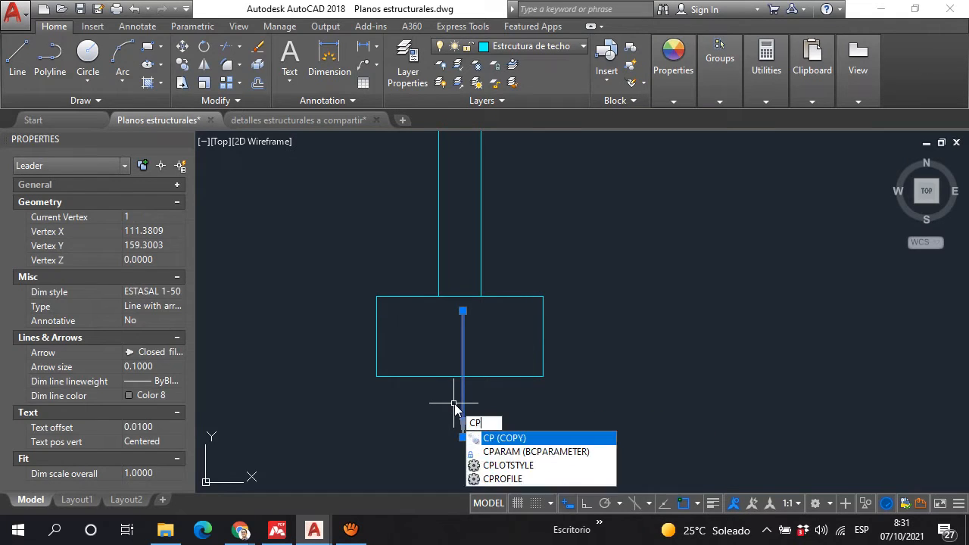
key("Return")
left_click(464, 423)
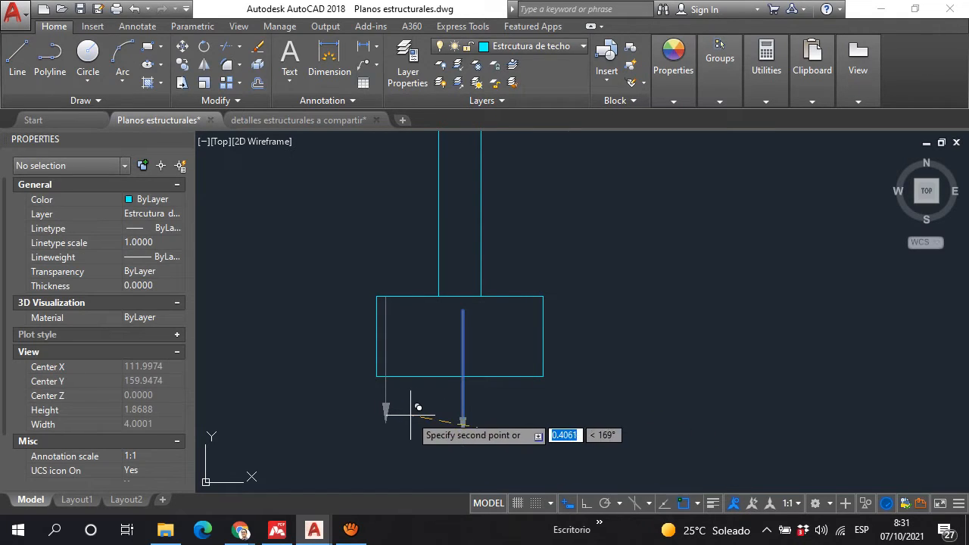
left_click(385, 421)
Step: Shorten the leader arrow at the footing's left end so its tail starts at the footing's lower edge
left_click(383, 349)
left_click(385, 296)
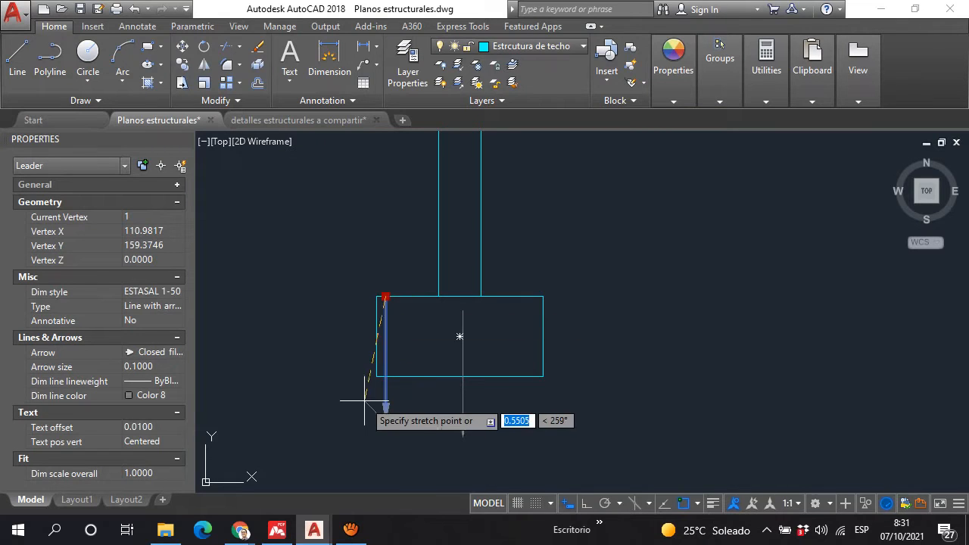
scroll(439, 353, "up", 5)
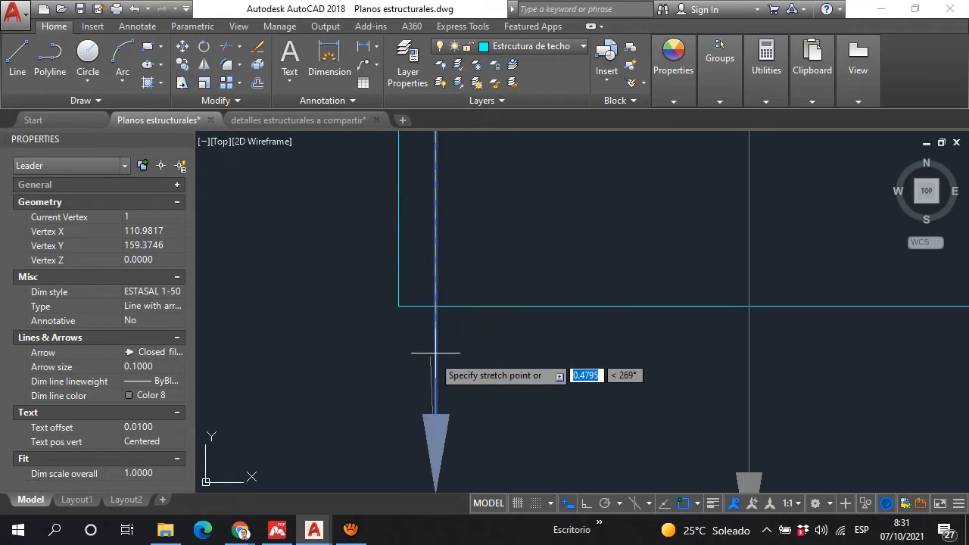
left_click(436, 238)
left_click(435, 237)
left_click(435, 301)
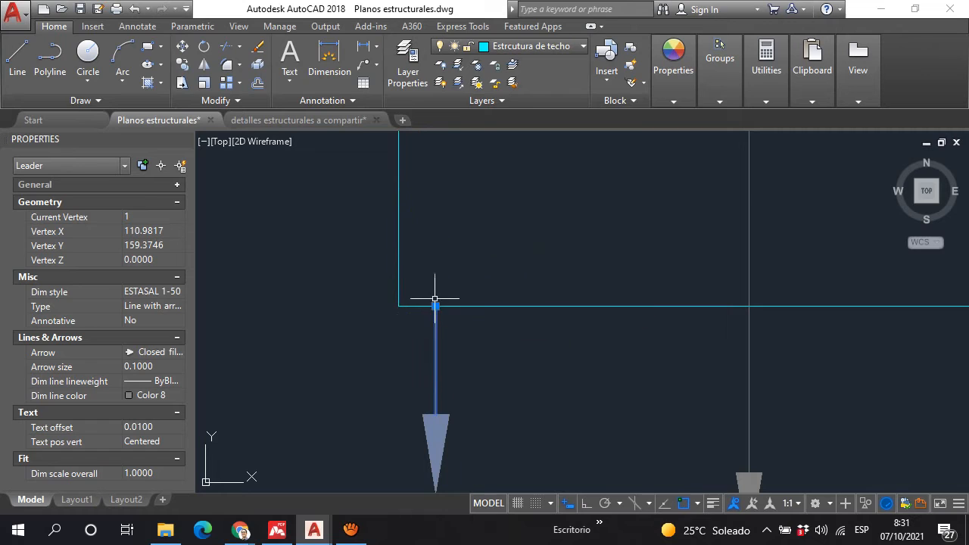
scroll(439, 343, "down", 4)
key("Escape")
Step: Copy the short leader arrow horizontally seven times, spreading the copies along the footing's lower edge to its right end
left_click(438, 370)
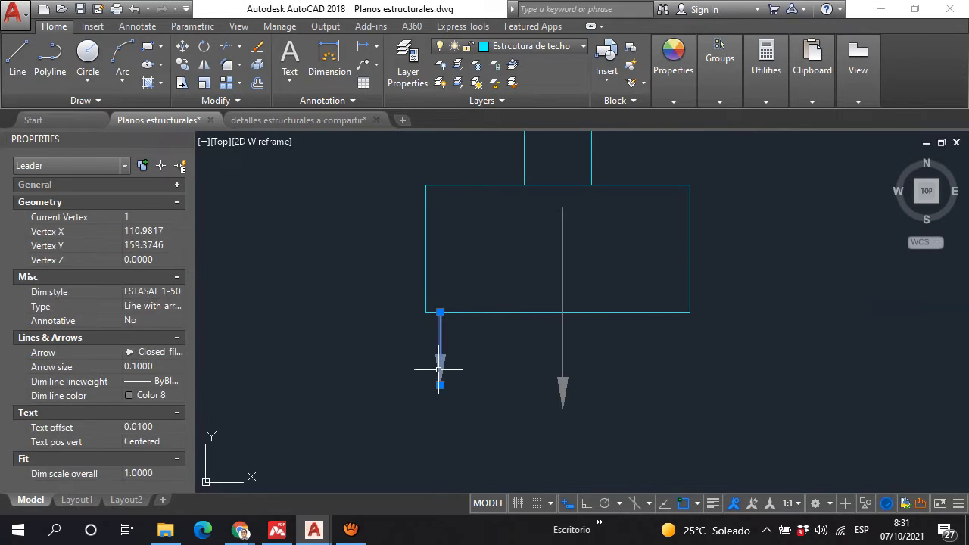
type("co")
key("Return")
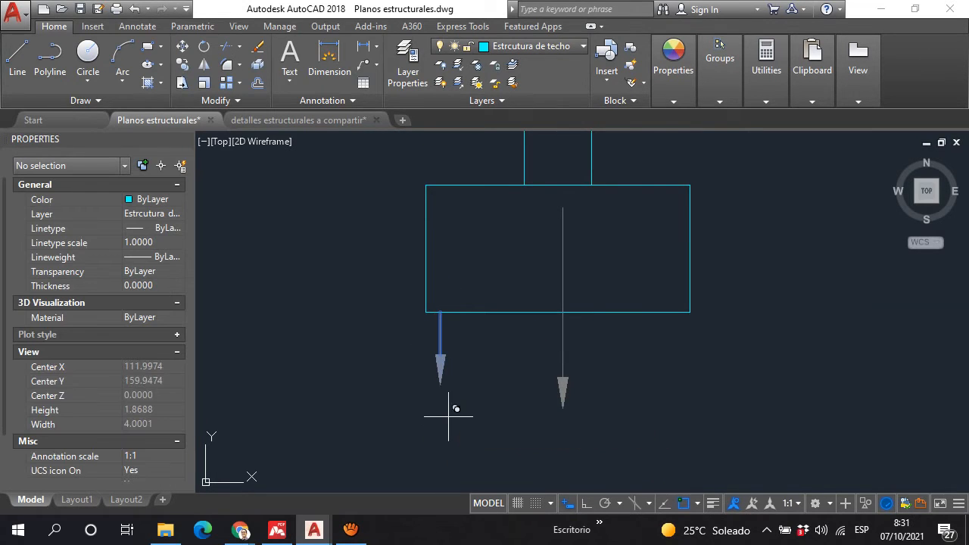
left_click(450, 417)
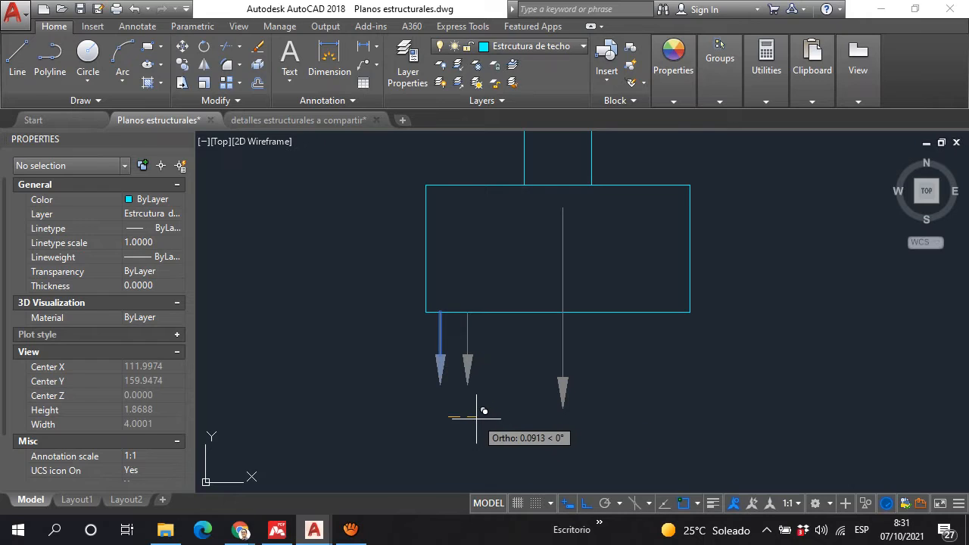
left_click(477, 417)
left_click(515, 419)
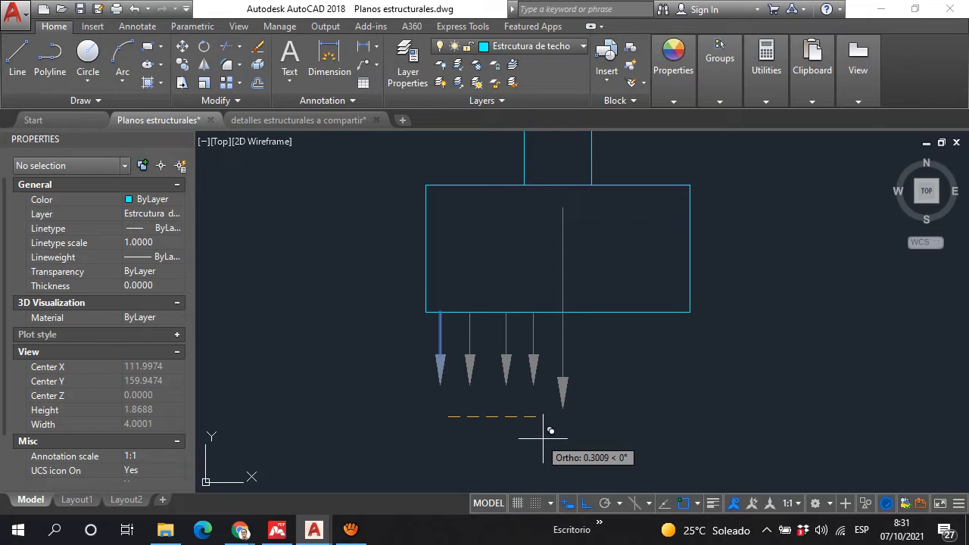
left_click(548, 421)
left_click(588, 436)
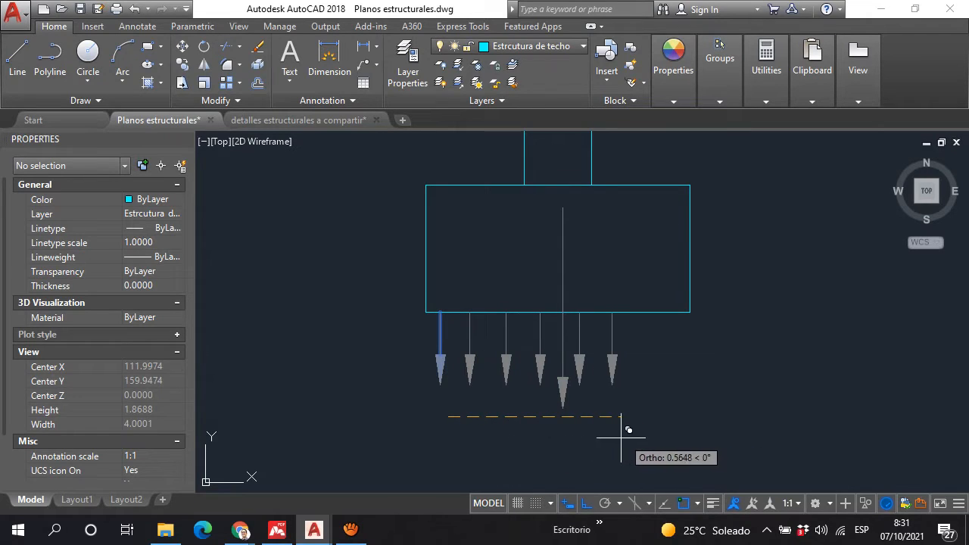
left_click(621, 437)
left_click(650, 433)
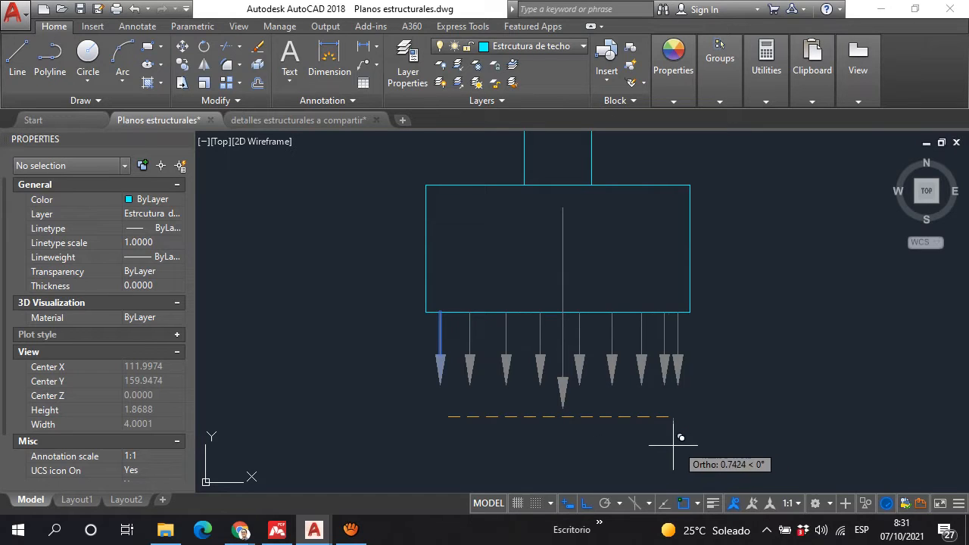
left_click(687, 436)
key("Escape")
Step: Examine the SF footings in the foundation plan along the walls around Dormitorio 3, Area de Lavado and the interior garden
scroll(507, 261, "down", 2)
scroll(519, 281, "up", 3)
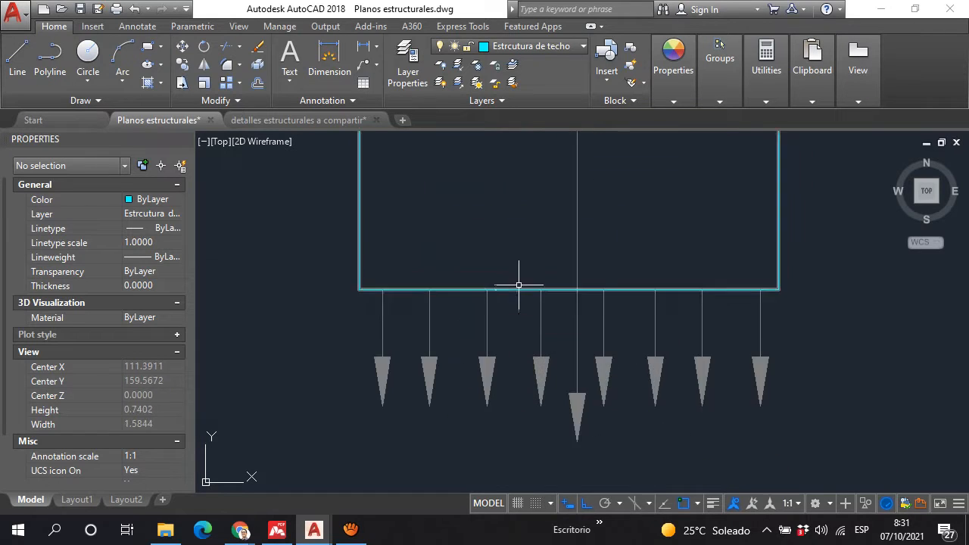
scroll(500, 320, "down", 5)
scroll(473, 271, "down", 5)
scroll(681, 325, "up", 2)
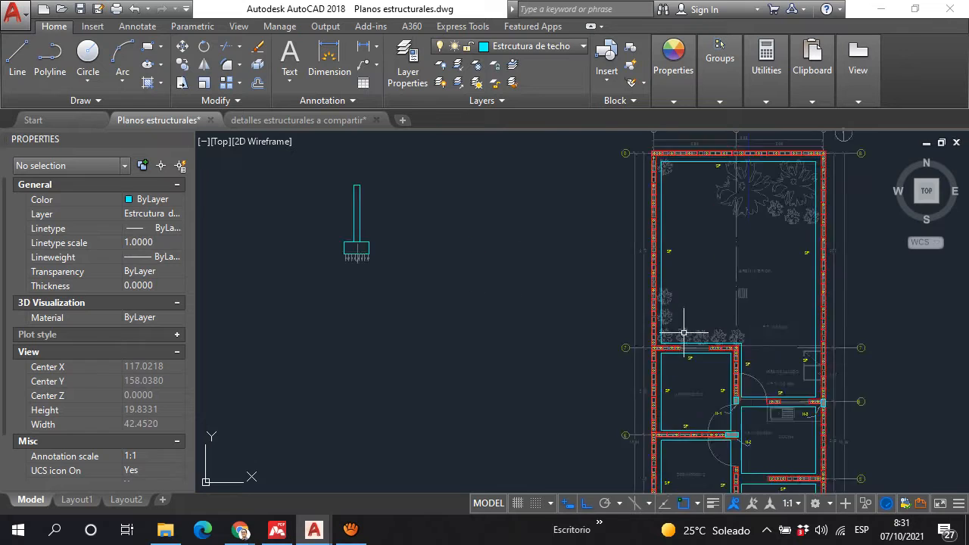
scroll(675, 397, "up", 1)
scroll(821, 414, "up", 2)
middle_click_drag(815, 371, 633, 276)
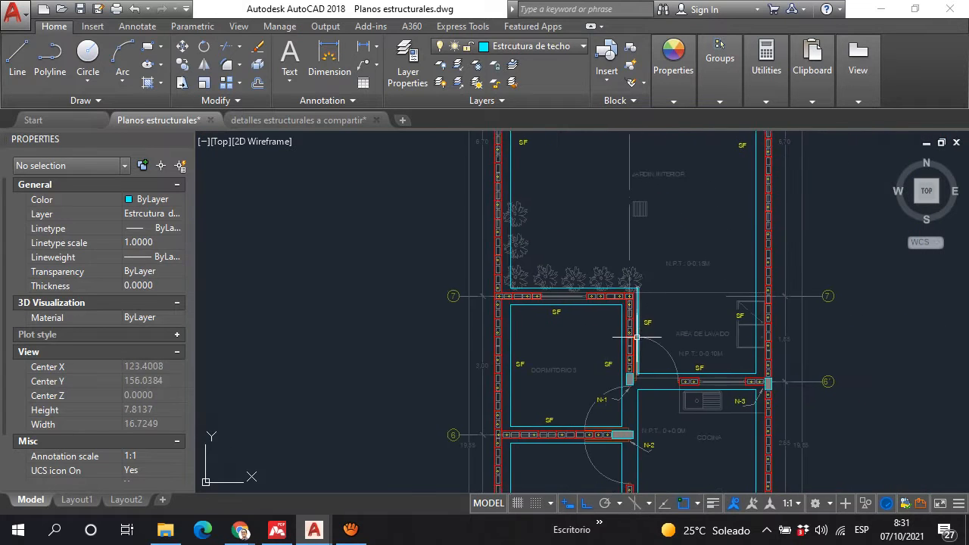
scroll(641, 330, "up", 2)
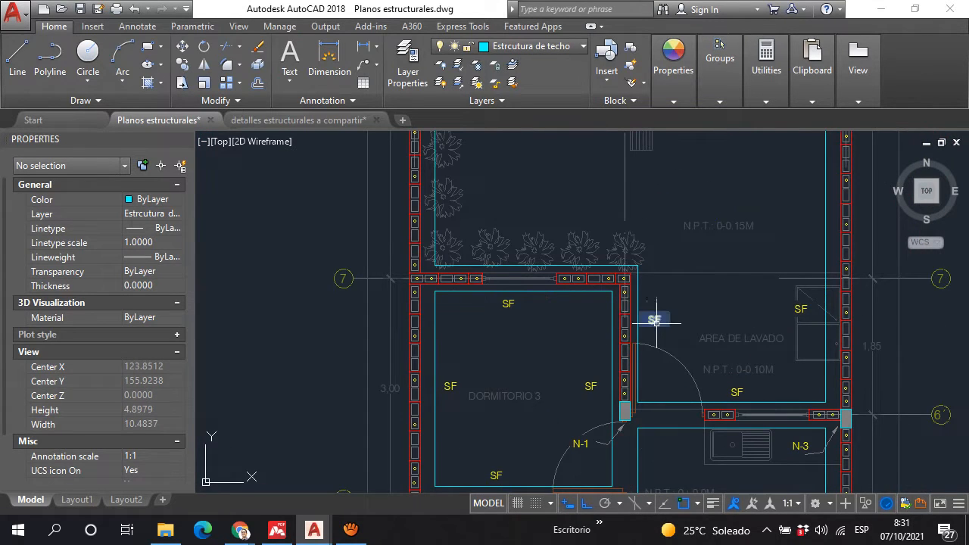
scroll(525, 305, "down", 2)
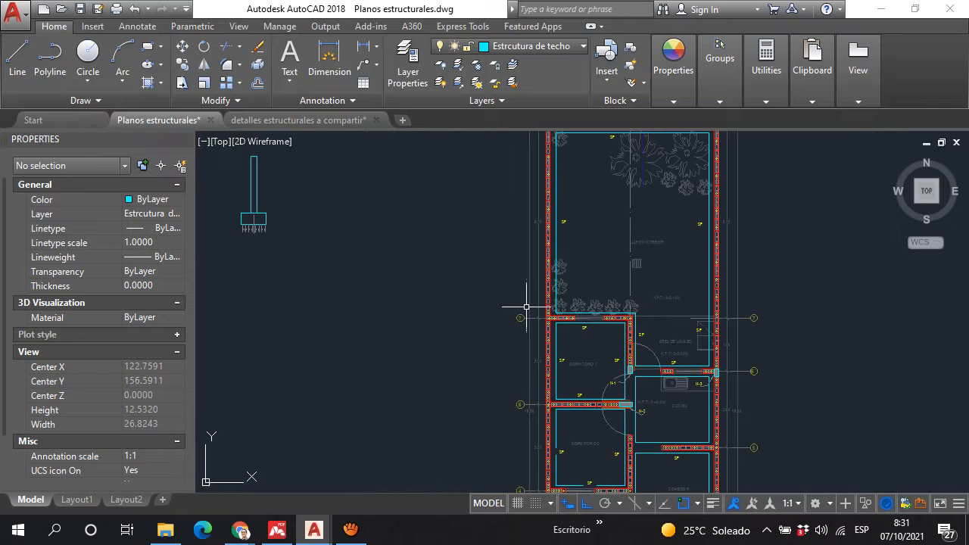
scroll(529, 303, "up", 2)
scroll(616, 249, "up", 2)
scroll(617, 249, "down", 4)
scroll(431, 242, "down", 3)
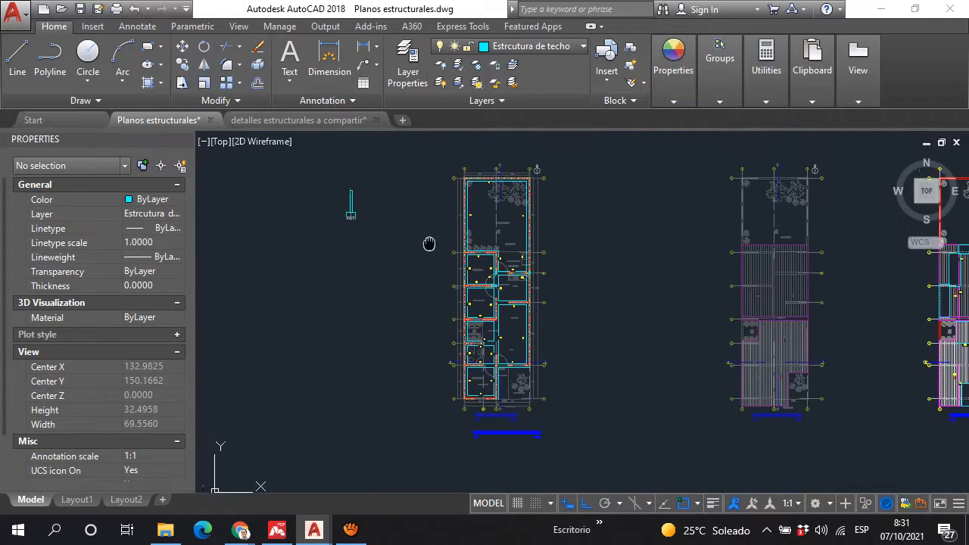
Step: Move the wall rectangle by its lower-left corner to the footing's upper-left corner to illustrate an eccentric wall
scroll(537, 302, "up", 5)
left_click(541, 274)
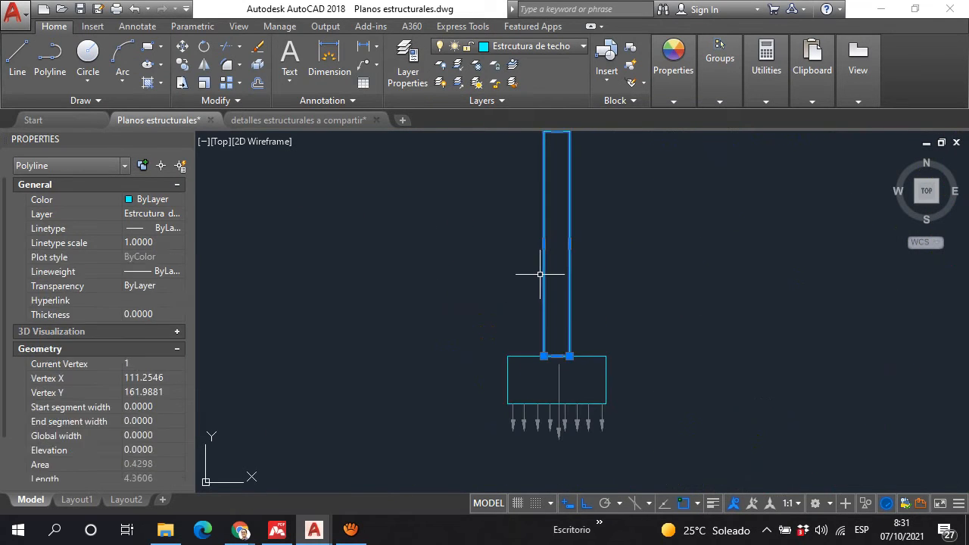
type("m")
key("Return")
scroll(526, 379, "up", 2)
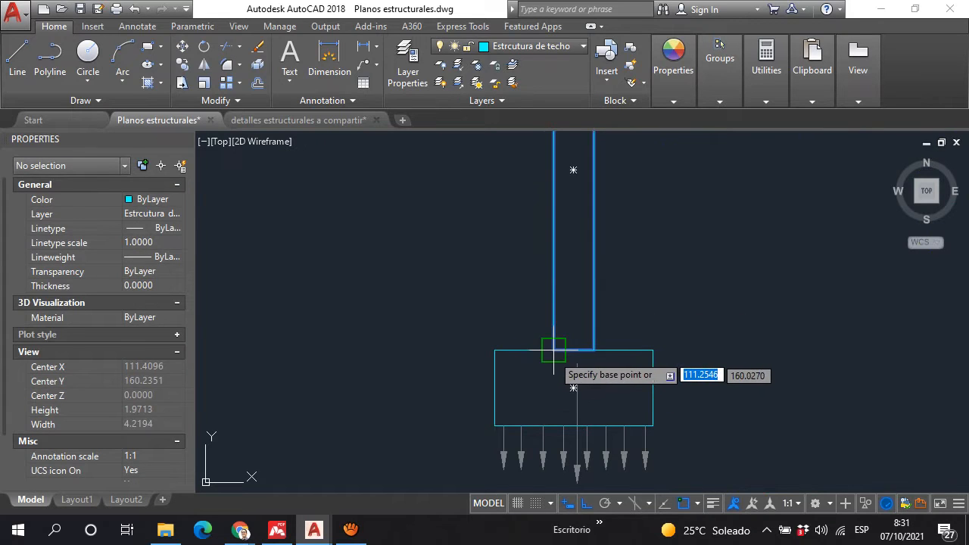
left_click(551, 347)
left_click(498, 357)
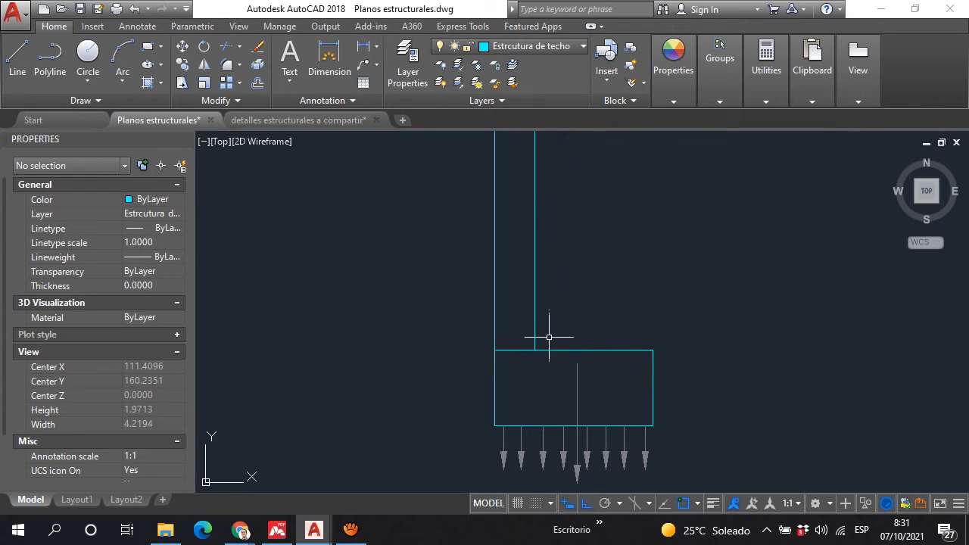
Step: Inspect the eccentric wall on the footing and undo its move
scroll(549, 337, "down", 4)
scroll(530, 359, "up", 2)
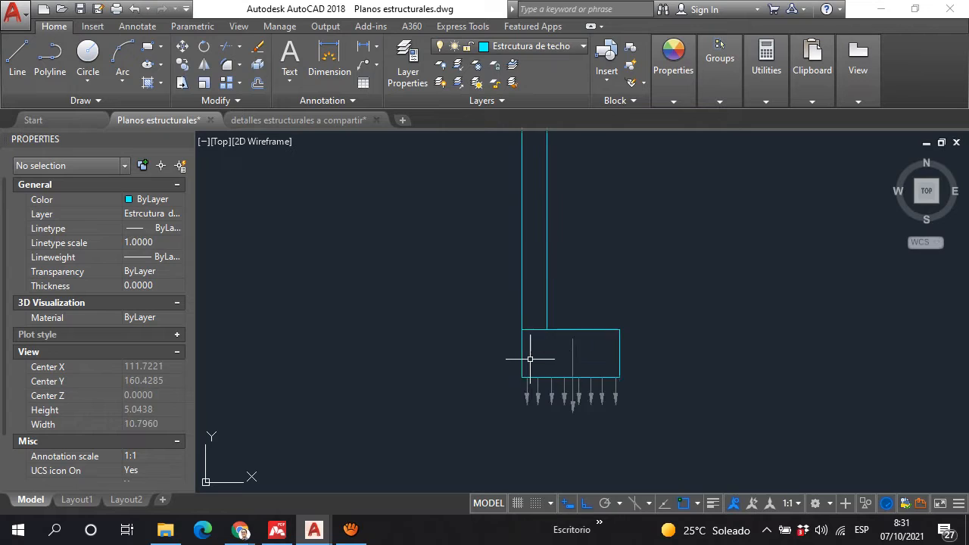
scroll(543, 291, "up", 2)
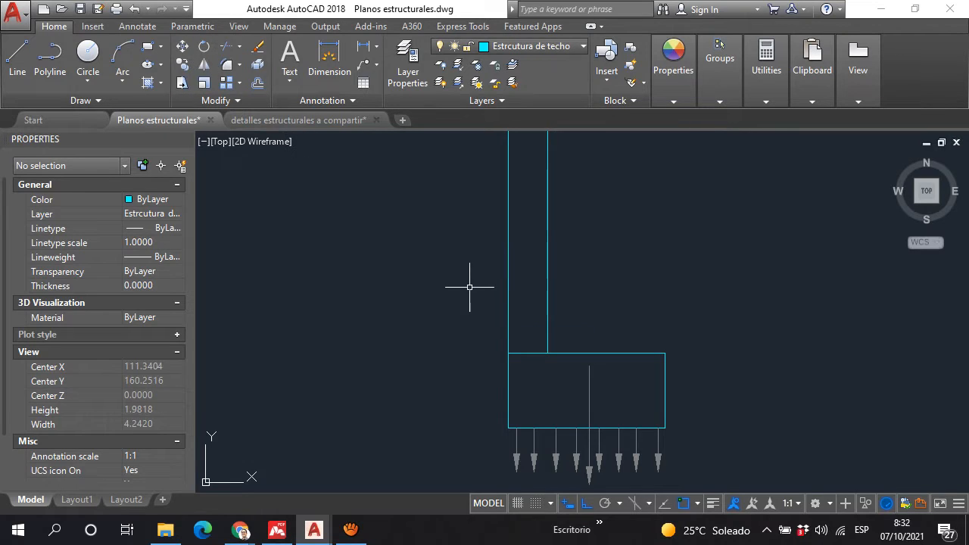
scroll(469, 287, "down", 2)
scroll(480, 288, "up", 2)
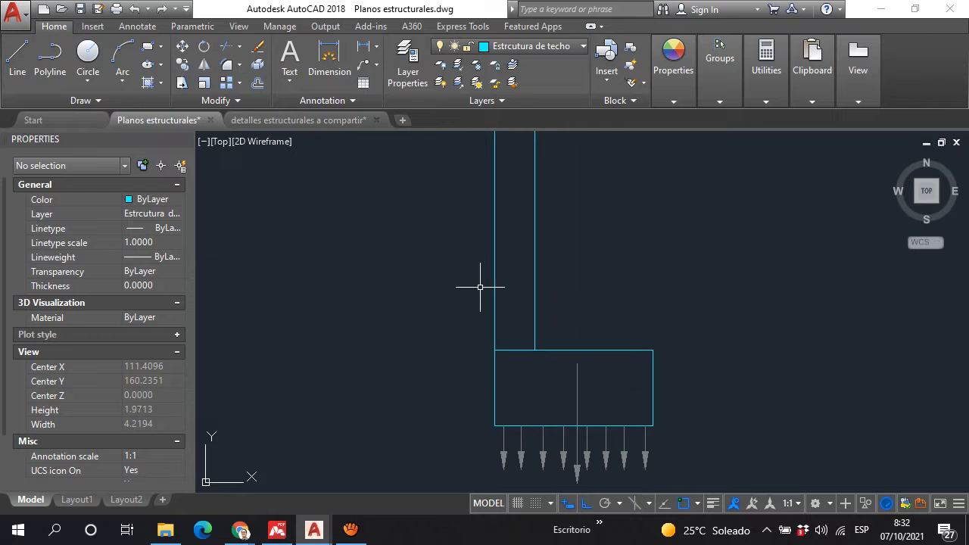
scroll(480, 287, "down", 2)
scroll(592, 390, "up", 4)
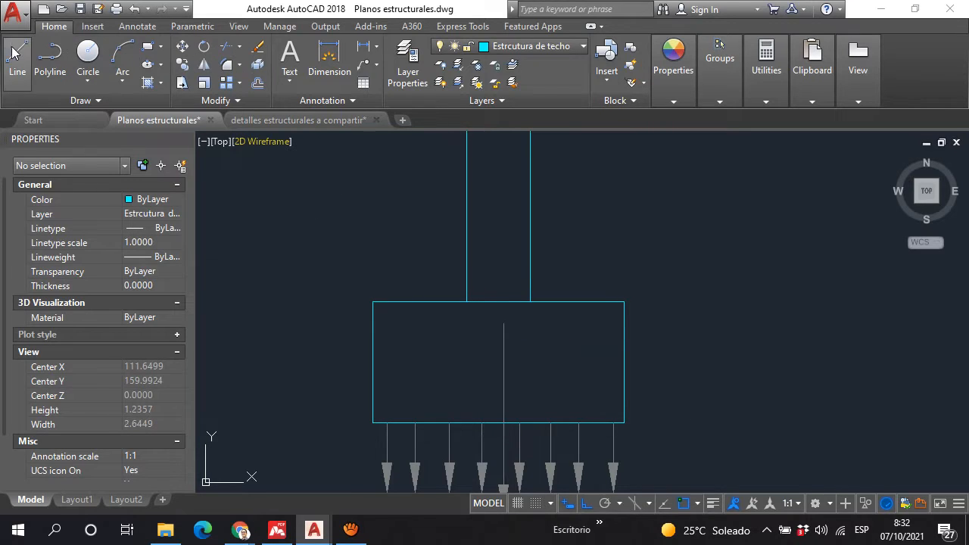
Step: Draw a vertical line about 1.74 long just outside the wall's left face, running down through the footing to below the arrows
type("l")
key("Return")
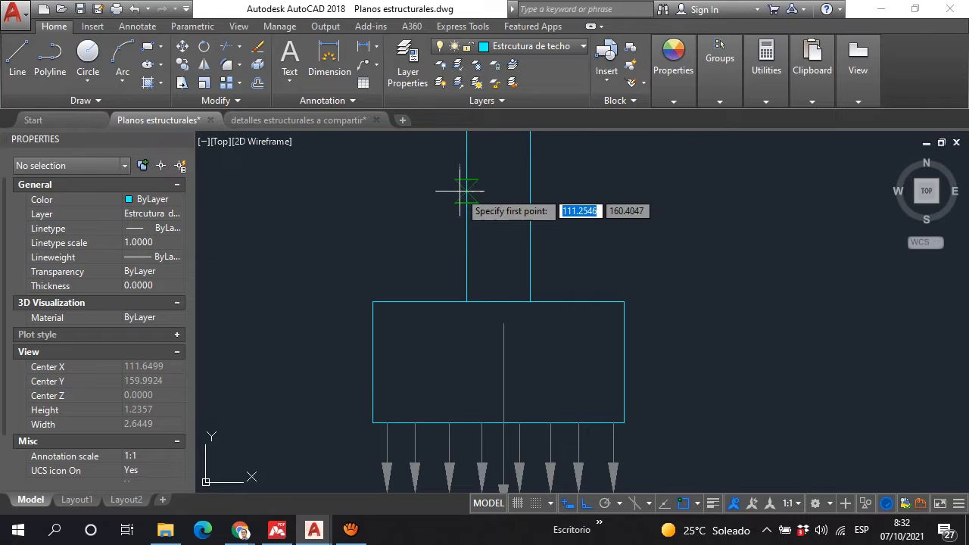
scroll(461, 173, "up", 4)
left_click(462, 173)
scroll(465, 278, "down", 6)
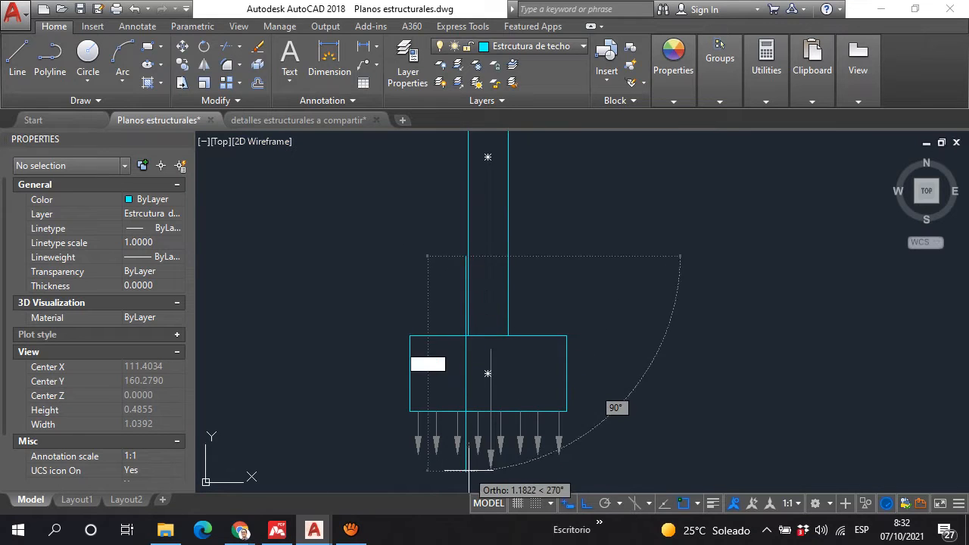
scroll(472, 439, "down", 2)
middle_click_drag(475, 440, 512, 252)
left_click(504, 335)
key("Escape")
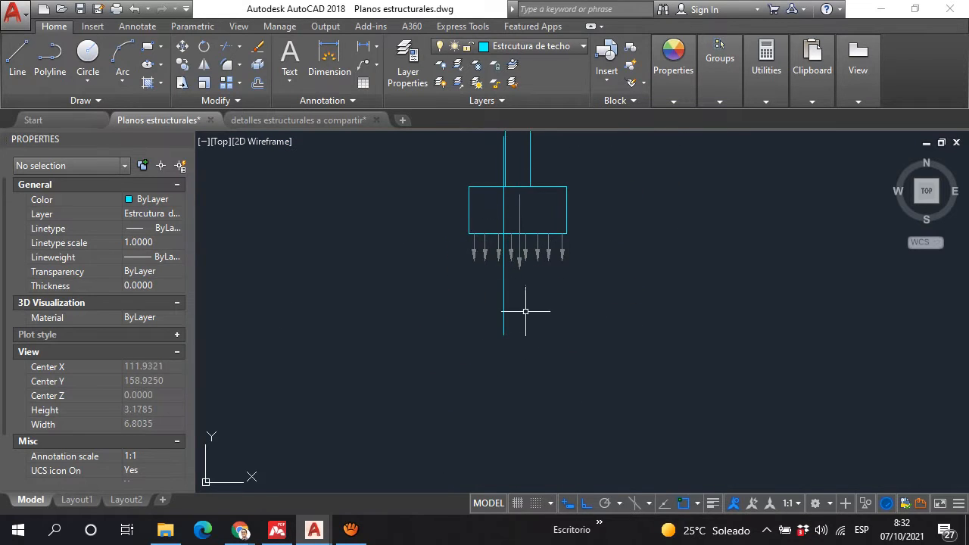
Step: Change the colour of the vertical line through the footing to red
left_click(503, 306)
mouse_move(681, 89)
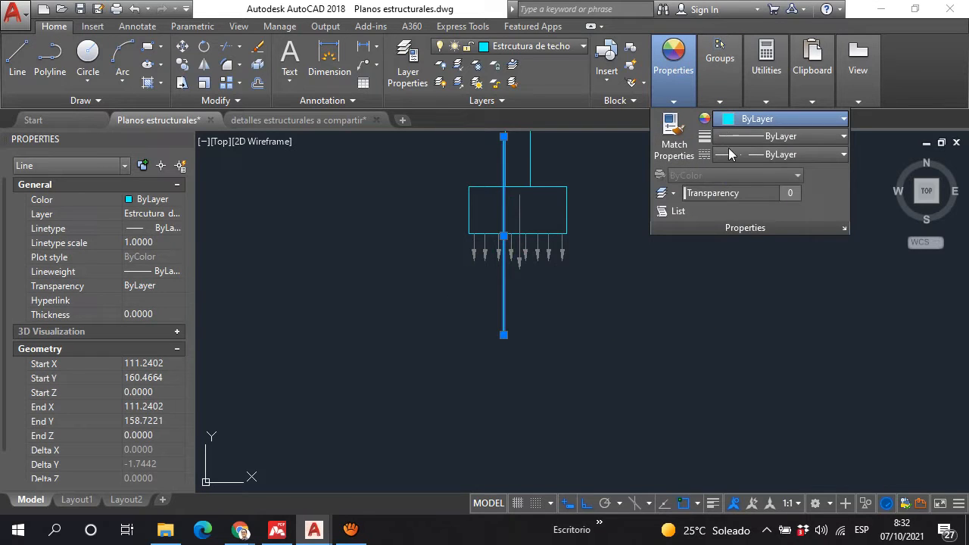
left_click(727, 120)
left_click(731, 273)
key("Escape")
Step: Draw a zigzag crack line with Ortho off, following the red line from the footing's upper edge to its lower edge
scroll(500, 193, "up", 5)
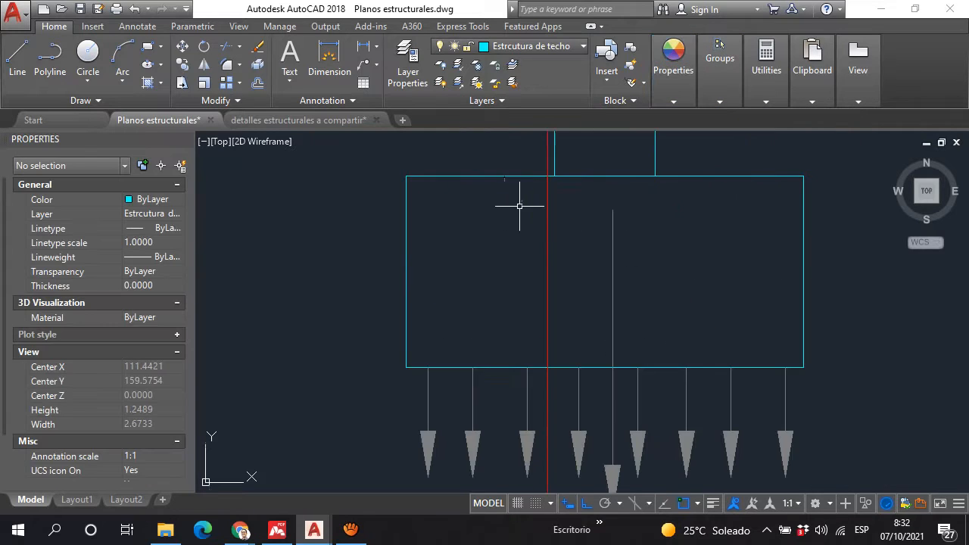
key("space")
scroll(595, 190, "up", 3)
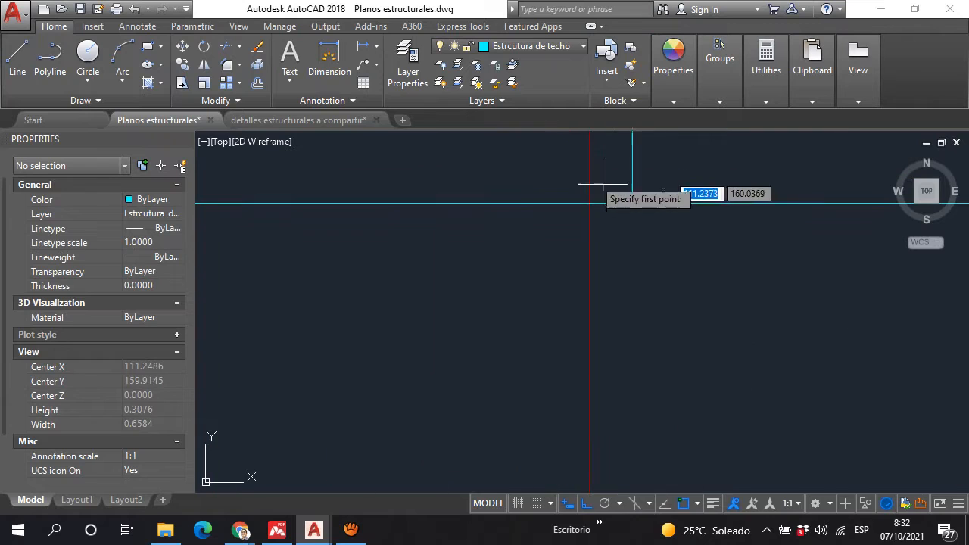
left_click(561, 203)
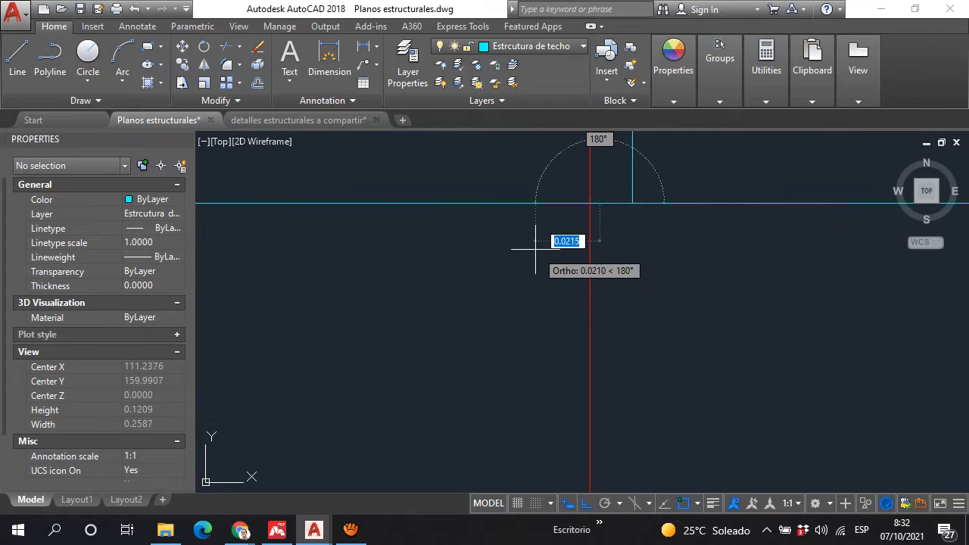
key("F8")
left_click(578, 336)
scroll(561, 168, "down", 4)
middle_click_drag(561, 153, 556, 52)
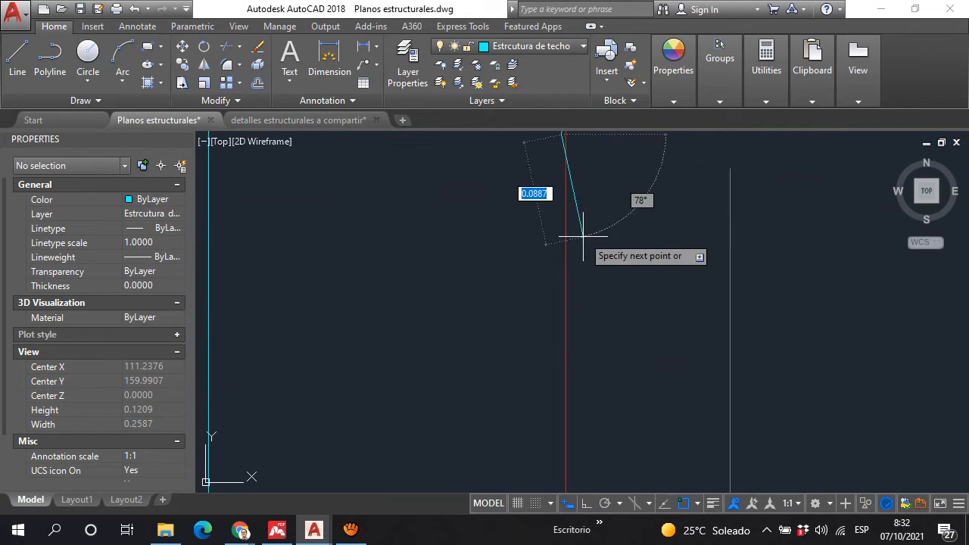
left_click(577, 243)
left_click(536, 293)
scroll(576, 334, "down", 3)
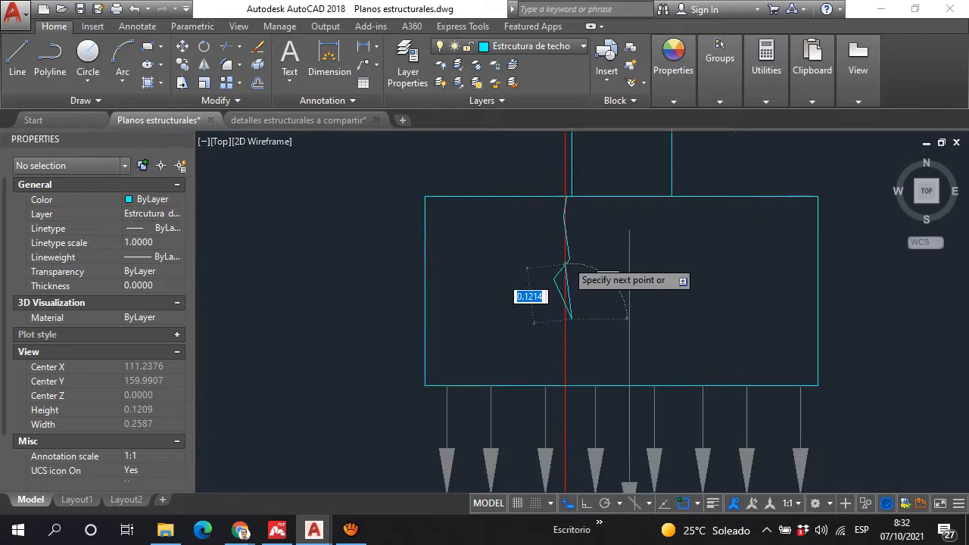
scroll(568, 302, "up", 5)
left_click(542, 221)
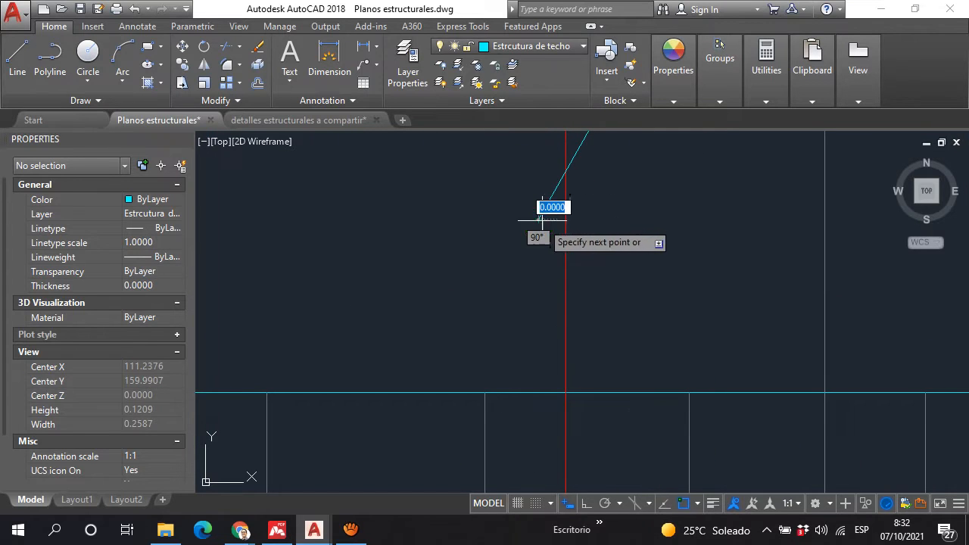
left_click(578, 322)
left_click(585, 392)
key("Escape")
scroll(645, 234, "down", 4)
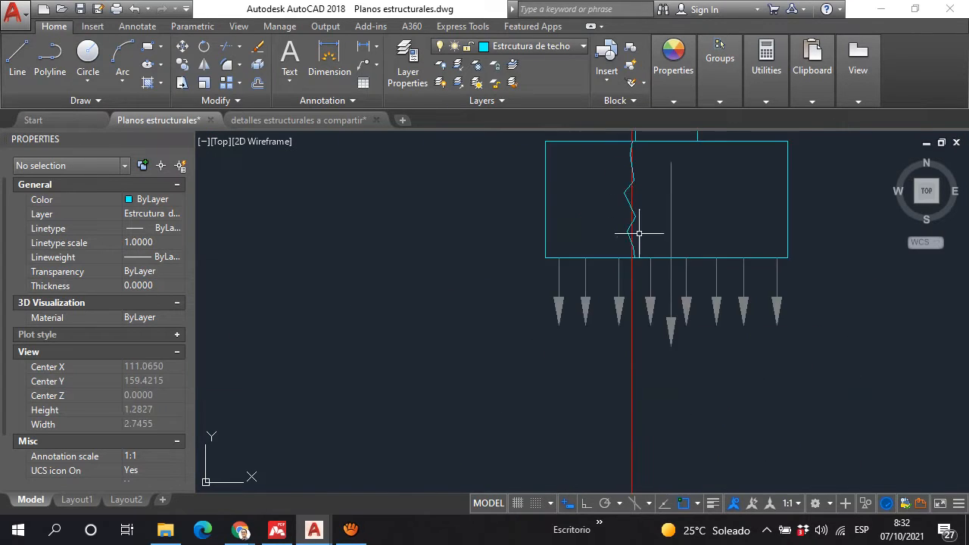
scroll(647, 156, "up", 1)
middle_click_drag(648, 155, 593, 268)
scroll(583, 244, "down", 3)
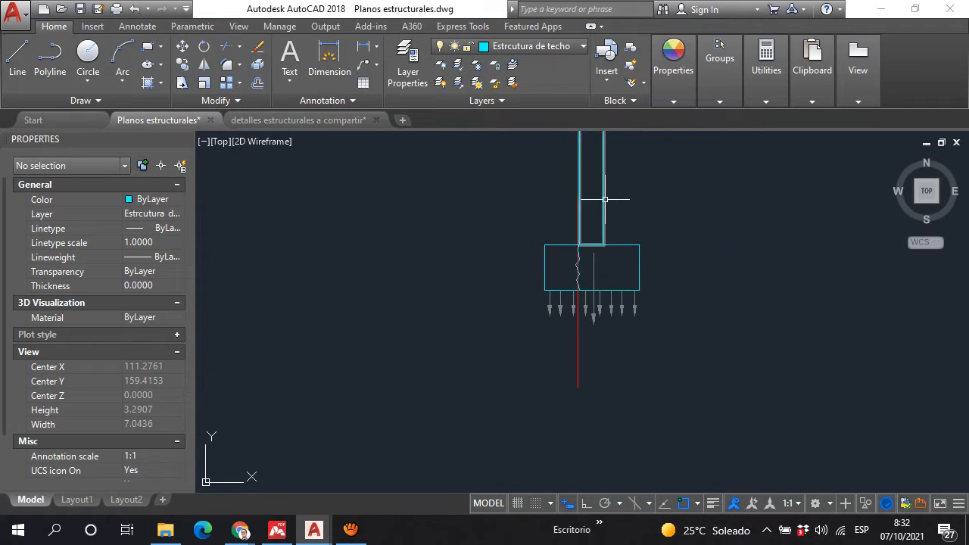
scroll(604, 190, "up", 2)
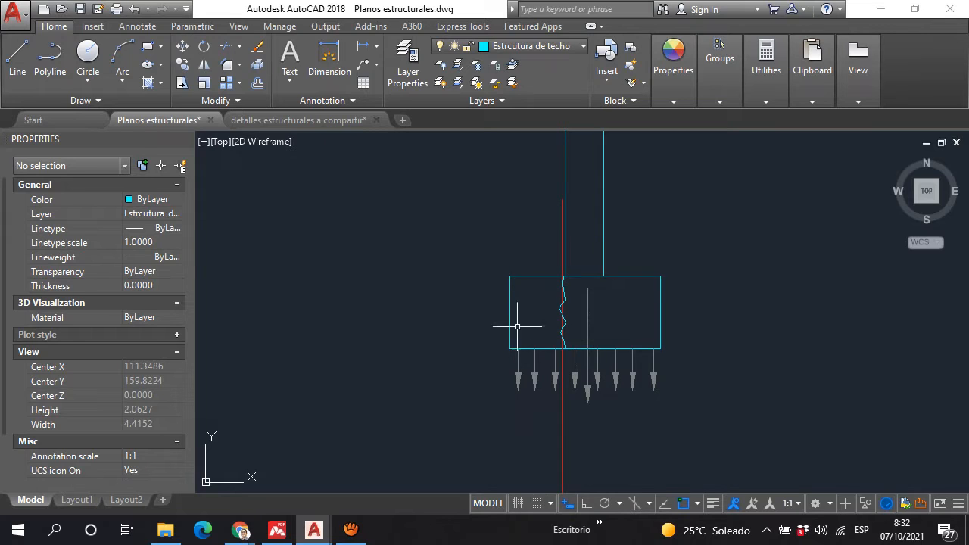
Step: Delete the seven-segment zigzag crack line in the footing
scroll(553, 288, "up", 6)
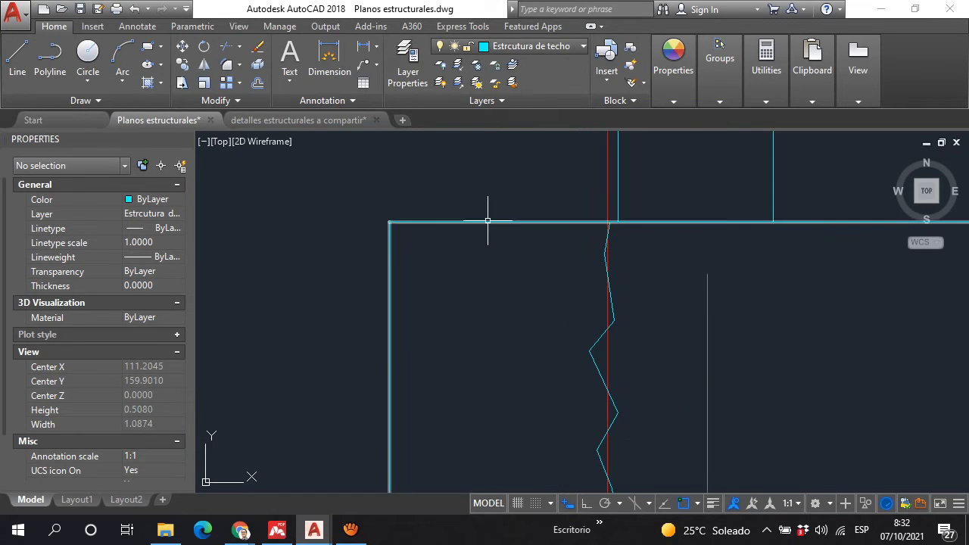
scroll(488, 219, "down", 2)
scroll(491, 222, "down", 3)
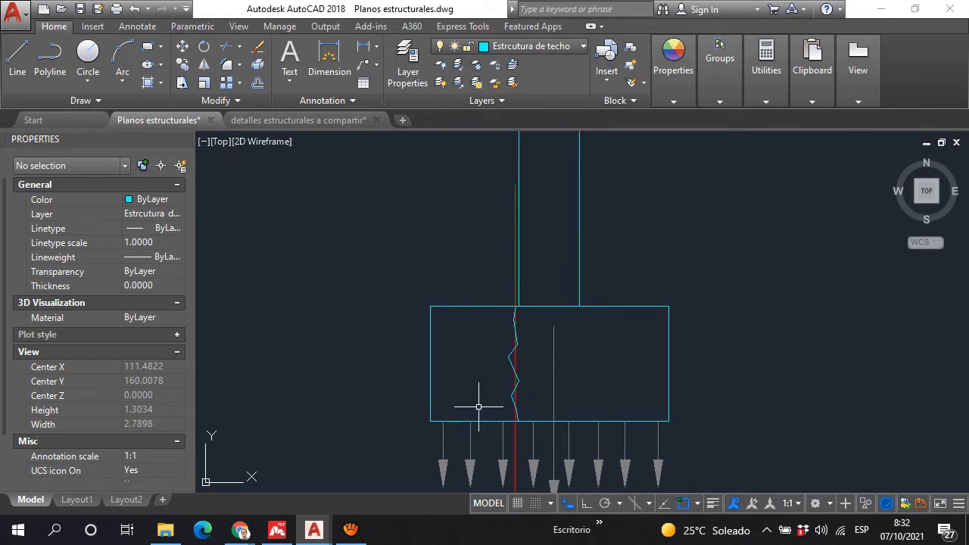
scroll(519, 368, "up", 3)
left_click(484, 242)
left_click(543, 478)
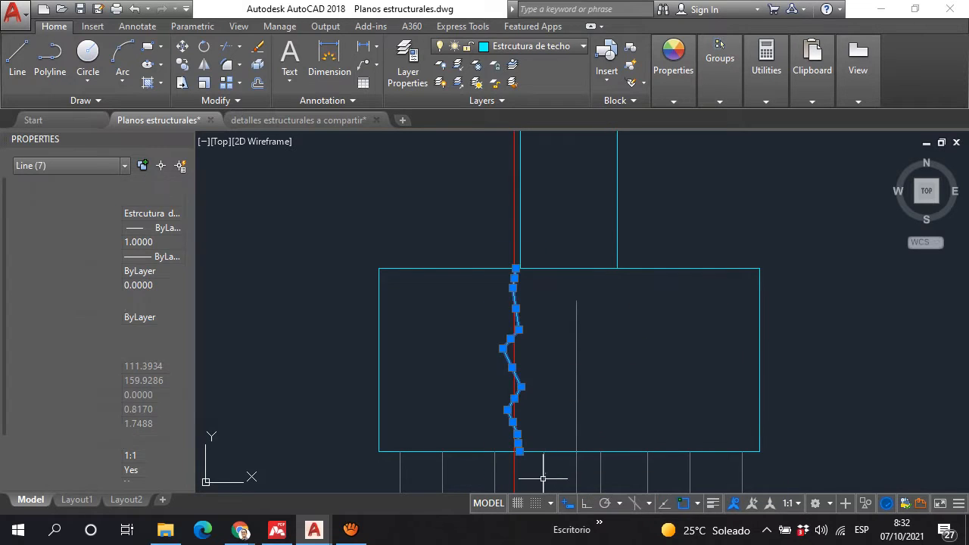
key("Delete")
Step: Move the footing rectangle to the right so its left edge lines up with the wall's left face
left_click(515, 306)
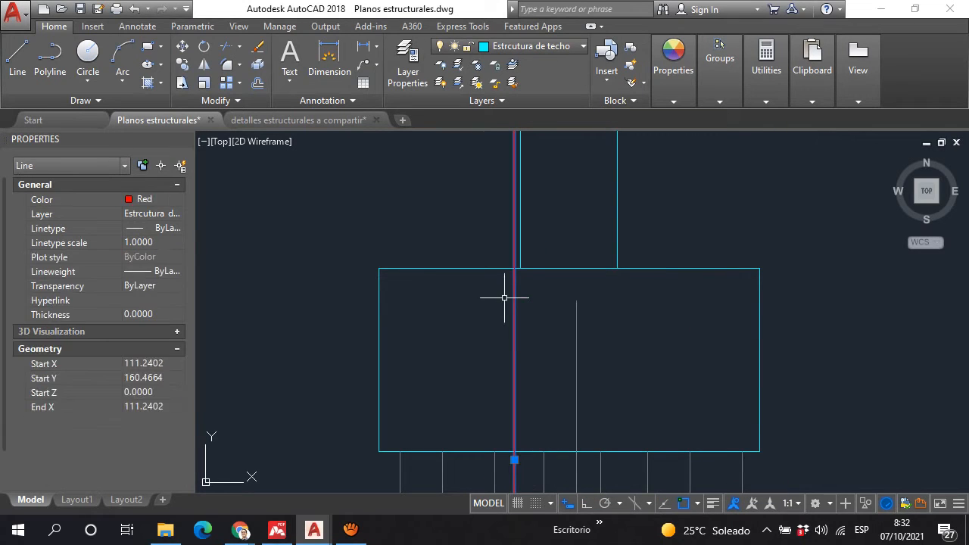
key("Escape")
left_click(431, 269)
type("m")
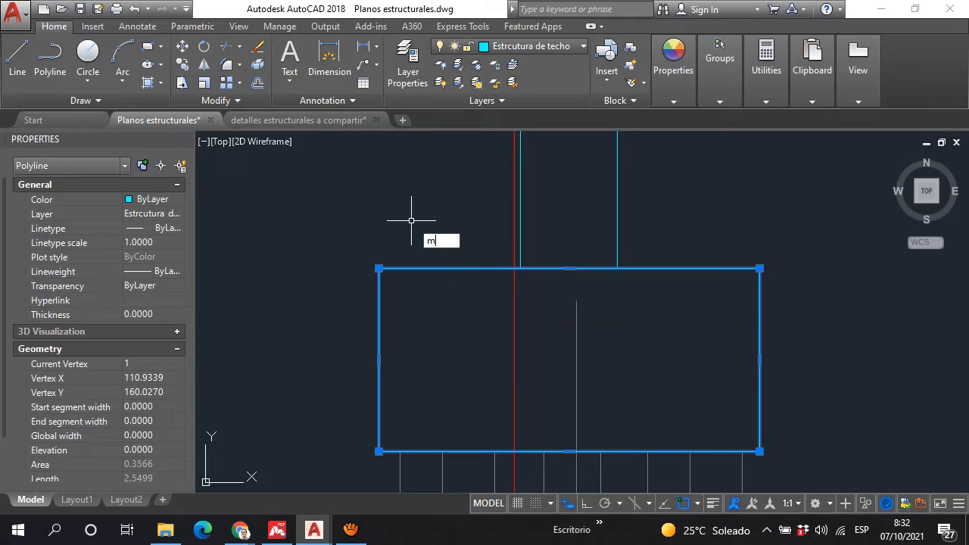
key("Return")
left_click(379, 269)
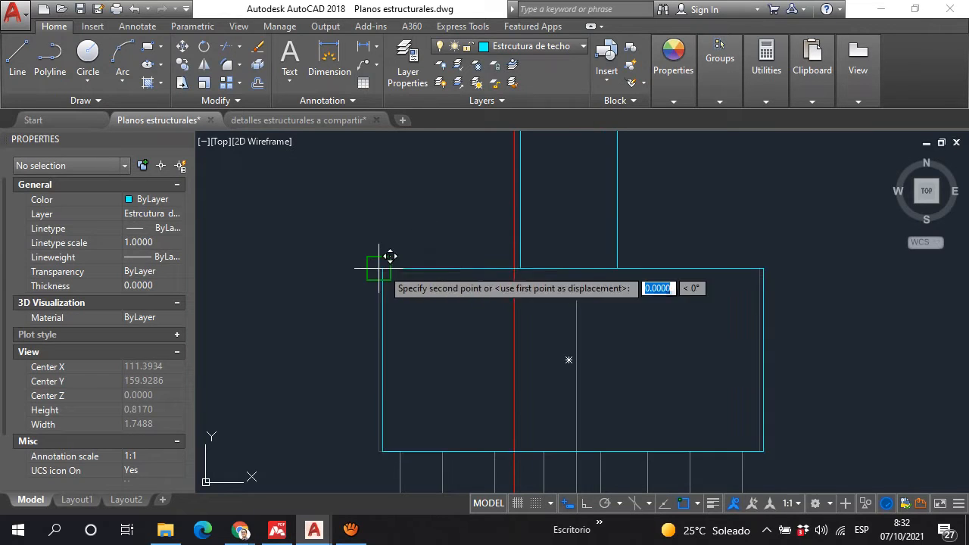
left_click(523, 268)
scroll(508, 307, "down", 5)
scroll(509, 307, "down", 4)
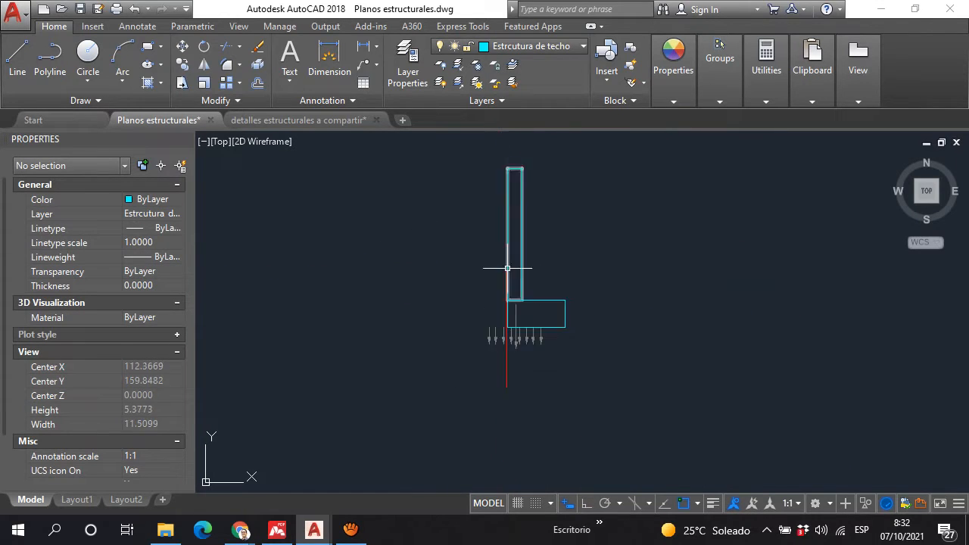
Step: Draw a horizontal line 0.35 long just below axis 7, from the left boundary wall's outer face to the footing's inner edge
scroll(627, 278, "up", 5)
scroll(637, 333, "up", 5)
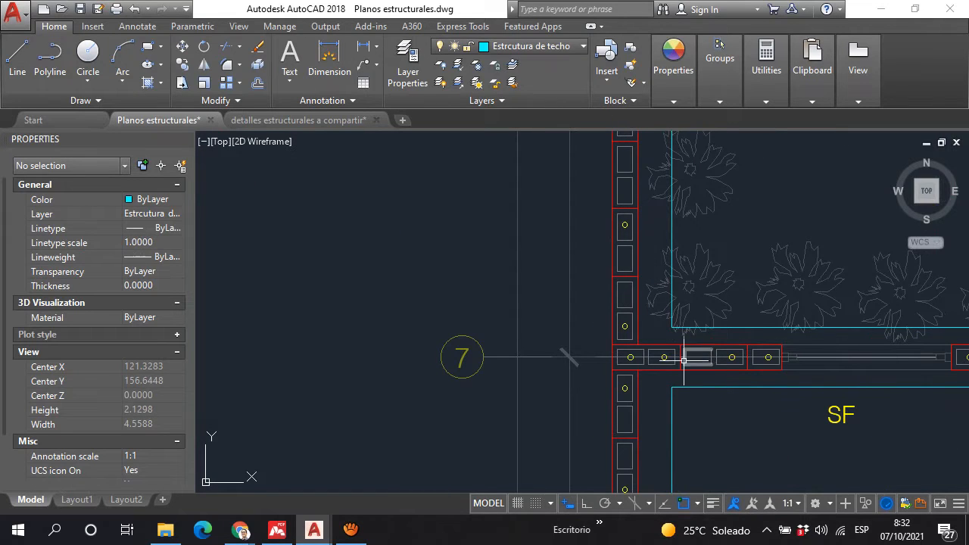
scroll(670, 352, "down", 1)
scroll(678, 382, "up", 5)
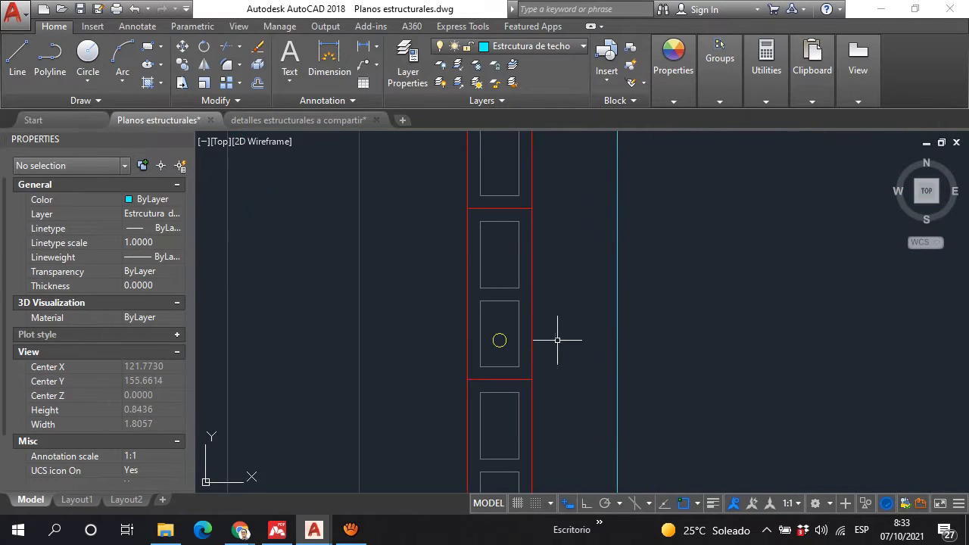
left_click(19, 65)
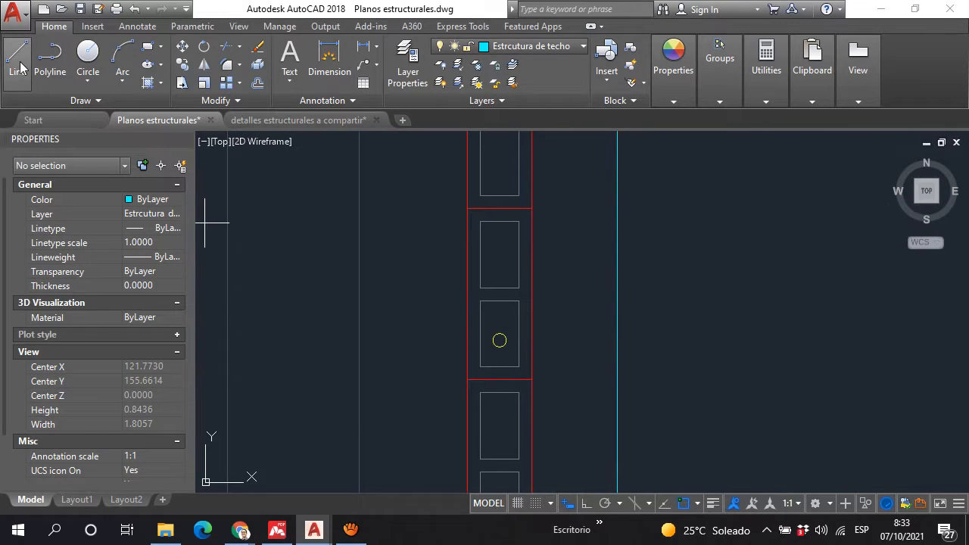
left_click(467, 262)
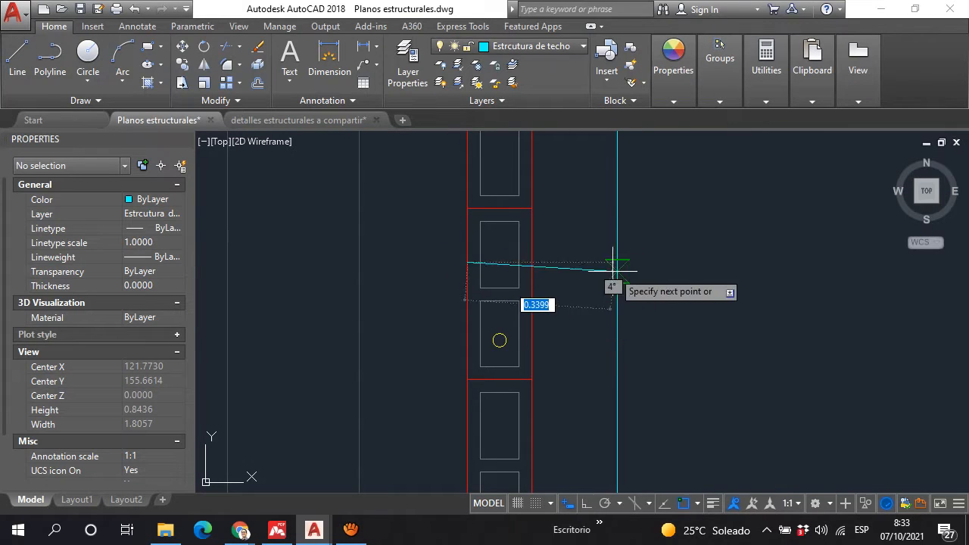
left_click(617, 262)
key("Escape")
left_click(587, 273)
left_click(576, 239)
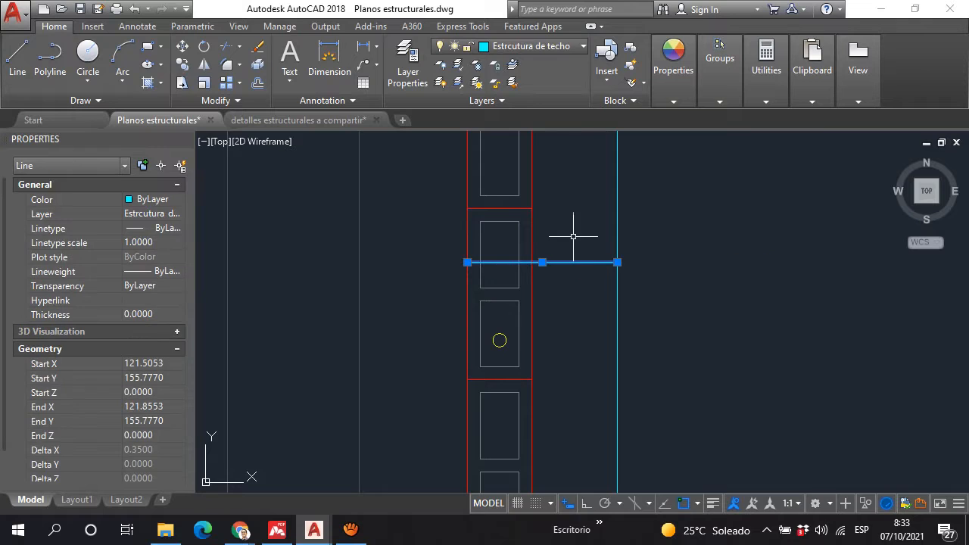
Step: Compare the footing width line on the foundation plan with the eccentric wall and footing section
scroll(581, 191, "down", 5)
scroll(589, 216, "up", 5)
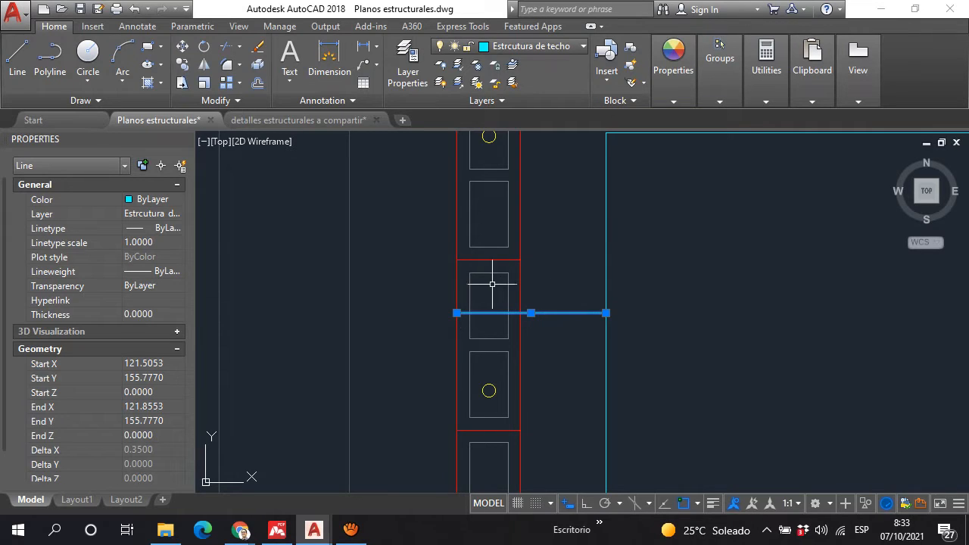
scroll(574, 306, "down", 5)
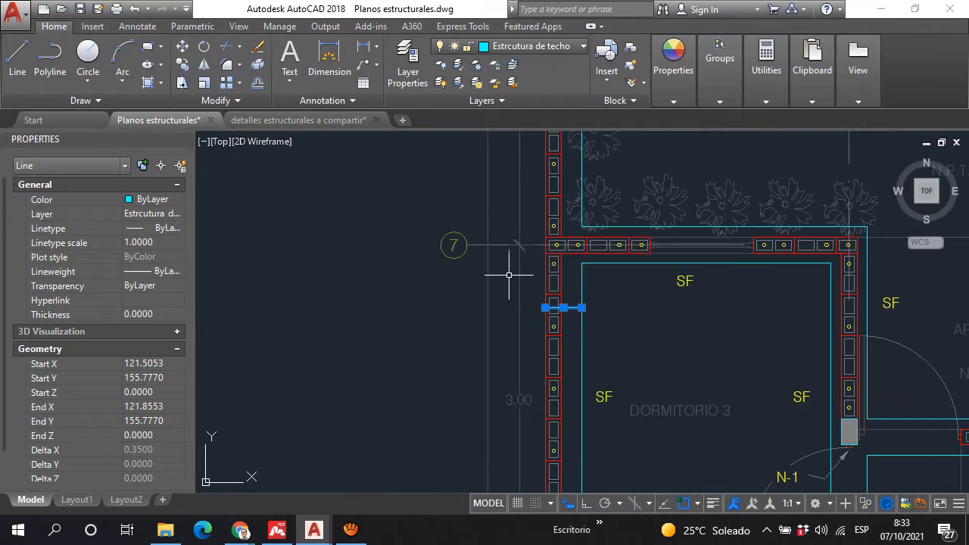
scroll(533, 282, "down", 2)
scroll(540, 311, "up", 1)
scroll(662, 311, "down", 3)
scroll(491, 267, "up", 1)
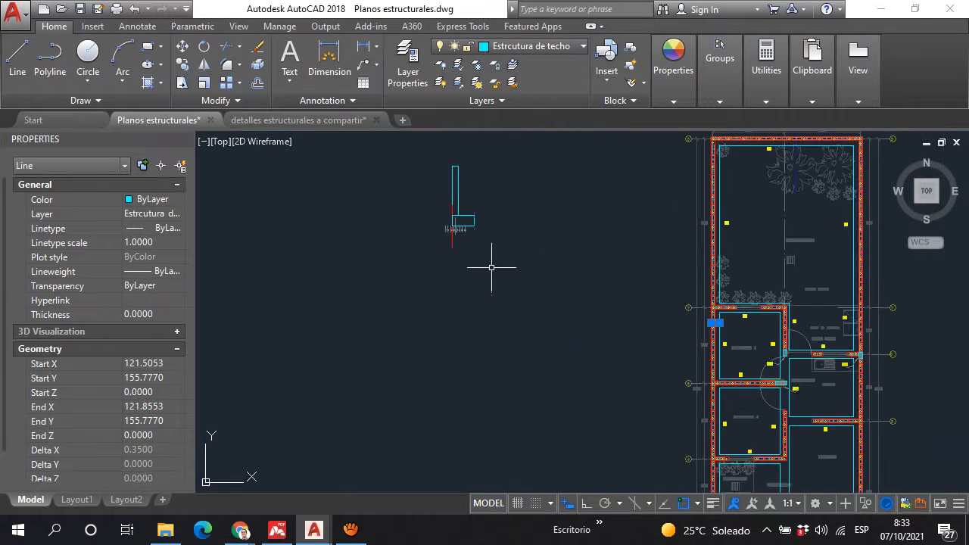
scroll(481, 254, "up", 2)
scroll(430, 163, "up", 4)
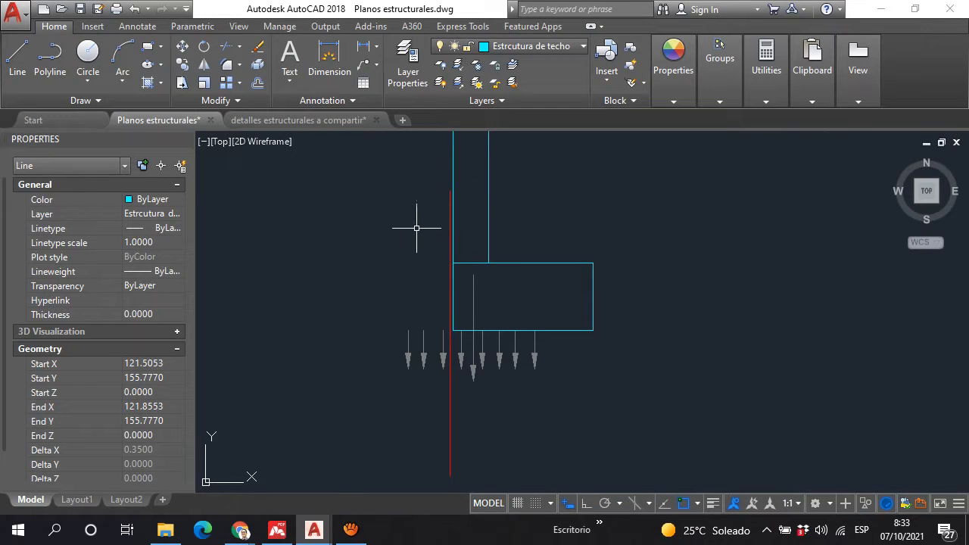
left_click(355, 532)
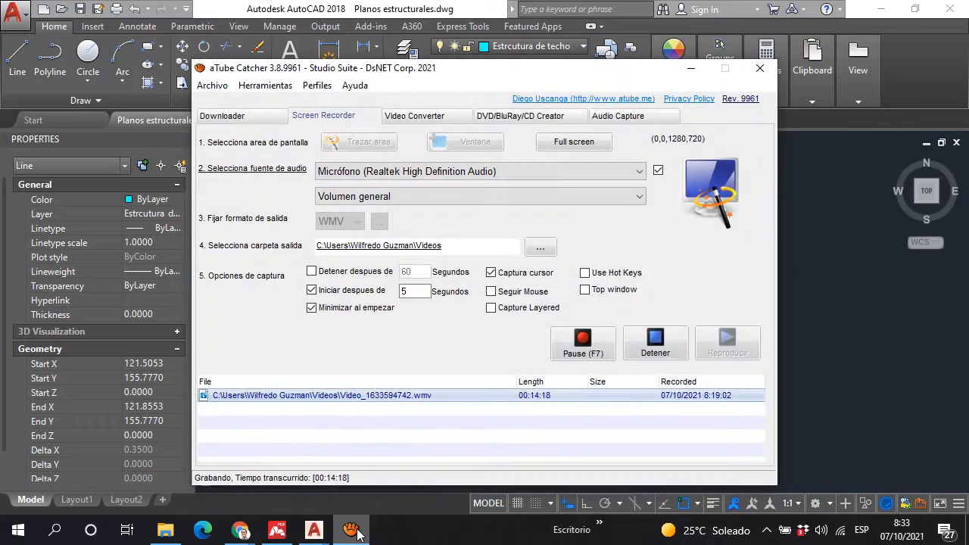
left_click(359, 535)
Step: Mirror the wall and footing rectangles about a vertical axis along the red line, keeping the originals
scroll(468, 304, "down", 3)
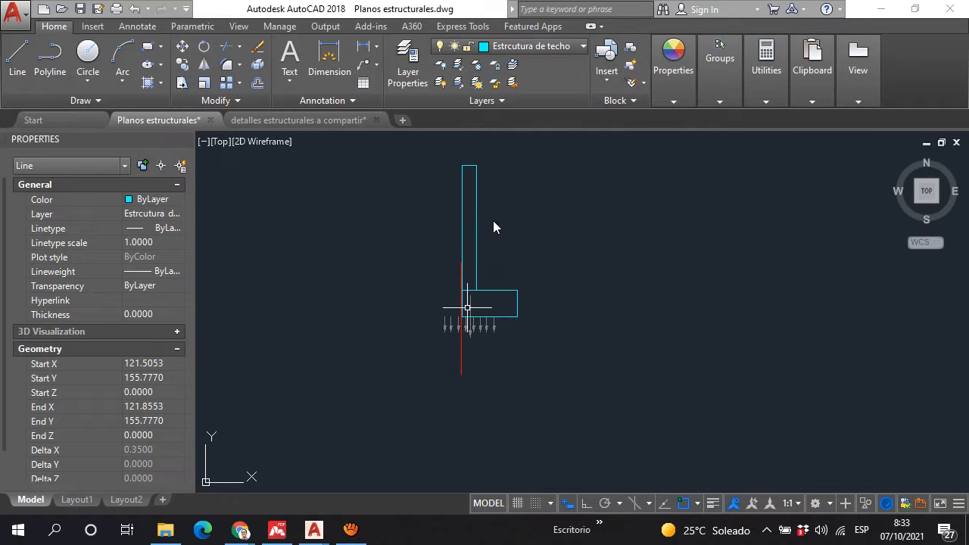
left_click(475, 168)
key("Escape")
left_click(203, 67)
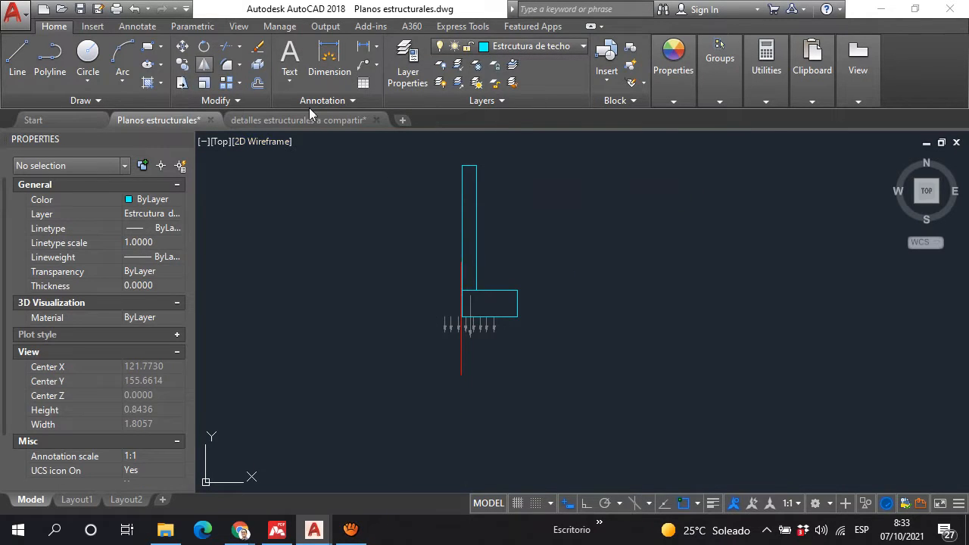
left_click(496, 190)
left_click(440, 153)
scroll(485, 286, "up", 3)
left_click(520, 329)
left_click(474, 222)
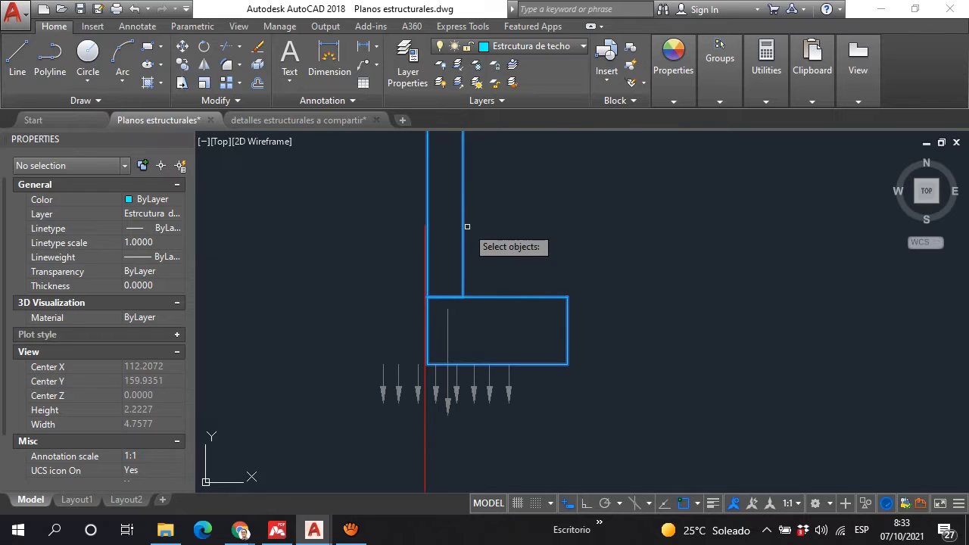
key("Return")
scroll(432, 314, "up", 5)
left_click(437, 305)
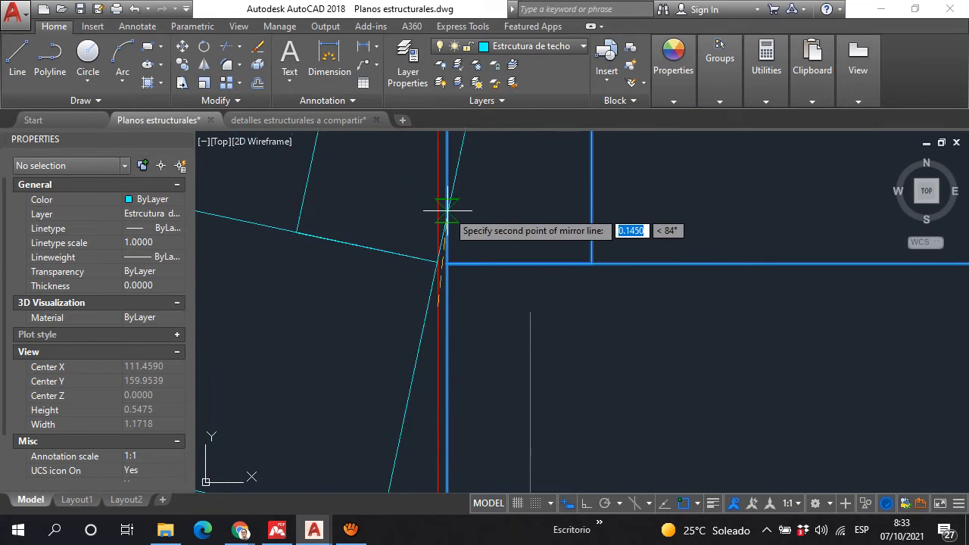
left_click(486, 165)
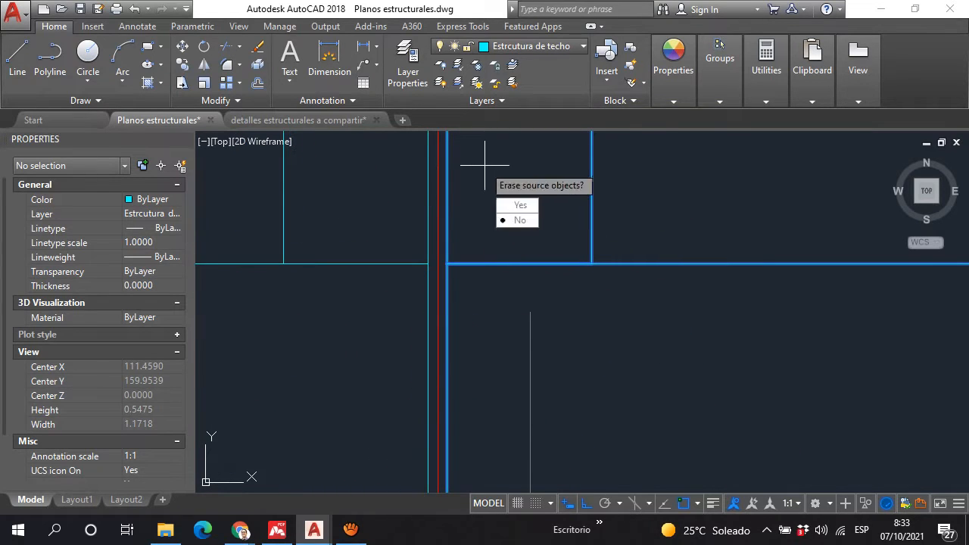
key("Return")
scroll(515, 251, "down", 5)
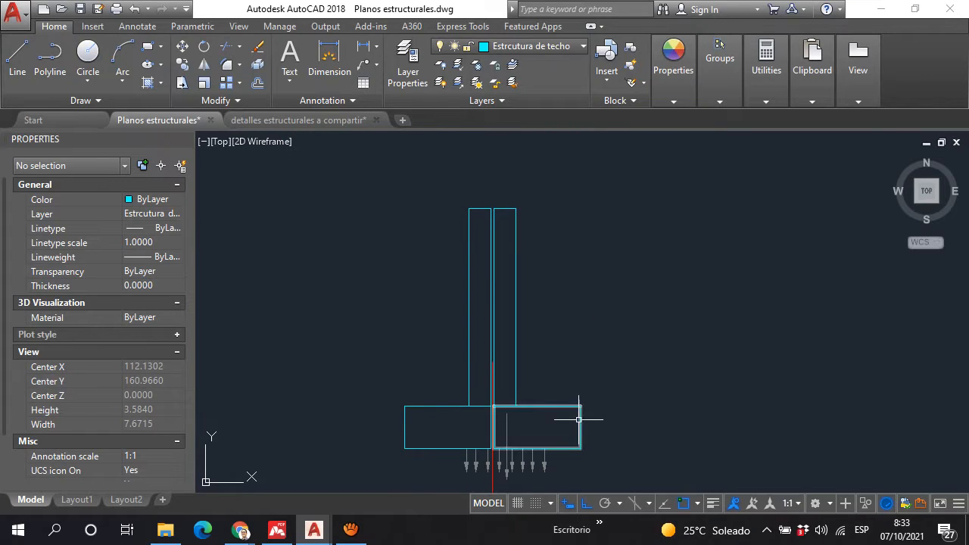
Step: Examine the mirrored section, as well as the footing edges around columns N-1 and N-2 on the foundation plan
middle_click_drag(532, 446, 503, 246)
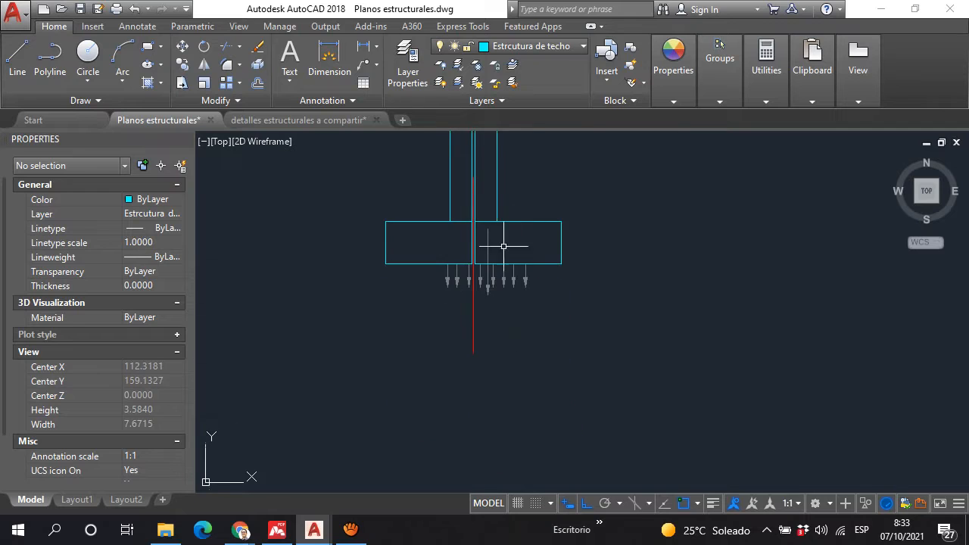
scroll(497, 250, "down", 6)
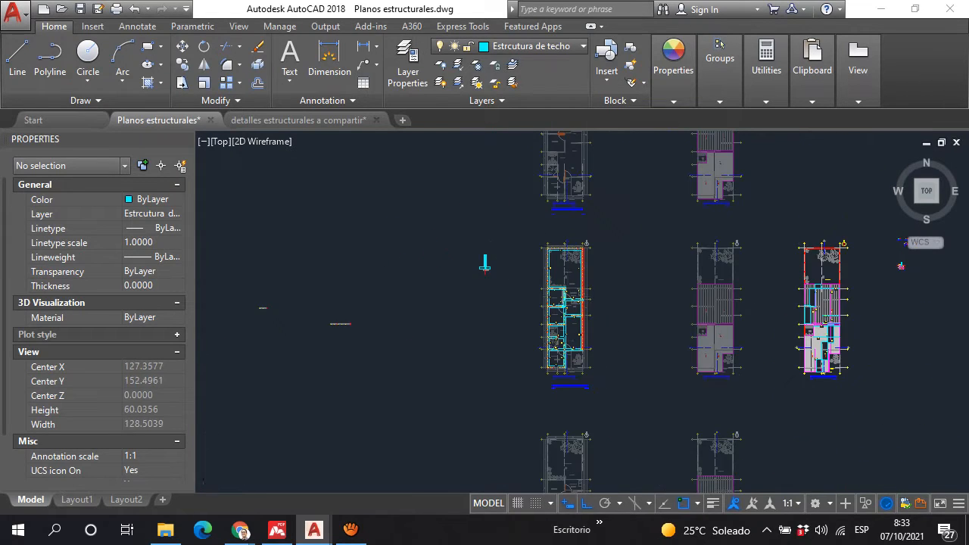
scroll(533, 285, "up", 10)
scroll(533, 284, "up", 4)
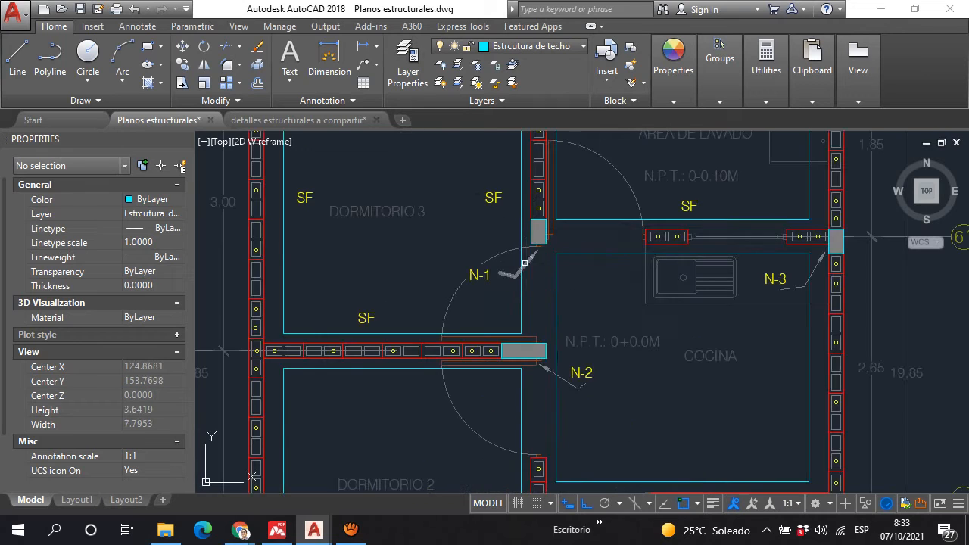
scroll(526, 272, "down", 2)
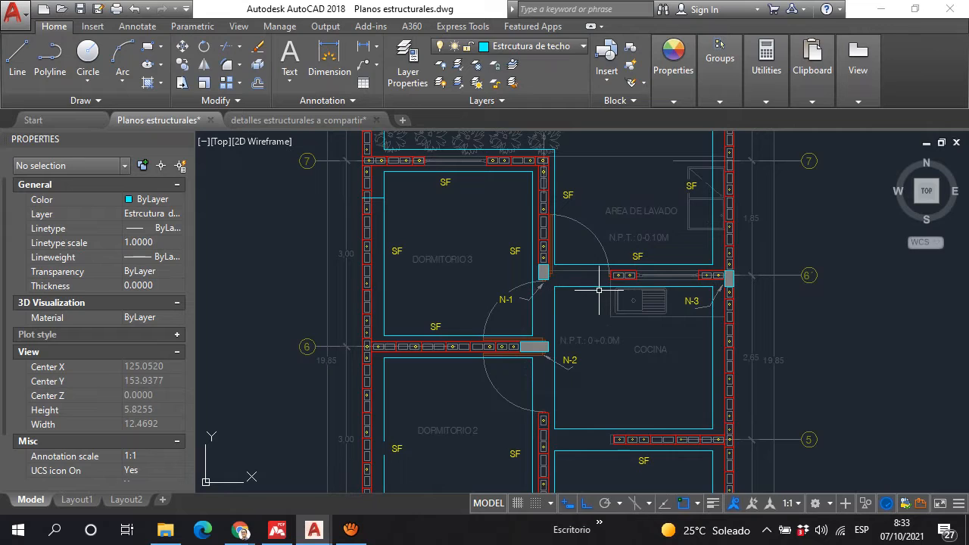
scroll(511, 346, "up", 2)
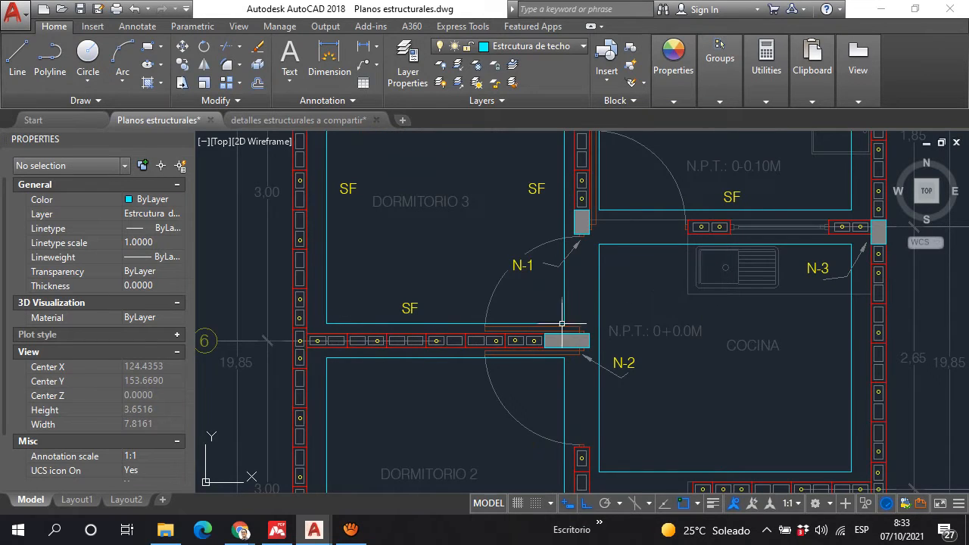
scroll(597, 273, "up", 2)
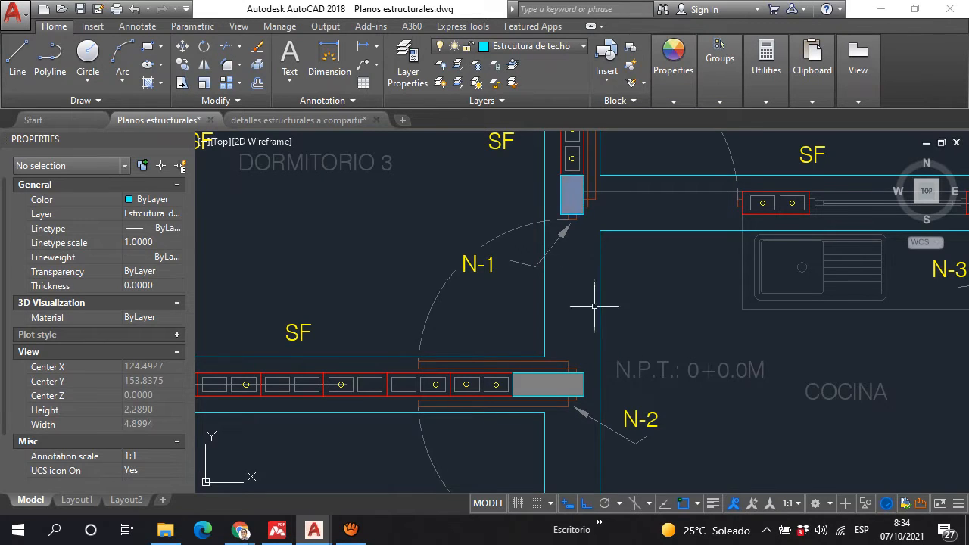
scroll(578, 241, "down", 4)
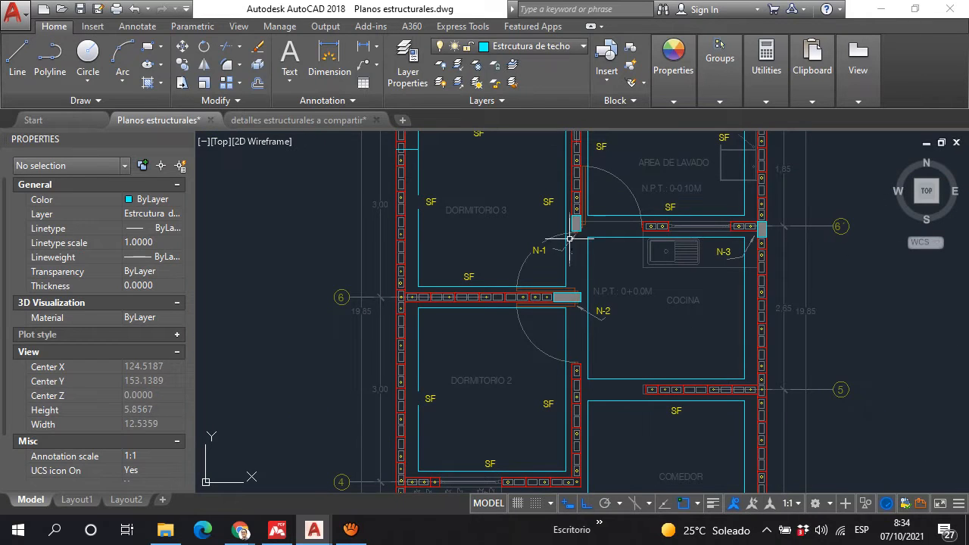
Step: Examine the SF footings around Dormitorio 3 and the Area de Lavado along axis 7
scroll(570, 186, "up", 2)
scroll(571, 186, "up", 3)
scroll(588, 255, "down", 2)
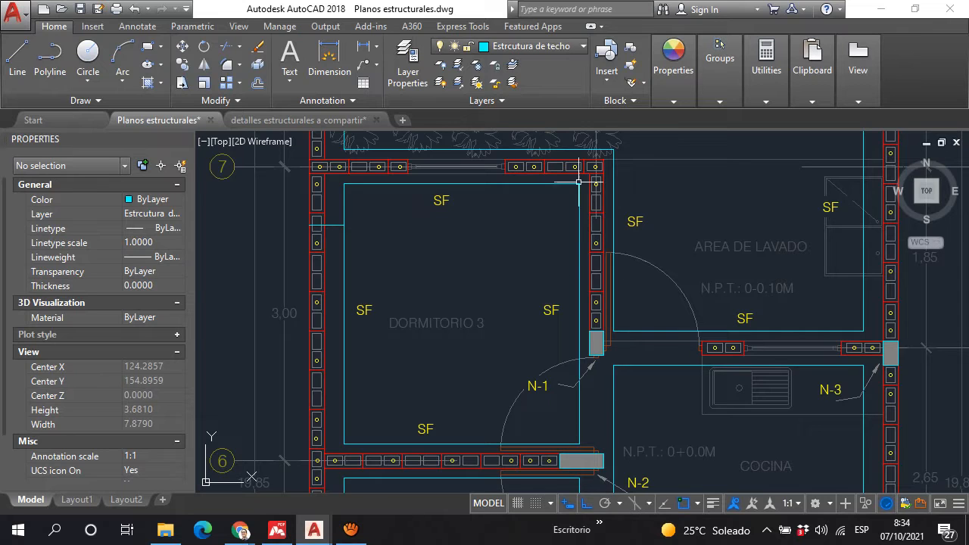
scroll(586, 221, "down", 6)
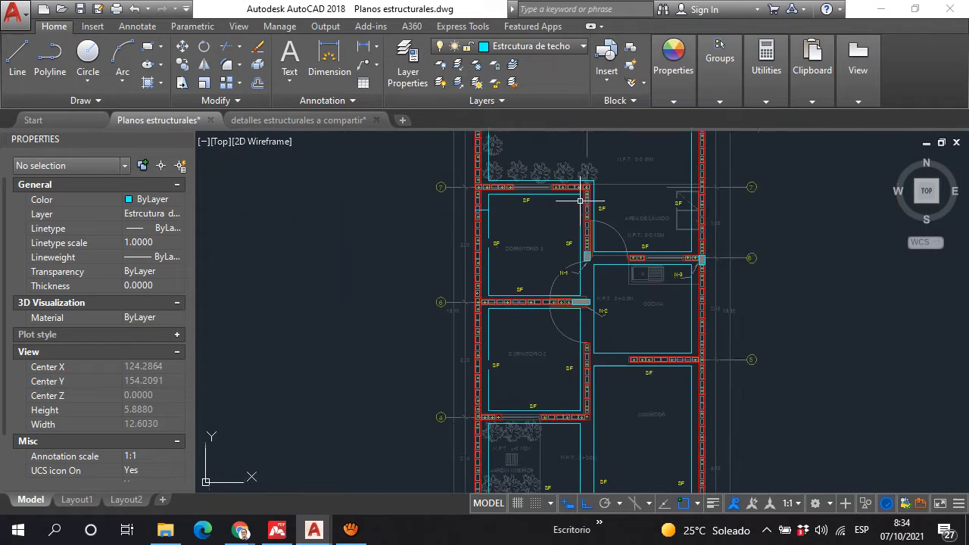
scroll(558, 303, "up", 2)
scroll(574, 301, "up", 2)
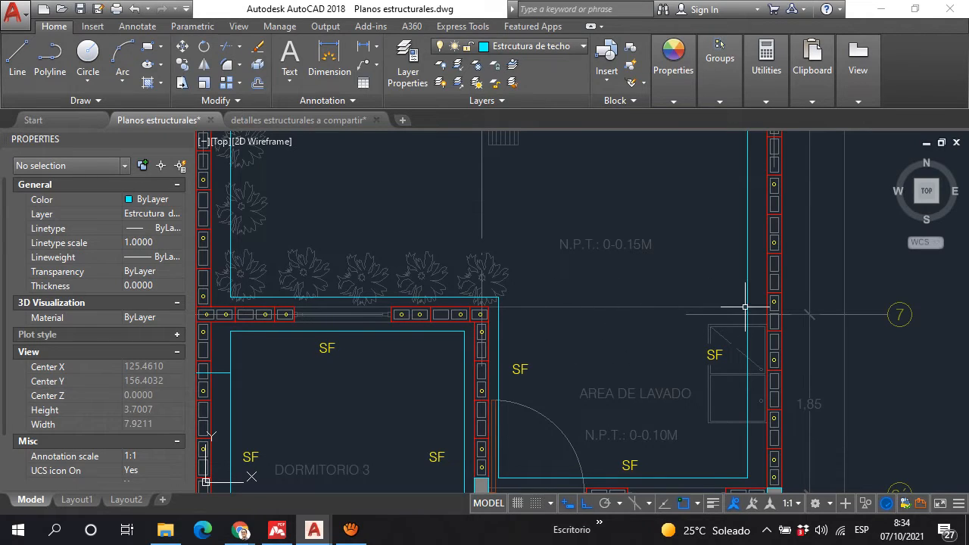
scroll(612, 306, "down", 2)
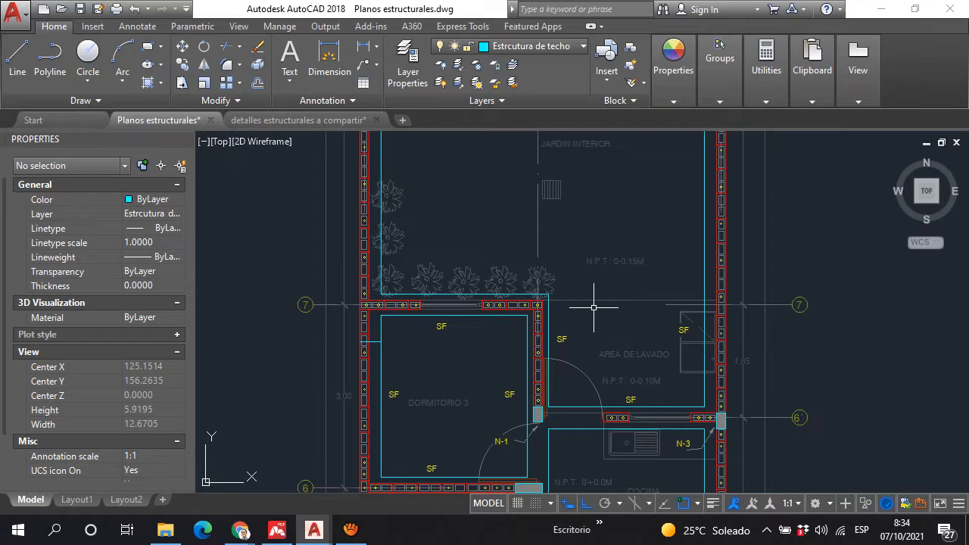
scroll(593, 297, "down", 2)
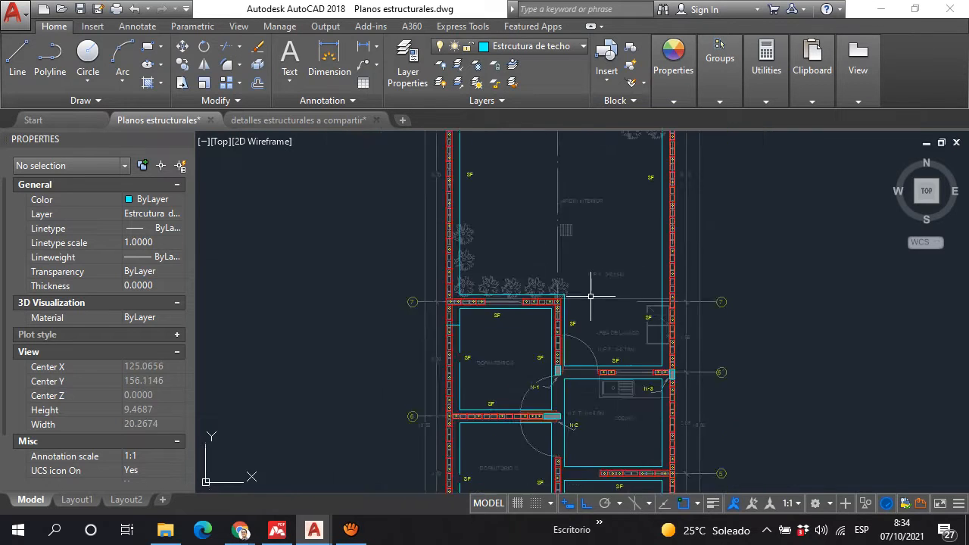
Step: Try drawing a vertical line across the axis 5 footing strip between Cocina and Comedor, just beyond the free wall end
scroll(600, 345, "up", 2)
middle_click_drag(587, 342, 564, 229)
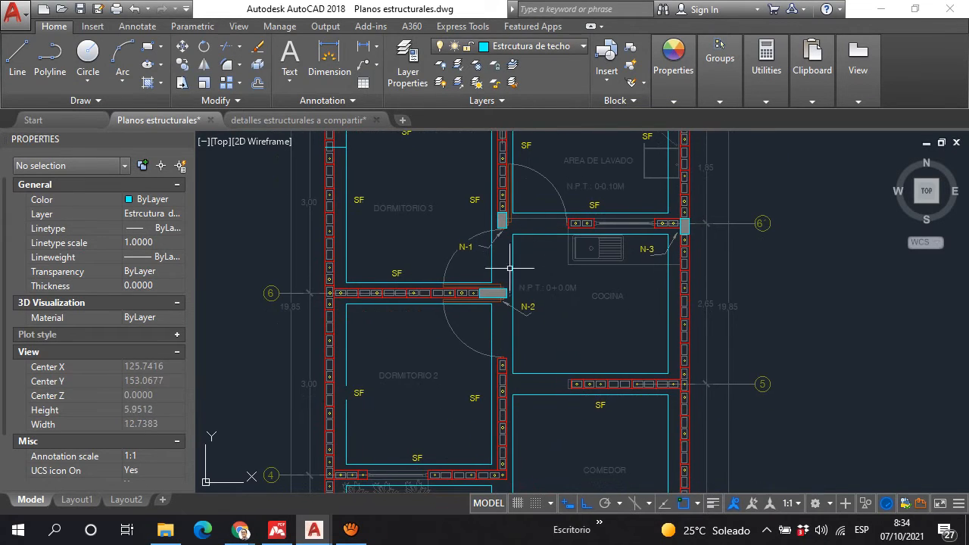
scroll(489, 303, "down", 2)
middle_click_drag(487, 310, 484, 204)
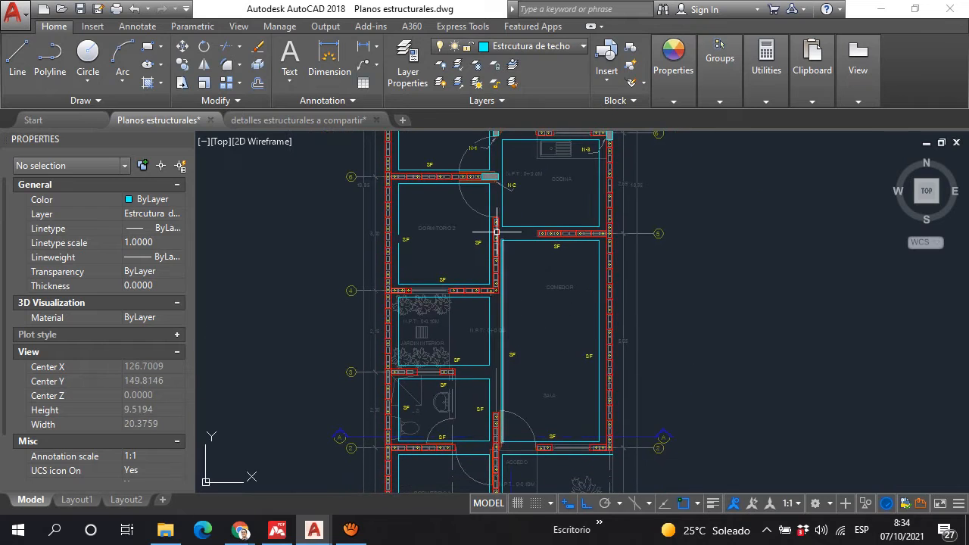
scroll(529, 200, "up", 2)
scroll(535, 271, "up", 4)
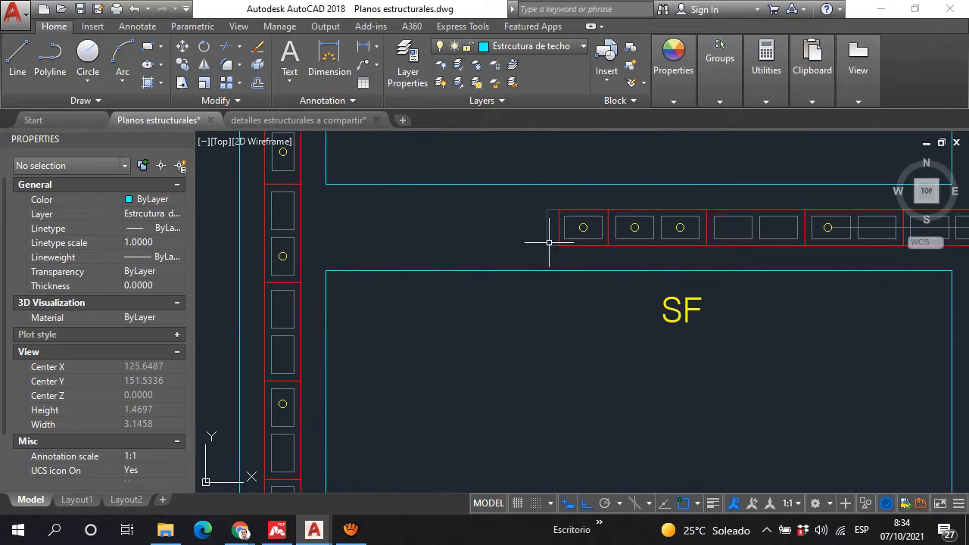
left_click(16, 56)
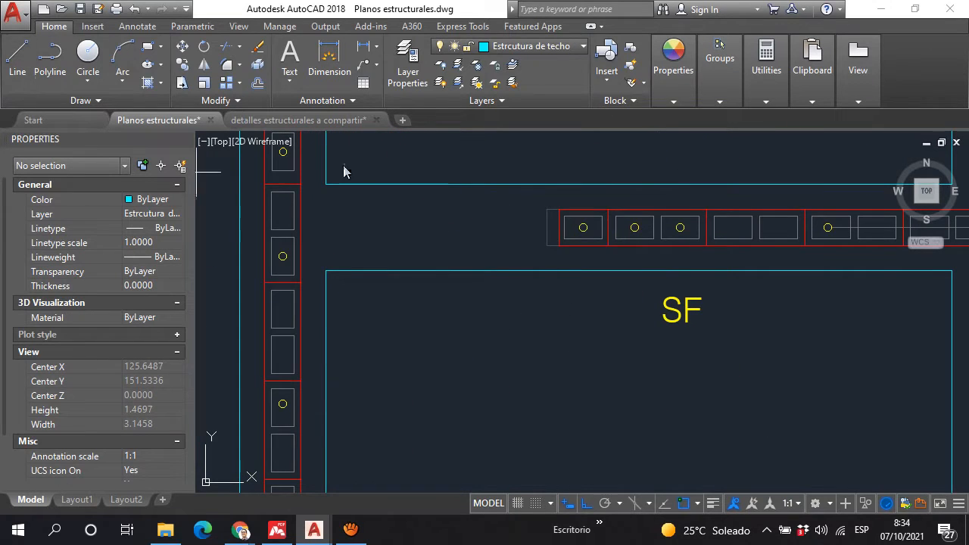
left_click(523, 185)
left_click(524, 270)
key("Escape")
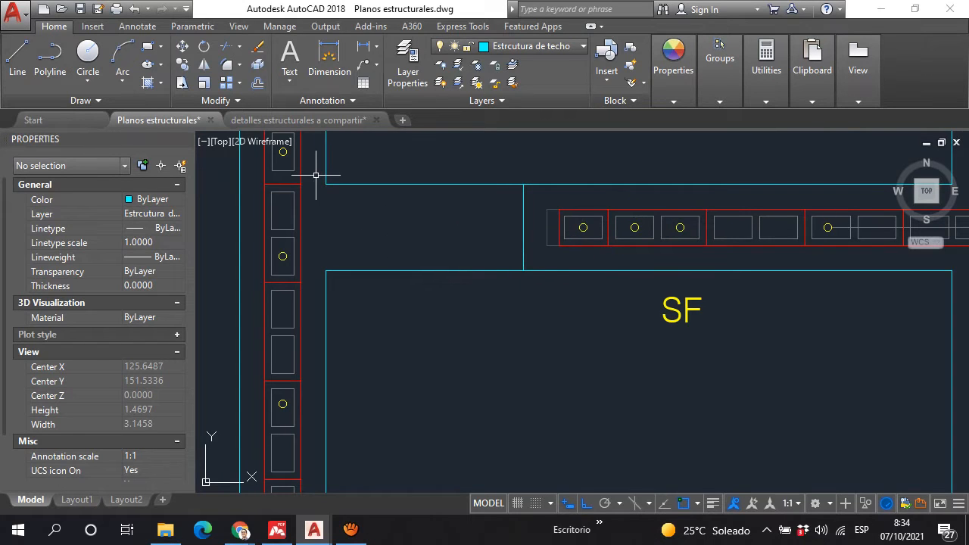
scroll(536, 274, "down", 2)
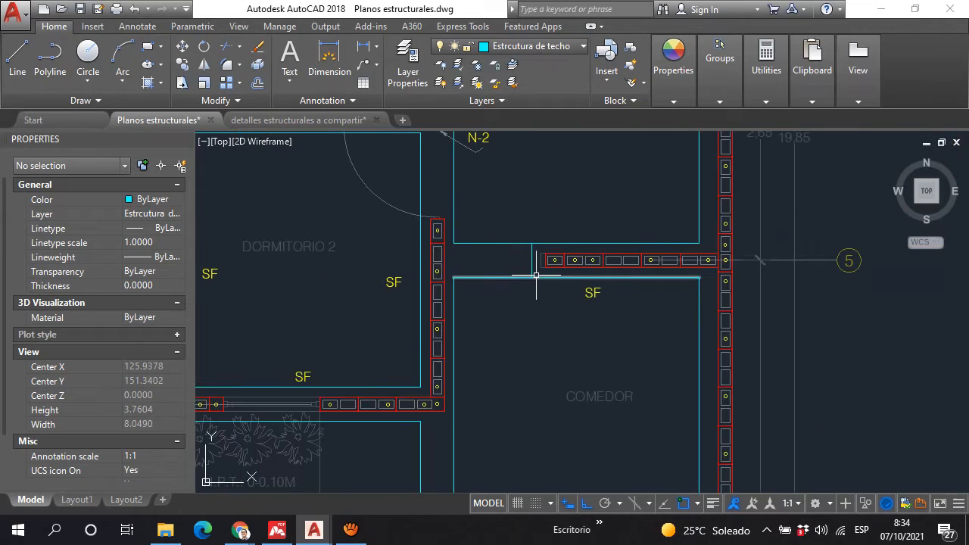
scroll(536, 274, "up", 2)
scroll(537, 272, "down", 4)
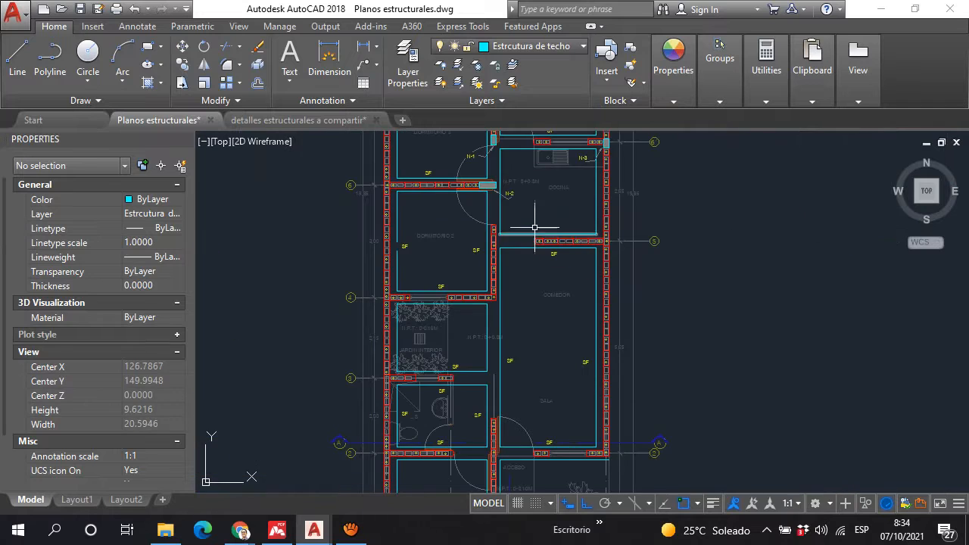
scroll(462, 252, "up", 1)
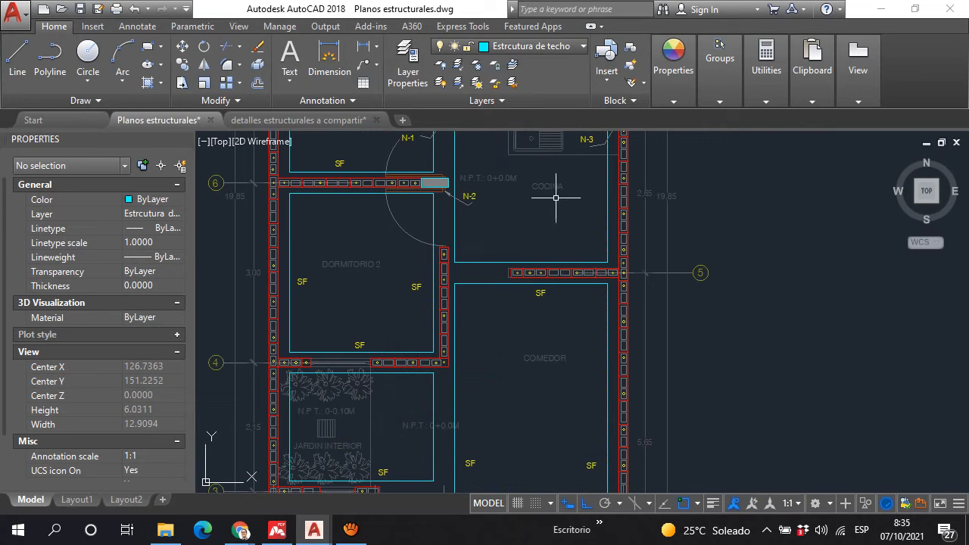
Step: Switch to the Google Meet call, mute the microphone and check the screen recording in aTube Catcher
scroll(559, 194, "down", 2)
scroll(470, 322, "down", 2)
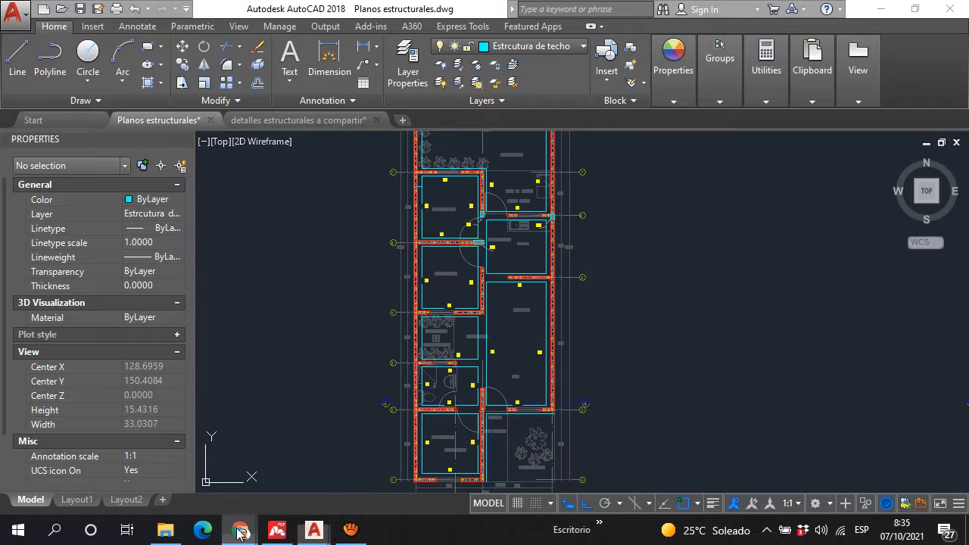
mouse_move(241, 530)
left_click(182, 469)
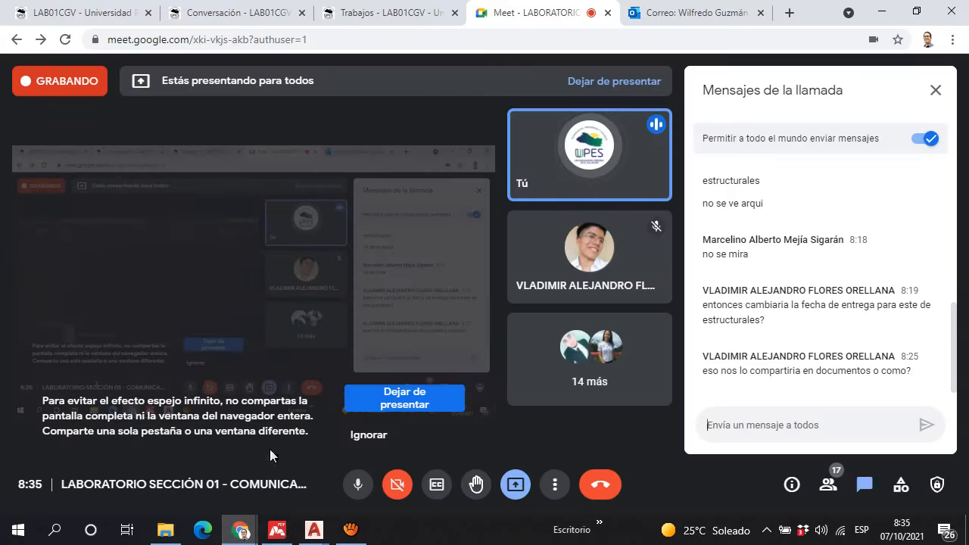
left_click(359, 488)
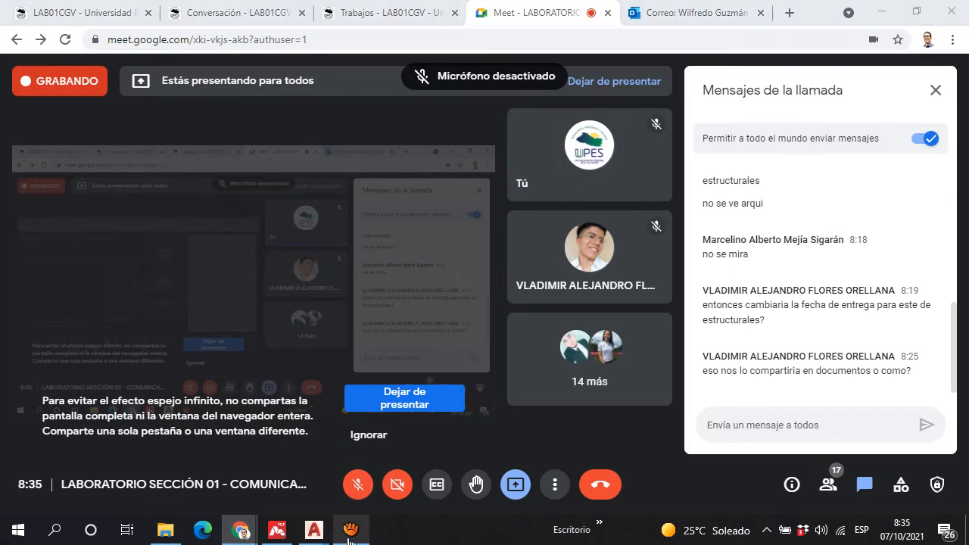
left_click(351, 530)
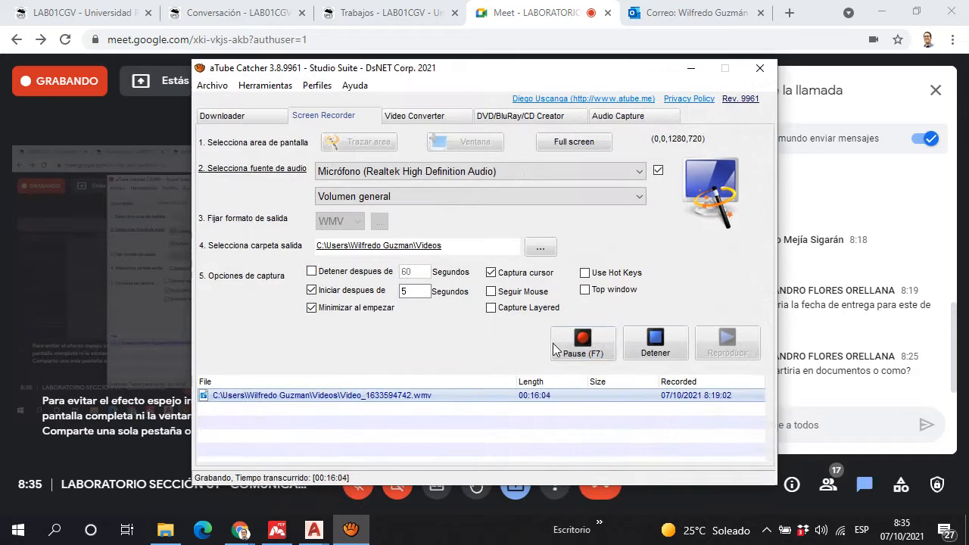
left_click(700, 66)
Step: Unmute the microphone in the Google Meet call and return to the foundation plan in AutoCAD
left_click(359, 487)
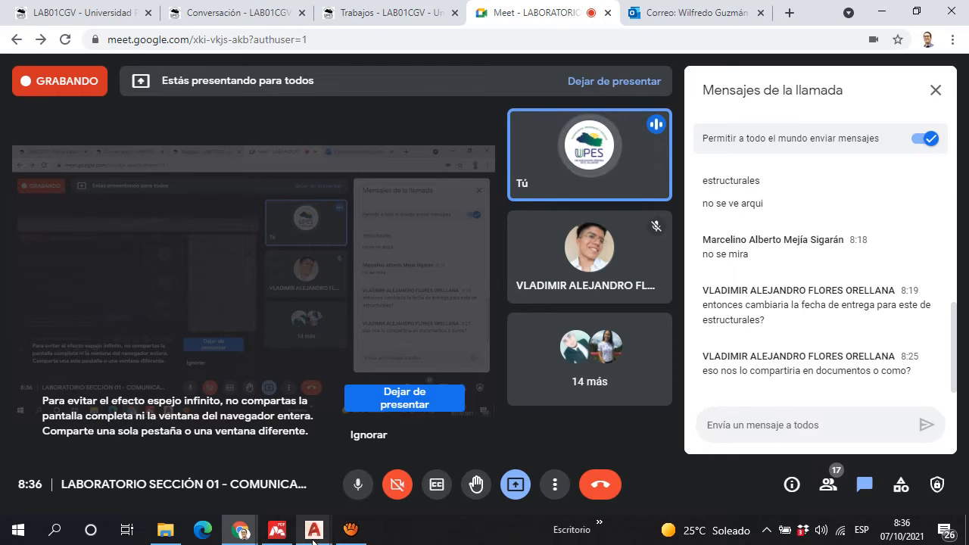
mouse_move(313, 539)
left_click(287, 492)
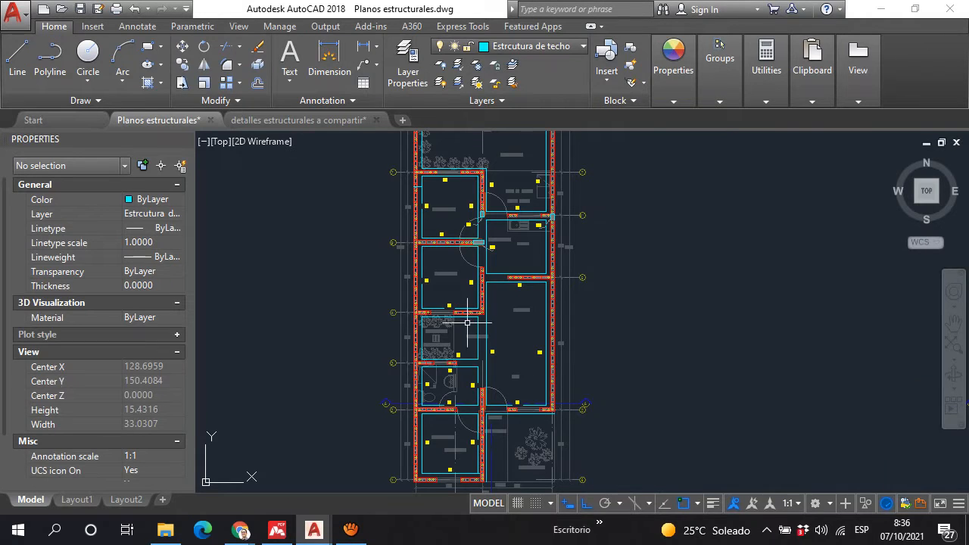
Step: Examine the SF footing along axis 3 between the Jardin Interior and the S.S., including the stretch beyond the wall end
scroll(467, 322, "up", 5)
scroll(432, 273, "down", 2)
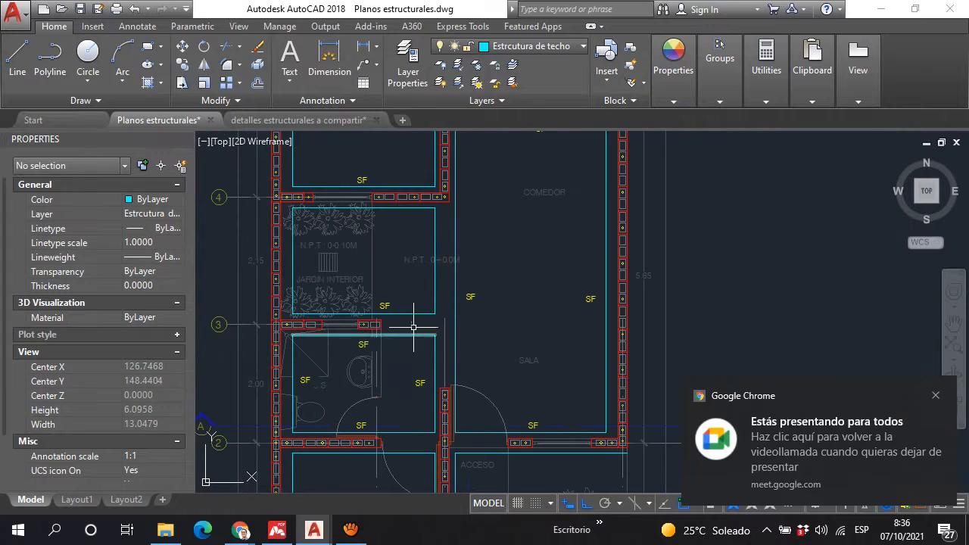
scroll(413, 303, "down", 2)
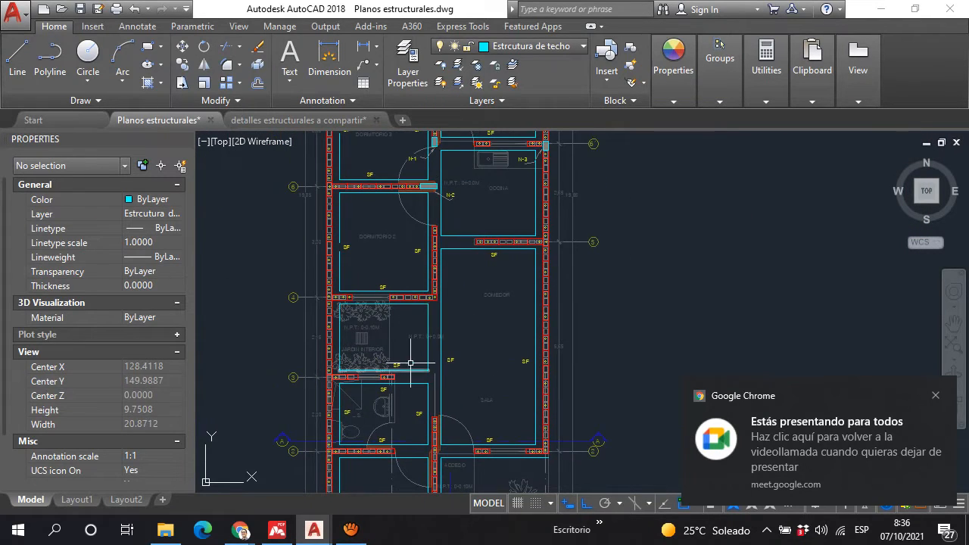
scroll(414, 404, "up", 3)
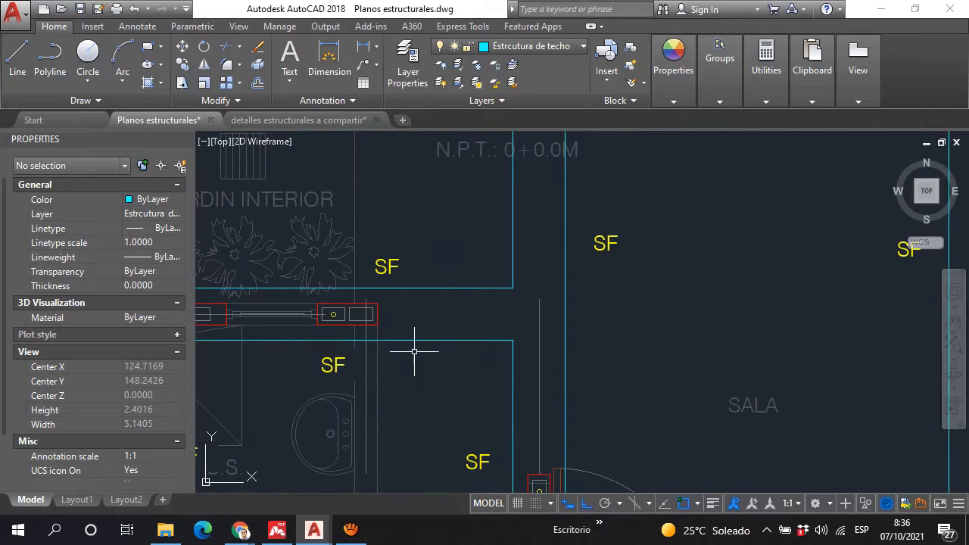
scroll(446, 283, "down", 2)
scroll(403, 395, "up", 1)
scroll(409, 273, "up", 4)
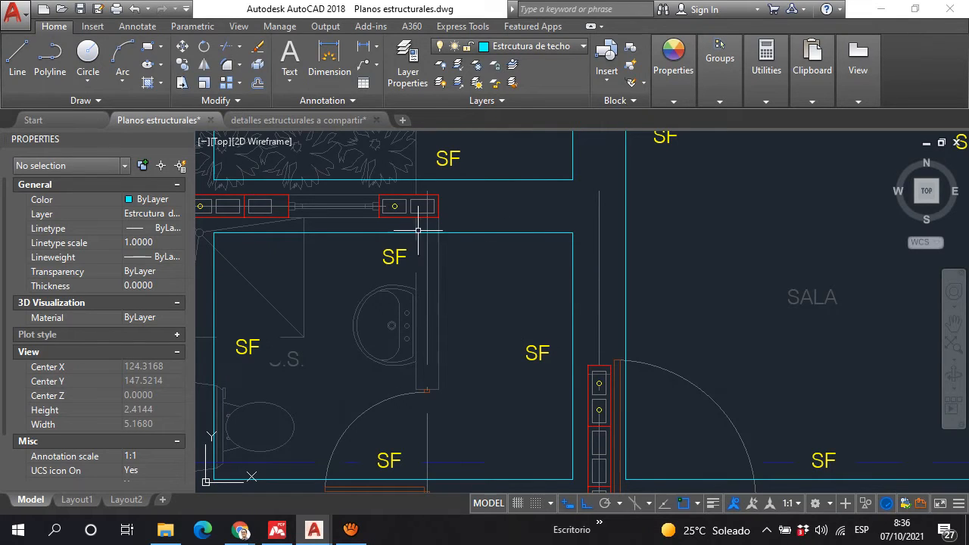
scroll(416, 208, "down", 1)
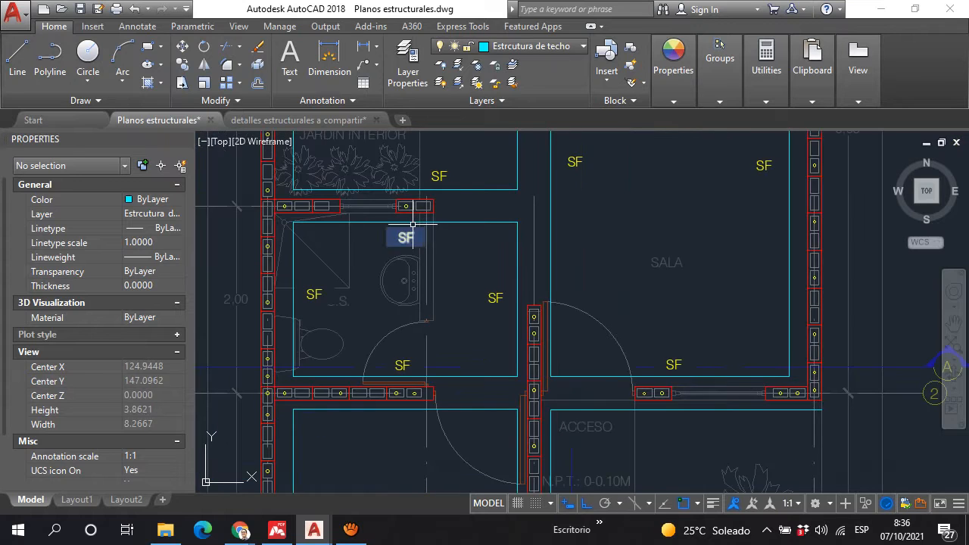
Step: Examine the SF footing strip between the S.S. and the Sala, as well as the footings across the rest of the plan
scroll(484, 279, "down", 1)
scroll(476, 229, "down", 1)
middle_click_drag(476, 230, 455, 331)
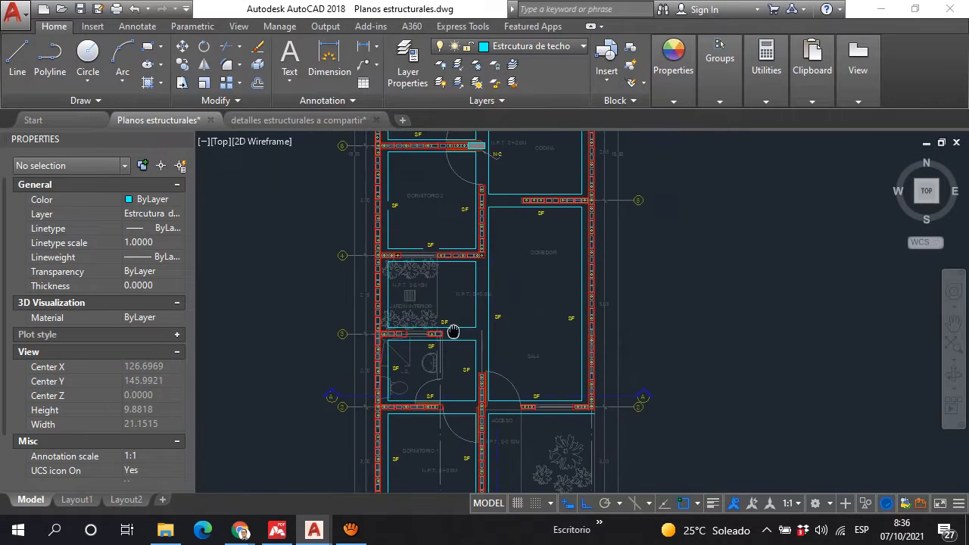
scroll(442, 371, "up", 3)
scroll(423, 301, "down", 2)
scroll(416, 275, "up", 1)
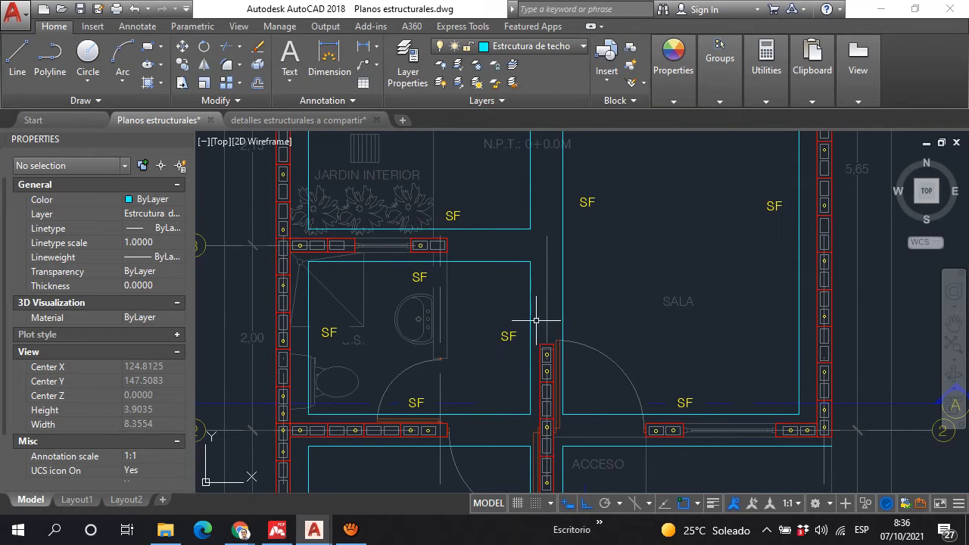
scroll(552, 318, "down", 4)
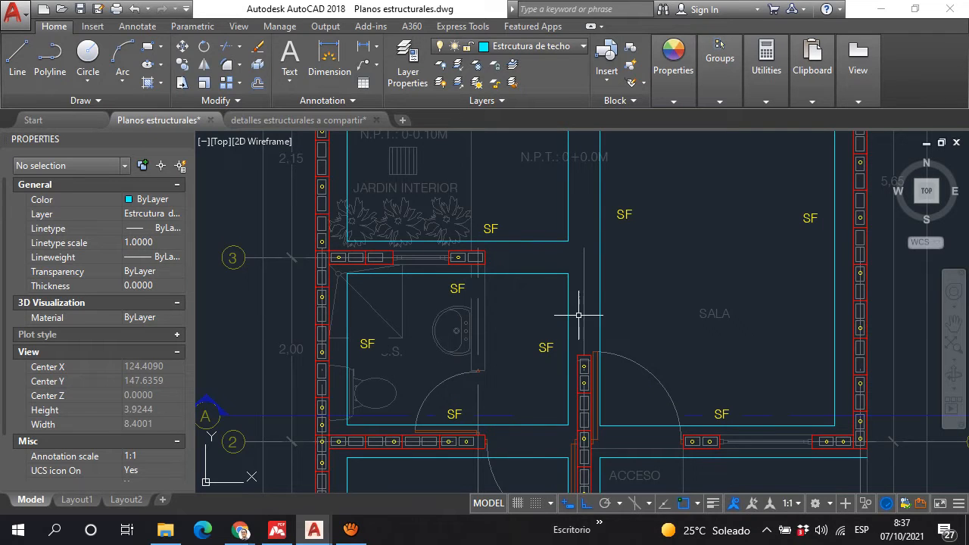
scroll(671, 292, "down", 6)
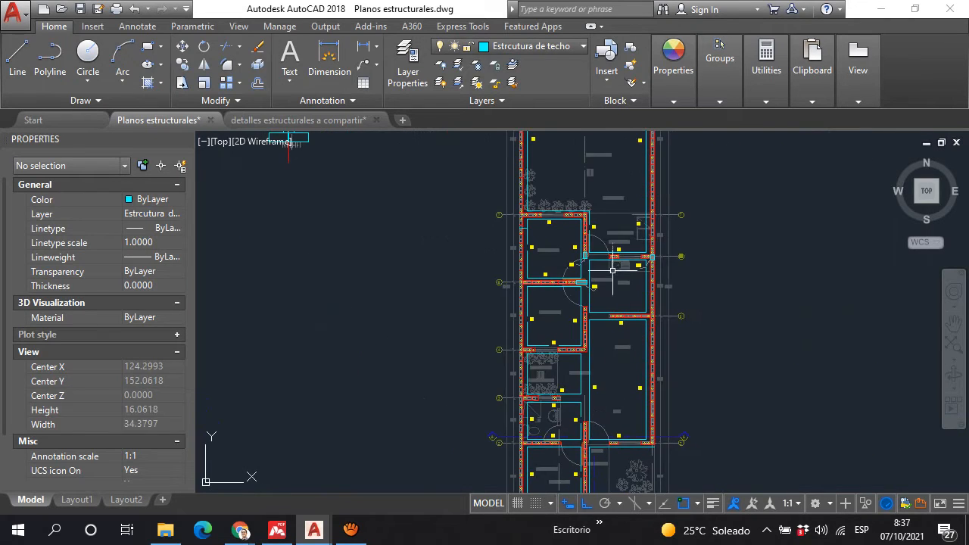
scroll(615, 256, "up", 2)
scroll(596, 309, "down", 4)
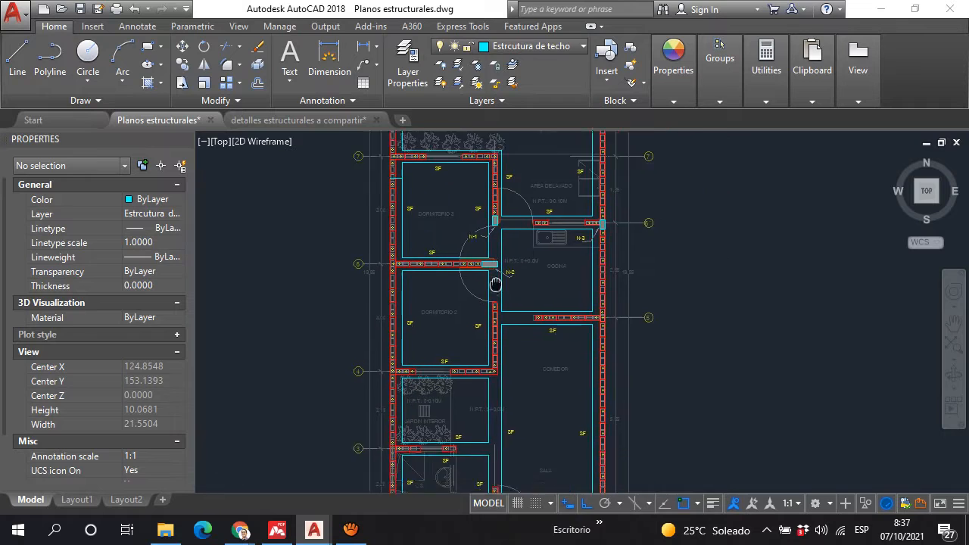
scroll(499, 353, "up", 4)
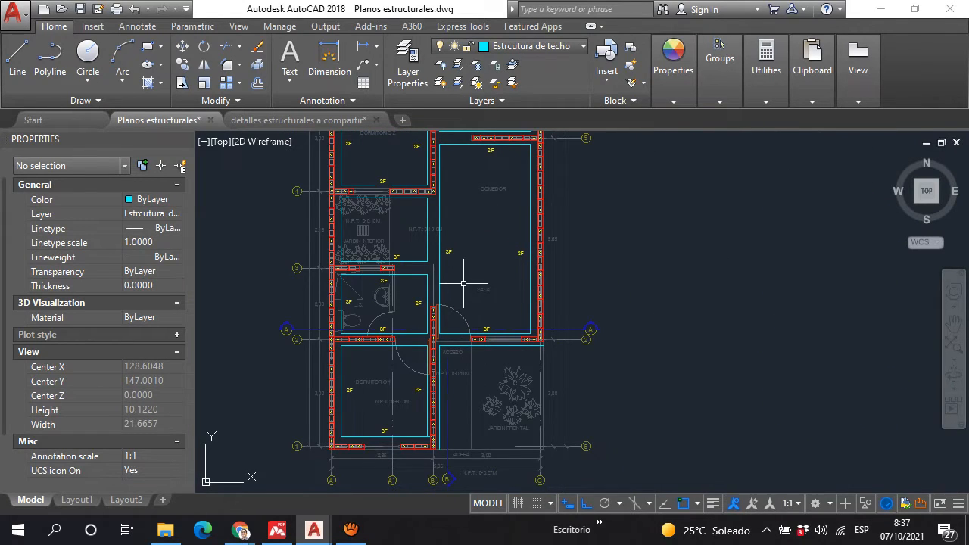
Step: Find the Detalle de Solera de Fundación section and examine its dimensions and soil-cement base
scroll(465, 284, "down", 12)
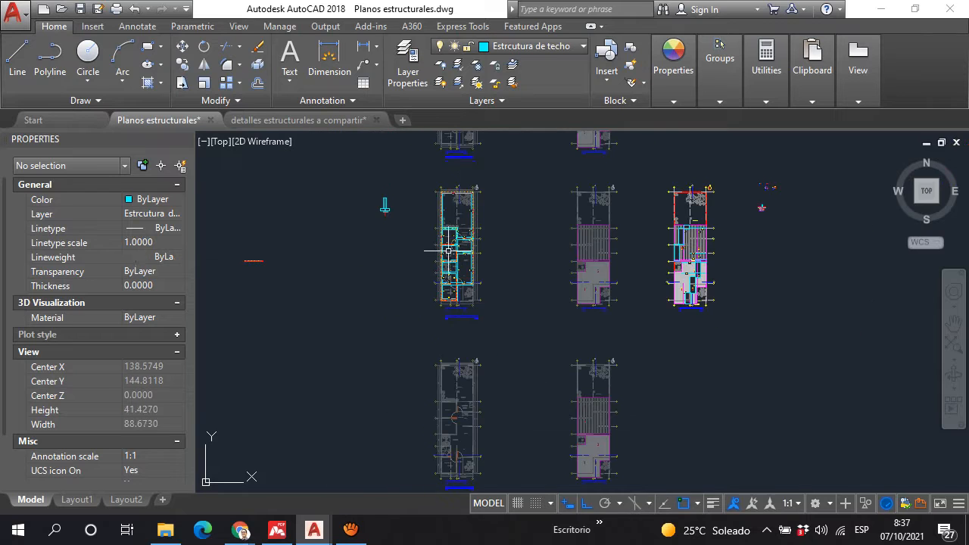
scroll(565, 231, "up", 12)
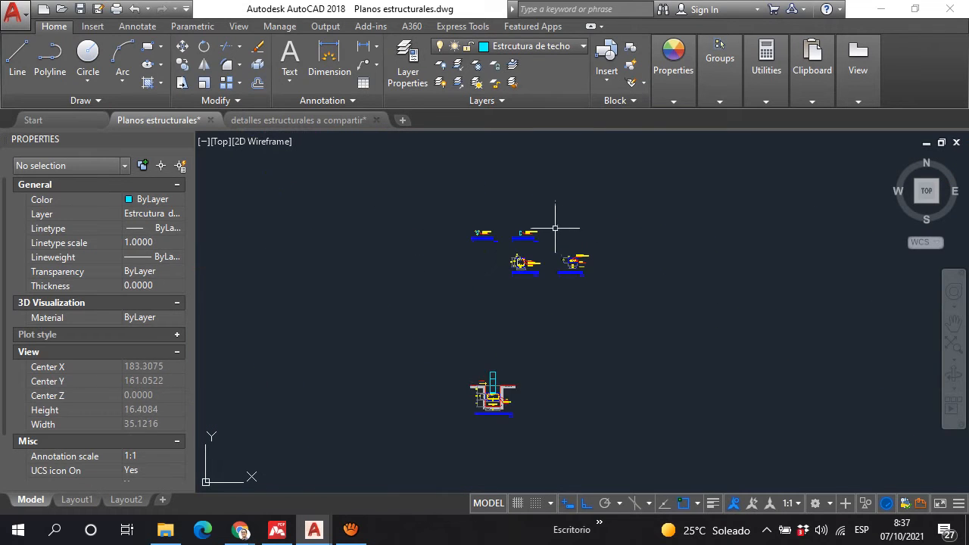
scroll(494, 401, "up", 12)
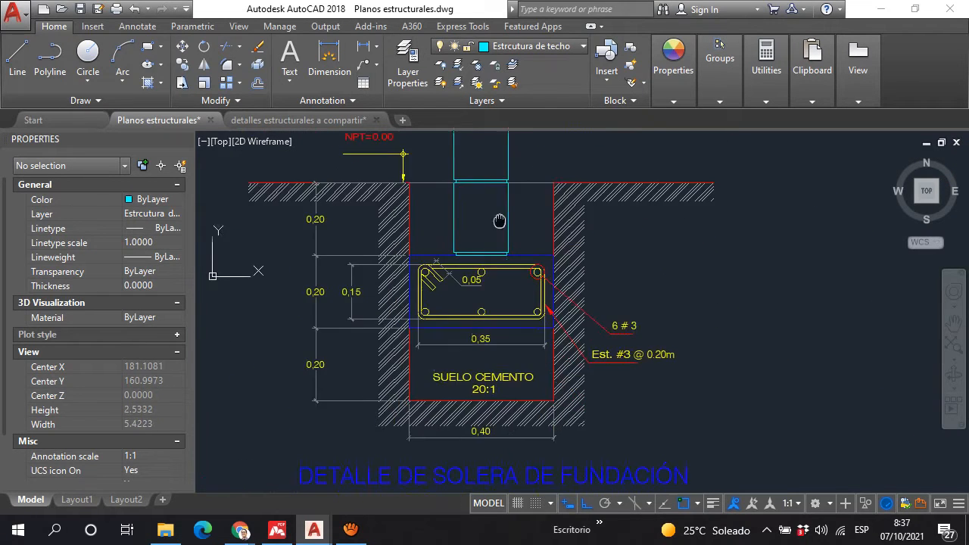
scroll(477, 335, "down", 4)
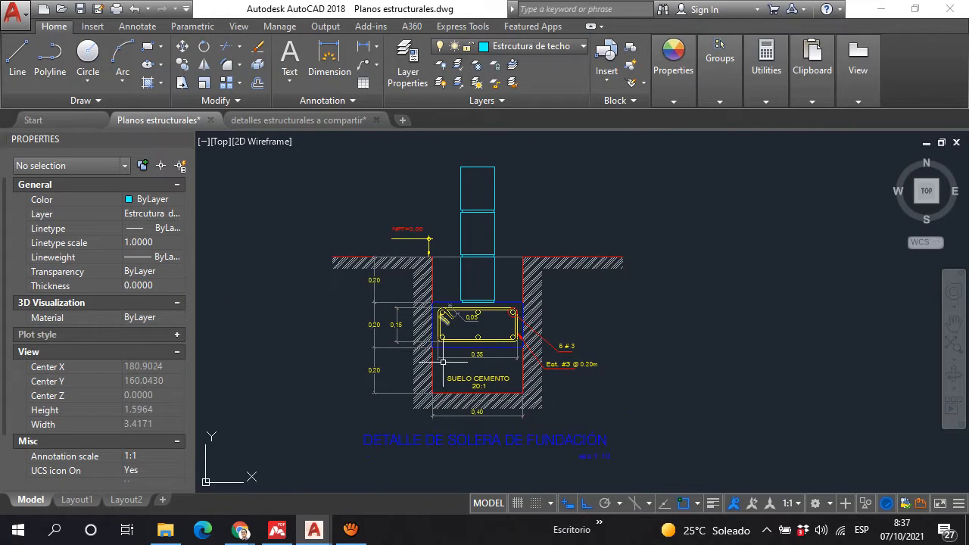
scroll(458, 302, "up", 2)
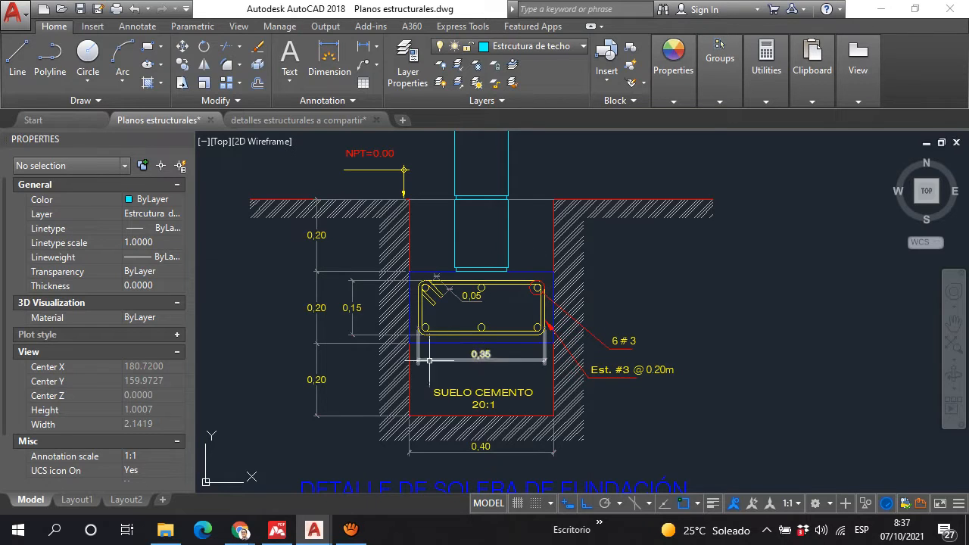
scroll(478, 256, "down", 8)
scroll(618, 258, "up", 6)
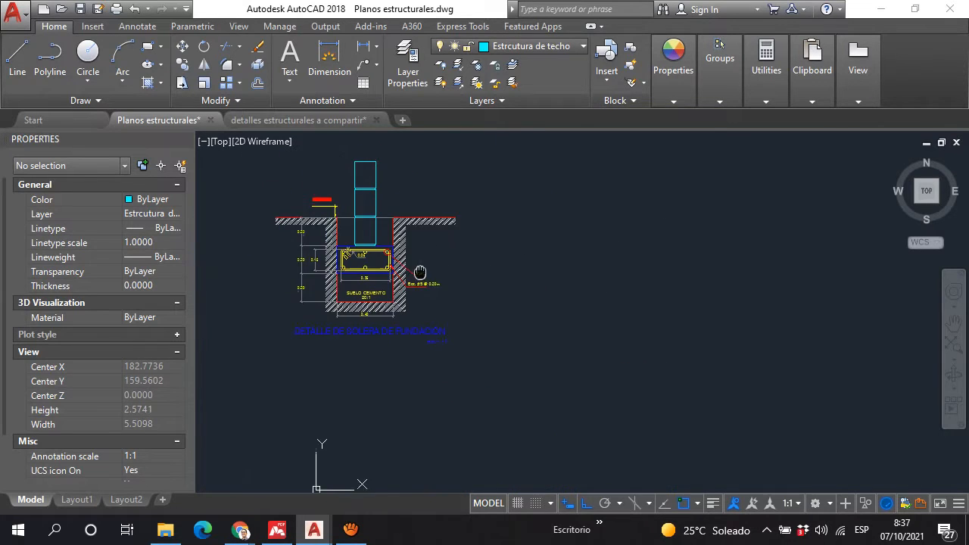
middle_click_drag(443, 258, 425, 261)
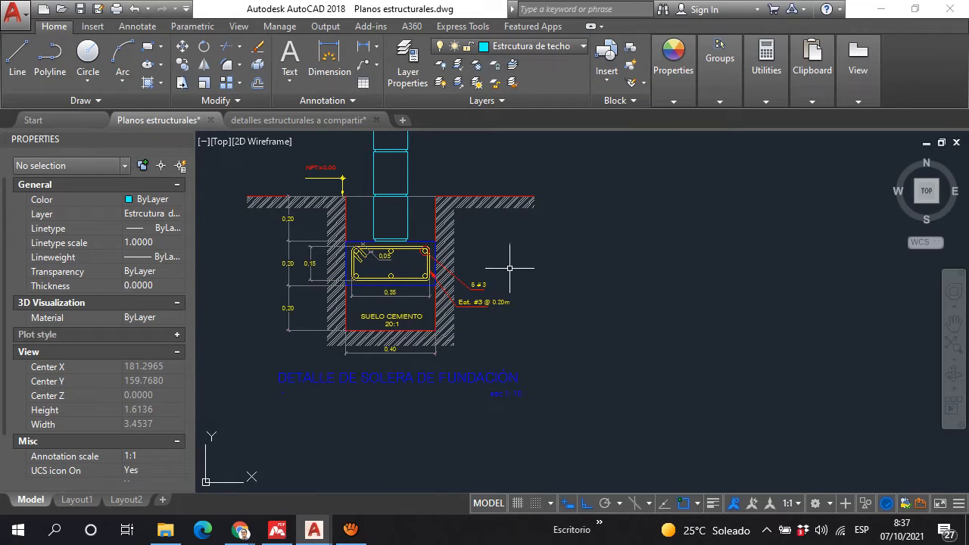
Step: Examine the longitudinal bars, stirrup and reinforcement callouts in the foundation footing detail
scroll(437, 190, "up", 4)
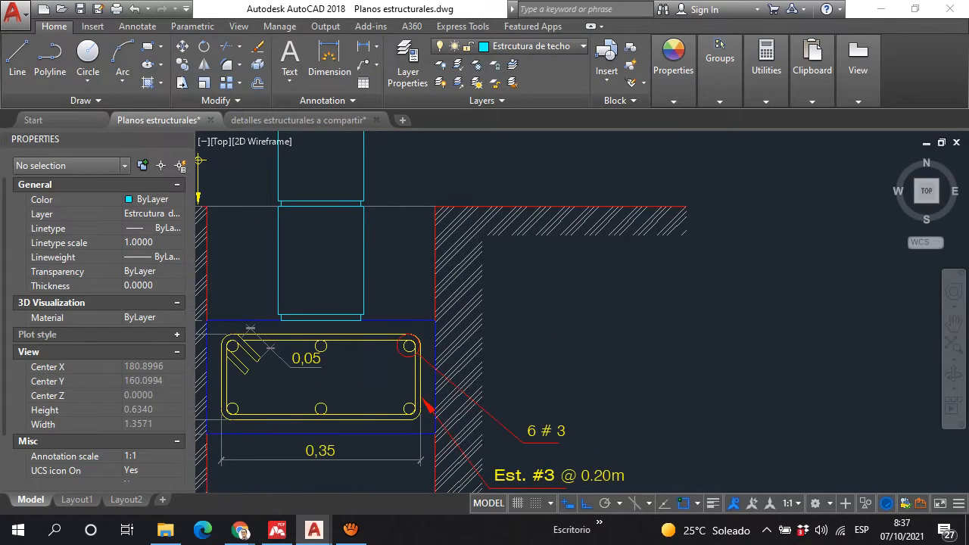
scroll(451, 229, "down", 4)
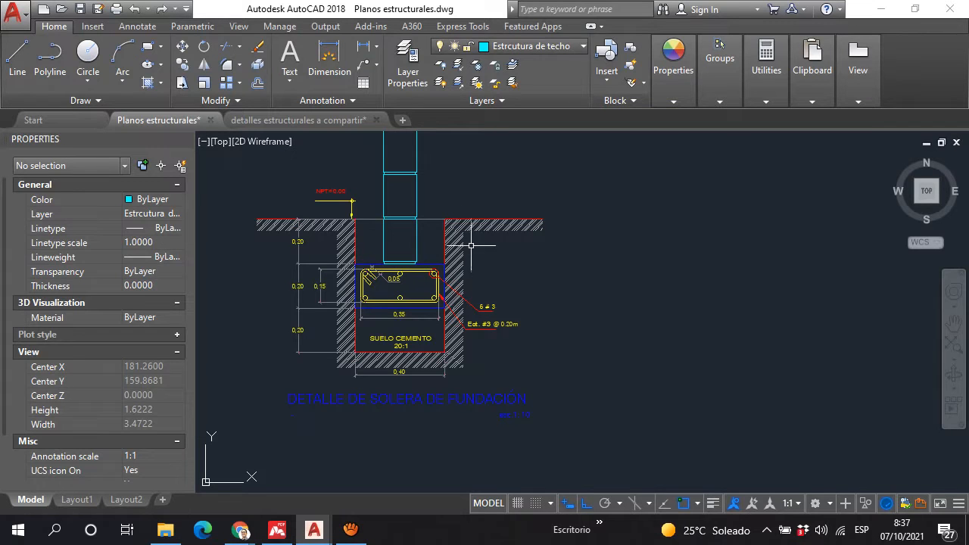
scroll(356, 227, "up", 4)
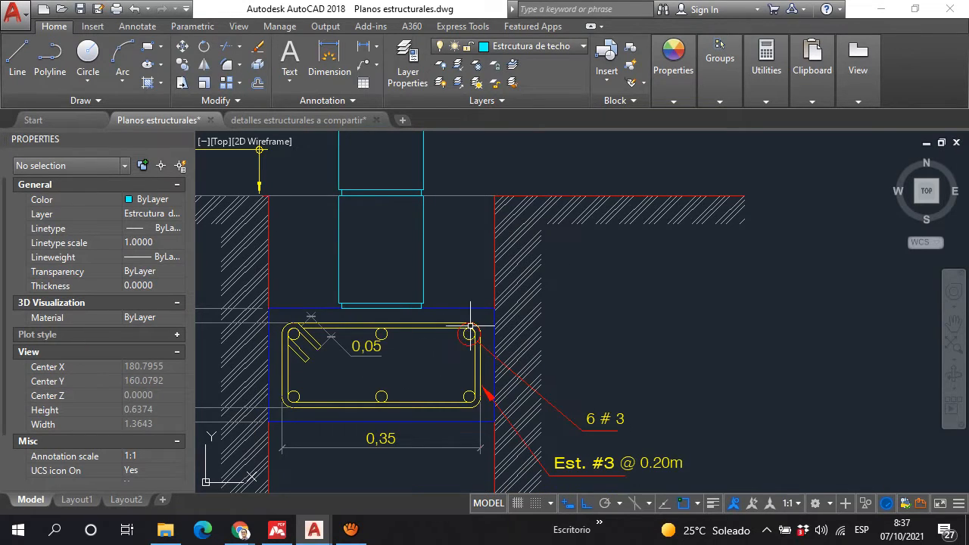
scroll(334, 392, "up", 4)
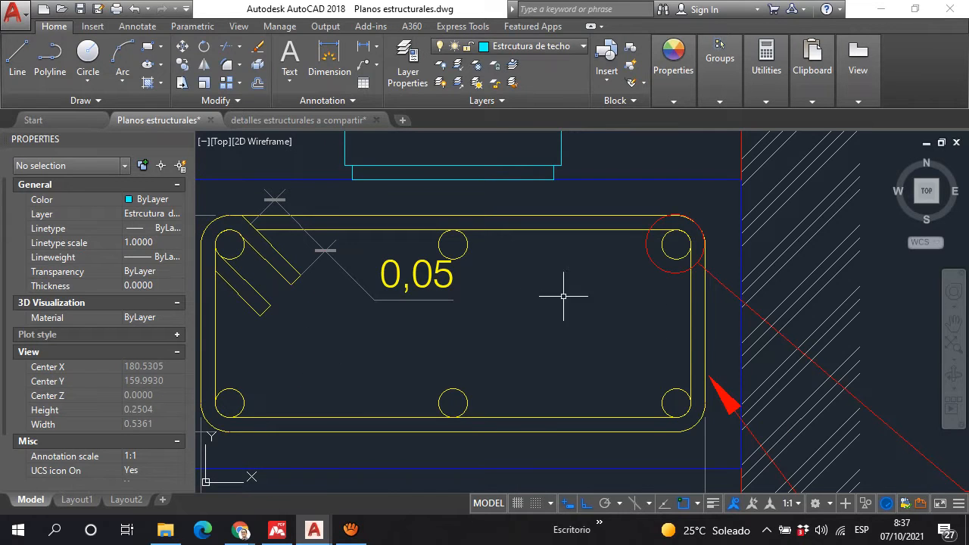
scroll(563, 296, "down", 4)
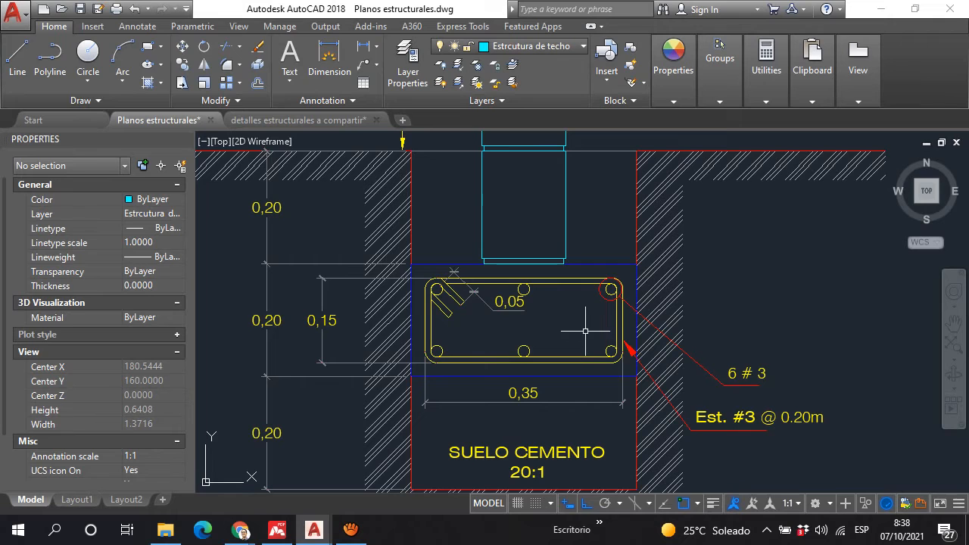
Step: Examine the stirrup and longitudinal bars in the Detalle de Solera de Fundación, and locate the detail relative to the roof plans
scroll(574, 303, "down", 3)
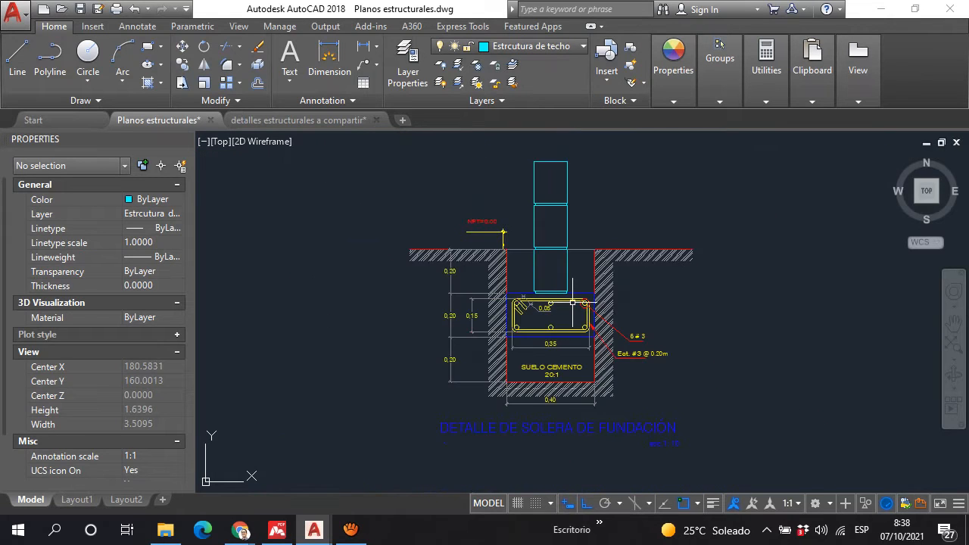
scroll(572, 302, "up", 1)
scroll(572, 302, "up", 4)
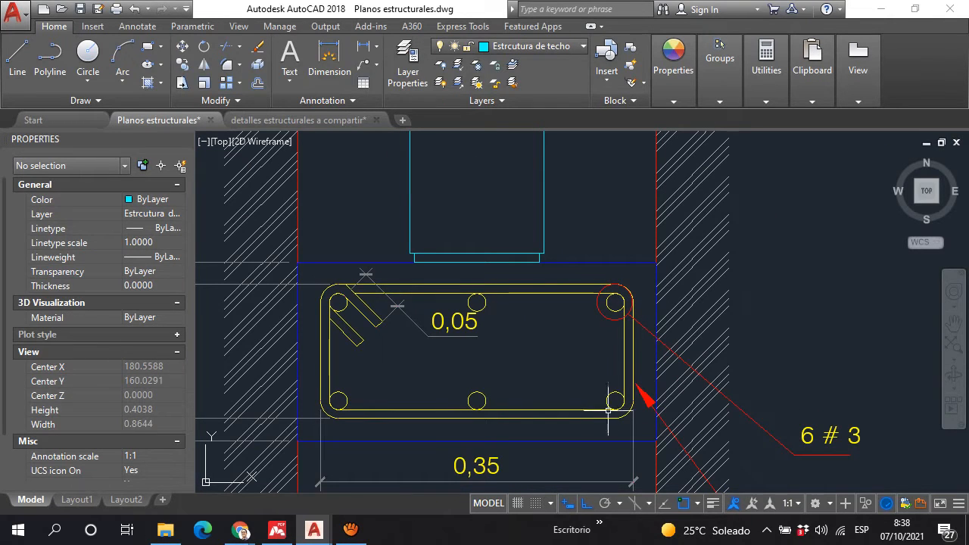
scroll(534, 250, "down", 8)
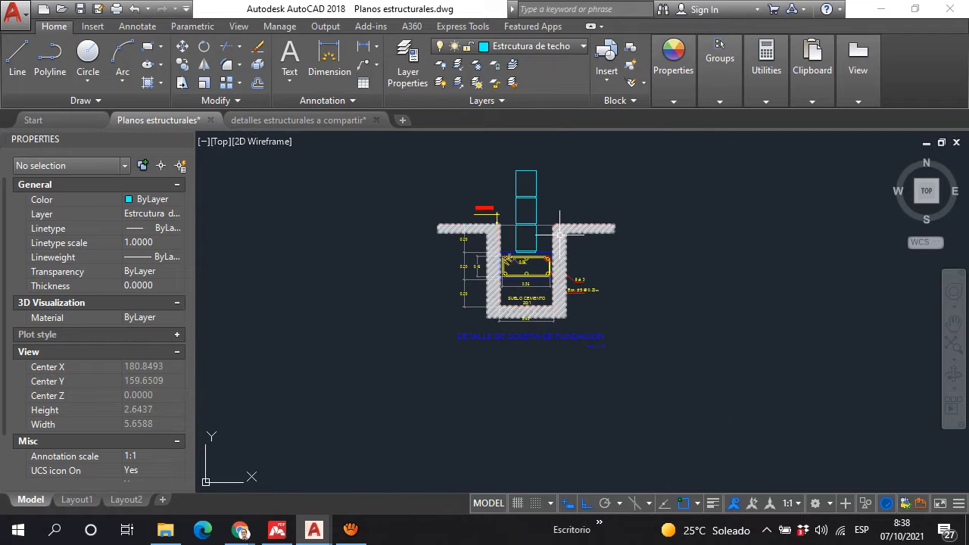
scroll(527, 262, "up", 7)
scroll(518, 256, "down", 5)
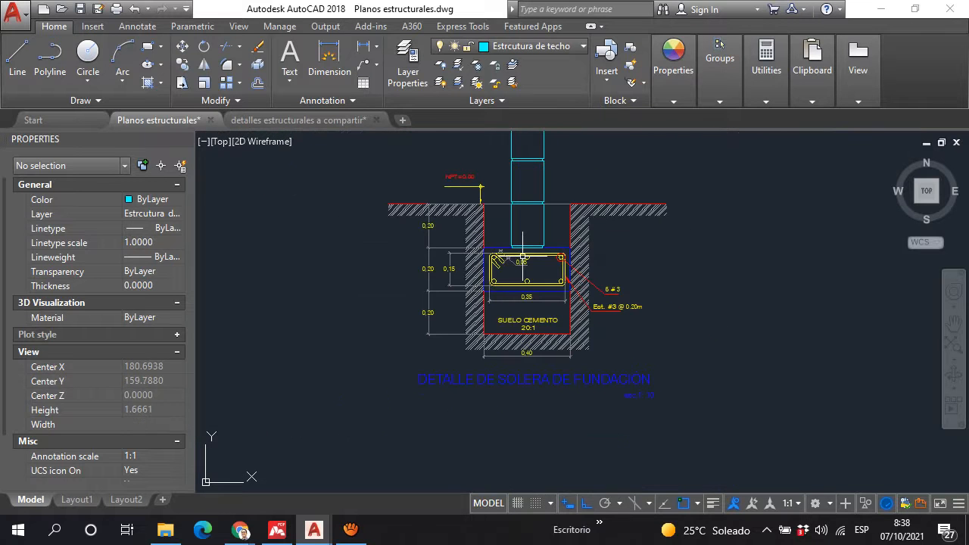
scroll(519, 256, "down", 3)
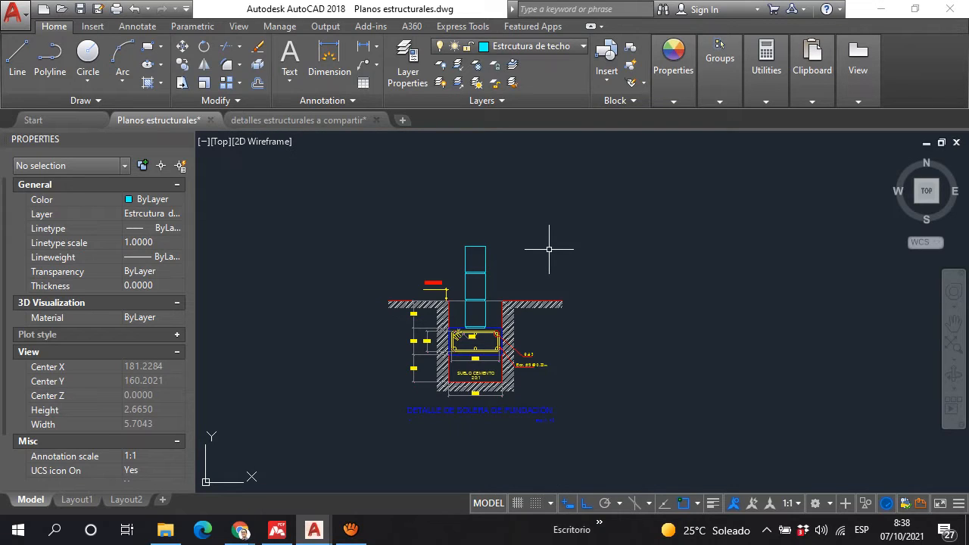
scroll(549, 249, "down", 10)
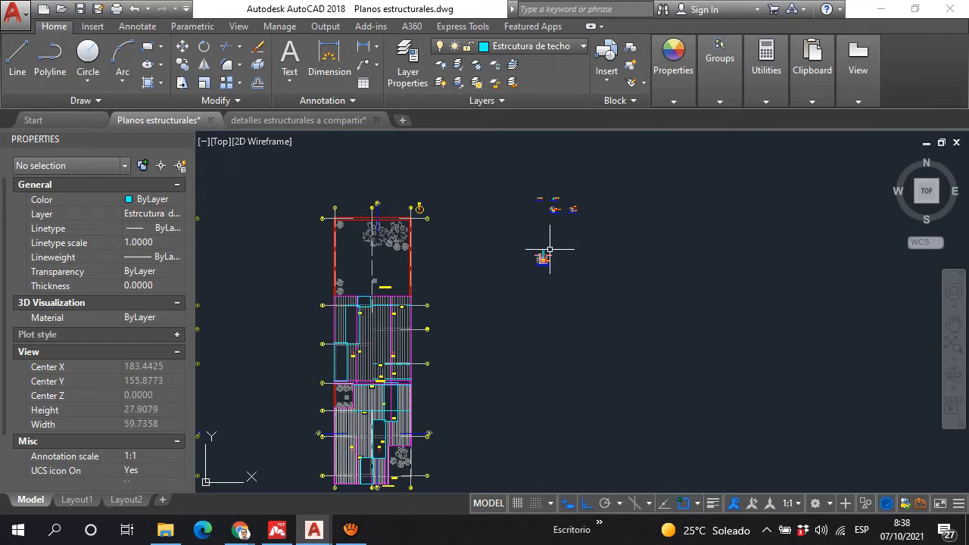
middle_click_drag(335, 299, 449, 242)
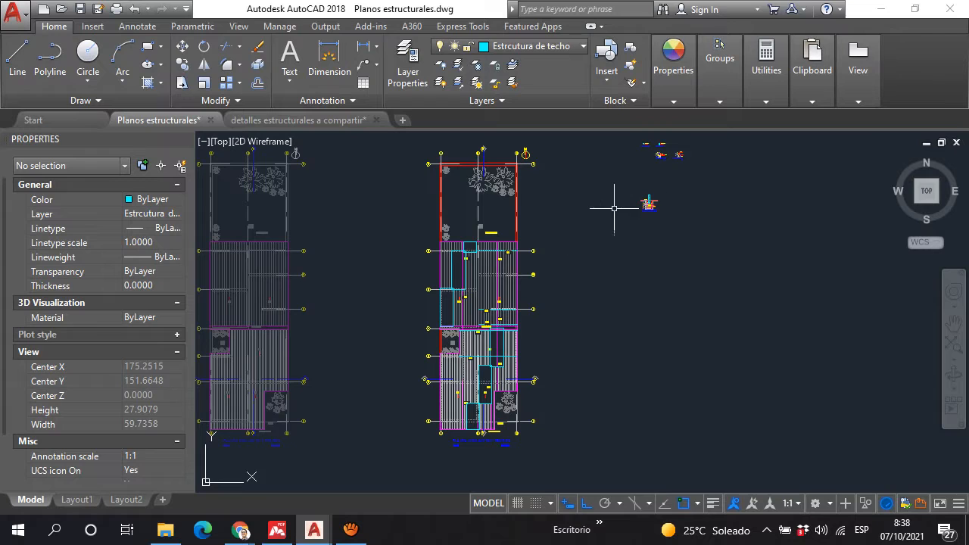
Step: Examine the stirrup's height and width dimensions against the footing depth, trench width and soil-cement base in the foundation footing detail
scroll(649, 185, "up", 8)
scroll(623, 323, "up", 8)
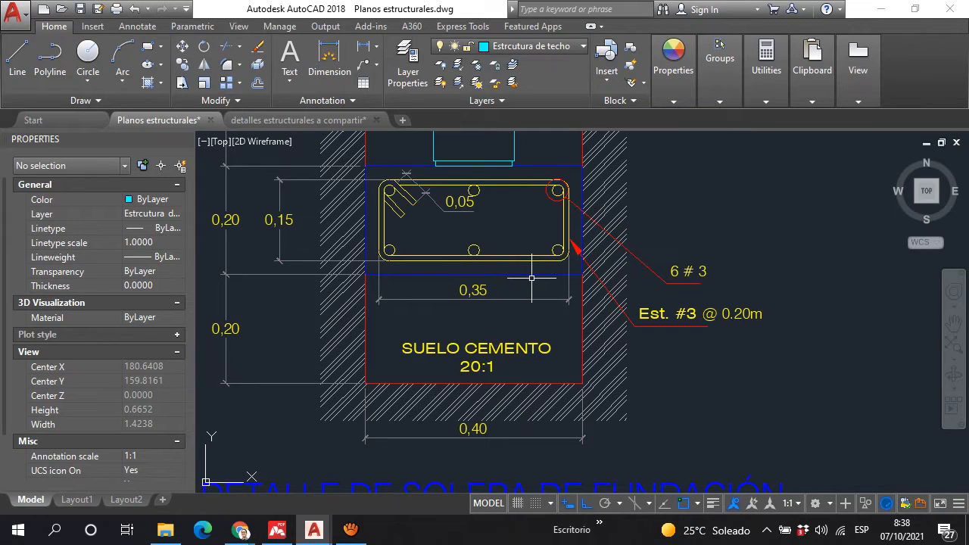
scroll(323, 257, "down", 2)
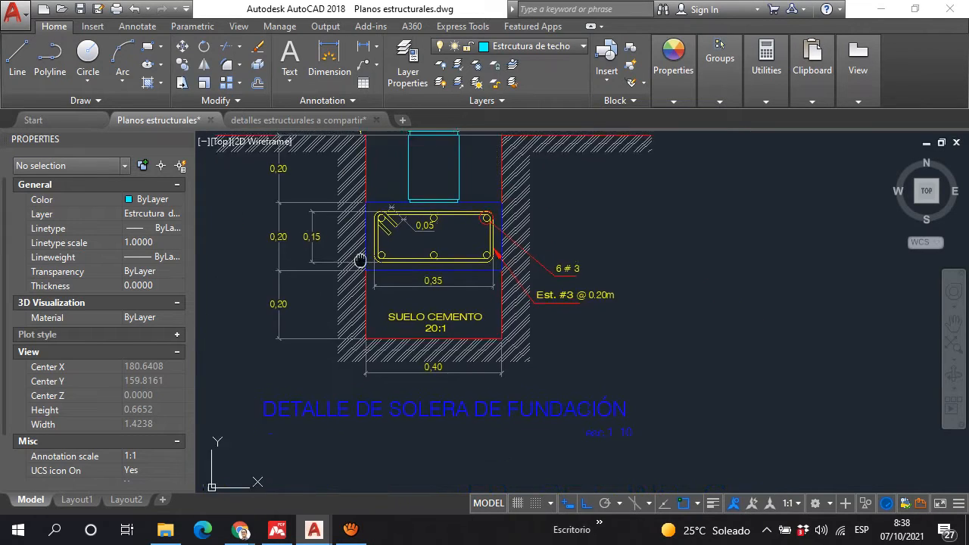
scroll(379, 275, "up", 5)
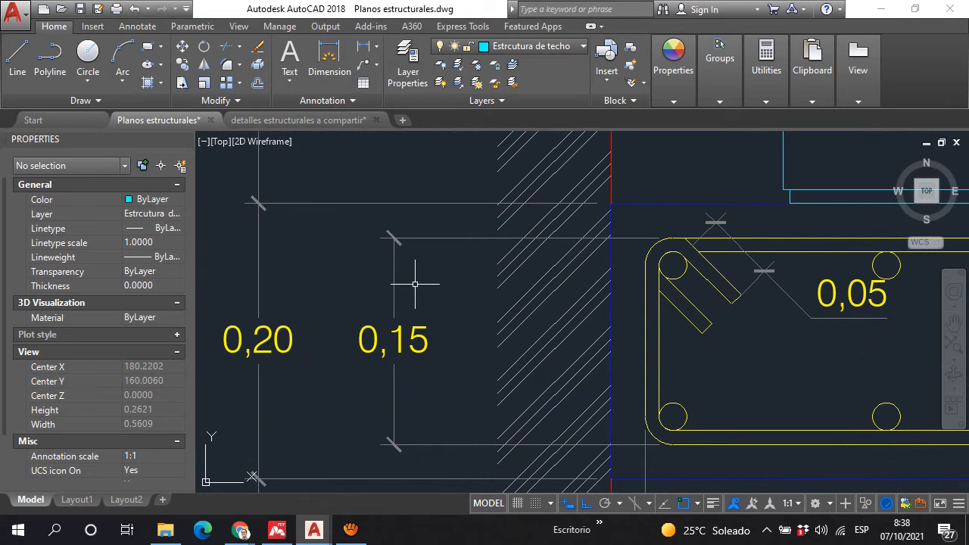
scroll(431, 277, "down", 2)
scroll(427, 277, "down", 2)
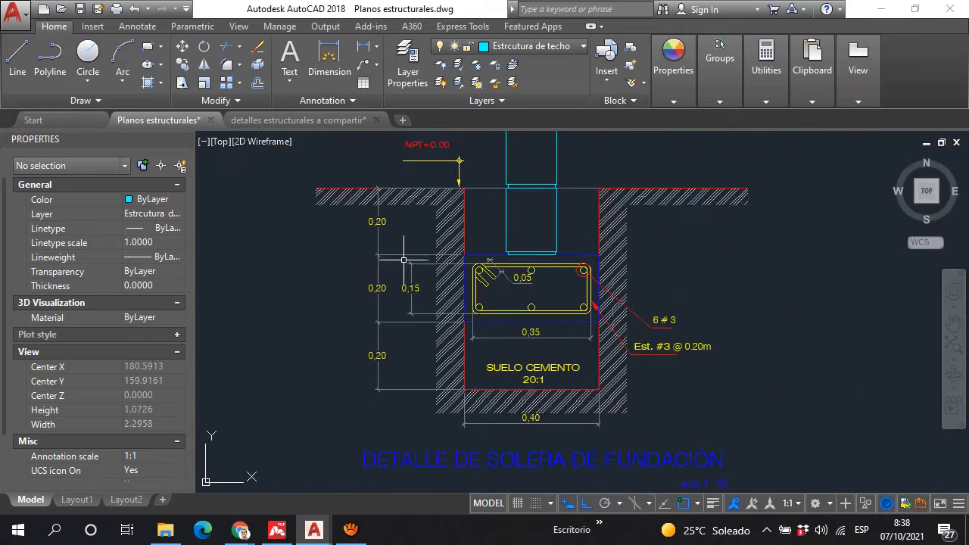
scroll(515, 340, "up", 4)
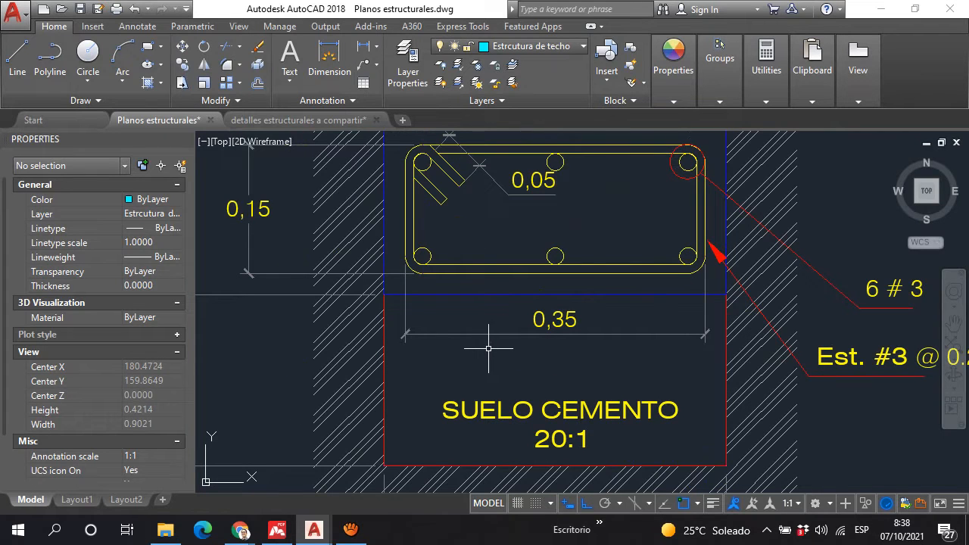
scroll(489, 347, "down", 7)
scroll(546, 232, "down", 9)
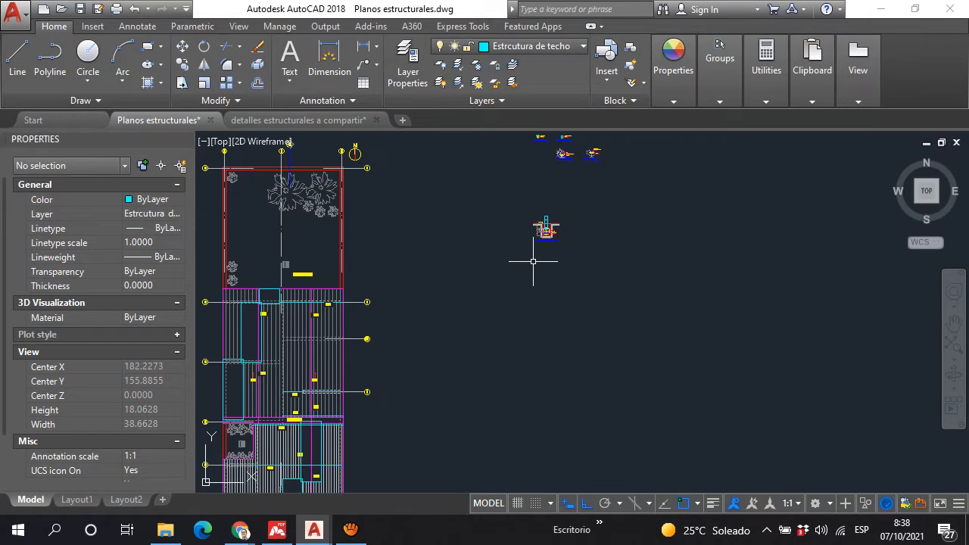
Step: Examine how the block wall sits on the foundation footing below the NPT level, including the bars and stirrup beneath it
scroll(558, 216, "up", 10)
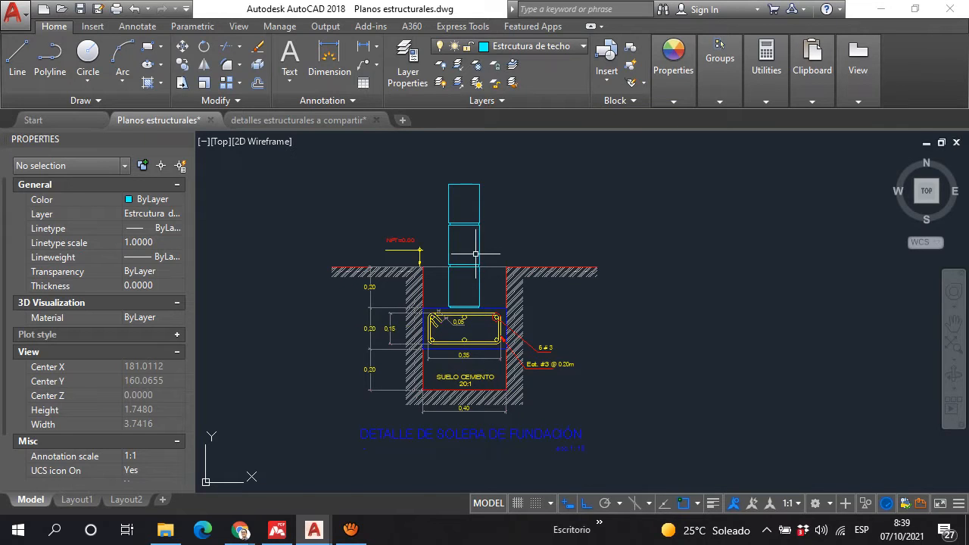
scroll(476, 265, "up", 2)
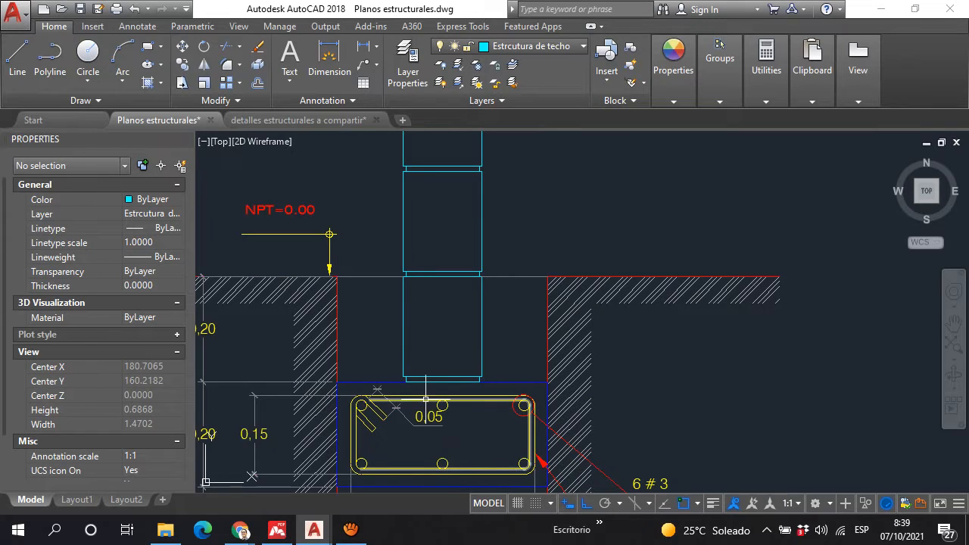
scroll(440, 270, "down", 4)
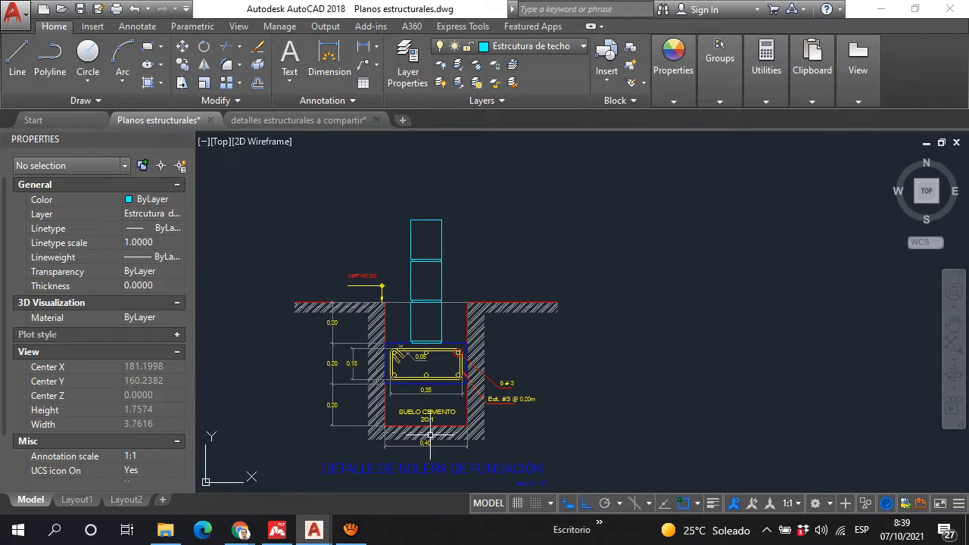
scroll(426, 376, "up", 4)
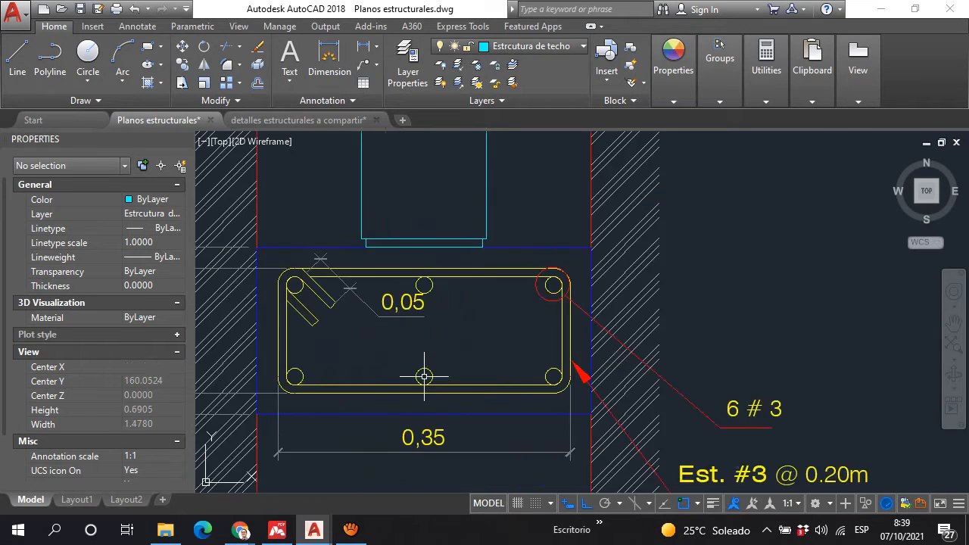
scroll(521, 278, "down", 4)
scroll(520, 279, "up", 2)
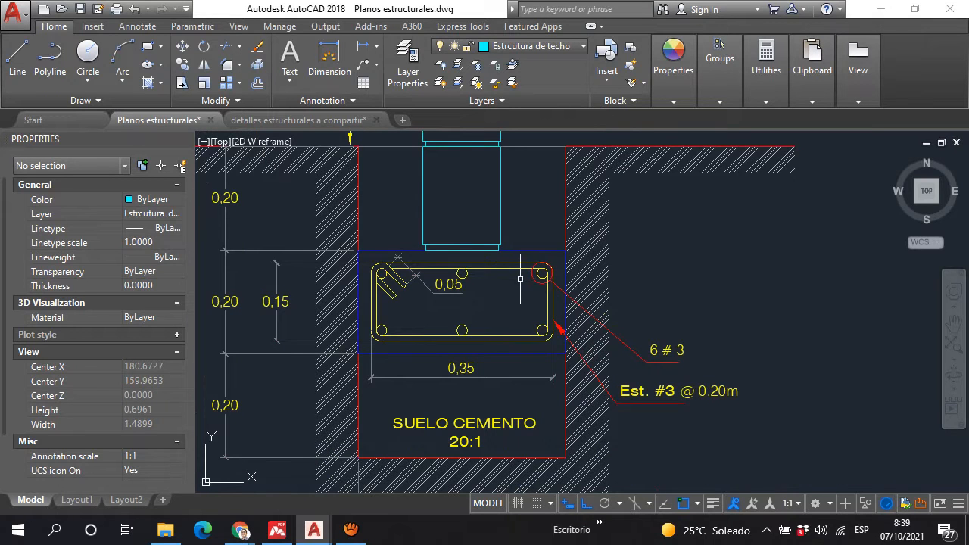
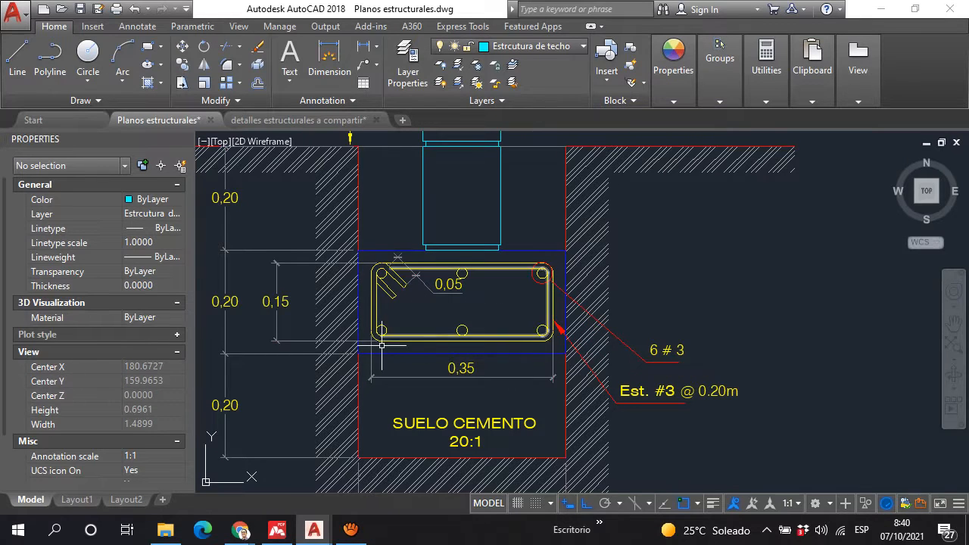
Step: Examine the footing's bars, stirrup and concrete outline between the block wall and the soil-cement base in the foundation footing detail
scroll(441, 288, "up", 3)
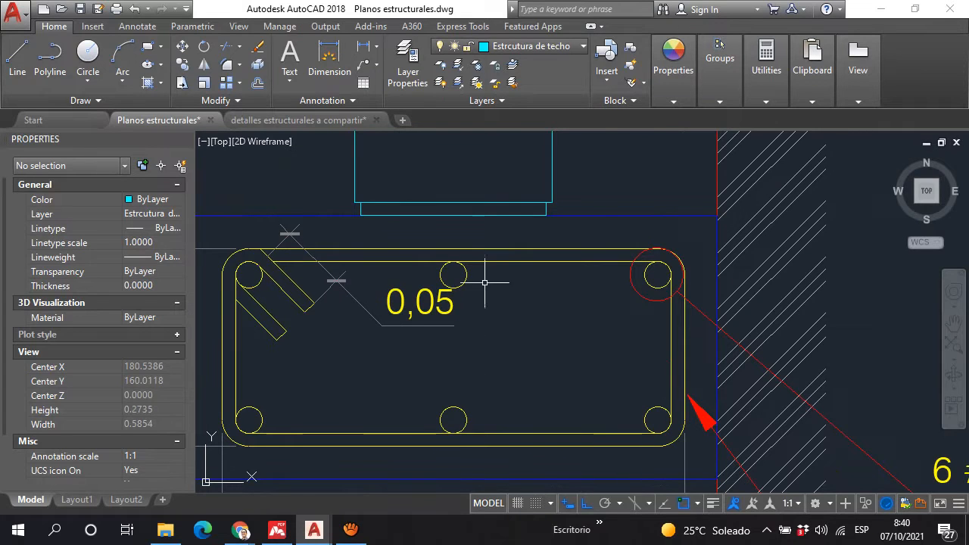
scroll(489, 278, "down", 2)
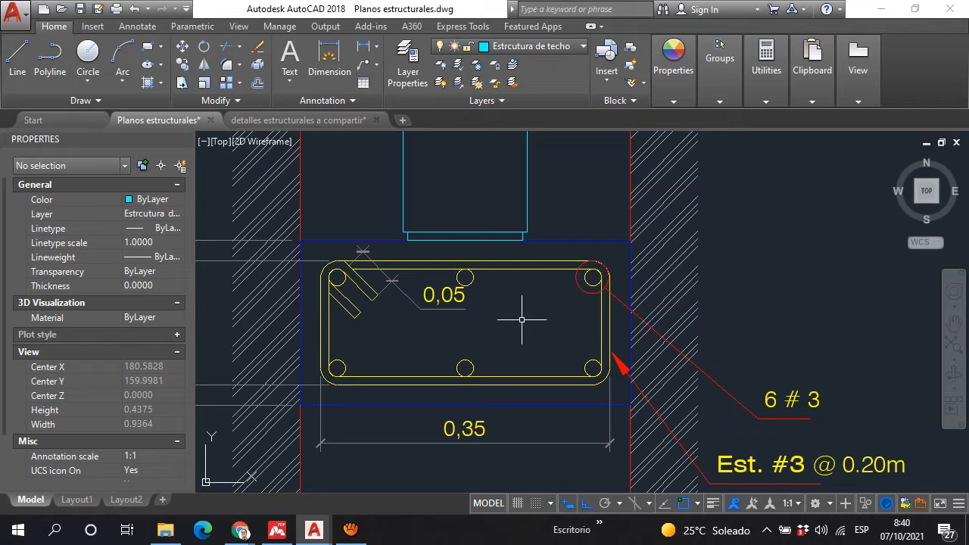
scroll(491, 304, "down", 4)
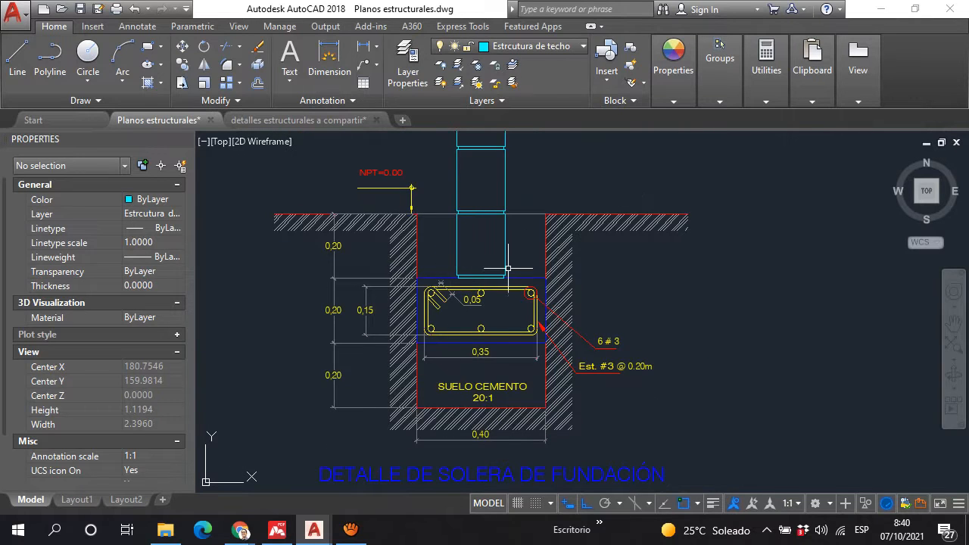
middle_click_drag(423, 301, 421, 338)
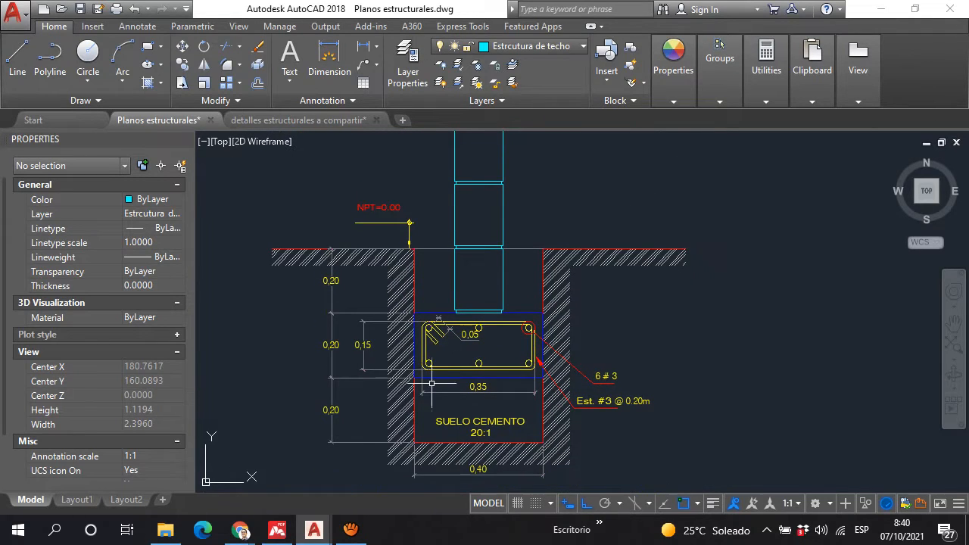
scroll(433, 368, "up", 2)
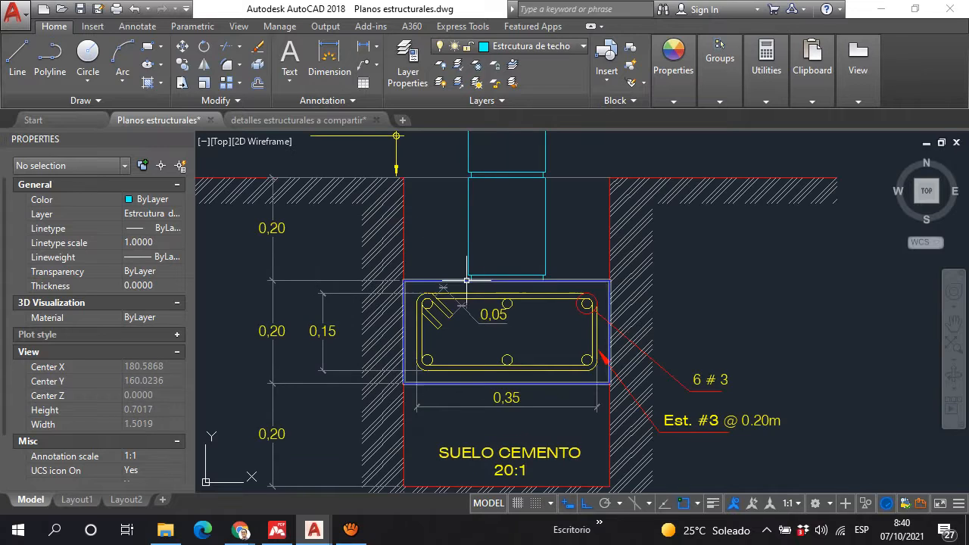
middle_click_drag(471, 313, 467, 372)
scroll(455, 302, "down", 4)
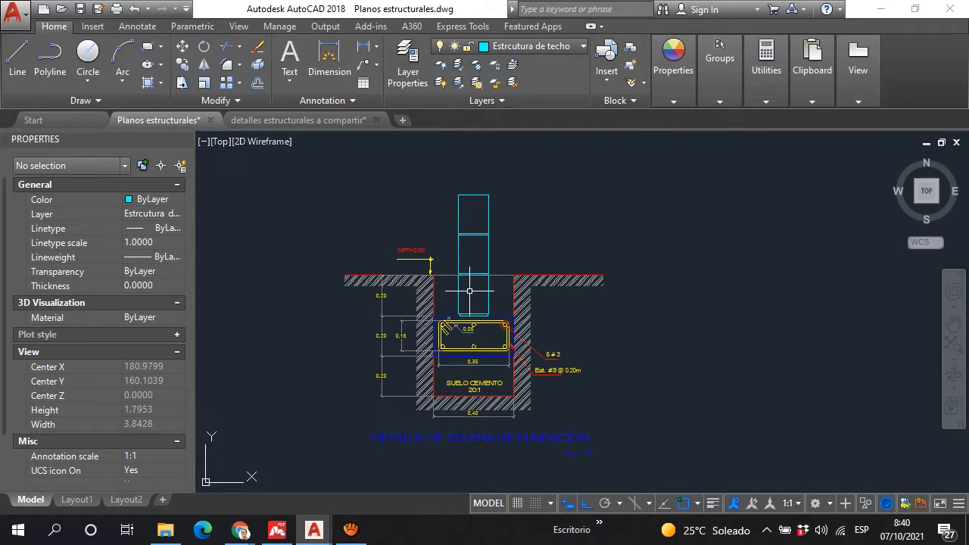
scroll(456, 360, "up", 2)
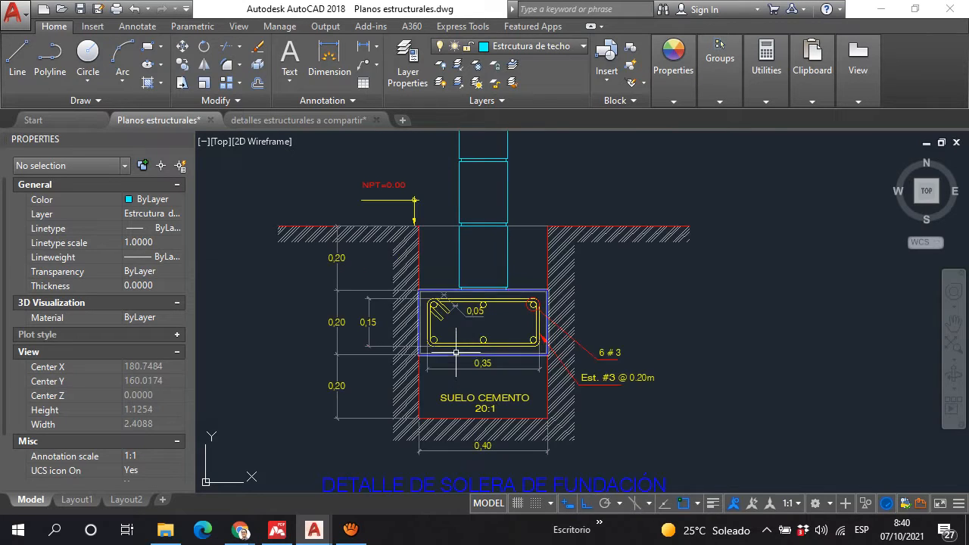
middle_click_drag(455, 352, 441, 327)
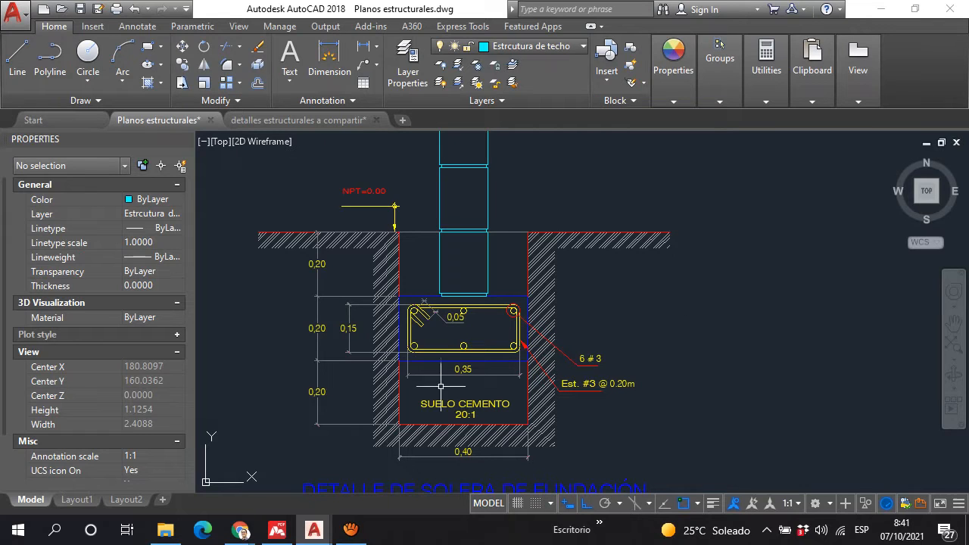
scroll(454, 318, "up", 2)
scroll(466, 310, "down", 4)
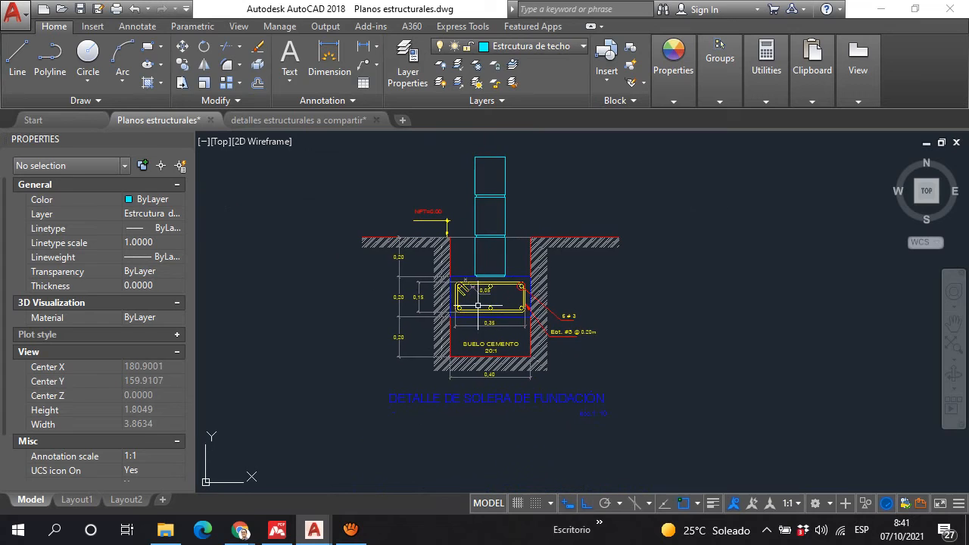
scroll(481, 302, "up", 4)
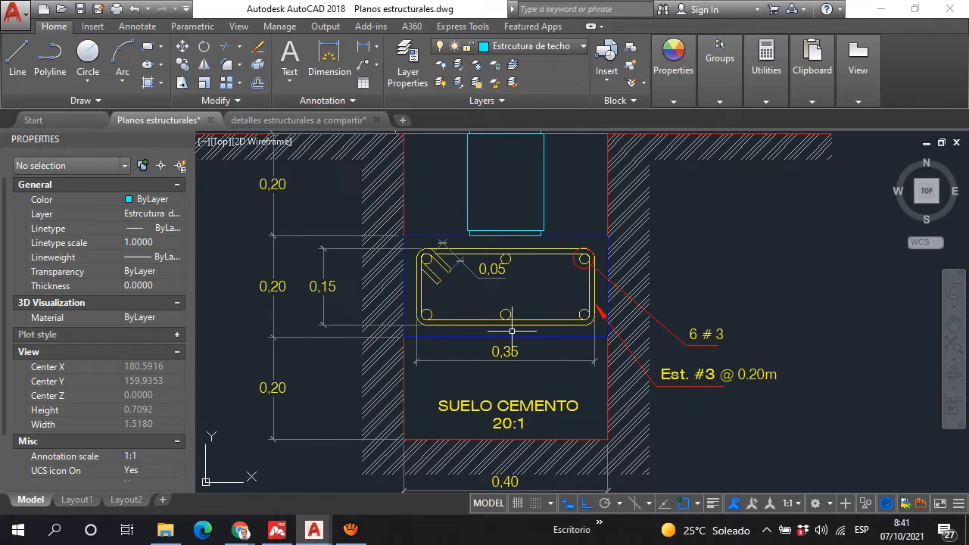
Step: Copy the whole foundation footing detail, including its title, to the empty space right of the original
scroll(512, 331, "down", 5)
left_click(636, 414)
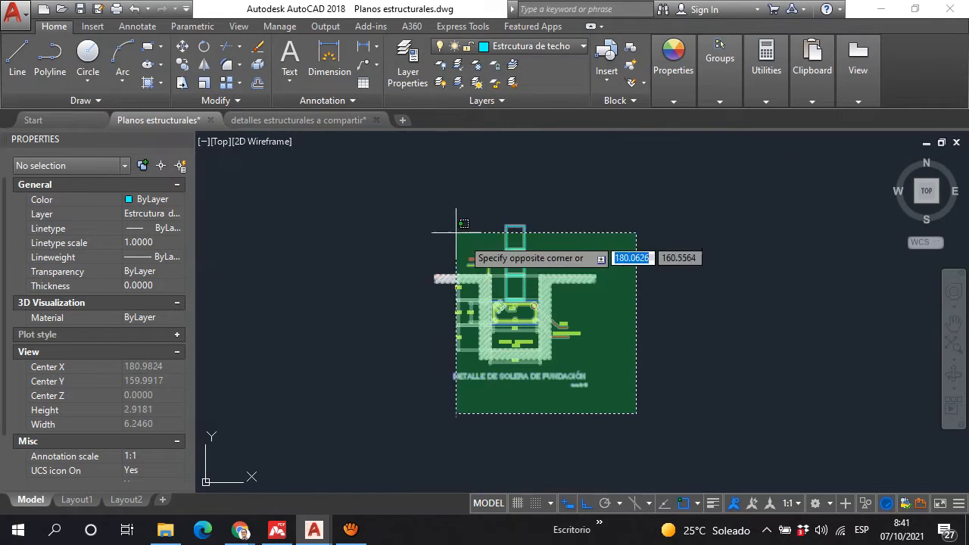
left_click(456, 233)
type("cp")
key("Return")
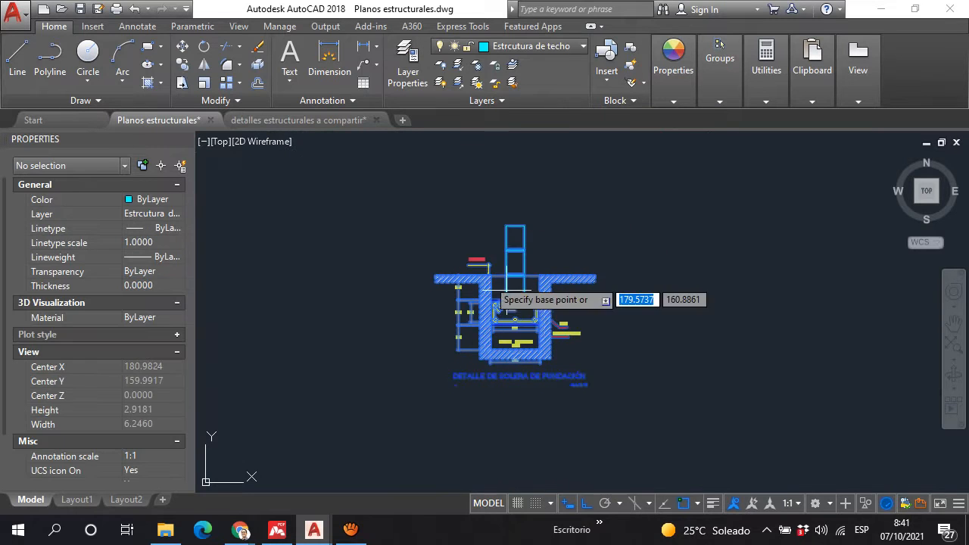
left_click(521, 306)
scroll(554, 293, "down", 2)
left_click(724, 307)
key("Escape")
Step: Delete the soil hatch around the trench in the copied footing detail
scroll(745, 287, "up", 4)
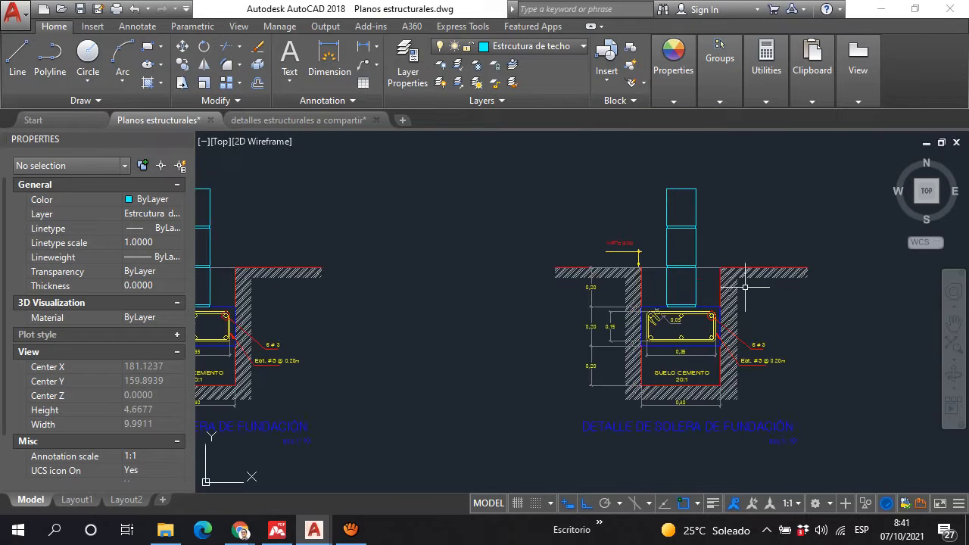
left_click(745, 287)
left_click(737, 277)
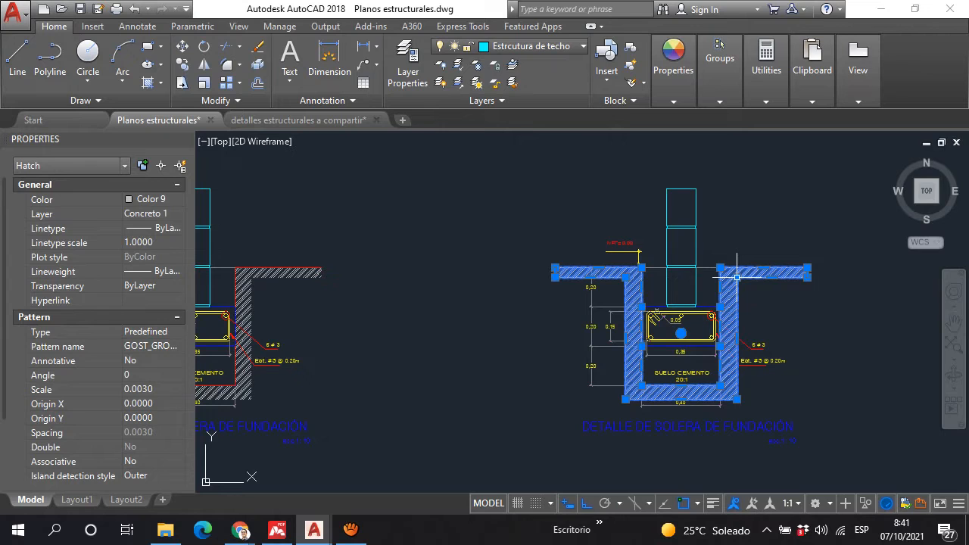
key("Delete")
Step: Delete the vertical dimensions beside the trench and the 0,40 width dimension below it in the copied detail
scroll(527, 303, "up", 2)
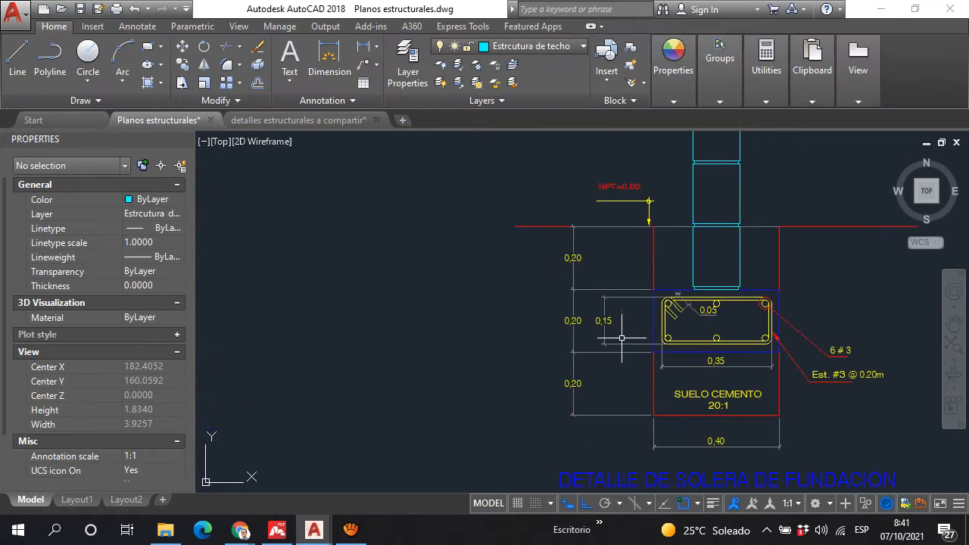
scroll(511, 269, "down", 2)
scroll(511, 269, "down", 2)
scroll(572, 281, "up", 4)
left_click(527, 345)
left_click(418, 238)
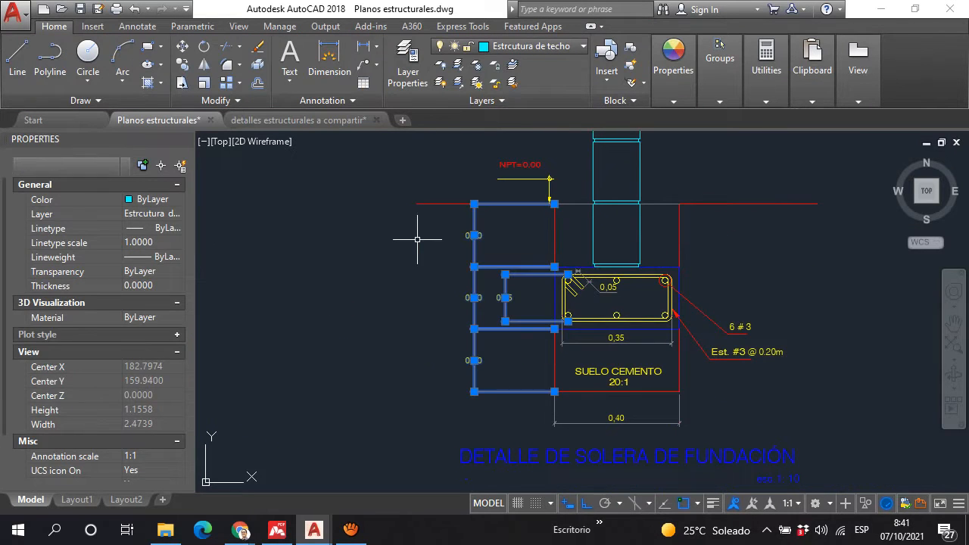
left_click(680, 427)
left_click(632, 402)
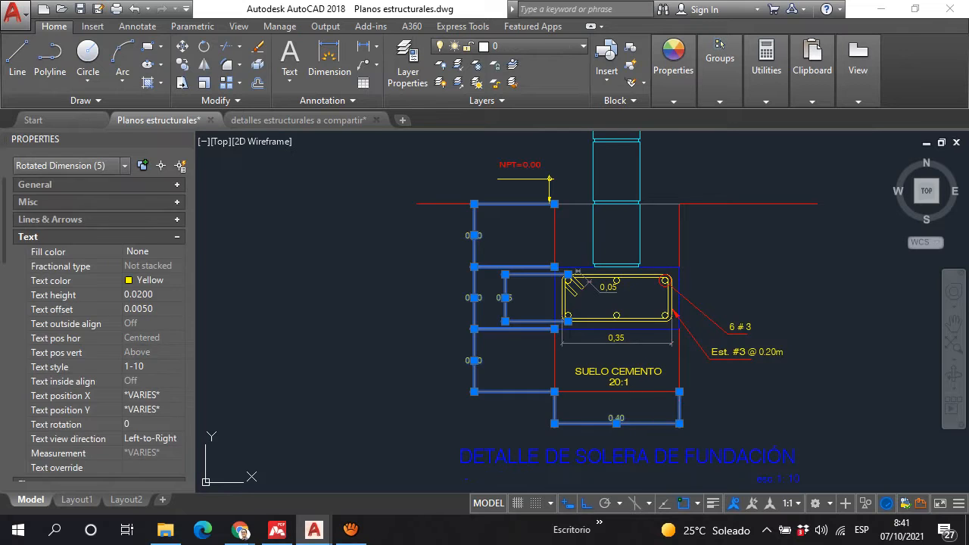
key("Escape")
Step: Delete the title and scale text below the copied footing detail
middle_click_drag(576, 283, 477, 141)
left_click(695, 399)
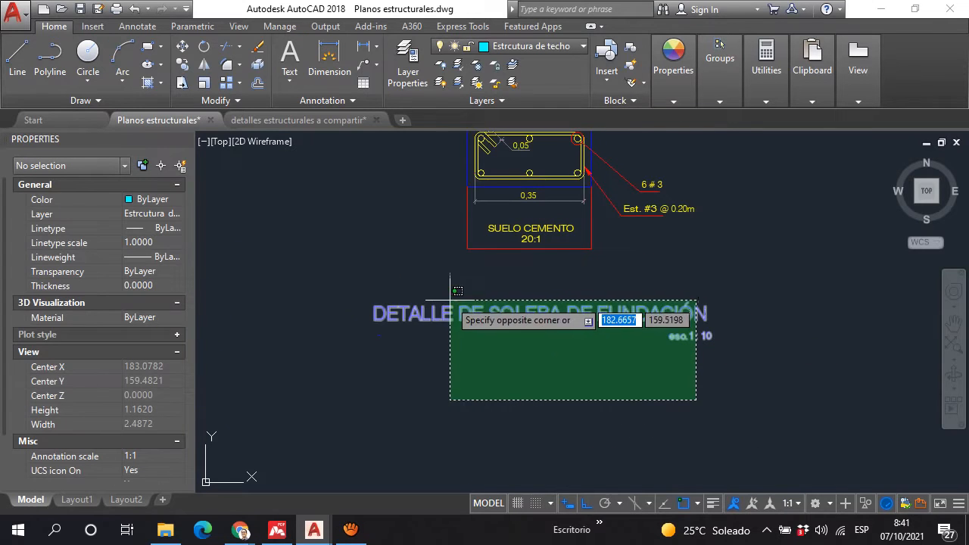
left_click(382, 289)
key("Escape")
Step: Copy the bottom line of the soil-cement base downward by the base's own depth in the copied detail
scroll(480, 324, "up", 4)
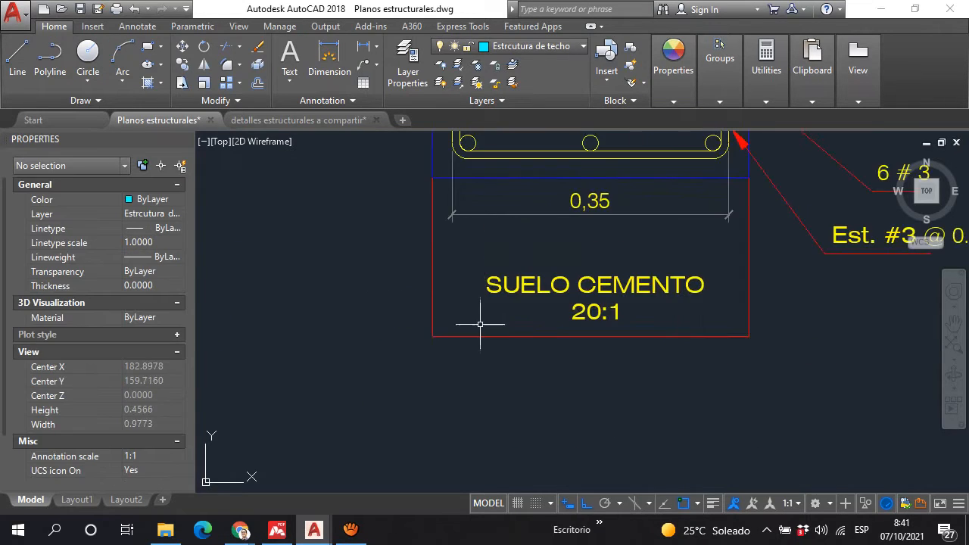
left_click(481, 325)
left_click(454, 371)
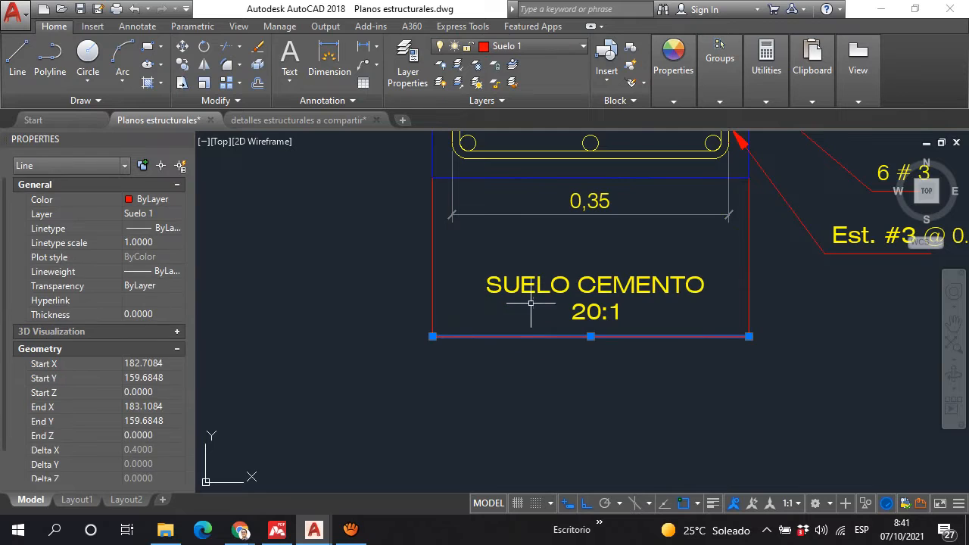
left_click(181, 66)
left_click(432, 180)
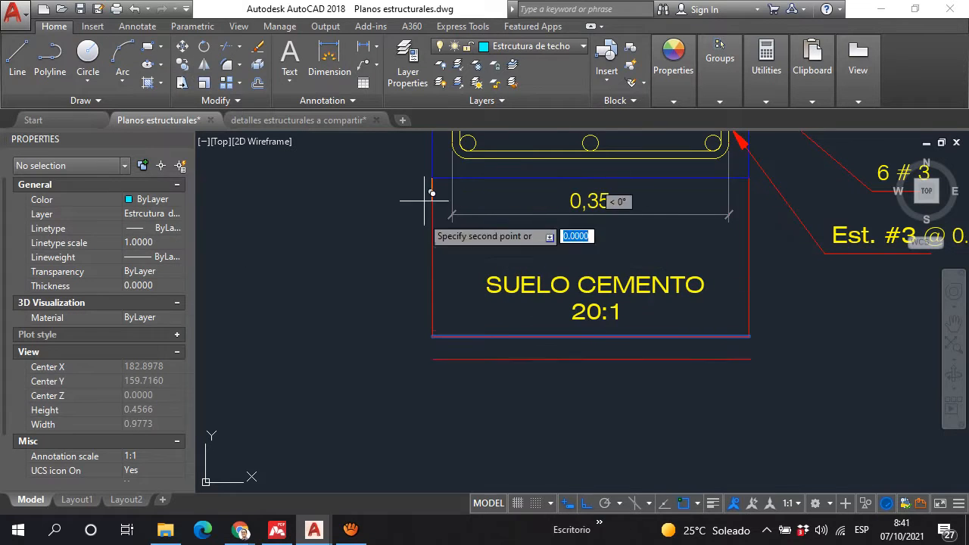
left_click(432, 337)
key("Escape")
Step: Extend both side lines of the soil-cement base down to the new bottom line
scroll(476, 268, "down", 2)
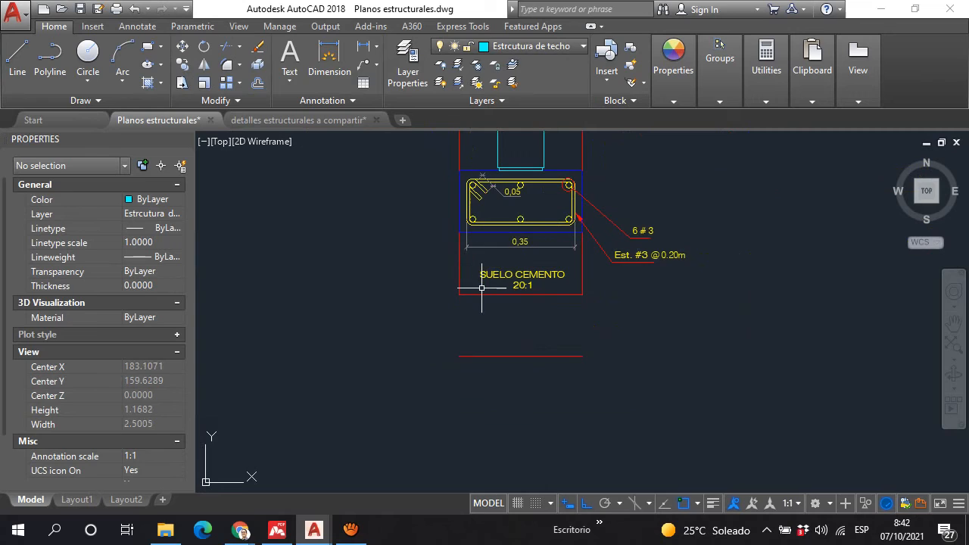
type("tr")
key("Return")
key("Return")
scroll(535, 392, "up", 3)
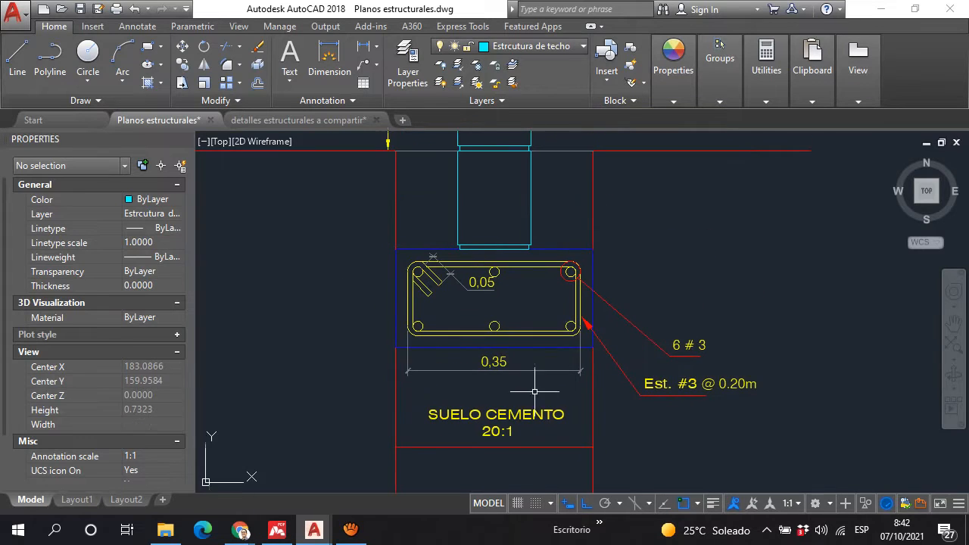
Step: Move the block wall, footing, callouts and soil-cement base down by one block course, leaving the ground line and NPT mark in place
scroll(570, 273, "down", 2)
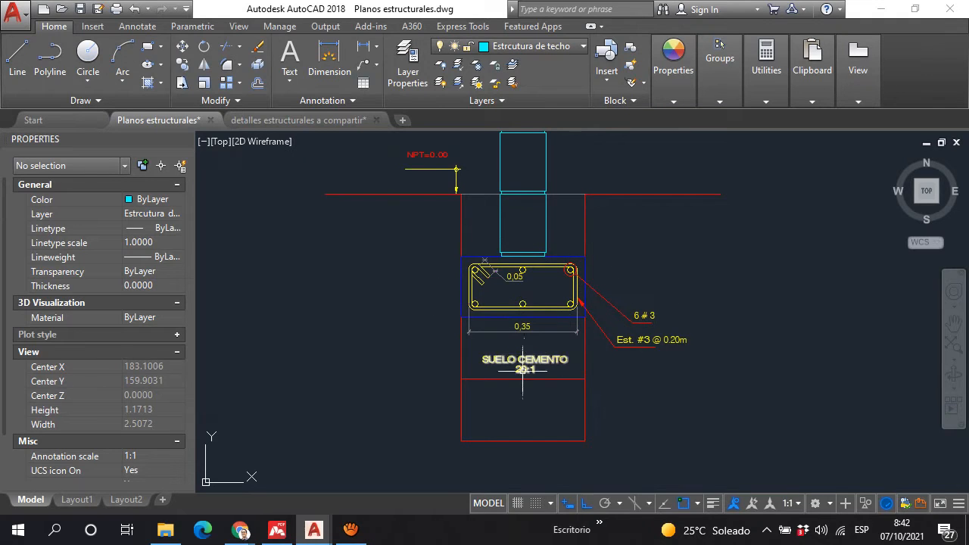
scroll(485, 368, "up", 2)
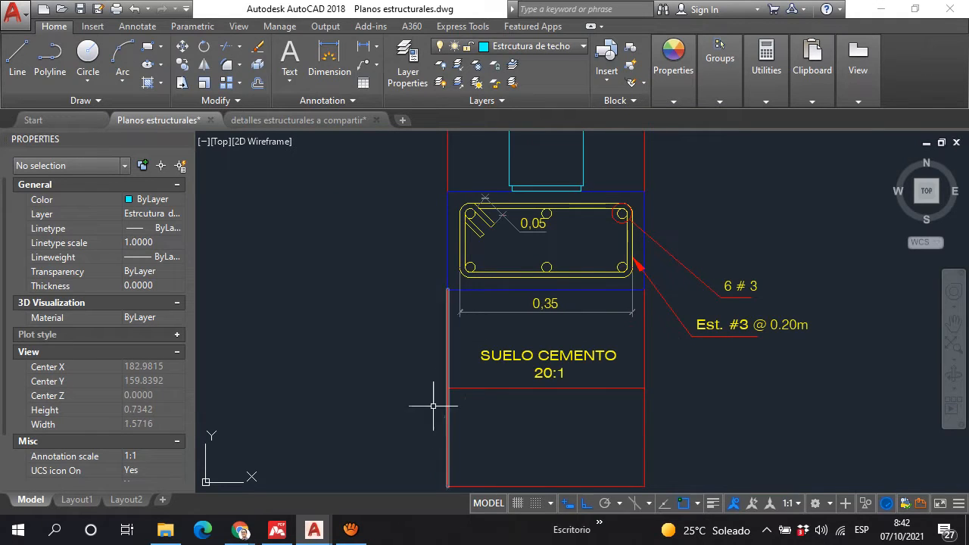
scroll(491, 312, "down", 2)
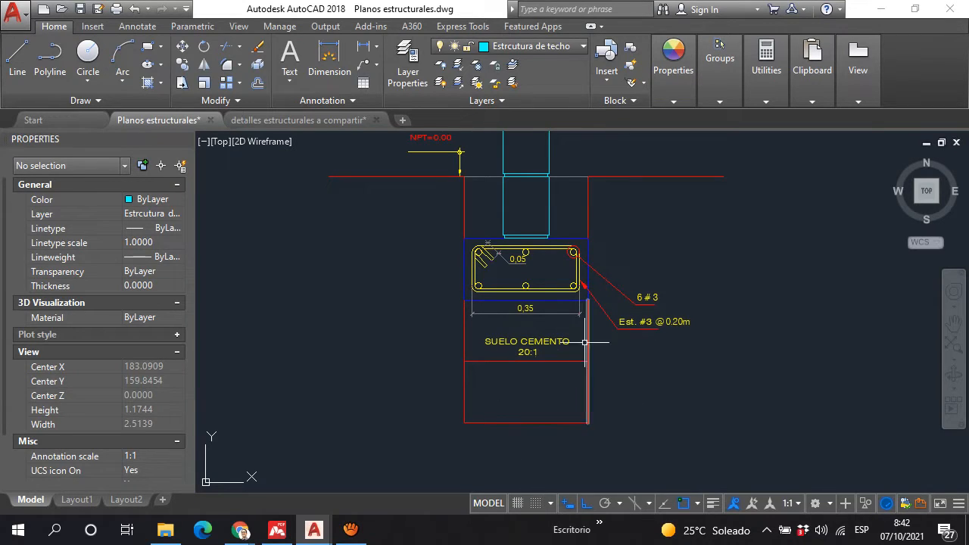
scroll(458, 216, "down", 2)
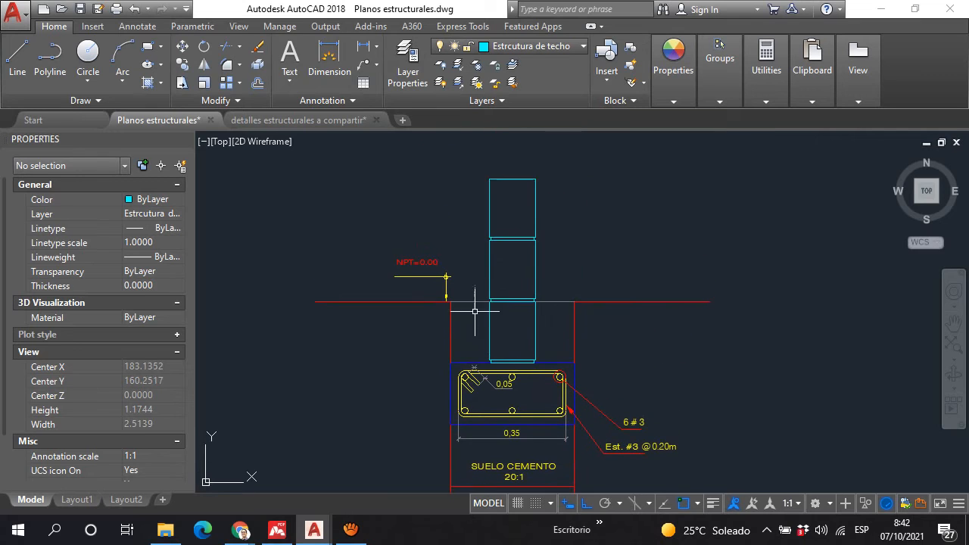
left_click(438, 327)
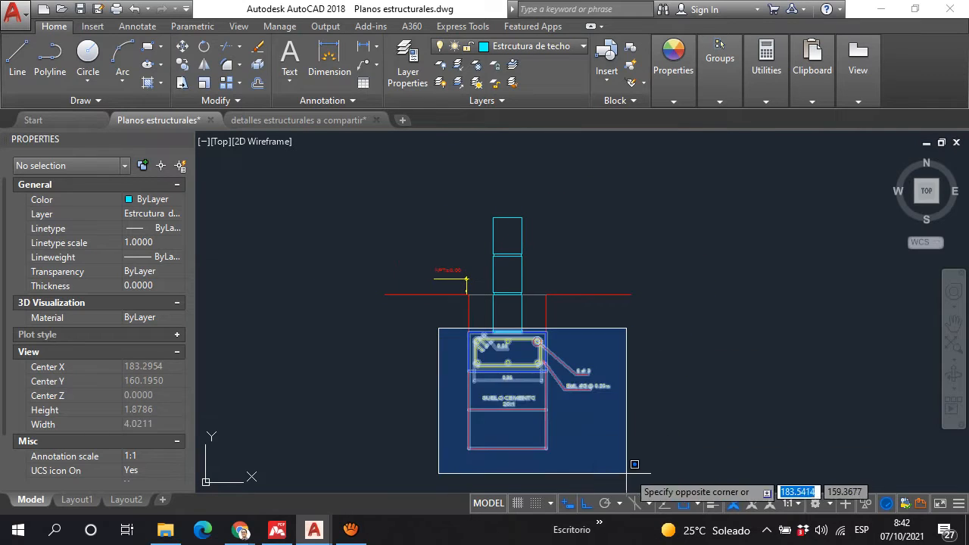
left_click(638, 471)
scroll(528, 266, "up", 2)
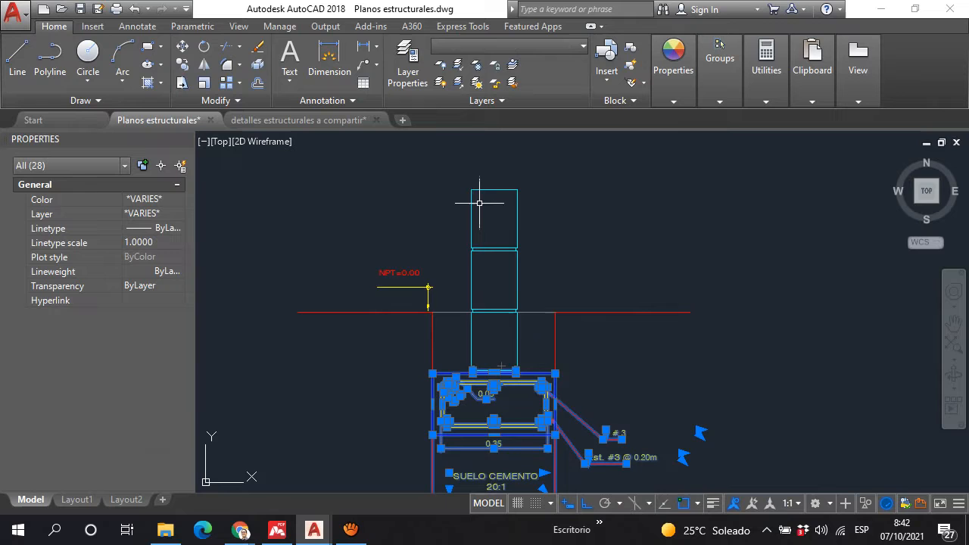
left_click(464, 167)
left_click(538, 447)
type("m")
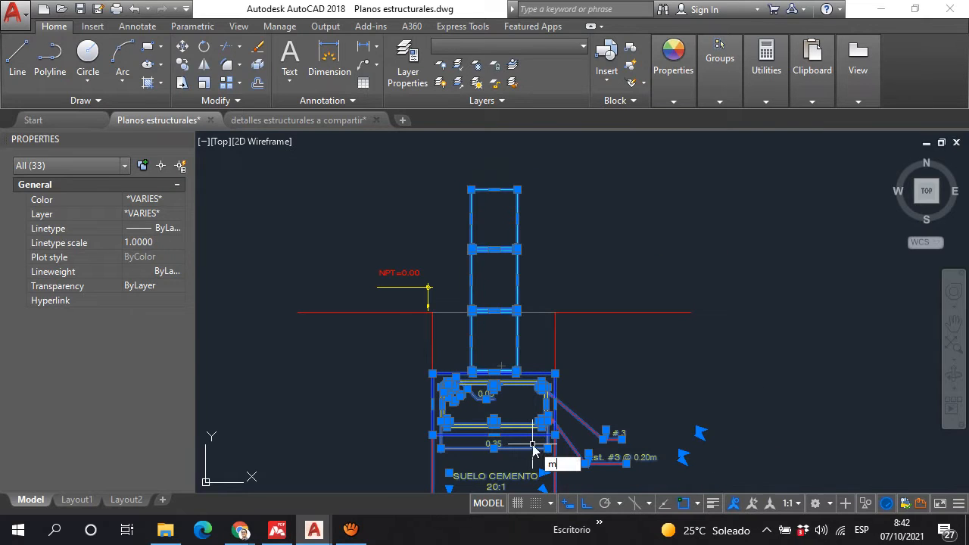
key("Return")
scroll(495, 318, "up", 2)
scroll(493, 267, "up", 2)
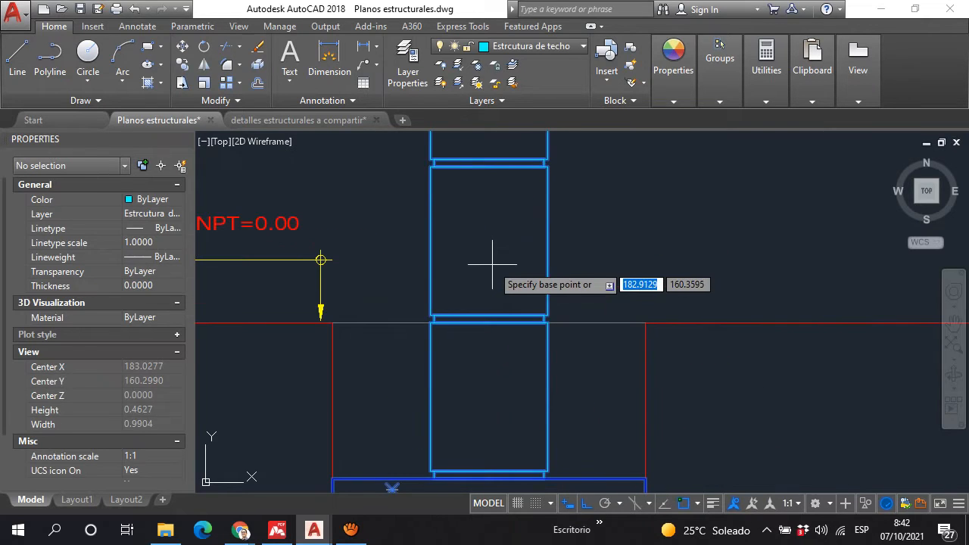
left_click(489, 162)
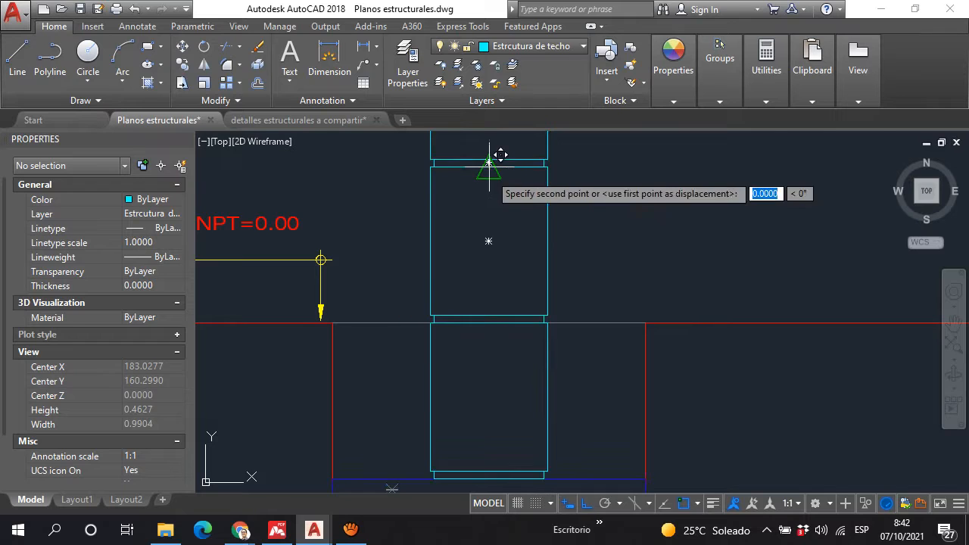
left_click(499, 310)
Step: Extend both trench side lines from the ground line down to the top edge of the lowered footing
scroll(553, 262, "down", 4)
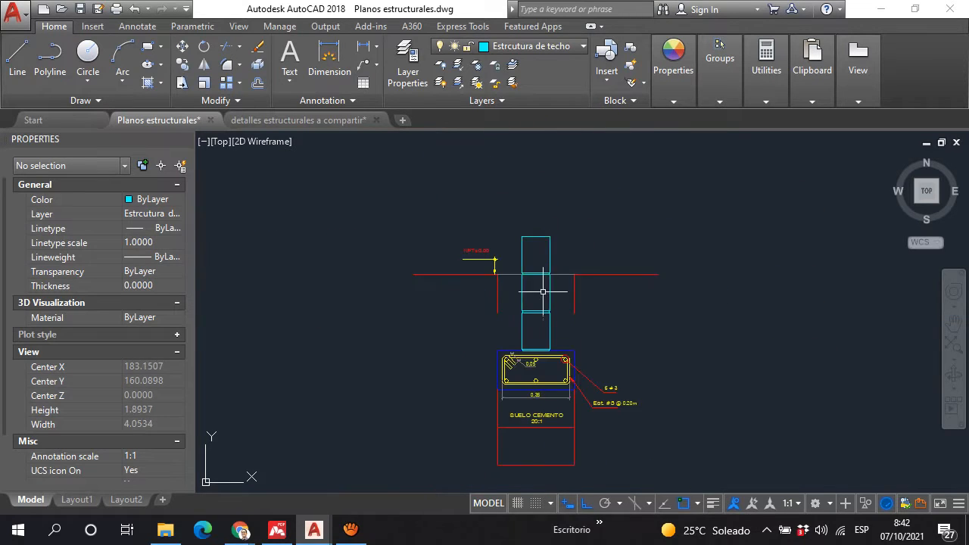
type("tr")
key("Return")
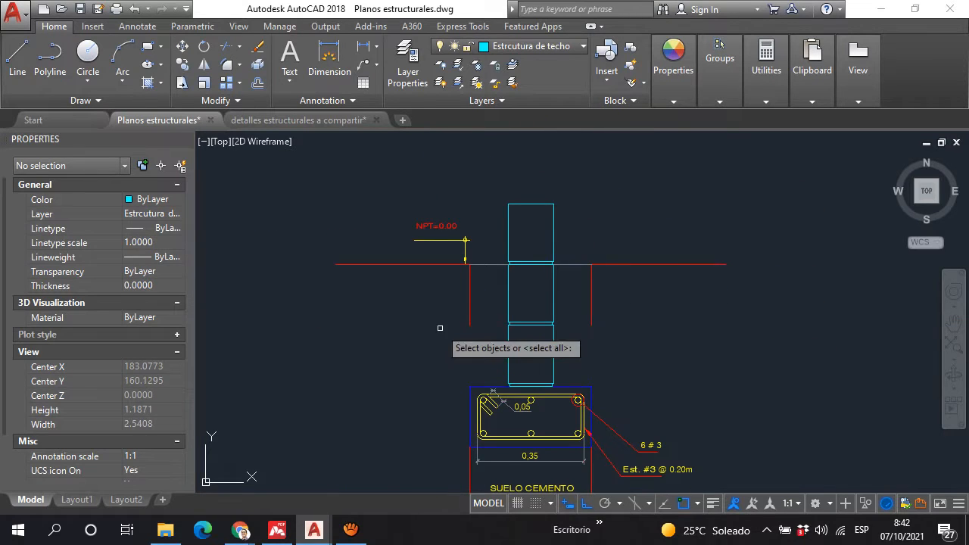
key("Return")
left_click(469, 323, "shift")
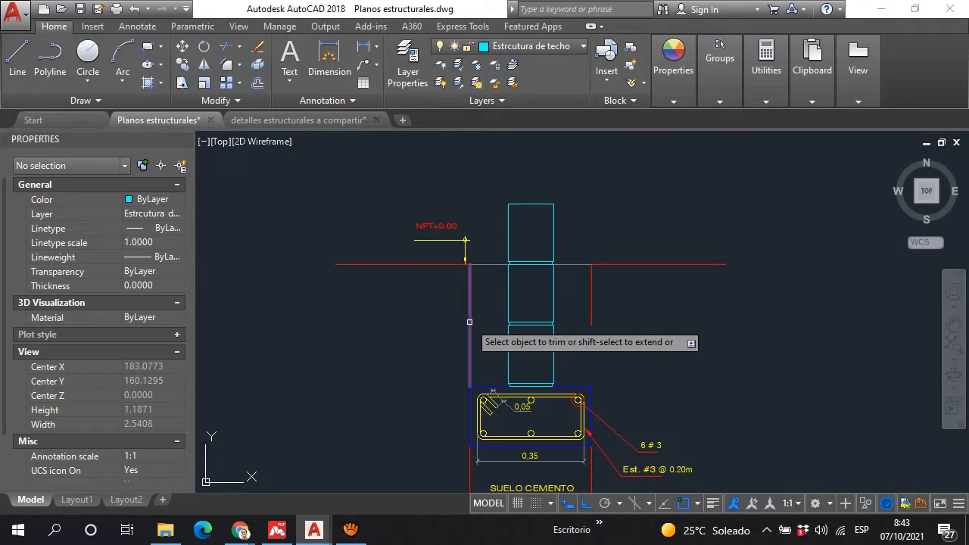
left_click(590, 326, "shift")
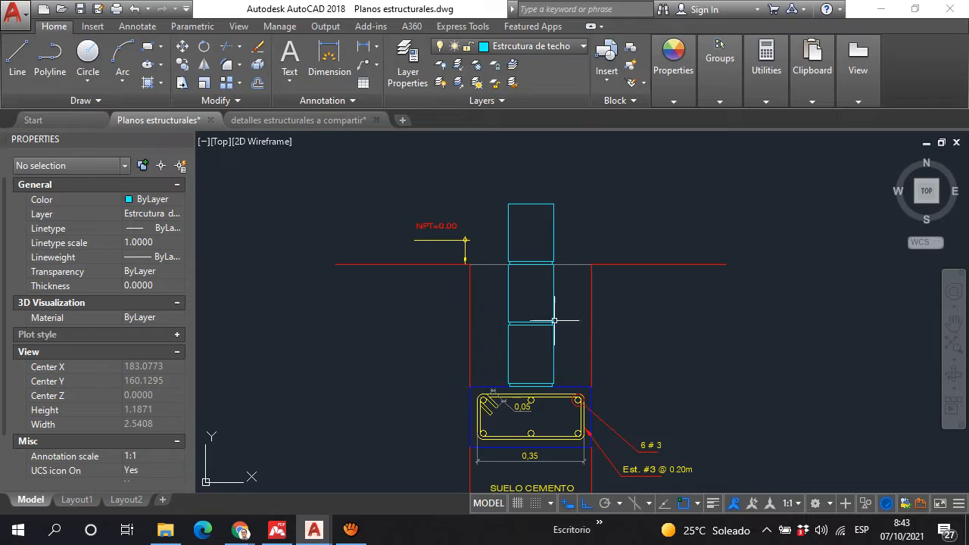
Step: Examine the modified detail's block courses, footing and two base layers, comparing them with the dimensioned original detail
scroll(558, 321, "down", 8)
scroll(546, 364, "up", 6)
scroll(558, 227, "up", 5)
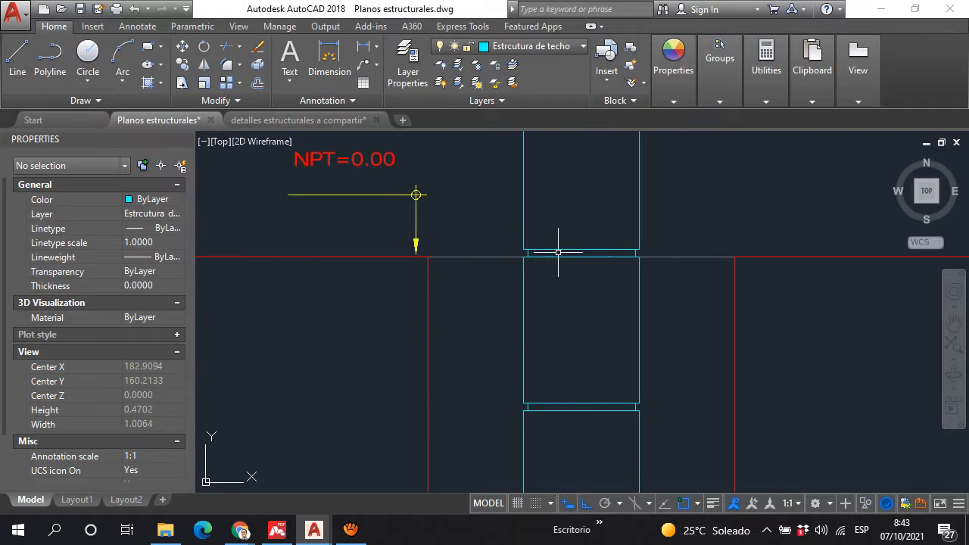
scroll(558, 253, "down", 5)
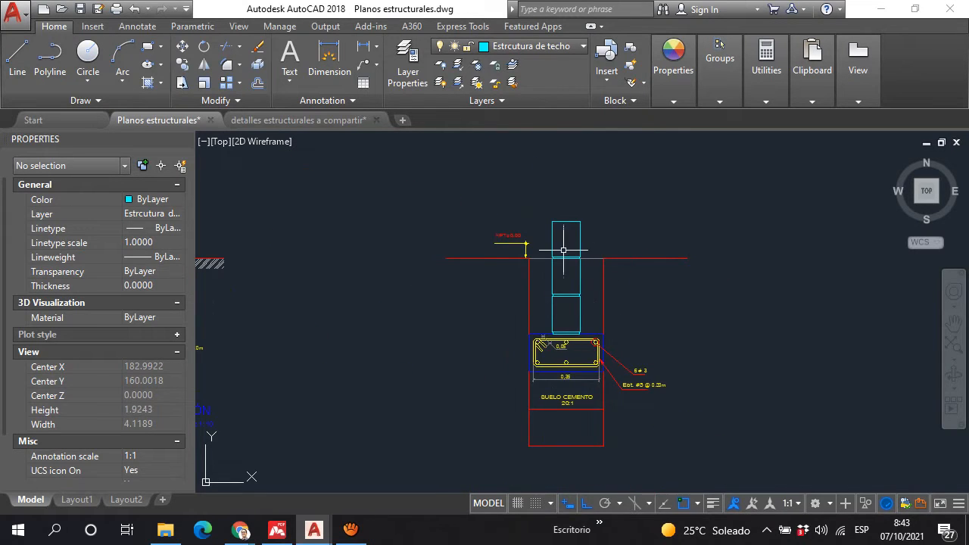
scroll(583, 312, "up", 4)
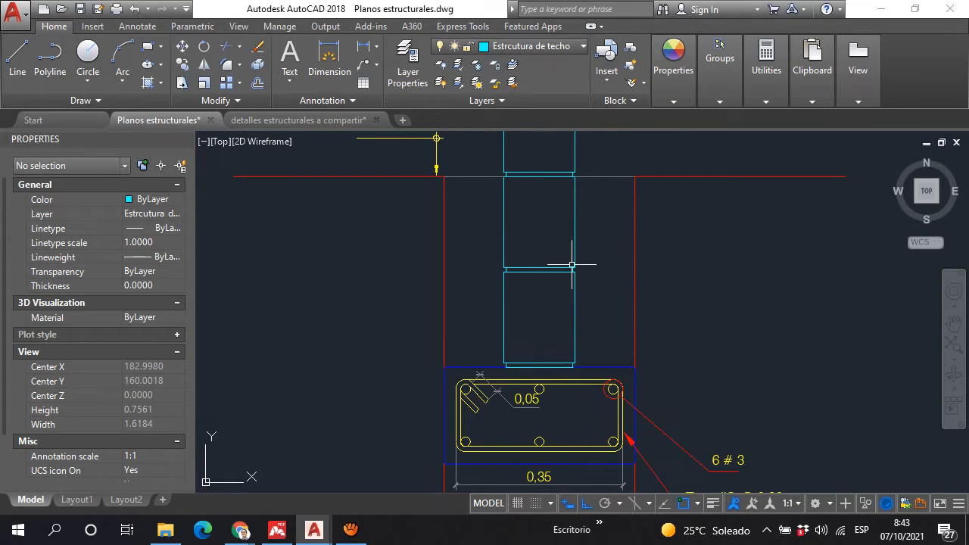
scroll(552, 270, "down", 4)
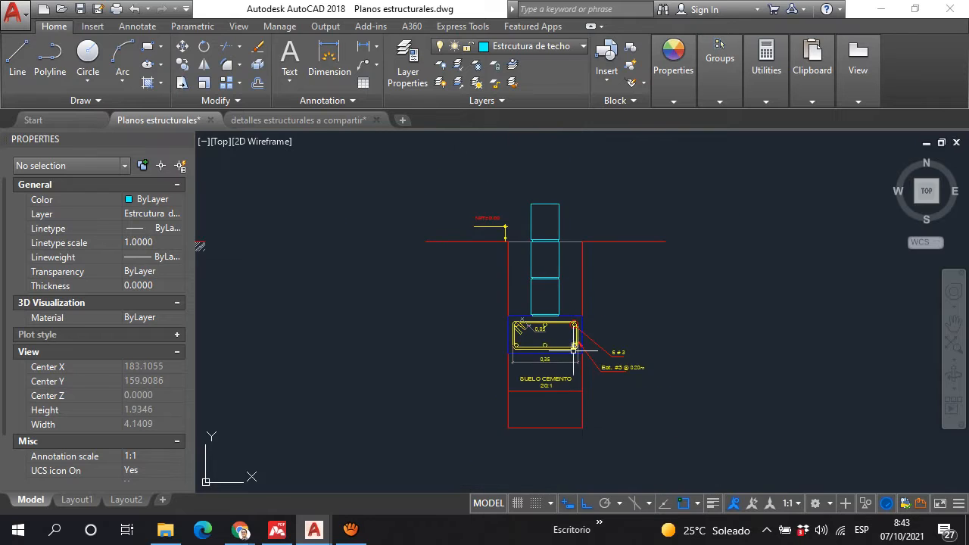
scroll(564, 332, "up", 4)
scroll(624, 277, "down", 5)
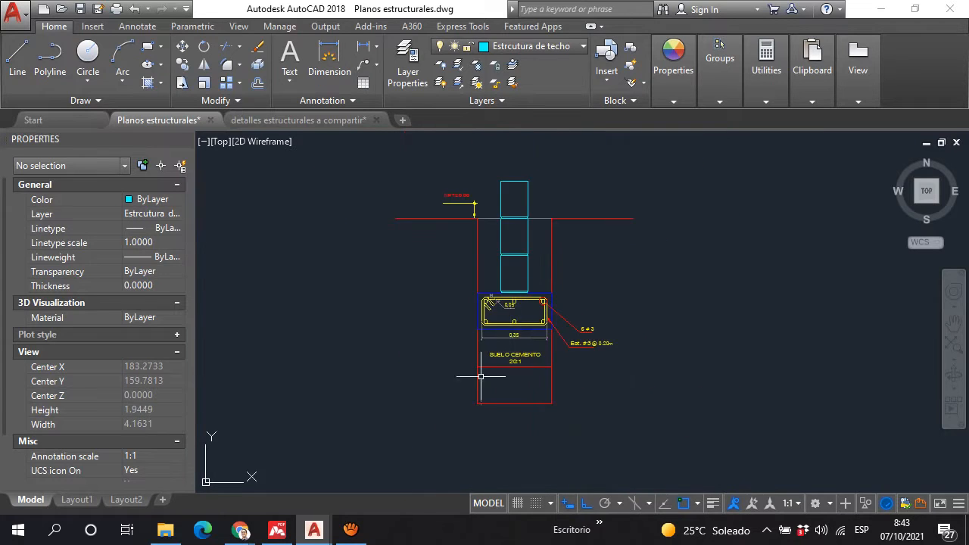
scroll(480, 326, "up", 3)
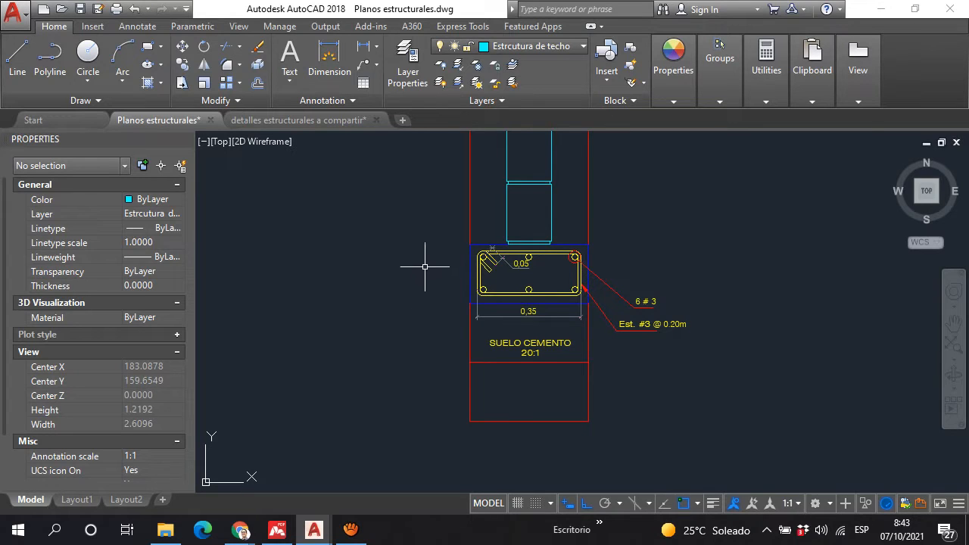
scroll(521, 372, "up", 2)
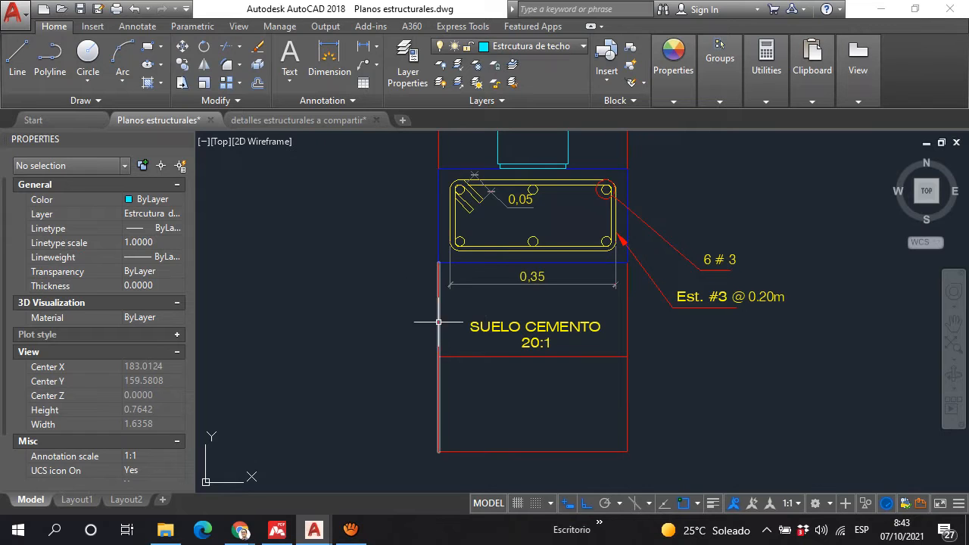
scroll(641, 302, "down", 6)
scroll(425, 268, "up", 5)
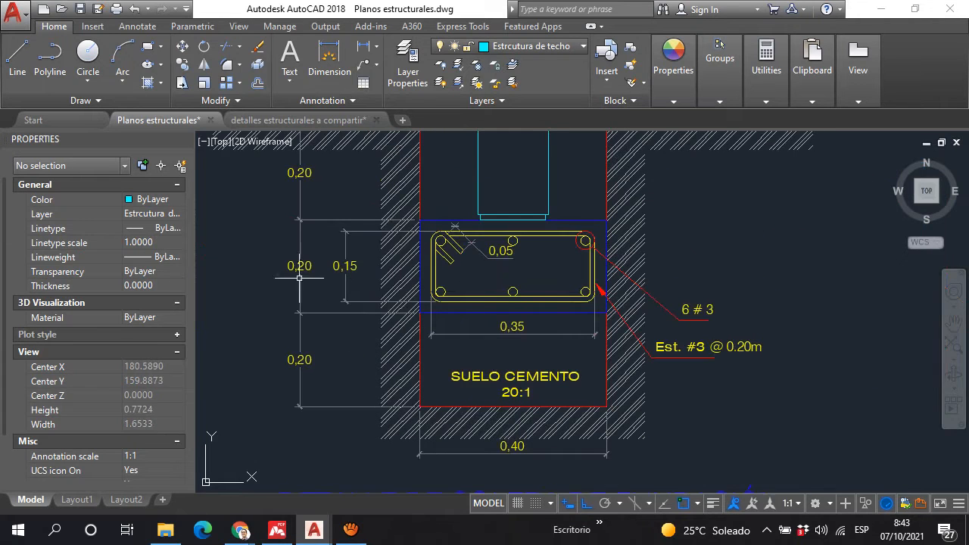
scroll(353, 269, "down", 7)
scroll(663, 318, "up", 8)
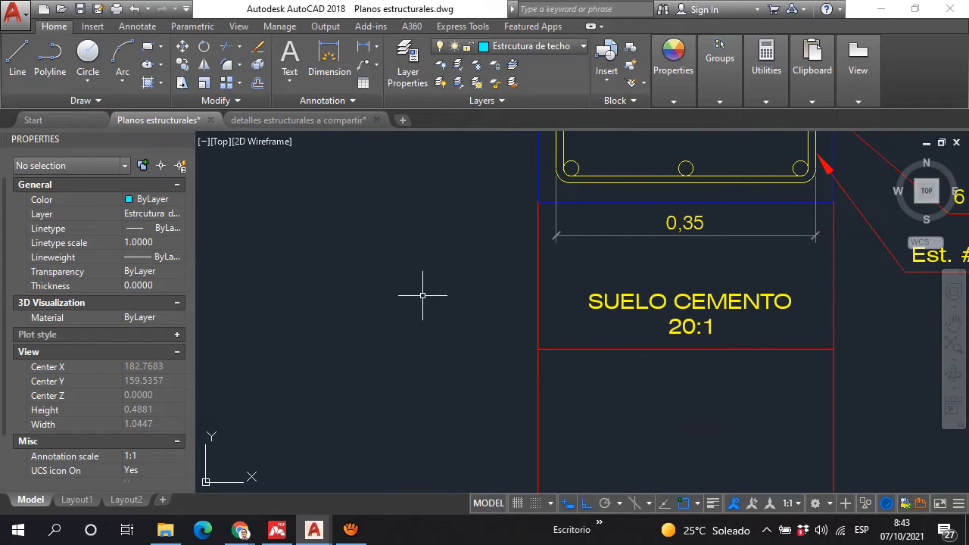
scroll(461, 288, "down", 5)
scroll(496, 307, "up", 5)
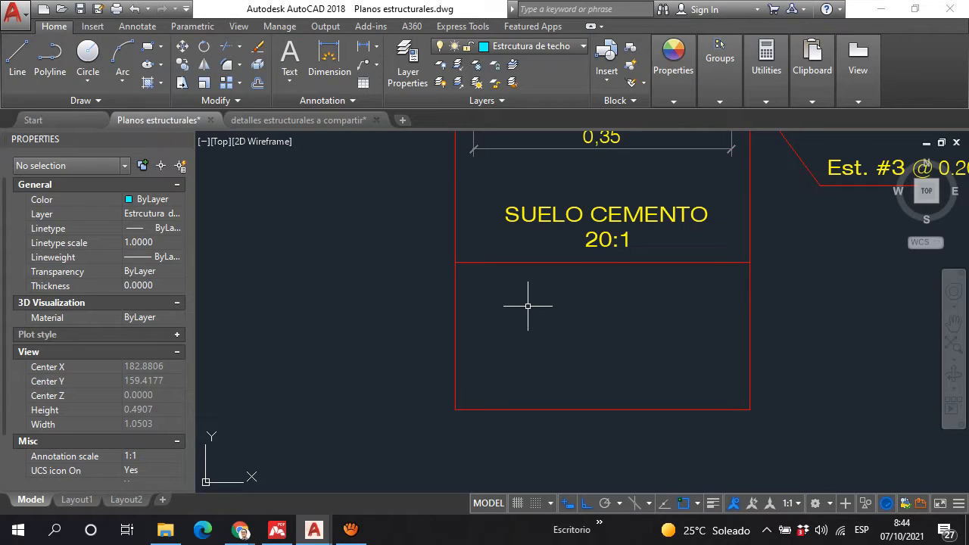
Step: Copy the "SUELO CEMENTO 20:1" label straight down into the empty layer below the soil-cement base
left_click(650, 244)
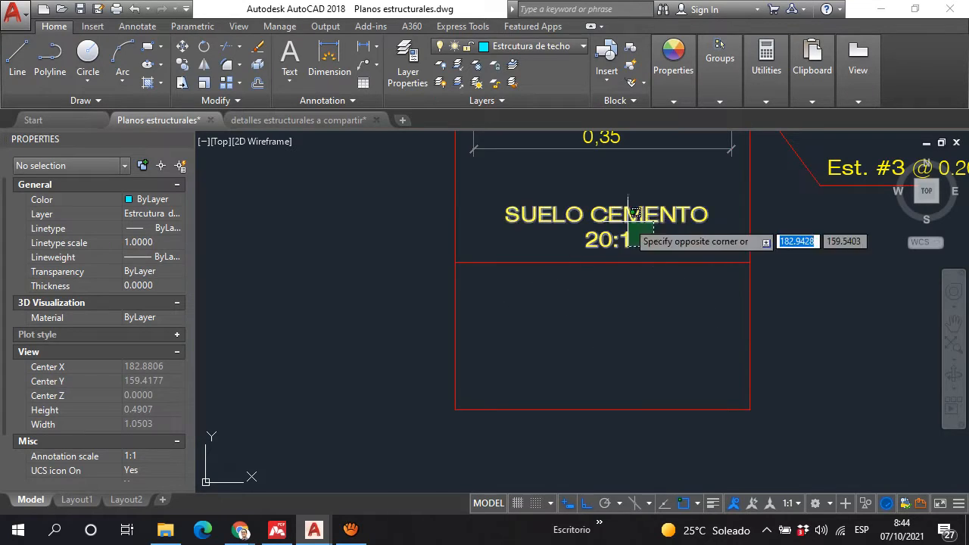
left_click(631, 215)
type("cp")
key("Return")
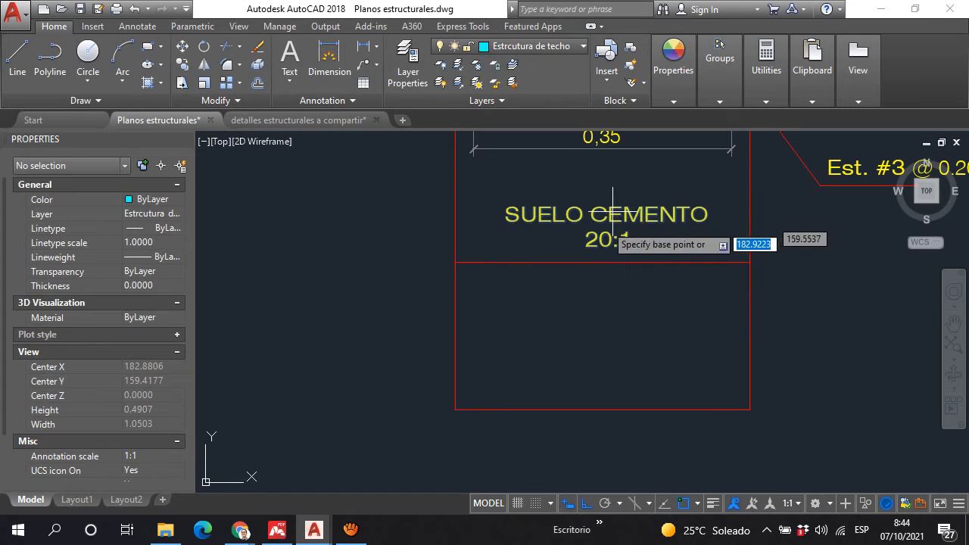
left_click(606, 221)
left_click(605, 333)
key("Escape")
Step: Replace the copied label's text in the lowest layer with "MATERIAL SELECTO COMPACTADO"
left_click(611, 323)
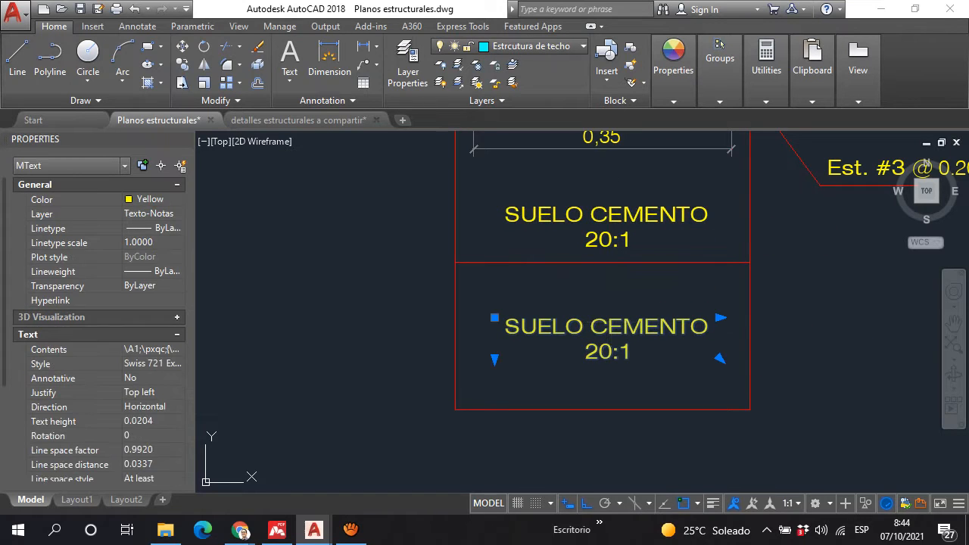
double_click(613, 327)
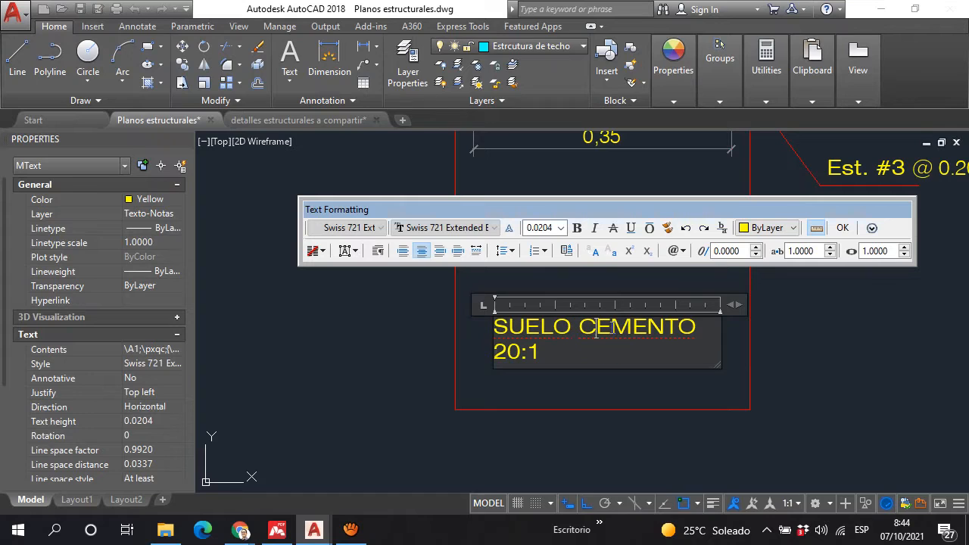
double_click(575, 359)
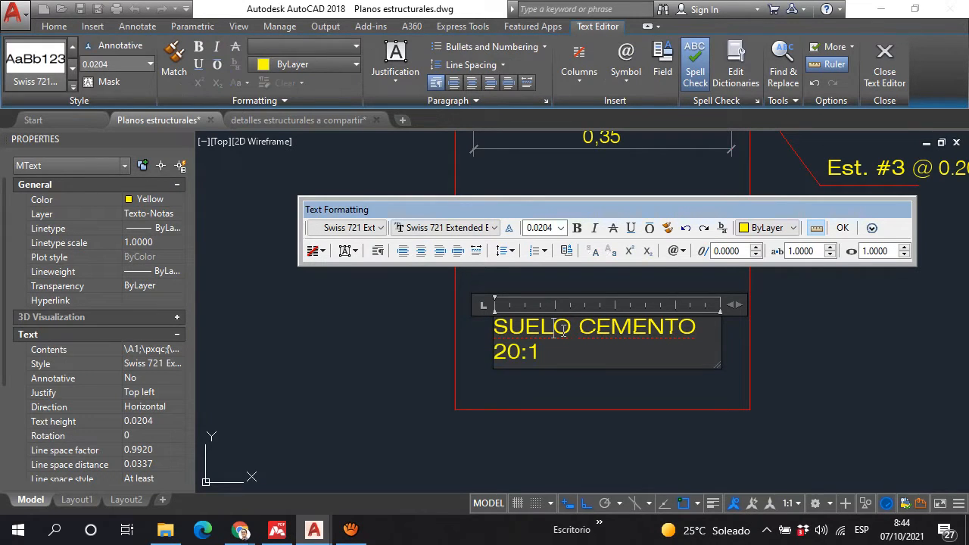
triple_click(564, 333)
key("Delete")
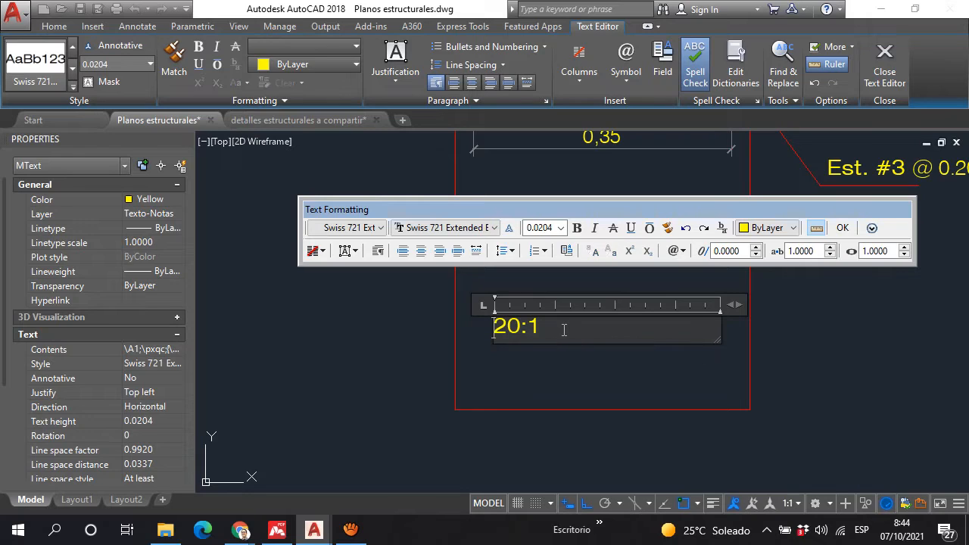
key("Delete")
key("Delete")
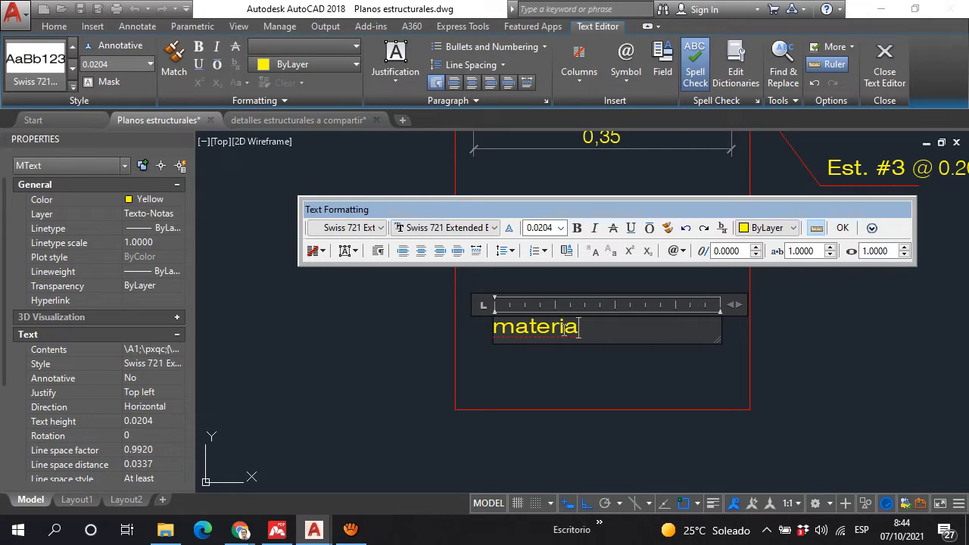
key("BackSpace")
key("BackSpace")
key("BackSpace")
key("BackSpace")
key("BackSpace")
key("BackSpace")
key("BackSpace")
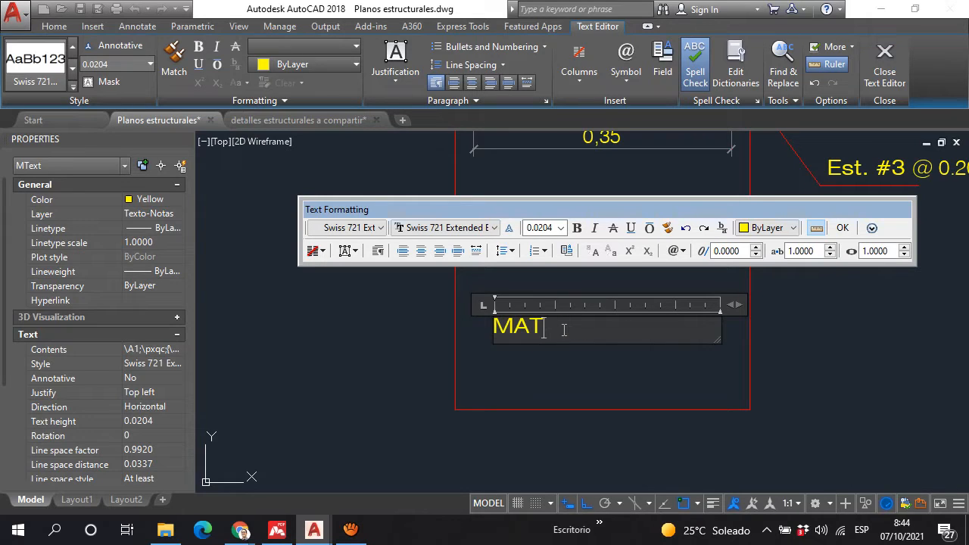
type("MATERIAL SELECT")
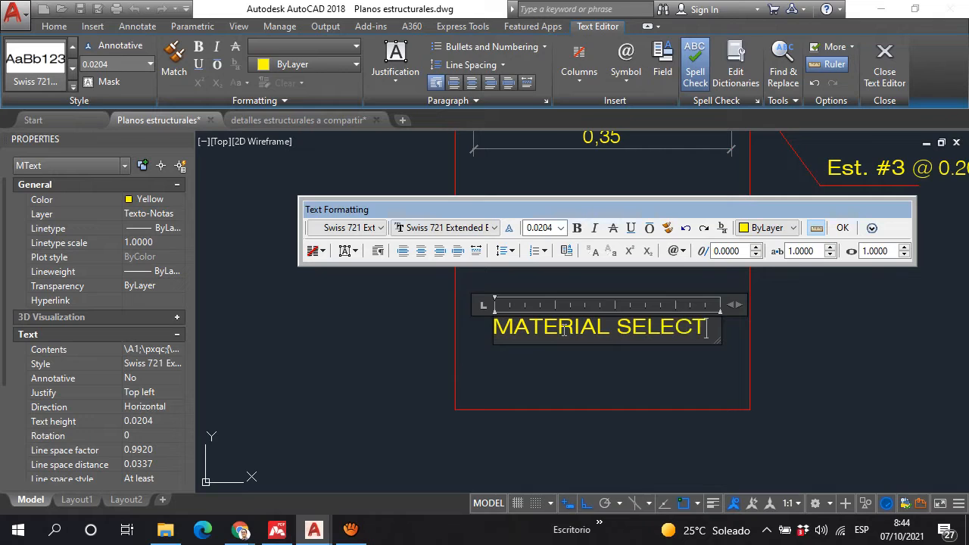
type("O")
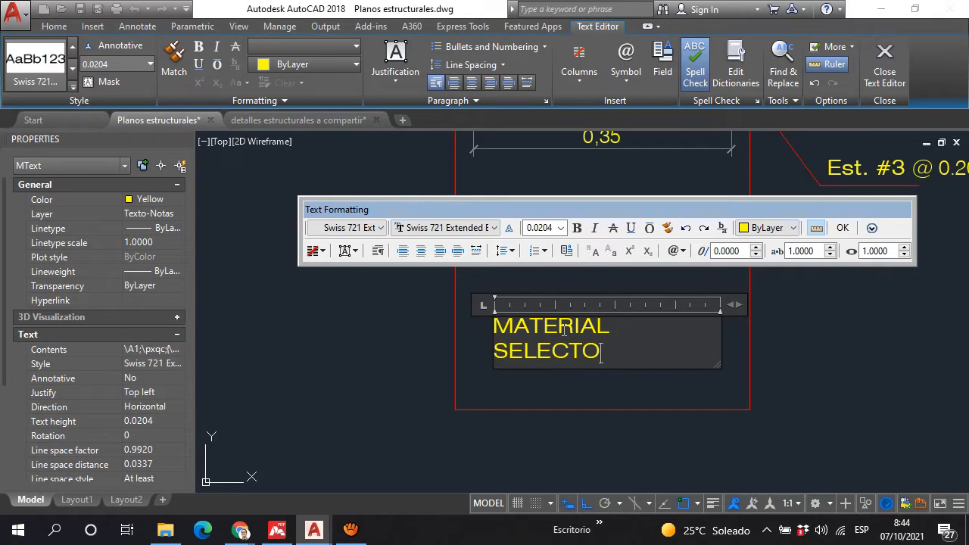
type(" COMPACTADO")
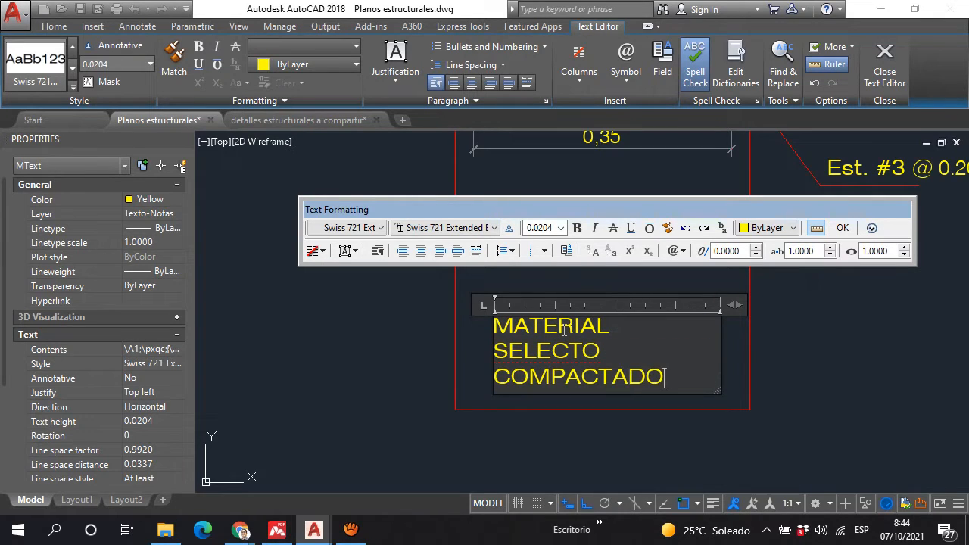
Step: Center all lines of the "MATERIAL SELECTO COMPACTADO" label and finish editing the text
left_click_drag(664, 377, 494, 318)
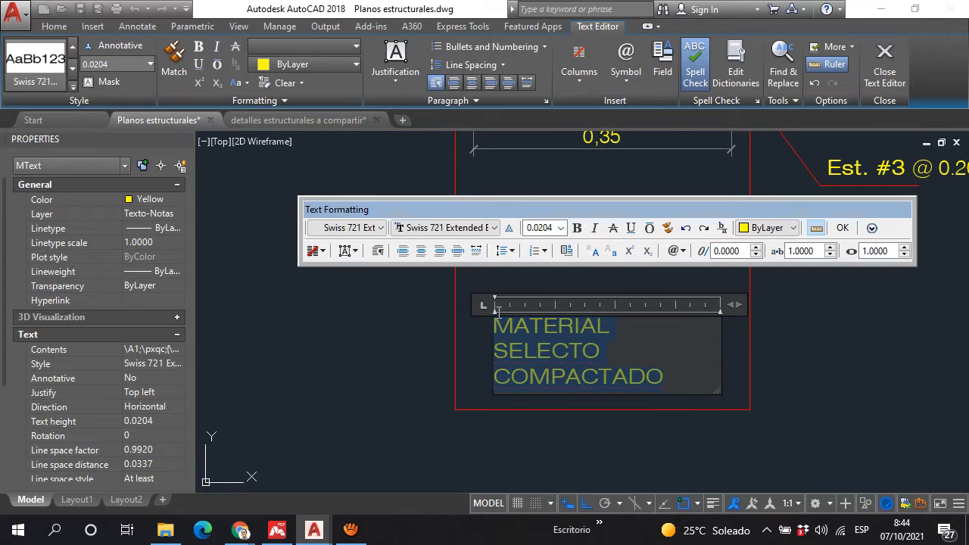
left_click(422, 250)
left_click(603, 449)
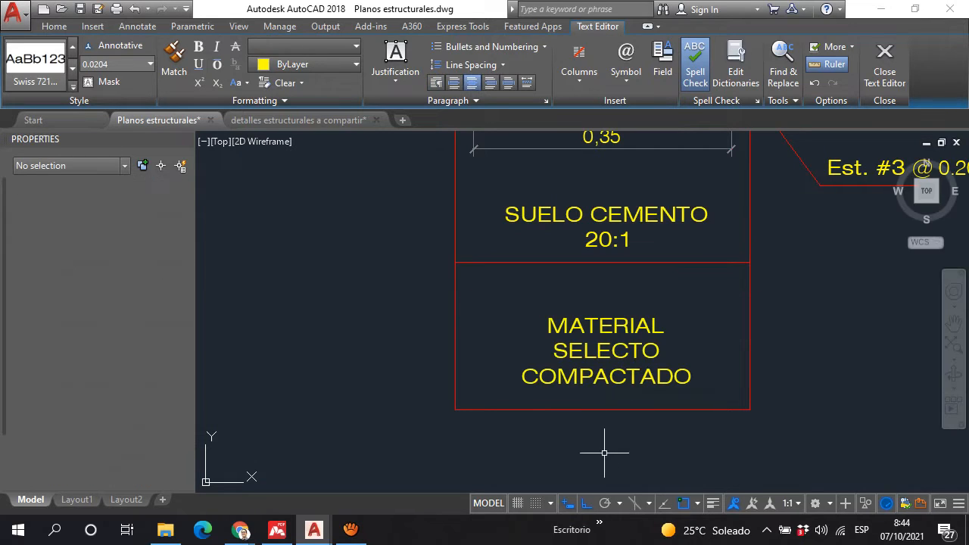
Step: Examine the compacted select material and soil-cement layers beneath the footing, comparing them with the base in the original detail
scroll(572, 284, "down", 5)
scroll(572, 284, "up", 4)
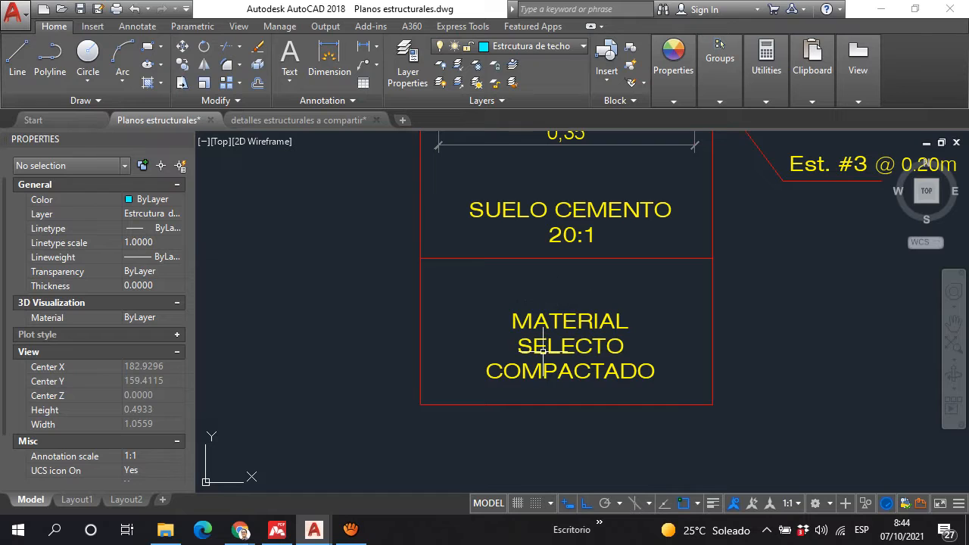
middle_click_drag(520, 171, 508, 256)
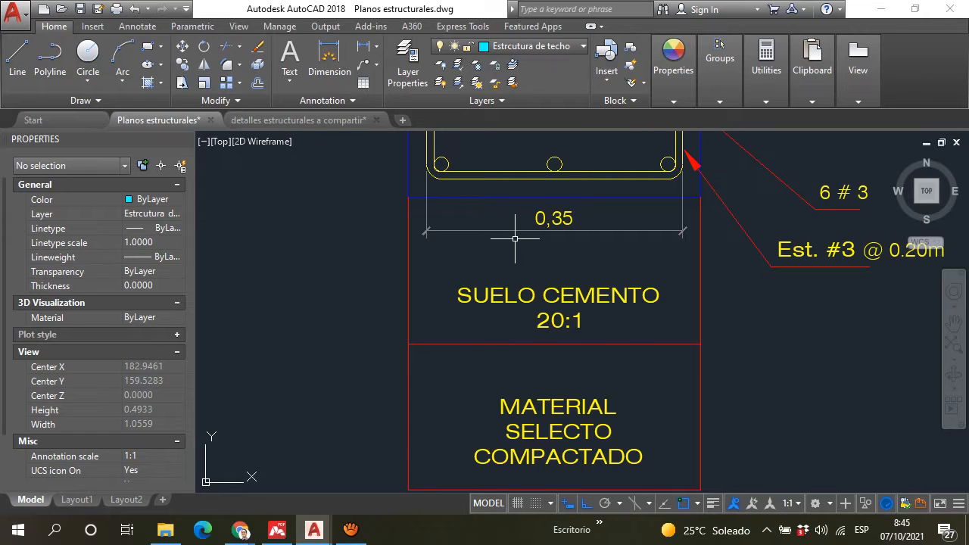
scroll(628, 253, "down", 5)
scroll(367, 231, "up", 4)
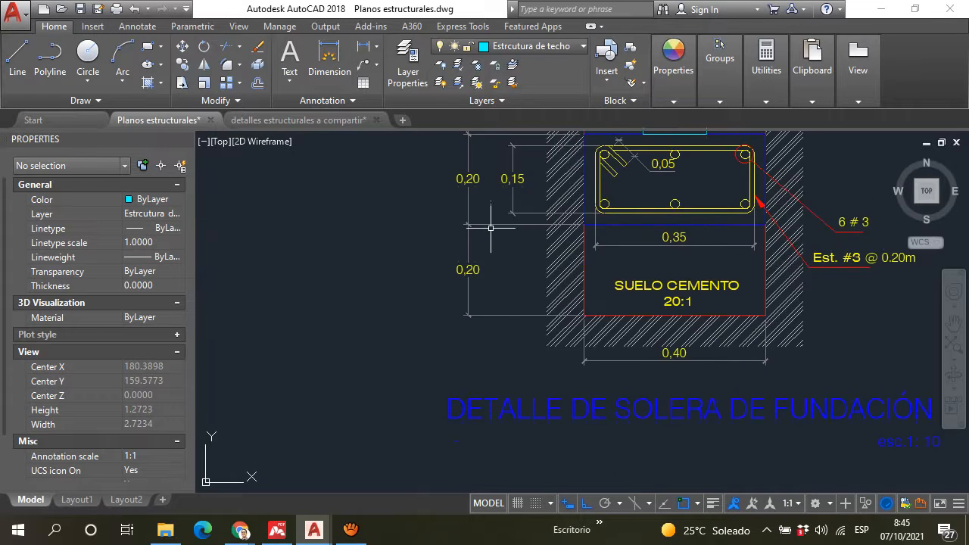
scroll(490, 227, "up", 1)
scroll(444, 288, "down", 5)
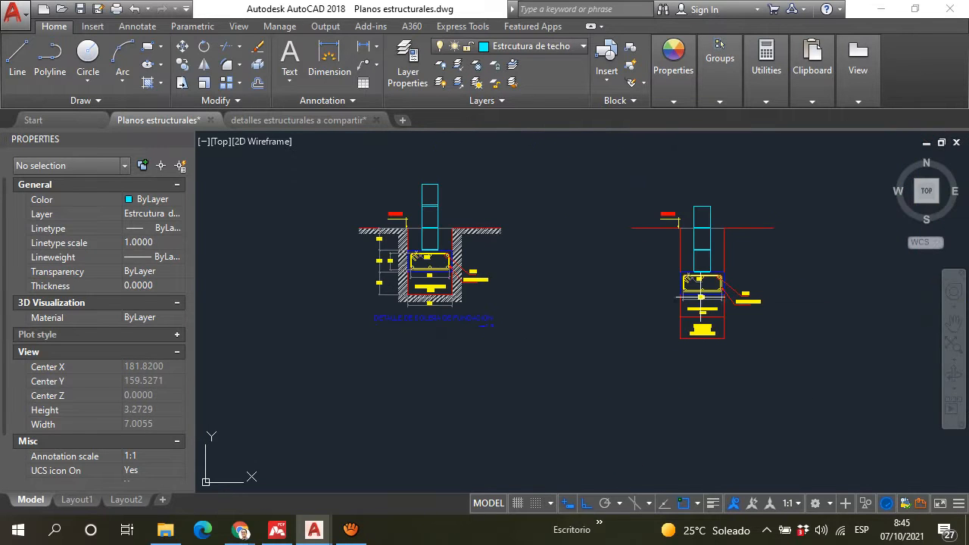
scroll(701, 297, "up", 7)
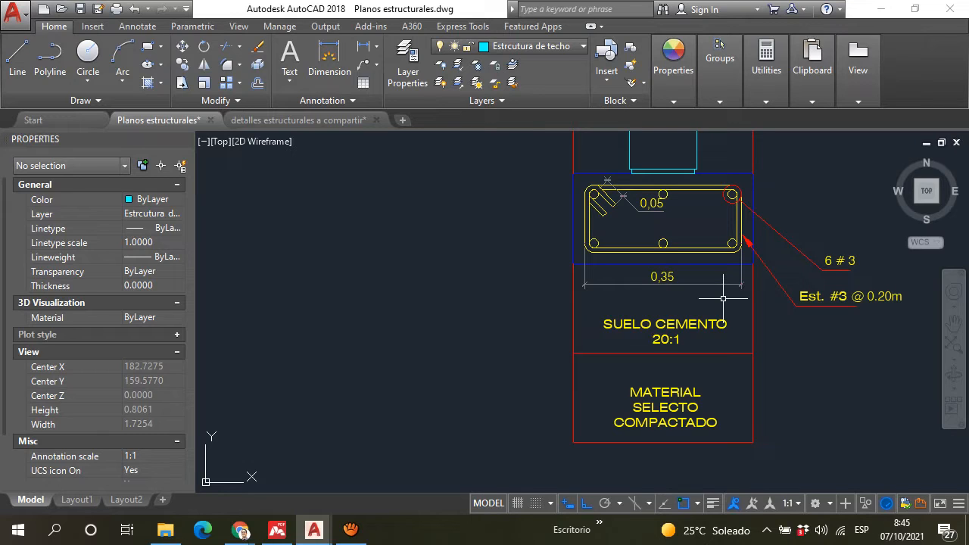
scroll(717, 299, "up", 4)
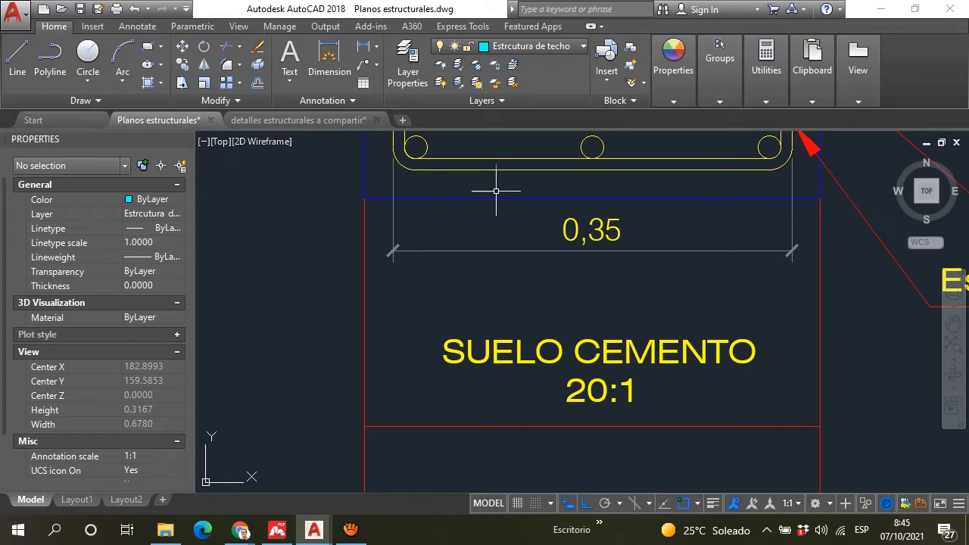
scroll(470, 303, "down", 4)
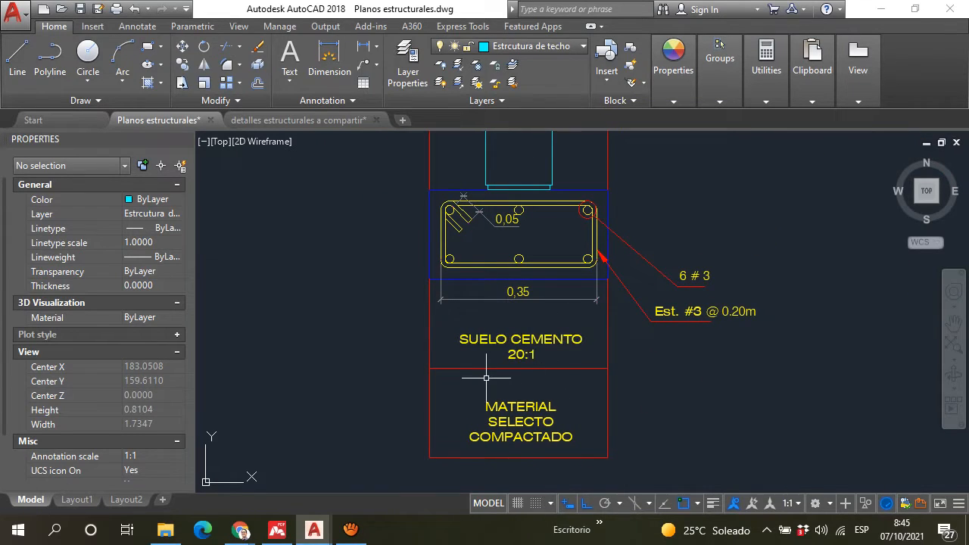
scroll(497, 339, "up", 2)
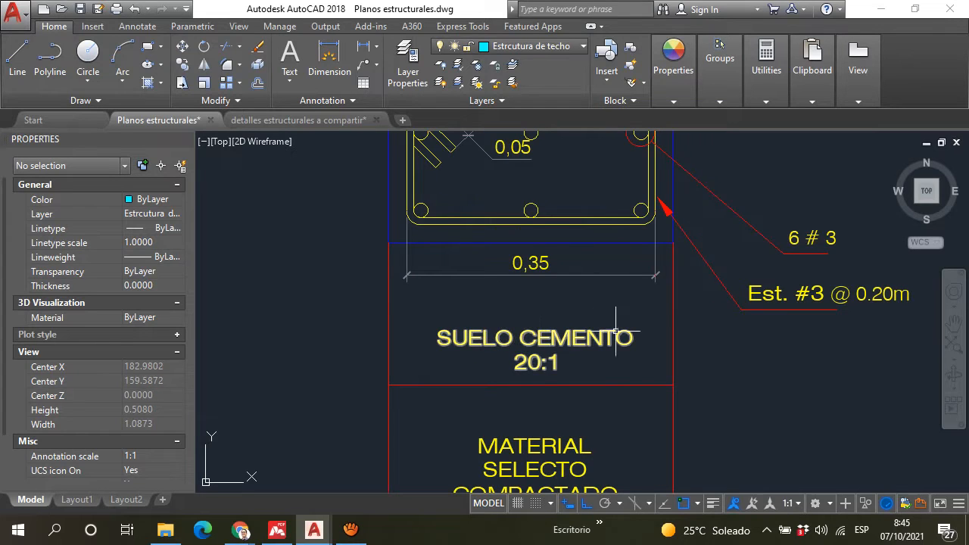
scroll(512, 355, "up", 2)
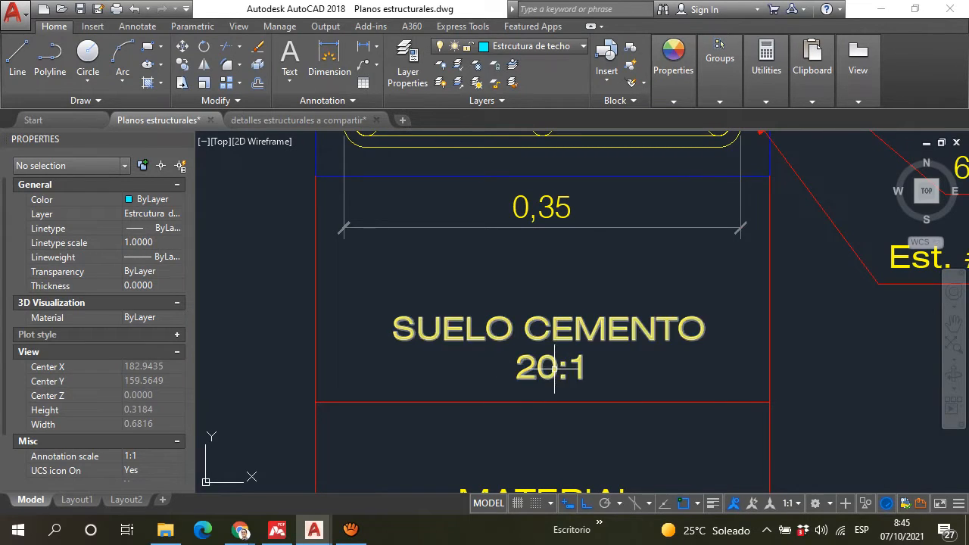
Step: Examine the "SUELO CEMENTO 20:1" layer between the footing and the compacted select material in the adapted detail
scroll(523, 321, "down", 2)
scroll(545, 348, "up", 4)
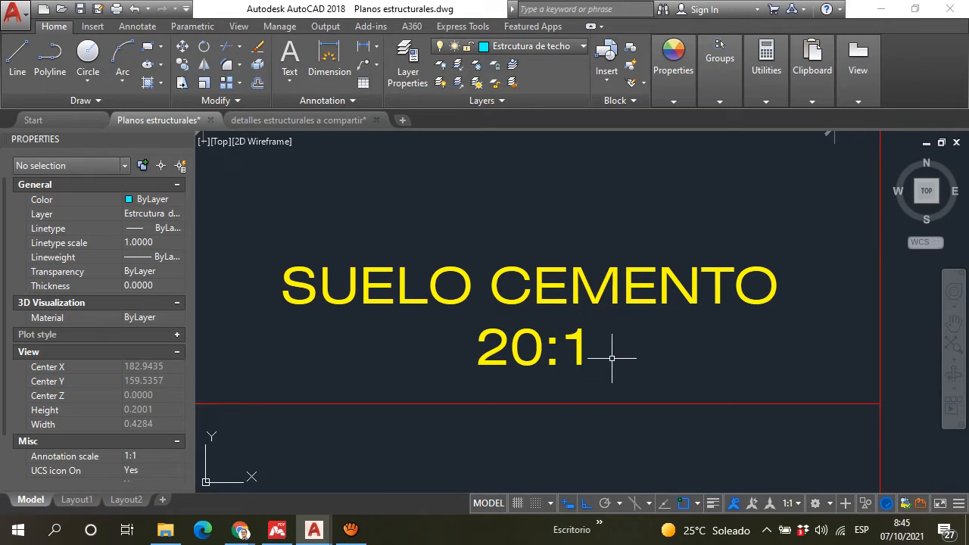
scroll(613, 357, "down", 4)
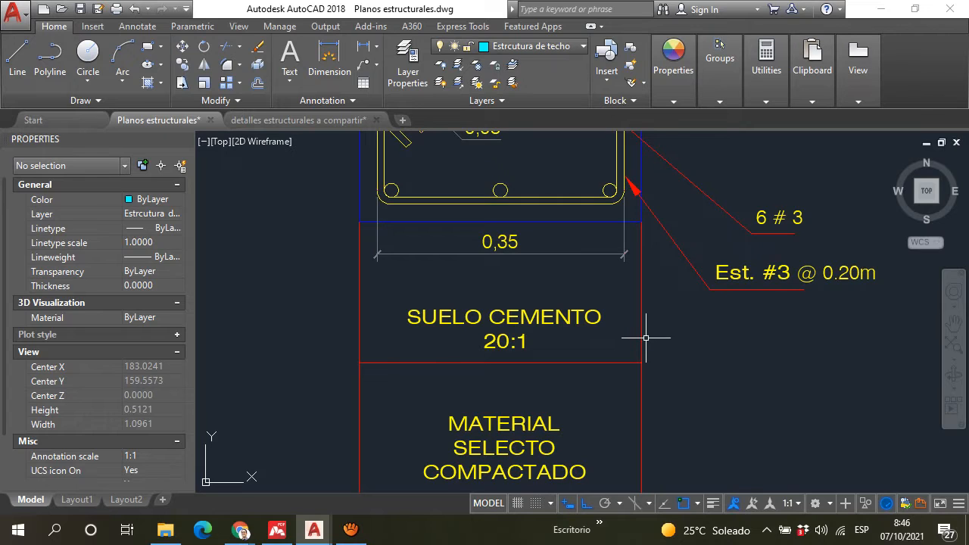
scroll(458, 341, "up", 2)
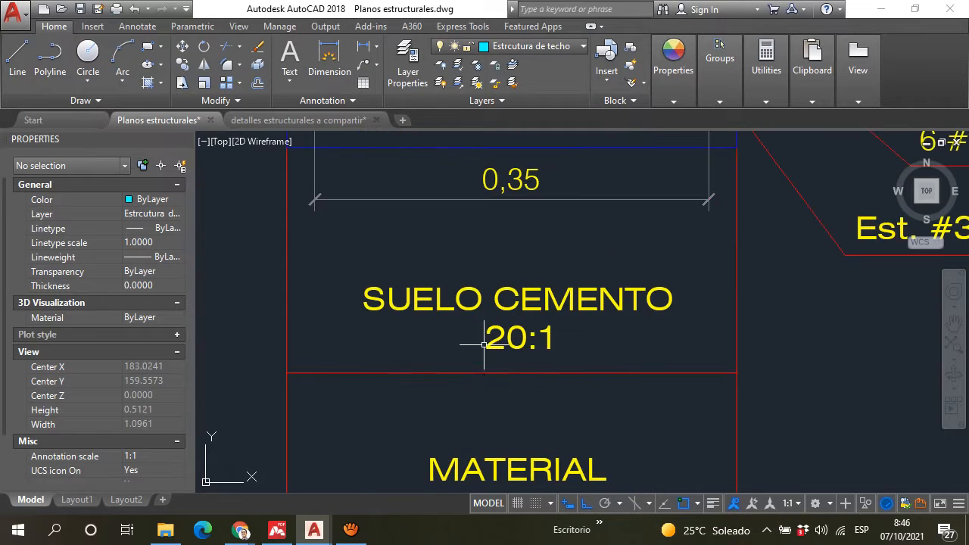
scroll(528, 331, "up", 2)
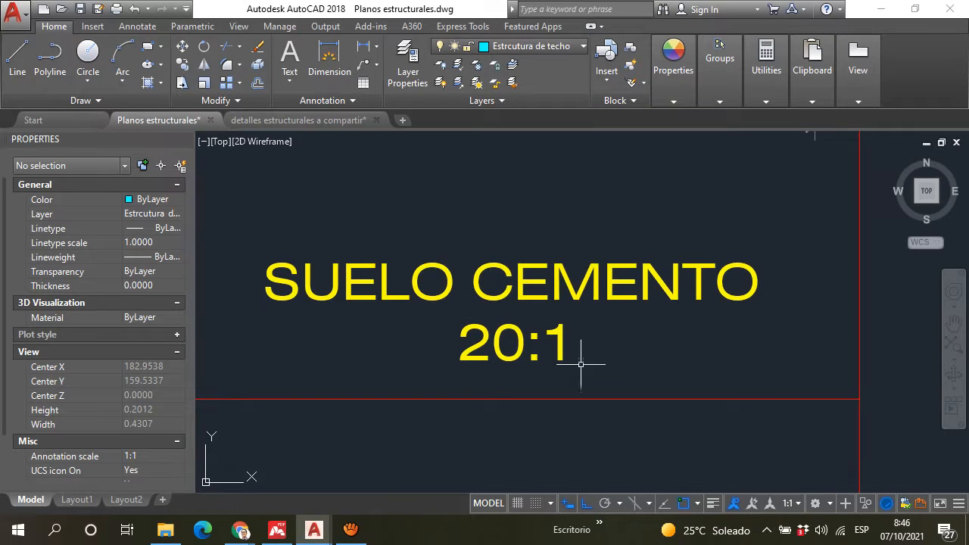
scroll(564, 343, "down", 2)
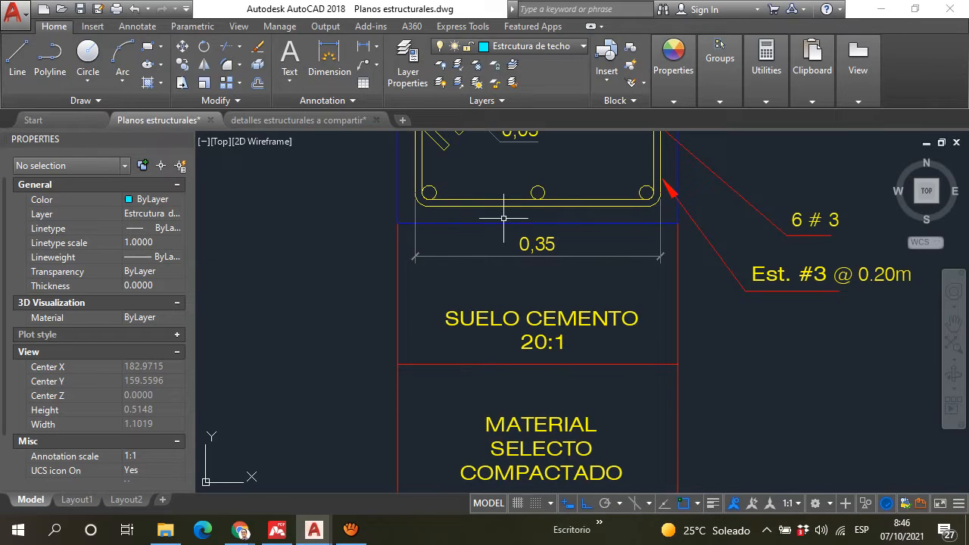
scroll(534, 296, "down", 3)
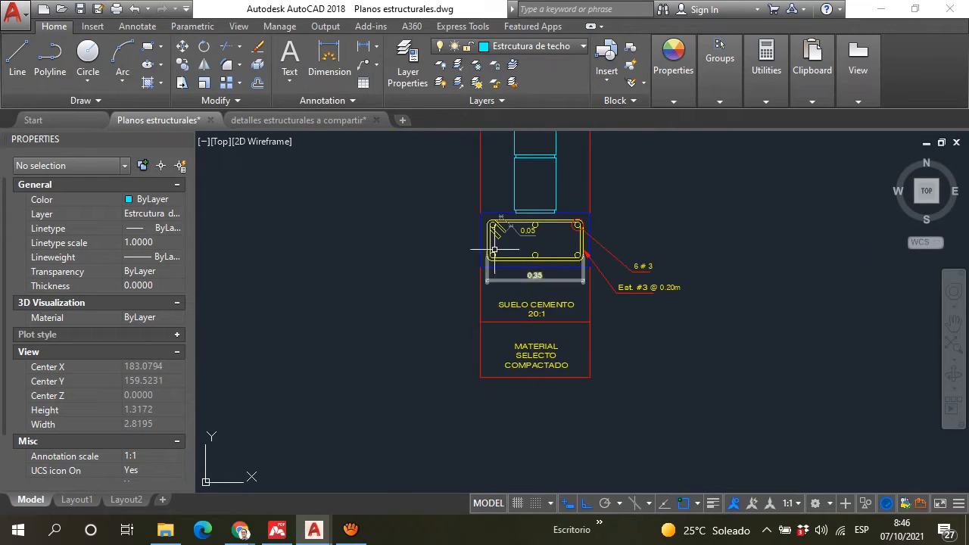
middle_click_drag(504, 279, 490, 331)
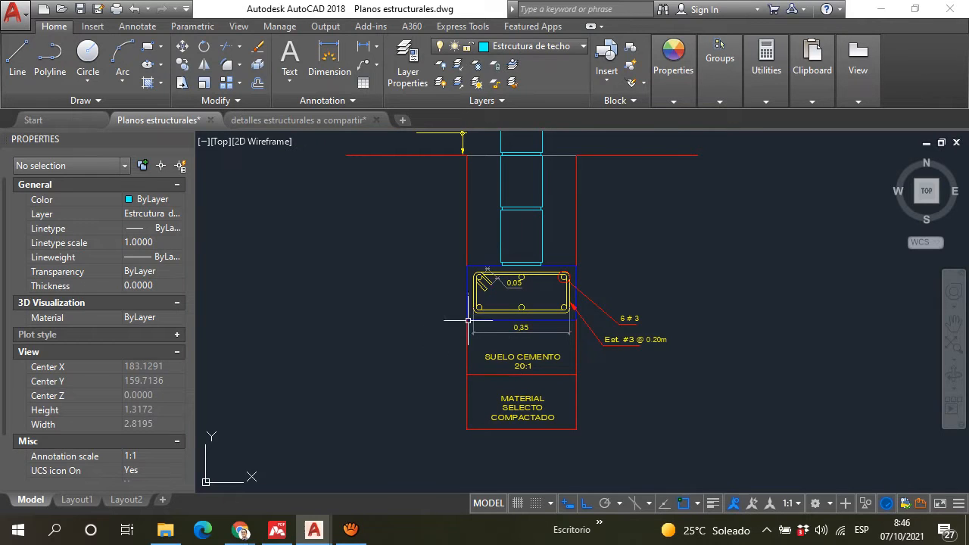
scroll(468, 320, "up", 4)
scroll(450, 401, "down", 4)
scroll(434, 282, "up", 1)
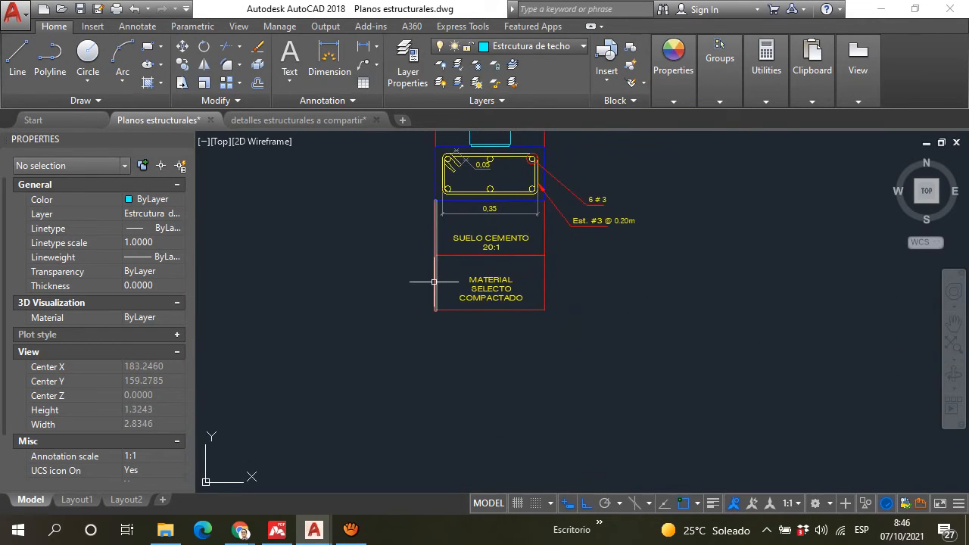
Step: Inspect the soil-cement base and its label beneath the footing in the original "DETALLE DE SOLERA DE FUNDACIÓN"
scroll(469, 247, "down", 4)
middle_click_drag(339, 237, 538, 260)
scroll(404, 261, "up", 4)
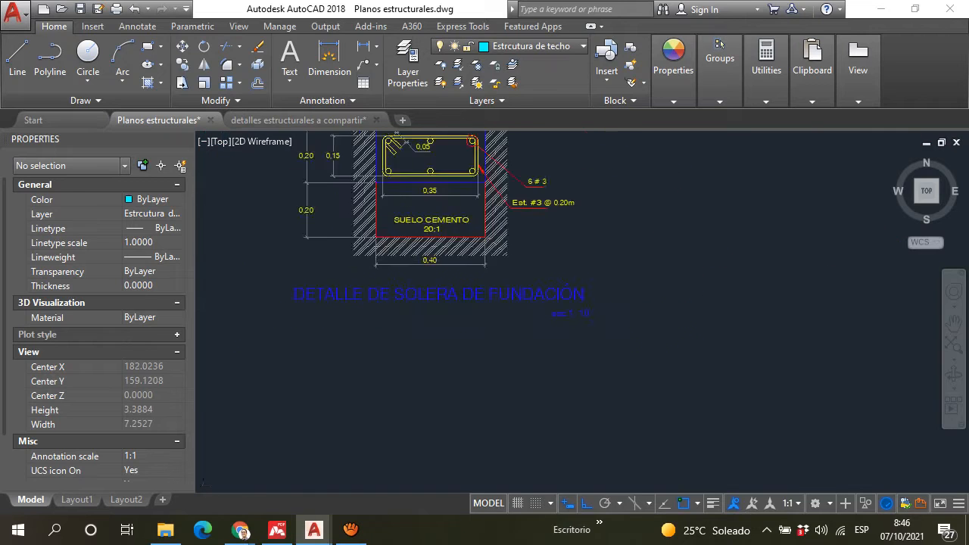
scroll(379, 238, "up", 1)
scroll(644, 260, "down", 5)
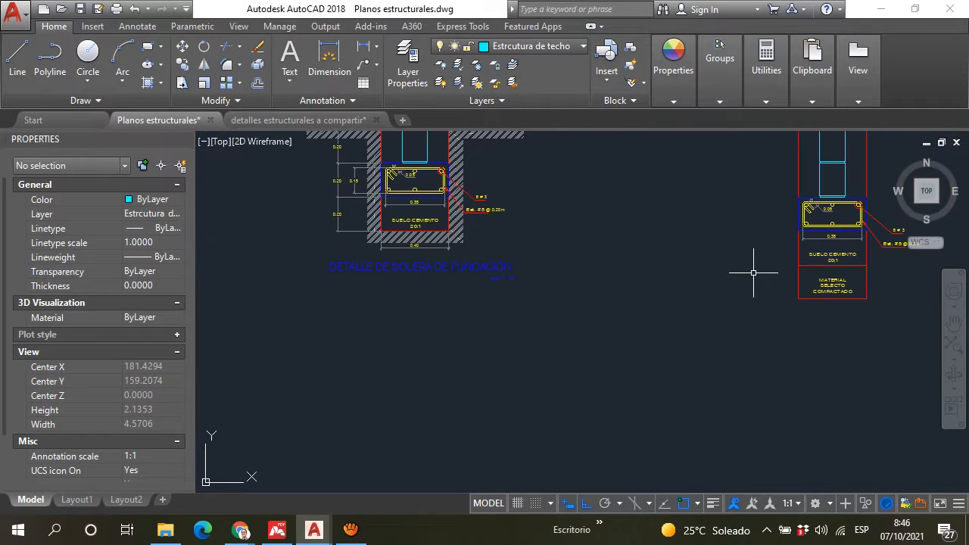
scroll(360, 222, "up", 5)
scroll(389, 206, "down", 3)
middle_click_drag(395, 174, 381, 262)
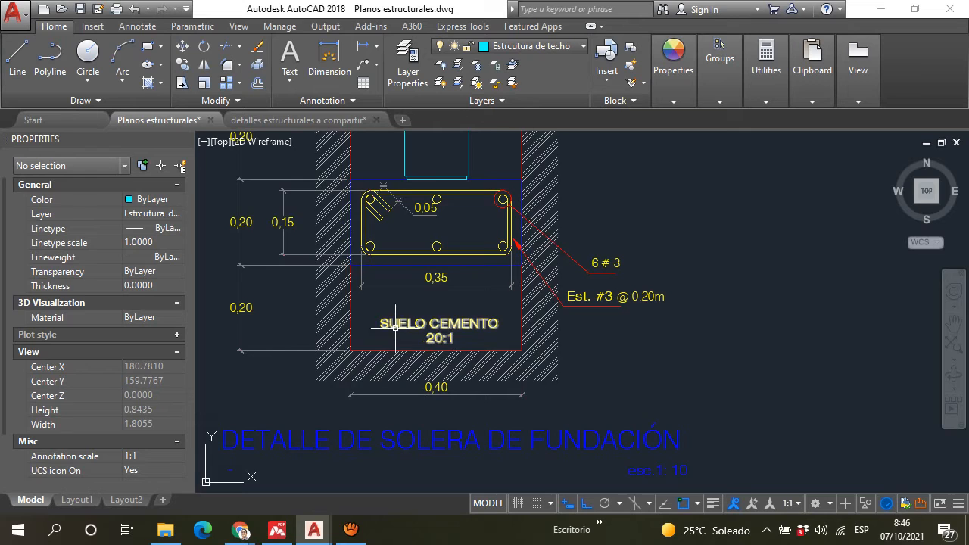
scroll(400, 323, "up", 2)
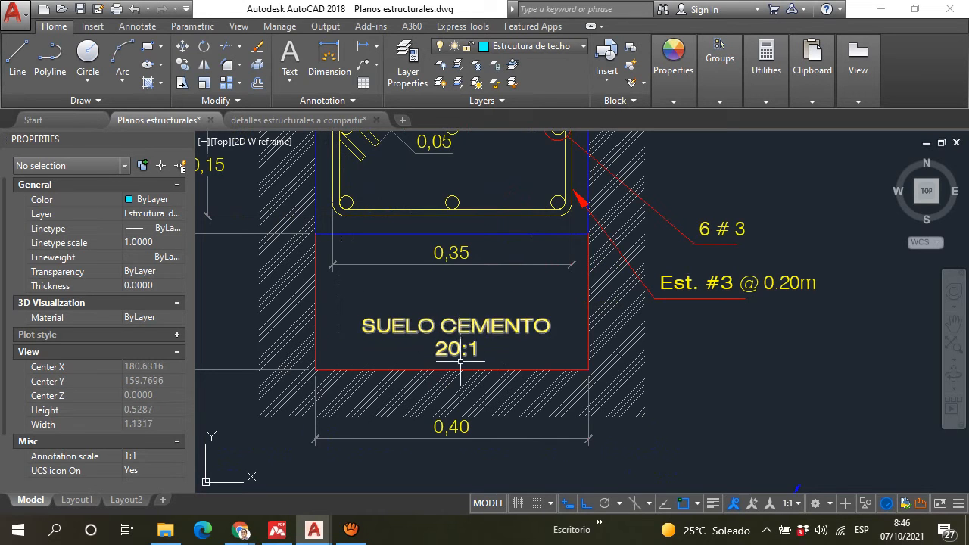
Step: Review the adapted detail from the compacted select material up through the soil-cement, reinforced footing and block wall
scroll(439, 334, "down", 8)
scroll(721, 365, "up", 4)
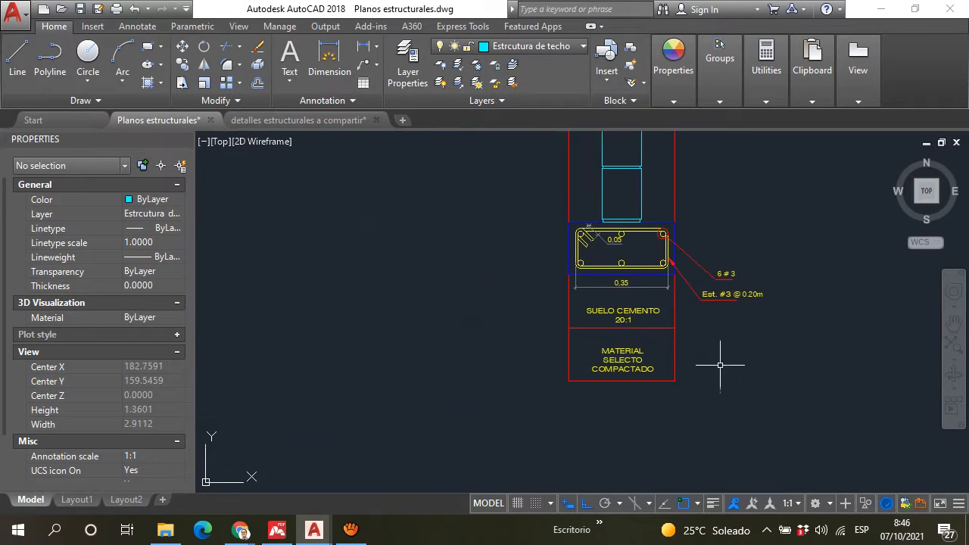
scroll(646, 358, "up", 6)
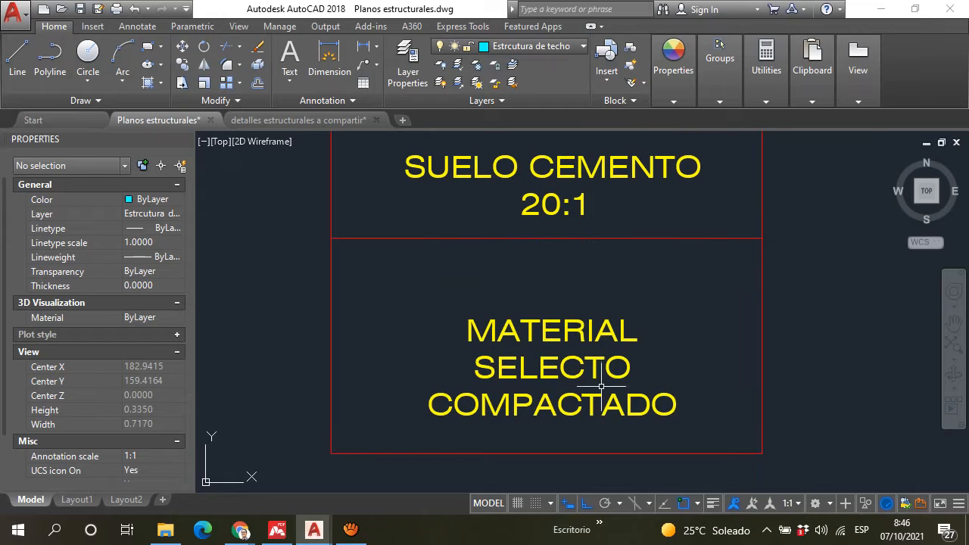
scroll(602, 388, "down", 4)
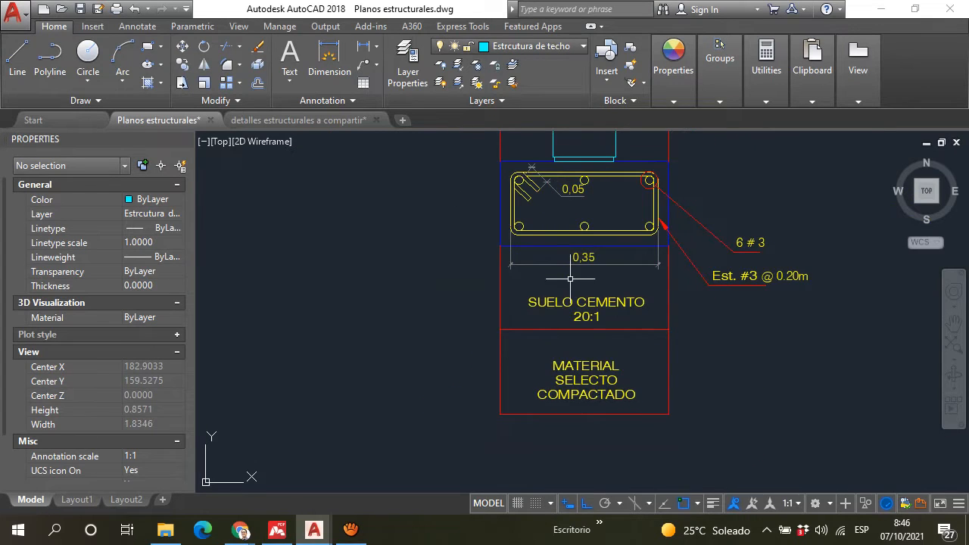
middle_click_drag(570, 278, 545, 361)
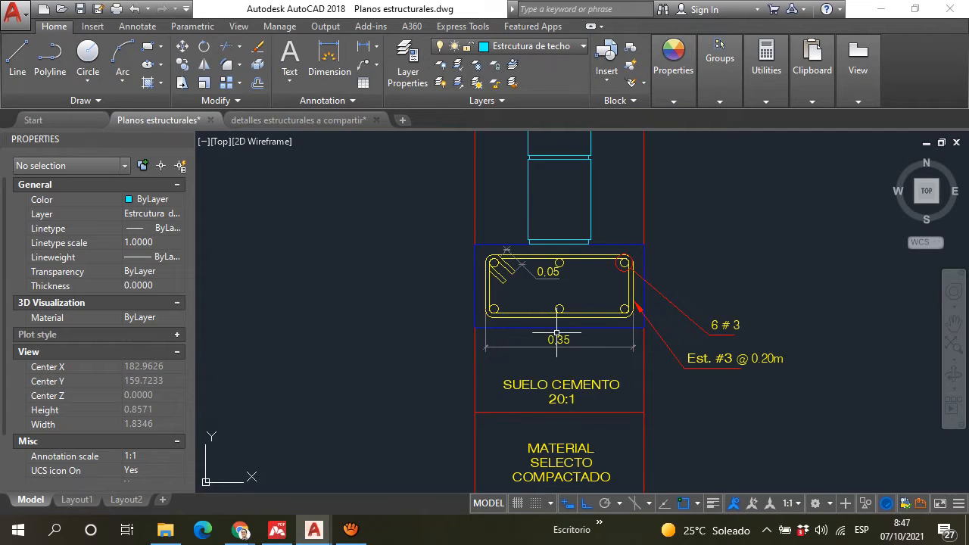
scroll(563, 365, "down", 2)
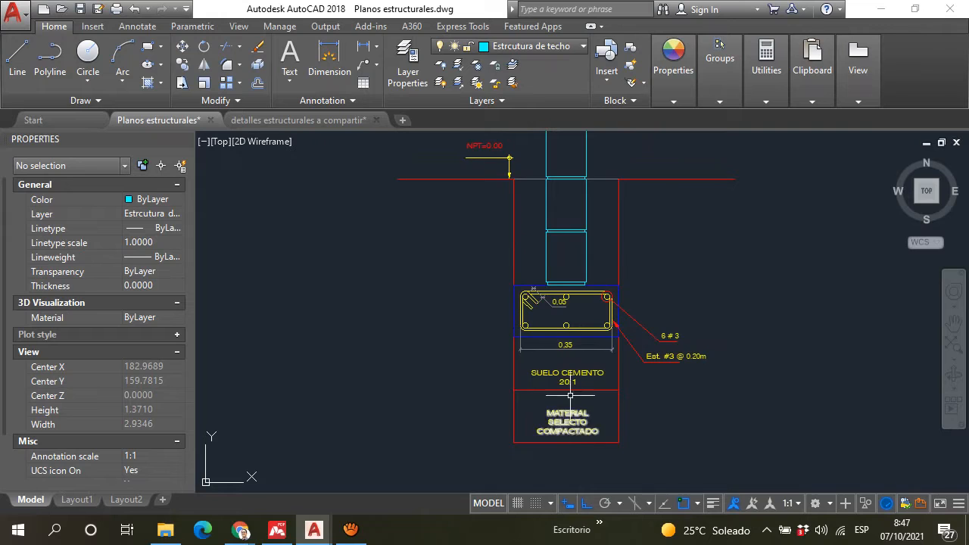
scroll(580, 413, "up", 4)
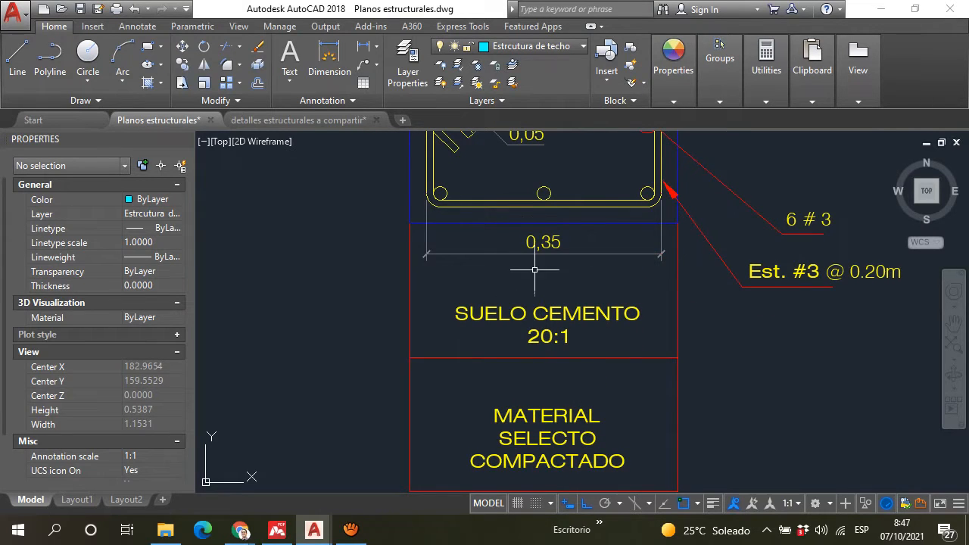
scroll(540, 265, "down", 2)
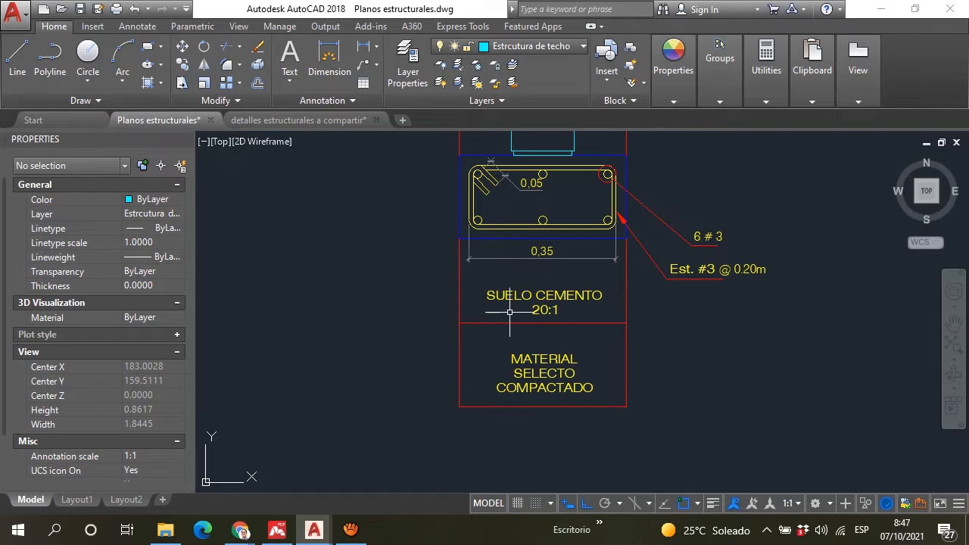
scroll(521, 337, "up", 2)
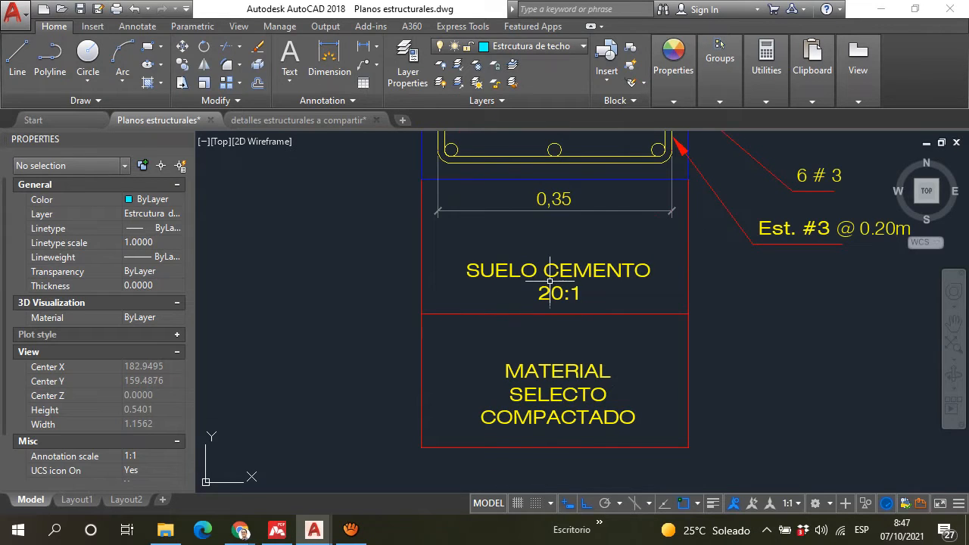
middle_click_drag(549, 290, 516, 484)
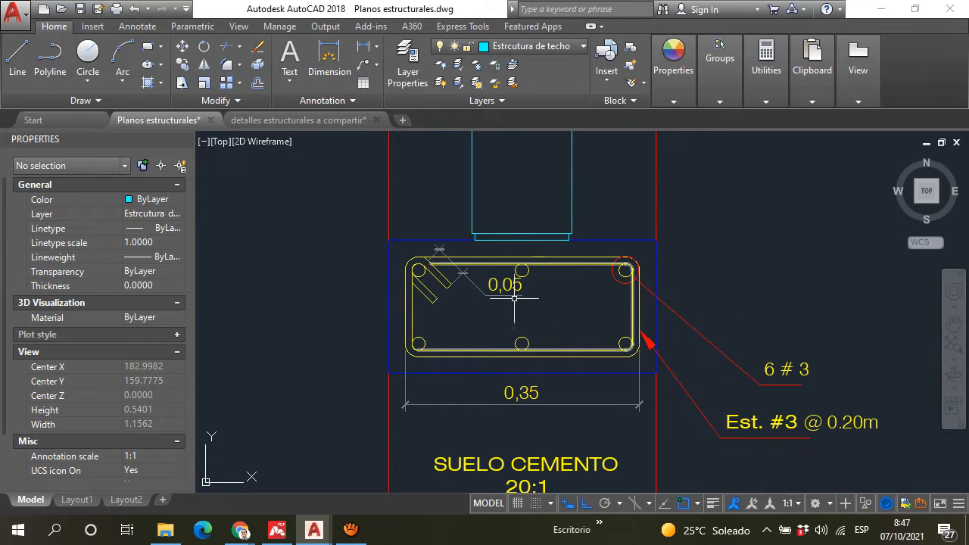
scroll(500, 394, "down", 4)
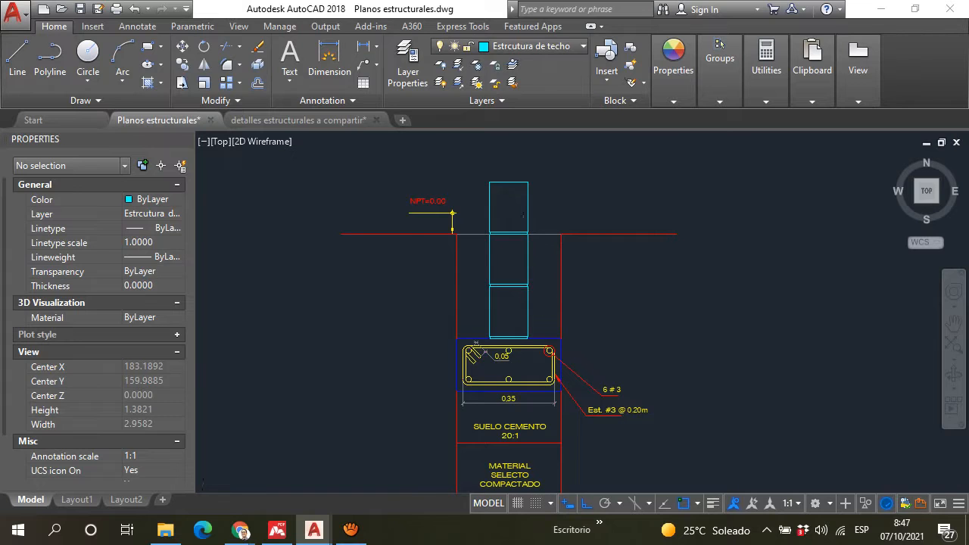
Step: Review the original foundation detail's floor level, depth dimensions, footing reinforcement and soil-cement base
scroll(473, 352, "down", 4)
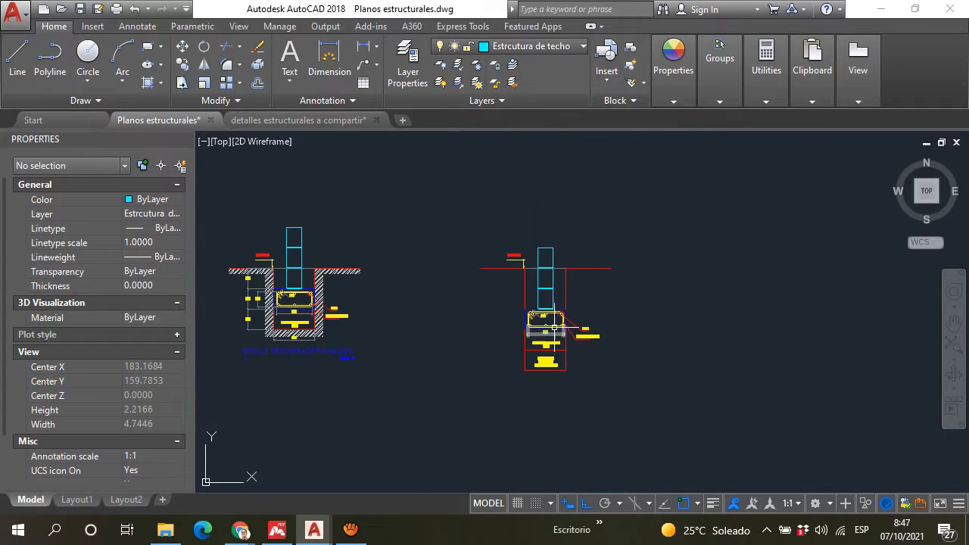
scroll(290, 314, "up", 4)
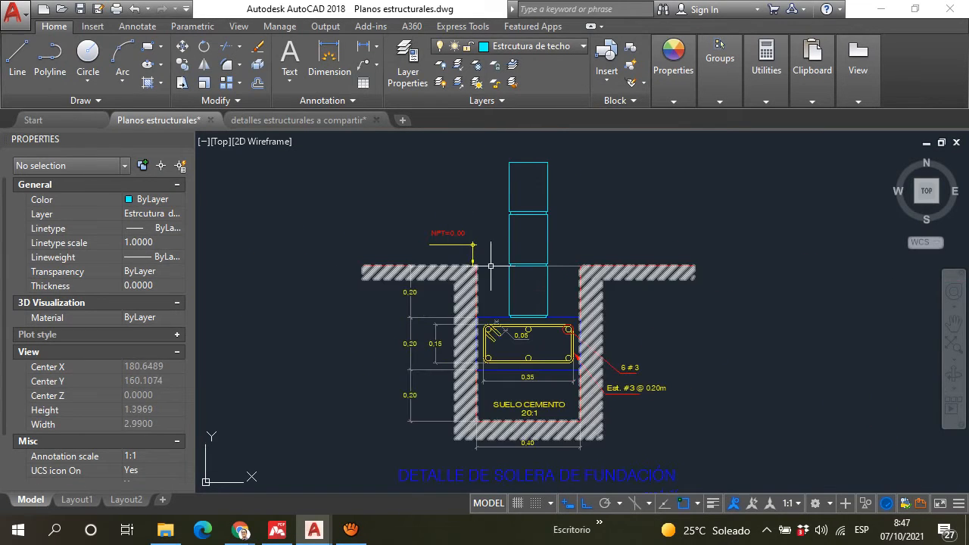
scroll(530, 268, "up", 2)
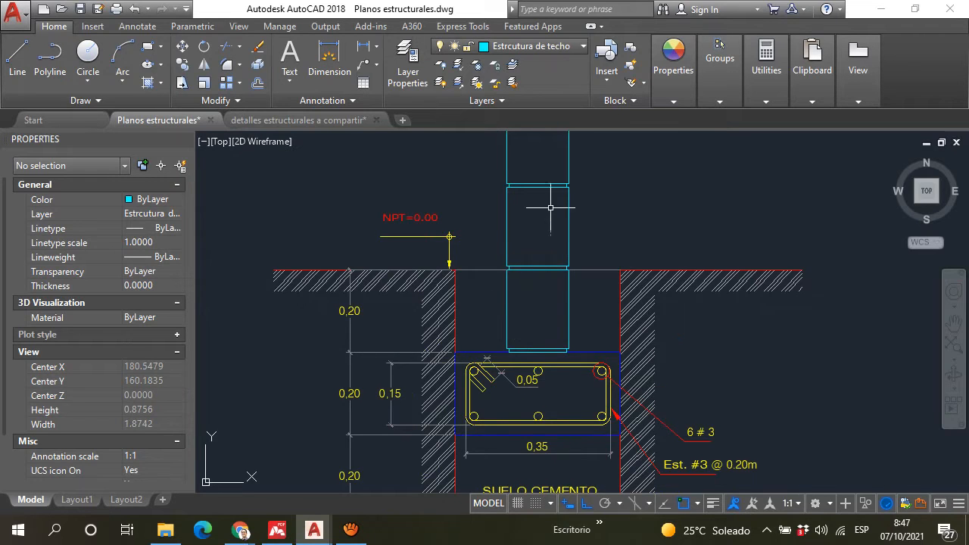
scroll(551, 208, "down", 2)
scroll(476, 372, "up", 2)
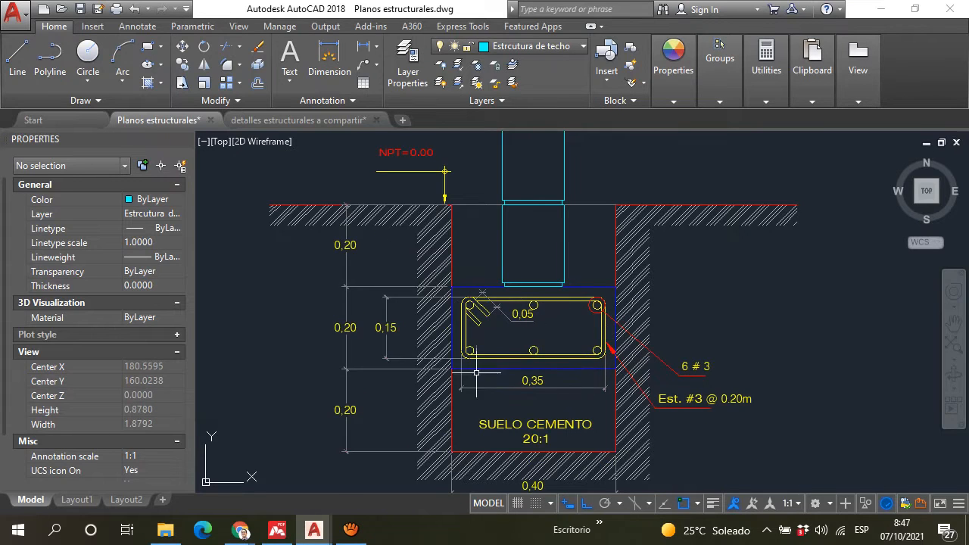
scroll(519, 264, "down", 2)
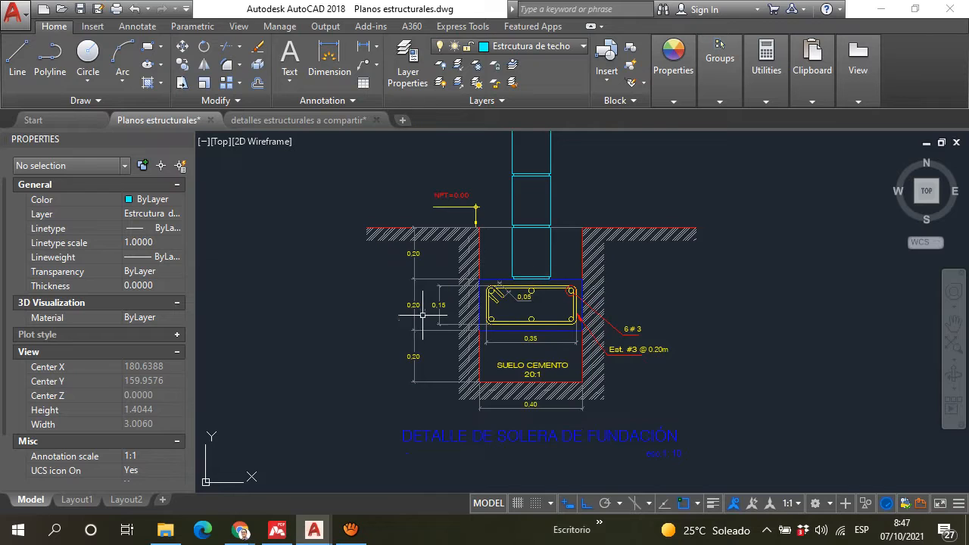
scroll(423, 315, "up", 3)
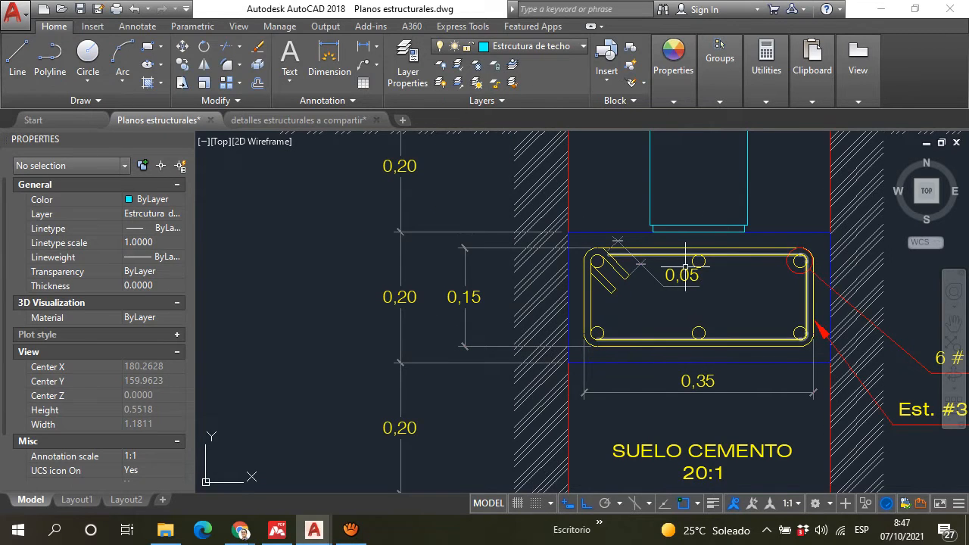
scroll(537, 342, "down", 2)
scroll(582, 395, "up", 2)
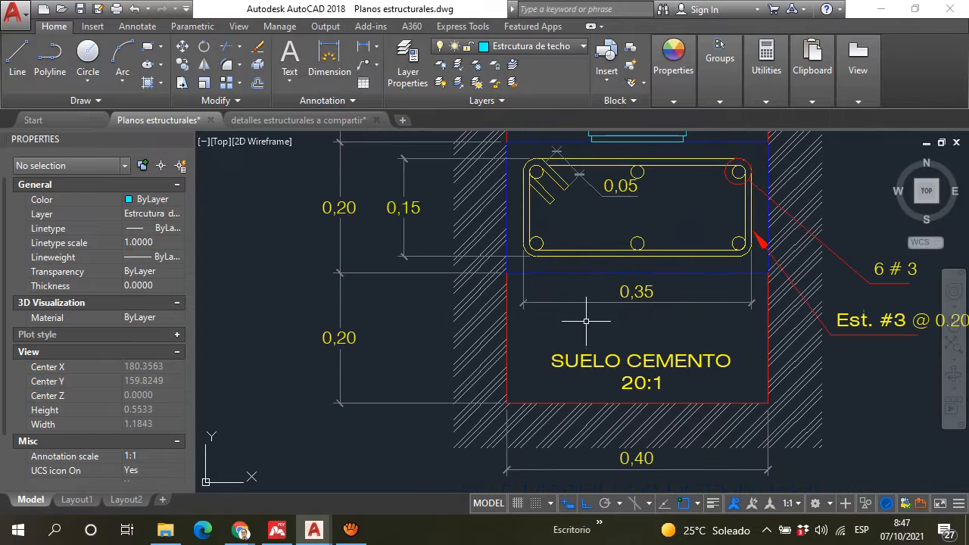
scroll(552, 358, "down", 2)
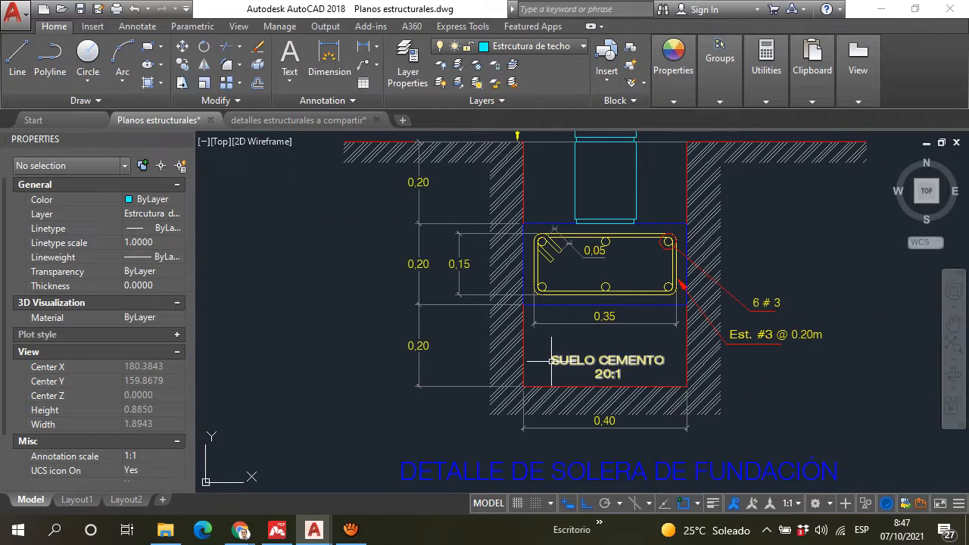
Step: Find the "DETALLE TIPICO DE PAREDES" drawings and examine how the wall's vertical bar anchors into the SF-1 footing
scroll(573, 275, "down", 6)
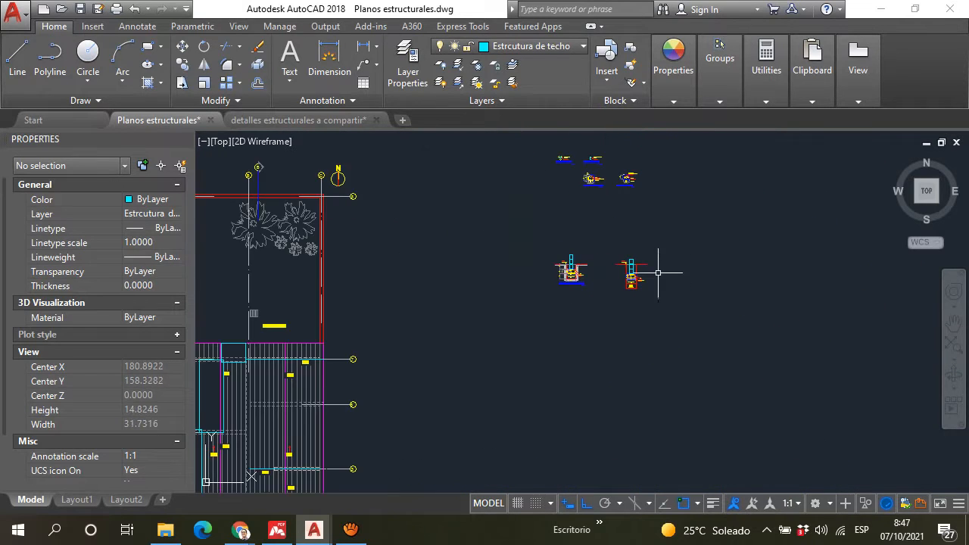
middle_click_drag(665, 258, 617, 277)
scroll(598, 288, "down", 6)
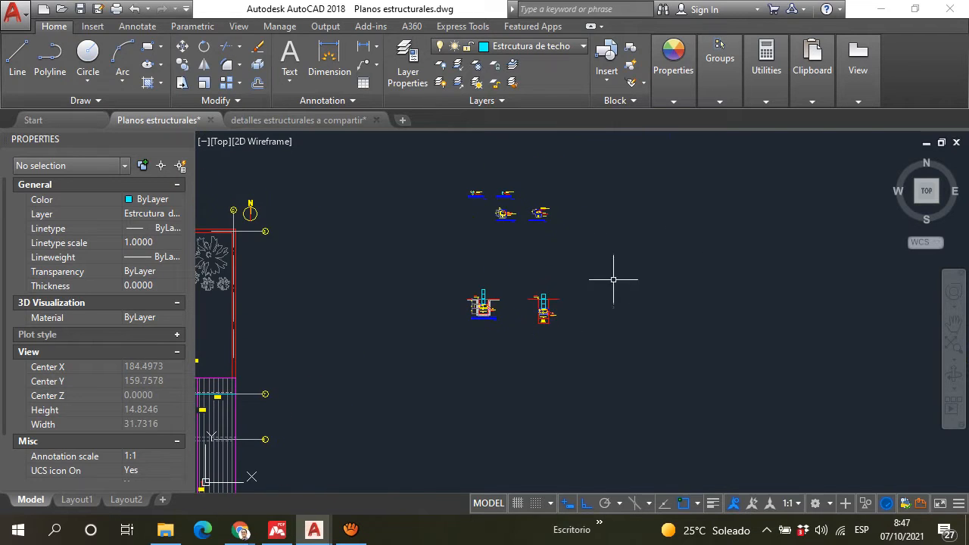
middle_click_drag(719, 282, 205, 303)
middle_click_drag(589, 264, 408, 262)
scroll(492, 254, "up", 15)
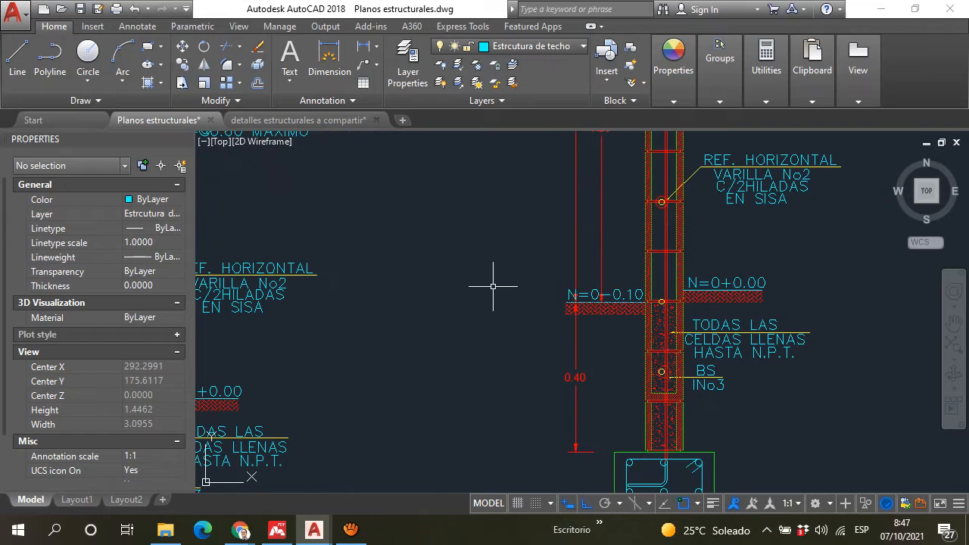
scroll(523, 338, "down", 5)
scroll(530, 346, "up", 3)
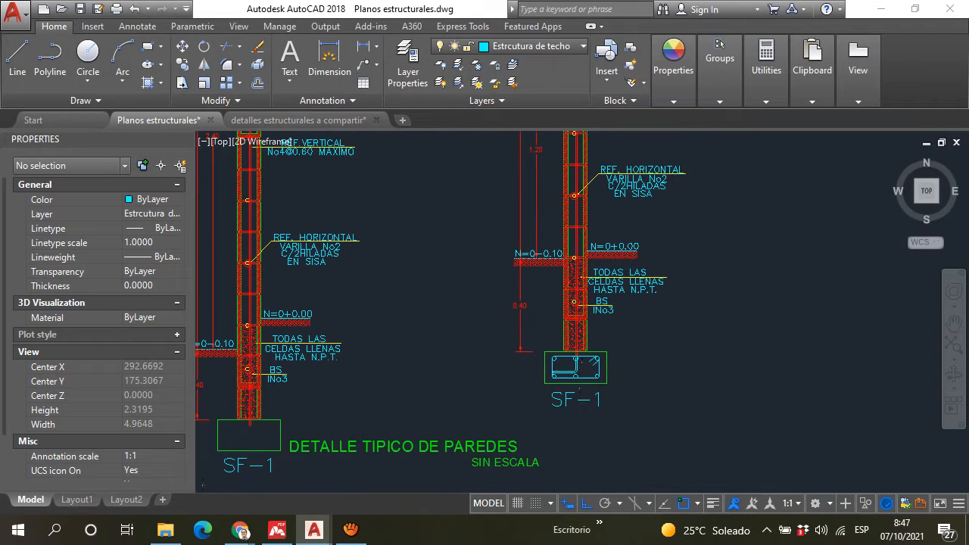
scroll(577, 379, "up", 4)
middle_click_drag(556, 333, 537, 374)
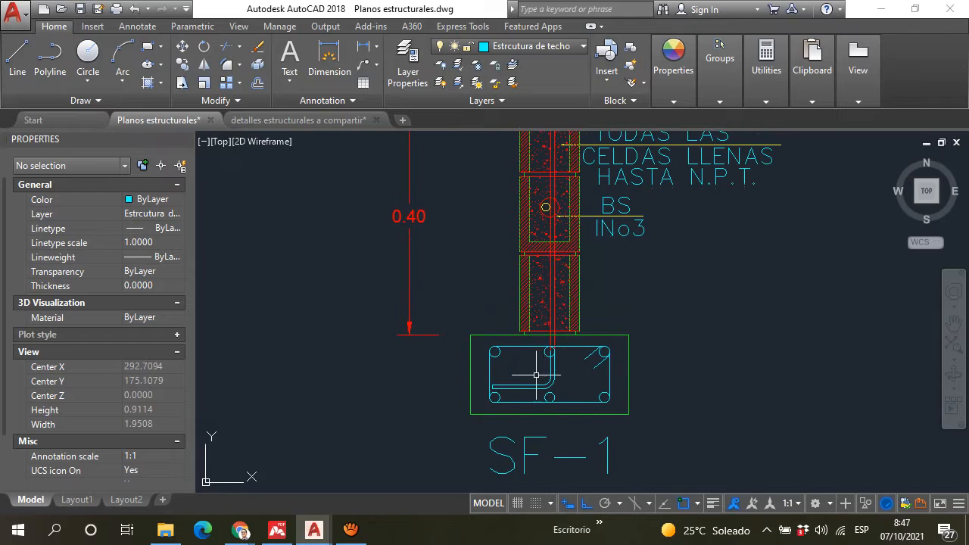
Step: Examine how the vertical wall bar bends and anchors between the longitudinal bars inside the SF-1 footing
scroll(525, 377, "up", 4)
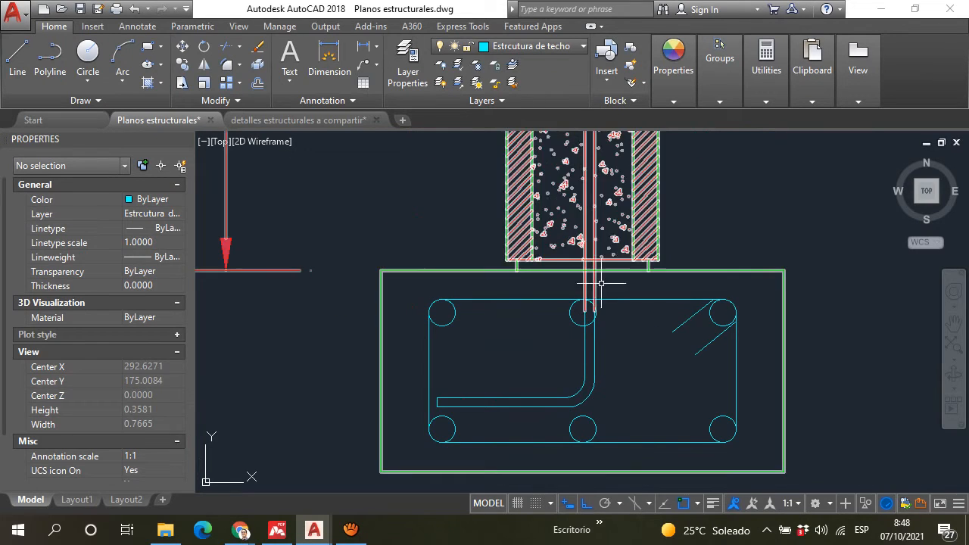
middle_click_drag(577, 328, 561, 364)
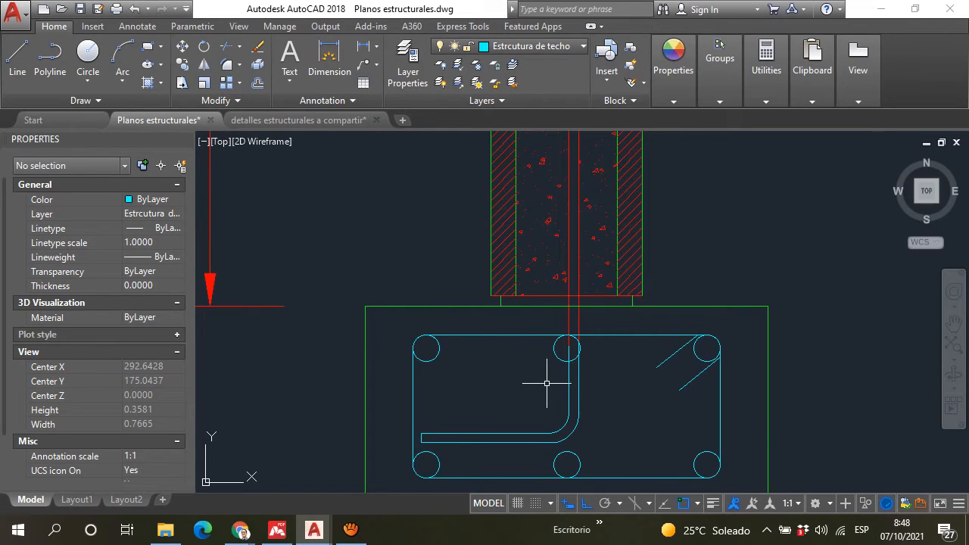
scroll(568, 356, "down", 2)
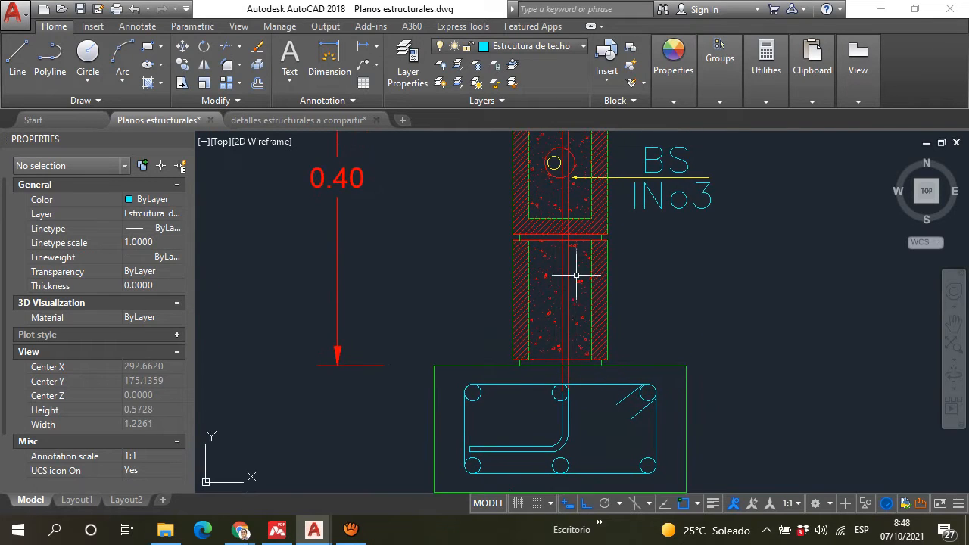
middle_click_drag(580, 275, 575, 356)
scroll(517, 394, "down", 3)
scroll(500, 356, "up", 6)
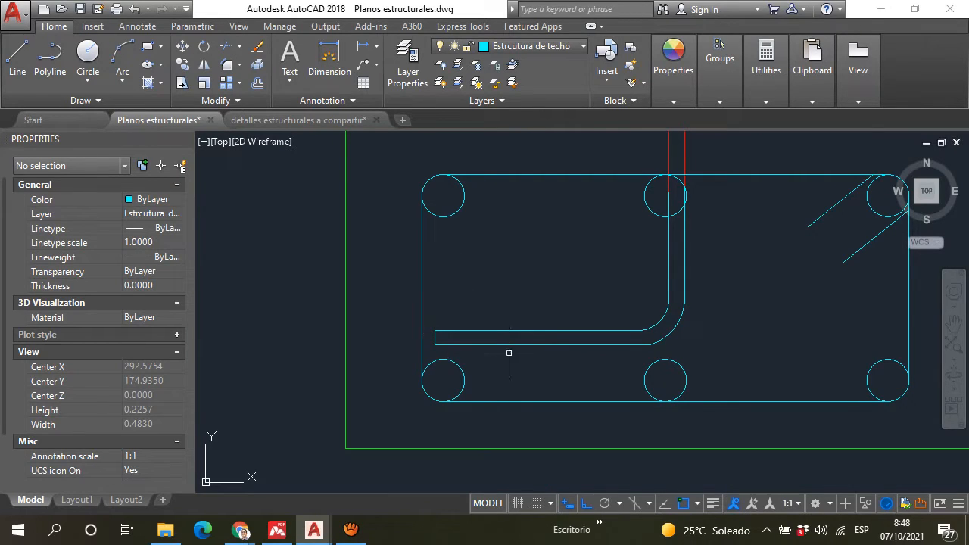
scroll(515, 349, "down", 3)
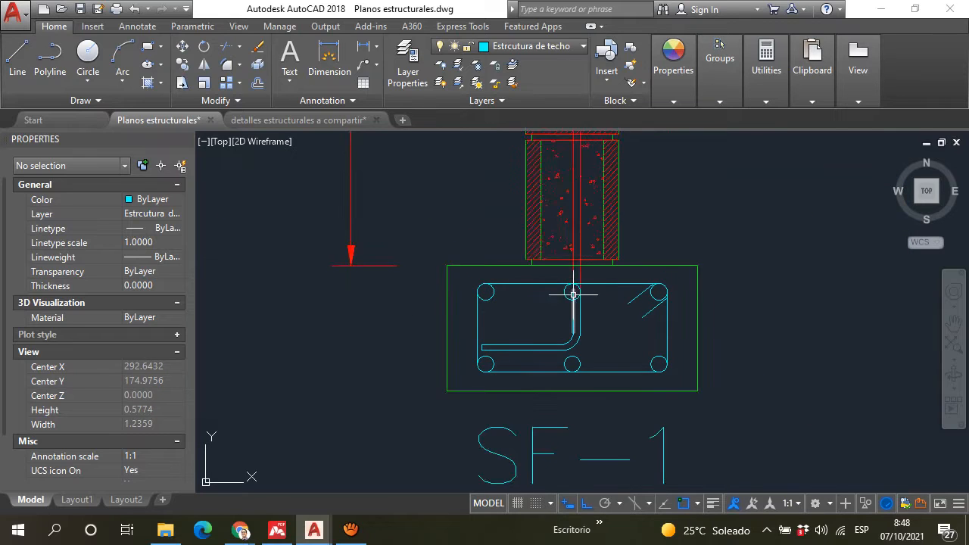
scroll(560, 333, "up", 3)
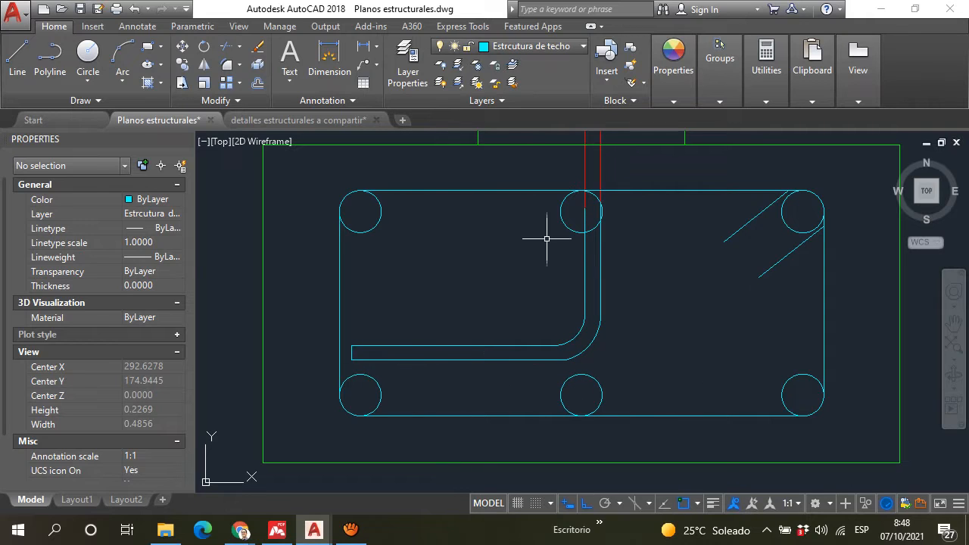
scroll(565, 232, "down", 2)
middle_click_drag(564, 237, 517, 355)
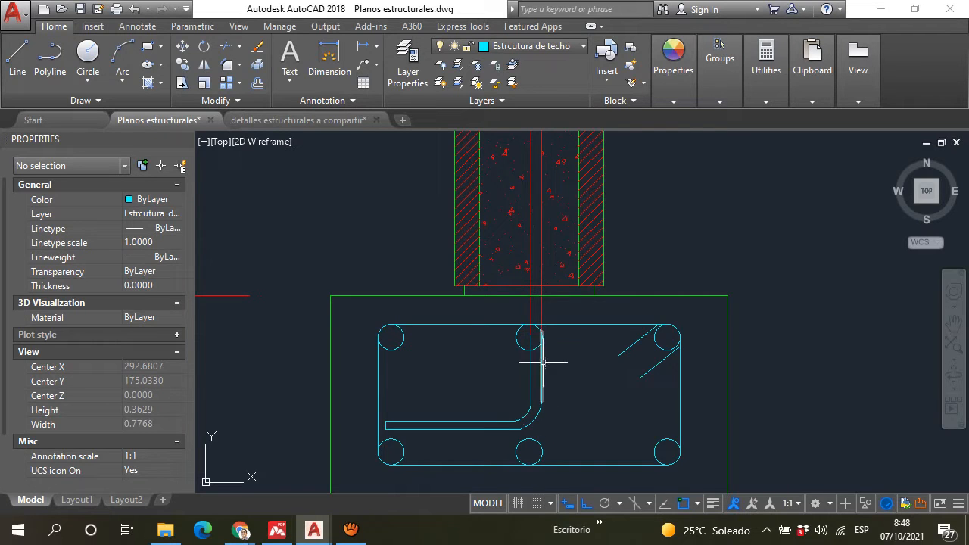
Step: Follow the vertical bar from the SF-1 footing up through the filled block cells to the BS course under the "VENTANA" opening
scroll(524, 400, "down", 5)
scroll(536, 345, "up", 2)
scroll(539, 352, "up", 5)
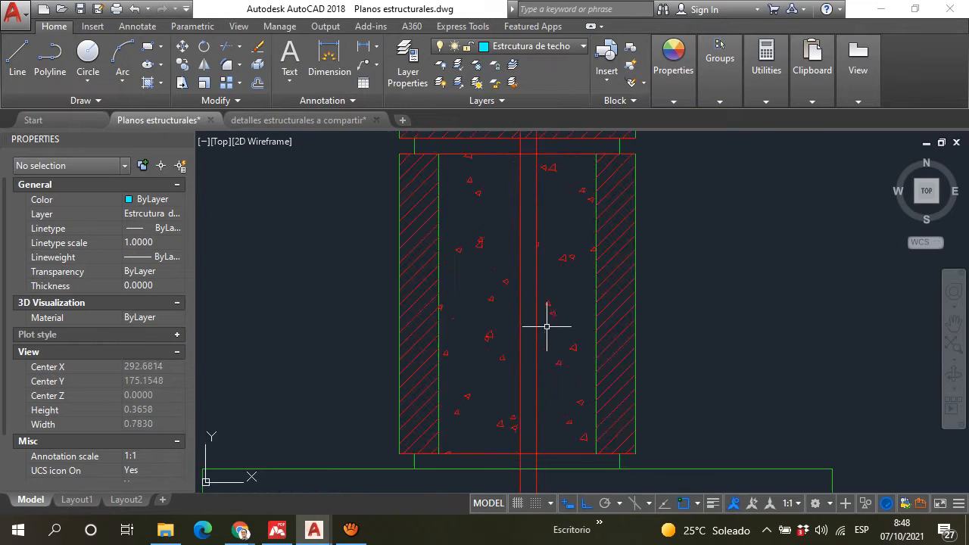
scroll(552, 324, "down", 3)
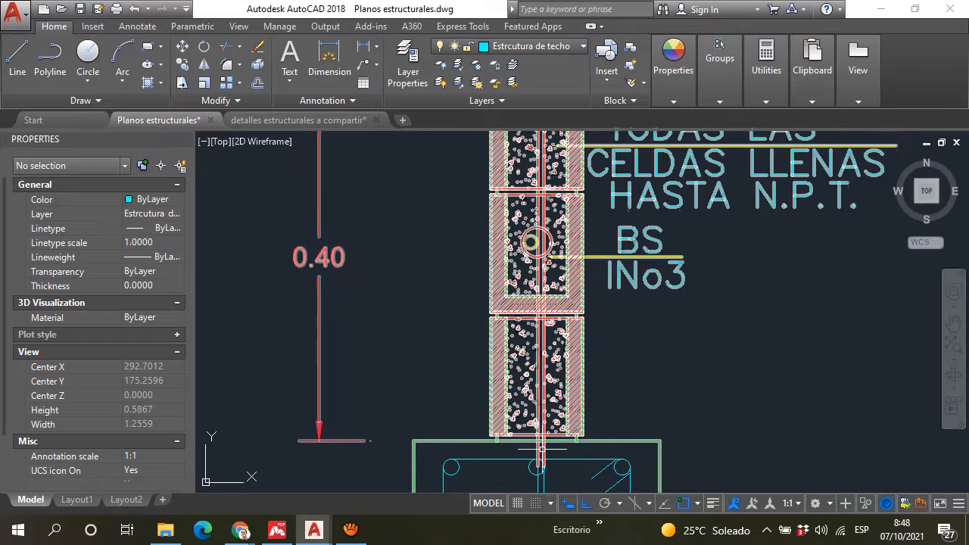
scroll(538, 333, "down", 4)
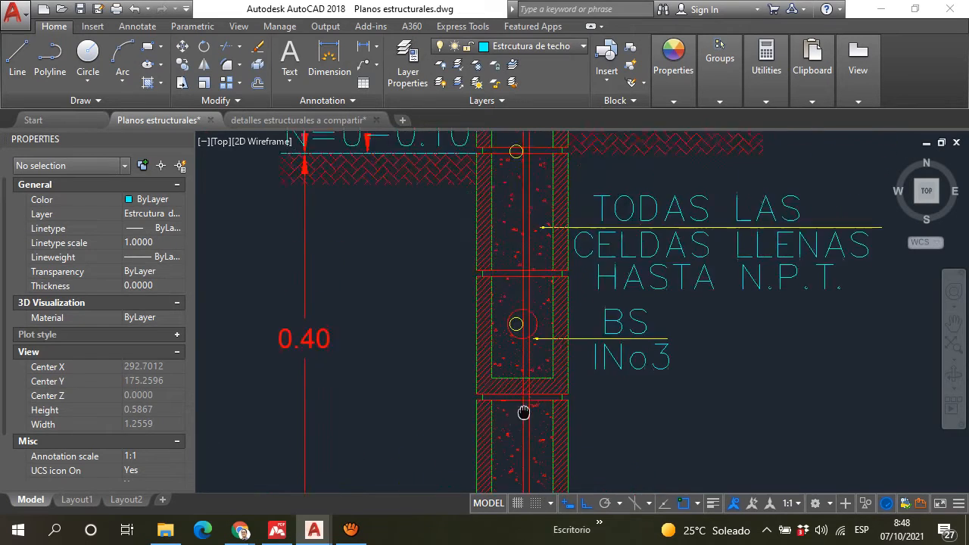
middle_click_drag(518, 247, 520, 458)
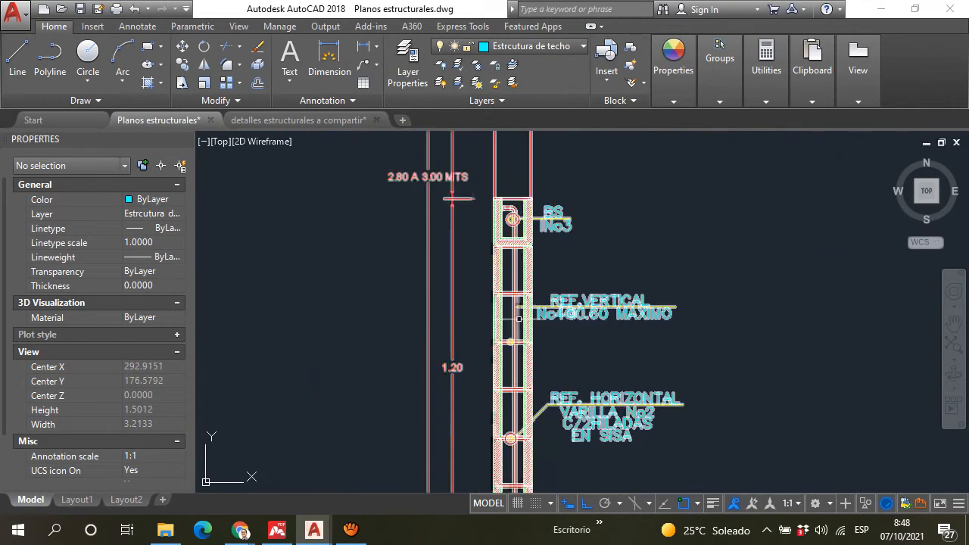
middle_click_drag(516, 268, 506, 330)
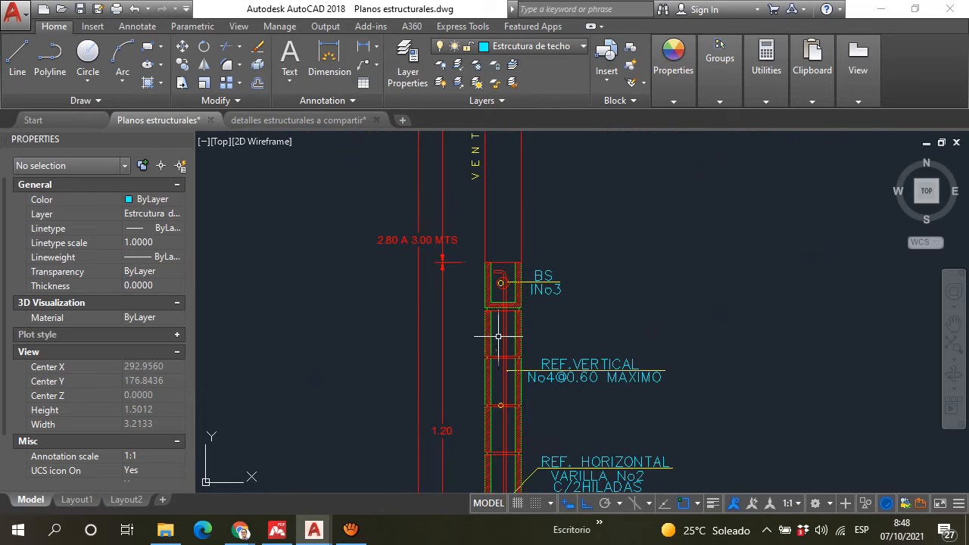
middle_click_drag(492, 235, 489, 378)
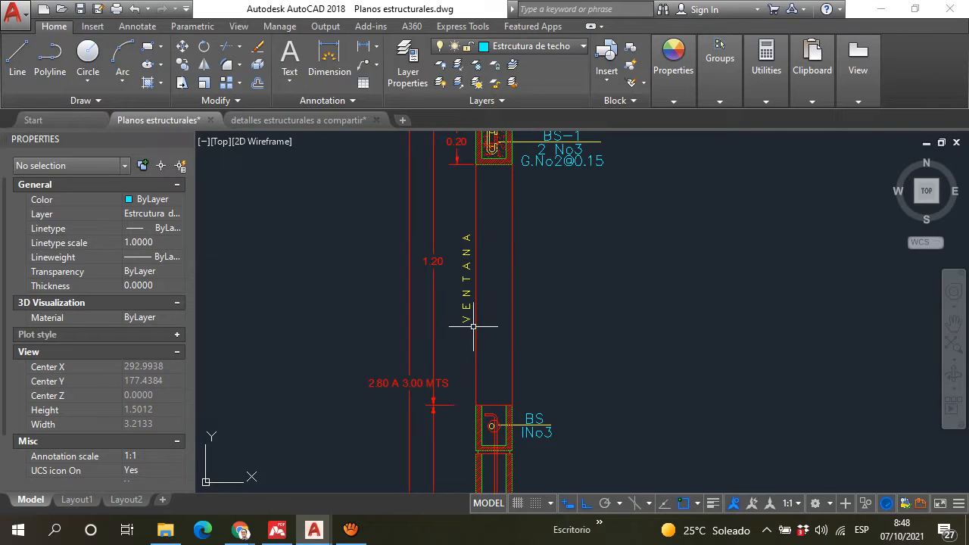
Step: Inspect the hooked top end of the vertical bar around the "BS 1No3" reinforcement below the window
scroll(473, 326, "down", 4)
scroll(458, 295, "up", 7)
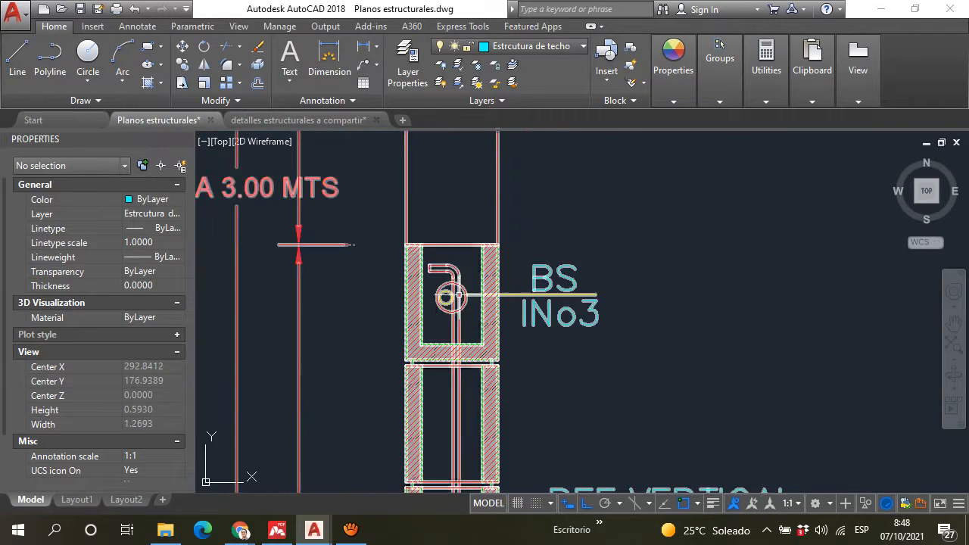
scroll(458, 295, "up", 4)
scroll(476, 232, "down", 3)
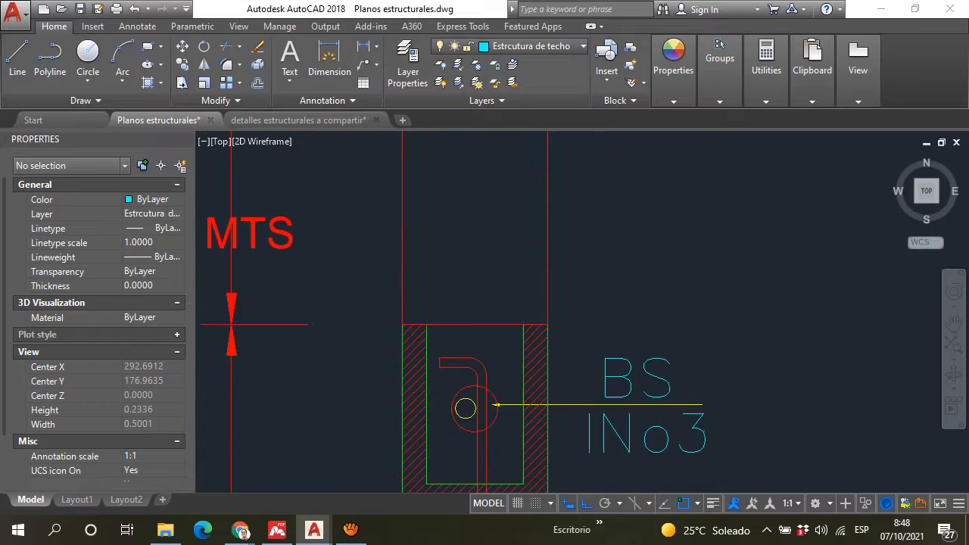
scroll(485, 375, "up", 2)
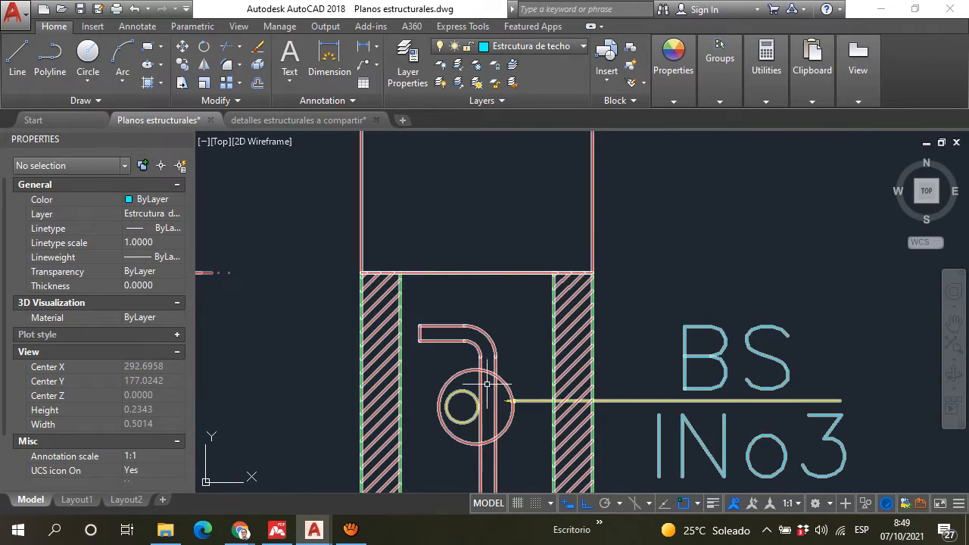
scroll(487, 385, "up", 4)
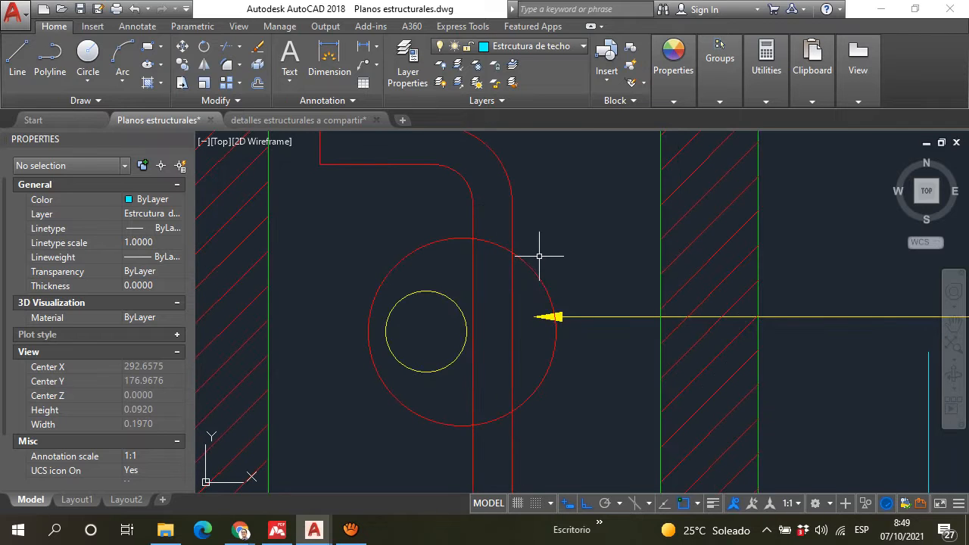
scroll(531, 263, "down", 8)
scroll(530, 263, "up", 2)
scroll(530, 263, "down", 6)
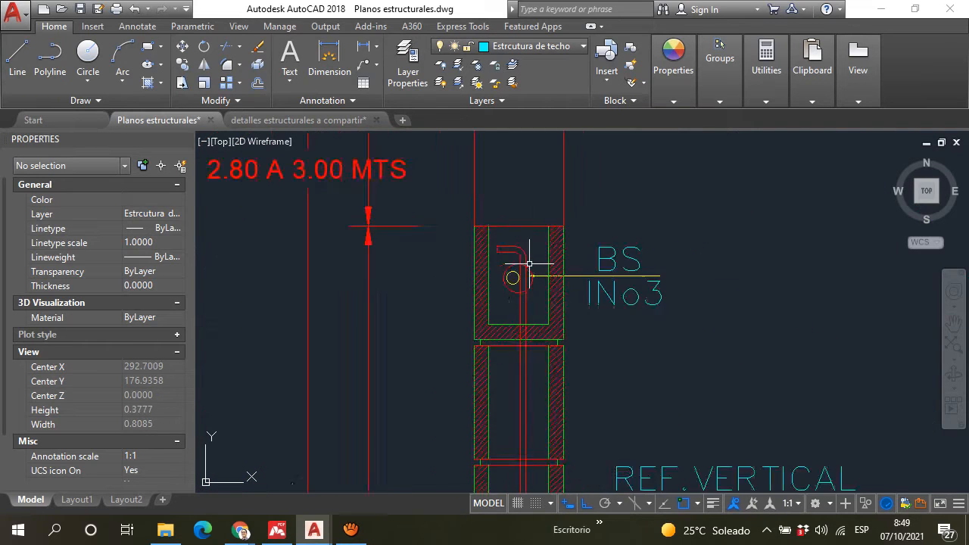
Step: Inspect the horizontal reinforcing bar in the block joint at the N=0-0.10 level
scroll(502, 409, "up", 5)
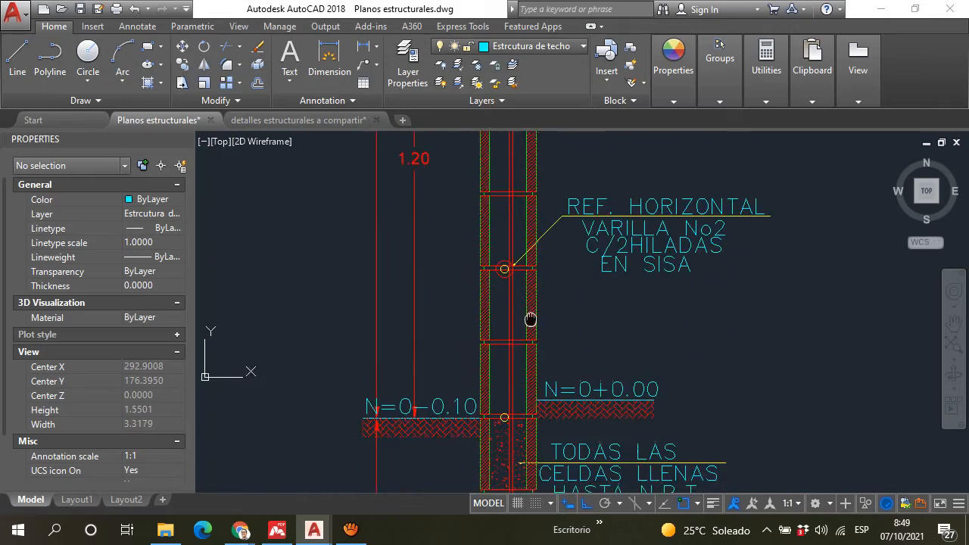
scroll(500, 409, "up", 8)
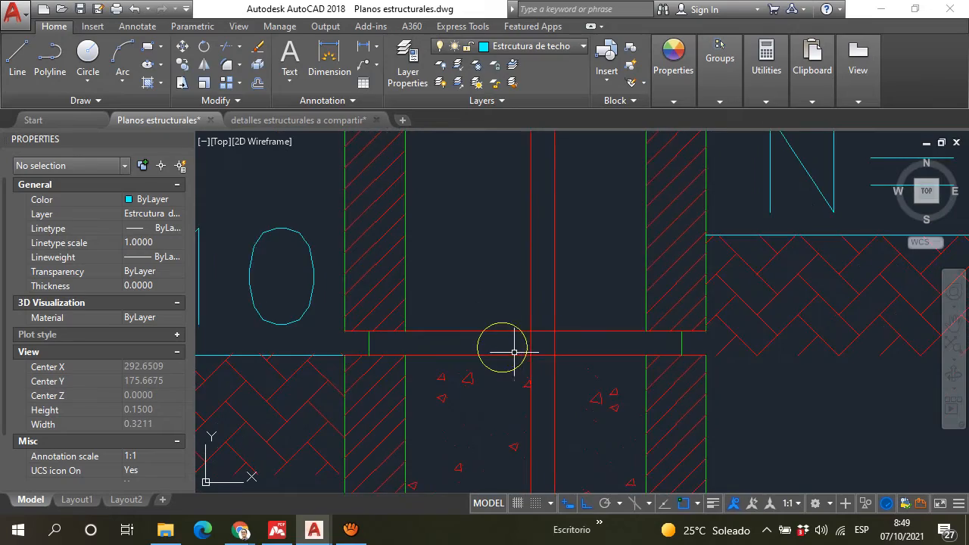
scroll(530, 299, "down", 5)
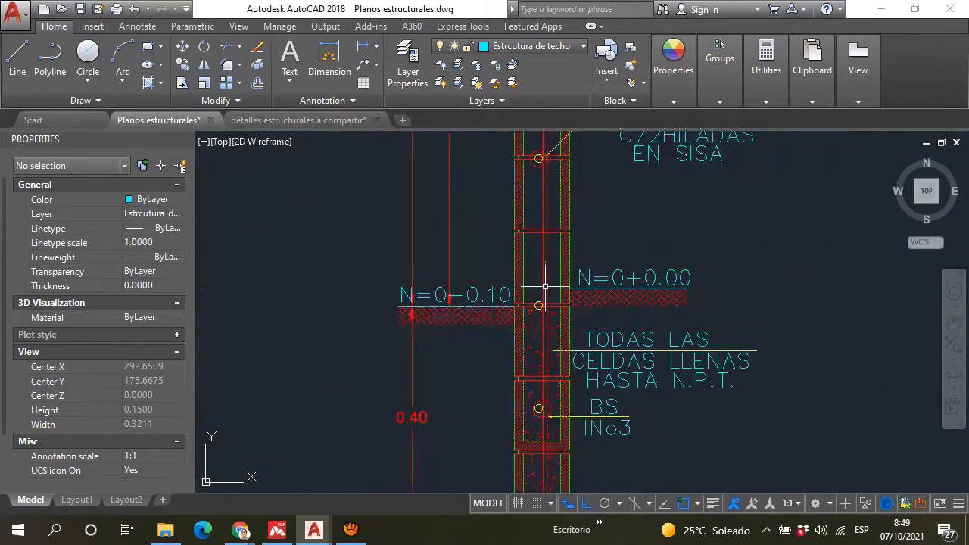
scroll(540, 279, "up", 4)
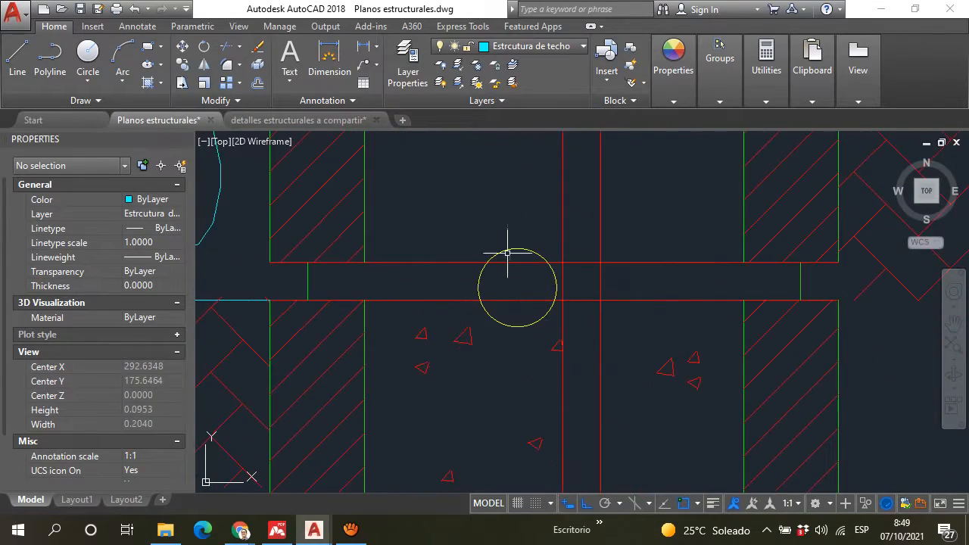
scroll(500, 285, "up", 4)
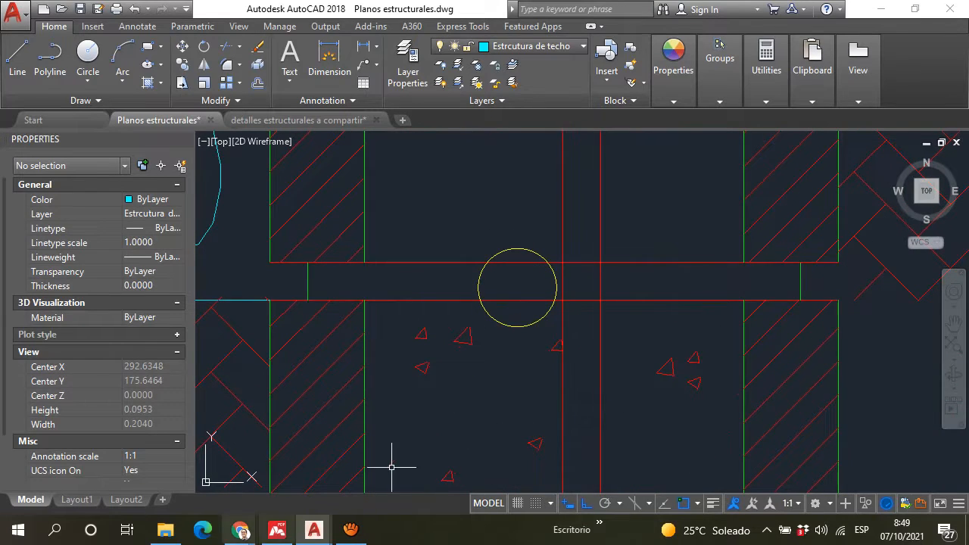
Step: Locate the "DETALLE ISOMÉTRICO DE UNIÓN DE PAREDES" and review its block courses and reinforcement labels
scroll(389, 461, "down", 15)
scroll(498, 303, "down", 1)
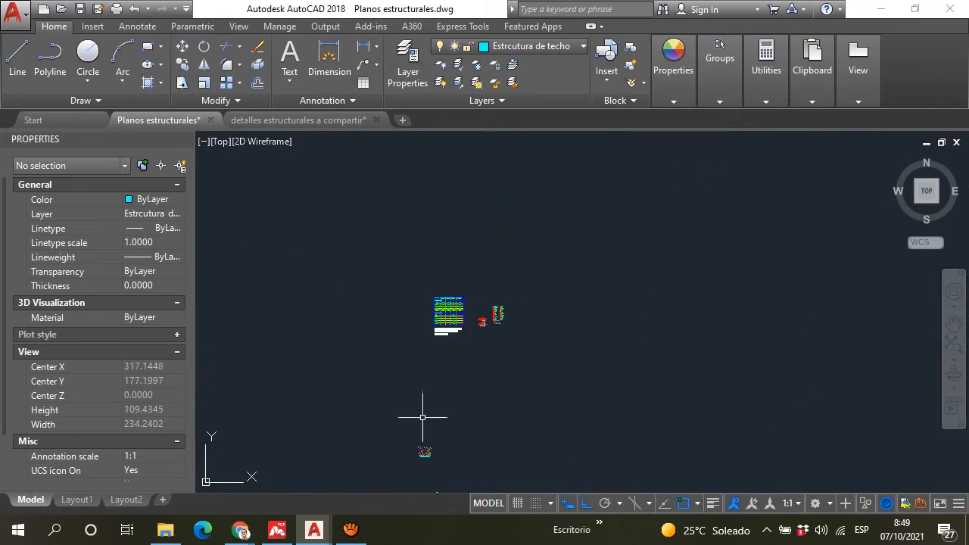
middle_click_drag(420, 445, 445, 160)
scroll(466, 243, "up", 1)
scroll(442, 188, "up", 15)
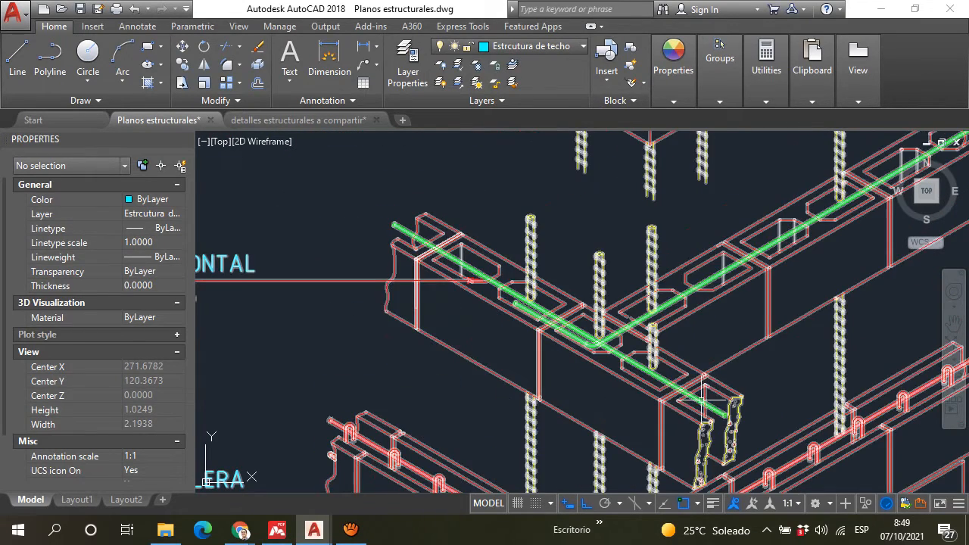
scroll(490, 243, "down", 2)
middle_click_drag(569, 453, 522, 306)
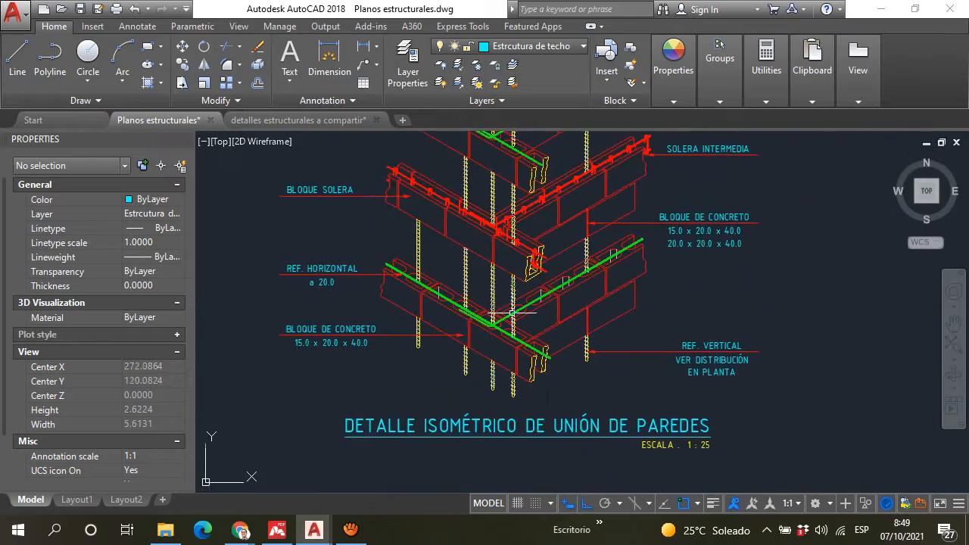
Step: Examine the horizontal reinforcement along the lower block course and its bent overlap at the wall corner in the isometric detail
scroll(545, 372, "up", 3)
mouse_move(461, 235)
middle_mouse_down()
mouse_move(470, 290)
mouse_move(512, 344)
middle_mouse_up()
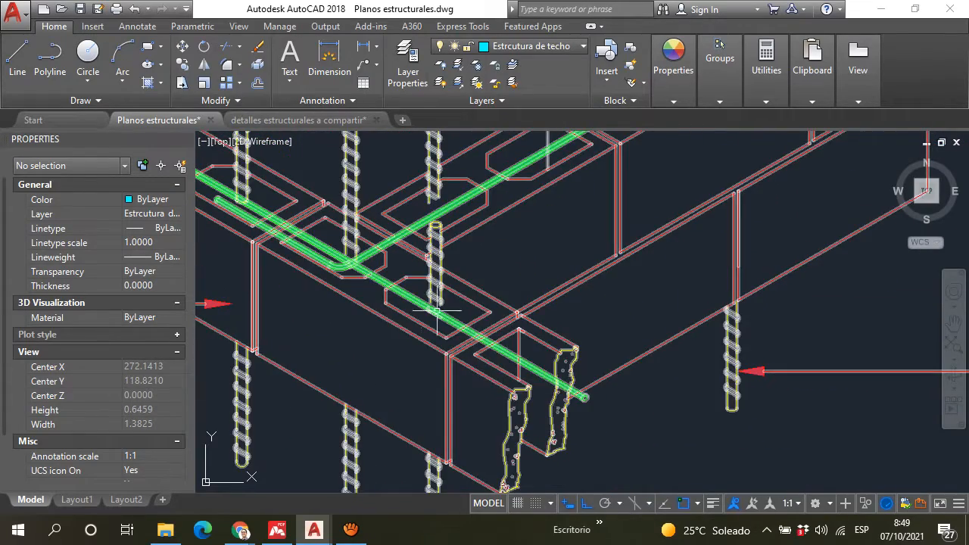
middle_click_drag(370, 287, 567, 396)
middle_click_drag(362, 278, 502, 362)
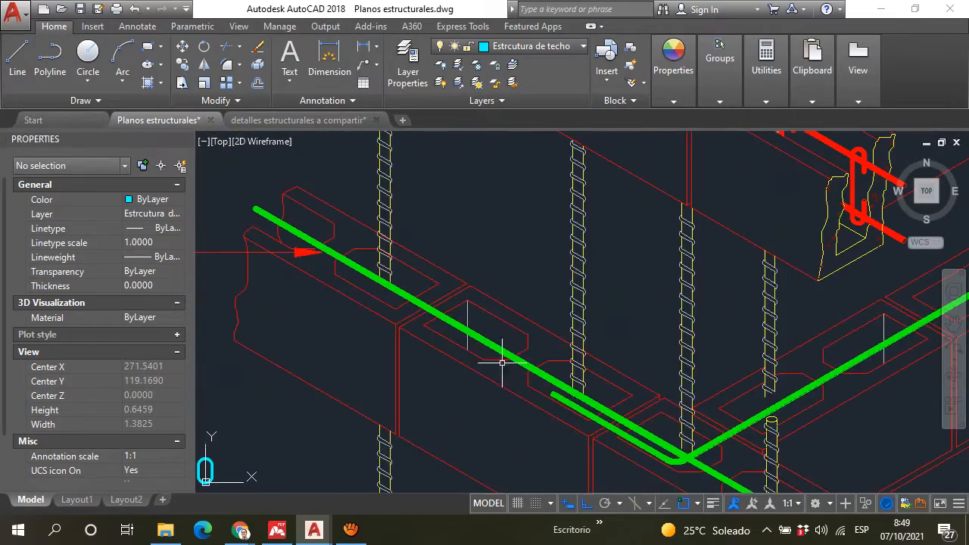
scroll(519, 339, "up", 3)
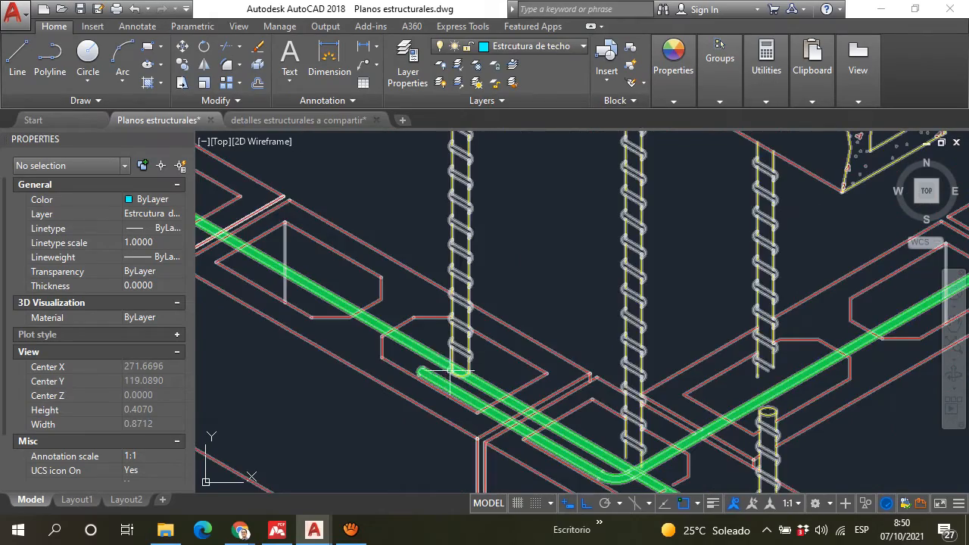
scroll(469, 371, "down", 5)
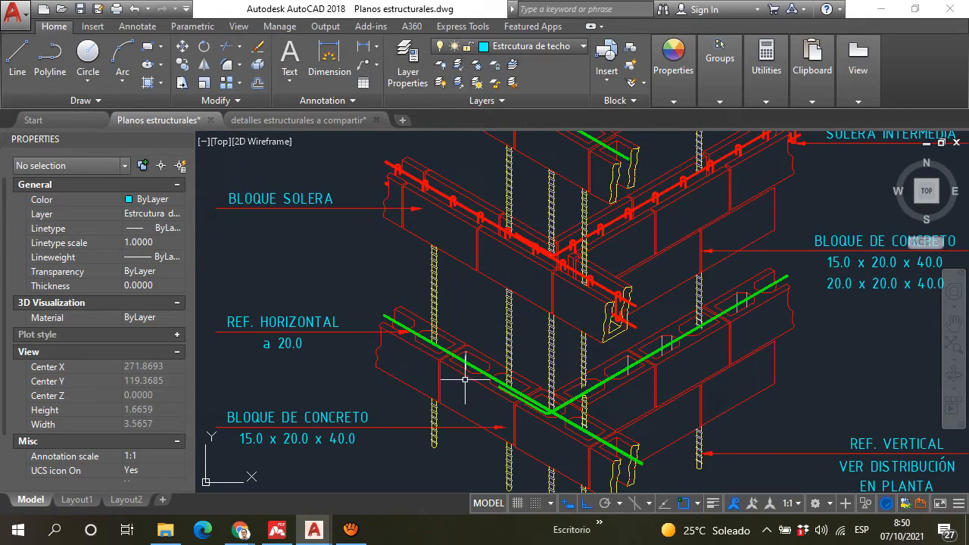
scroll(464, 377, "up", 4)
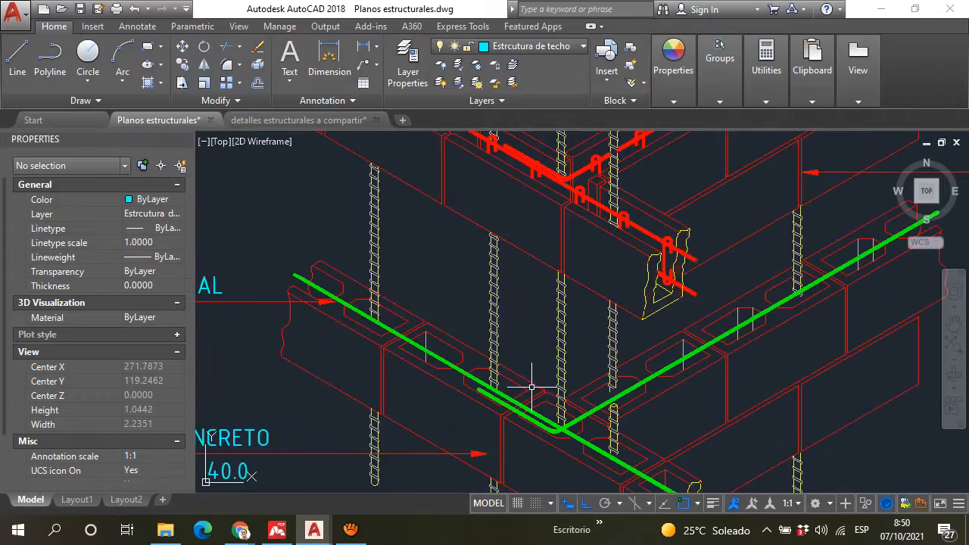
scroll(477, 341, "down", 4)
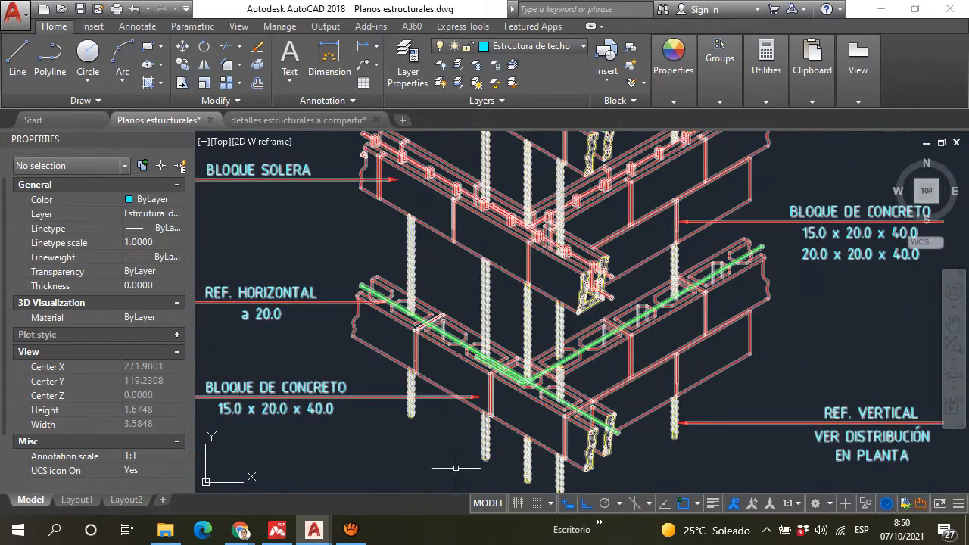
Step: Examine the "SOLERA INTERMEDIA" bars and hooked ties inside the solera blocks of the isometric detail
middle_click_drag(563, 244, 524, 299)
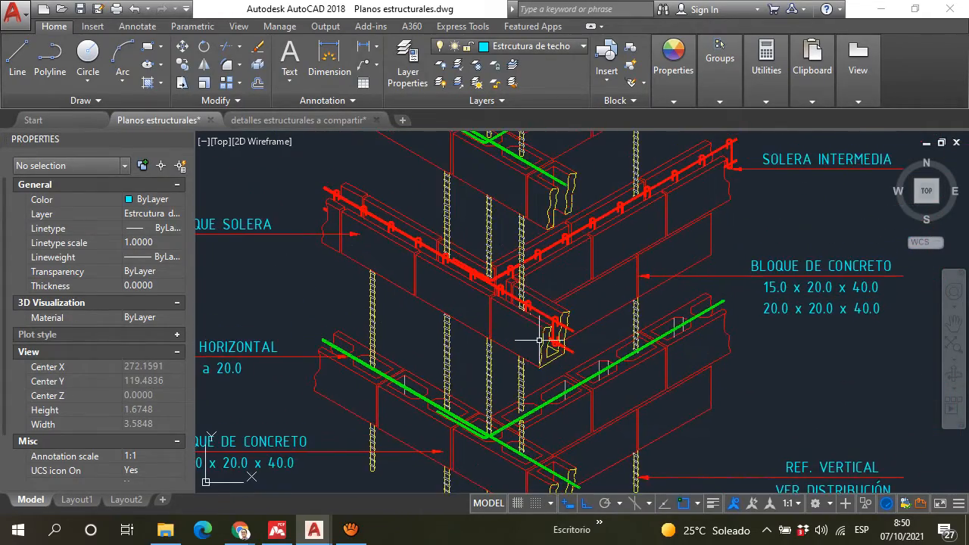
scroll(539, 340, "up", 8)
scroll(524, 281, "down", 2)
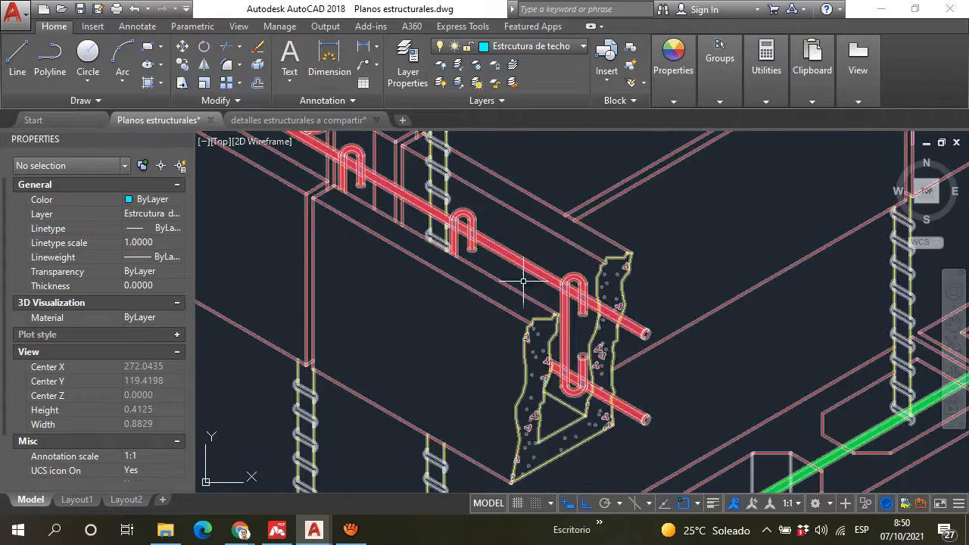
scroll(649, 368, "down", 4)
scroll(542, 395, "down", 15)
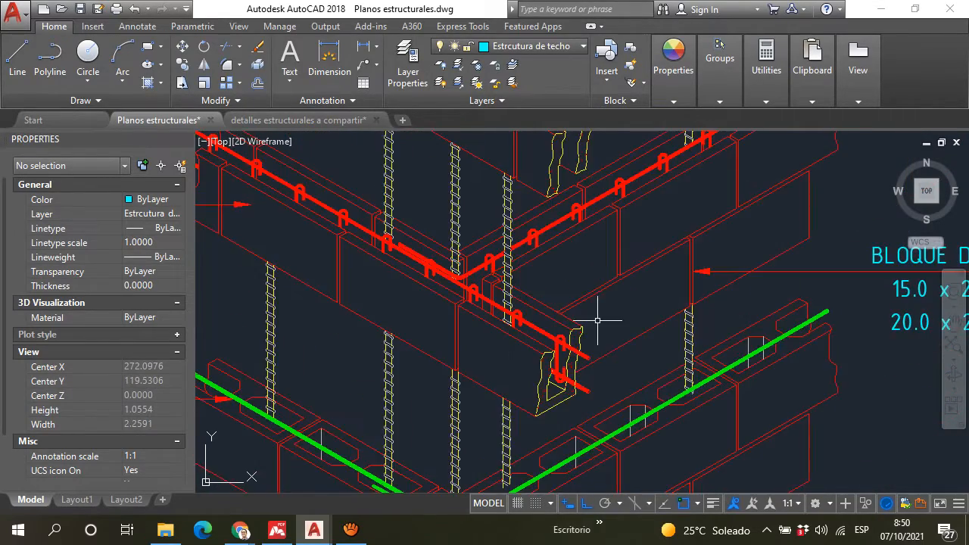
Step: Return to the "DETALLE TIPICO DE PAREDES" and inspect the "BS 1No3" block with its hooked vertical bar below the window opening
middle_click_drag(568, 191, 488, 350)
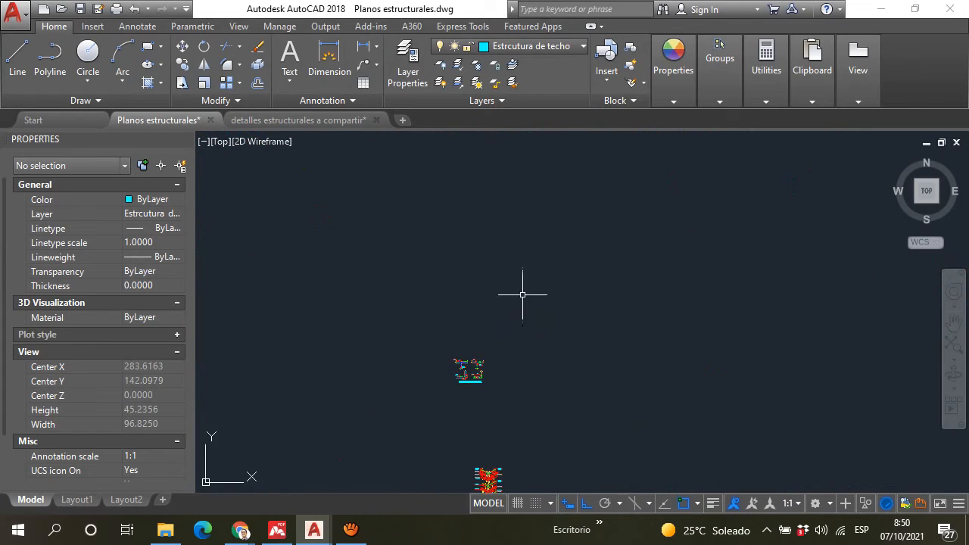
scroll(524, 294, "down", 6)
scroll(563, 209, "up", 6)
scroll(488, 316, "up", 17)
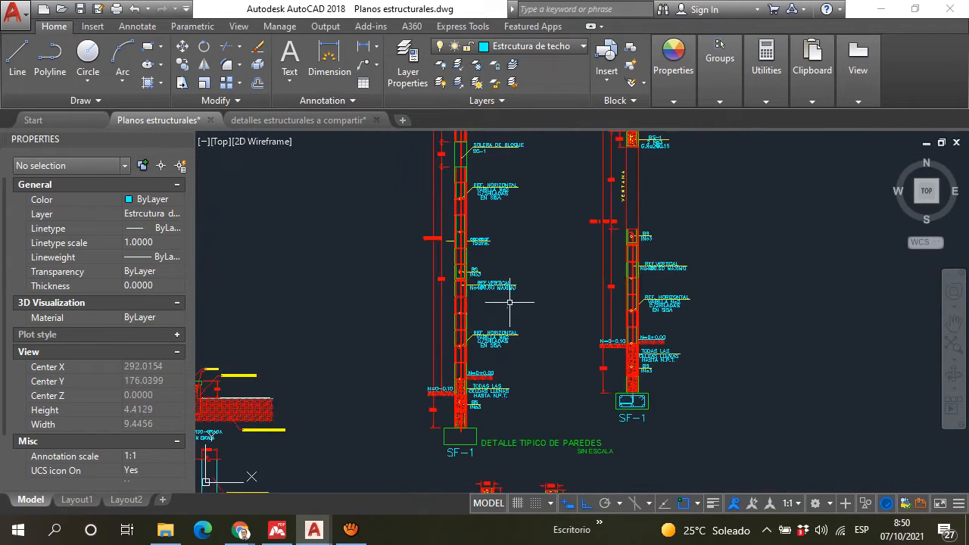
scroll(455, 303, "down", 5)
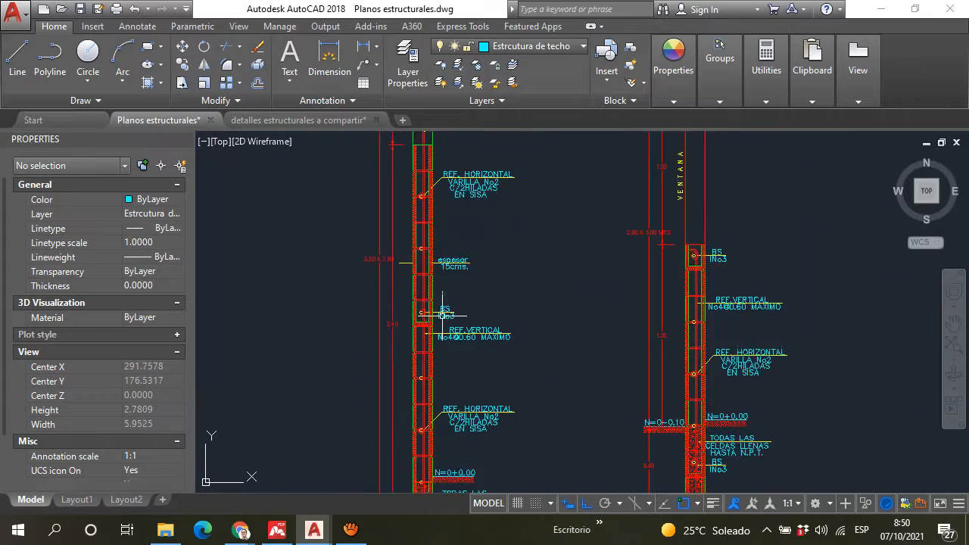
scroll(755, 299, "up", 3)
scroll(666, 223, "up", 6)
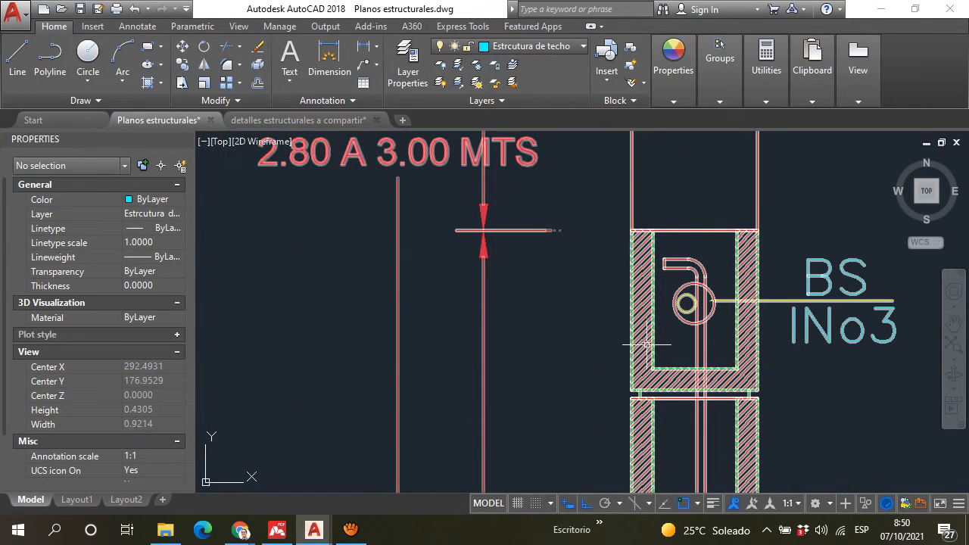
scroll(697, 337, "down", 3)
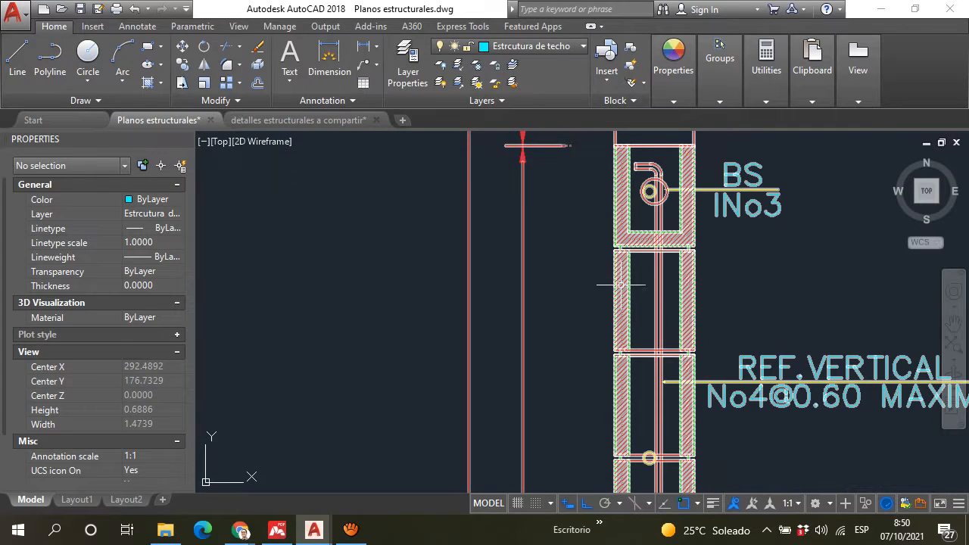
scroll(617, 293, "up", 2)
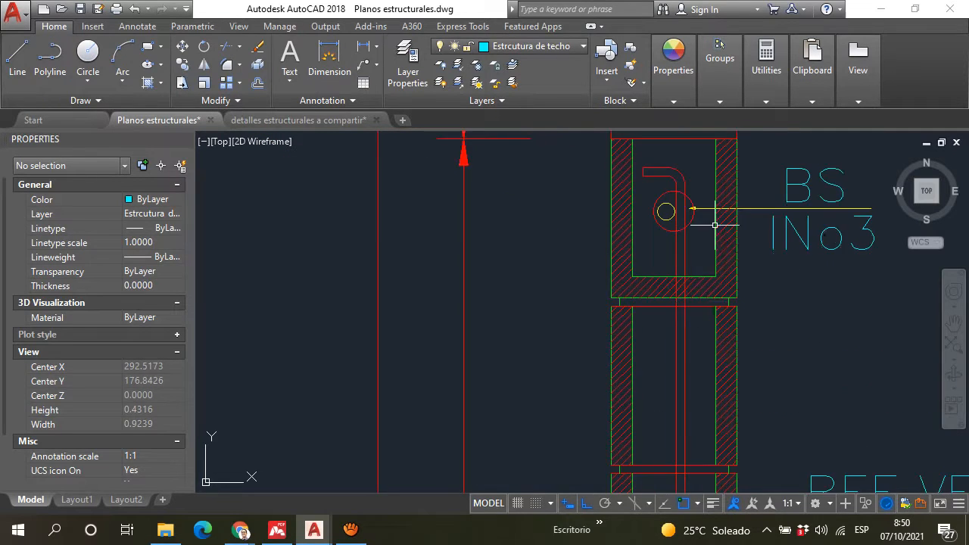
scroll(686, 317, "down", 4)
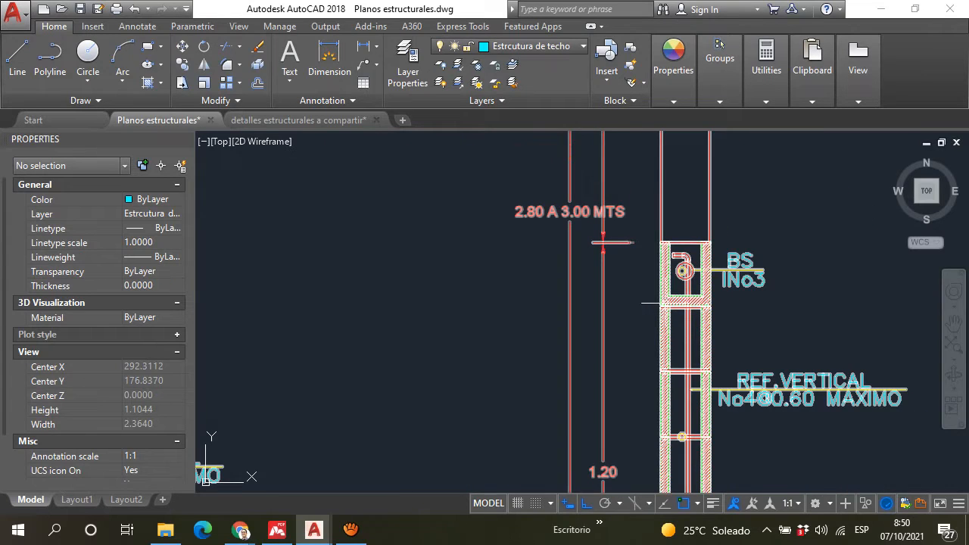
Step: Inspect the "BS 1No3" solera block at mid-height of the full-height wall section and the vertical bar passing through it
scroll(667, 304, "down", 2)
middle_click_drag(453, 336, 542, 262)
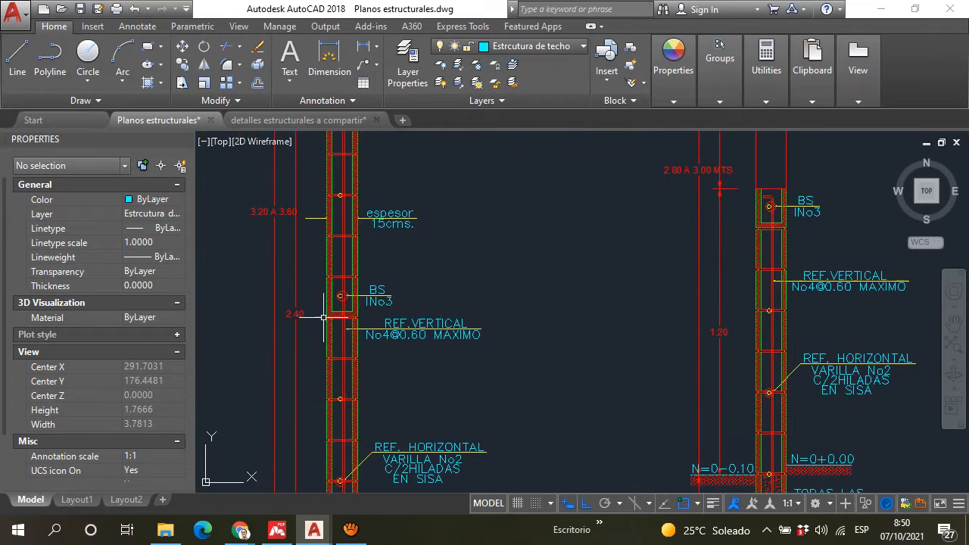
scroll(324, 317, "up", 6)
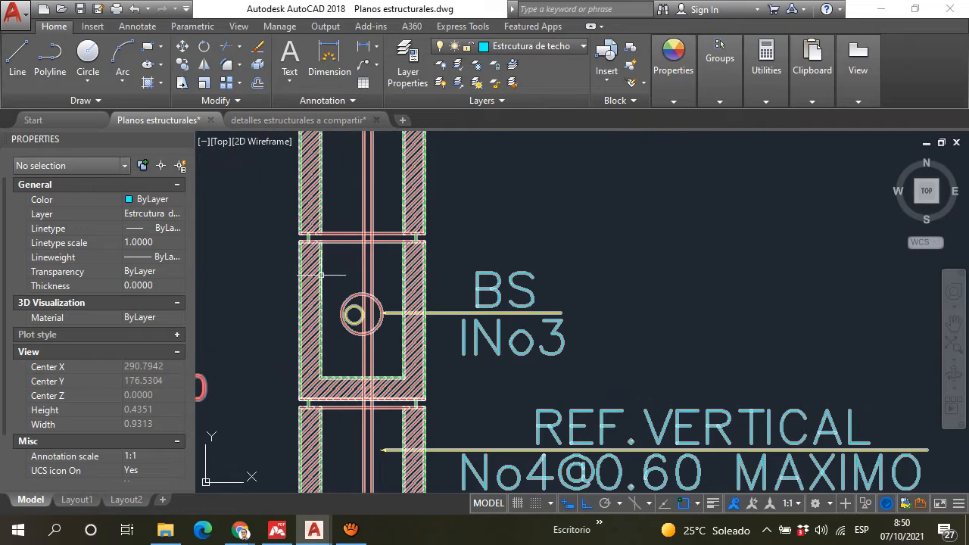
middle_click_drag(322, 275, 455, 246)
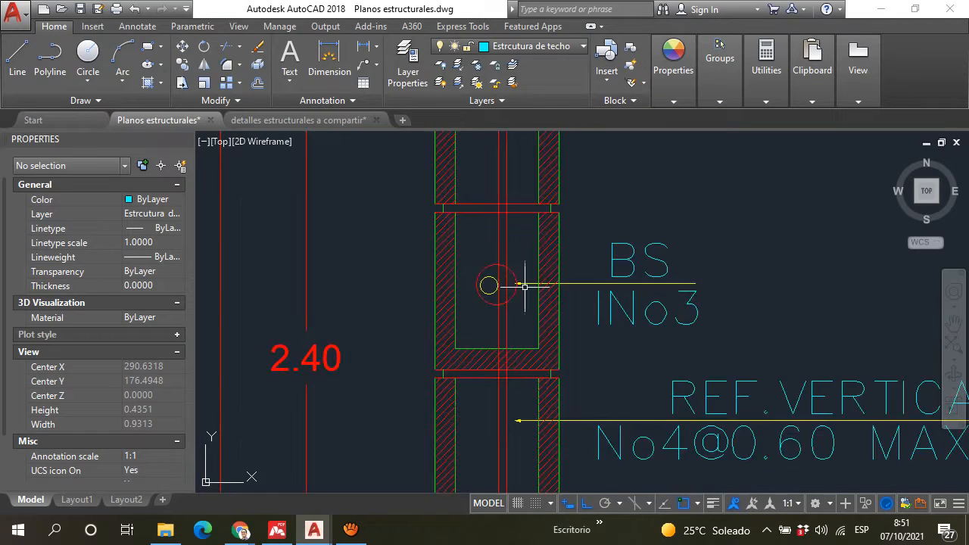
scroll(503, 268, "down", 5)
scroll(506, 259, "down", 4)
scroll(513, 253, "up", 8)
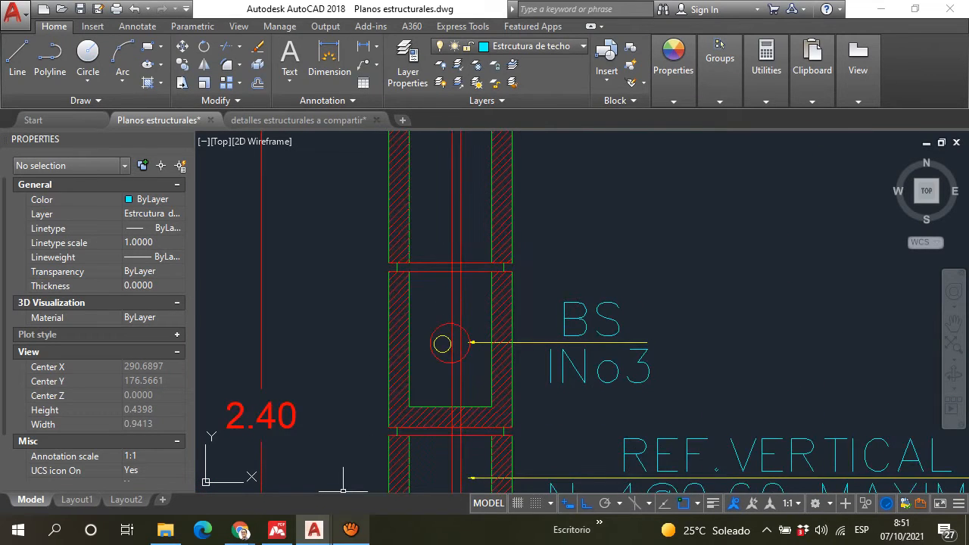
Step: Return to the isometric wall-joint detail and examine the cut end of the intermediate solera block with its two bars and hooked tie
scroll(387, 302, "down", 6)
scroll(418, 288, "down", 2)
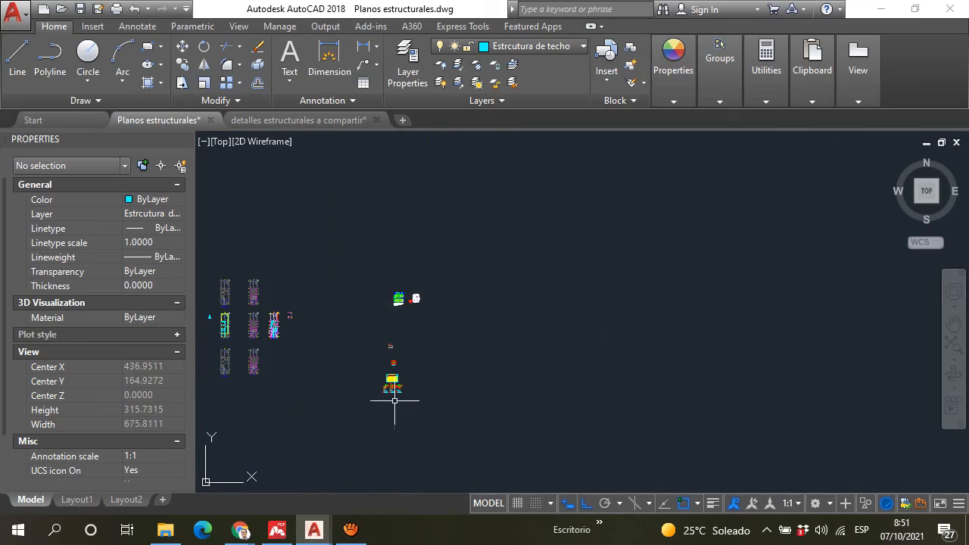
scroll(388, 346, "up", 10)
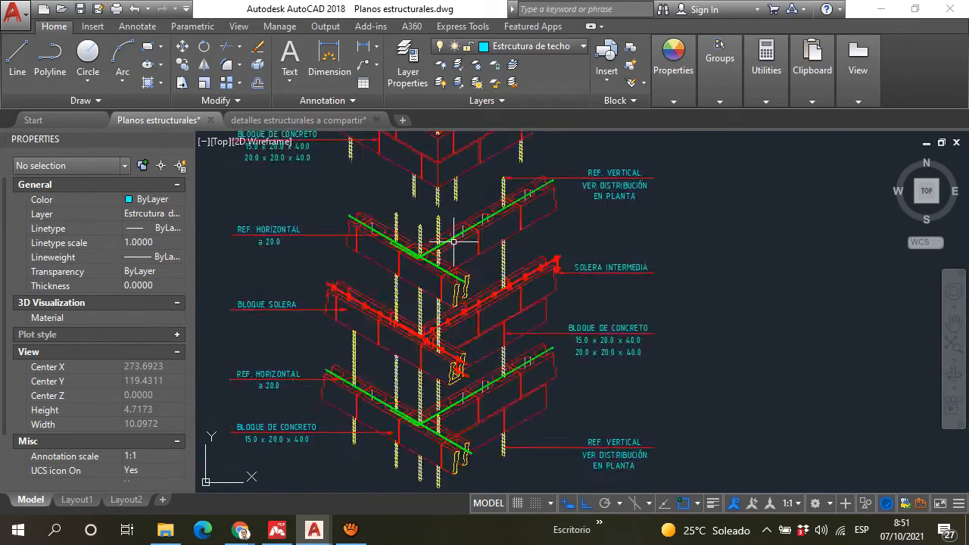
middle_click_drag(458, 388, 444, 277)
scroll(502, 340, "up", 4)
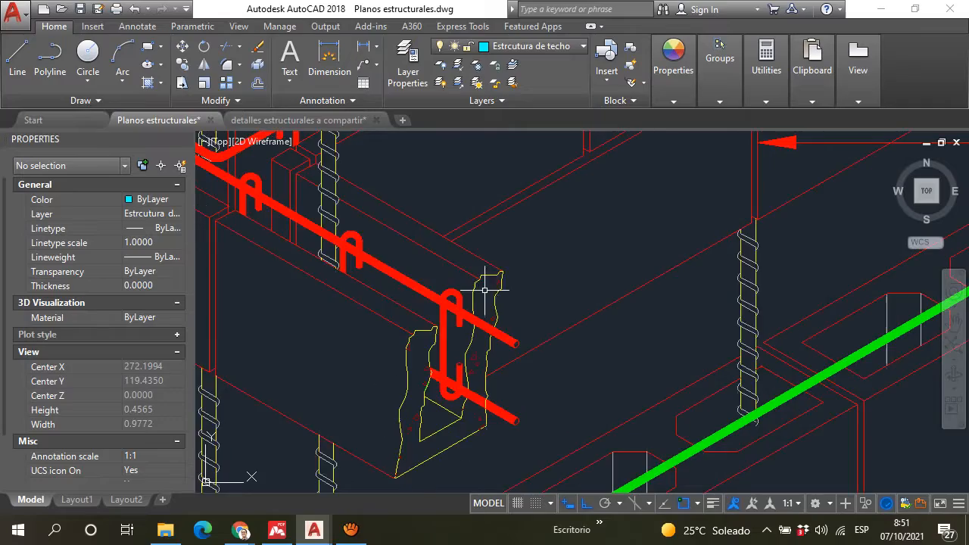
scroll(462, 393, "down", 2)
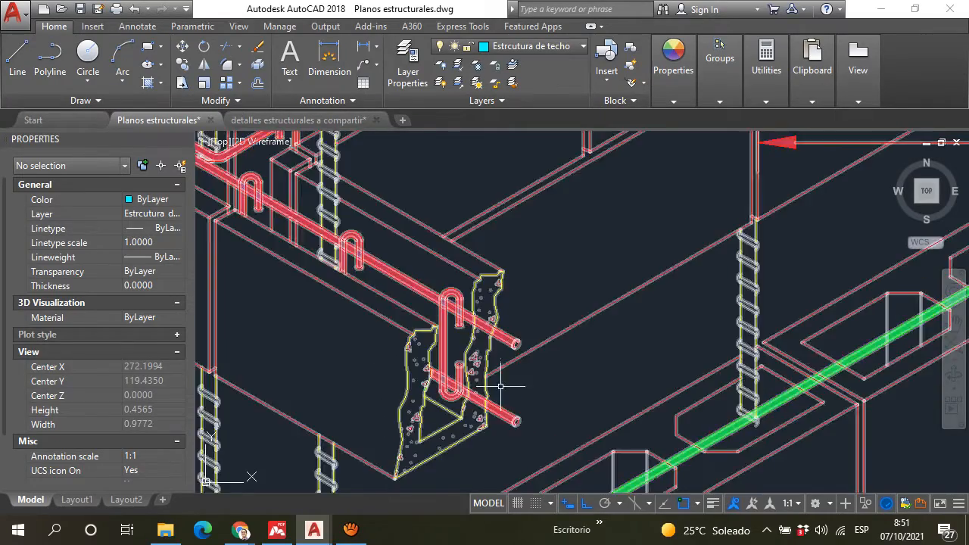
scroll(439, 325, "up", 2)
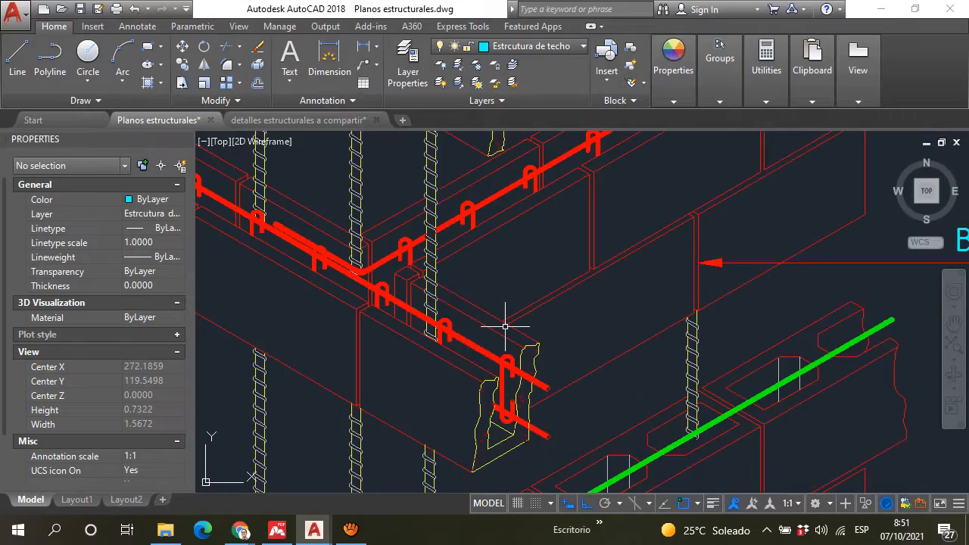
scroll(525, 340, "down", 5)
scroll(462, 295, "up", 4)
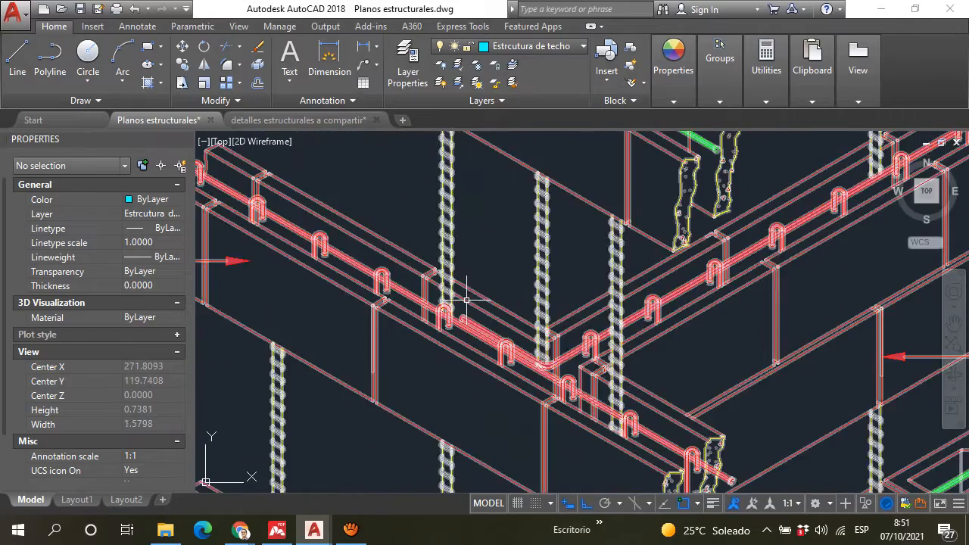
Step: Go back to the typical wall detail and review the full-height and window wall sections above their SF-1 footings
scroll(462, 298, "down", 15)
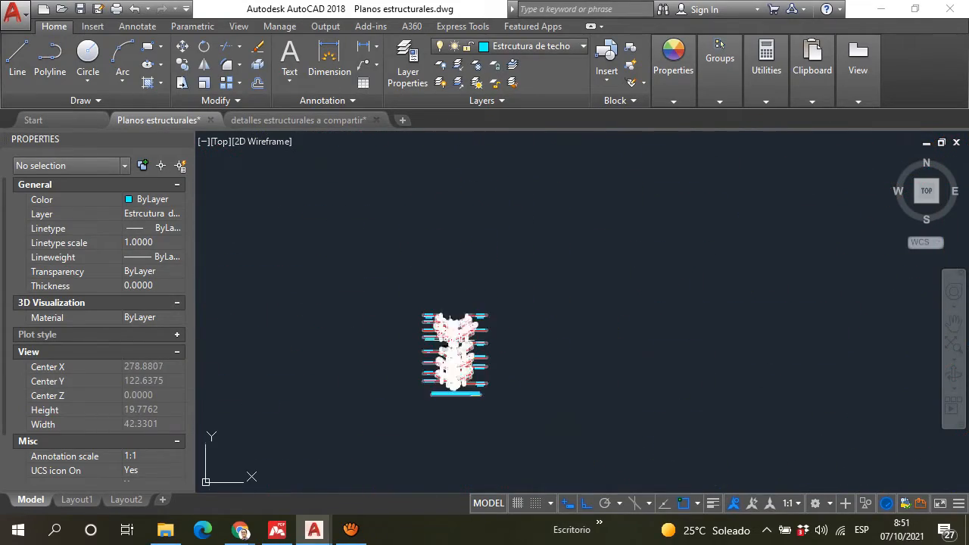
scroll(445, 245, "up", 6)
scroll(447, 265, "down", 11)
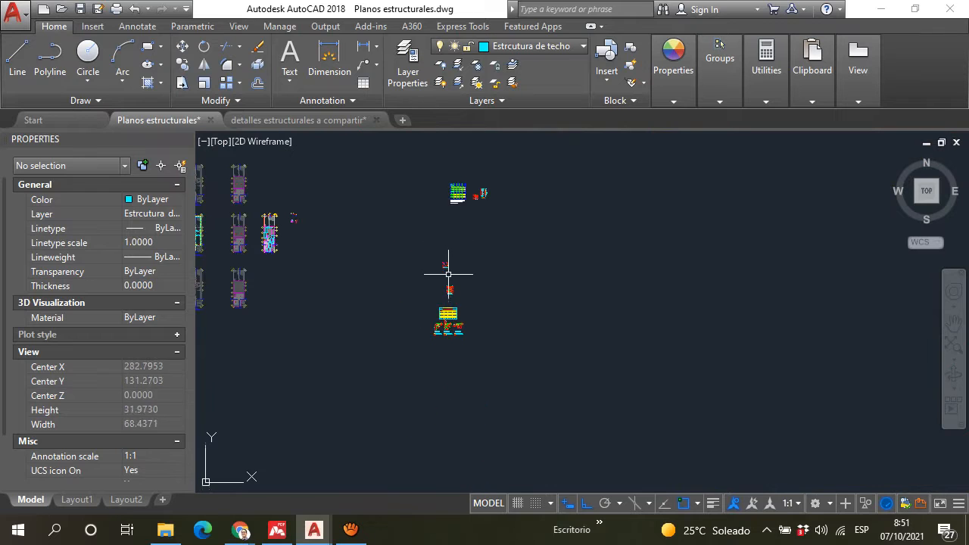
scroll(486, 218, "up", 2)
scroll(408, 246, "up", 15)
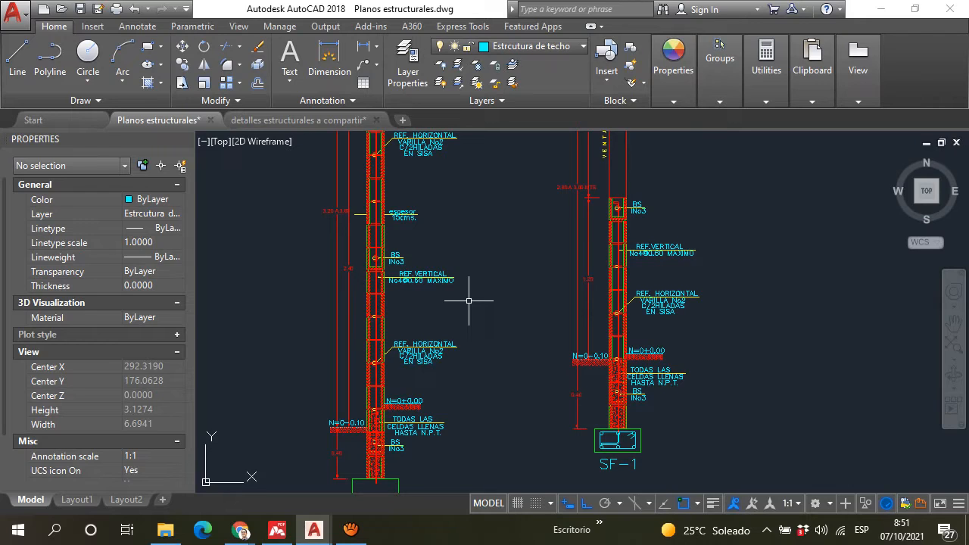
scroll(409, 244, "up", 4)
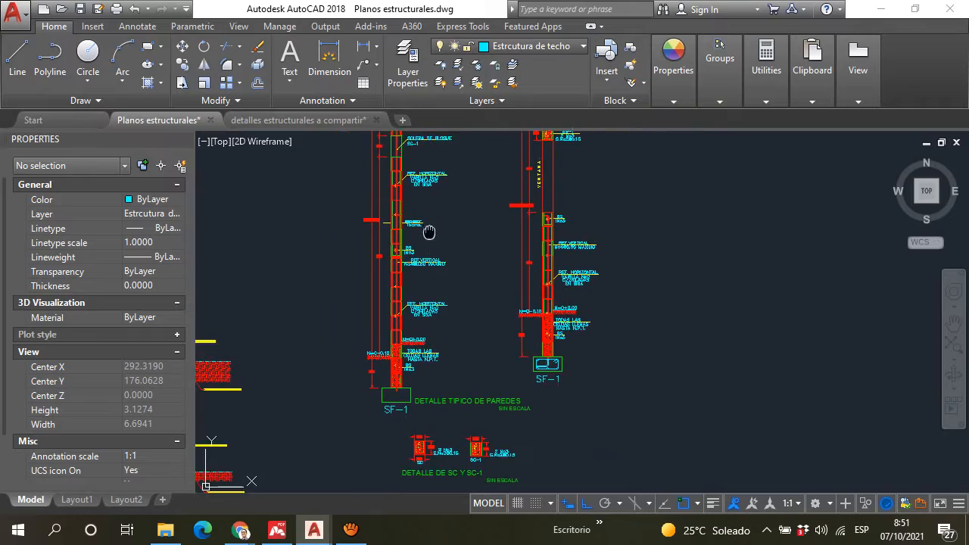
scroll(410, 244, "down", 8)
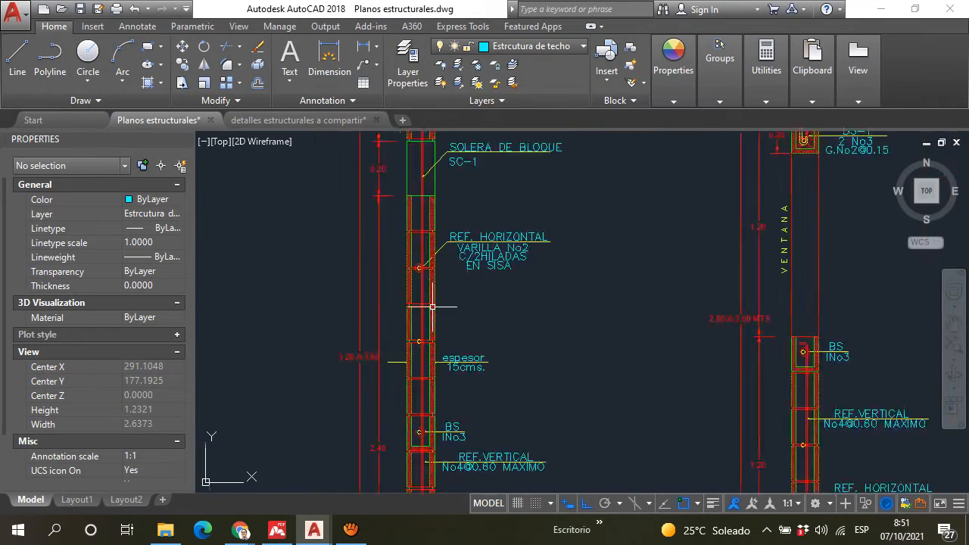
Step: Examine the "SOLERA DE BLOQUE" SC-1 and the "SOLERA DE BLOQUE CUMBRERA" SC in the upper part of the full-height wall
scroll(432, 257, "up", 7)
scroll(432, 257, "up", 4)
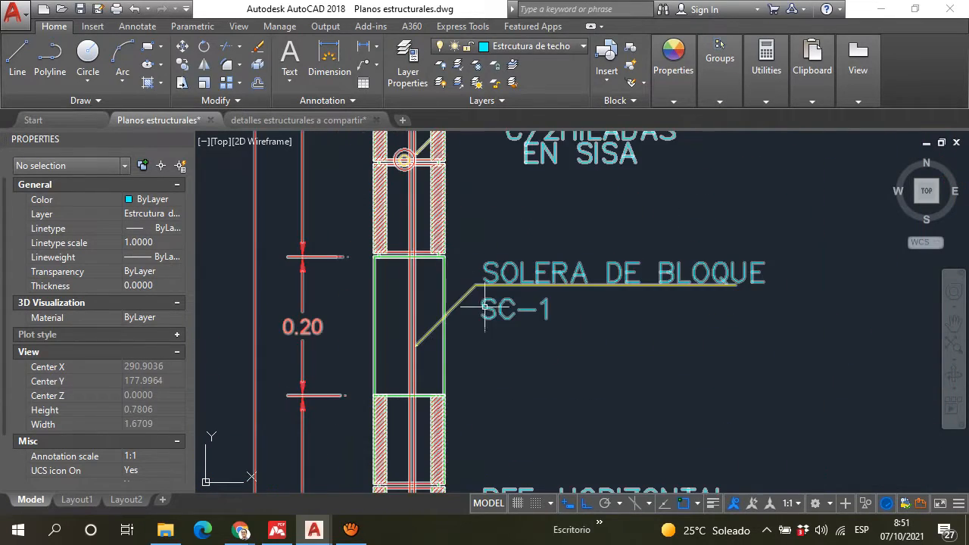
scroll(531, 326, "down", 5)
scroll(572, 373, "up", 1)
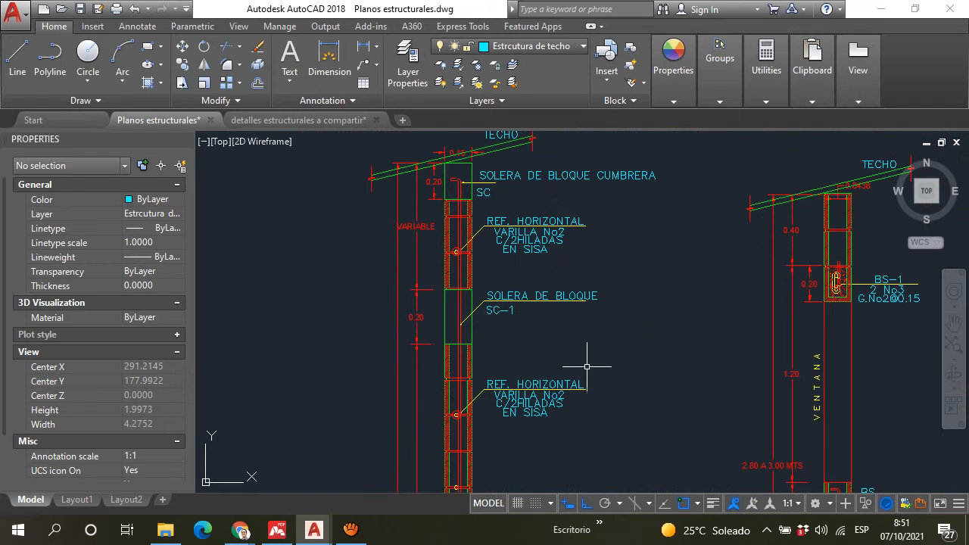
scroll(563, 357, "up", 2)
scroll(513, 288, "down", 6)
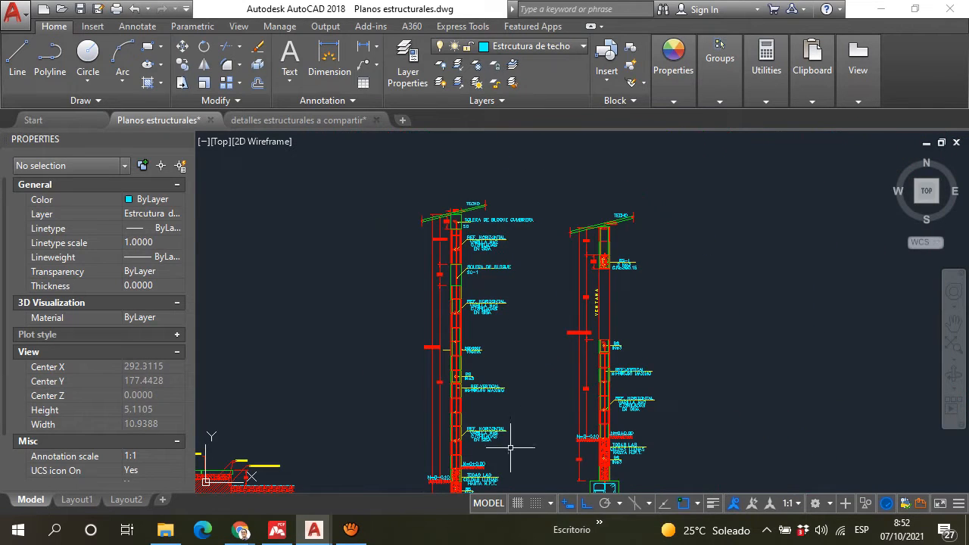
Step: Inspect the "VARILLA No2 C/2HILADAS EN SISA" horizontal bar in the block joints between the mid-height solera and SC-1
scroll(442, 417, "up", 4)
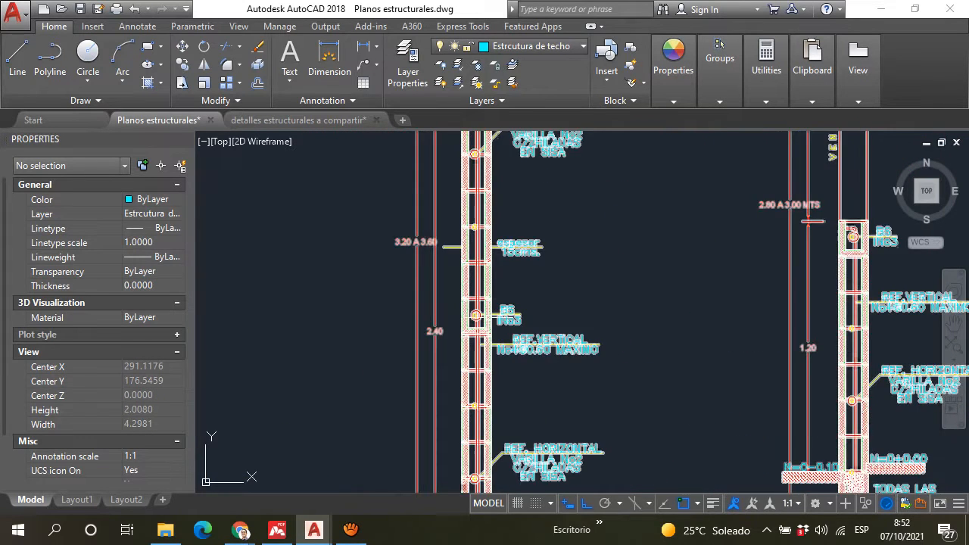
middle_click_drag(517, 245, 522, 310)
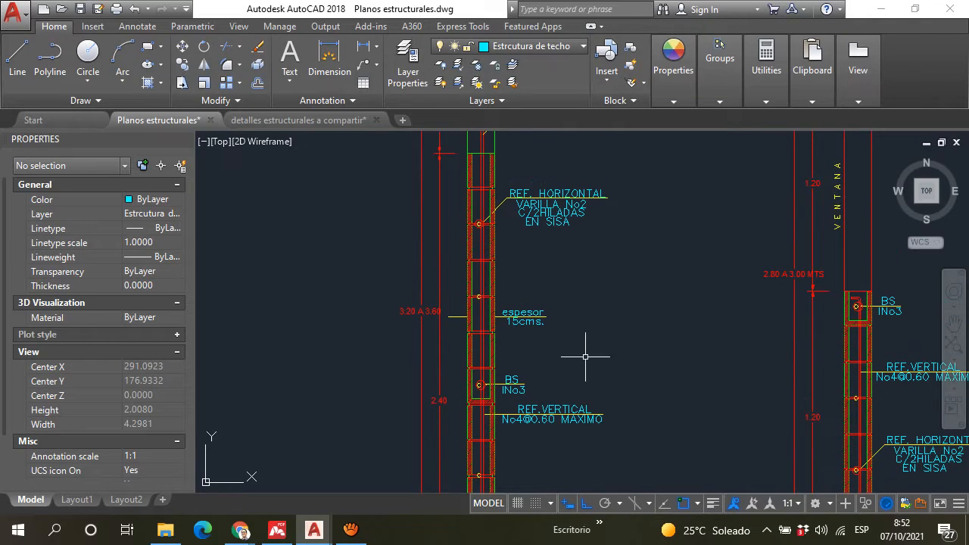
scroll(513, 336, "up", 4)
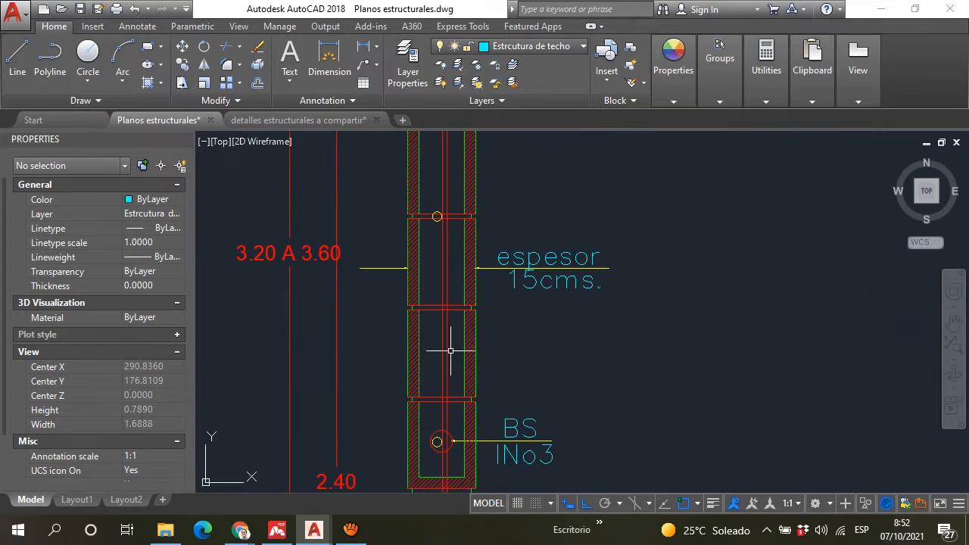
scroll(447, 346, "down", 4)
middle_click_drag(449, 256, 440, 291)
scroll(441, 291, "up", 4)
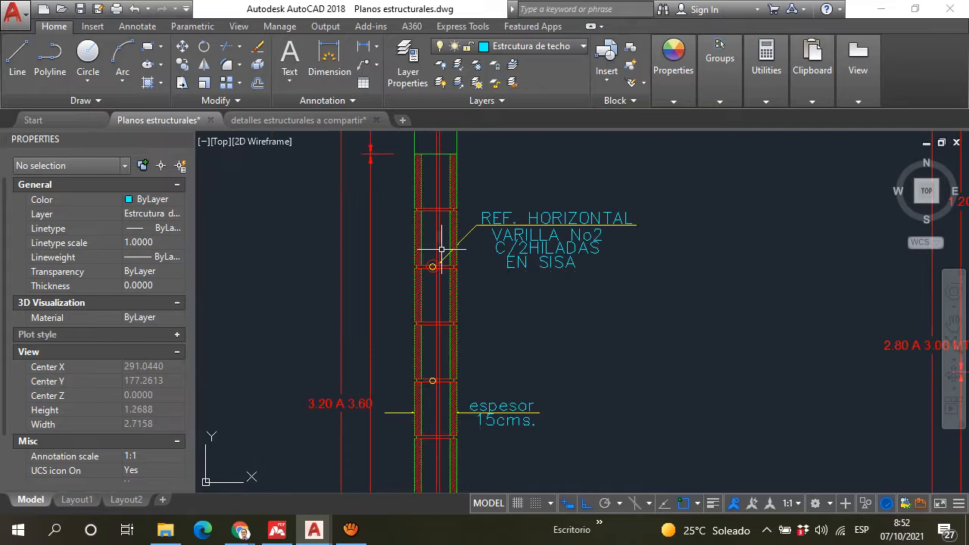
scroll(419, 249, "up", 4)
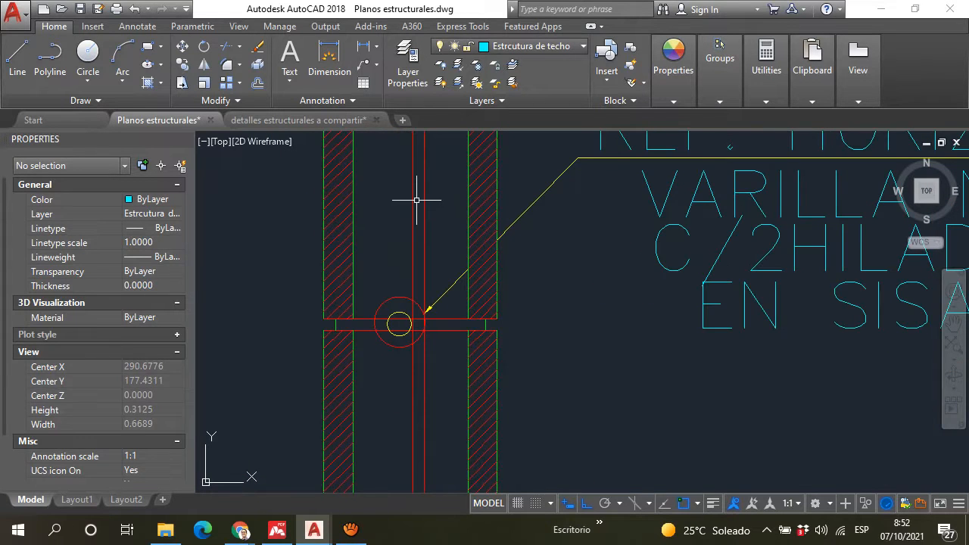
scroll(418, 189, "down", 8)
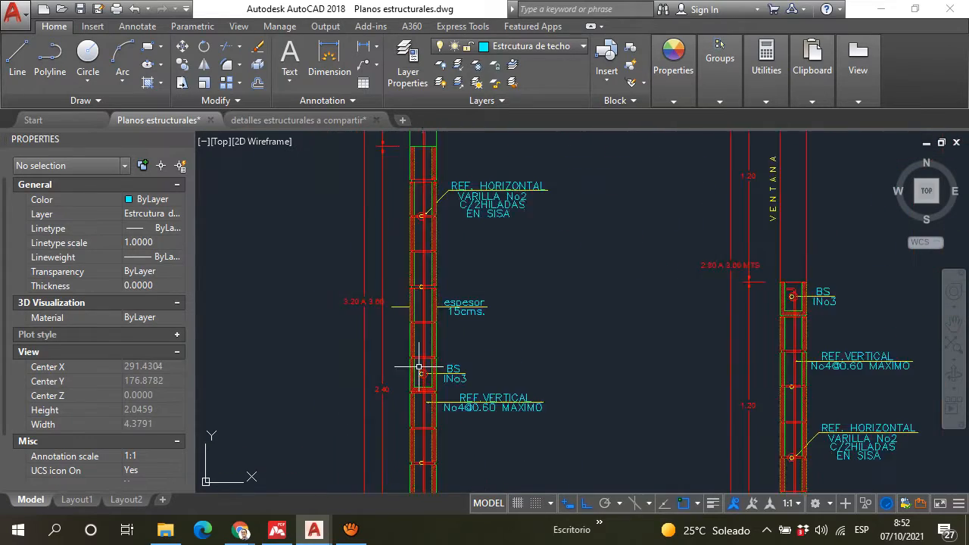
Step: Examine the wall base above the SF-1 footing, including the cells filled to N.P.T., the lower "BS 1No3" block and the floor-level joint bar
middle_click_drag(417, 384, 403, 226)
middle_click_drag(406, 417, 396, 275)
scroll(397, 305, "up", 4)
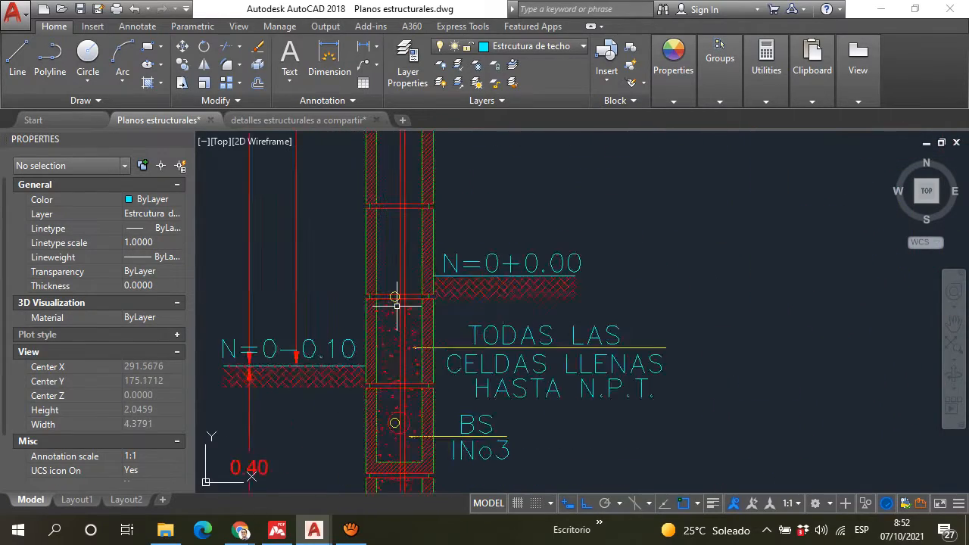
middle_click_drag(391, 384, 387, 257)
mouse_move(393, 213)
middle_mouse_down()
mouse_move(396, 340)
mouse_move(398, 241)
middle_mouse_up()
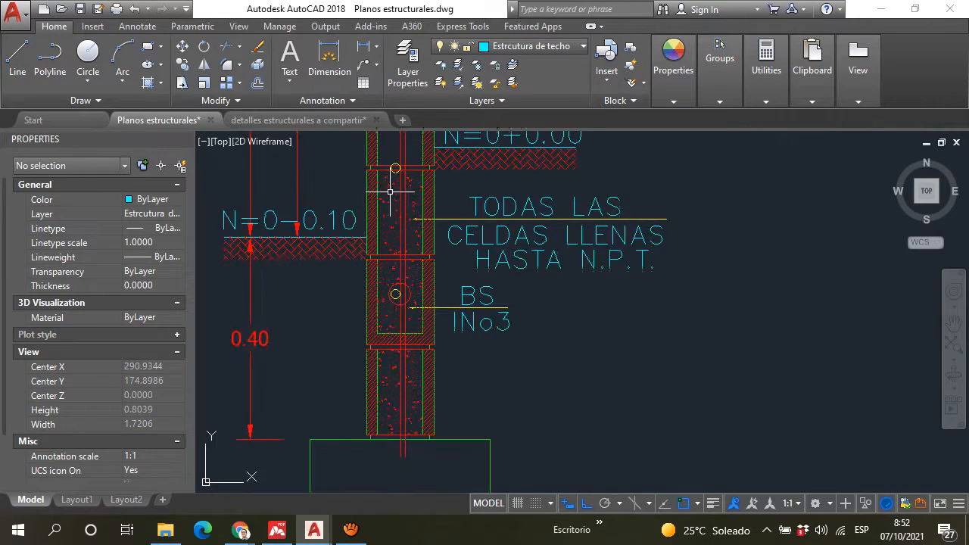
scroll(412, 227, "down", 3)
scroll(487, 250, "down", 3)
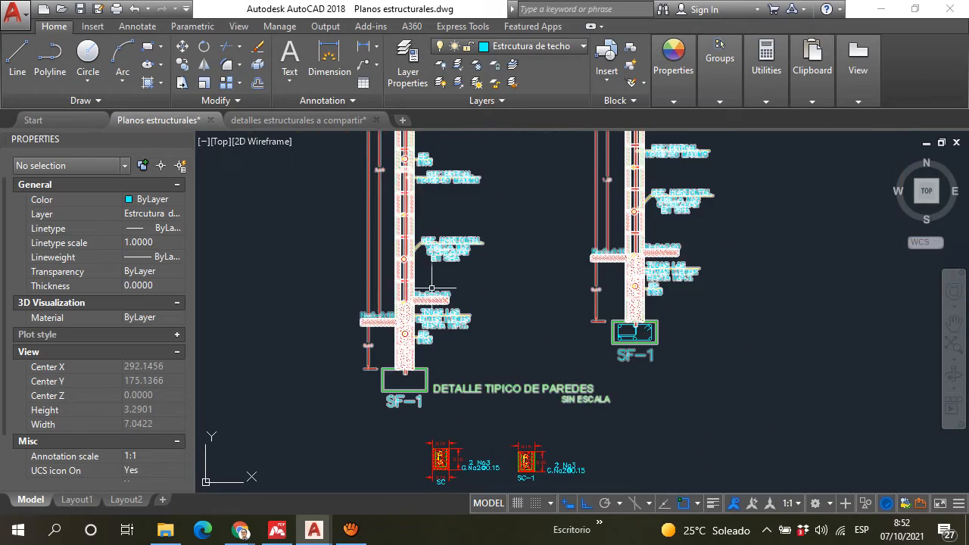
scroll(402, 231, "up", 3)
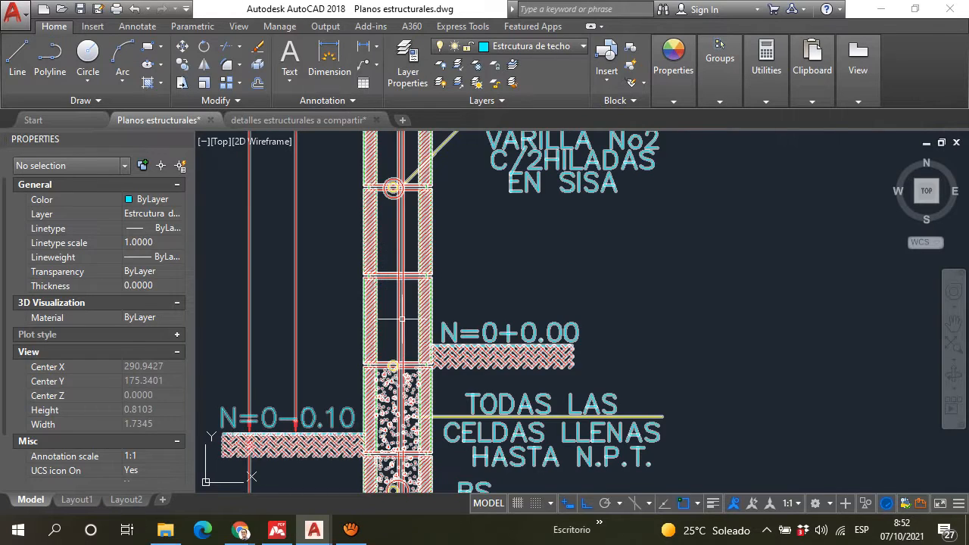
Step: Go to the foundation plan and examine the vertical bars in the block cells of the wall beside DORMITORIO 2
scroll(412, 349, "down", 15)
scroll(533, 248, "down", 8)
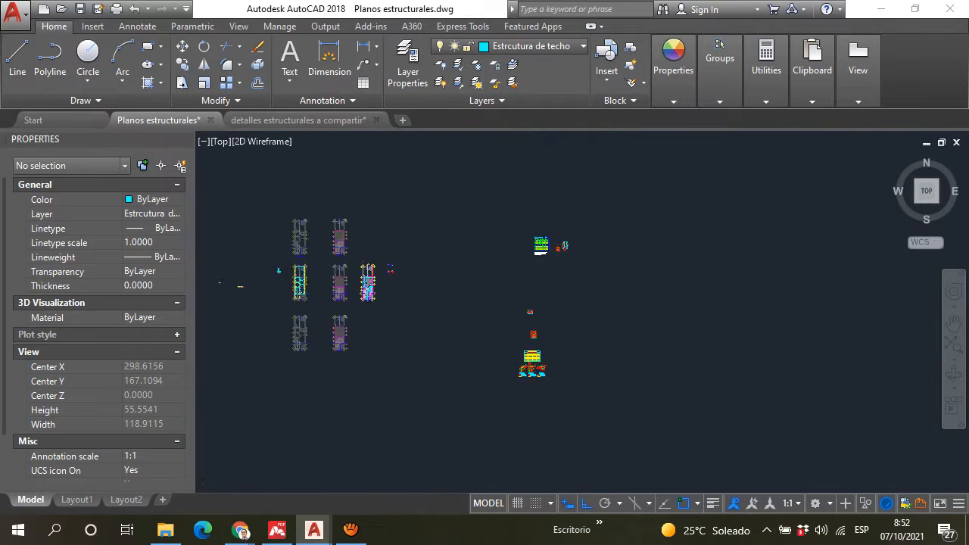
scroll(410, 272, "up", 10)
scroll(260, 297, "up", 5)
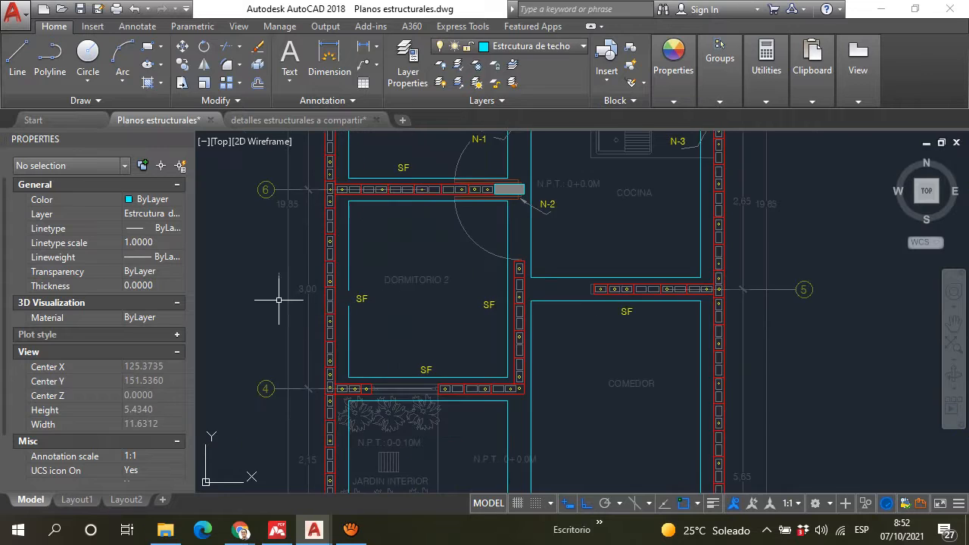
scroll(448, 281, "up", 10)
scroll(474, 253, "up", 5)
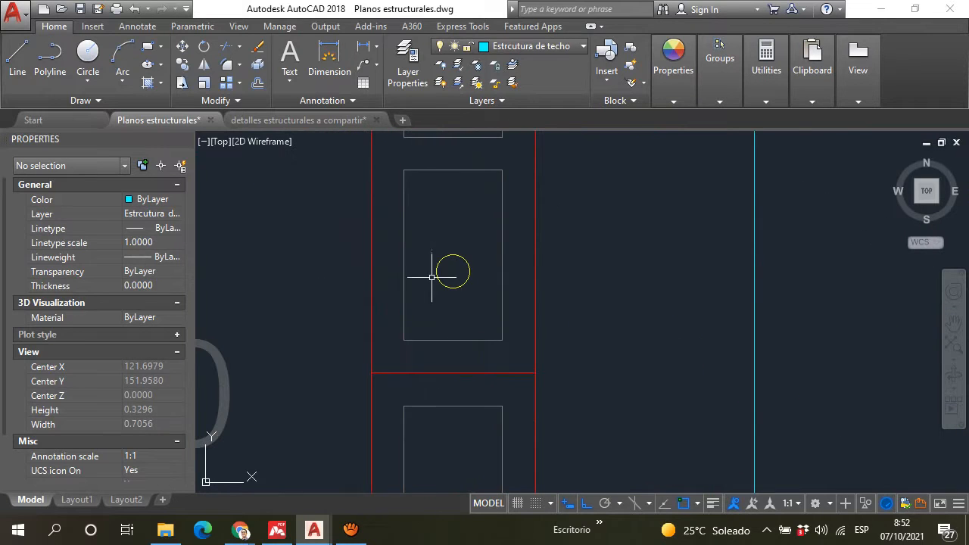
scroll(460, 284, "down", 6)
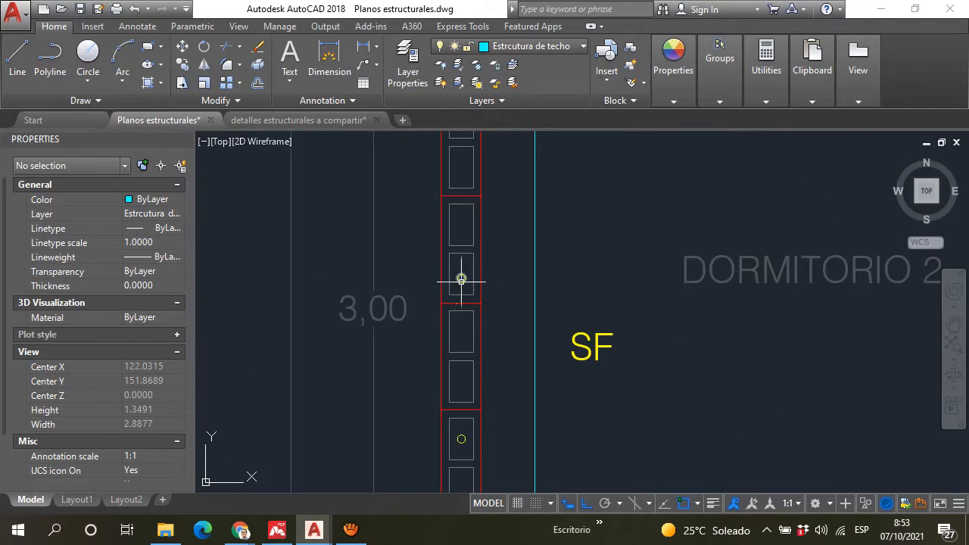
scroll(439, 260, "up", 2)
scroll(440, 252, "up", 4)
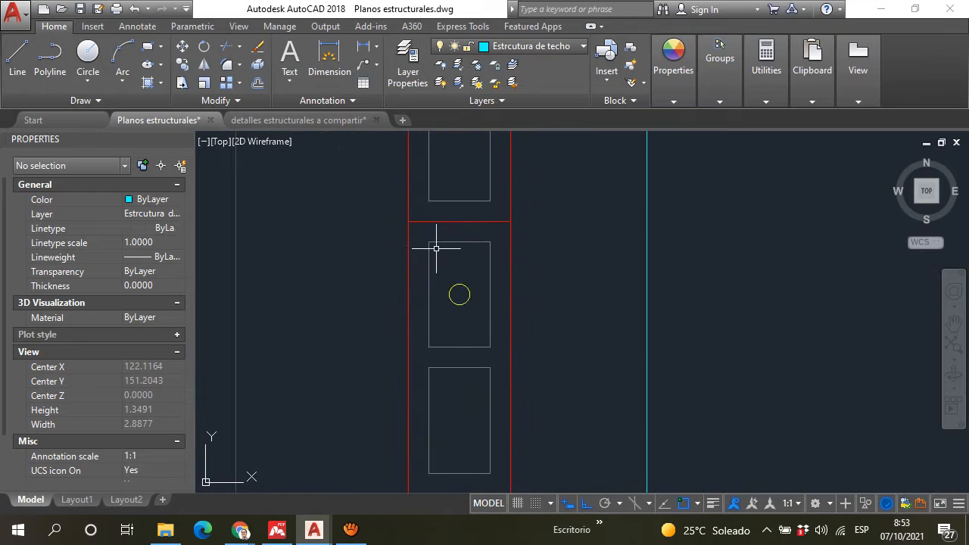
Step: Compare the empty and reinforced block cells along the DORMITORIO 2 wall, including its corner at grid line 4
scroll(465, 203, "down", 8)
scroll(469, 295, "up", 4)
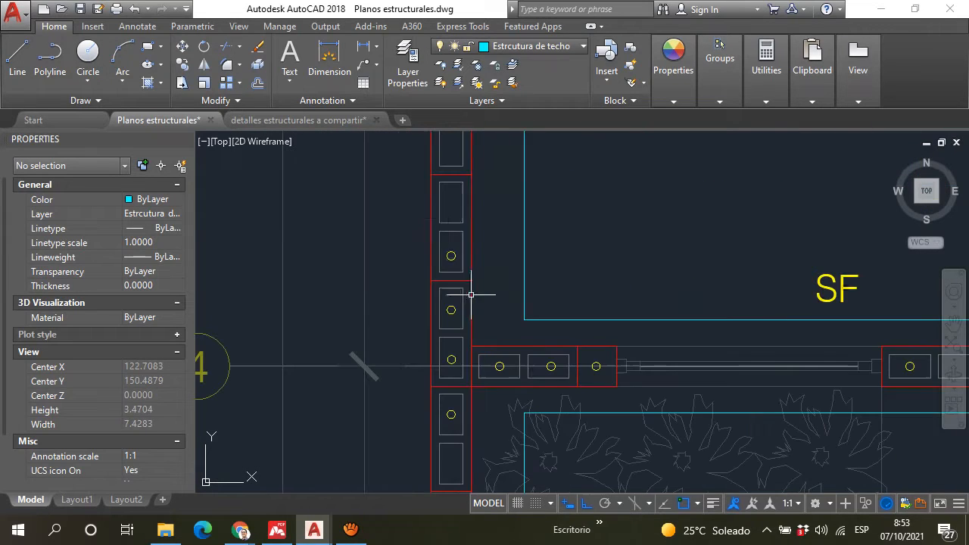
middle_click_drag(453, 169, 454, 294)
scroll(454, 295, "up", 2)
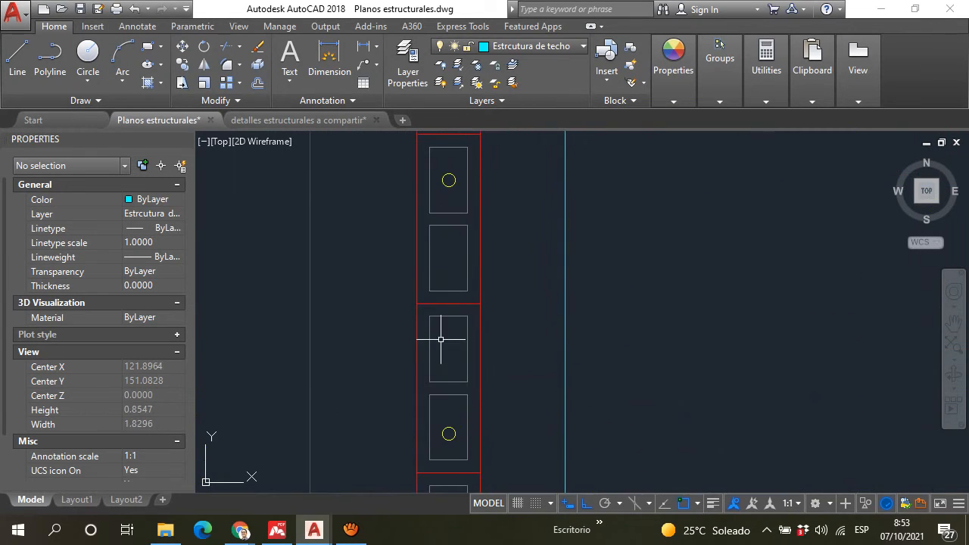
scroll(592, 266, "down", 10)
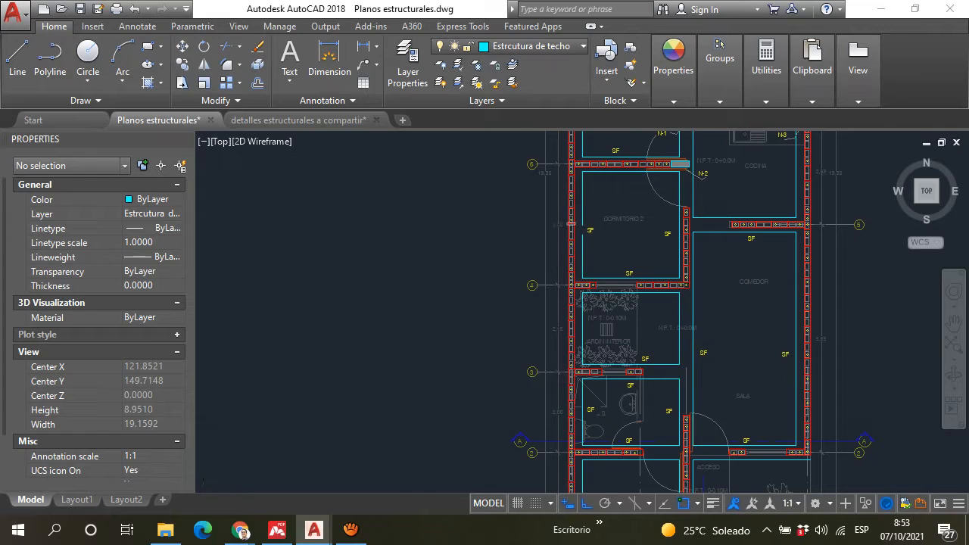
scroll(575, 244, "up", 8)
scroll(568, 252, "up", 3)
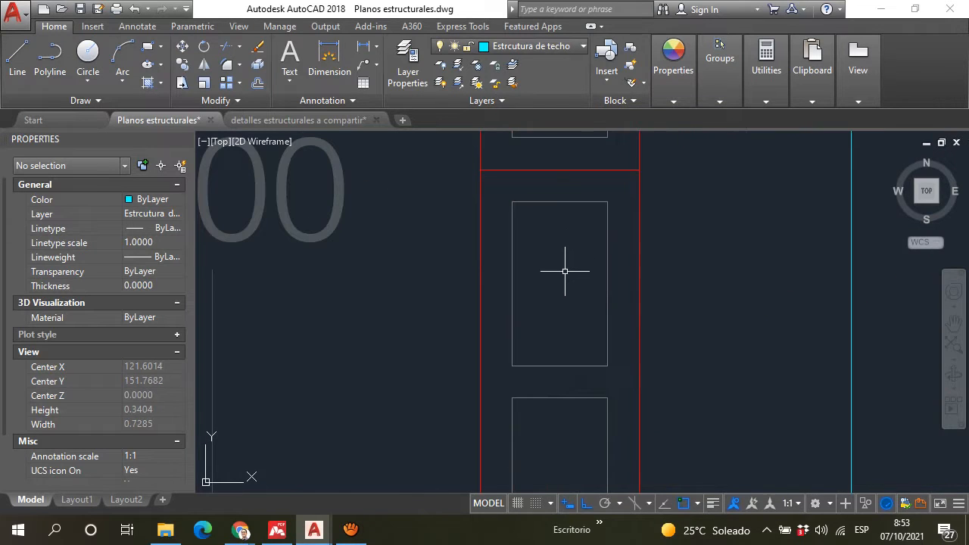
scroll(564, 269, "down", 4)
scroll(561, 273, "up", 4)
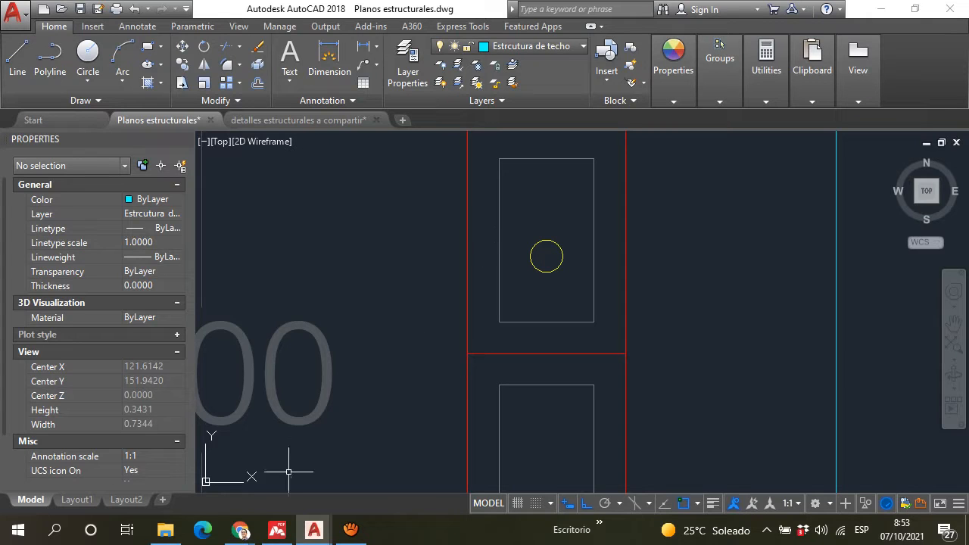
Step: Switch to the Google Meet call and read the students' questions in the chat messages
mouse_move(239, 528)
left_click(179, 484)
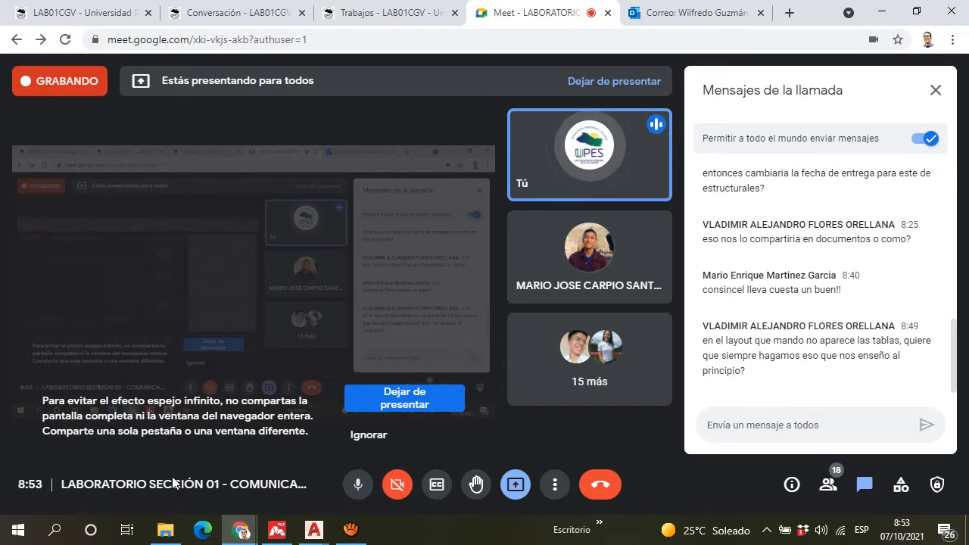
scroll(803, 271, "up", 3)
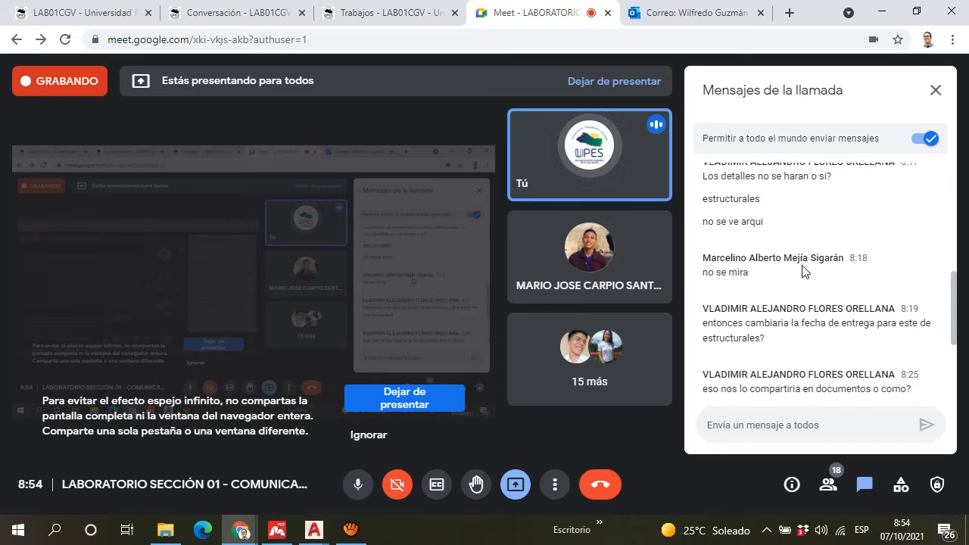
scroll(802, 271, "down", 2)
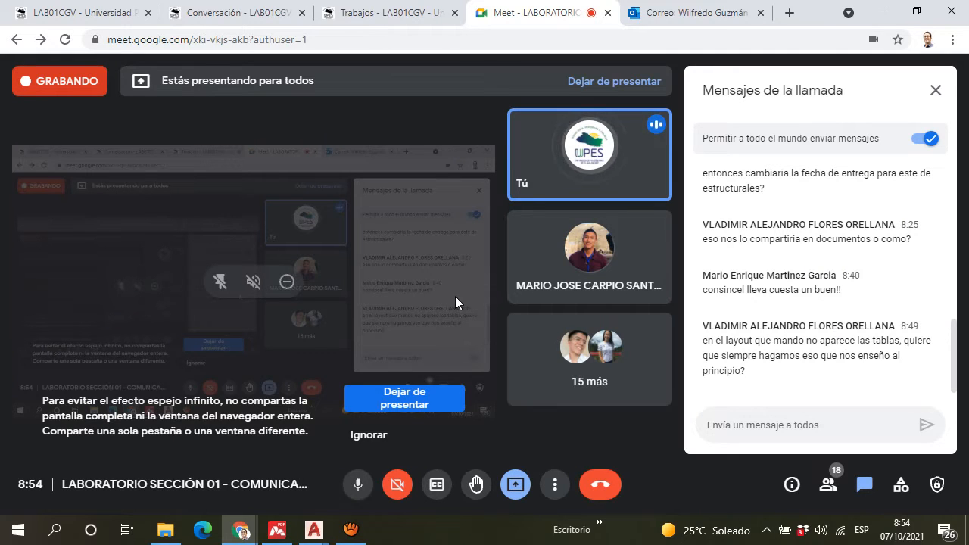
scroll(743, 257, "up", 2)
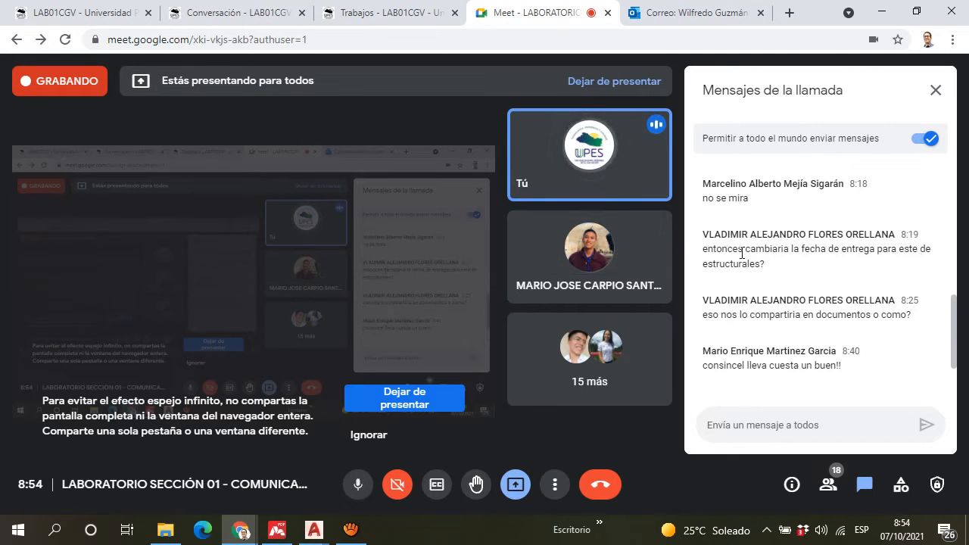
scroll(749, 252, "down", 1)
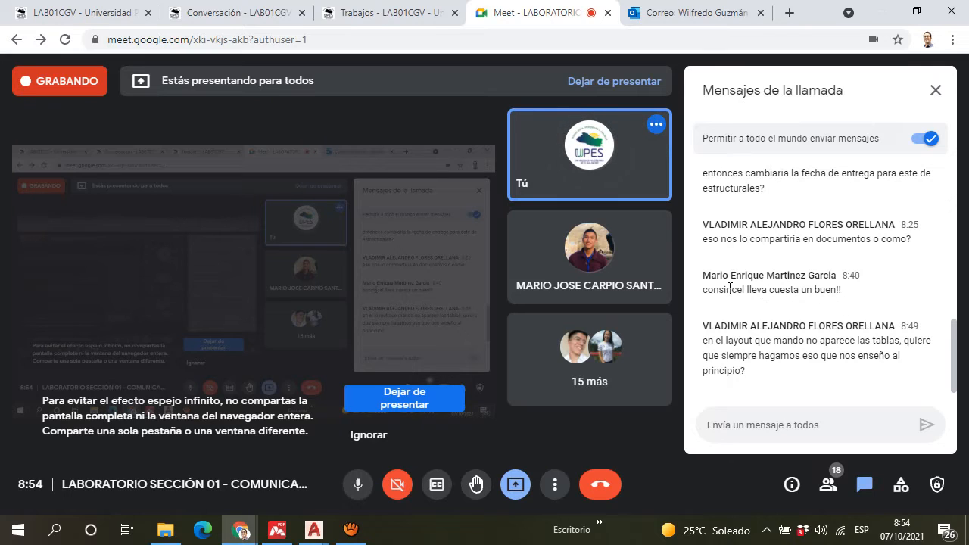
left_click_drag(742, 290, 767, 294)
left_click(792, 290)
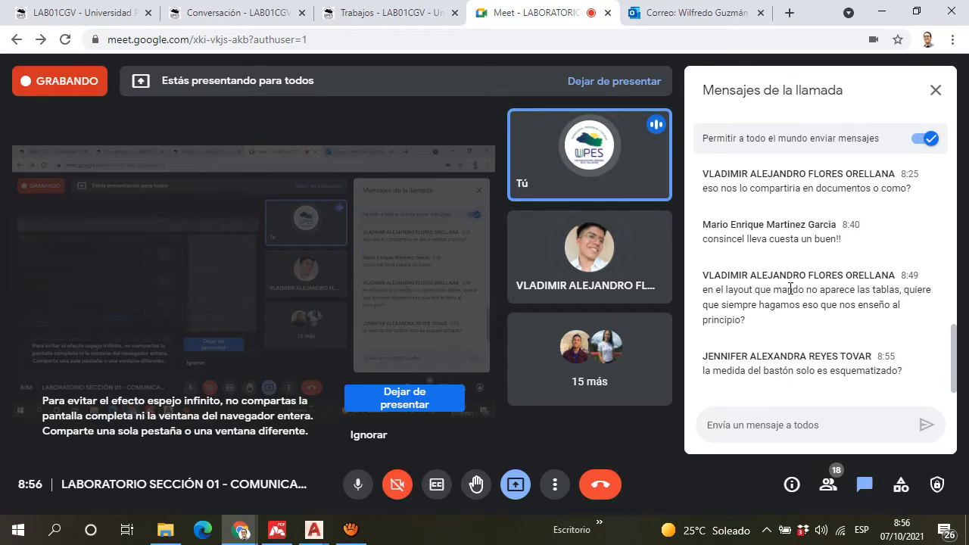
Step: Switch to AutoCAD's "detalles estructurales a compartir" drawing and review the "TABLA DE LONGITUDES DE ANCLAJE, TRASLAPE Y DESARROLLO"
left_click(314, 530)
left_click(350, 472)
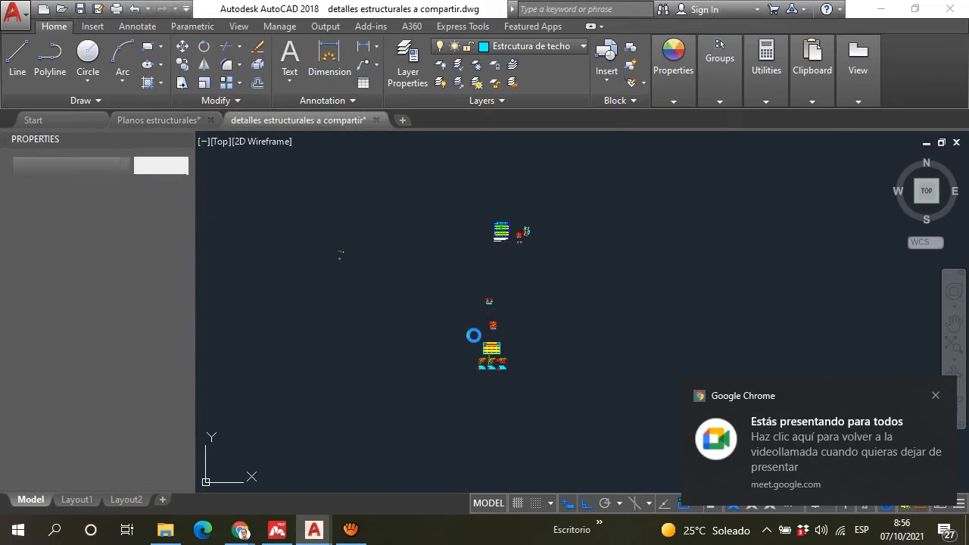
scroll(506, 231, "up", 15)
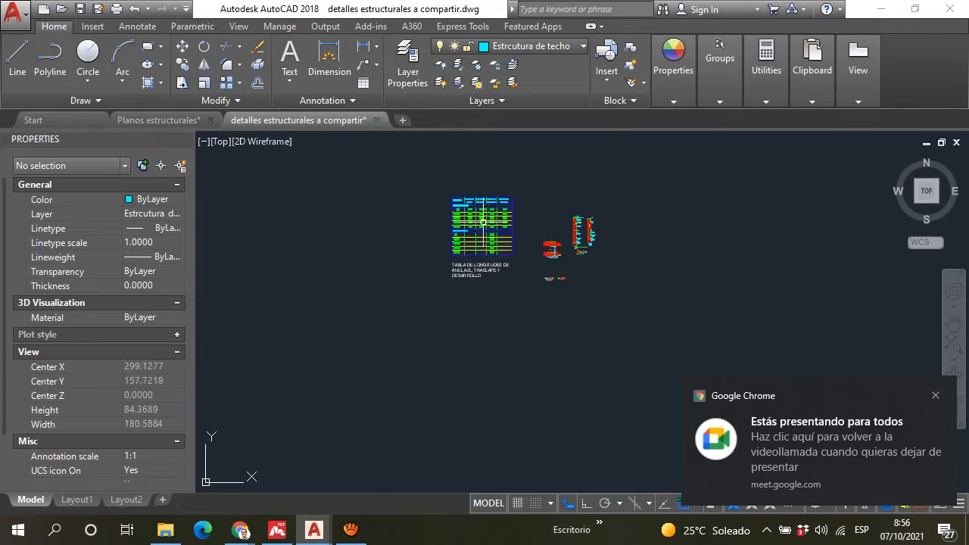
scroll(478, 219, "down", 5)
scroll(479, 233, "down", 2)
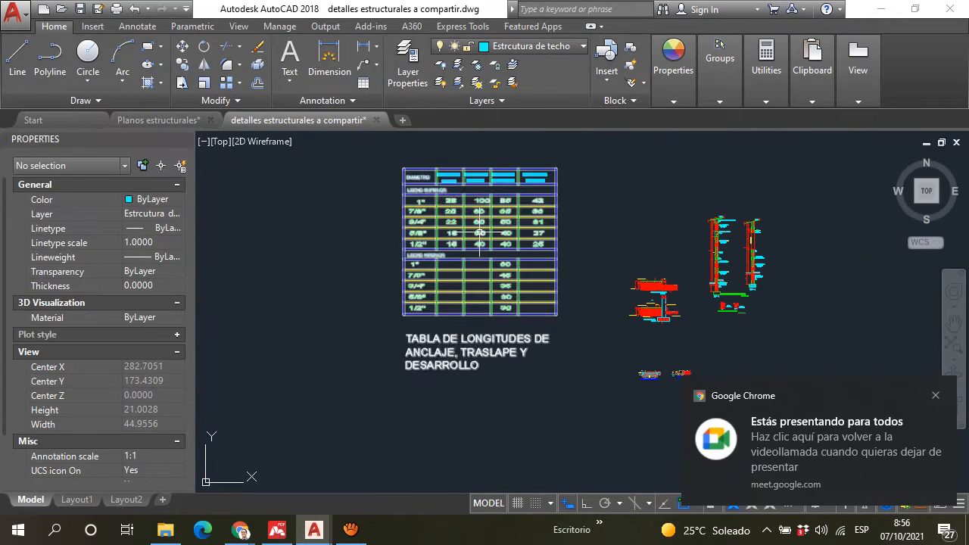
scroll(449, 200, "up", 2)
scroll(449, 200, "up", 2)
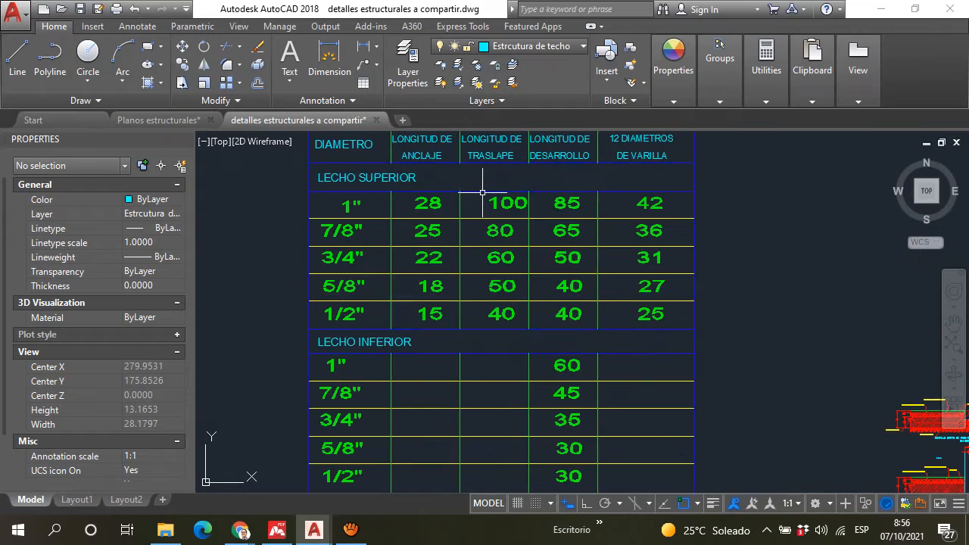
Step: Review the "CUADRO DE VARILLAS" table and the GANCHO 90°, 135° and 180° hook details below it
scroll(472, 230, "down", 10)
scroll(467, 394, "up", 10)
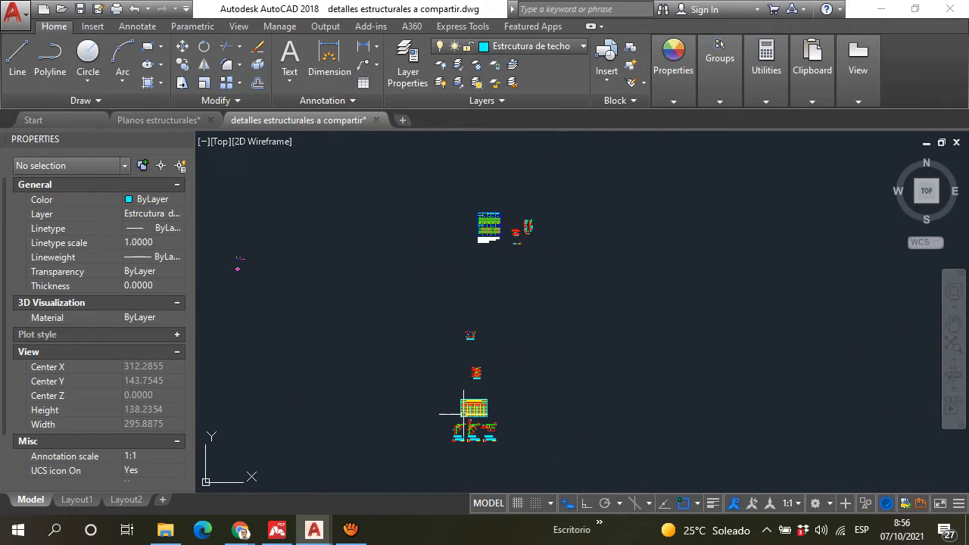
scroll(470, 401, "down", 3)
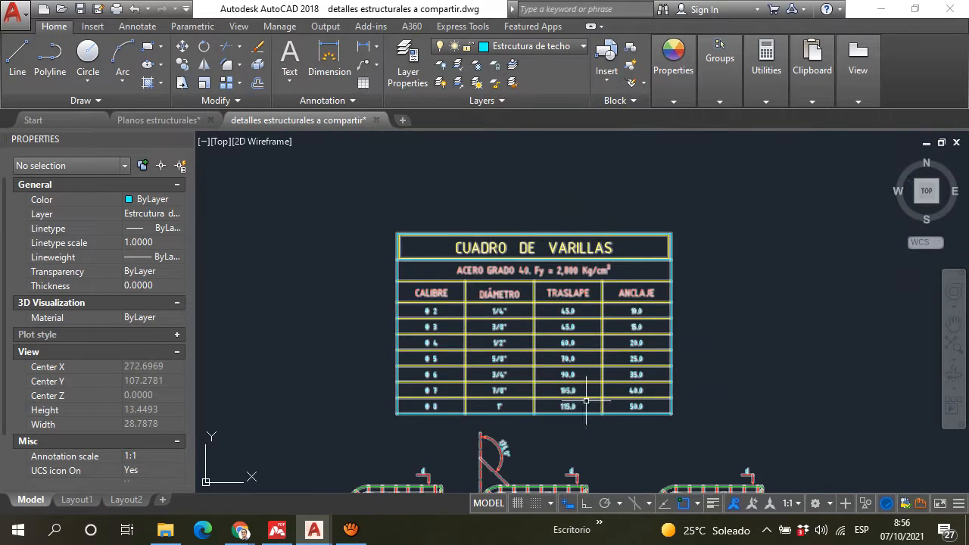
scroll(524, 276, "down", 3)
middle_click_drag(503, 192, 510, 155)
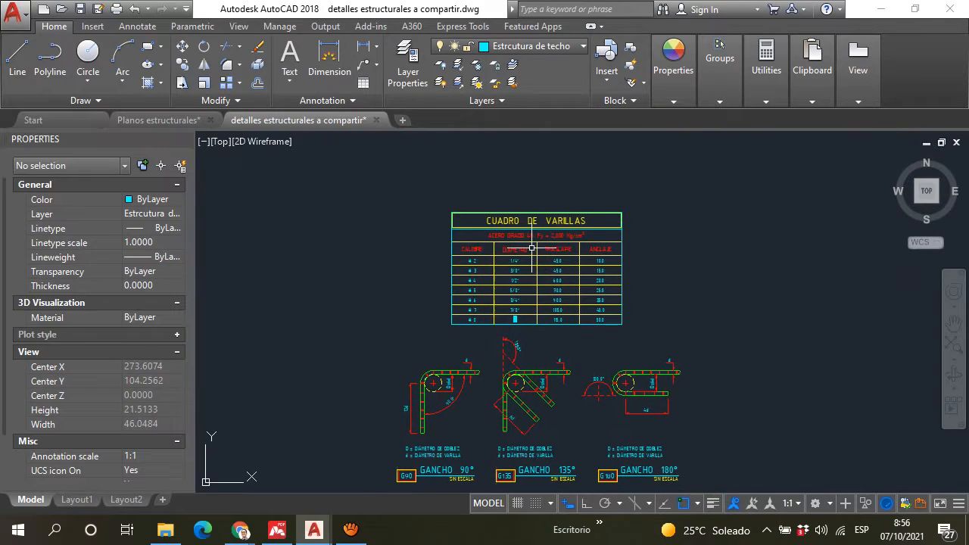
middle_click_drag(531, 248, 515, 209)
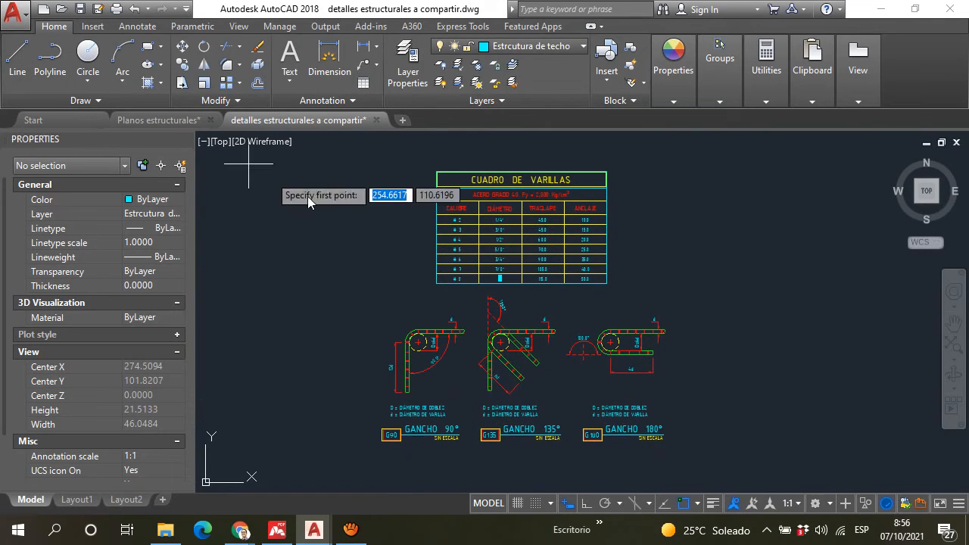
left_click(359, 157)
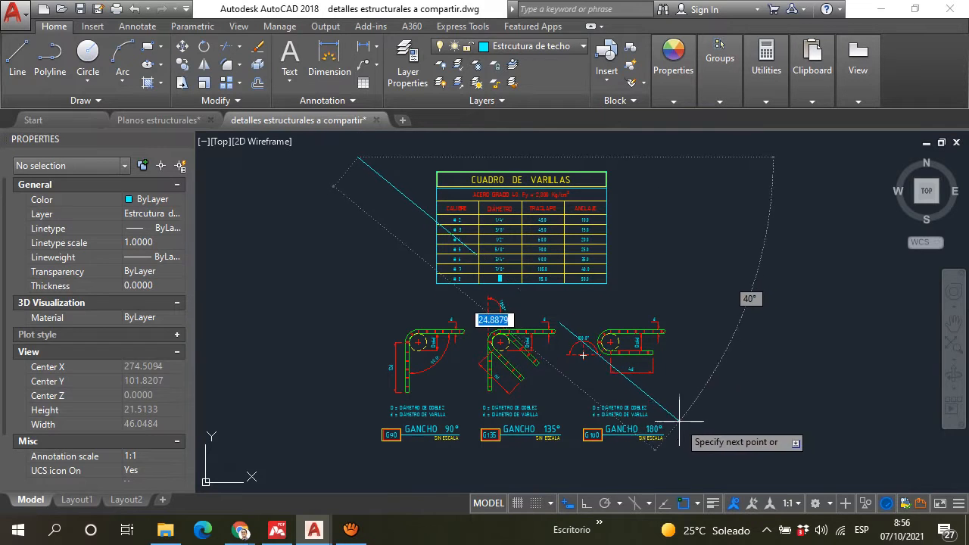
key("Escape")
scroll(537, 265, "down", 6)
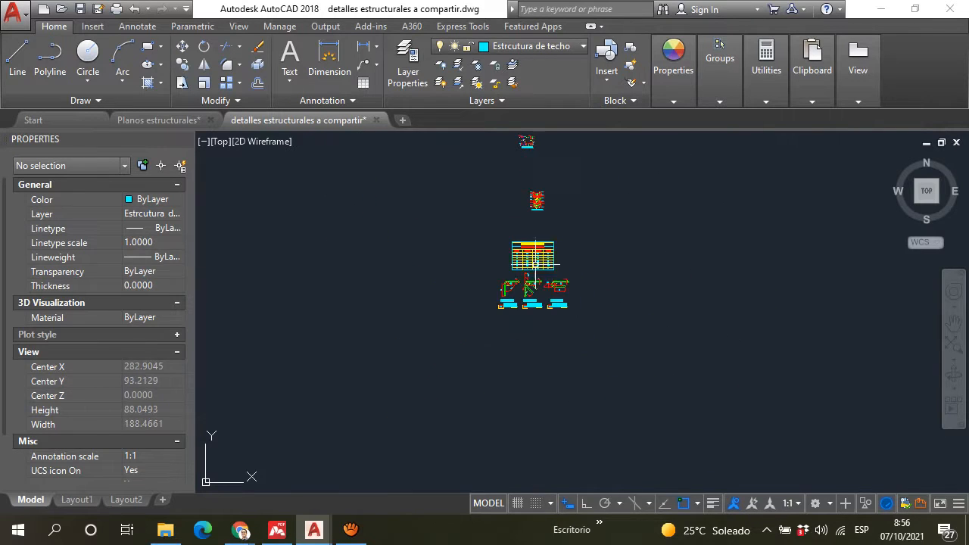
Step: Draw a circle around the "CUADRO DE VARILLAS" table and its three hook details
left_click(76, 71)
scroll(628, 292, "up", 4)
left_click(702, 332)
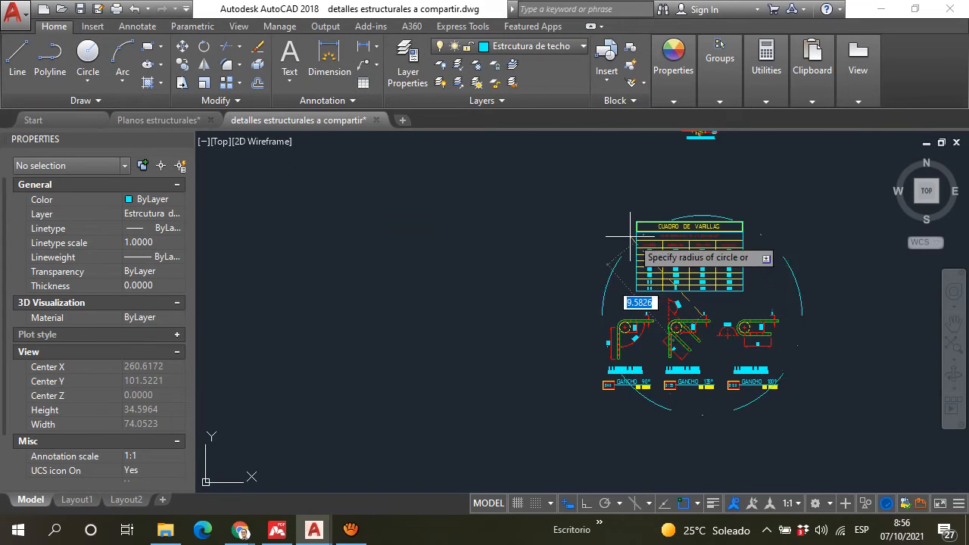
left_click(588, 240)
Step: Draw a circle around the isometric wall joint detail above the "CUADRO DE VARILLAS" table
scroll(595, 301, "down", 4)
scroll(596, 301, "up", 10)
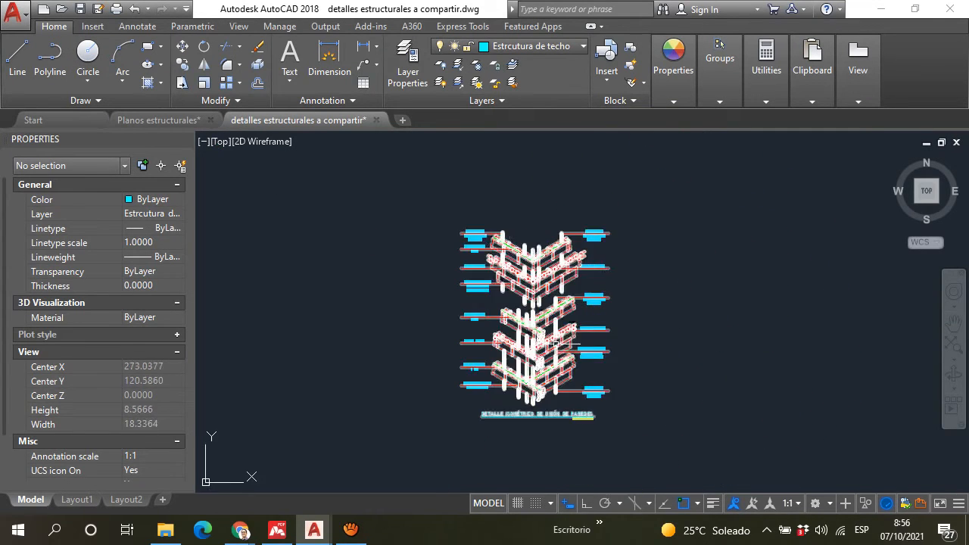
key("Return")
left_click(532, 320)
left_click(434, 220)
scroll(454, 250, "down", 6)
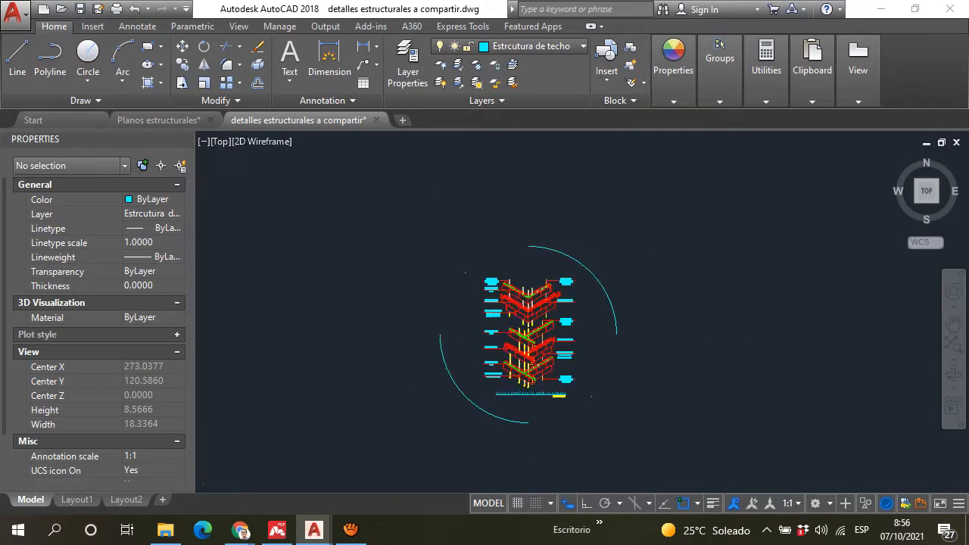
Step: Draw a circle around the "REFUERZOS TÍPICOS EN UNIONES DE PAREDES" details
scroll(530, 205, "up", 6)
key("Return")
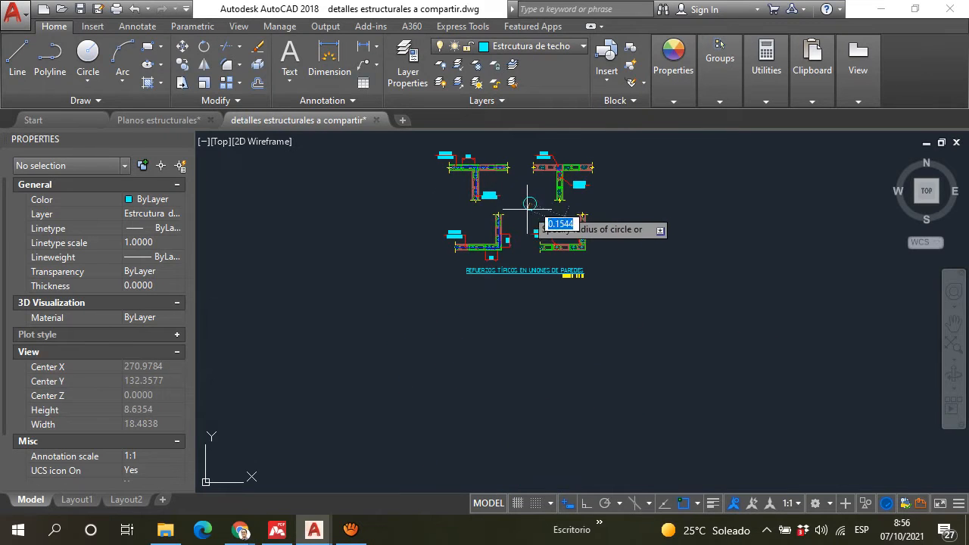
left_click(530, 205)
scroll(531, 204, "down", 2)
left_click(595, 183)
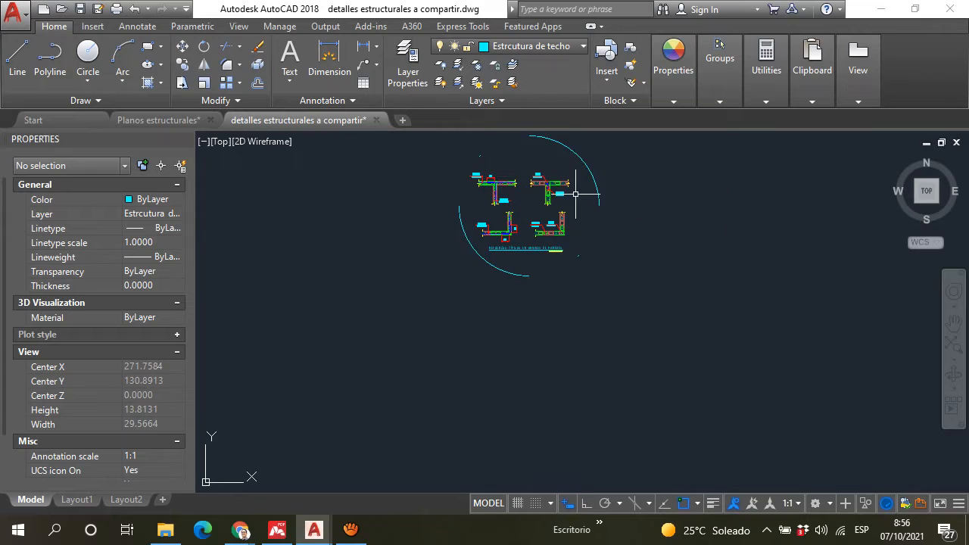
scroll(581, 184, "down", 8)
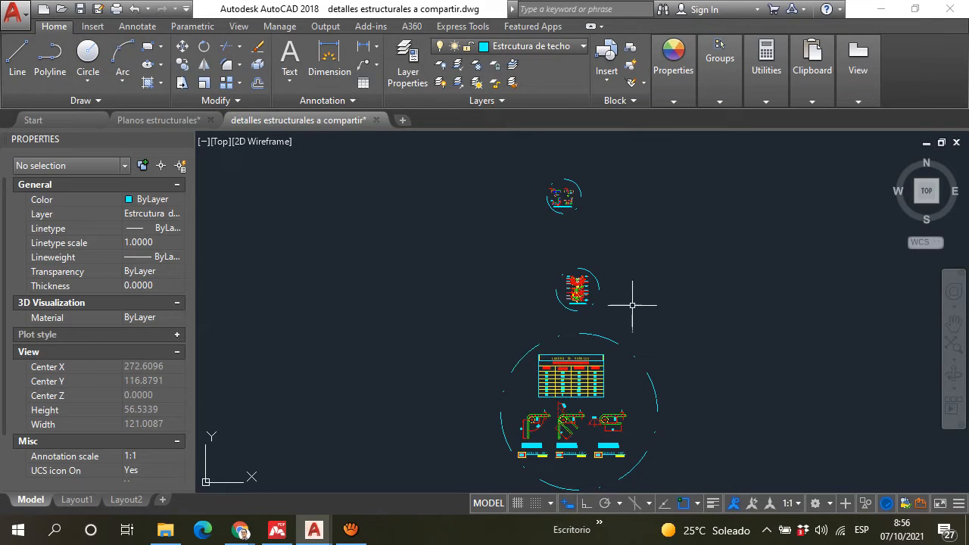
Step: Select and erase the marking circles drawn around the structural details
scroll(579, 348, "up", 5)
left_click(614, 351)
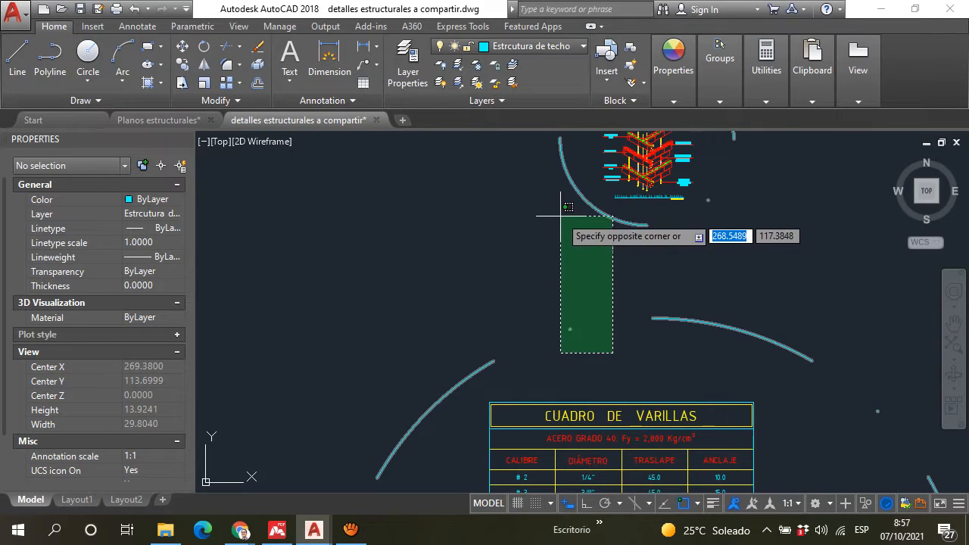
left_click(562, 193)
scroll(564, 243, "down", 6)
scroll(538, 292, "up", 7)
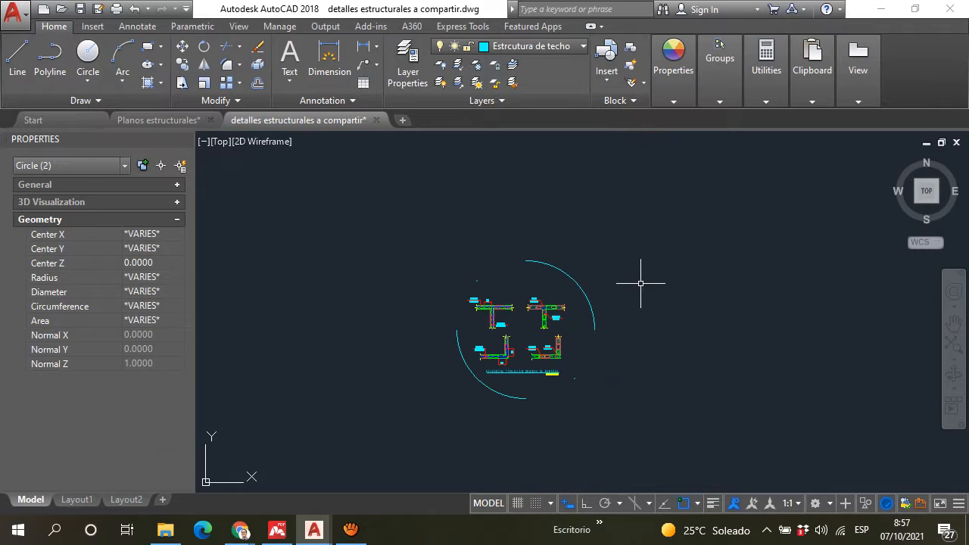
key("Delete")
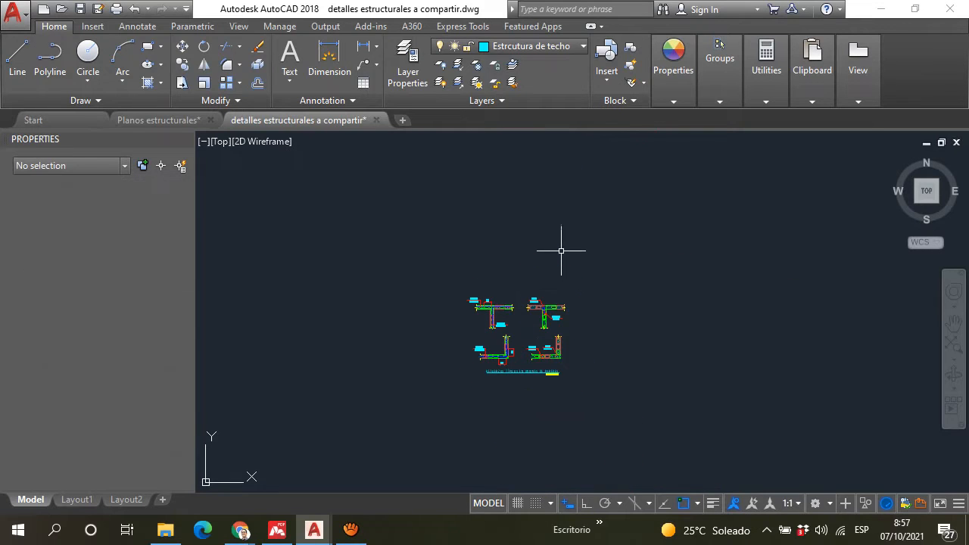
Step: Examine the two wall sections of the "DETALLE TIPICO DE PAREDES", from the roof down to the SF-1 footings
scroll(562, 252, "down", 8)
middle_click_drag(584, 175, 543, 330)
scroll(555, 318, "up", 5)
scroll(592, 322, "up", 6)
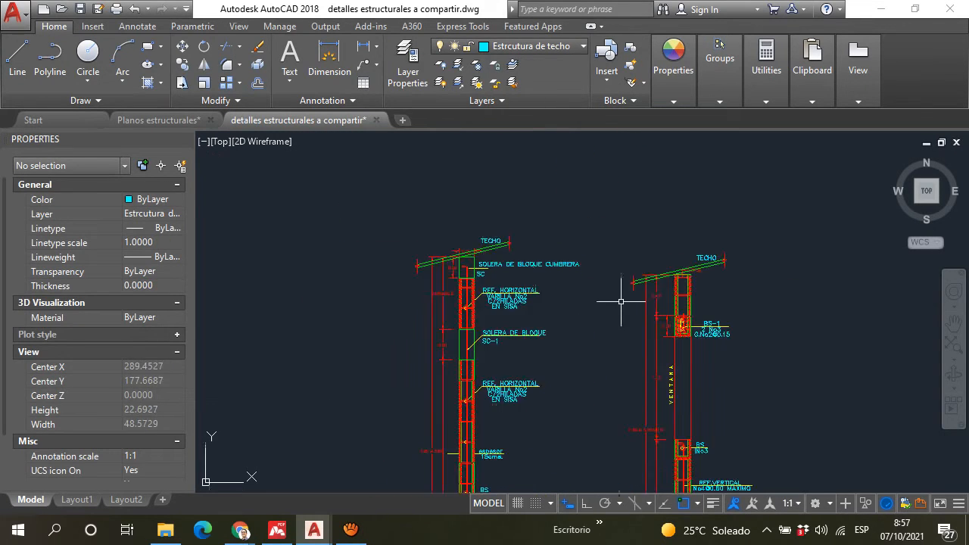
scroll(621, 288, "down", 2)
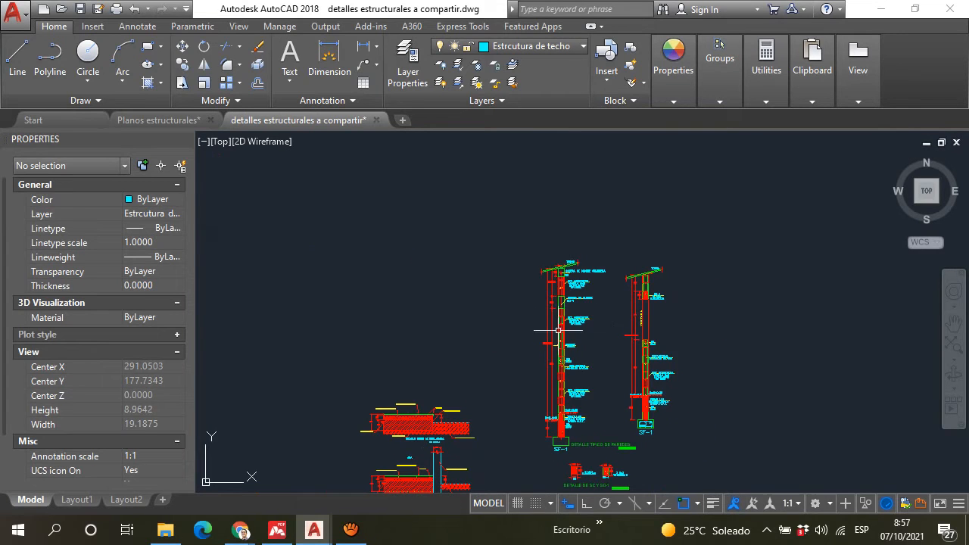
scroll(559, 287, "down", 4)
scroll(564, 286, "up", 14)
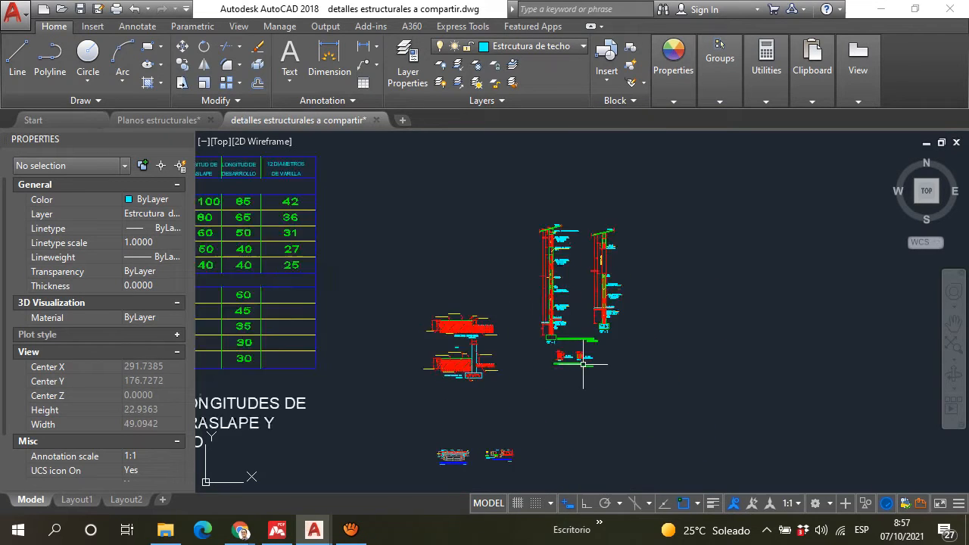
scroll(517, 243, "down", 5)
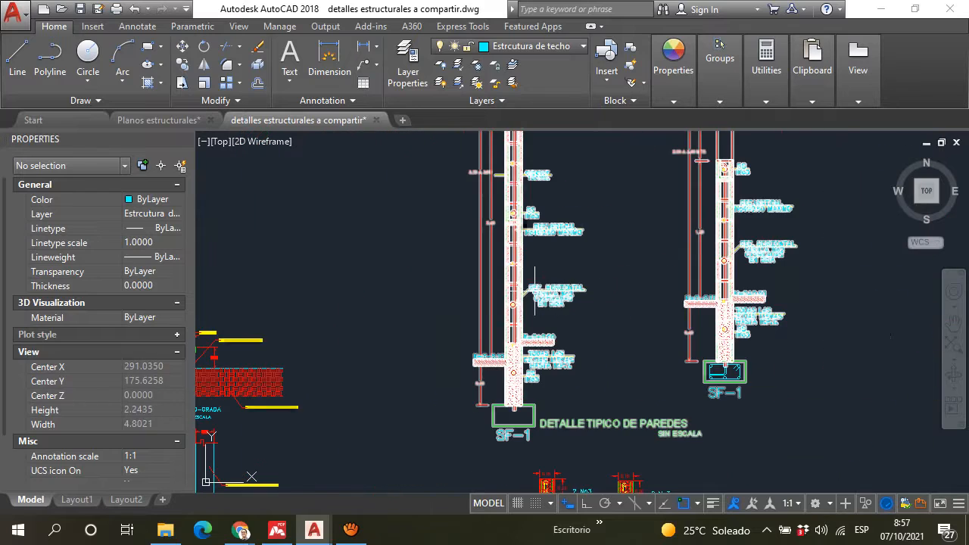
scroll(500, 352, "up", 4)
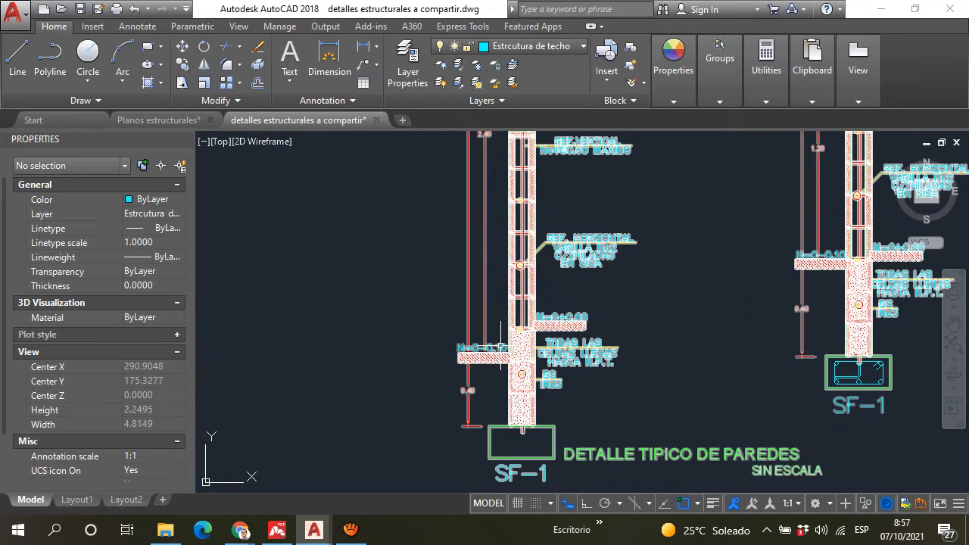
scroll(625, 343, "down", 2)
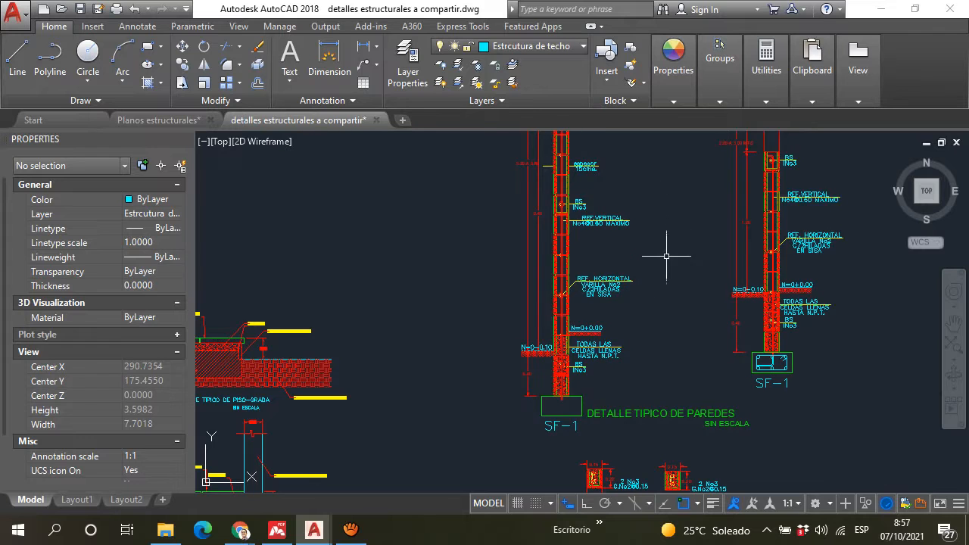
middle_click_drag(622, 258, 592, 354)
scroll(608, 274, "down", 2)
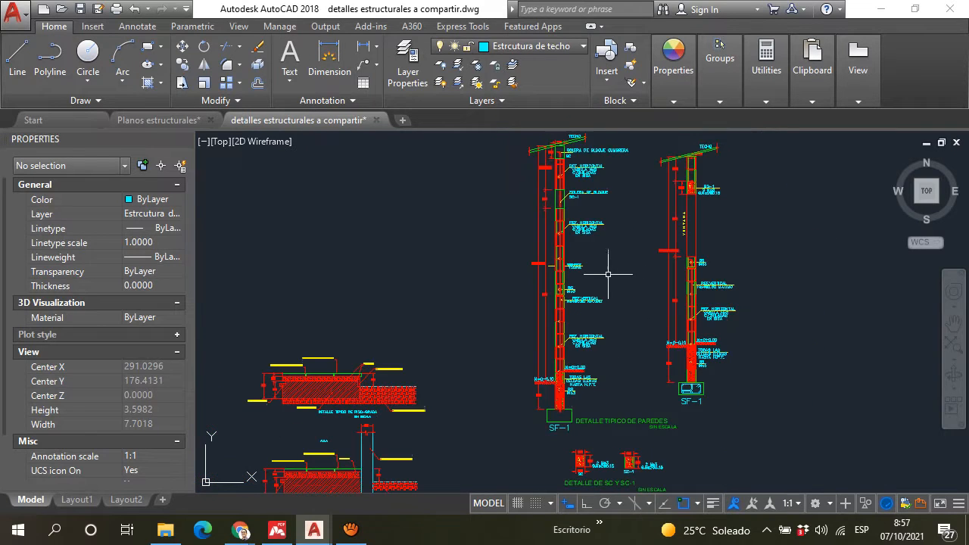
scroll(565, 356, "up", 6)
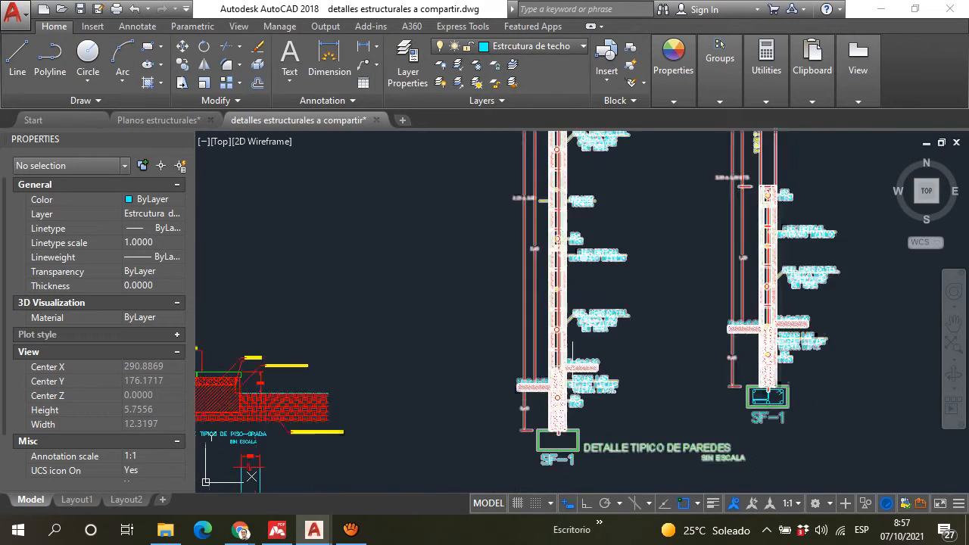
scroll(560, 323, "down", 6)
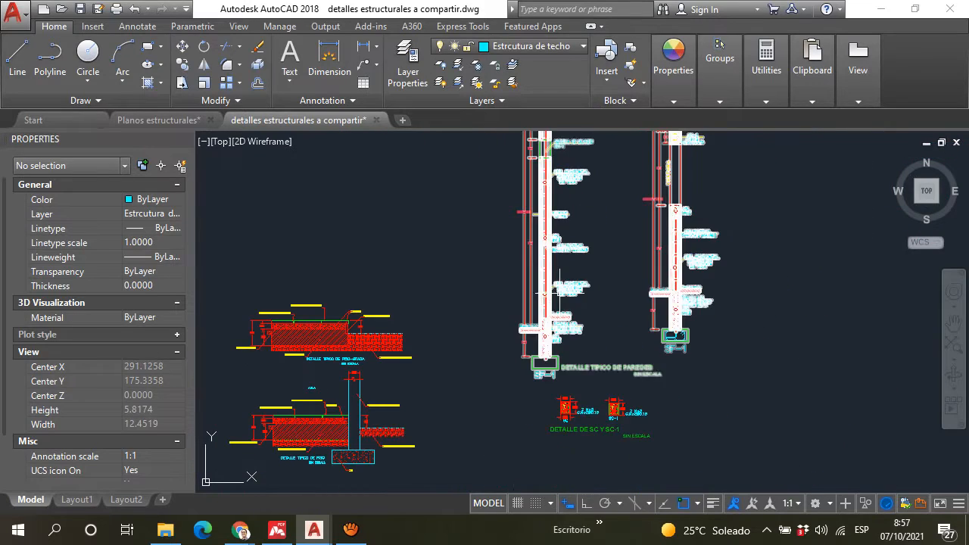
Step: Examine the layers and notes of the "DETALLE TIPICO DE PISO" and "DETALLE TIPICO DE PISO-GRADA" floor details
mouse_move(423, 416)
middle_mouse_down()
mouse_move(460, 355)
mouse_move(563, 288)
middle_mouse_up()
scroll(454, 286, "up", 6)
scroll(455, 288, "down", 3)
scroll(456, 312, "up", 5)
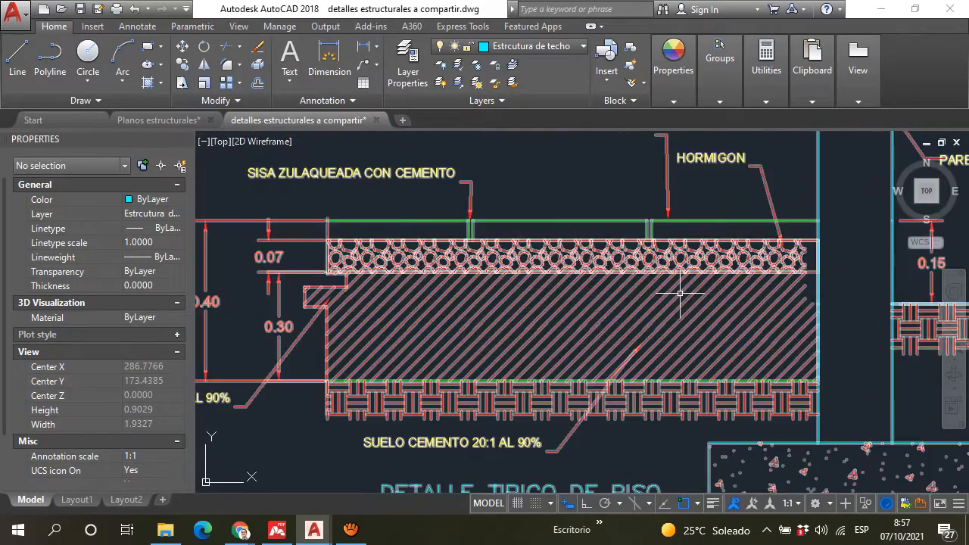
scroll(681, 288, "down", 2)
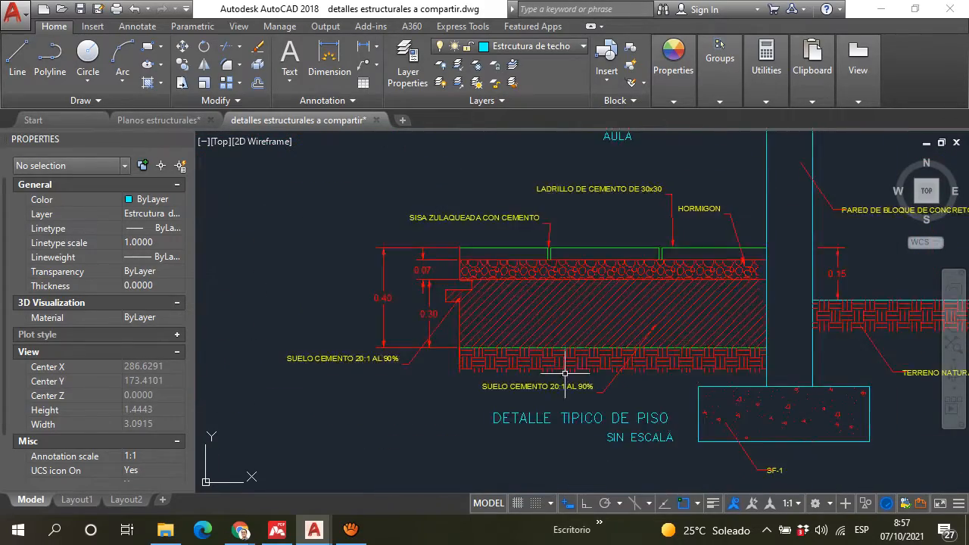
scroll(425, 281, "up", 2)
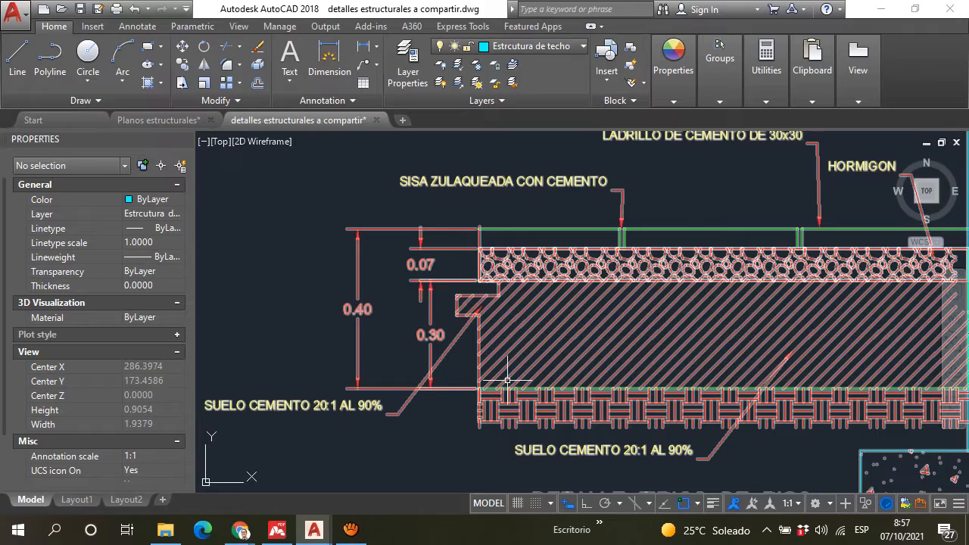
scroll(507, 381, "down", 2)
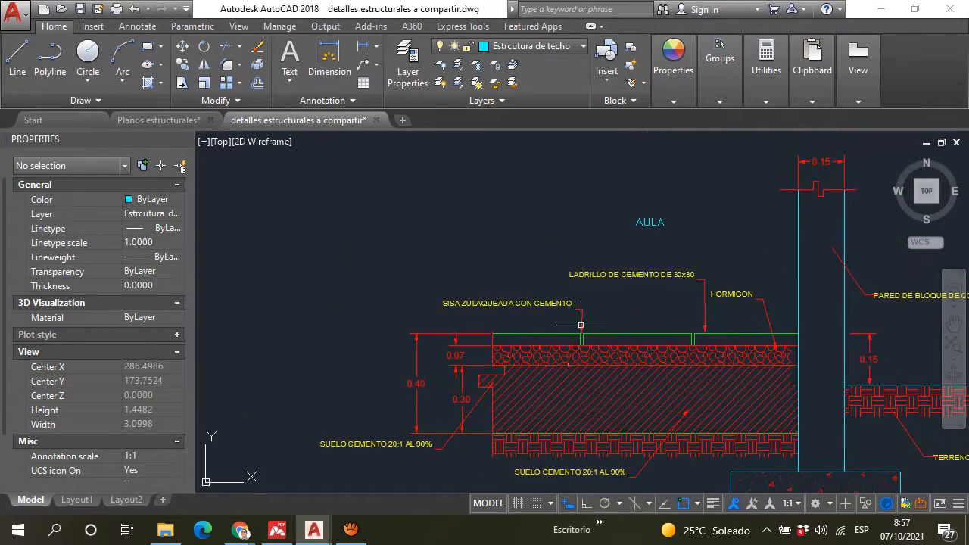
scroll(553, 344, "up", 2)
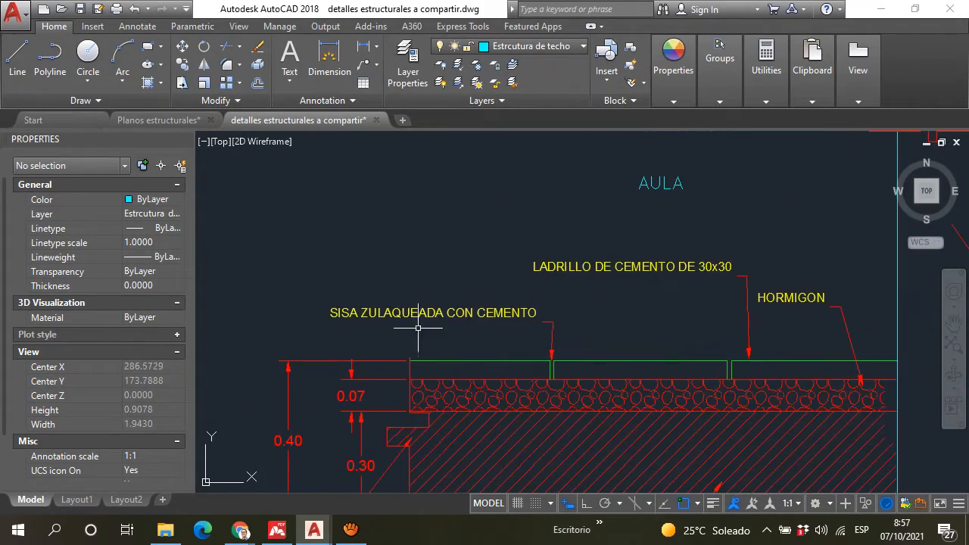
middle_click_drag(594, 307, 531, 367)
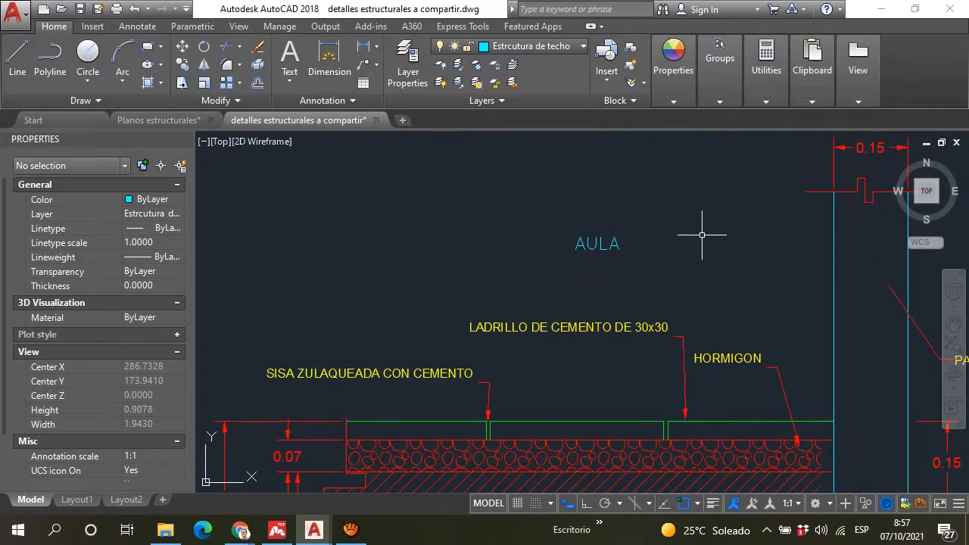
scroll(702, 235, "down", 5)
scroll(671, 250, "up", 3)
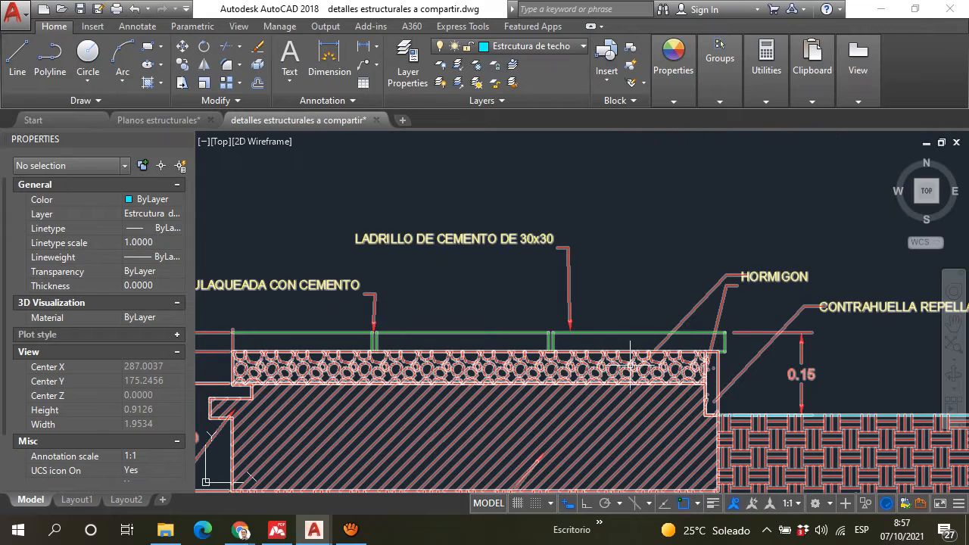
scroll(631, 351, "down", 3)
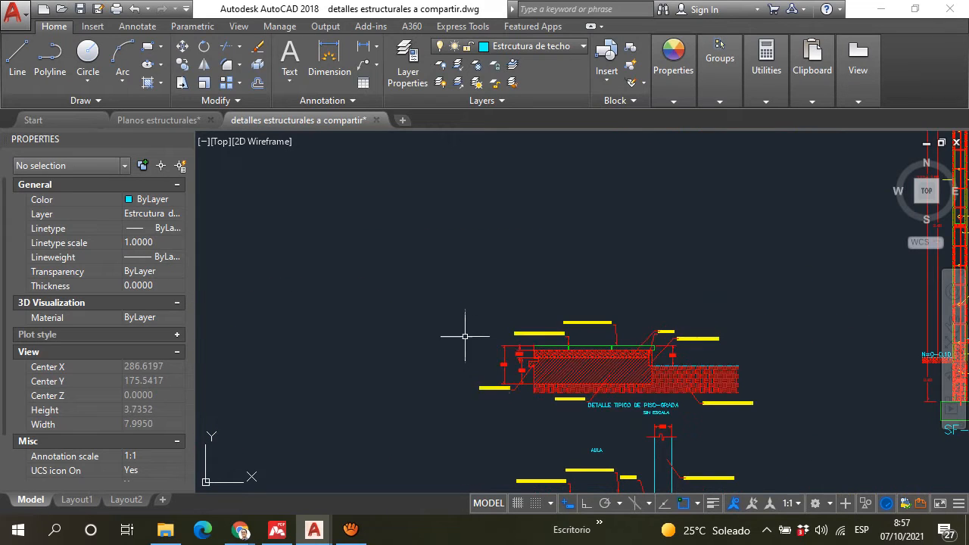
Step: Locate the "LOSA COPRESA TRADICIONAL VT1-20" slab detail among the shared details and examine its title and overall section
scroll(464, 327, "down", 3)
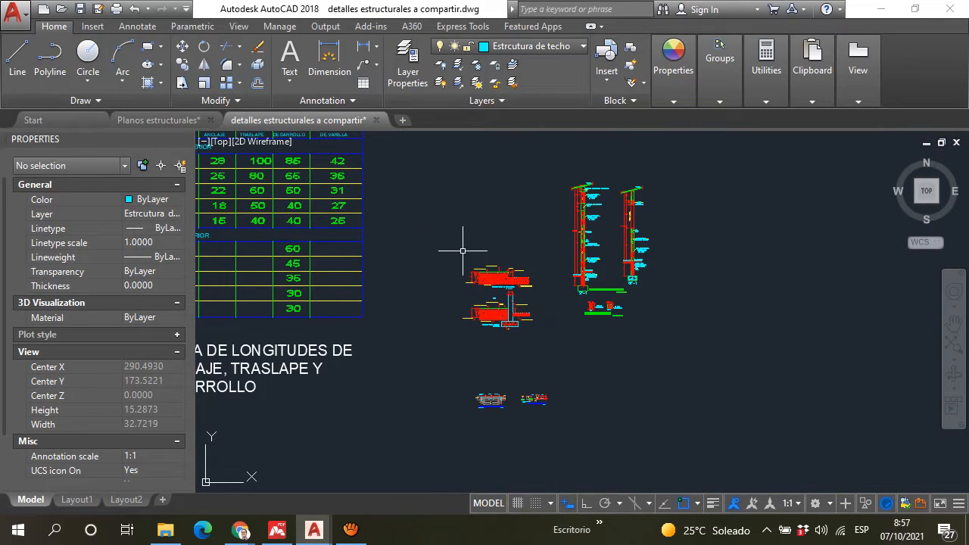
scroll(624, 203, "down", 4)
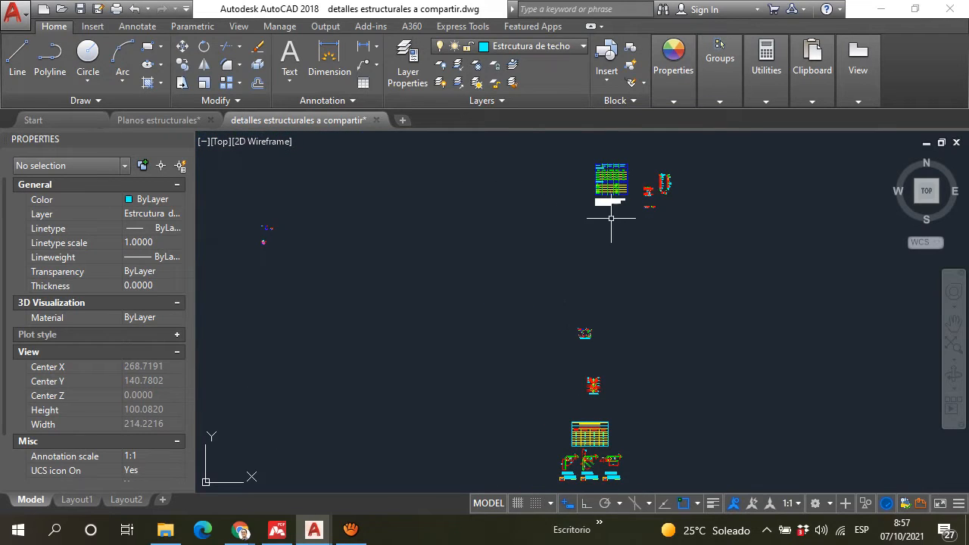
scroll(611, 218, "up", 6)
scroll(583, 435, "up", 3)
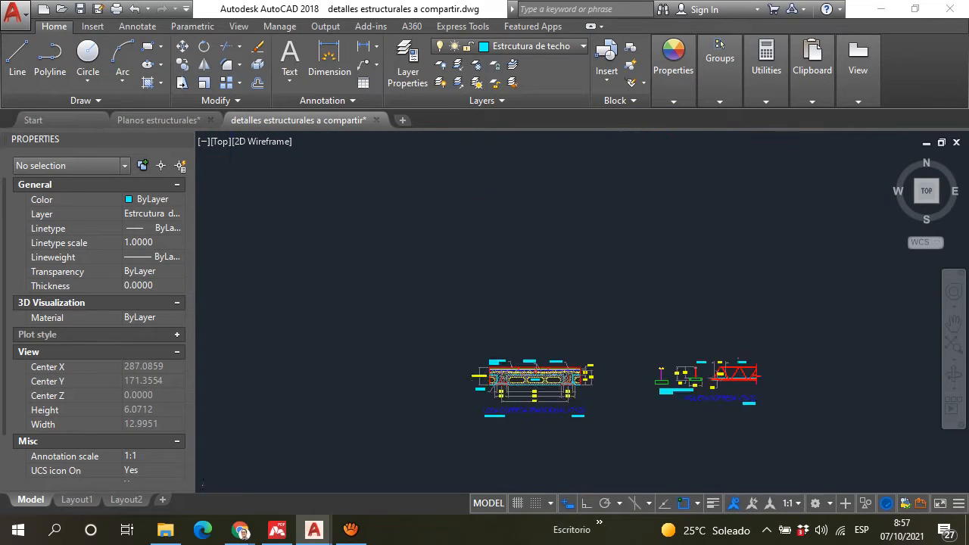
scroll(593, 241, "down", 2)
middle_click_drag(596, 263, 592, 313)
scroll(537, 340, "up", 6)
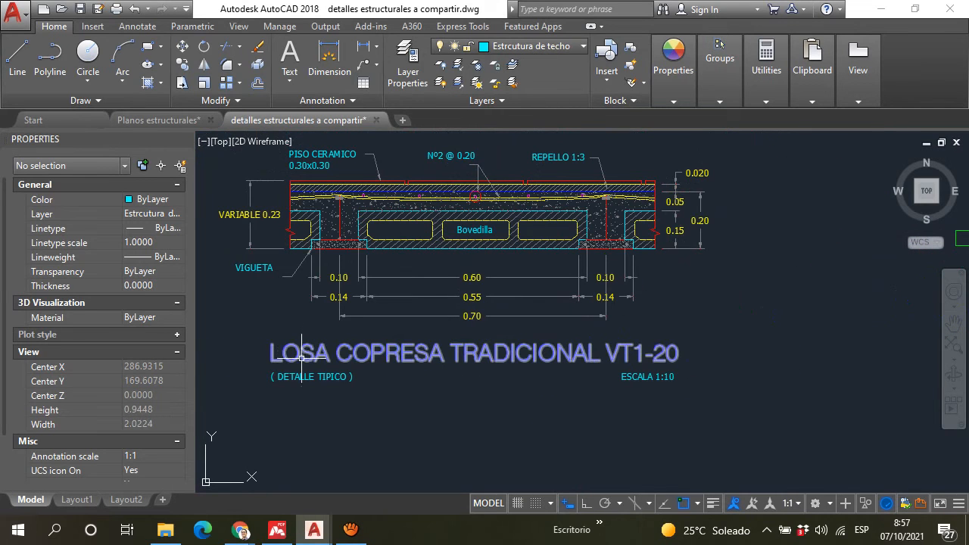
middle_click_drag(284, 359, 329, 349)
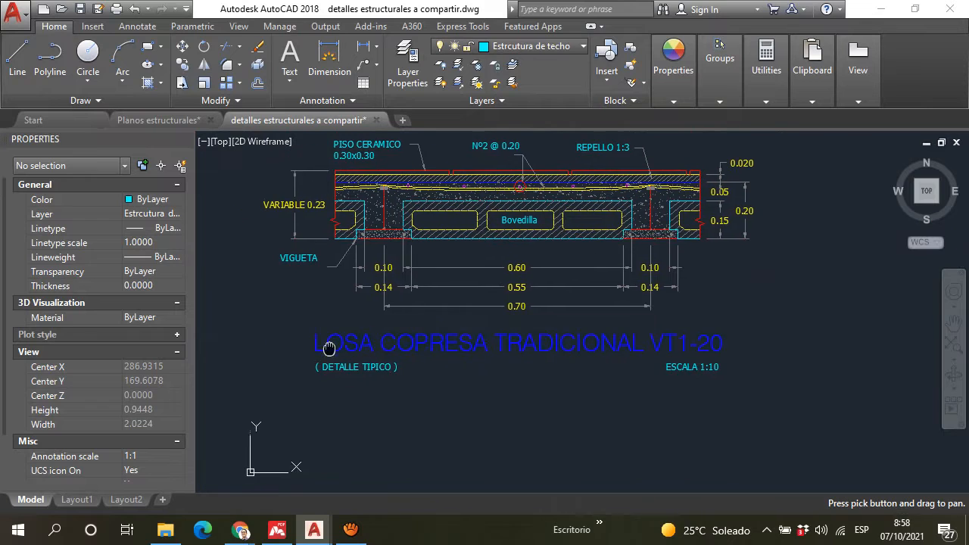
scroll(332, 372, "up", 4)
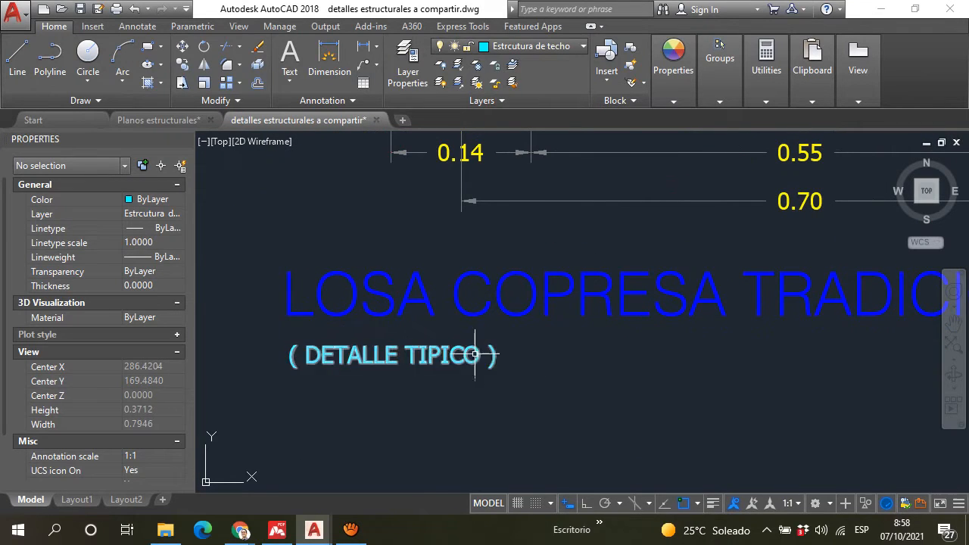
scroll(496, 356, "down", 5)
scroll(470, 334, "up", 1)
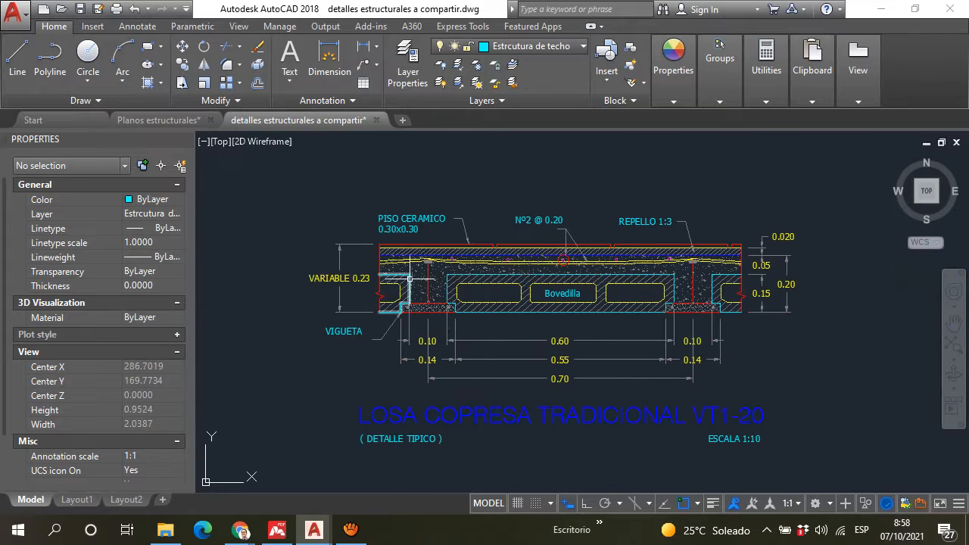
Step: Examine the vigueta, its reinforcing bars and the adjoining bovedilla in the "LOSA COPRESA TRADICIONAL VT1-20" section
scroll(409, 279, "up", 4)
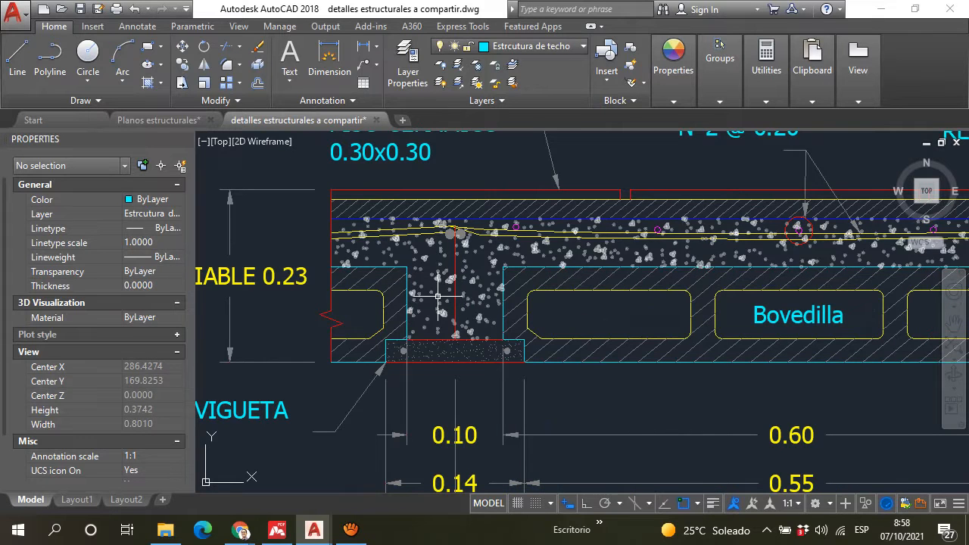
scroll(449, 250, "down", 4)
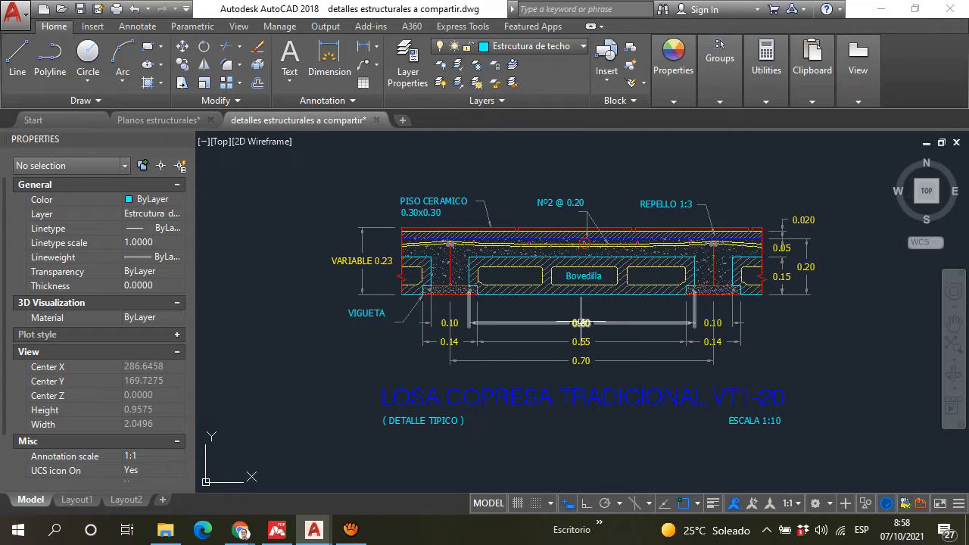
scroll(474, 289, "up", 6)
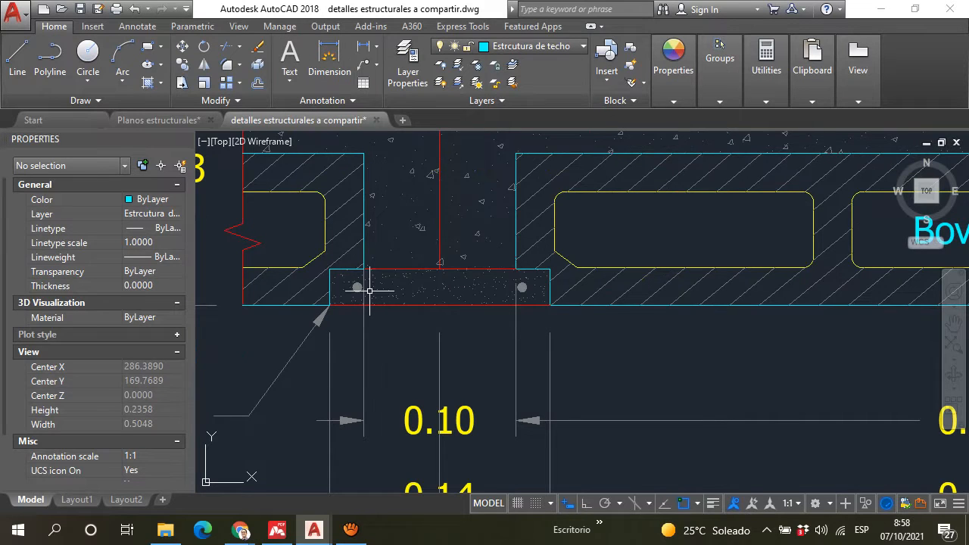
scroll(525, 244, "down", 4)
middle_click_drag(514, 248, 404, 304)
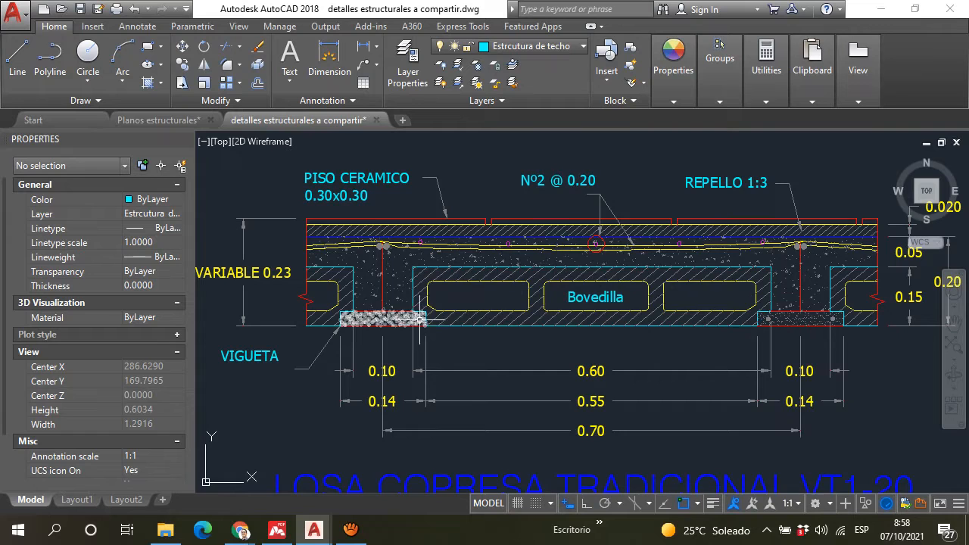
scroll(419, 319, "up", 6)
scroll(411, 312, "down", 6)
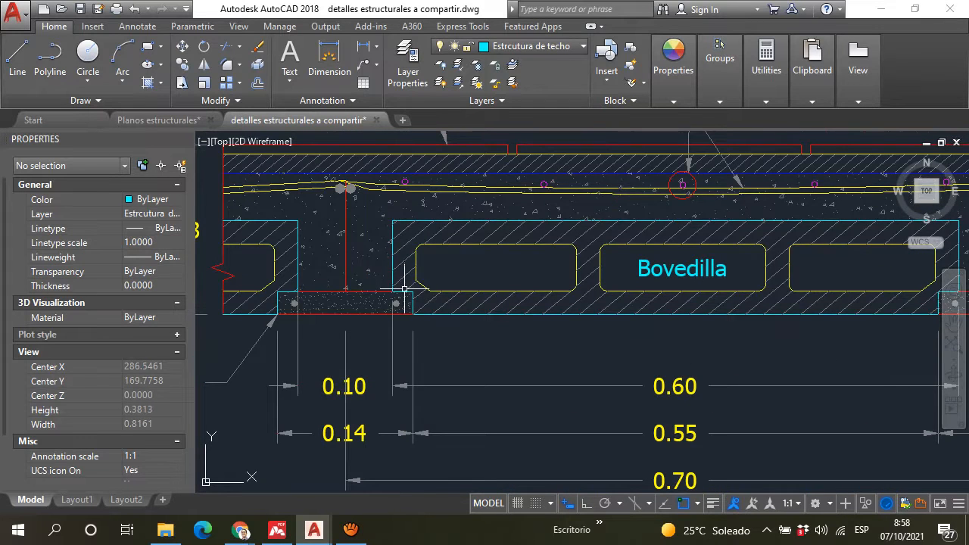
scroll(408, 295, "up", 2)
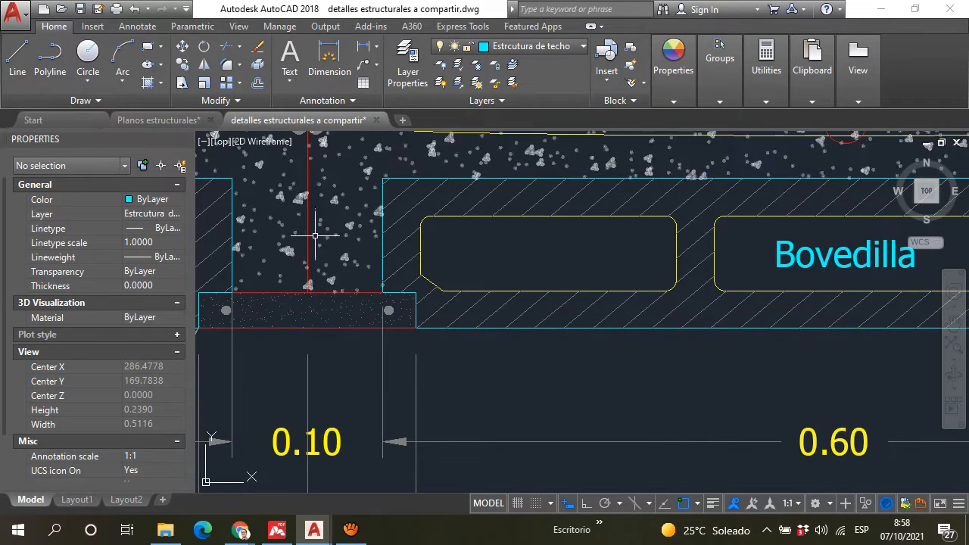
scroll(429, 321, "down", 4)
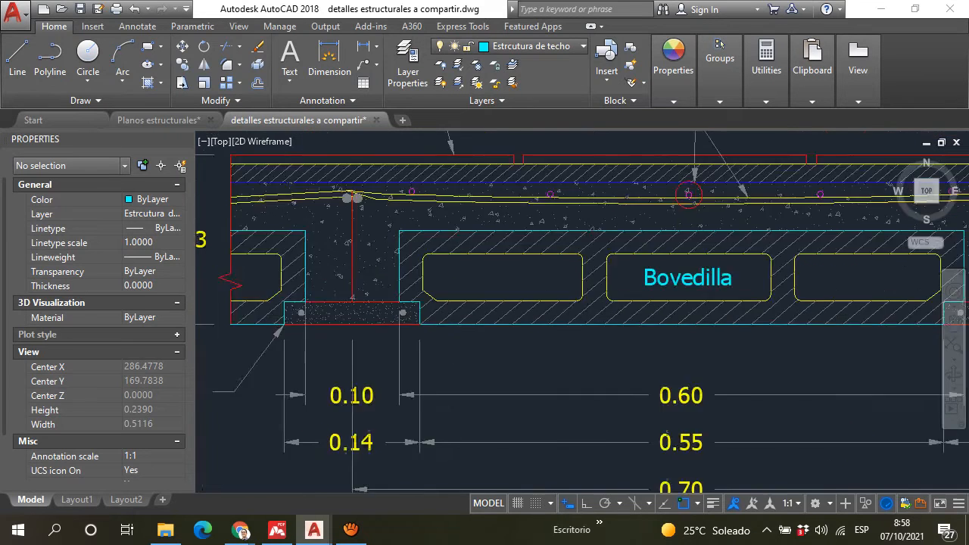
scroll(378, 245, "up", 6)
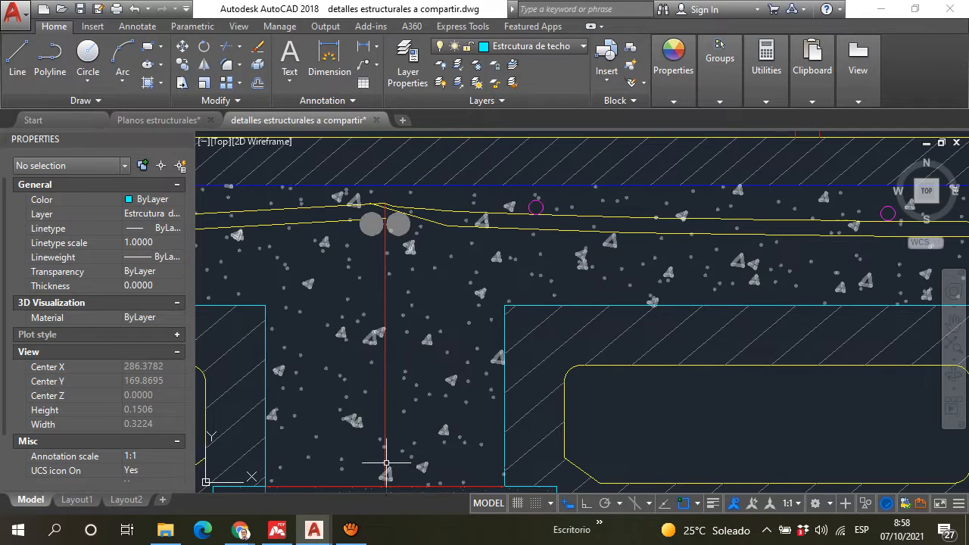
Step: Draw a single, roughly horizontal line in the empty area above the "LOSA COPRESA TRADICIONAL VT1-20" slab detail
scroll(493, 393, "down", 10)
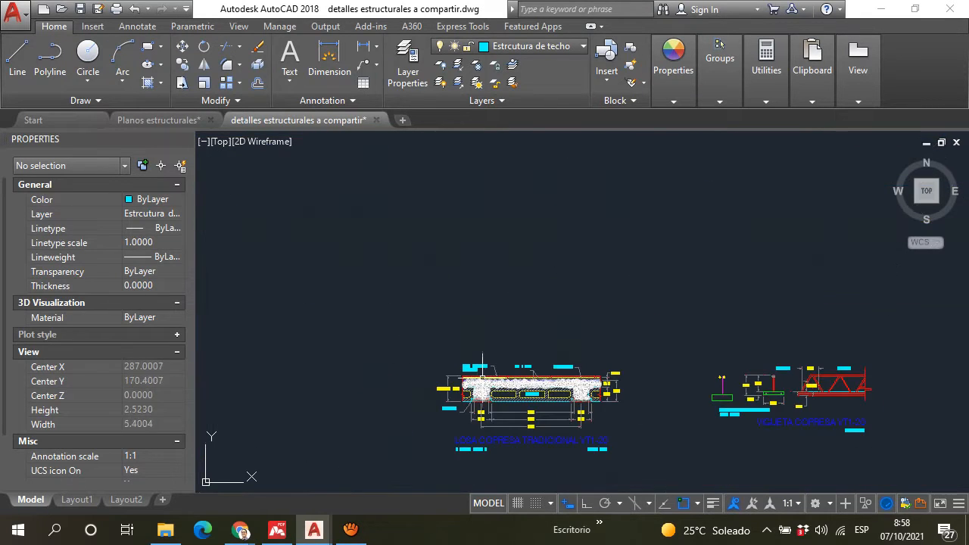
scroll(493, 394, "up", 4)
key("l")
key("Return")
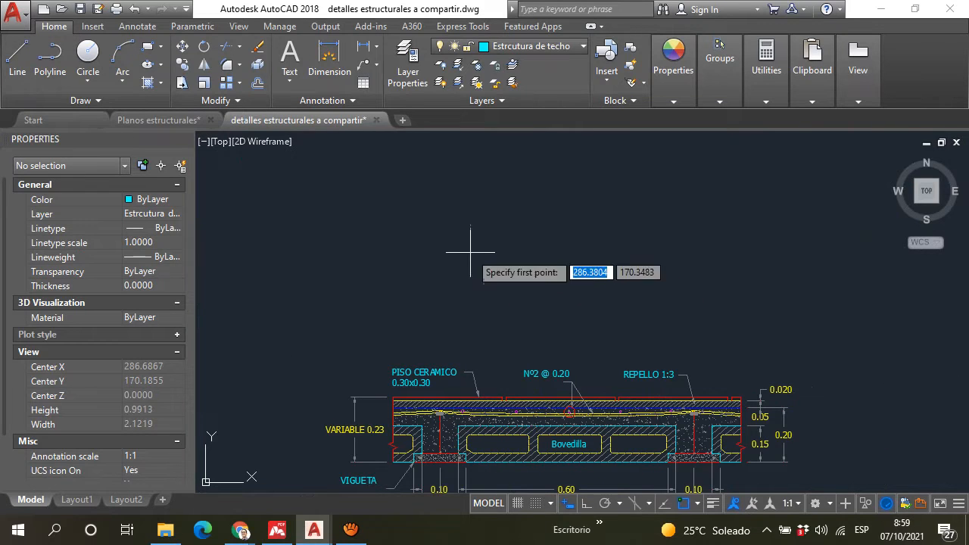
left_click(447, 244)
left_click(586, 246)
key("Escape")
scroll(487, 272, "up", 2)
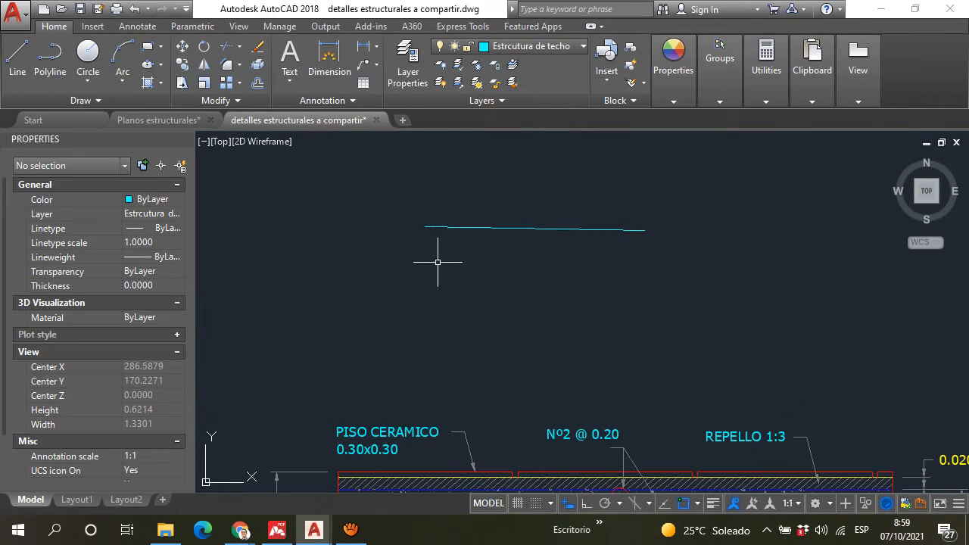
Step: Draw a second horizontal line below the existing one above the slab detail, nearly as long as the first
key("Return")
left_click(425, 264)
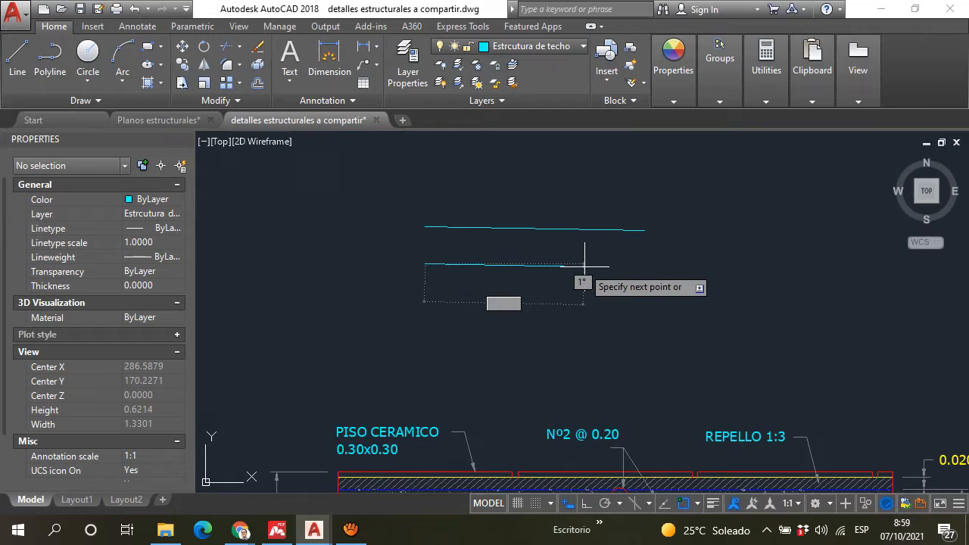
left_click(639, 276)
key("Escape")
Step: Draw a third roughly horizontal line close beneath the second one, starting and ending near the same positions
key("Return")
scroll(428, 269, "up", 3)
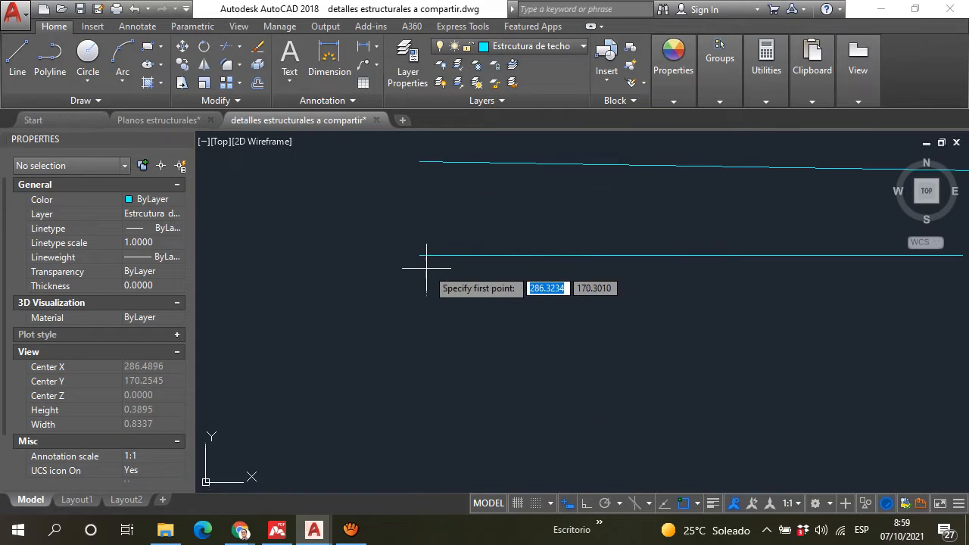
left_click(419, 270)
scroll(494, 271, "down", 3)
scroll(676, 269, "up", 4)
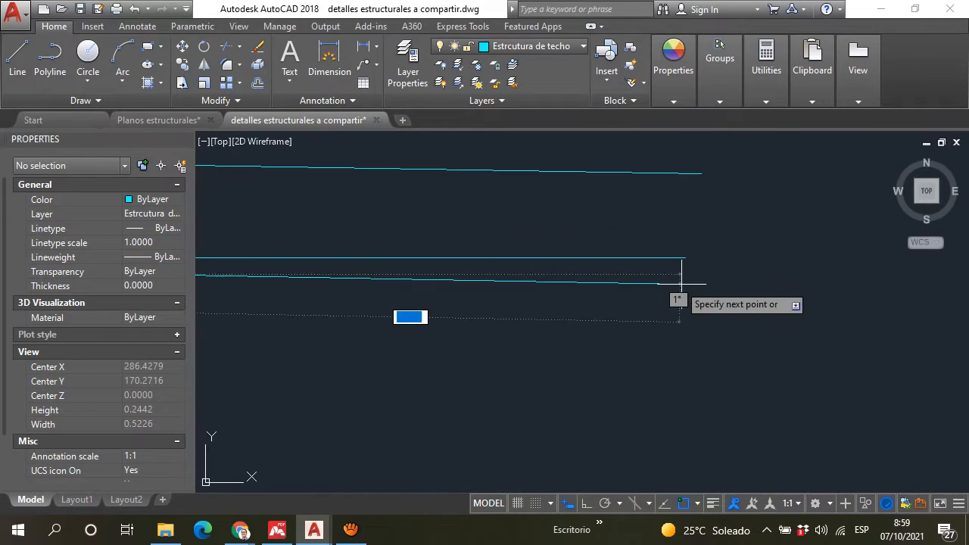
left_click(683, 274)
key("Escape")
Step: Draw a zigzag of nine connected diagonal segments between the top line and the middle line to form a truss
scroll(384, 187, "down", 2)
scroll(283, 174, "up", 2)
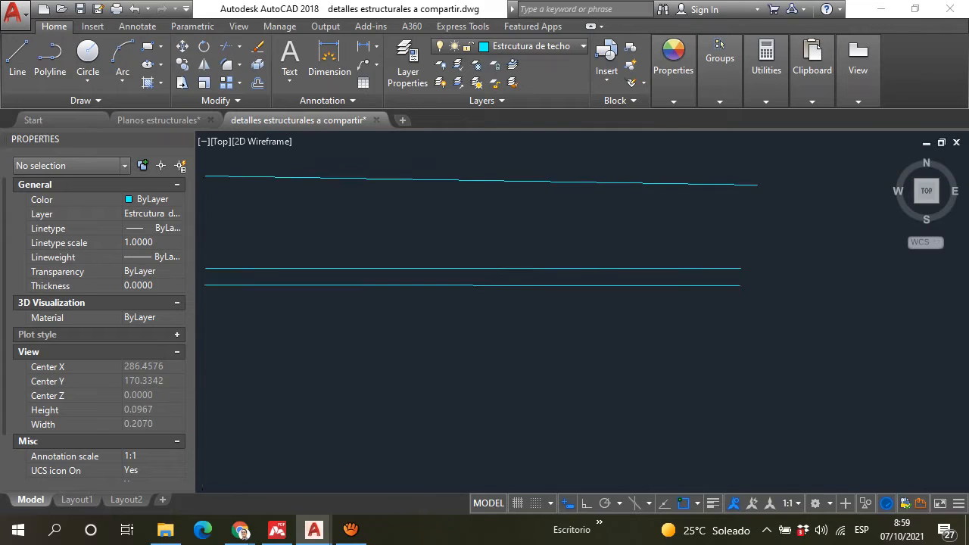
scroll(329, 199, "down", 4)
scroll(215, 172, "up", 4)
key("Return")
scroll(387, 283, "up", 4)
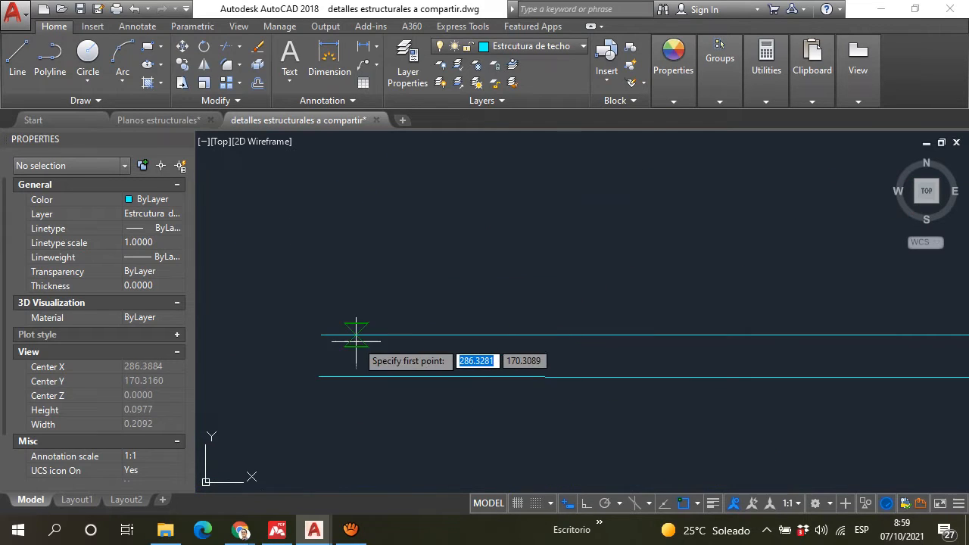
left_click(357, 338)
scroll(380, 326, "down", 4)
left_click(433, 240)
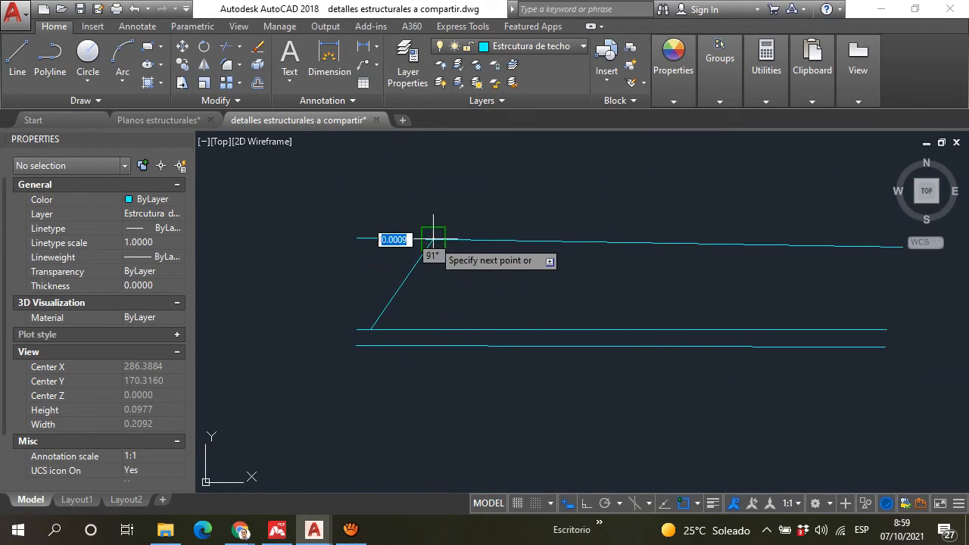
left_click(490, 329)
left_click(542, 242)
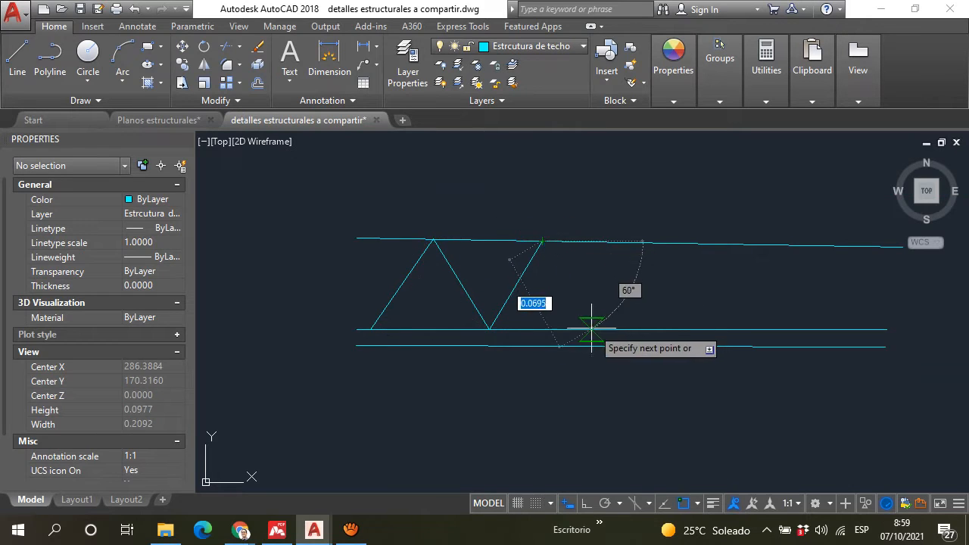
left_click(590, 329)
left_click(650, 242)
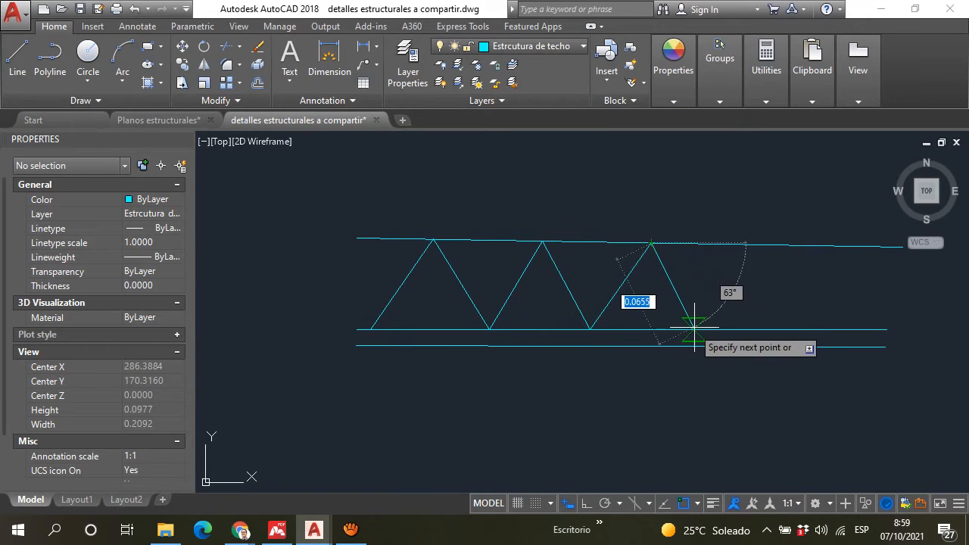
left_click(696, 329)
left_click(741, 242)
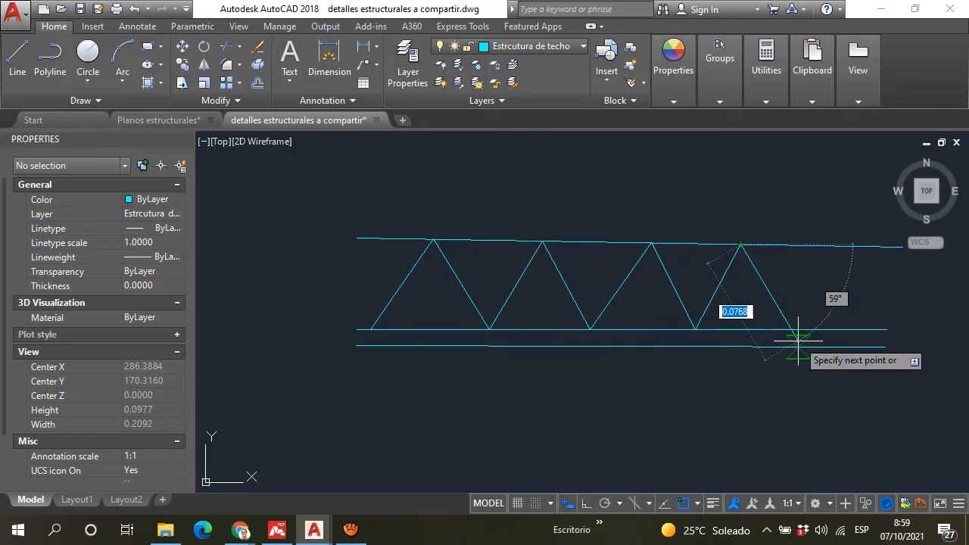
left_click(794, 328)
left_click(837, 246)
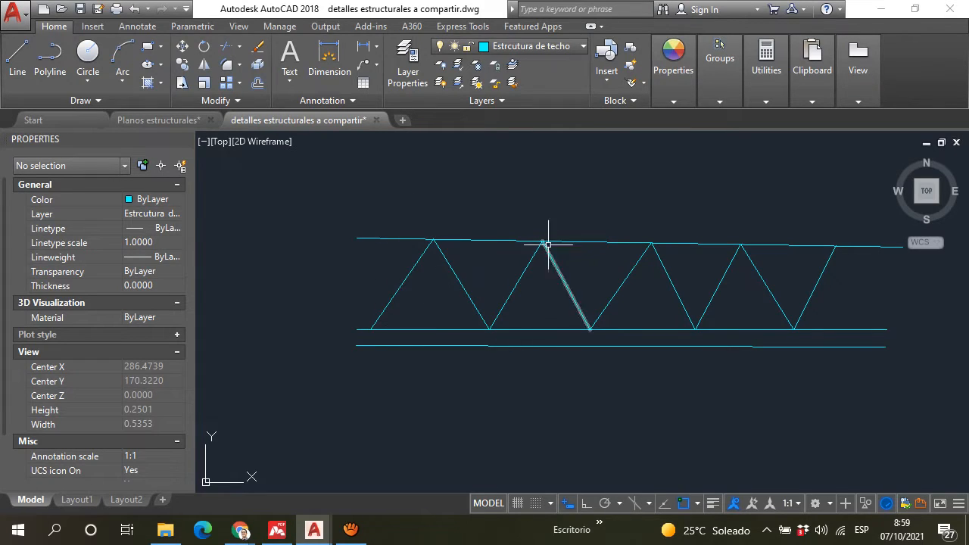
Step: Compare the sketched truss and its top line with the vigueta in the slab section and in the "VIGUETA COPRESA VT1-20" detail
left_click(386, 240)
scroll(585, 302, "down", 4)
scroll(454, 424, "up", 10)
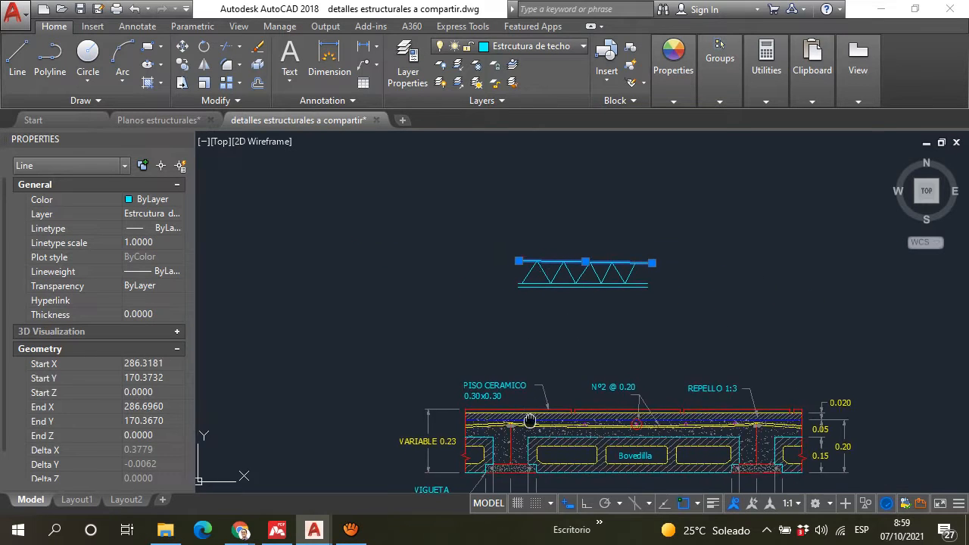
scroll(442, 321, "down", 5)
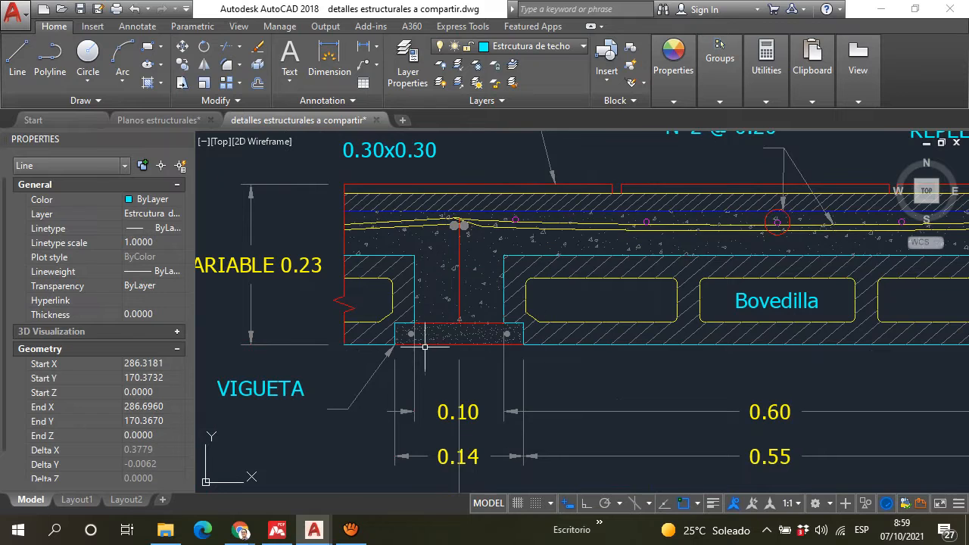
scroll(531, 242, "down", 3)
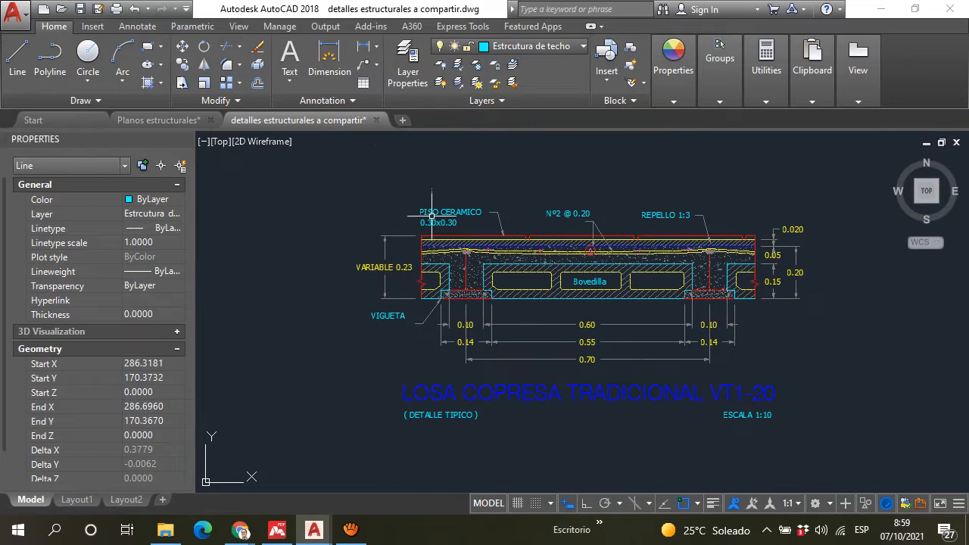
scroll(455, 227, "down", 4)
scroll(591, 242, "up", 4)
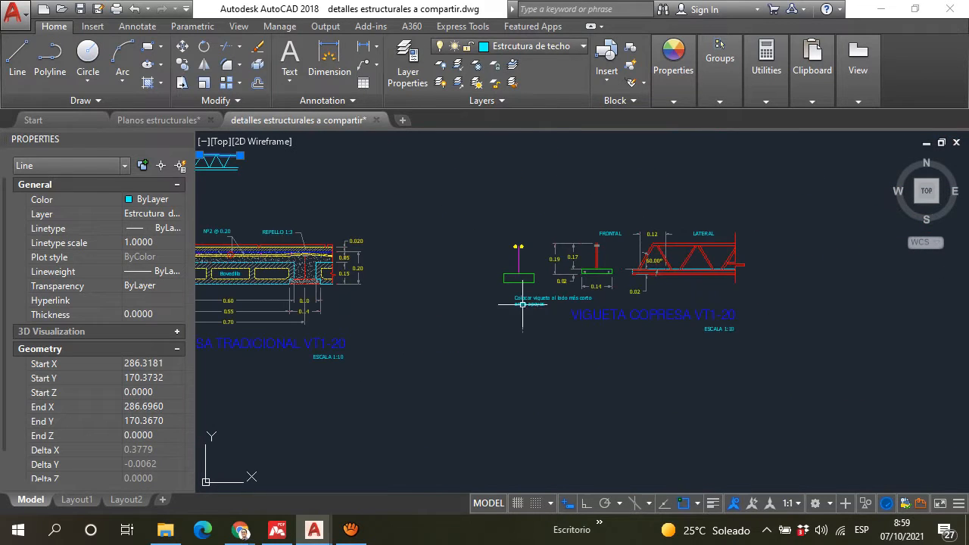
scroll(742, 314, "down", 4)
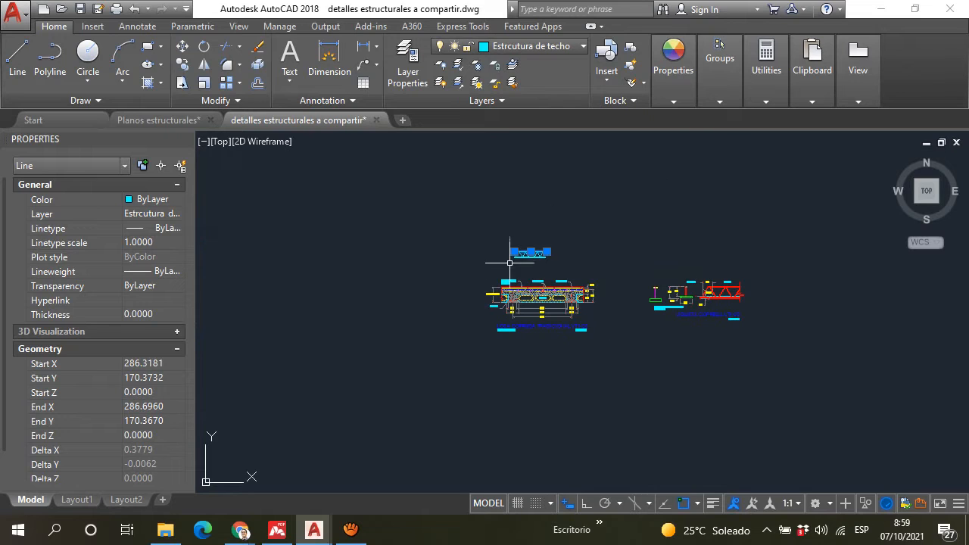
Step: Delete the entire truss sketch above the "LOSA COPRESA TRADICIONAL VT1-20" slab detail
scroll(515, 258, "up", 4)
key("Escape")
left_click(617, 278)
left_click(446, 195)
key("Delete")
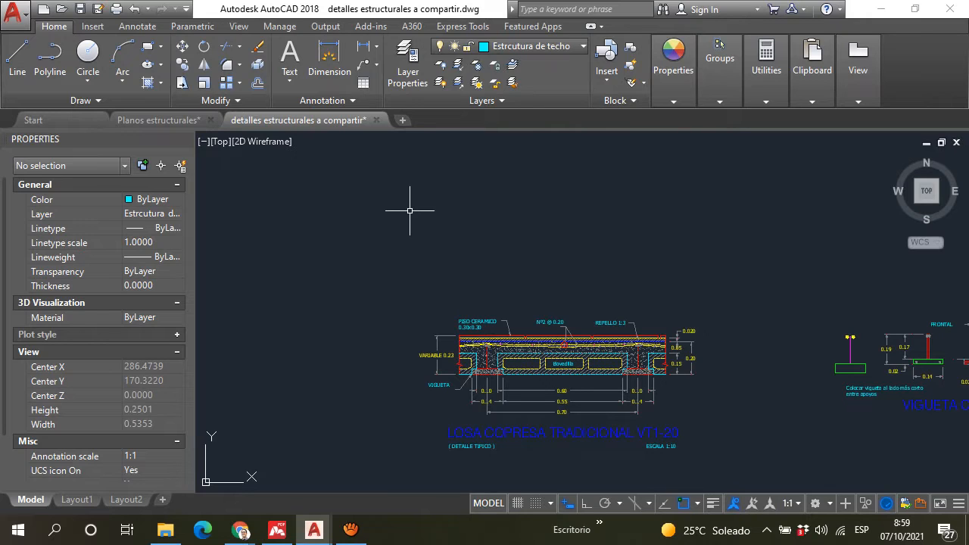
Step: Examine the frontal and lateral views, dimensions and placement note of the "VIGUETA COPRESA VT1-20" detail
middle_click_drag(454, 252, 420, 256)
middle_click_drag(641, 266, 362, 241)
scroll(635, 369, "up", 6)
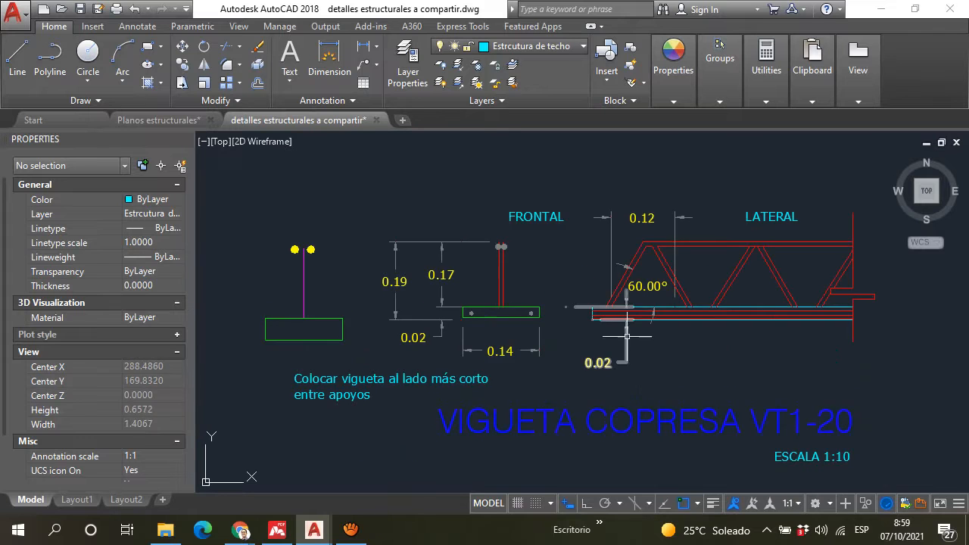
scroll(662, 359, "down", 4)
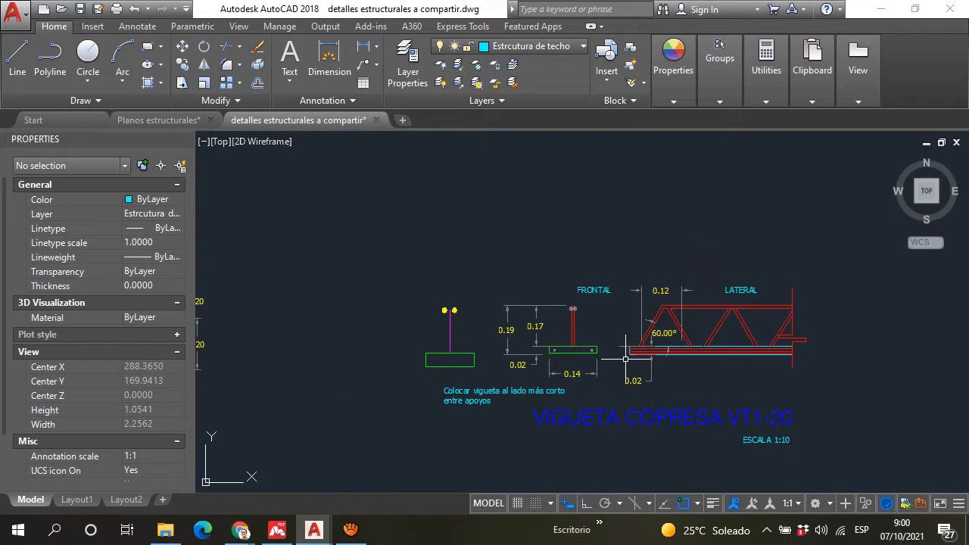
scroll(737, 310, "up", 4)
scroll(666, 318, "down", 3)
scroll(606, 307, "up", 4)
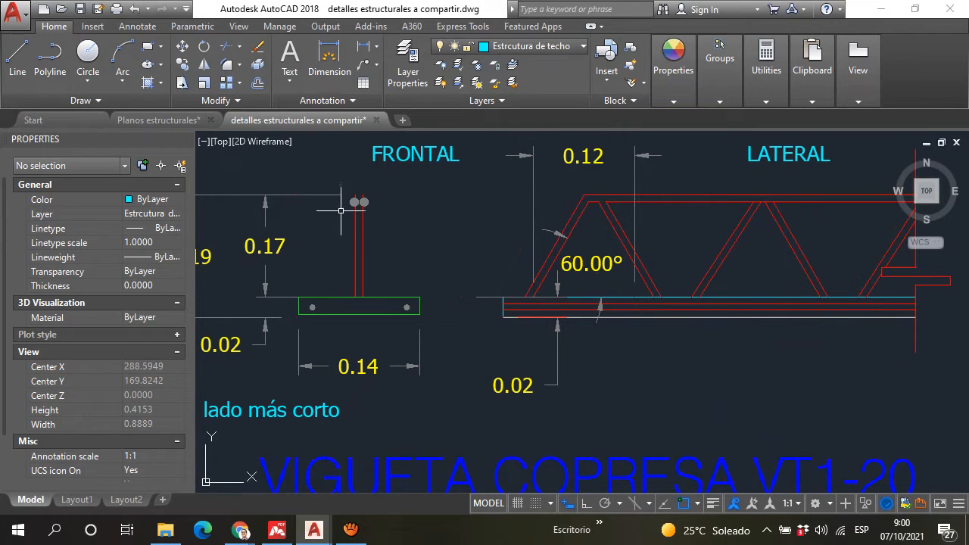
scroll(345, 199, "down", 6)
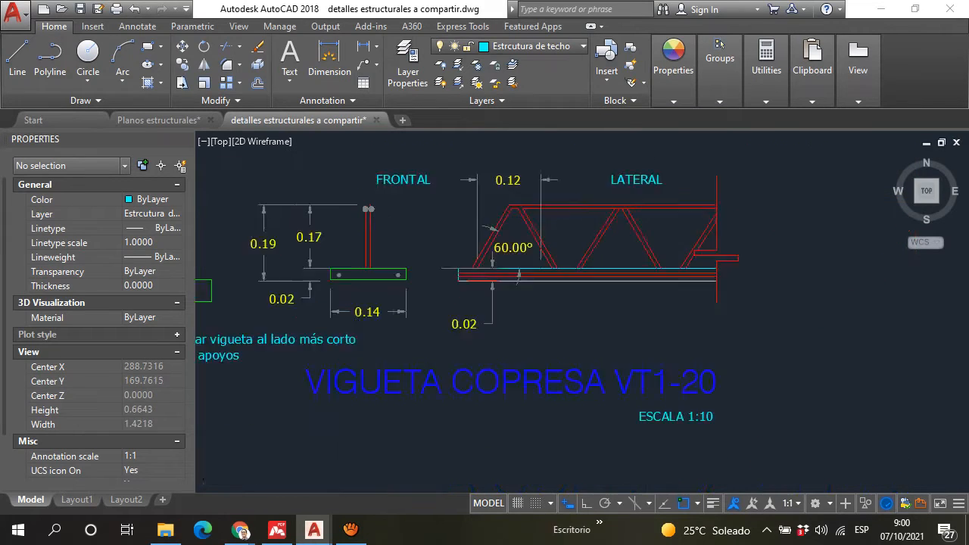
scroll(476, 313, "up", 2)
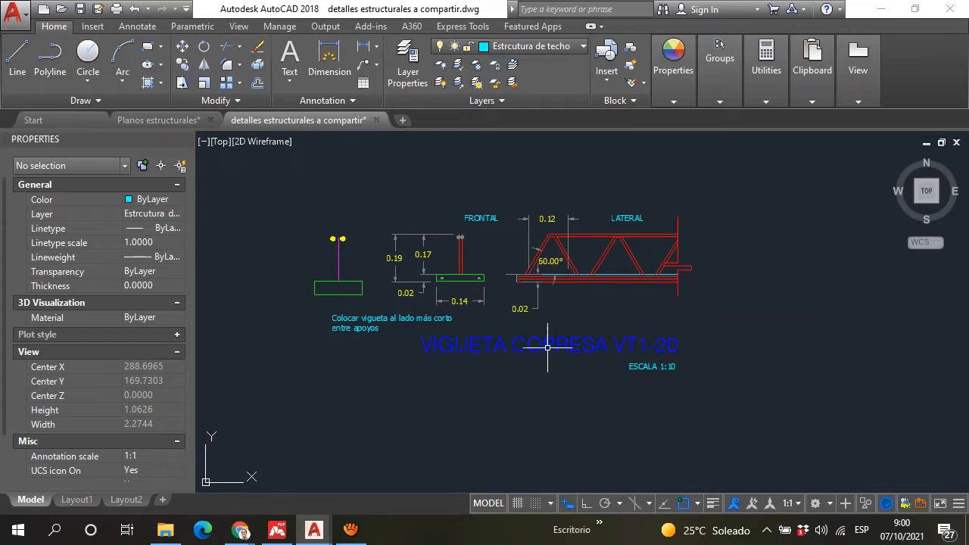
scroll(385, 280, "down", 3)
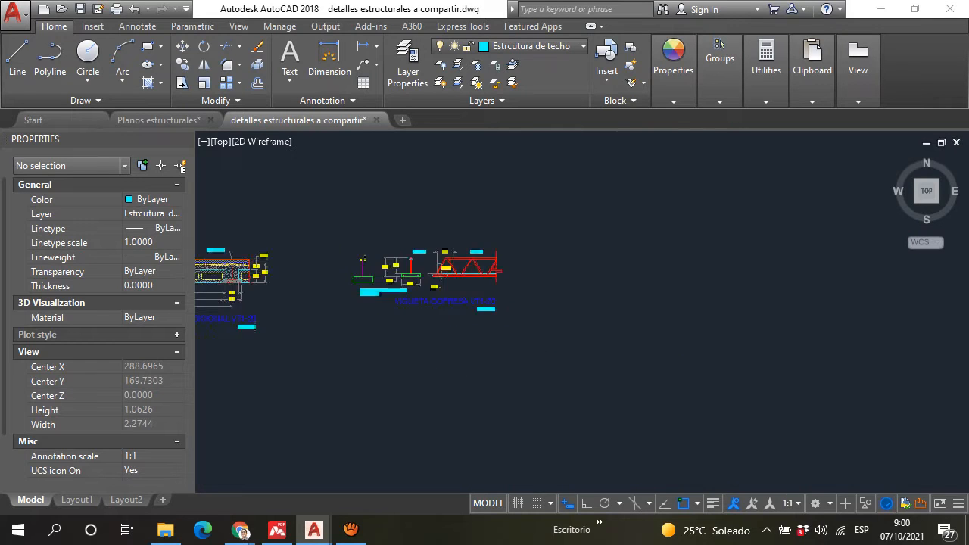
Step: Review the bovedilla between the joists in the "LOSA COPRESA TRADICIONAL VT1-20" section
middle_click_drag(390, 279, 499, 290)
scroll(369, 294, "up", 2)
scroll(368, 293, "up", 2)
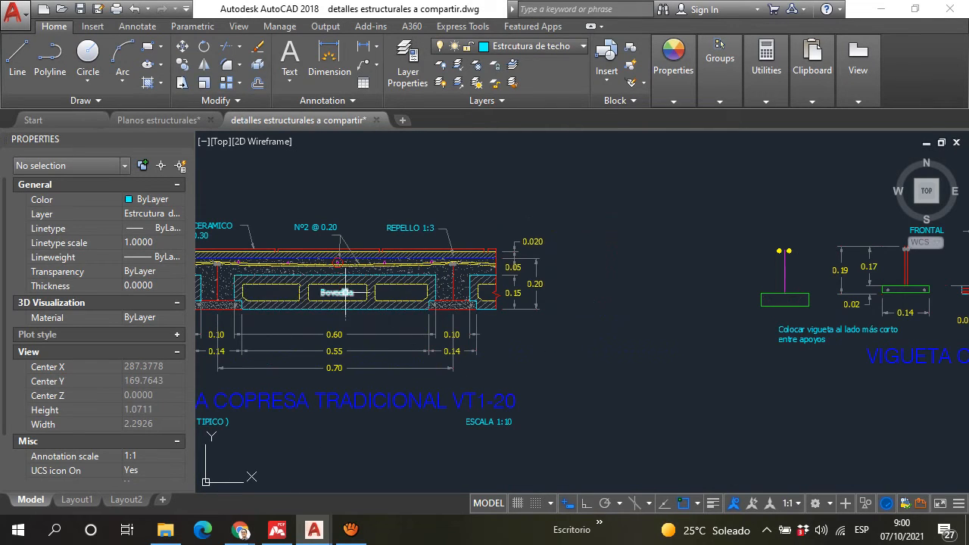
scroll(474, 354, "down", 5)
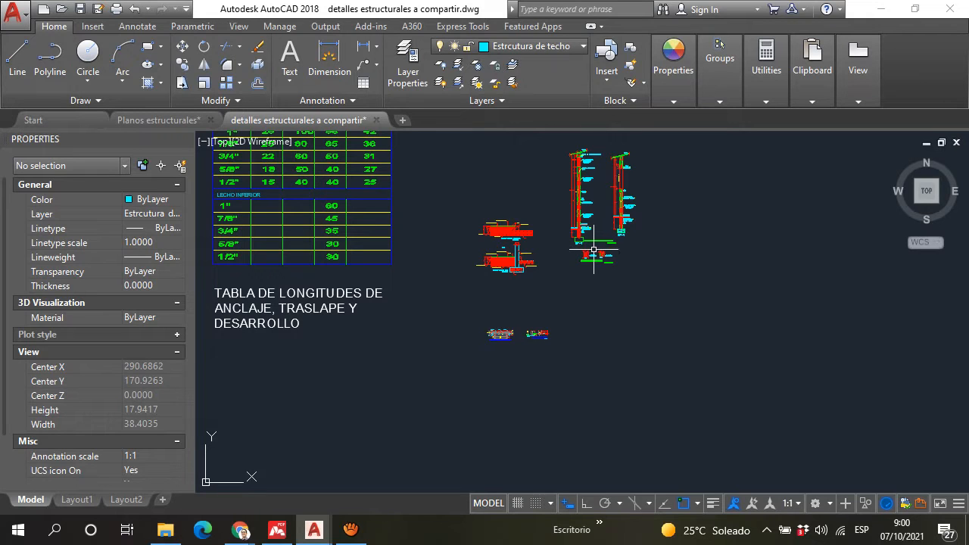
Step: Switch to the Google Meet call to check its chat messages, and return to the structural details drawing in AutoCAD
mouse_move(240, 530)
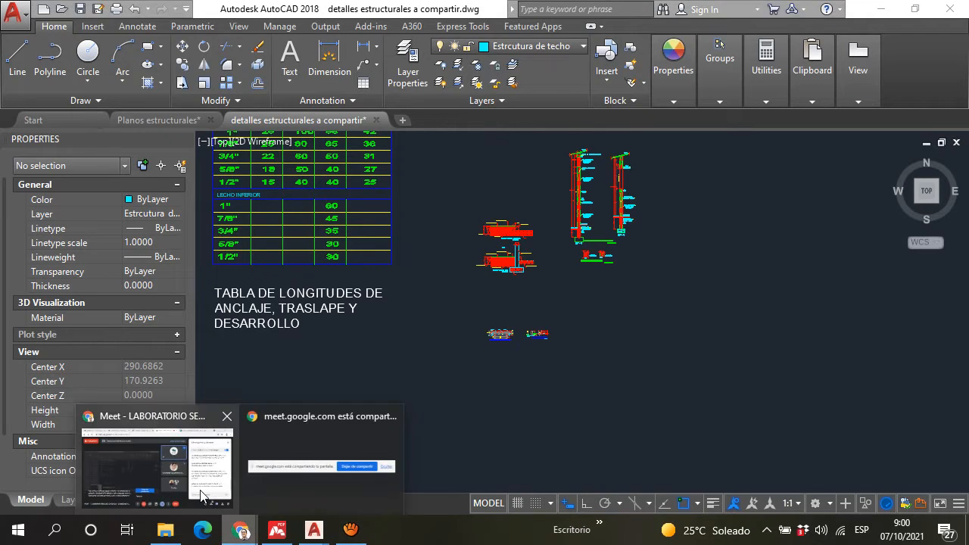
left_click(199, 436)
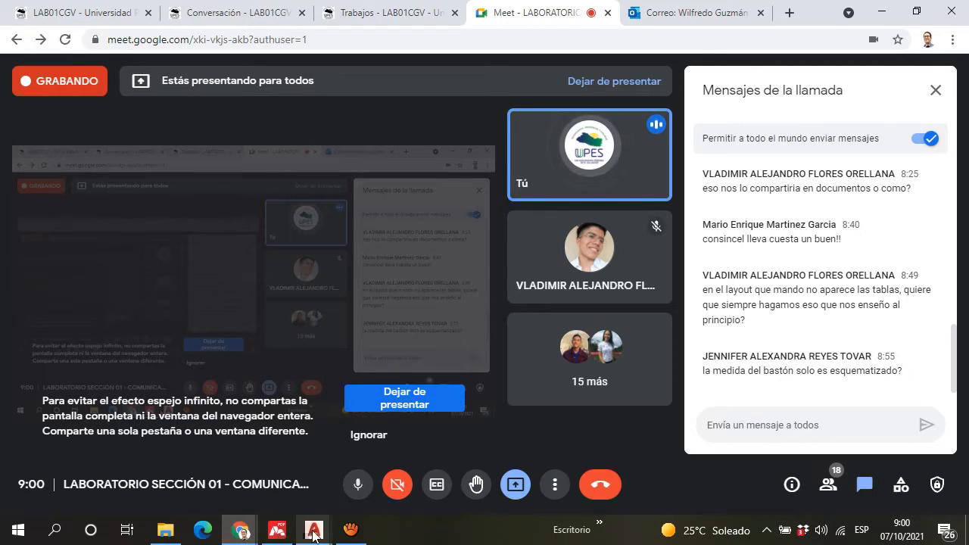
mouse_move(314, 530)
left_click(343, 476)
Step: Examine the "REF. HORIZONTAL VARILLA No2" bar in the block wall detail and how it meets the vertical bar
scroll(651, 212, "up", 10)
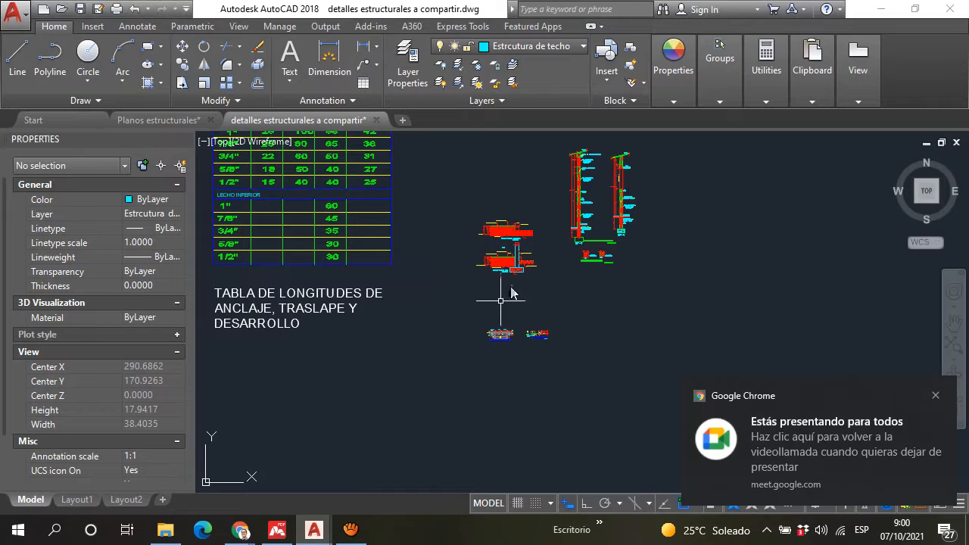
scroll(567, 217, "up", 5)
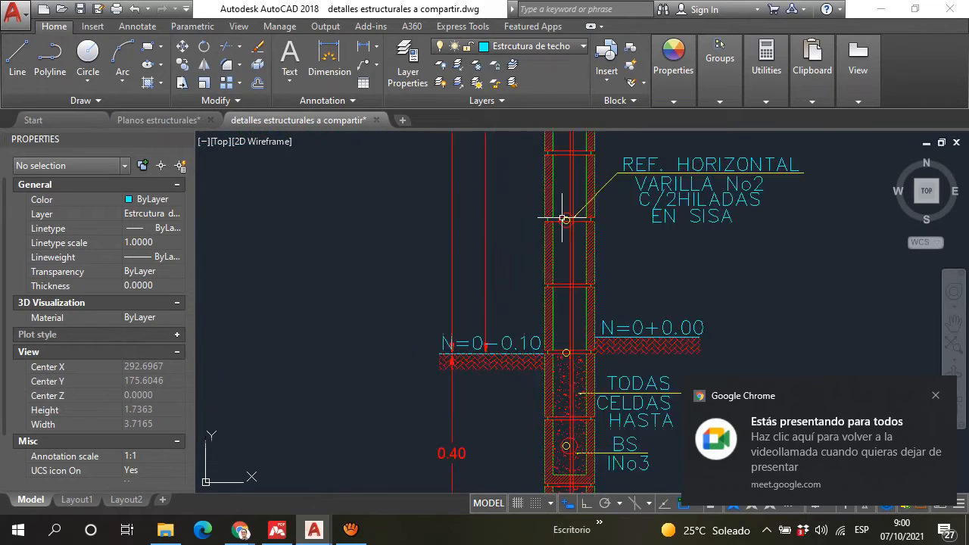
scroll(558, 286, "down", 4)
scroll(555, 292, "up", 10)
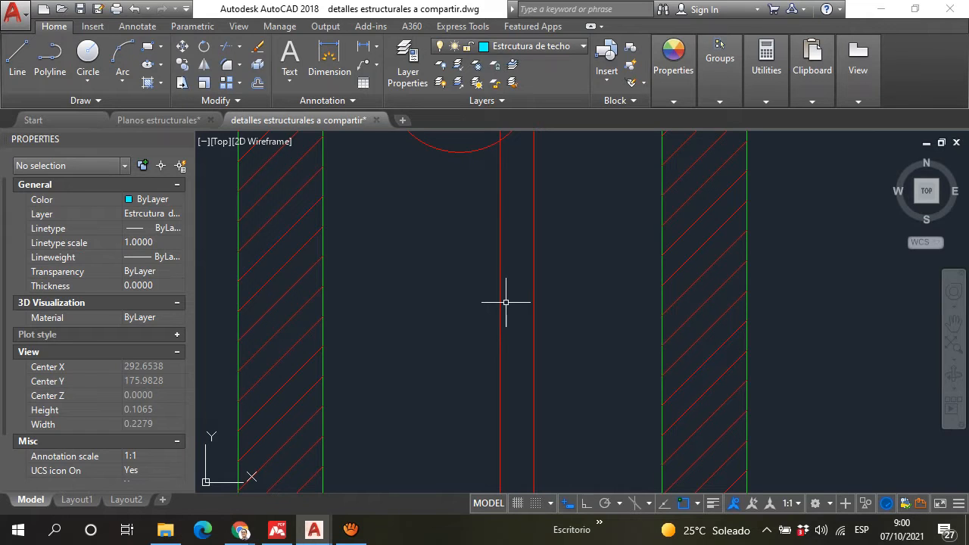
scroll(501, 214, "down", 2)
scroll(500, 215, "down", 1)
middle_click_drag(502, 214, 521, 296)
scroll(516, 292, "up", 4)
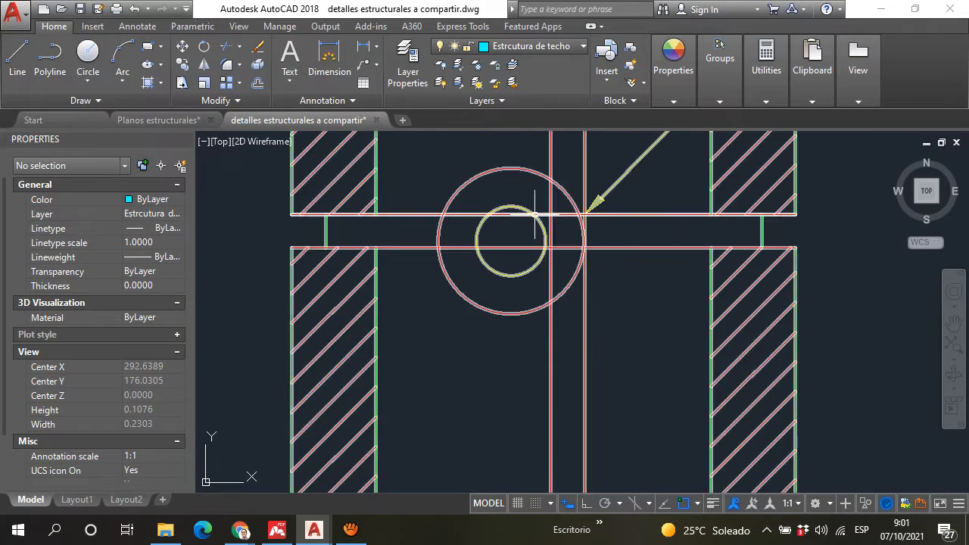
Step: Examine the "BS INo3" bar and the hooked end of the vertical bar in the wall's top block course
scroll(648, 288, "down", 8)
middle_click_drag(644, 297, 598, 312)
middle_click_drag(605, 170, 602, 305)
middle_click_drag(568, 174, 547, 258)
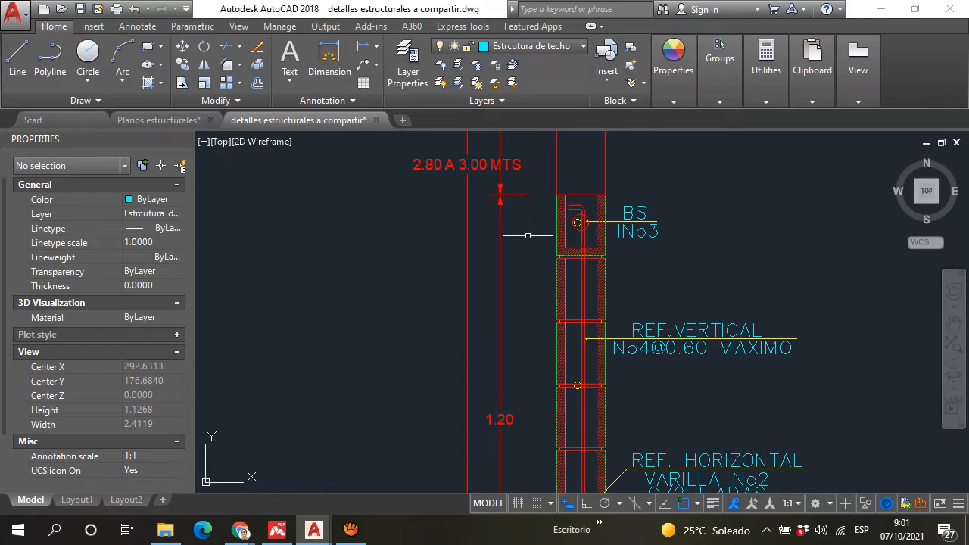
scroll(584, 206, "up", 6)
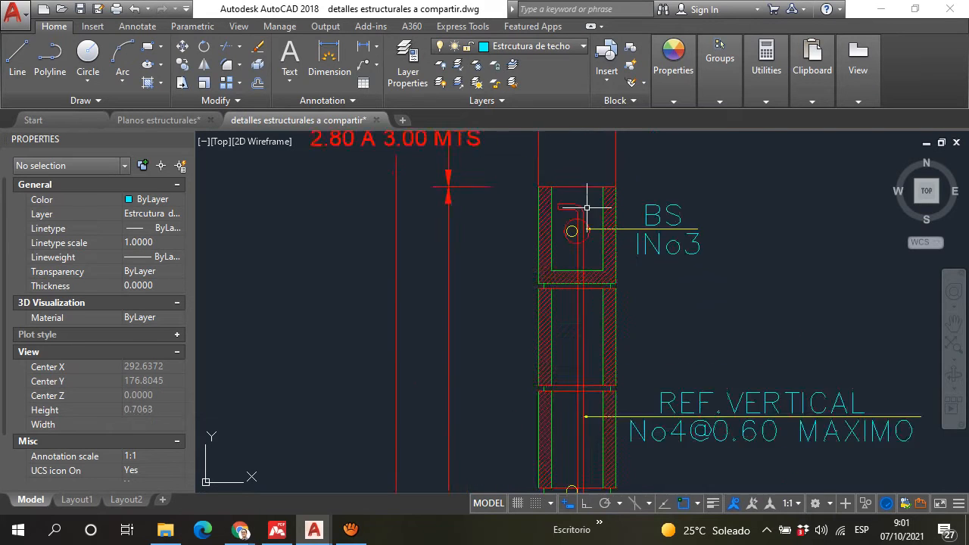
scroll(550, 252, "up", 4)
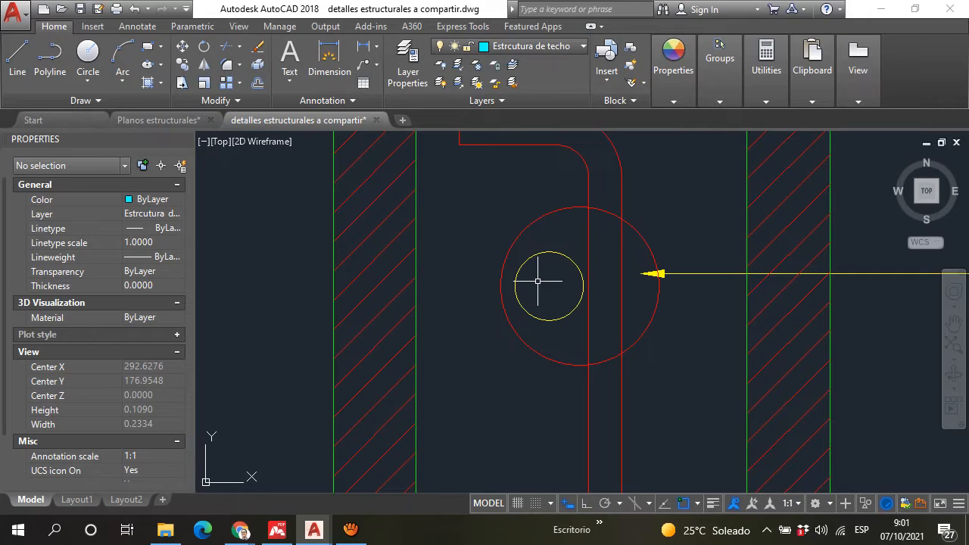
scroll(450, 241, "down", 6)
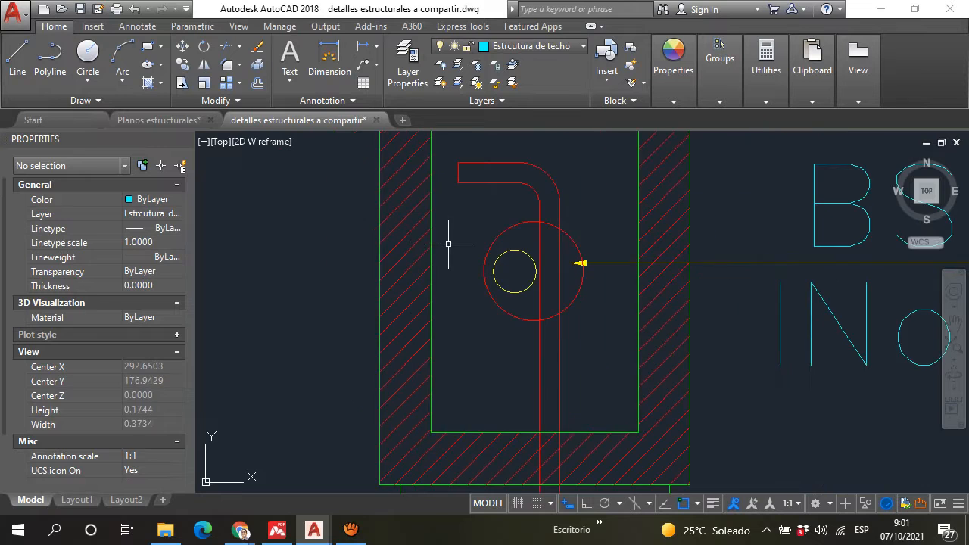
Step: Switch to the Google Meet call to read the latest chat question, and return to the structural details drawing in AutoCAD
mouse_move(240, 531)
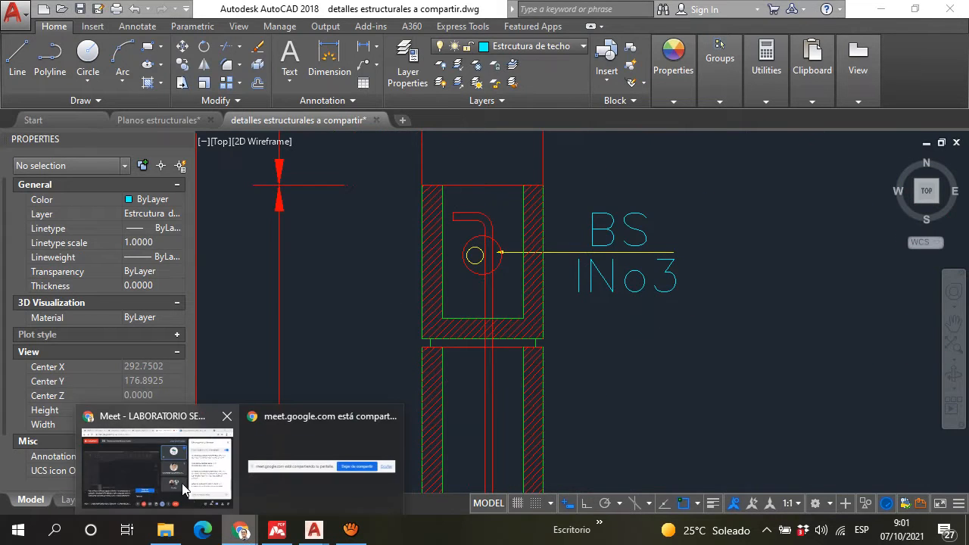
left_click(212, 434)
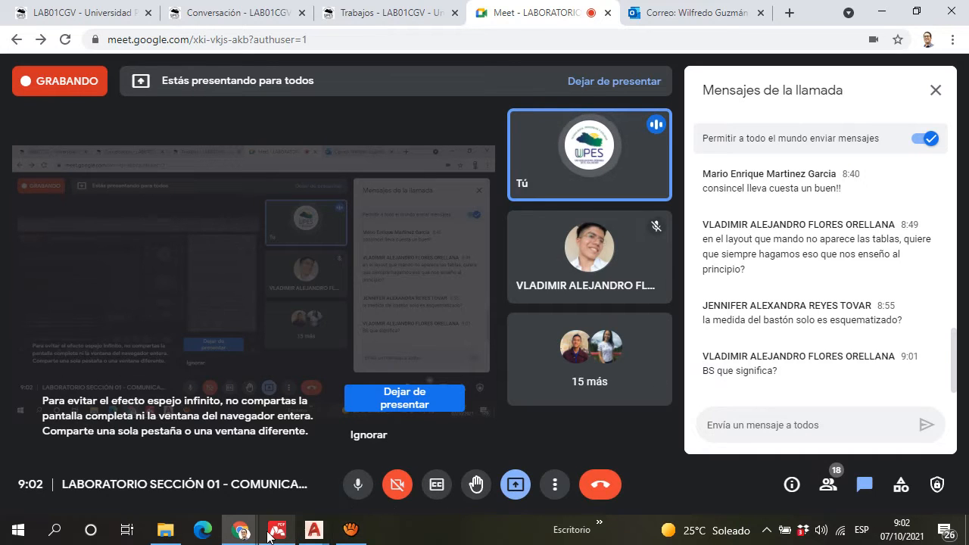
mouse_move(313, 530)
left_click(397, 476)
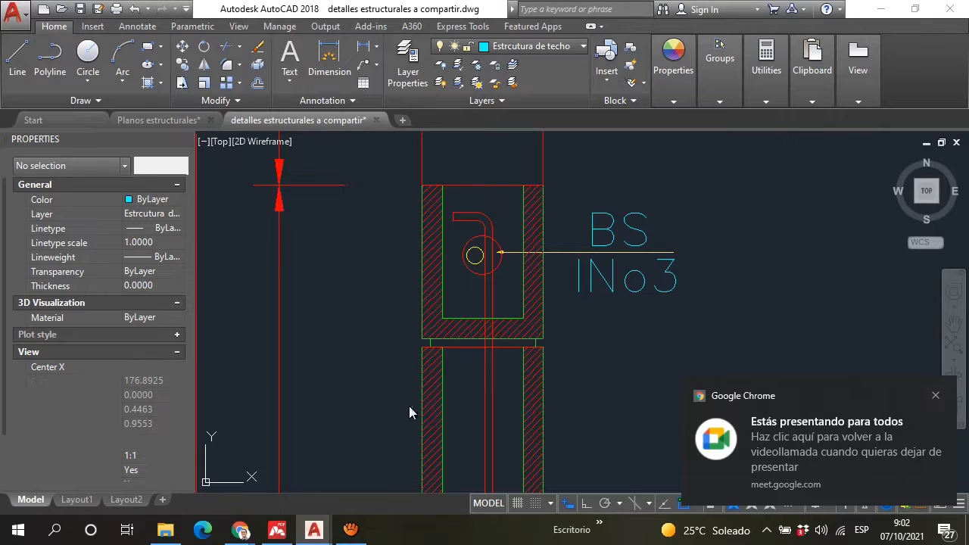
Step: Examine the "BS INo3" label and the bar it points to within the upper part of the block wall section
scroll(519, 250, "down", 4)
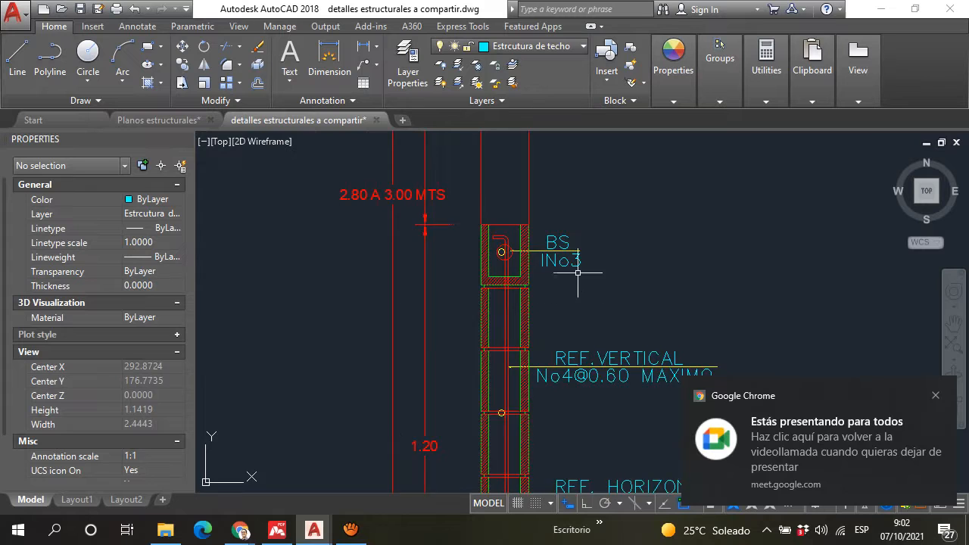
scroll(560, 257, "down", 3)
scroll(523, 234, "up", 7)
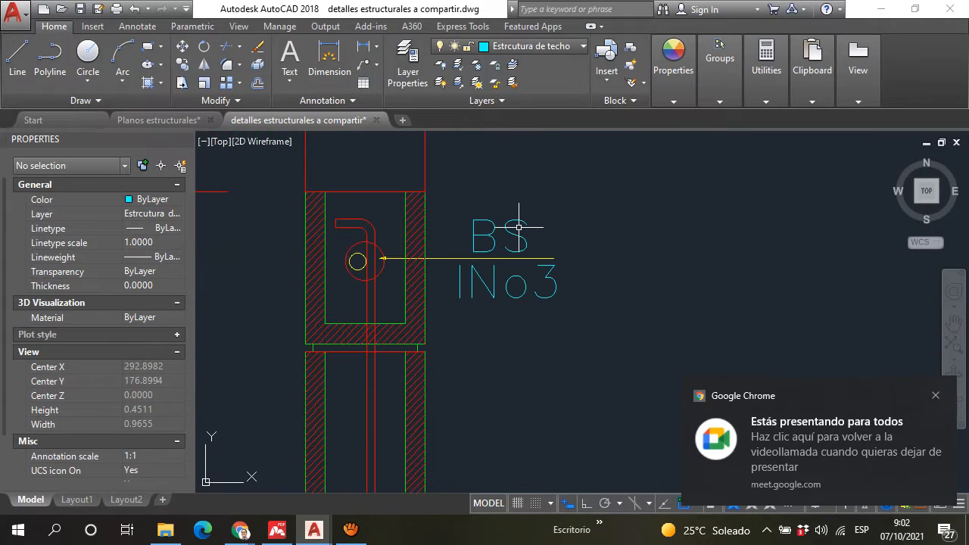
scroll(520, 227, "down", 5)
scroll(538, 231, "up", 3)
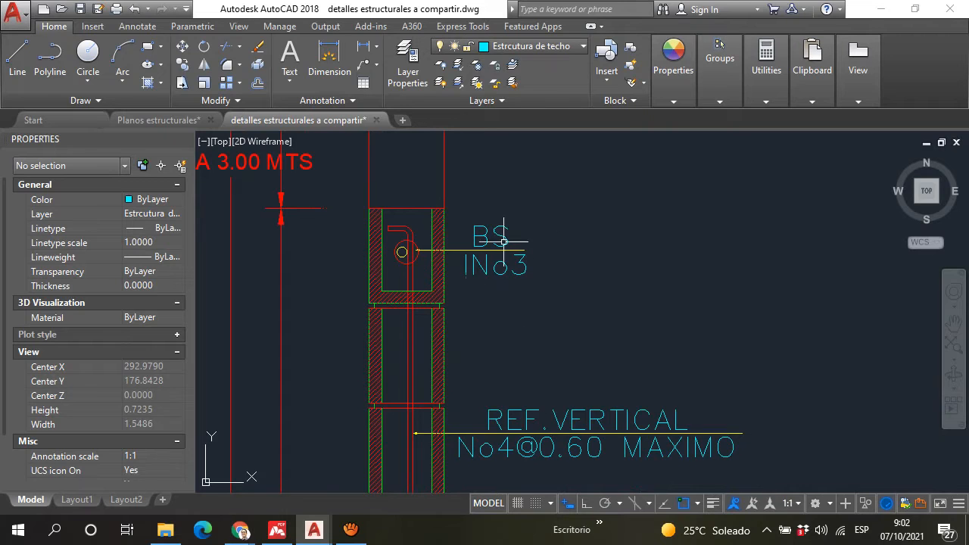
scroll(479, 223, "up", 2)
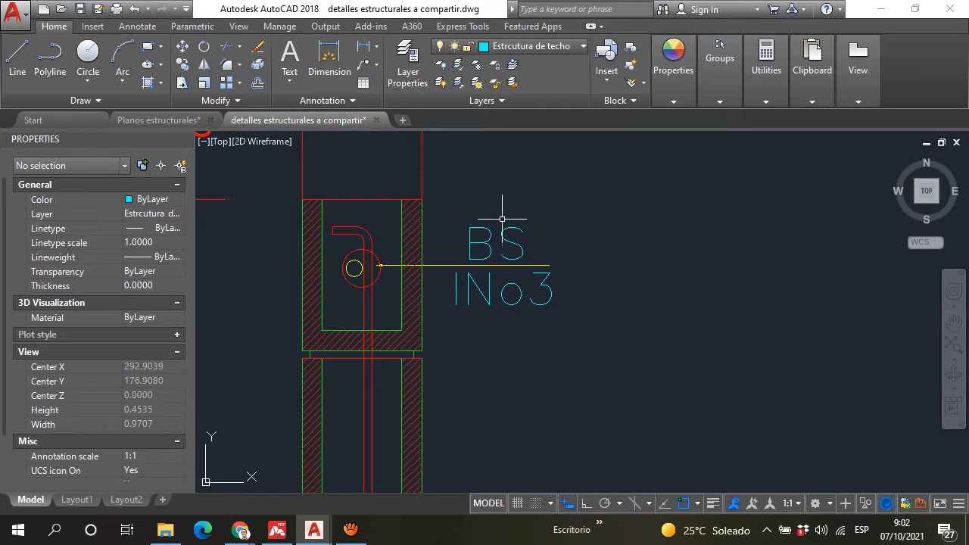
scroll(518, 245, "down", 2)
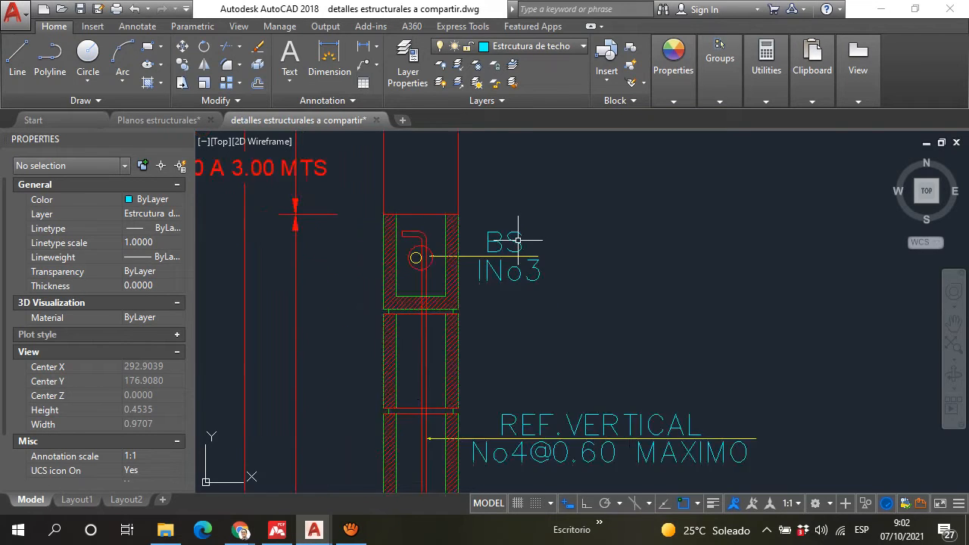
scroll(520, 267, "up", 2)
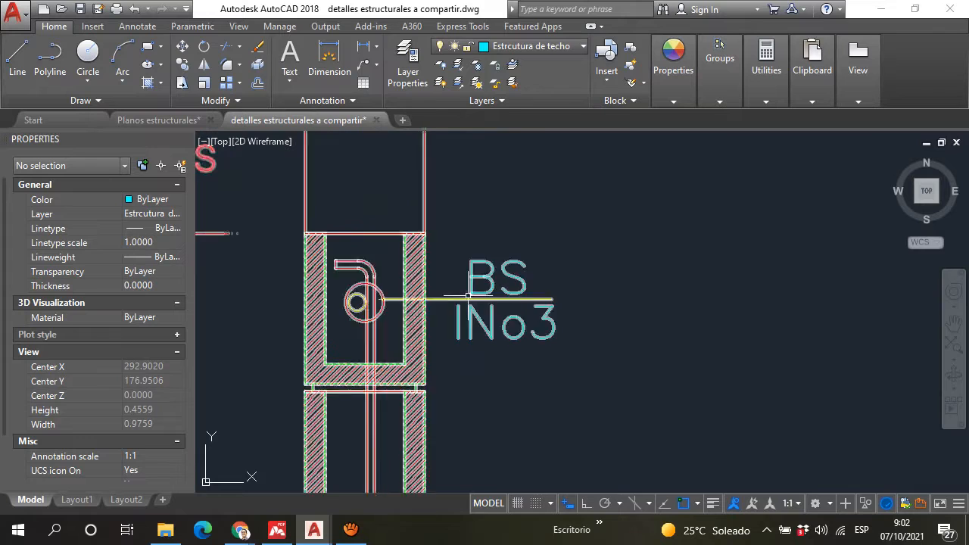
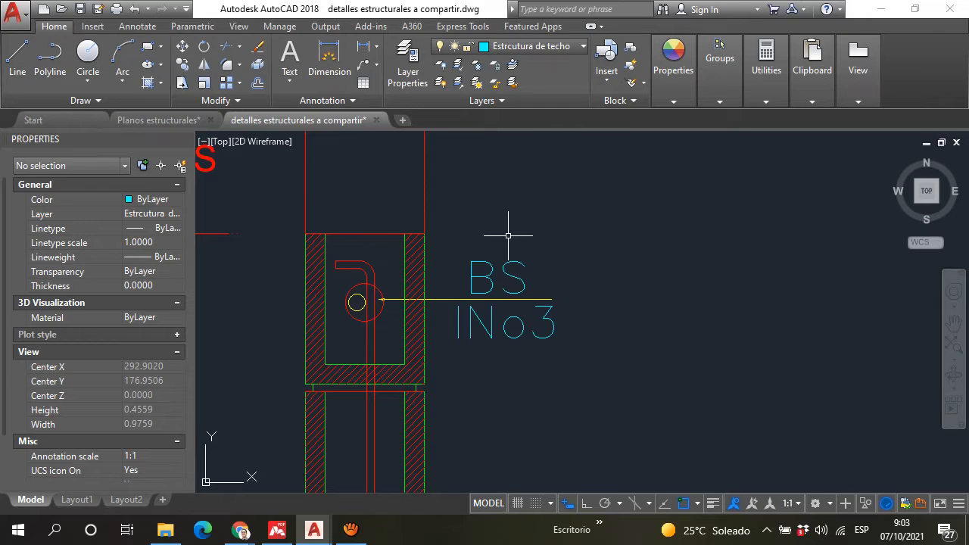
mouse_move(322, 482)
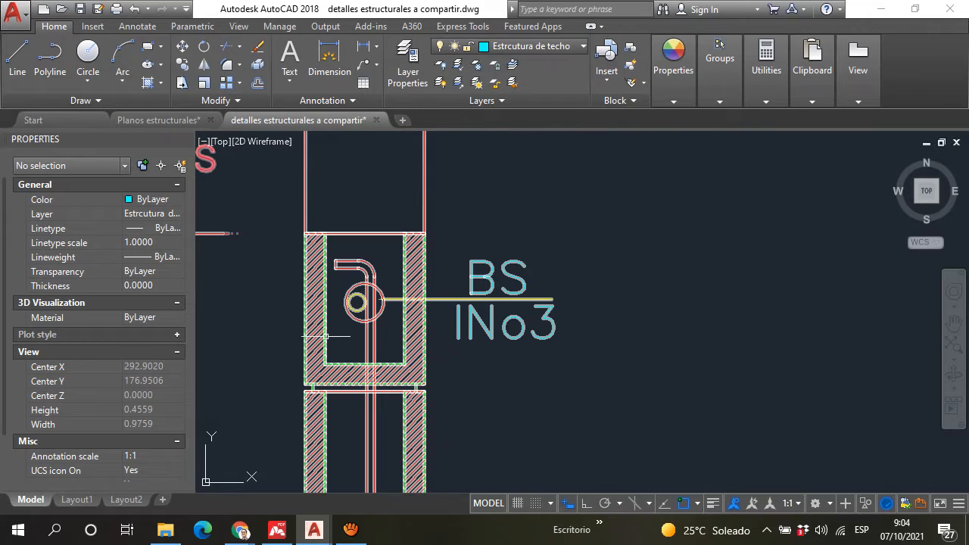
scroll(326, 337, "down", 4)
middle_click_drag(282, 308, 356, 348)
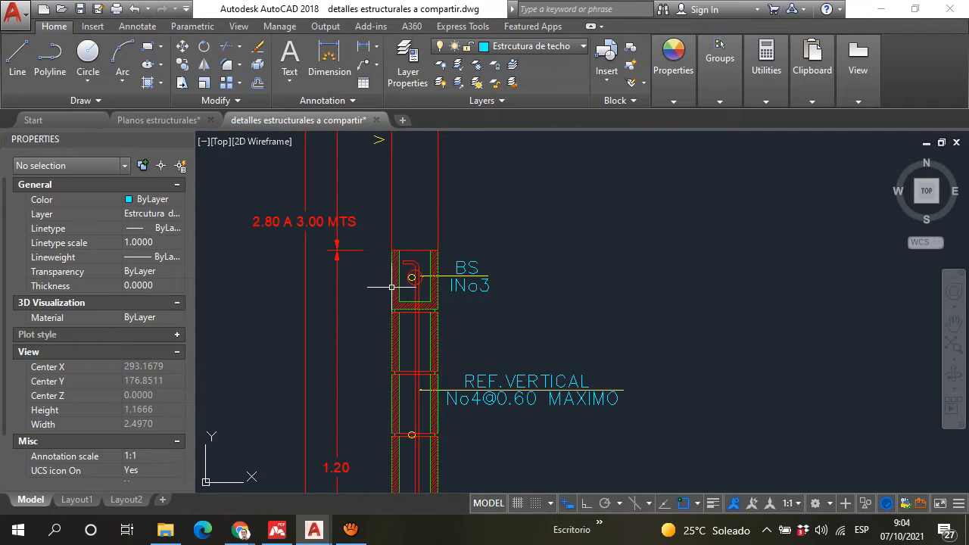
scroll(420, 330, "up", 4)
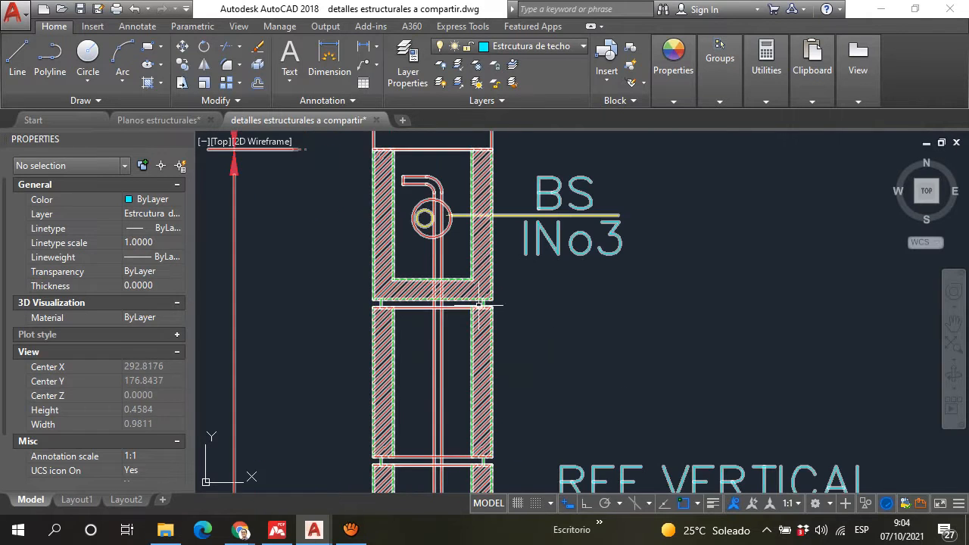
scroll(462, 222, "down", 6)
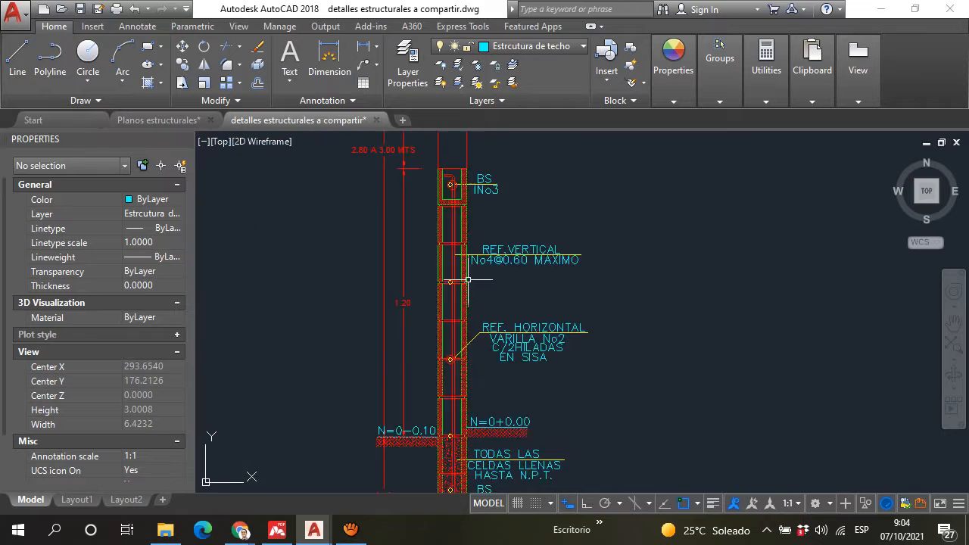
scroll(464, 221, "up", 5)
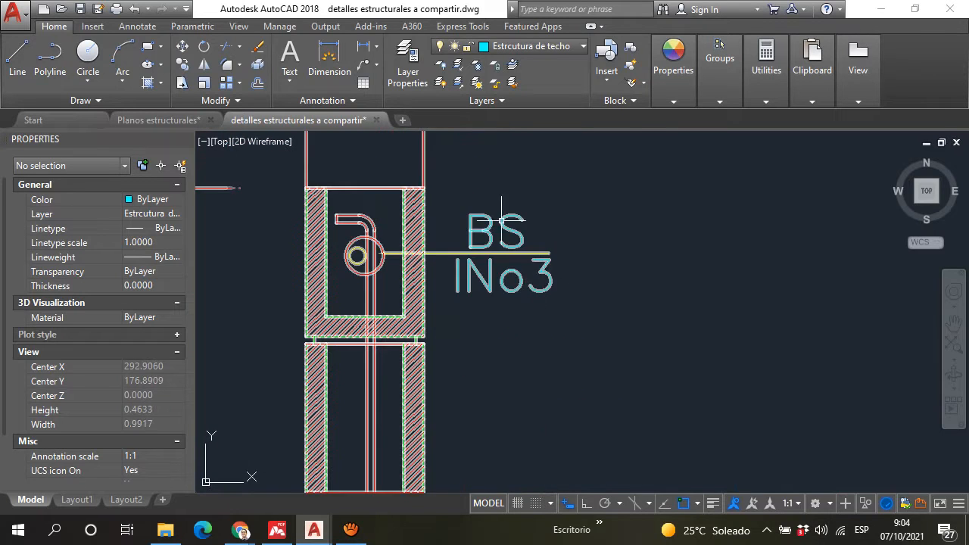
scroll(430, 304, "down", 5)
scroll(430, 303, "up", 1)
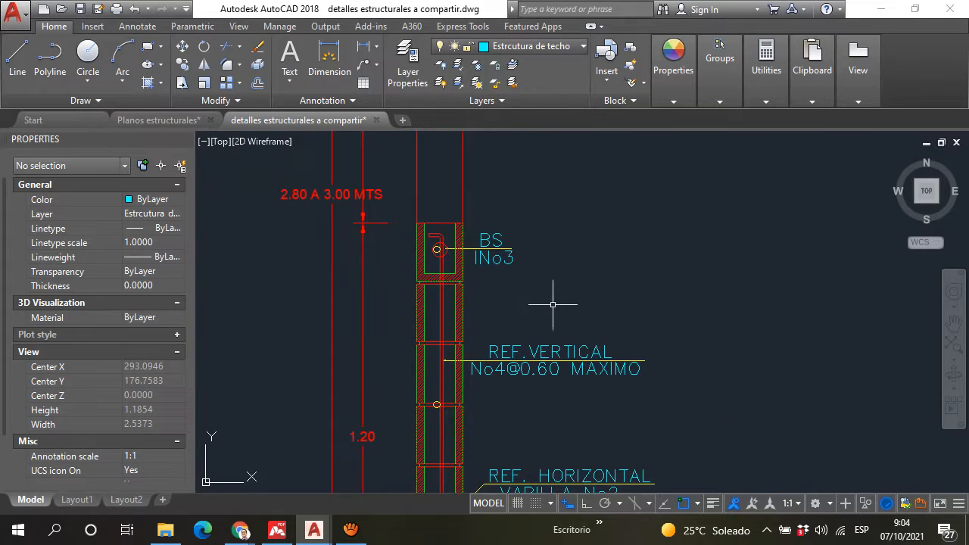
Step: Examine the lower wall down to the SF-1 footing and the "REF. HORIZONTAL VARILLA No2 C/2HILADAS EN SISA" note
scroll(545, 265, "down", 2)
mouse_move(566, 448)
middle_mouse_down()
mouse_move(501, 308)
mouse_move(497, 374)
middle_mouse_up()
scroll(500, 308, "up", 4)
scroll(509, 253, "down", 4)
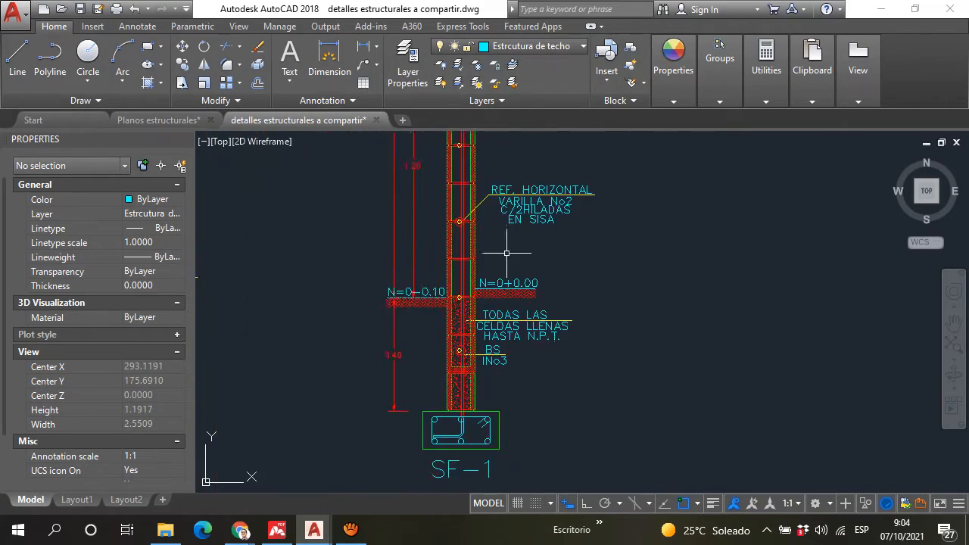
middle_click_drag(509, 253, 490, 300)
scroll(478, 244, "up", 4)
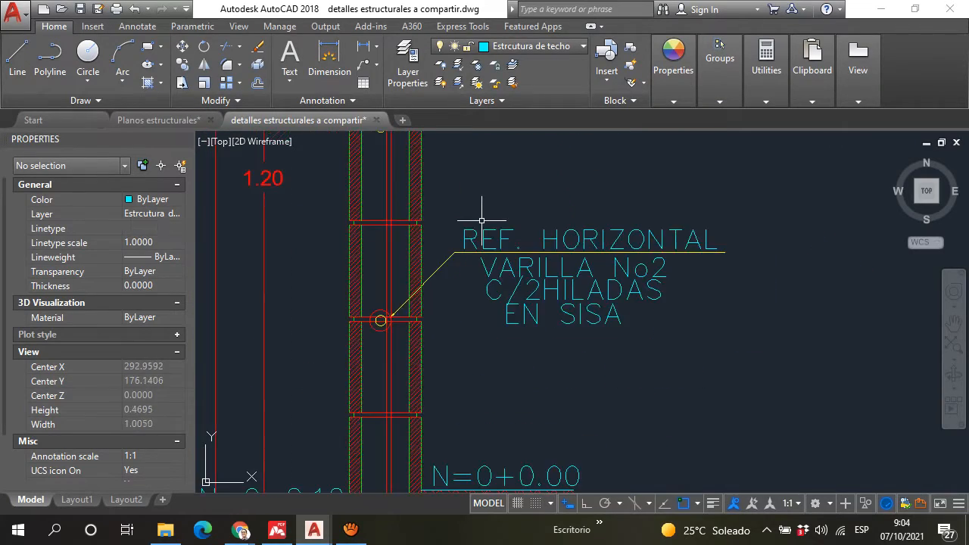
Step: Follow the wall section up to the "BS-1" block above the window and examine its 0.20 height and the opening beneath
middle_click_drag(477, 216, 466, 290)
mouse_move(459, 217)
middle_mouse_down()
mouse_move(489, 377)
mouse_move(470, 358)
mouse_move(522, 372)
middle_mouse_up()
scroll(500, 326, "down", 4)
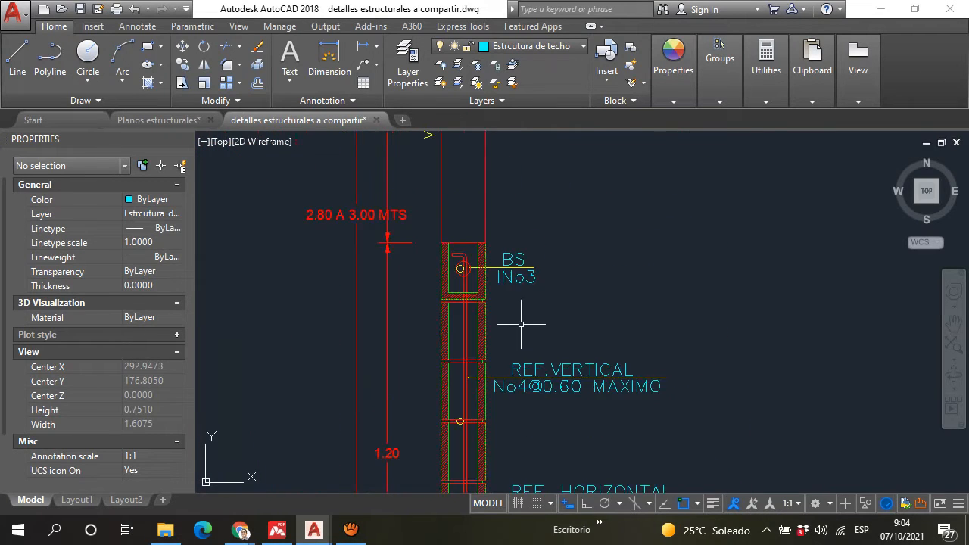
mouse_move(508, 219)
middle_mouse_down()
mouse_move(505, 263)
mouse_move(505, 164)
middle_mouse_up()
scroll(496, 265, "up", 6)
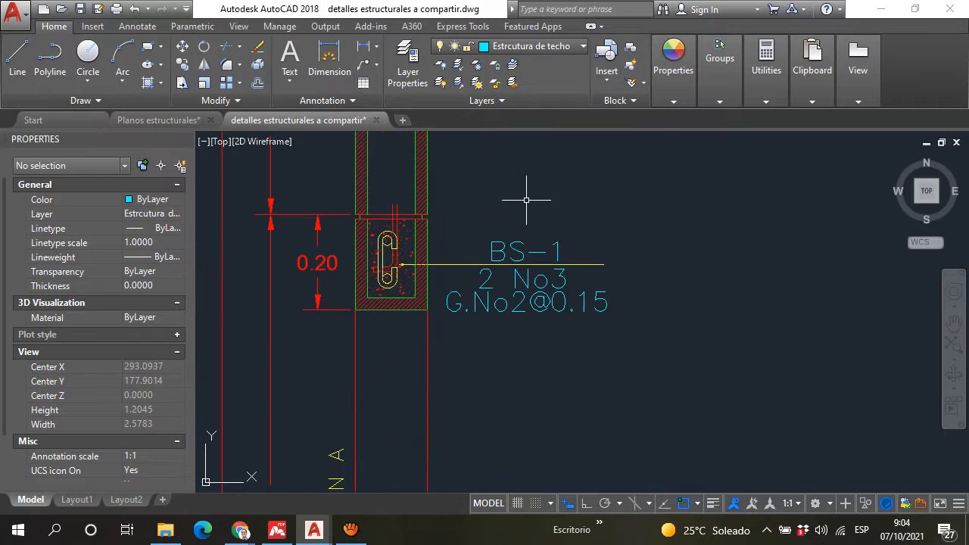
scroll(588, 310, "down", 2)
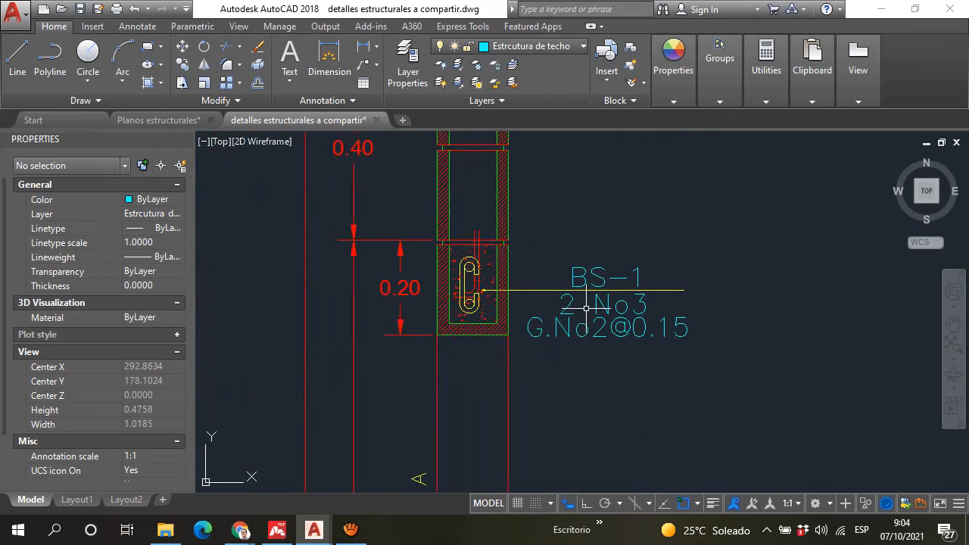
middle_click_drag(543, 250, 540, 316)
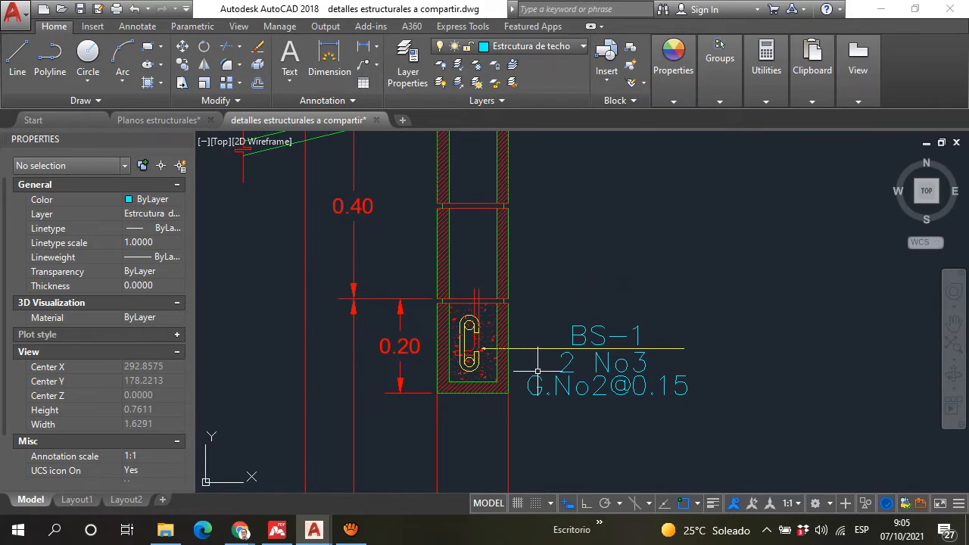
scroll(511, 321, "down", 2)
scroll(515, 334, "up", 2)
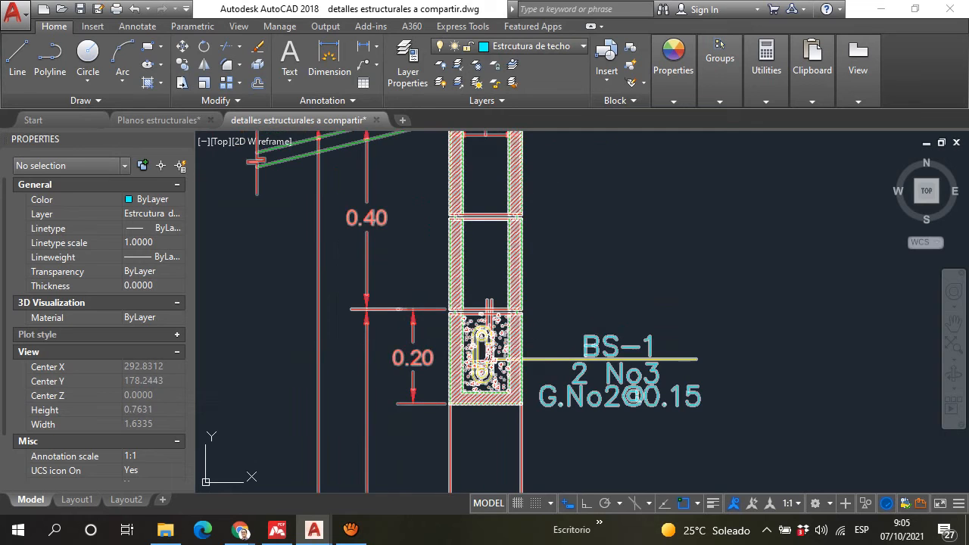
middle_click_drag(457, 396, 439, 253)
scroll(448, 250, "down", 4)
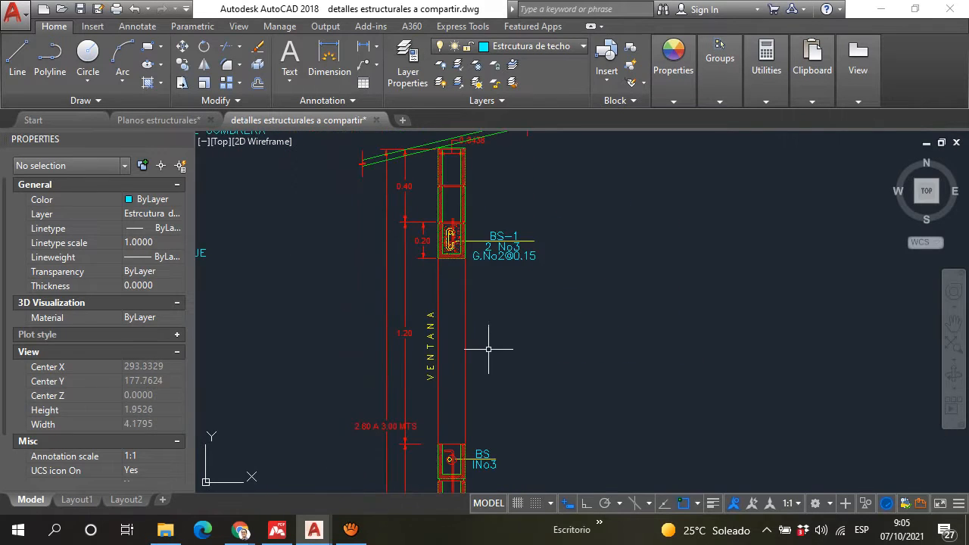
Step: Examine the two No3 bars, the No2 tie and the hooked vertical bar inside the concrete-filled BS-1 block
scroll(453, 244, "up", 4)
scroll(480, 249, "up", 4)
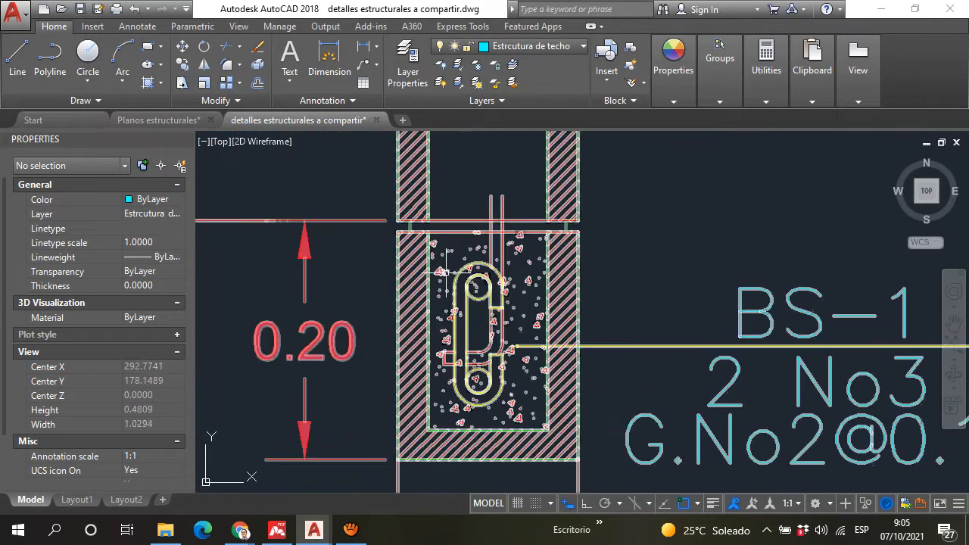
scroll(485, 340, "down", 6)
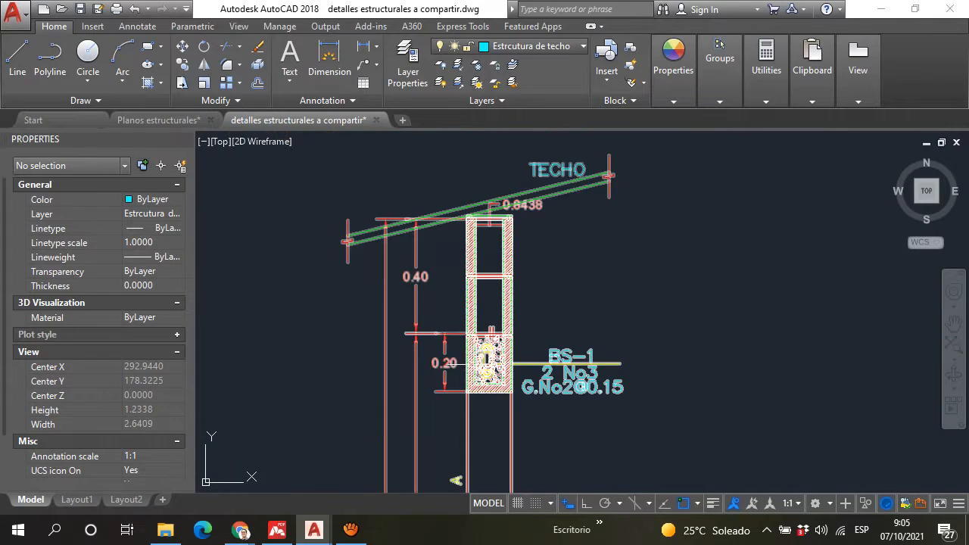
scroll(462, 339, "up", 5)
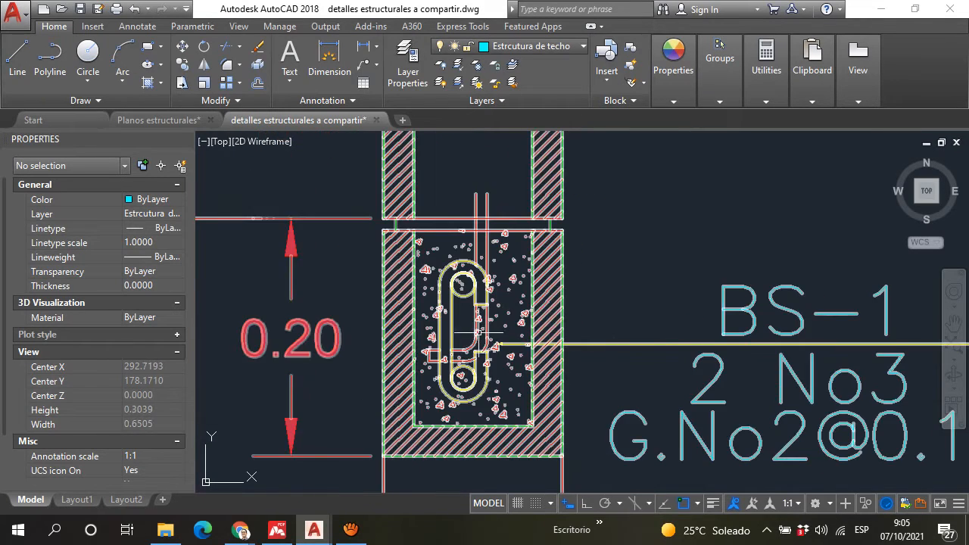
scroll(473, 296, "down", 2)
scroll(482, 258, "down", 2)
mouse_move(486, 366)
middle_mouse_down()
mouse_move(465, 320)
mouse_move(457, 195)
mouse_move(459, 303)
middle_mouse_up()
scroll(466, 231, "up", 6)
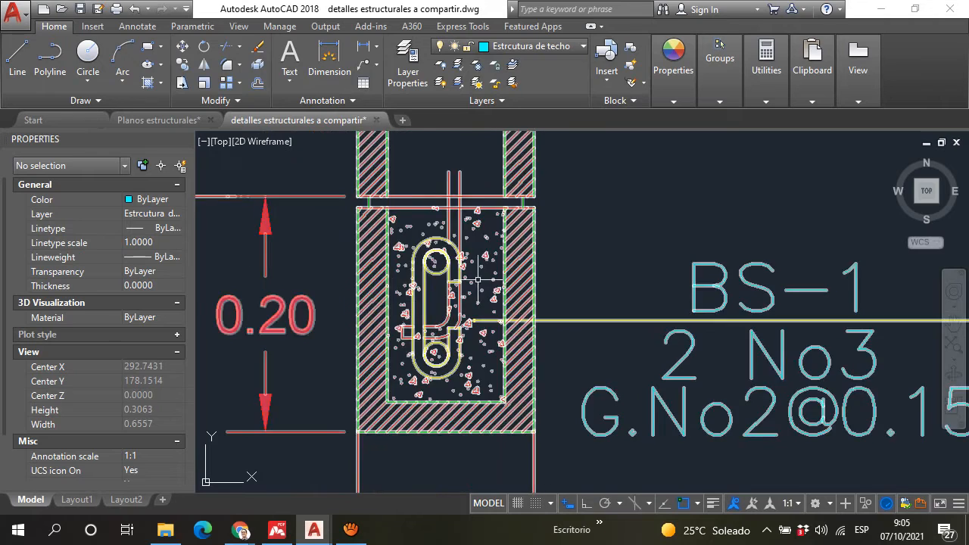
Step: Examine the 0.40 block section between BS-1 and the roof, and its place in the overall window wall detail
scroll(522, 323, "down", 4)
scroll(521, 316, "down", 2)
scroll(502, 300, "up", 2)
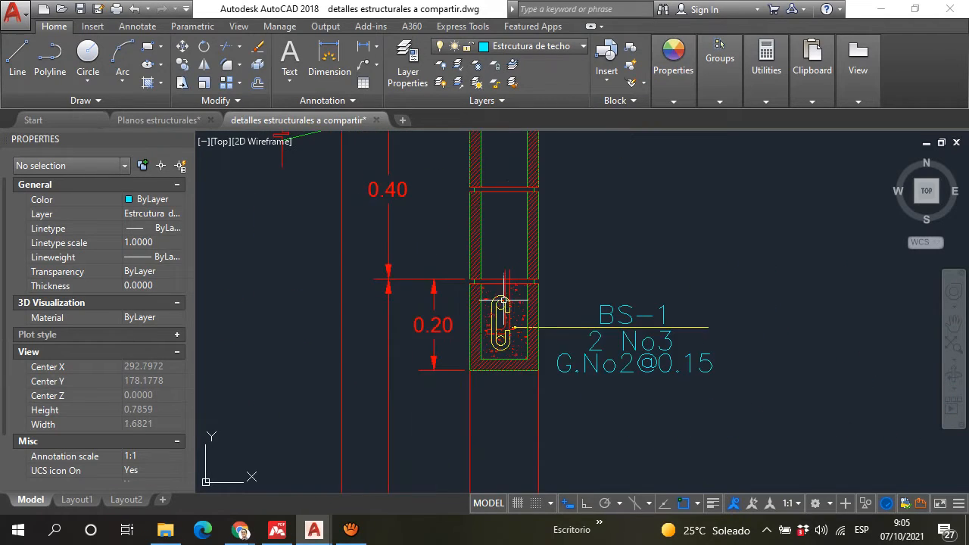
middle_click_drag(479, 209, 452, 324)
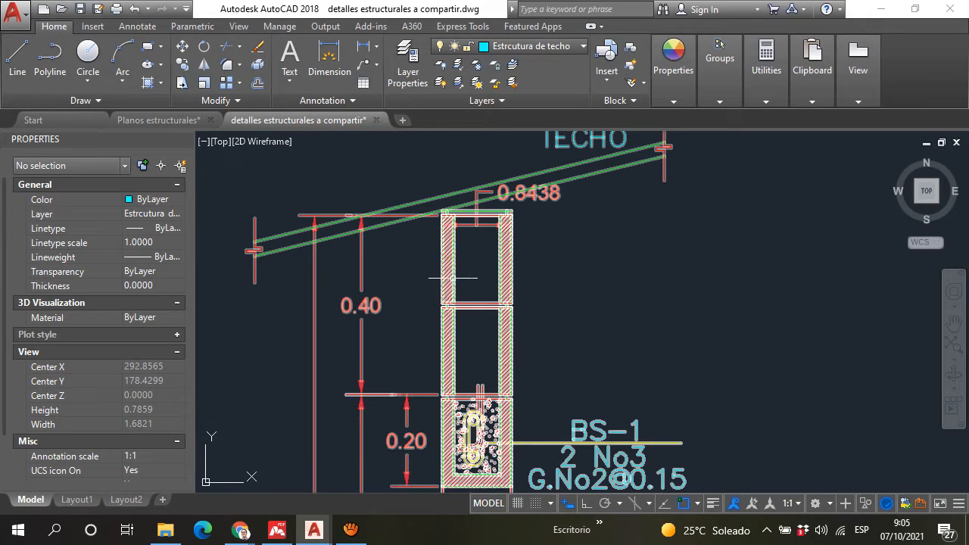
scroll(506, 261, "down", 3)
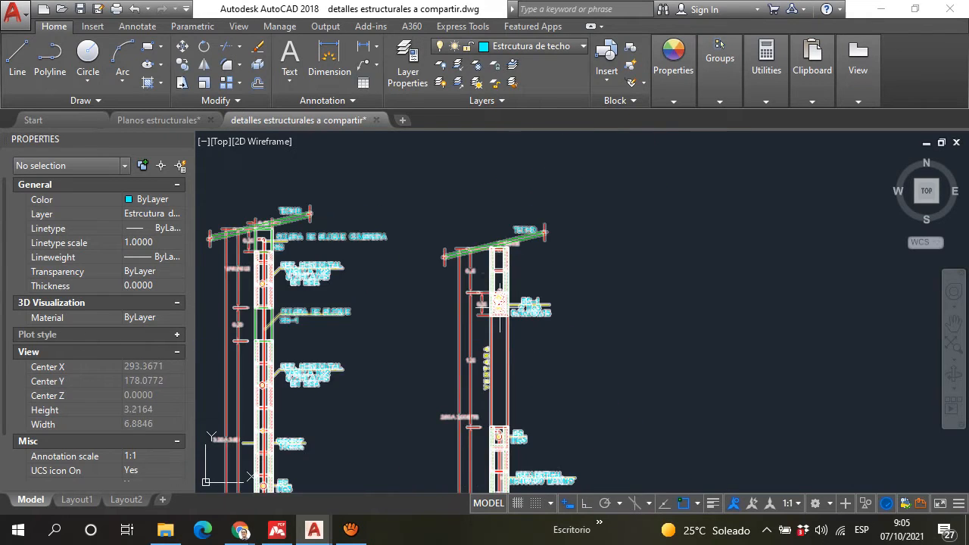
middle_click_drag(493, 347, 461, 290)
scroll(468, 278, "up", 1)
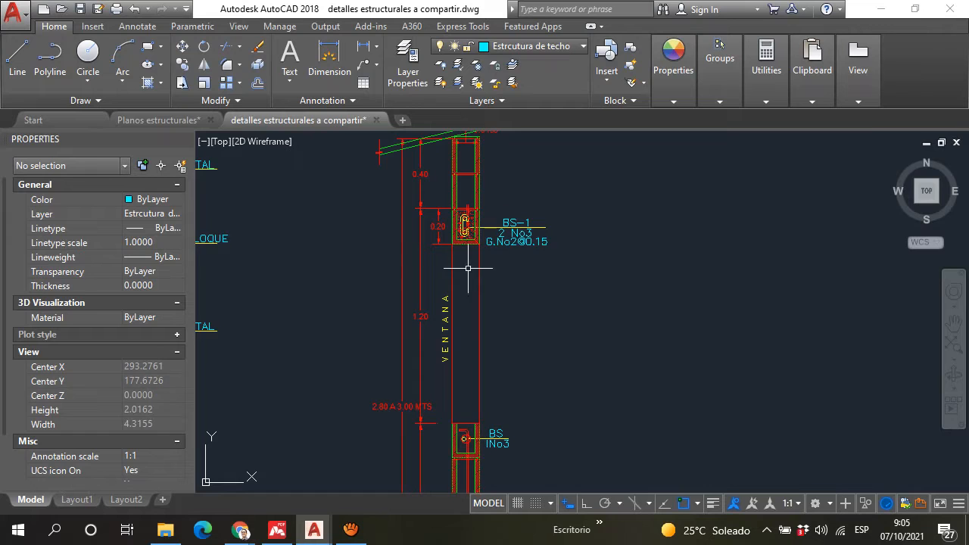
scroll(472, 271, "down", 2)
scroll(422, 265, "up", 4)
scroll(422, 265, "up", 4)
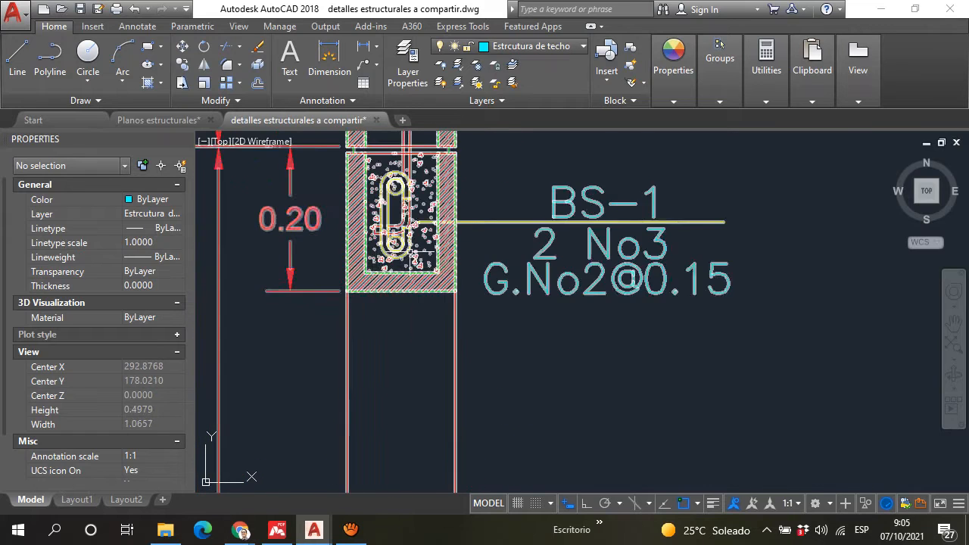
middle_click_drag(491, 253, 487, 209)
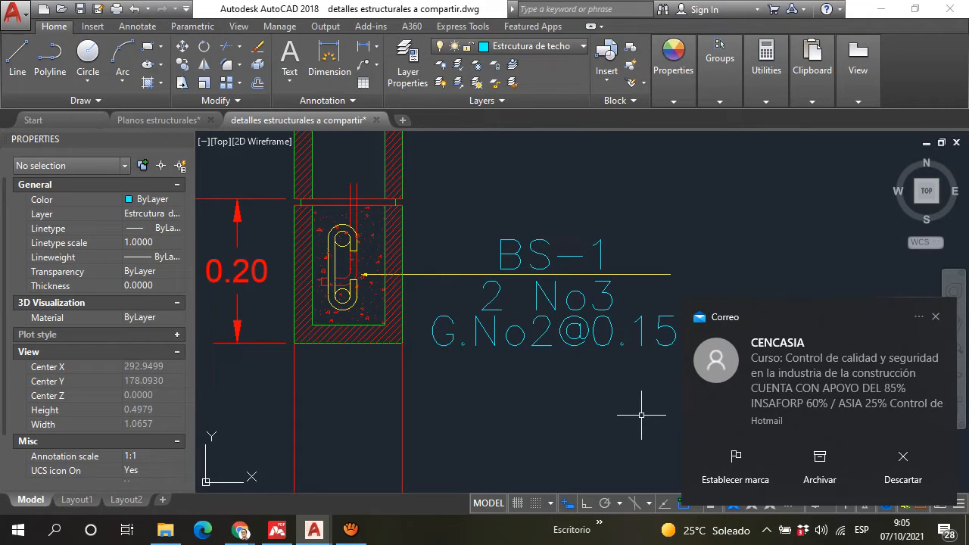
scroll(666, 394, "down", 5)
scroll(693, 372, "up", 1)
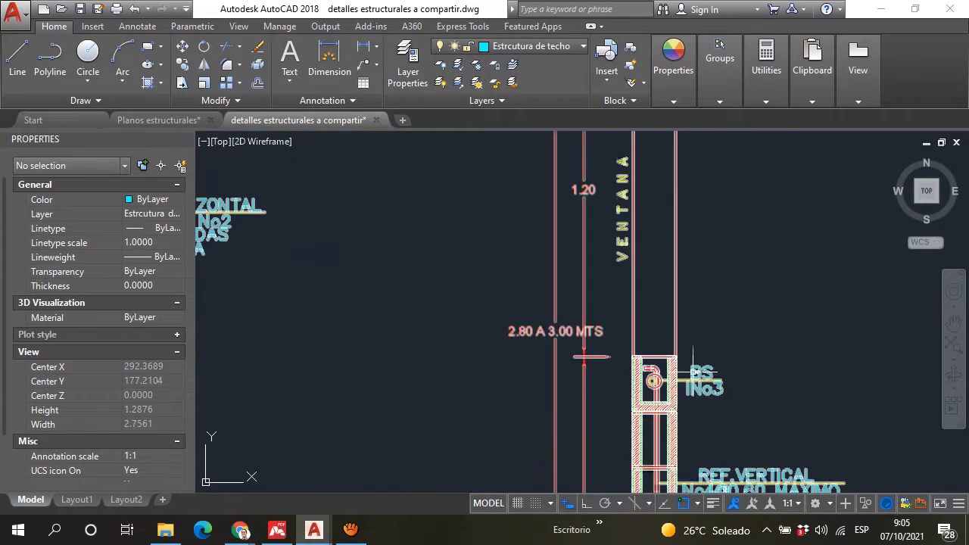
scroll(693, 373, "up", 5)
scroll(693, 379, "down", 7)
scroll(725, 174, "up", 3)
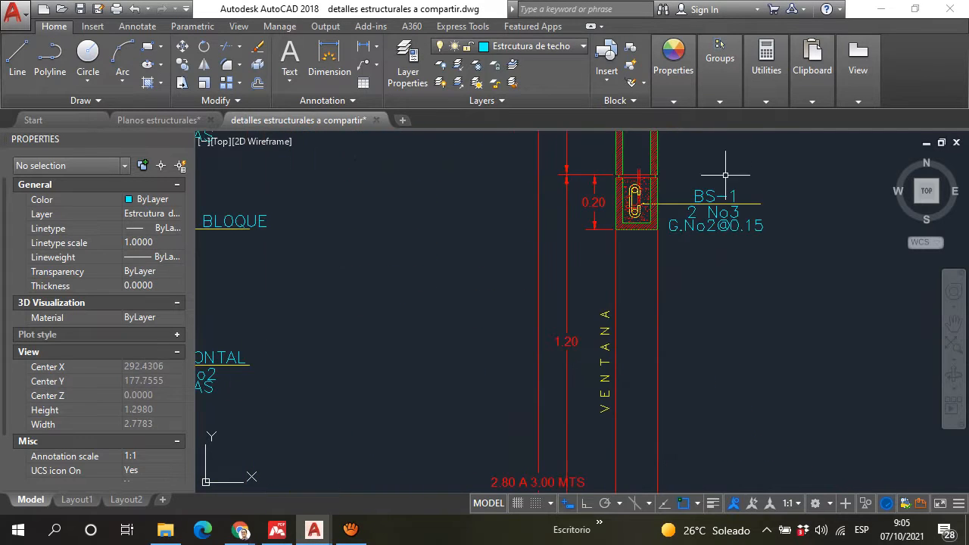
scroll(666, 189, "up", 7)
middle_click_drag(560, 316, 519, 299)
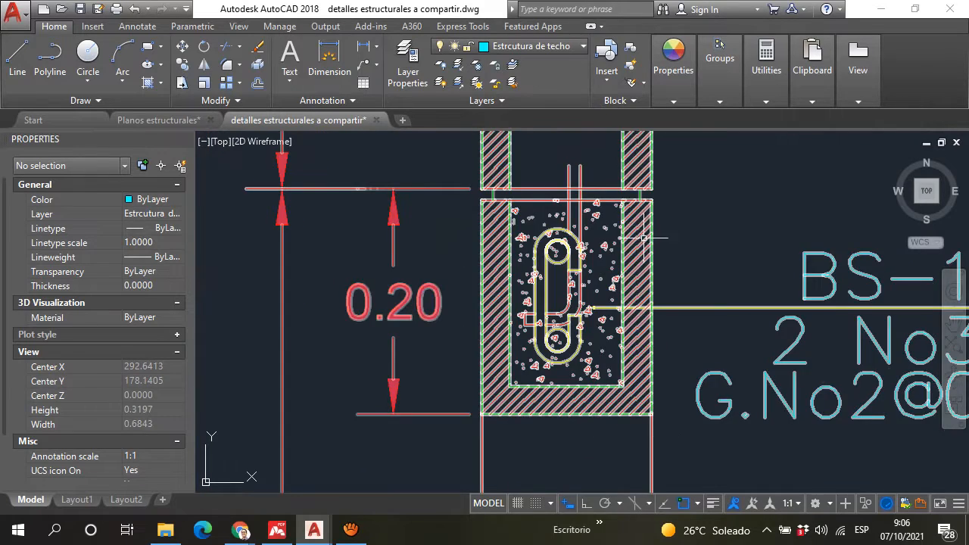
Step: Follow the wall section from the window sill down to the floor levels and the "TODAS LAS CELDAS LLENAS HASTA N.P.T." note
scroll(643, 237, "down", 5)
scroll(621, 266, "up", 4)
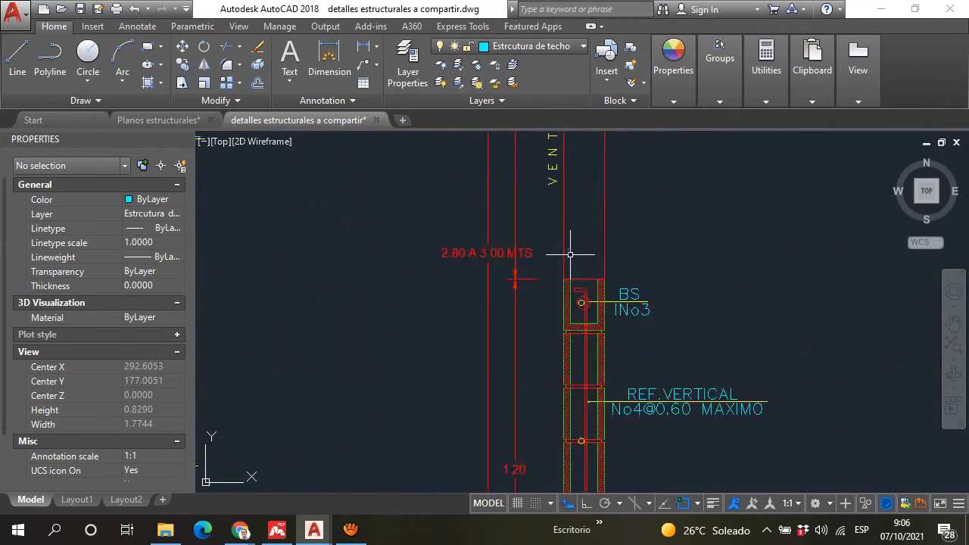
scroll(570, 254, "down", 6)
scroll(590, 310, "up", 4)
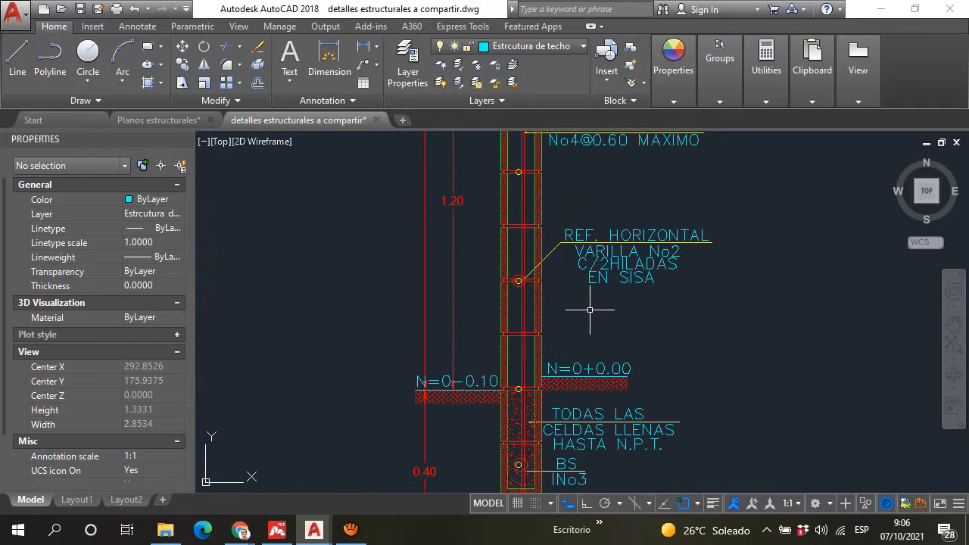
middle_click_drag(592, 312, 586, 260)
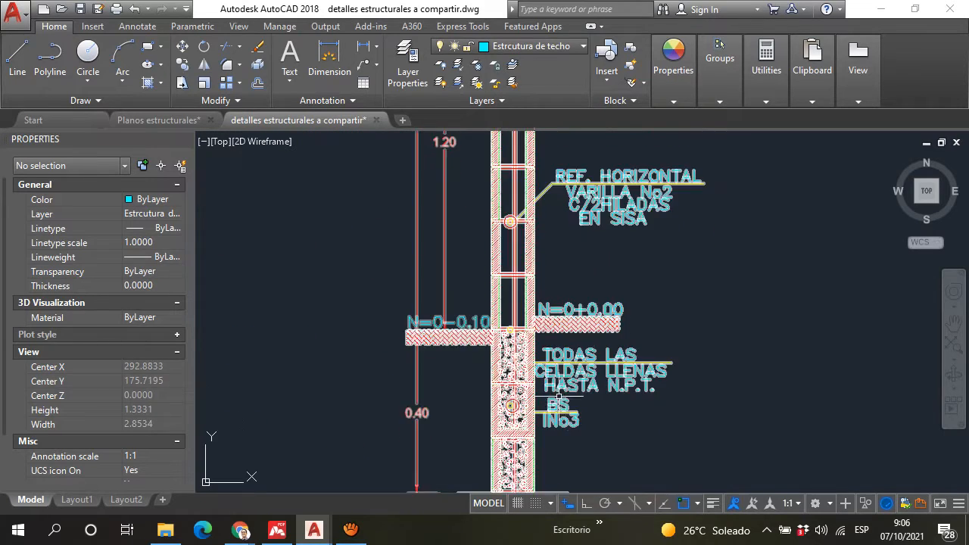
Step: Examine the single "BS INo3" bar in the concrete-filled block below floor level and where it meets the vertical bar
scroll(494, 400, "up", 4)
middle_click_drag(494, 401, 470, 287)
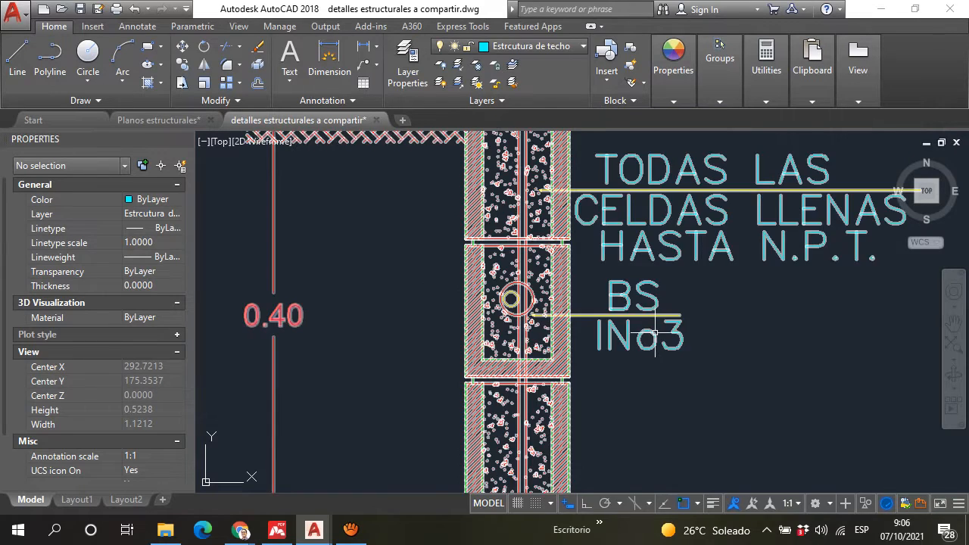
middle_click_drag(596, 300, 570, 329)
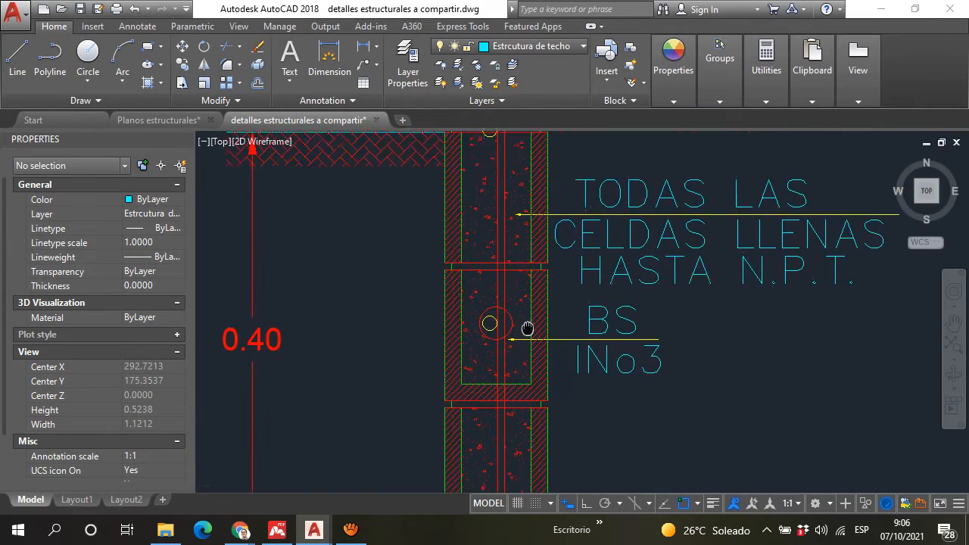
scroll(627, 365, "up", 2)
scroll(627, 365, "down", 2)
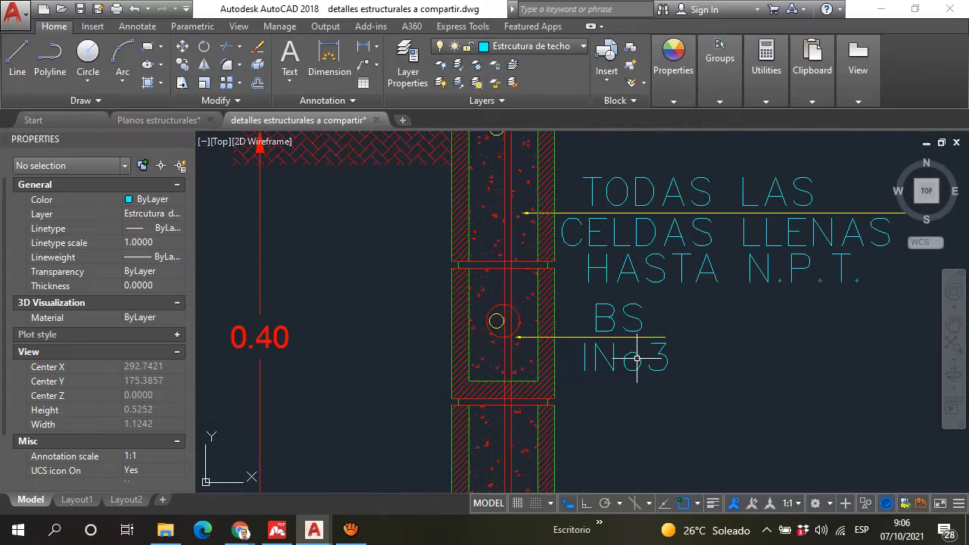
scroll(627, 364, "up", 2)
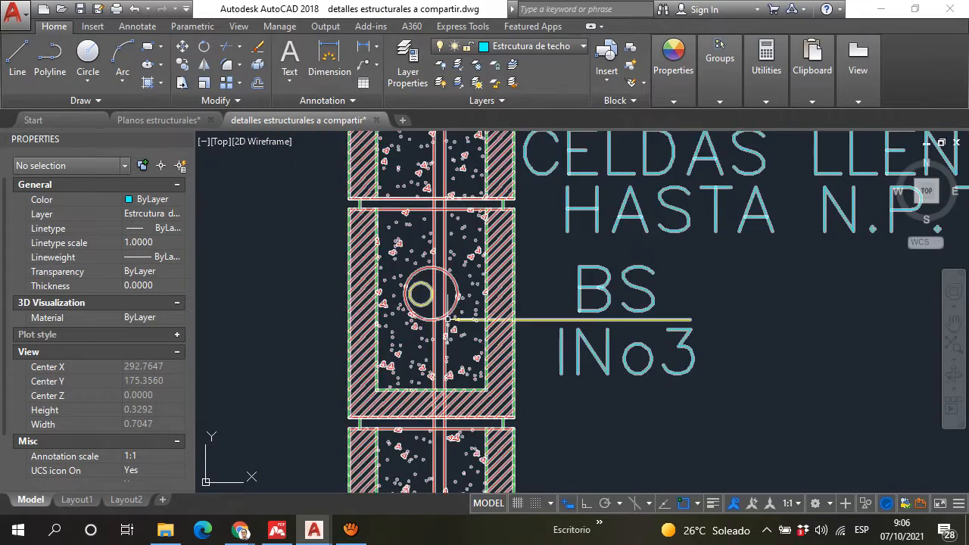
scroll(421, 297, "down", 6)
Step: Return up the wall to the window sill and examine its "BS INo3" bar beside the hooked vertical bar
middle_click_drag(421, 296, 400, 453)
middle_click_drag(440, 207, 428, 238)
middle_click_drag(447, 164, 436, 356)
scroll(418, 211, "up", 4)
scroll(417, 212, "up", 2)
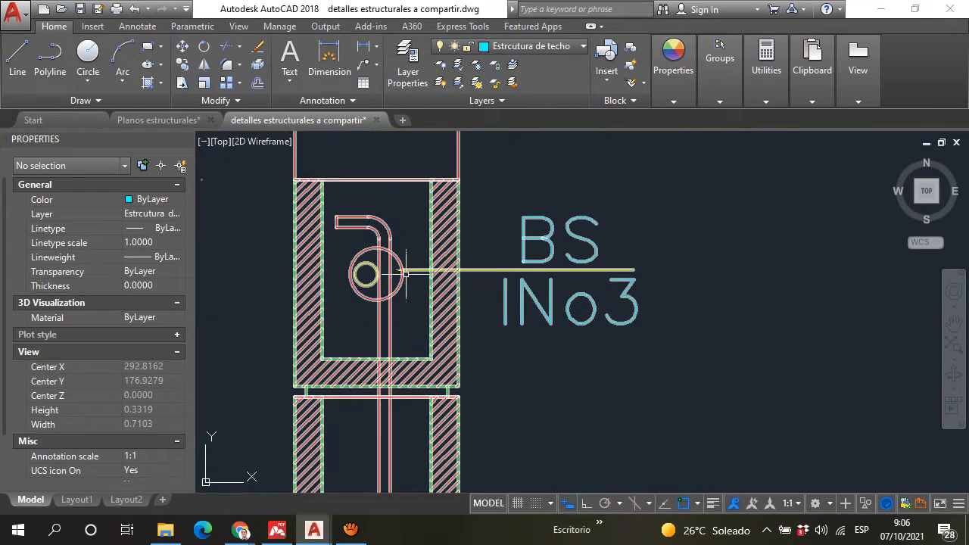
Step: Inspect the bar circle against the vertical bar inside the window sill's U-shaped block up close
scroll(367, 275, "up", 6)
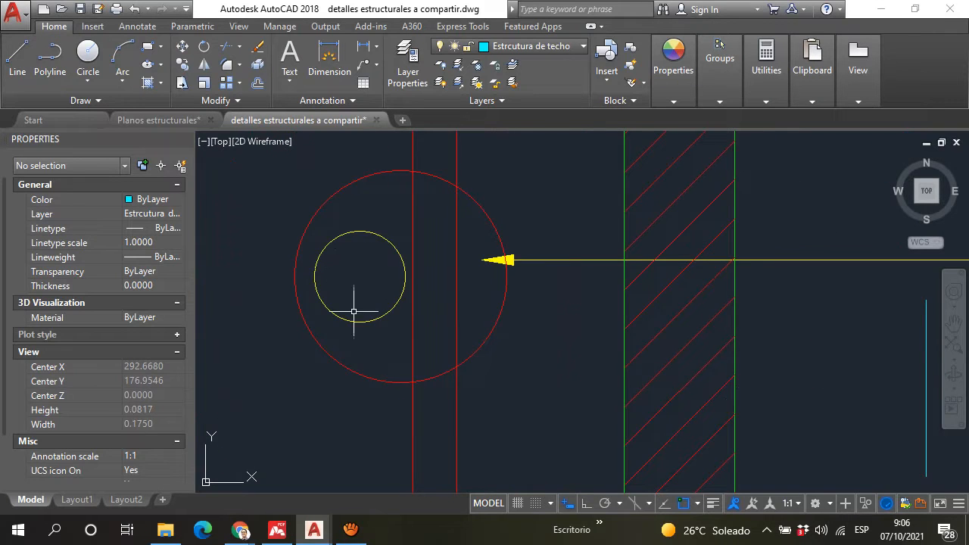
scroll(375, 257, "down", 12)
scroll(530, 219, "down", 3)
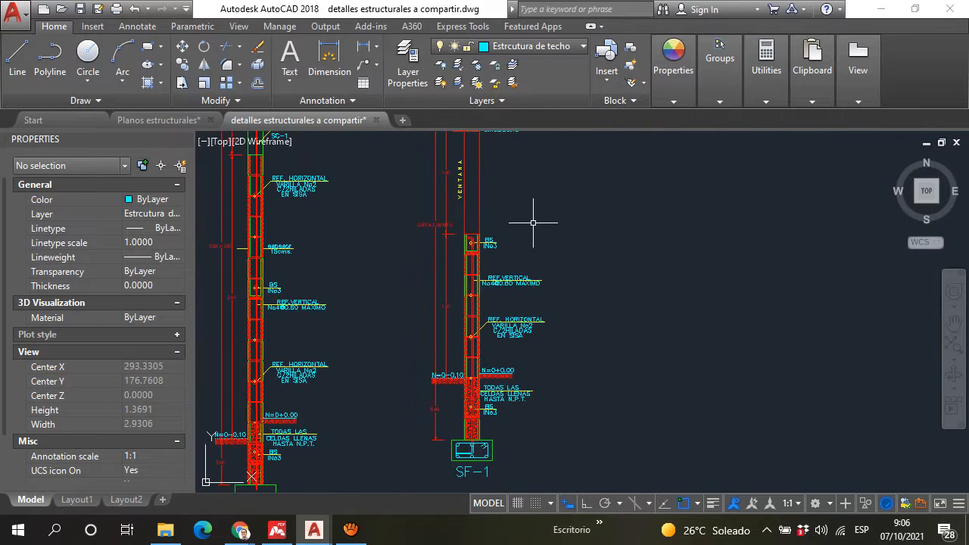
scroll(498, 216, "up", 3)
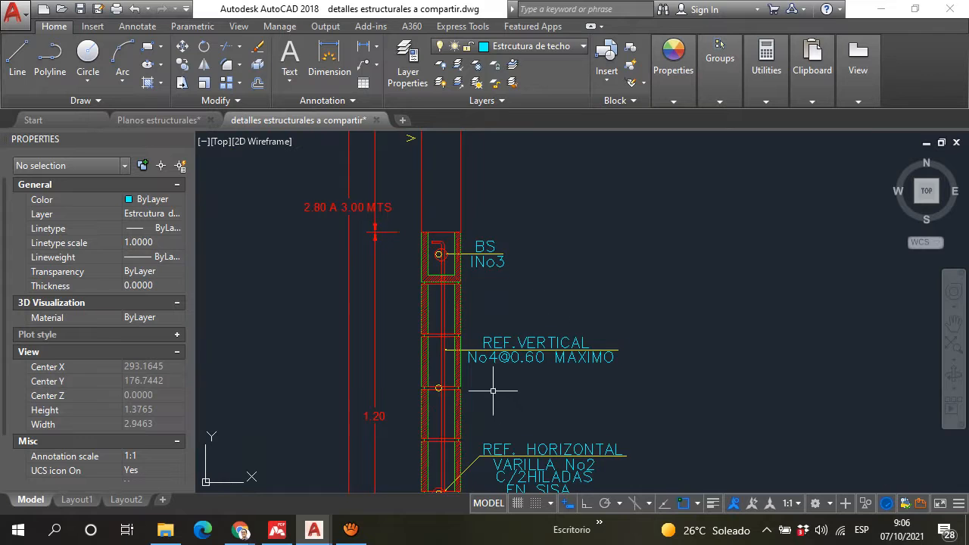
middle_click_drag(487, 352, 463, 298)
scroll(463, 298, "up", 4)
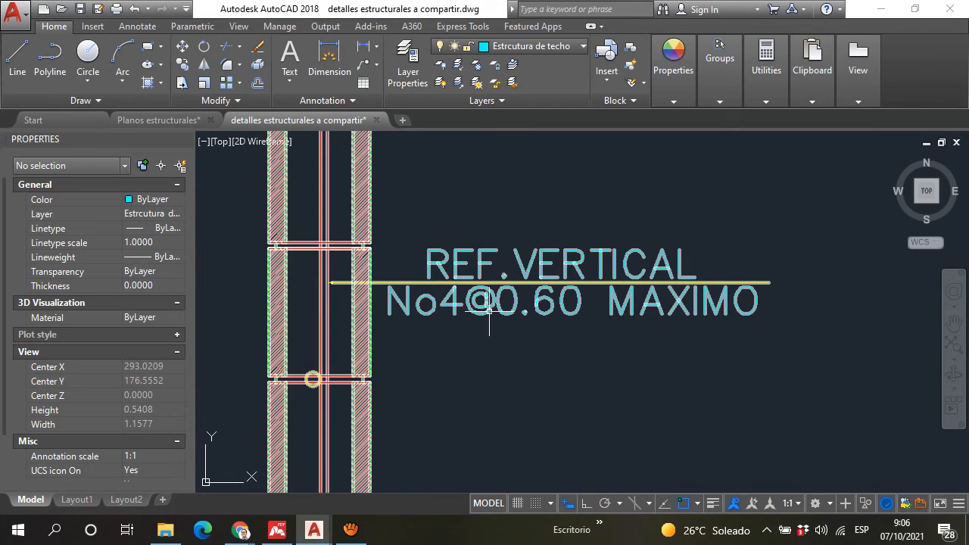
scroll(492, 310, "down", 2)
middle_click_drag(558, 320, 511, 253)
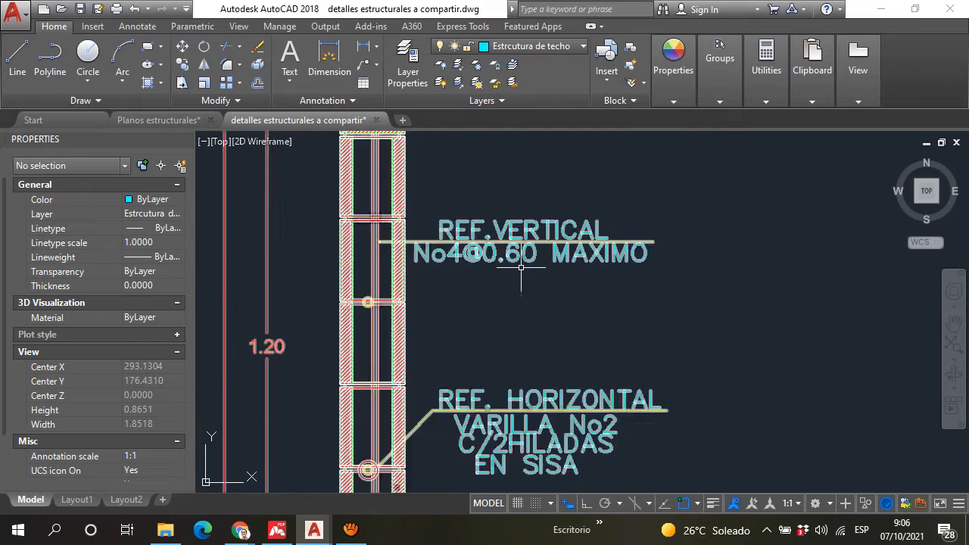
mouse_move(520, 318)
middle_mouse_down()
mouse_move(499, 300)
mouse_move(457, 342)
middle_mouse_up()
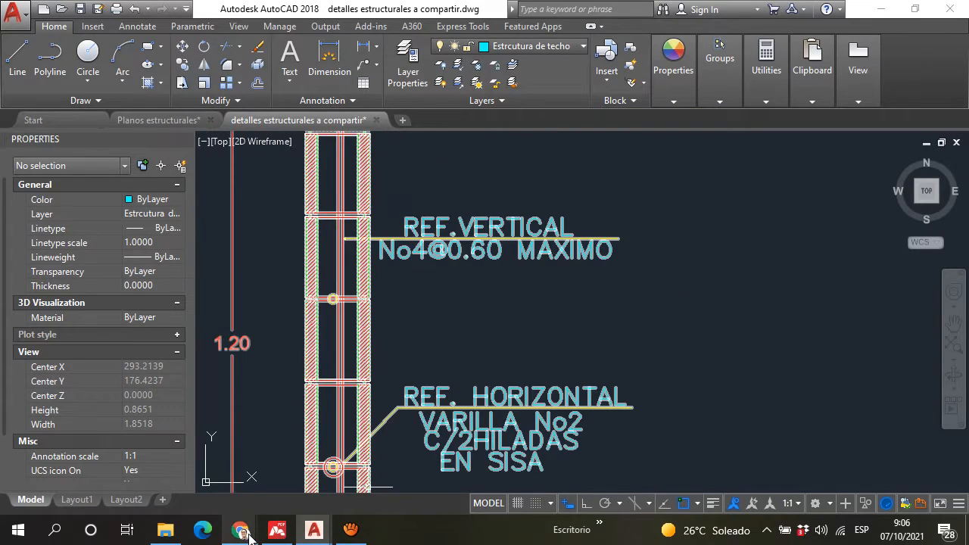
Step: Examine the two block courses between the BS-1 block above the window and the sloped roof
scroll(439, 342, "down", 4)
middle_click_drag(439, 341, 418, 467)
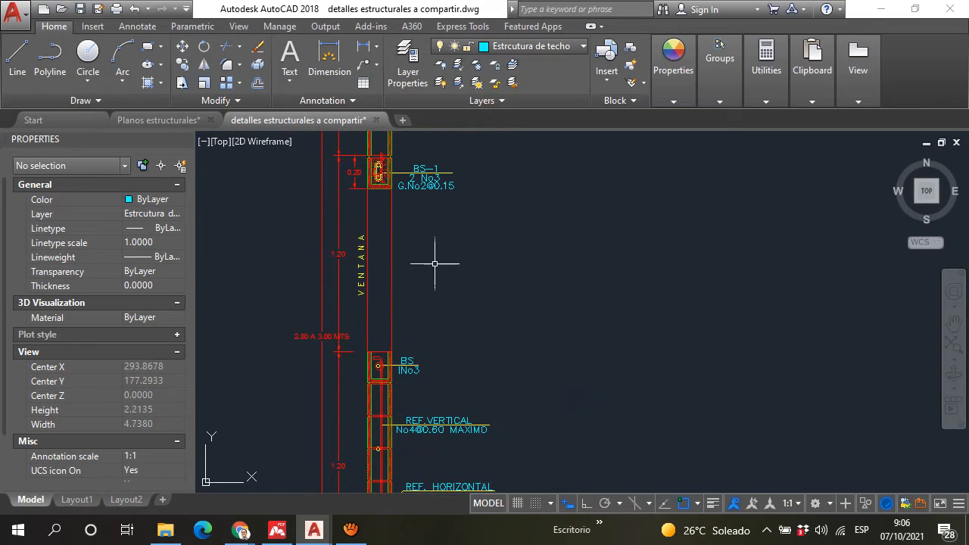
middle_click_drag(435, 261, 419, 376)
scroll(368, 222, "up", 6)
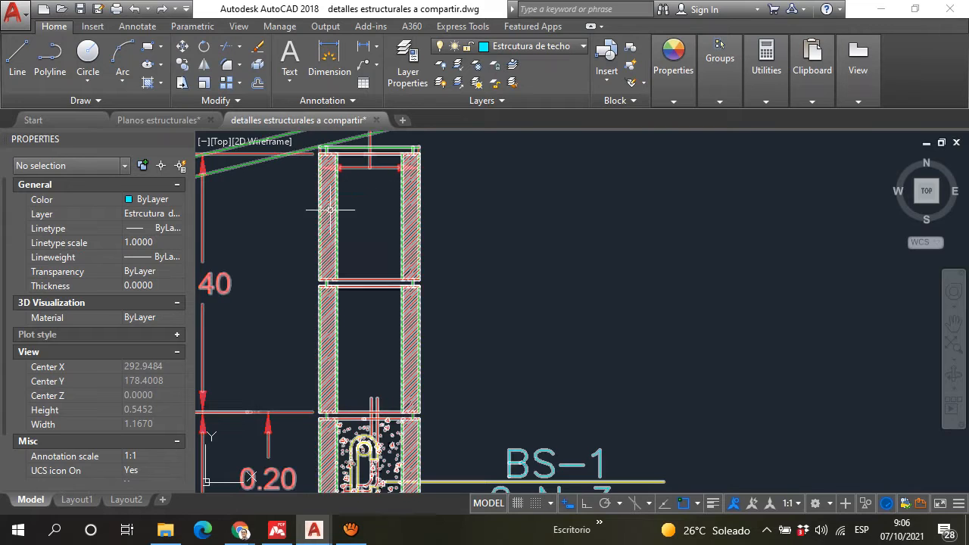
scroll(371, 191, "down", 2)
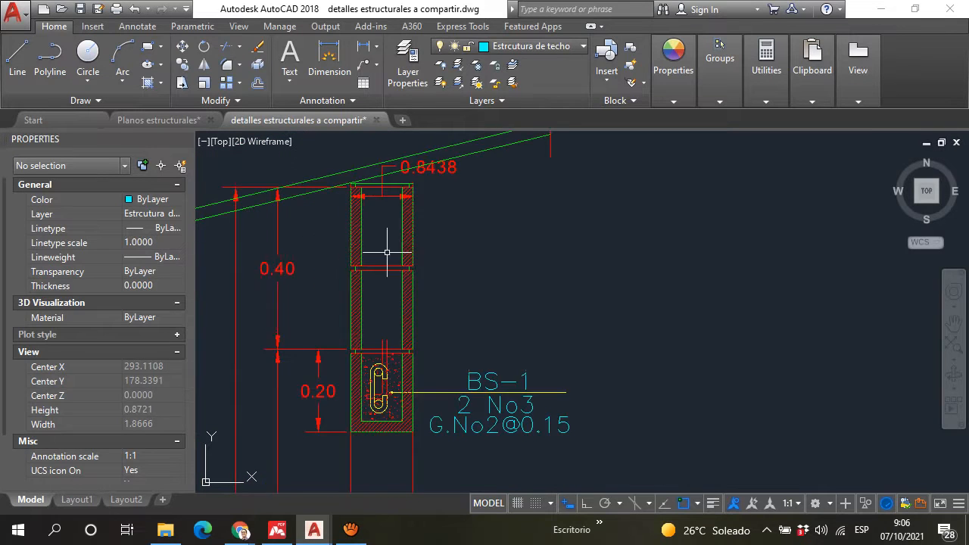
scroll(379, 211, "up", 3)
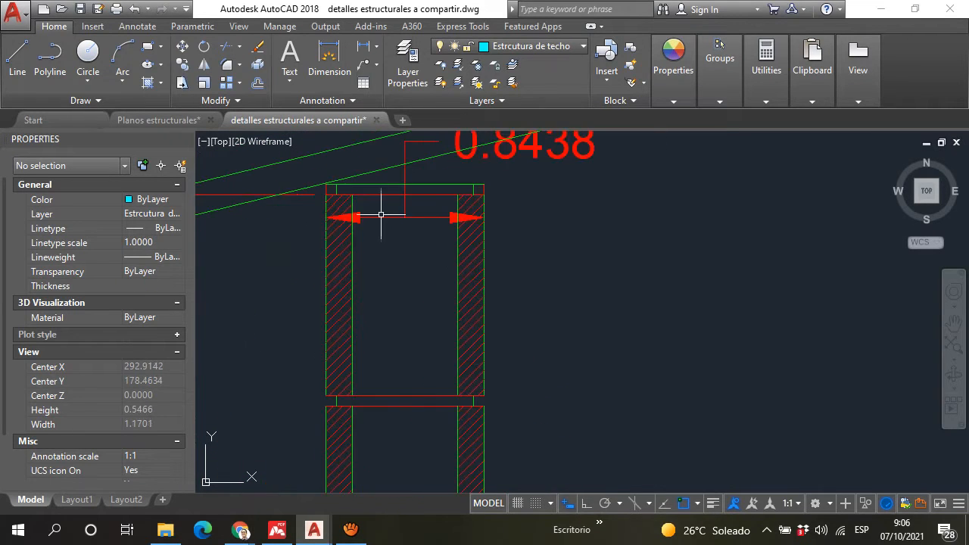
scroll(409, 303, "down", 5)
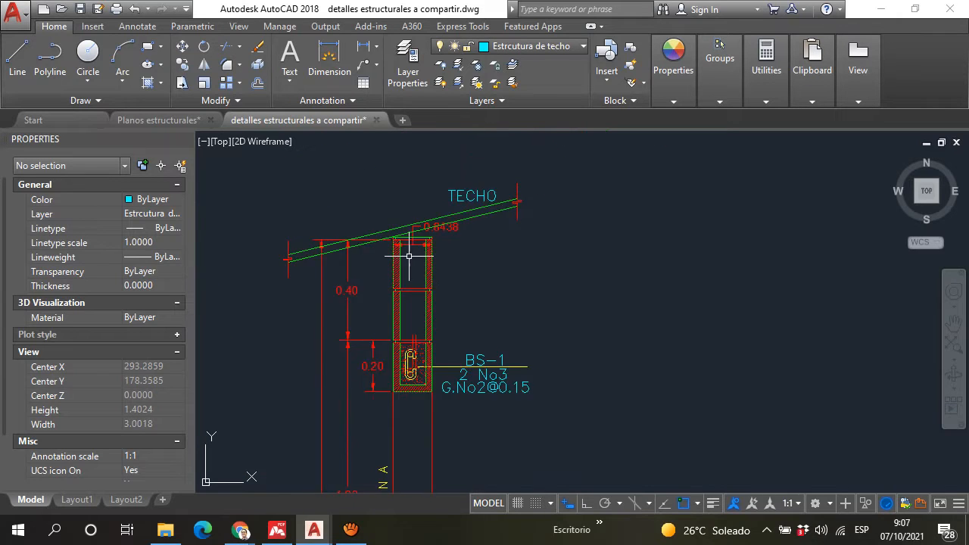
scroll(413, 278, "up", 6)
scroll(430, 225, "down", 8)
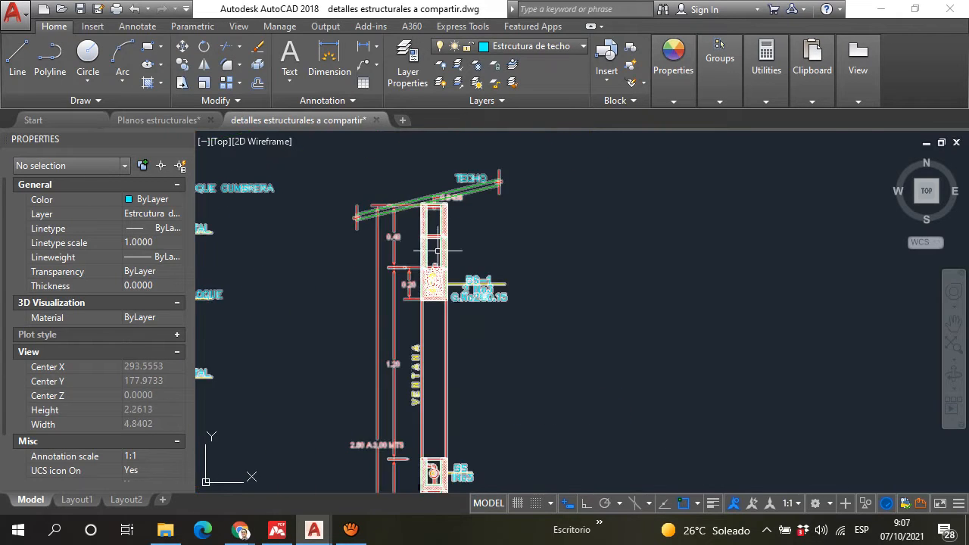
Step: Examine the full-height wall's top, comparing the "SOLERA DE BLOQUE CUMBRERA SC" with the "SOLERA DE BLOQUE SC-1" below it
scroll(434, 284, "down", 3)
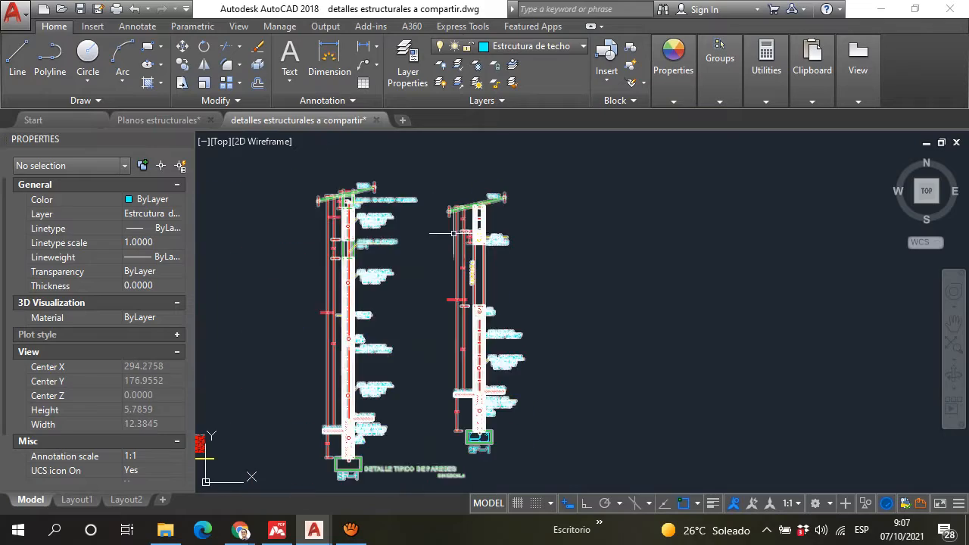
scroll(389, 222, "up", 6)
scroll(390, 222, "down", 4)
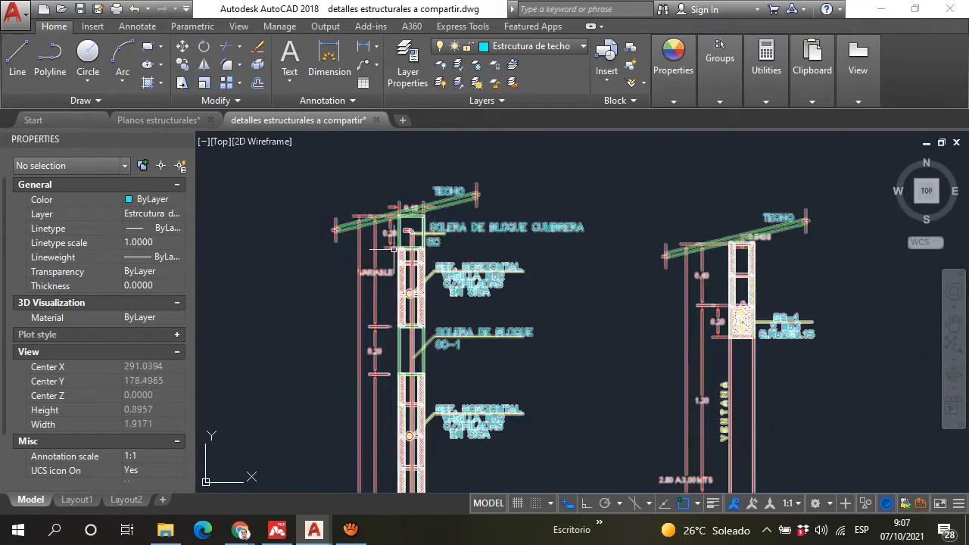
scroll(480, 217, "up", 3)
scroll(480, 217, "down", 4)
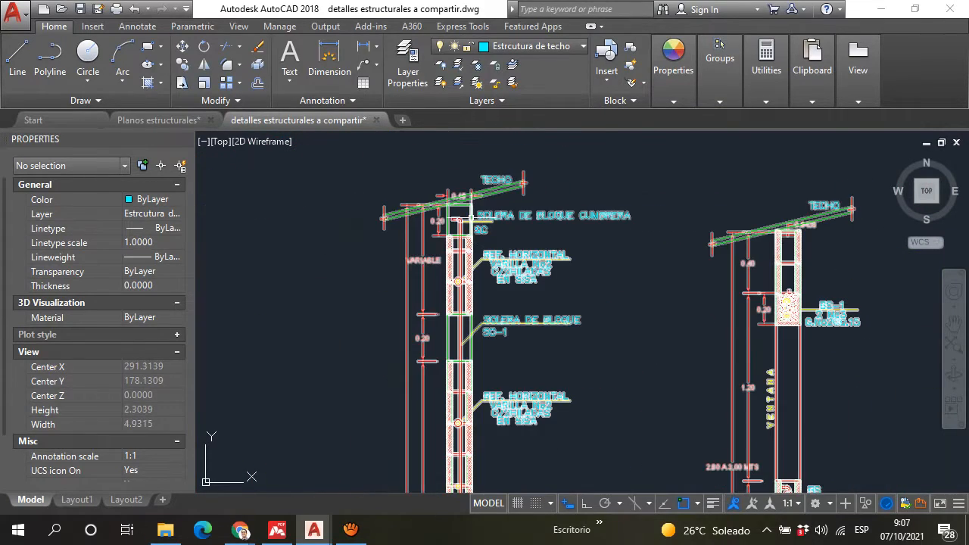
scroll(467, 237, "up", 3)
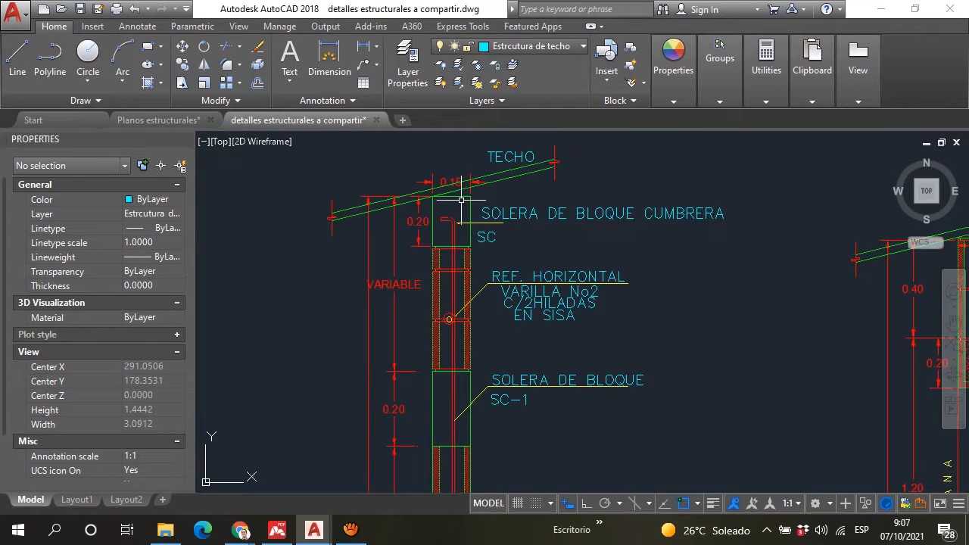
middle_click_drag(439, 206, 402, 214)
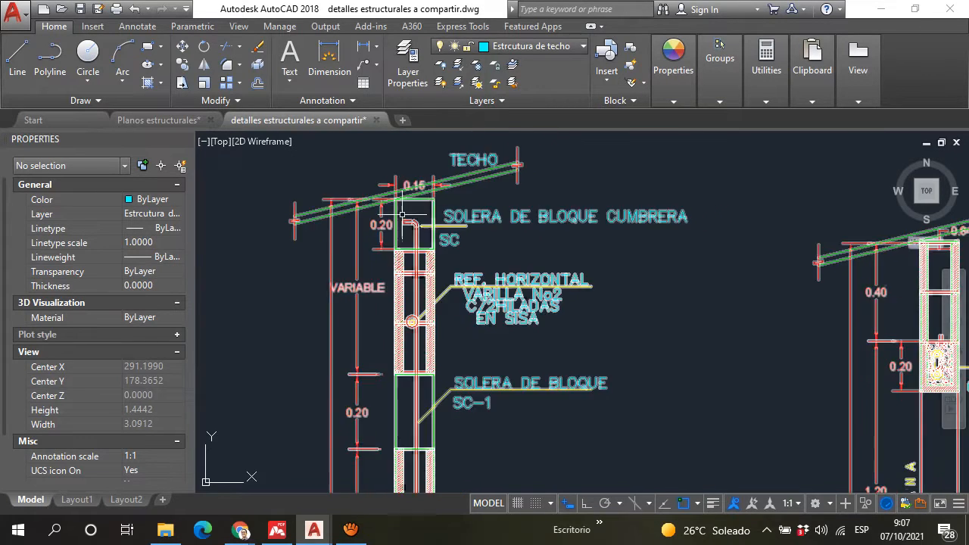
middle_click_drag(461, 258, 414, 265)
Step: Follow the wall sections down past the SF-1 footings and examine the "DETALLE DE SC Y SC-1" sections
scroll(354, 225, "down", 5)
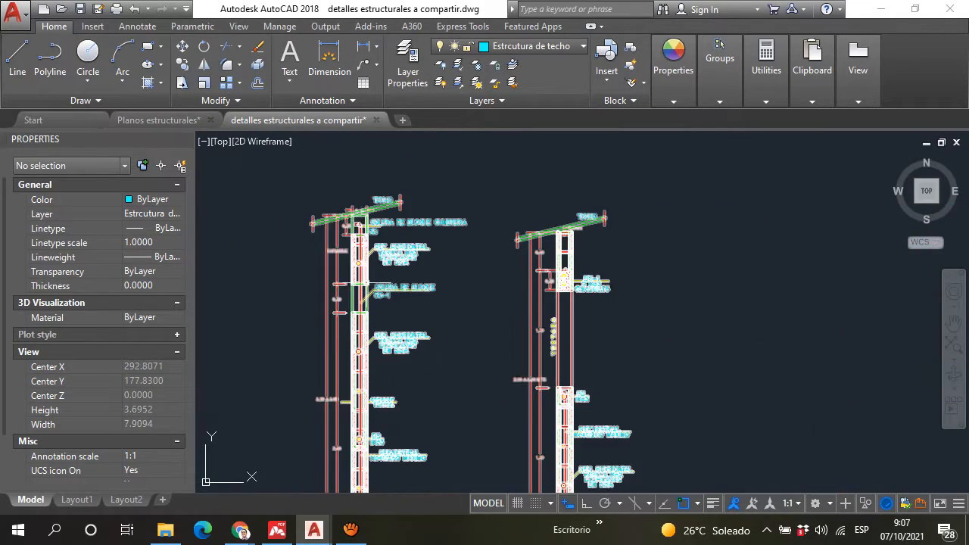
scroll(350, 245, "up", 5)
scroll(349, 244, "down", 2)
mouse_move(446, 339)
middle_mouse_down()
mouse_move(511, 329)
mouse_move(480, 262)
mouse_move(480, 173)
middle_mouse_up()
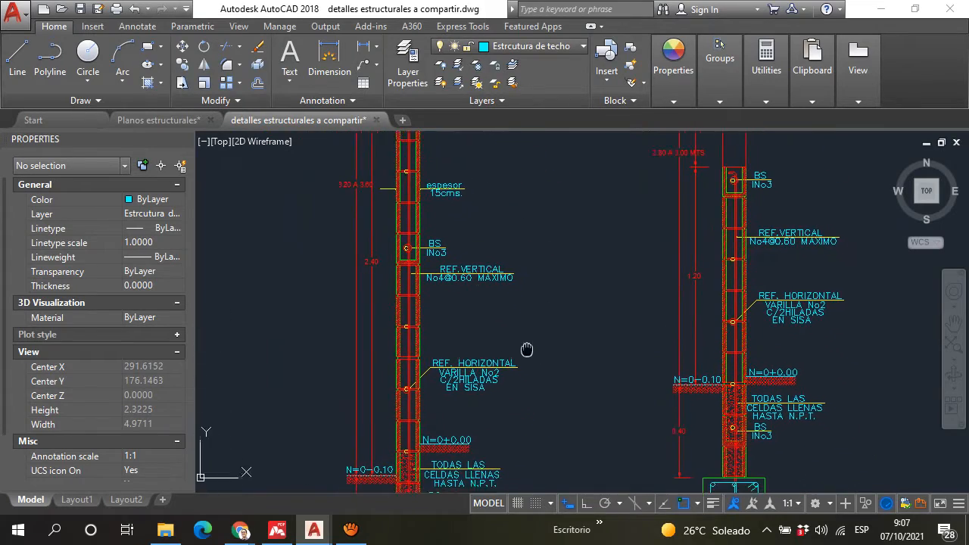
middle_click_drag(525, 346, 495, 253)
scroll(495, 292, "down", 2)
middle_click_drag(493, 288, 478, 199)
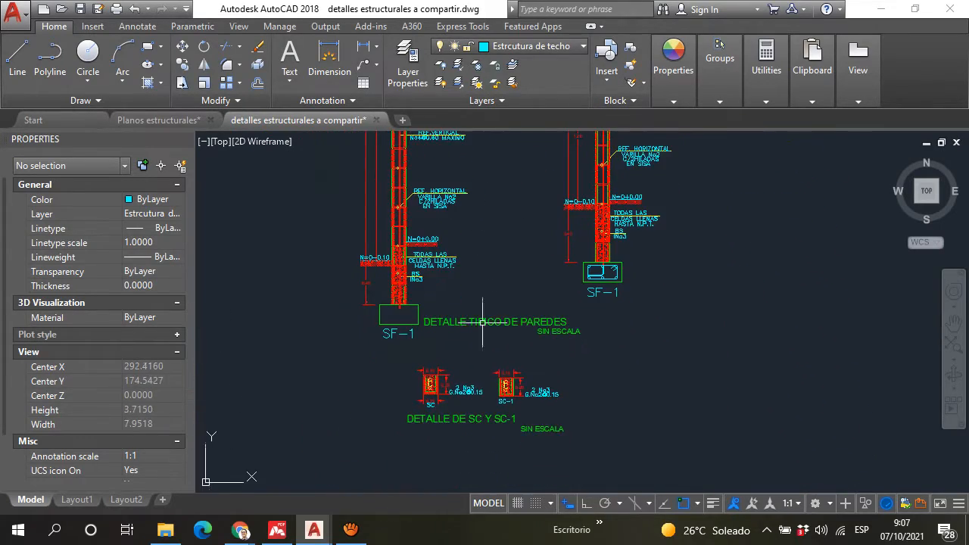
scroll(476, 380, "up", 4)
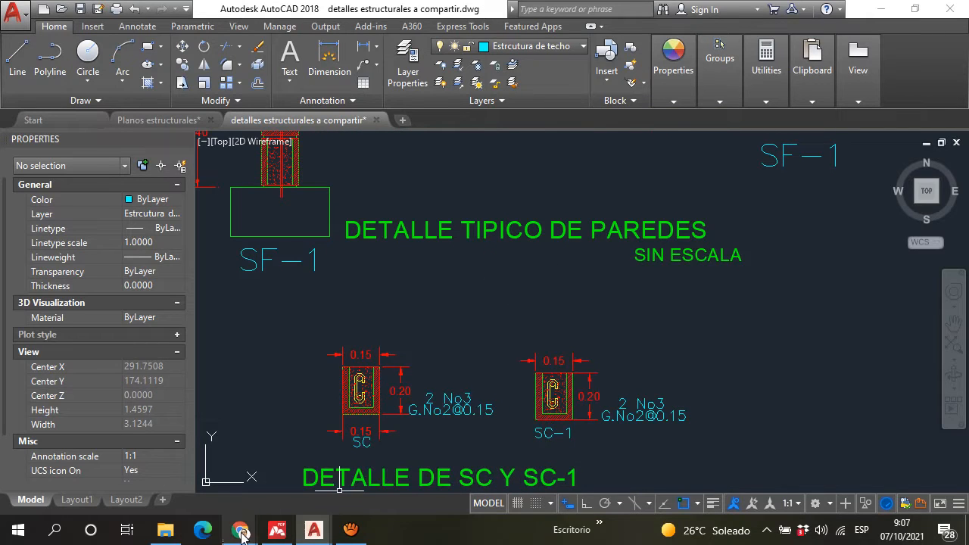
Step: Check the Google Meet chat, then switch to Master PDF Editor and look over the Planos_estructurales-Layout1.pdf sheet down to its SC and SC-1 details
mouse_move(240, 530)
left_click(150, 477)
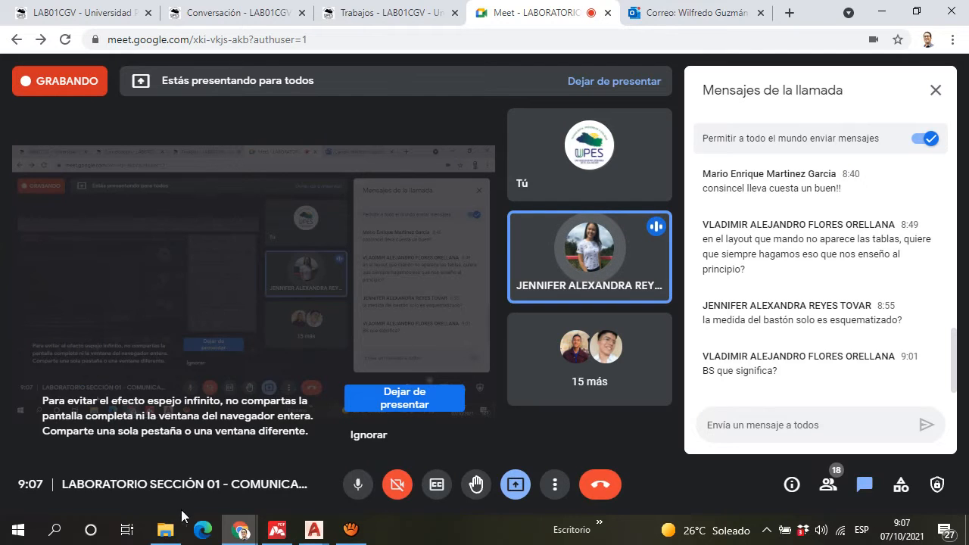
left_click(277, 531)
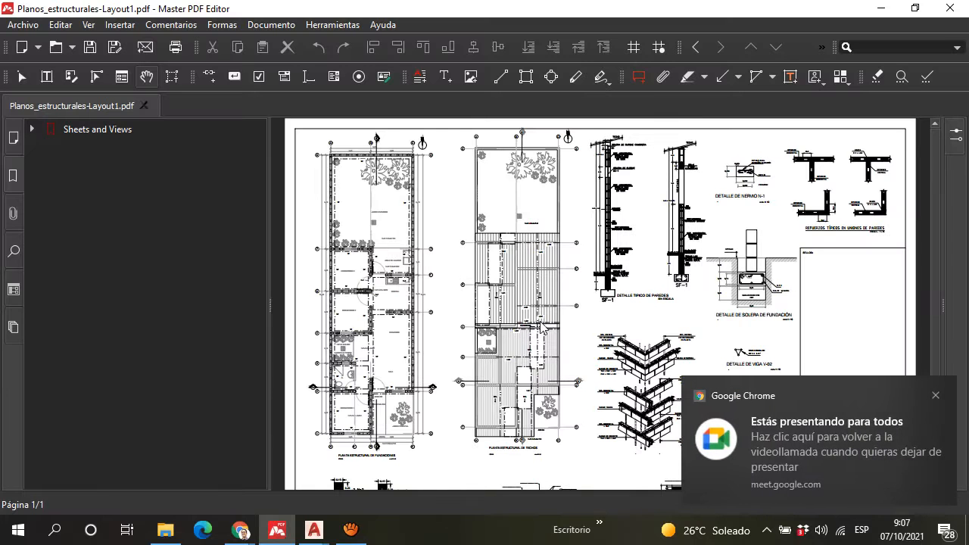
scroll(579, 286, "down", 1)
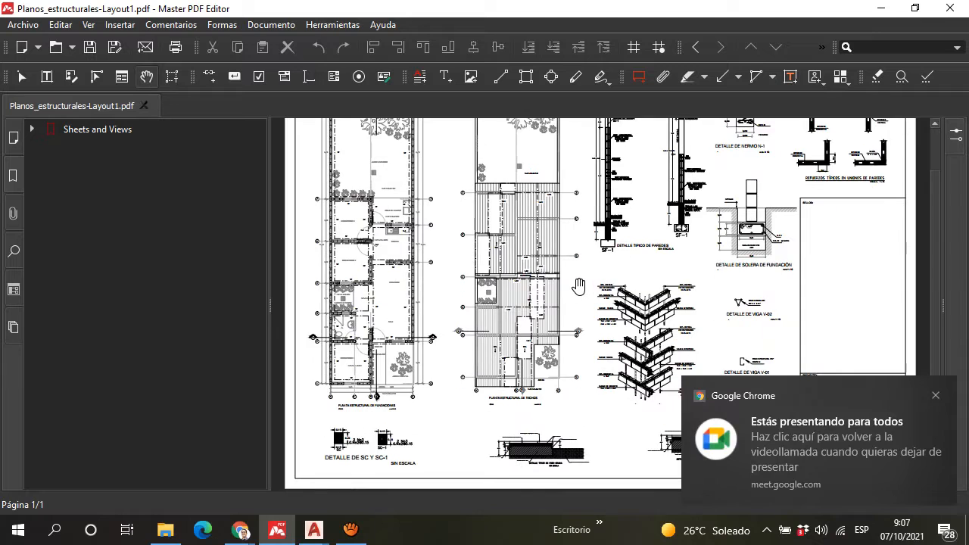
scroll(591, 292, "up", 1)
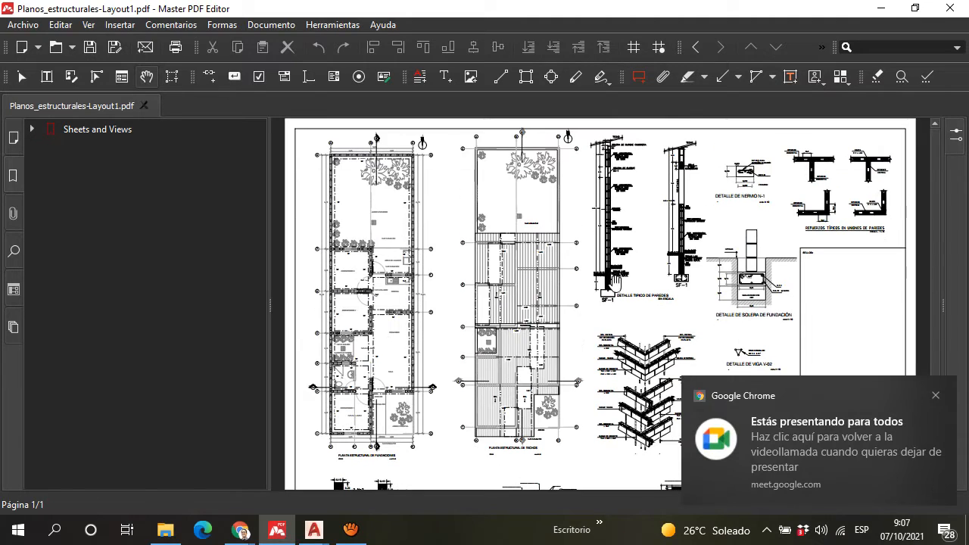
scroll(767, 355, "down", 1)
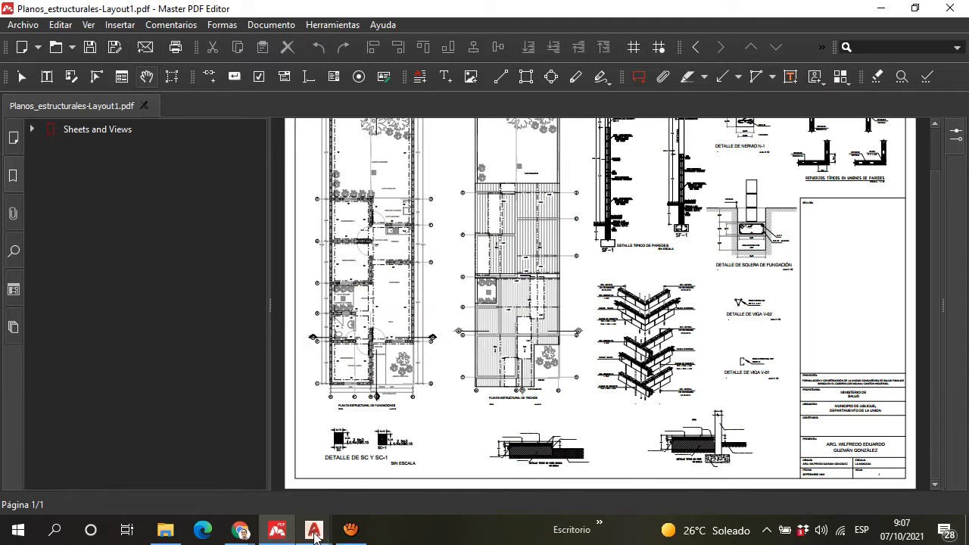
Step: Switch back to AutoCAD and survey the shared details drawing, covering the lengths table, wall sections and floor details
mouse_move(314, 534)
left_click(401, 468)
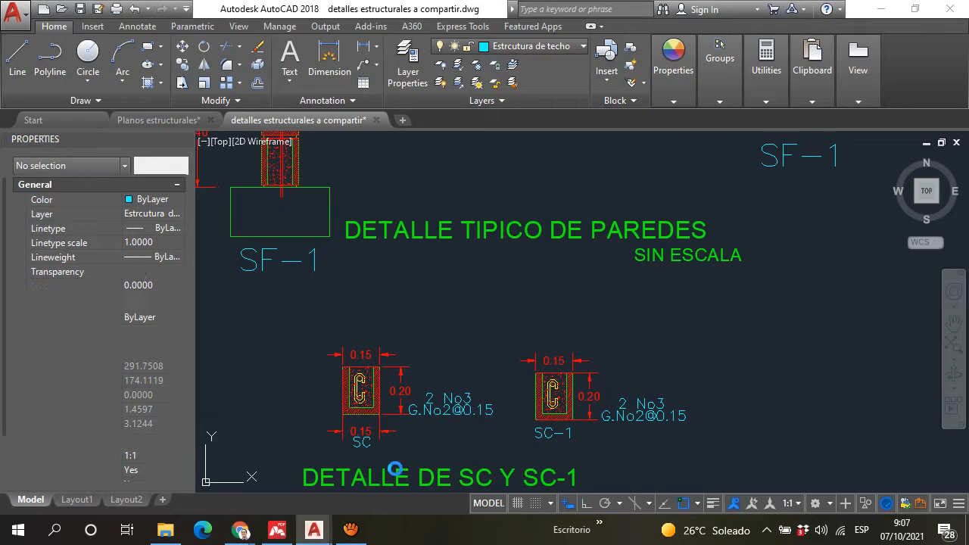
scroll(396, 469, "down", 15)
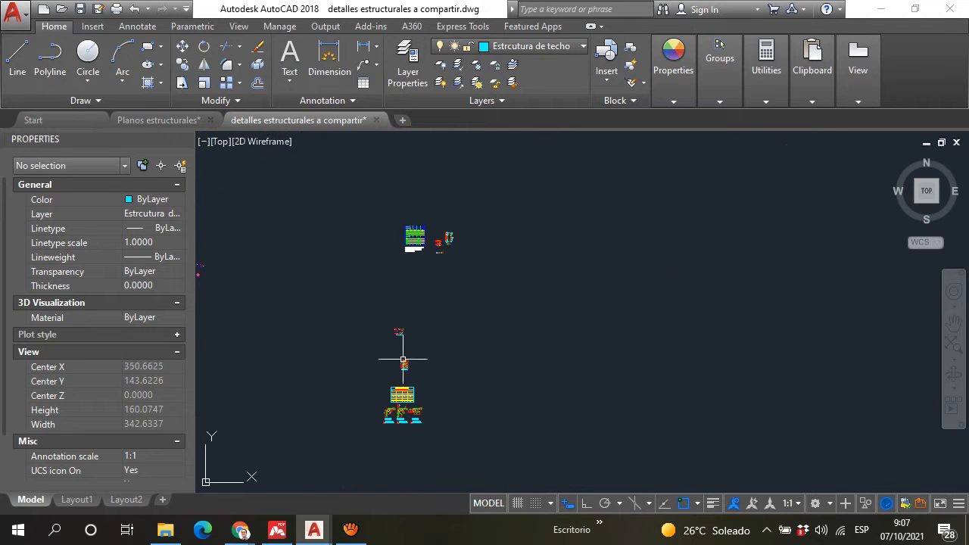
scroll(409, 356, "down", 3)
scroll(428, 275, "up", 9)
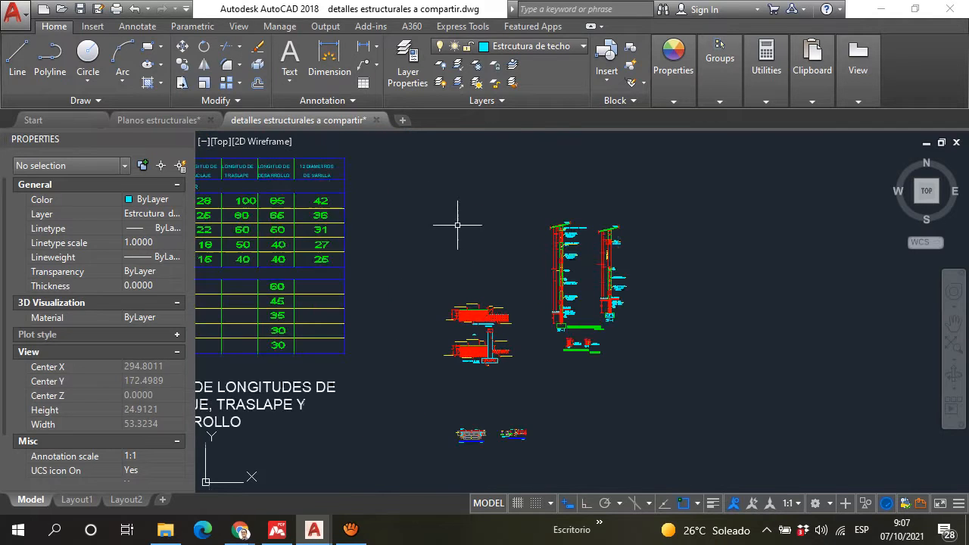
scroll(484, 302, "down", 2)
scroll(520, 320, "up", 4)
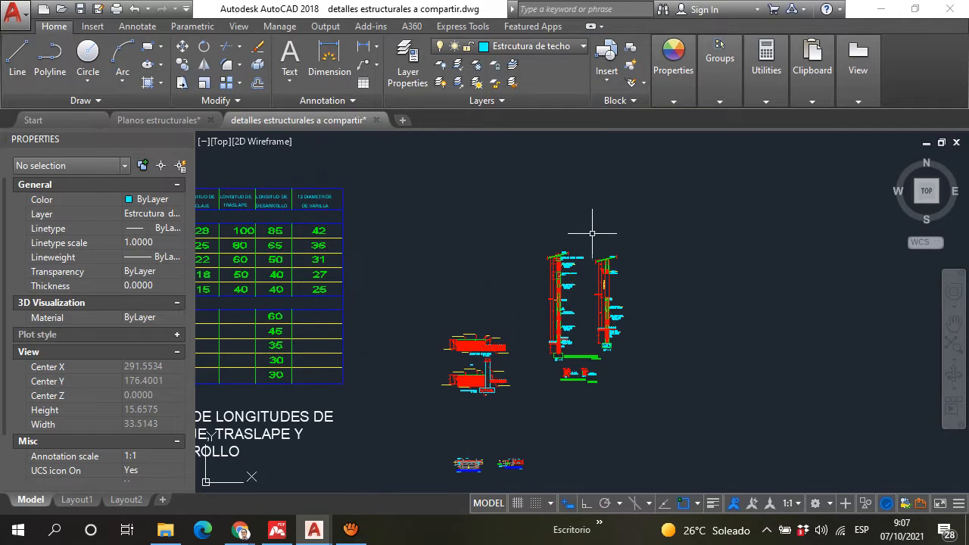
scroll(613, 265, "down", 2)
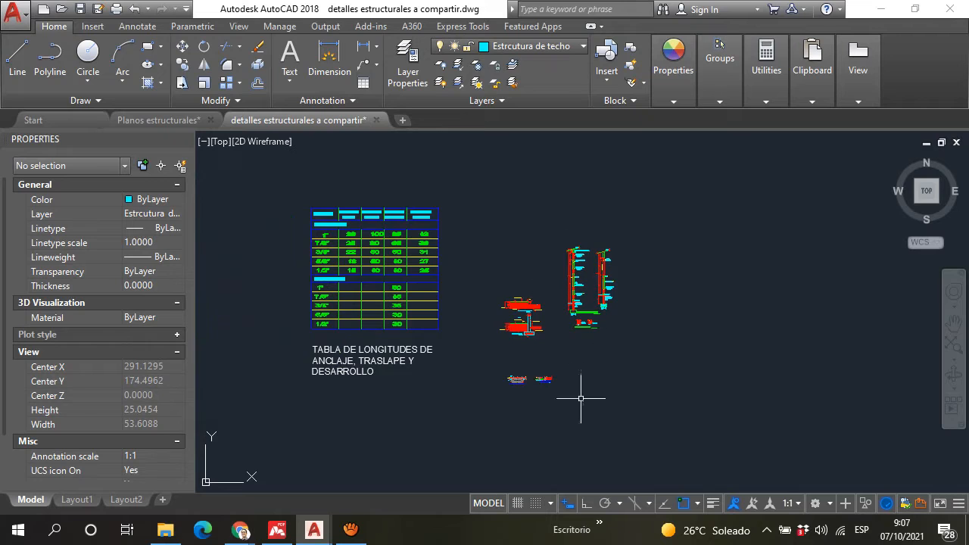
scroll(606, 387, "up", 2)
scroll(493, 238, "down", 15)
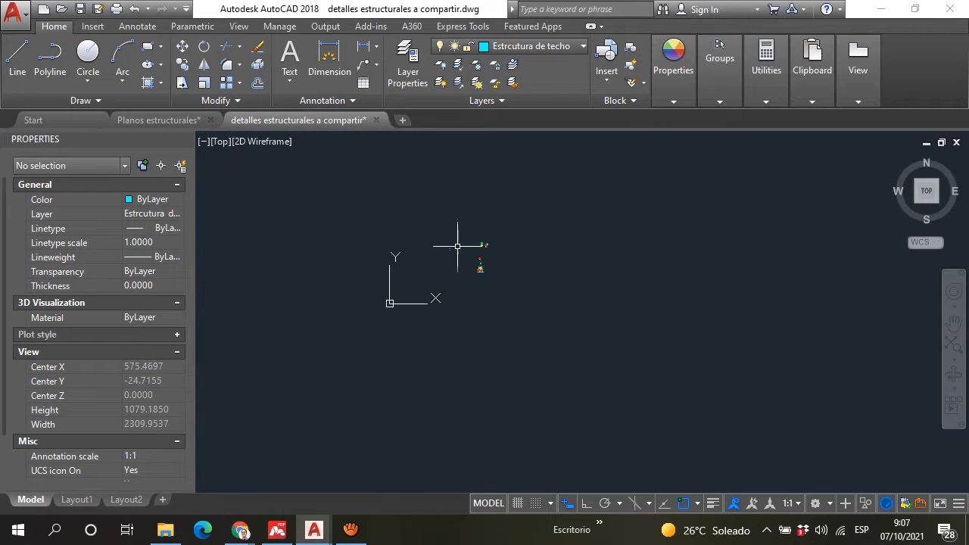
Step: Switch to the Planos estructurales drawing and examine the structural roof plan around the CUMBRERA line and the V-01 and V-02 beams
left_click(159, 120)
scroll(550, 258, "down", 5)
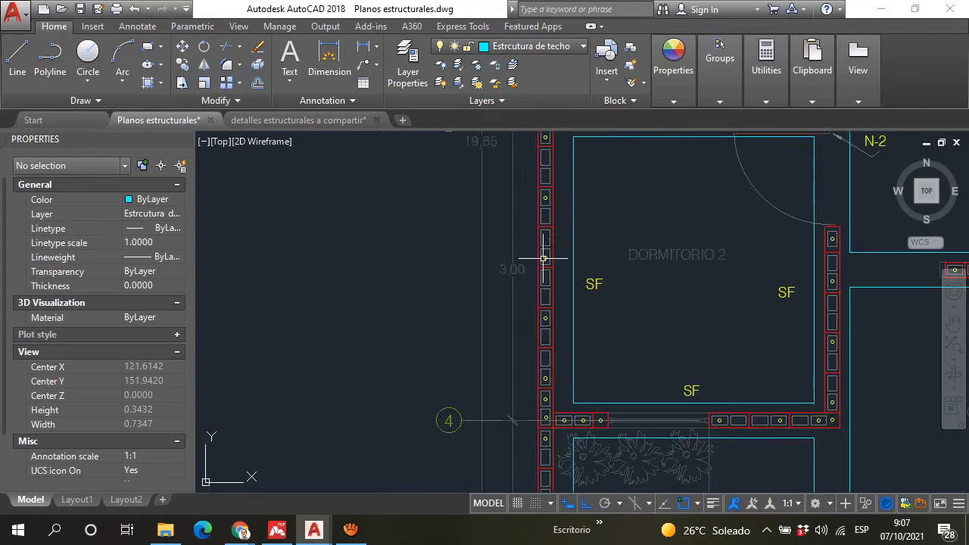
scroll(569, 240, "down", 8)
scroll(613, 224, "down", 2)
middle_click_drag(613, 223, 382, 254)
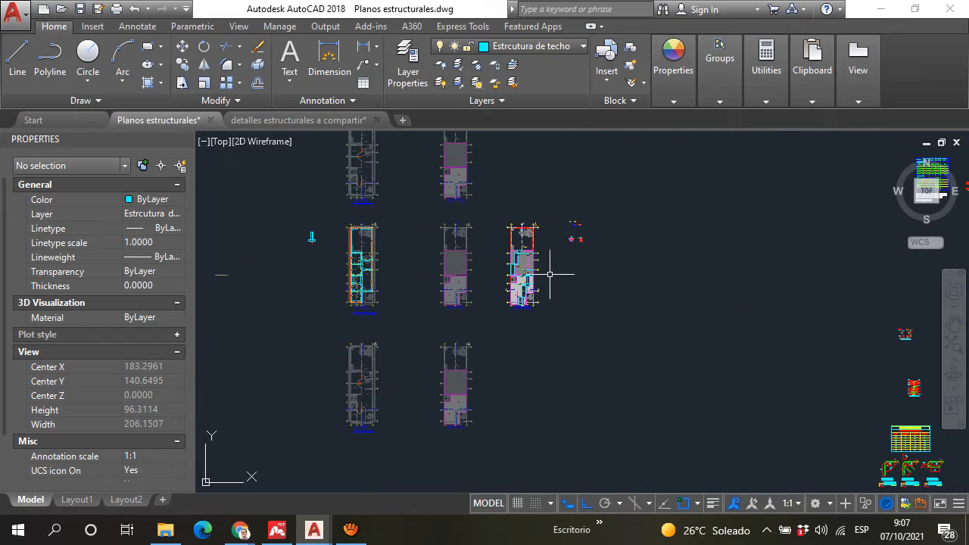
scroll(518, 273, "up", 3)
scroll(518, 272, "up", 6)
scroll(401, 340, "down", 3)
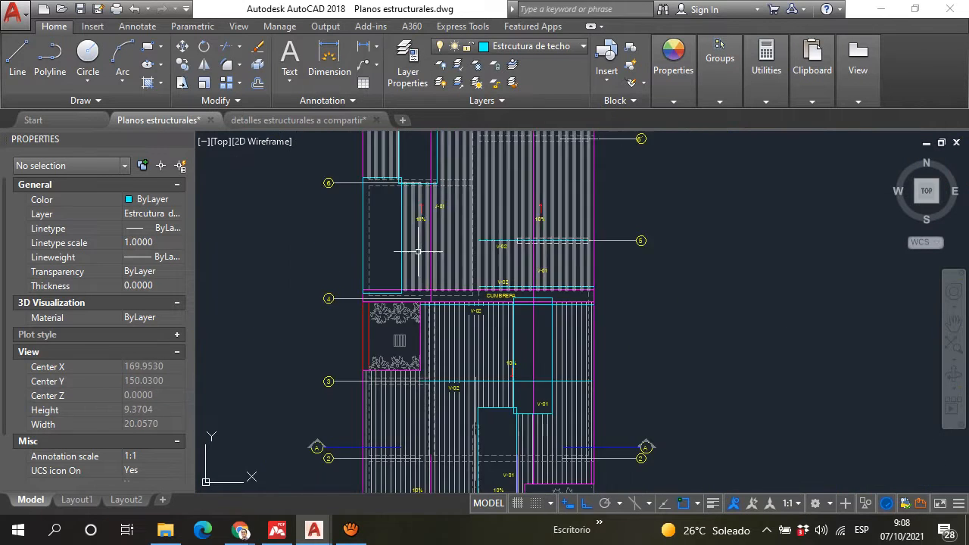
Step: Look over the structural roof plan from axis 7 down to the ACERA area, selecting the magenta roof outline to highlight it temporarily
middle_click_drag(392, 232, 367, 289)
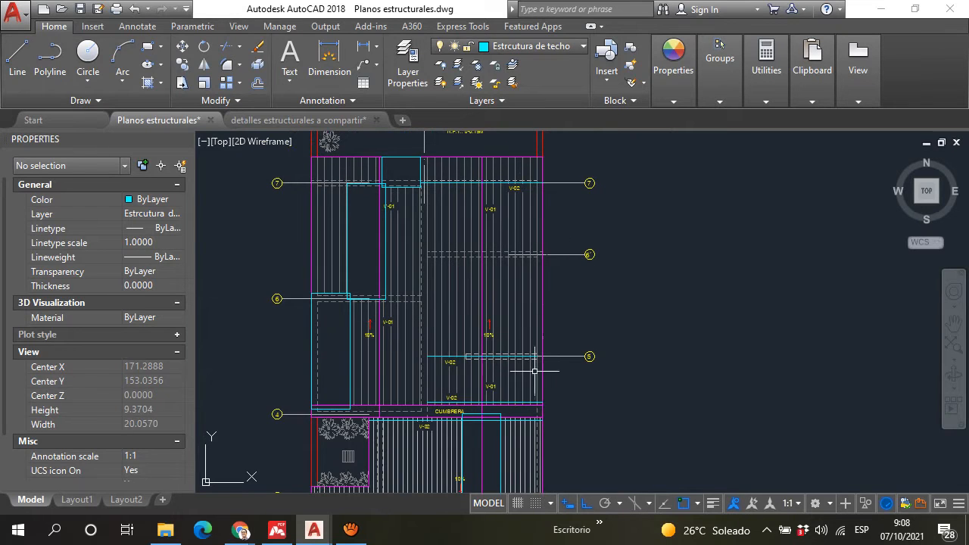
scroll(535, 372, "down", 6)
scroll(537, 367, "up", 6)
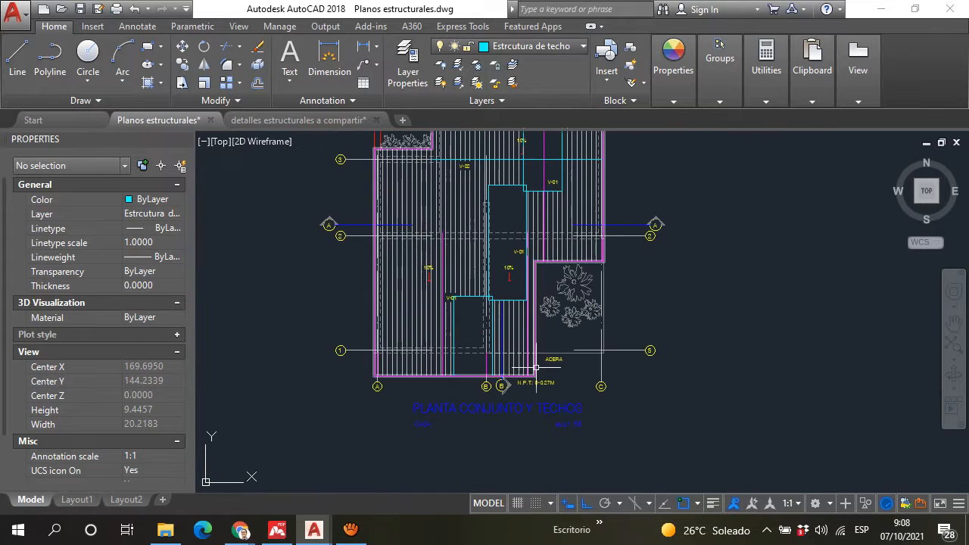
scroll(537, 367, "up", 4)
left_click(532, 295)
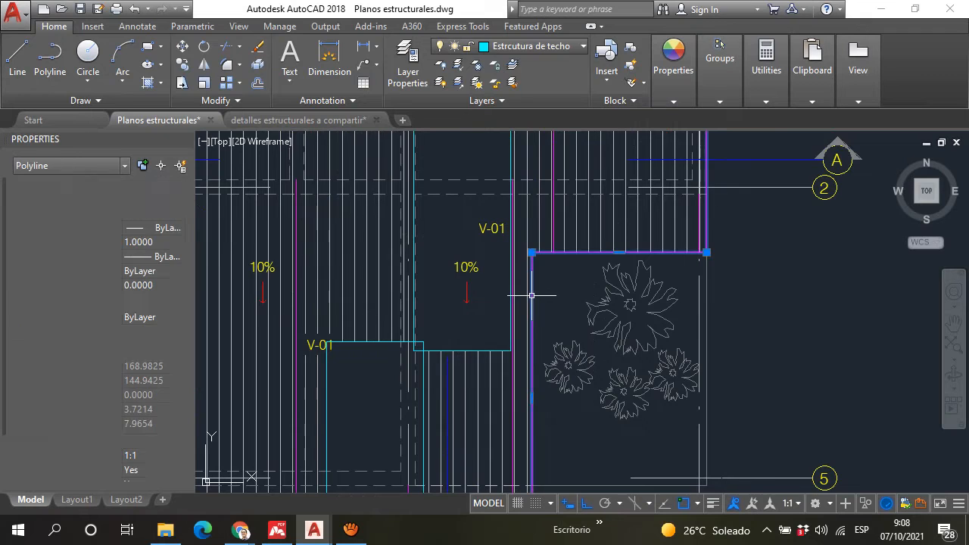
scroll(531, 295, "down", 7)
scroll(542, 186, "up", 2)
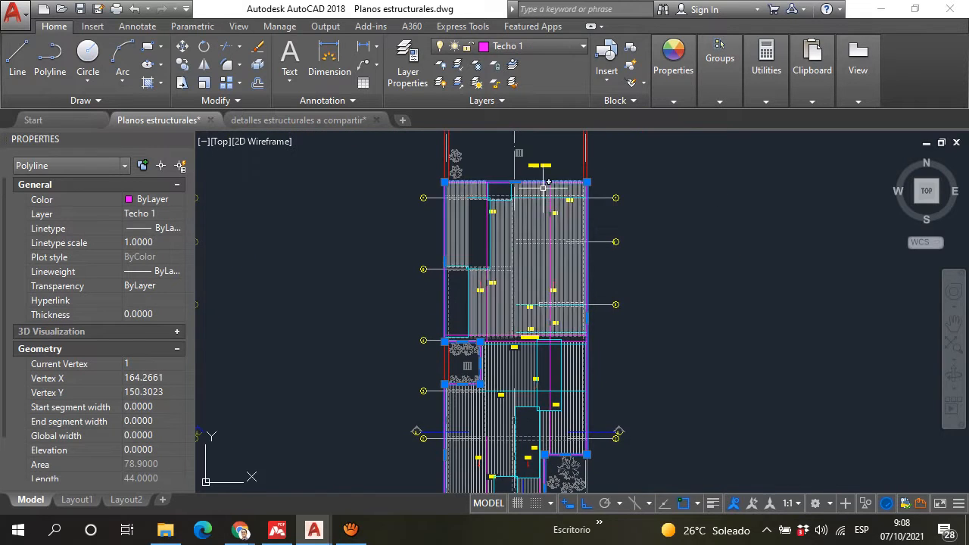
scroll(499, 334, "up", 2)
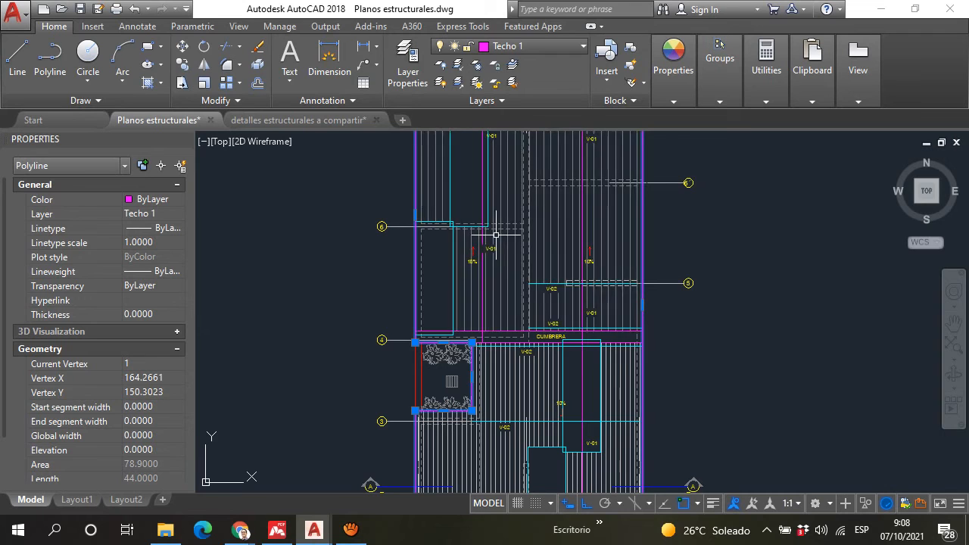
key("Escape")
Step: Go from the roof plan to the beam details and examine "DETALLE DE VIGA V-02" and "DETALLE DE VIGA V-01"
scroll(524, 226, "down", 6)
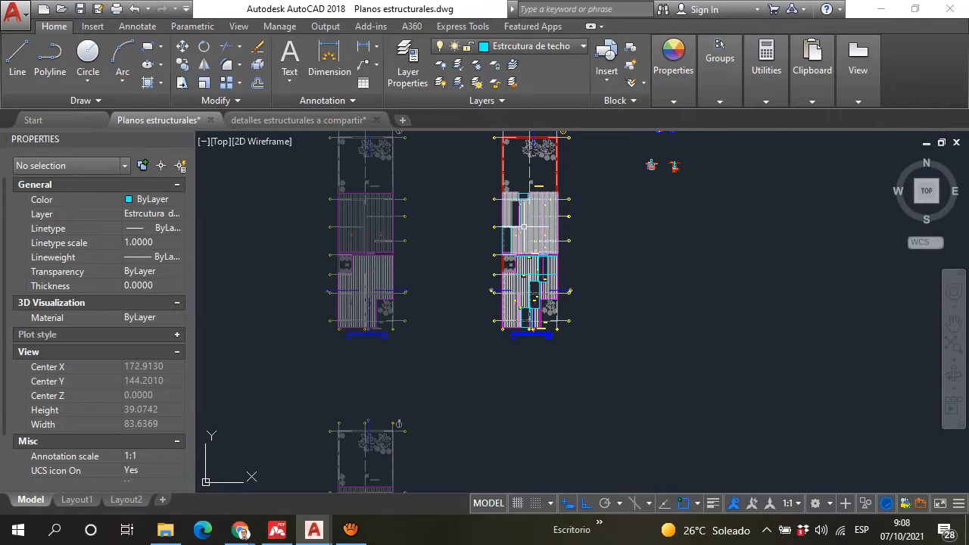
middle_click_drag(647, 195, 621, 329)
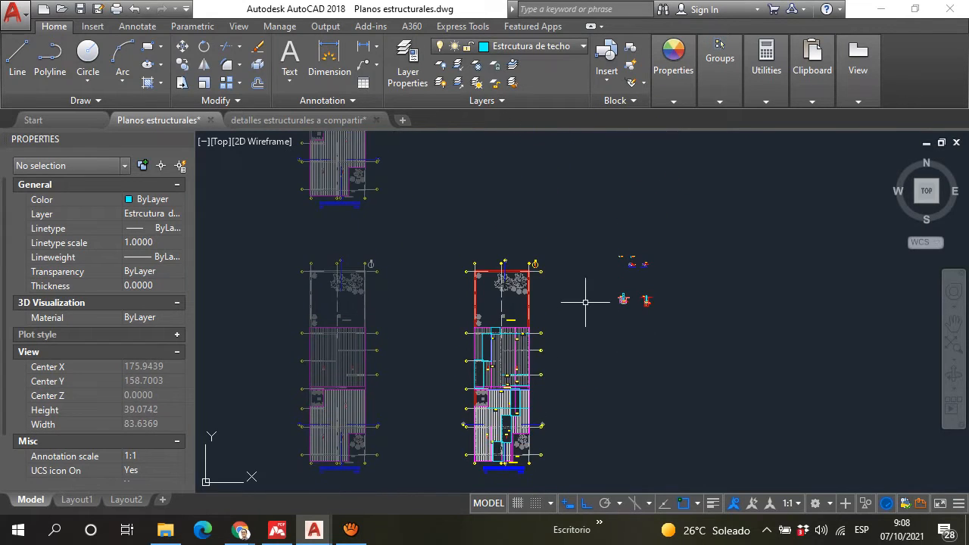
scroll(637, 267, "up", 2)
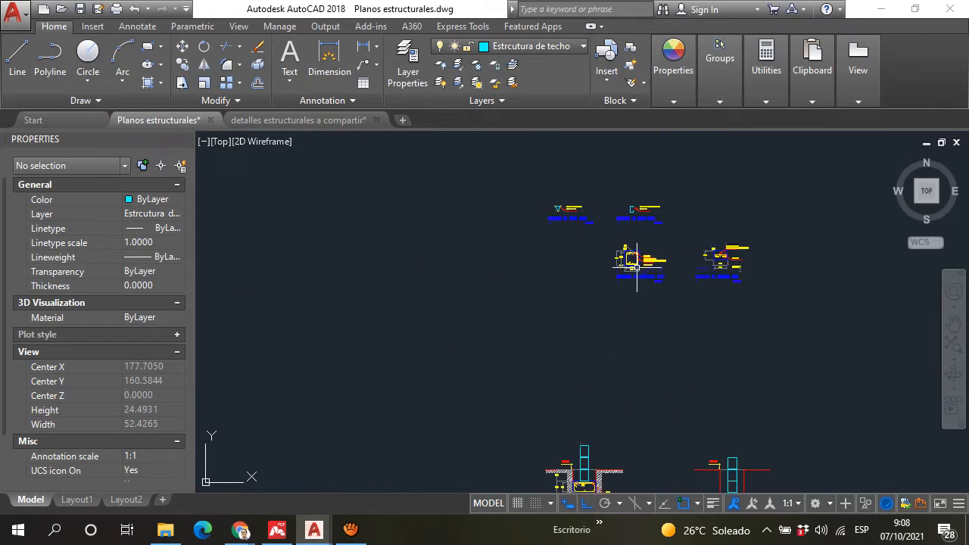
scroll(637, 267, "up", 2)
scroll(591, 205, "up", 4)
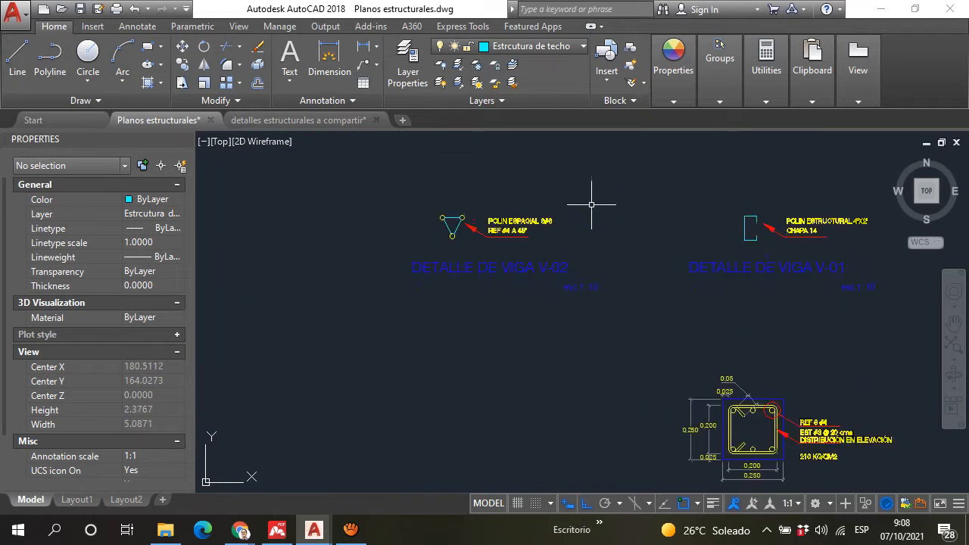
scroll(558, 268, "up", 2)
scroll(512, 306, "down", 2)
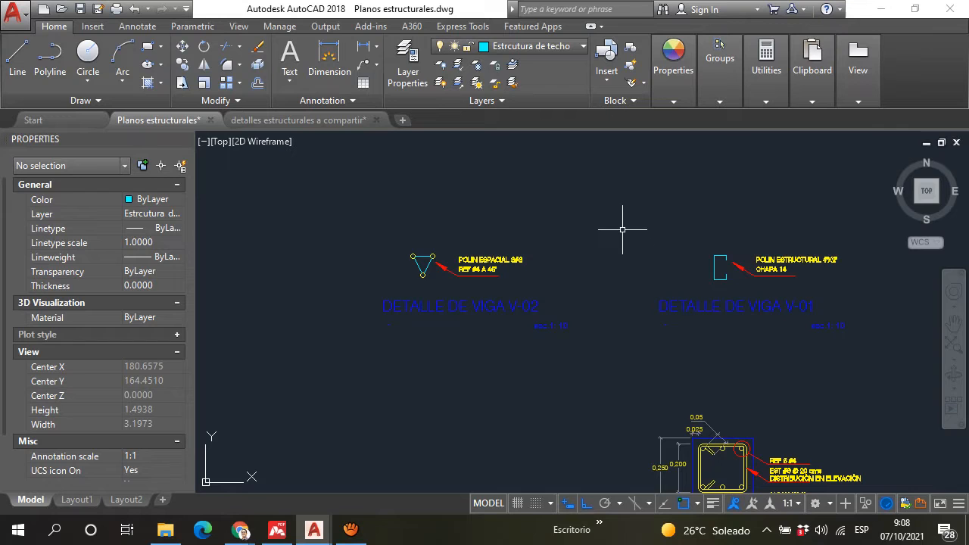
scroll(752, 253, "up", 4)
scroll(698, 277, "down", 6)
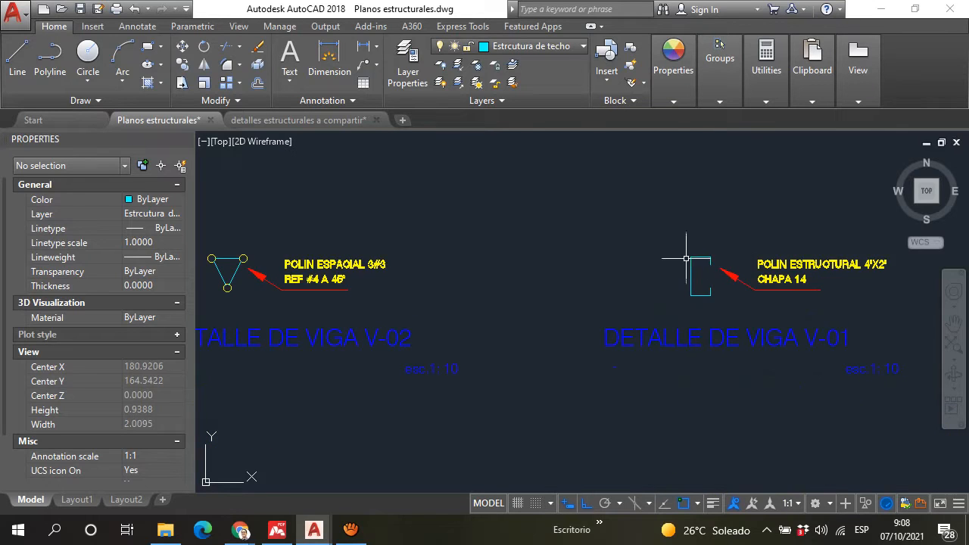
scroll(464, 331, "up", 2)
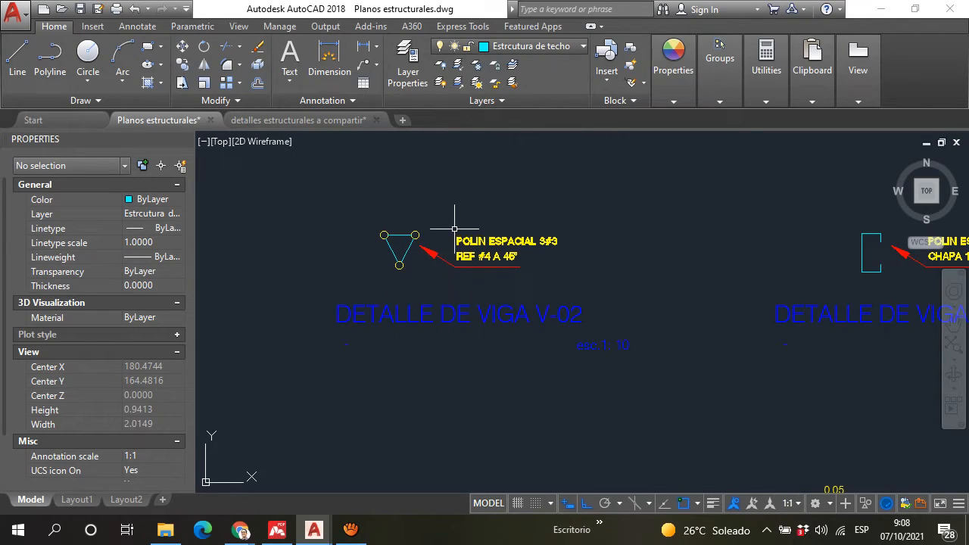
Step: Study the triangular section and the "POLIN ESPACIAL" note of the V-02 beam detail up close
middle_click_drag(450, 231, 445, 290)
scroll(463, 267, "down", 2)
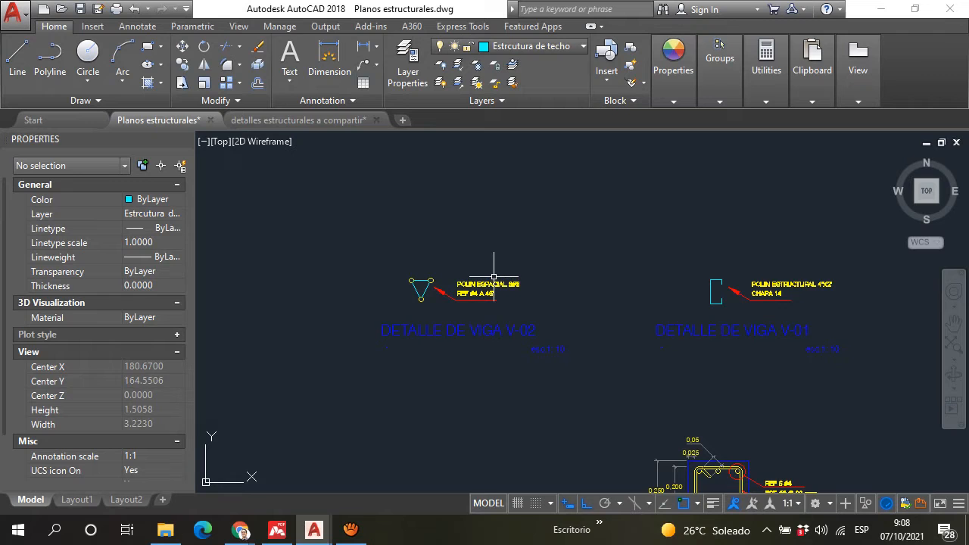
scroll(422, 277, "up", 6)
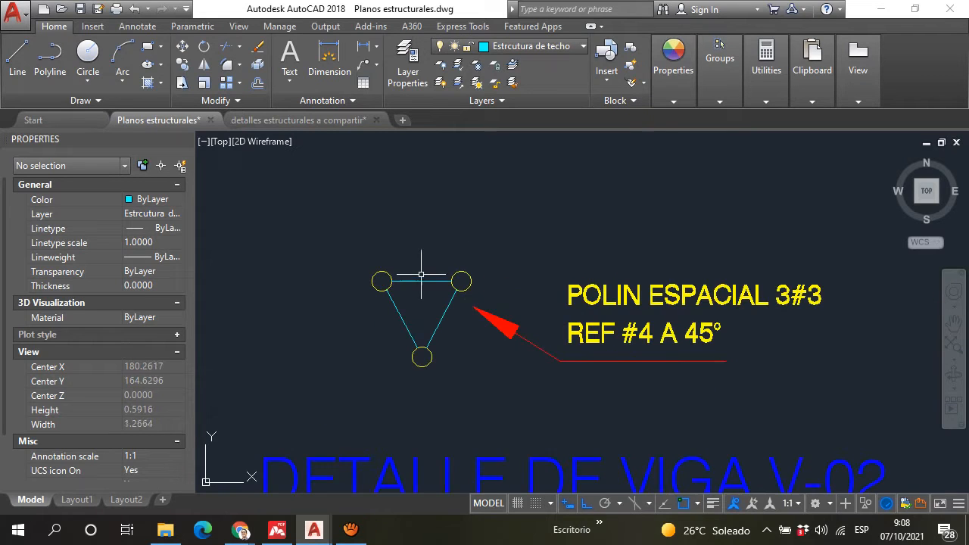
scroll(425, 257, "down", 6)
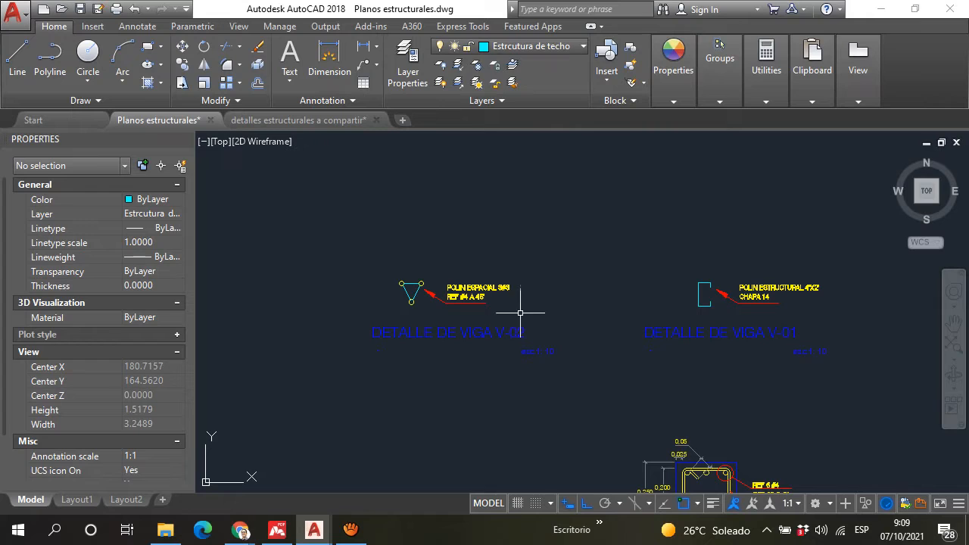
scroll(506, 258, "up", 4)
scroll(507, 254, "down", 2)
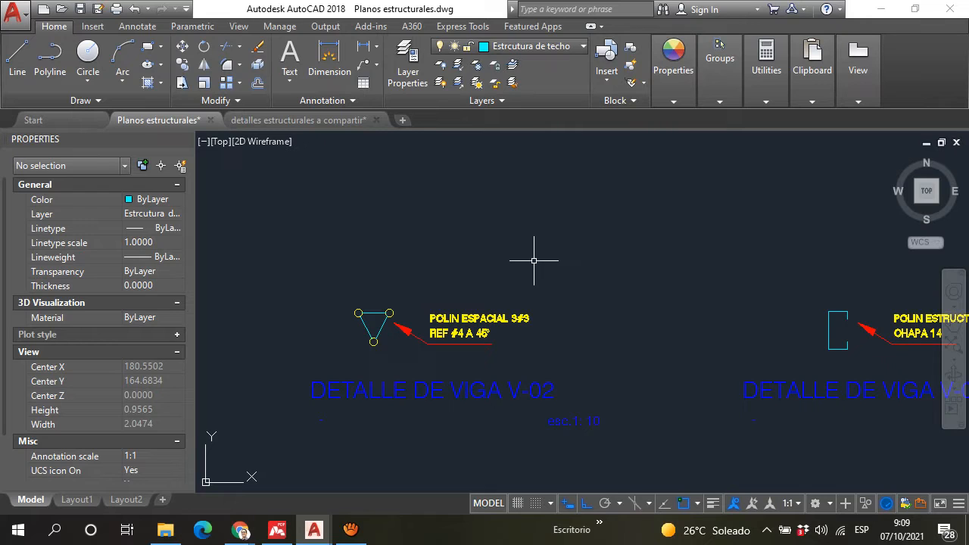
scroll(521, 257, "down", 6)
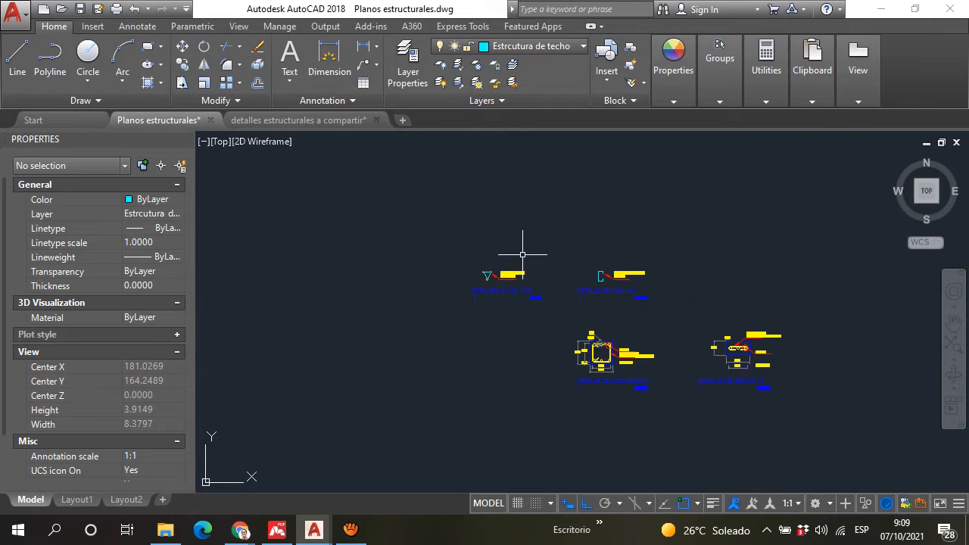
scroll(477, 267, "up", 6)
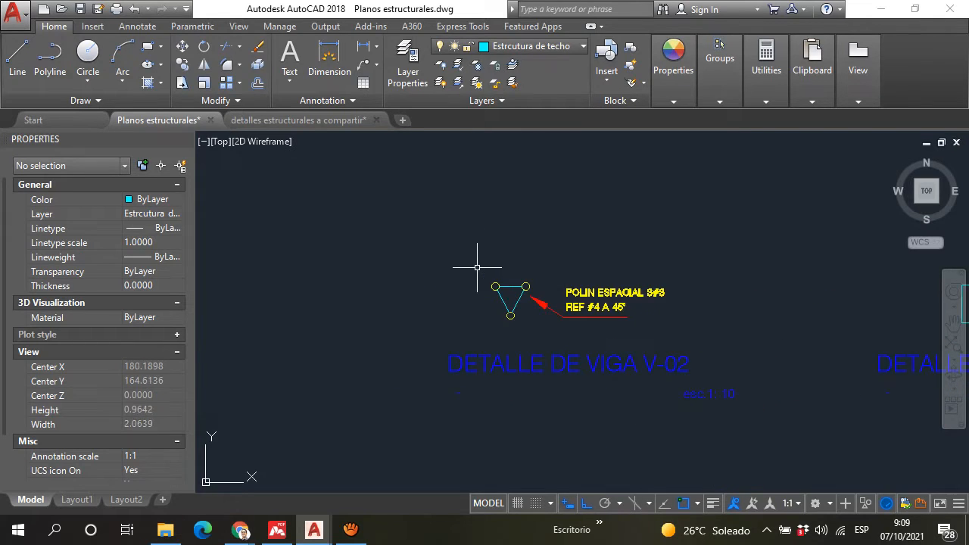
scroll(530, 301, "down", 2)
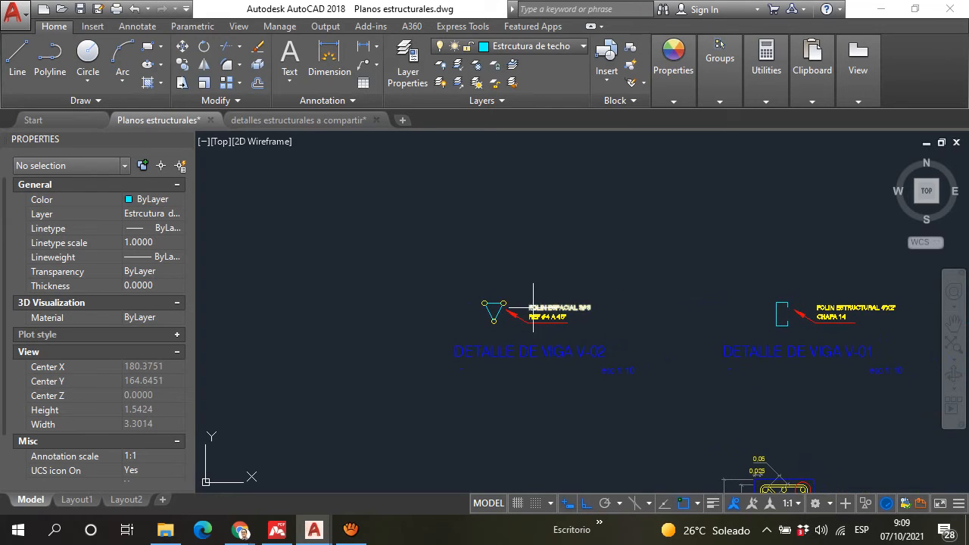
middle_click_drag(510, 311, 493, 297)
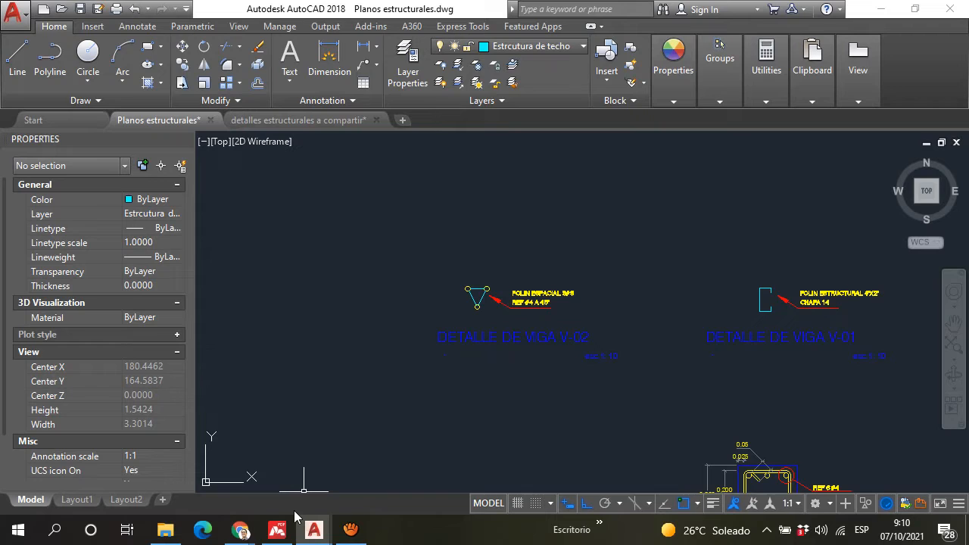
Step: Compare the V-02 space purlin detail with the V-01 structural purlin section and its "POLIN ESTRUCTURAL" note
scroll(475, 284, "up", 3)
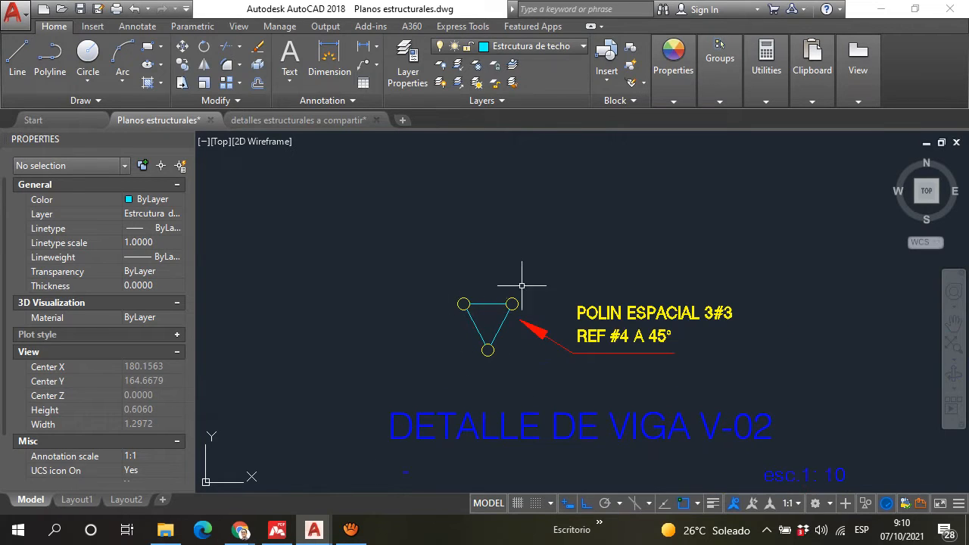
scroll(541, 280, "down", 2)
middle_click_drag(536, 284, 459, 314)
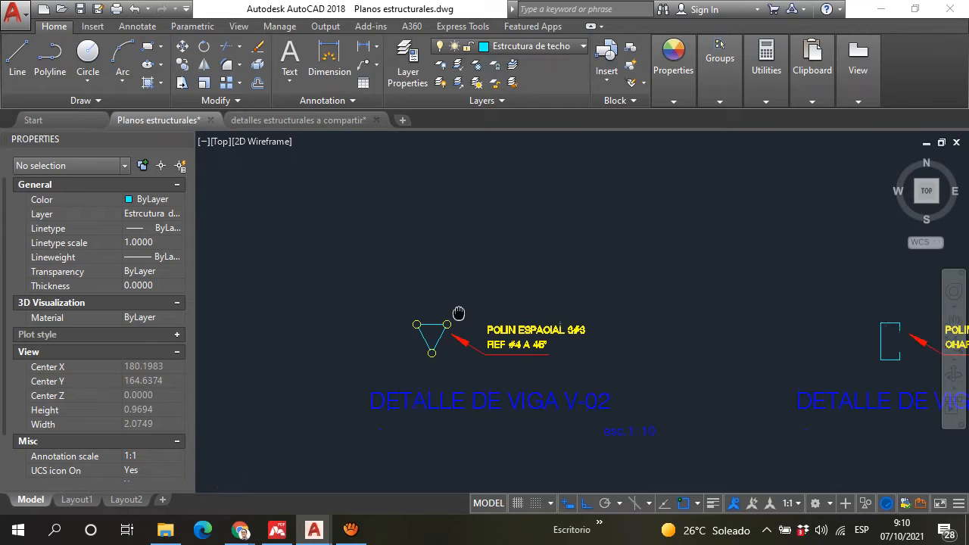
scroll(456, 328, "up", 2)
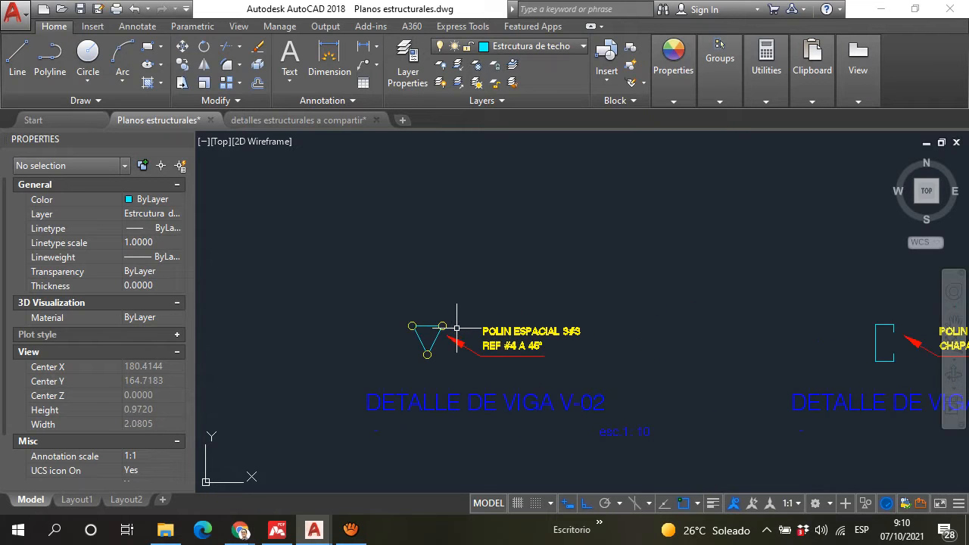
scroll(452, 328, "down", 2)
scroll(777, 338, "up", 2)
scroll(777, 339, "up", 1)
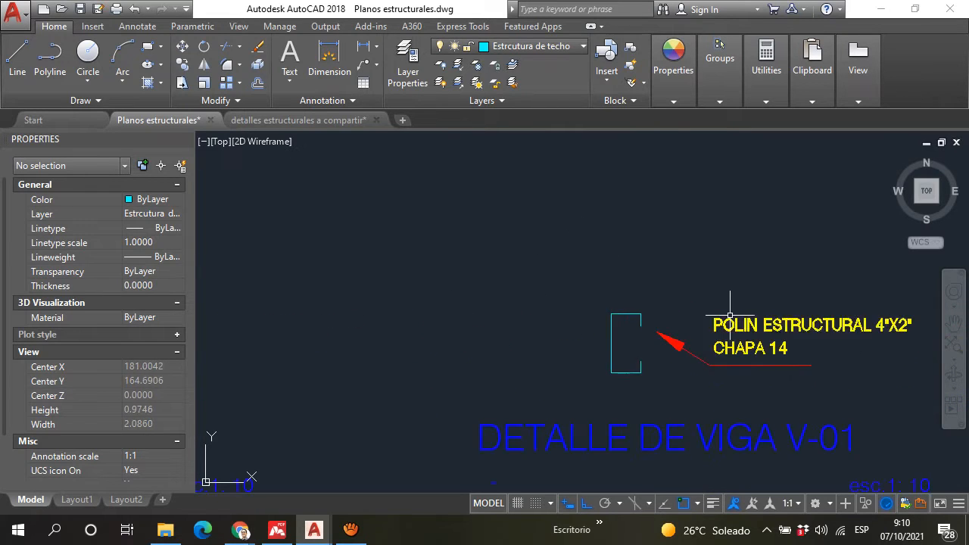
scroll(704, 322, "down", 5)
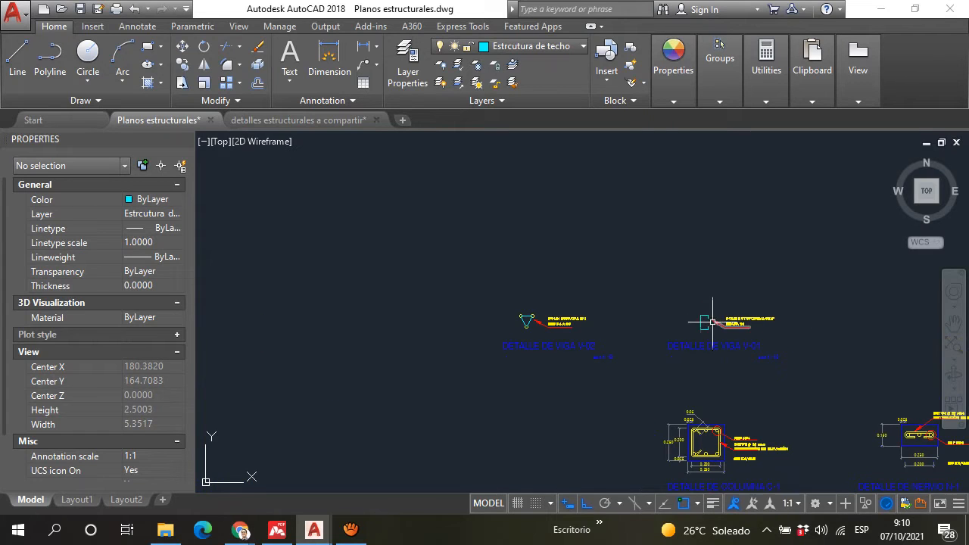
scroll(709, 326, "up", 5)
scroll(742, 325, "down", 5)
scroll(664, 335, "up", 3)
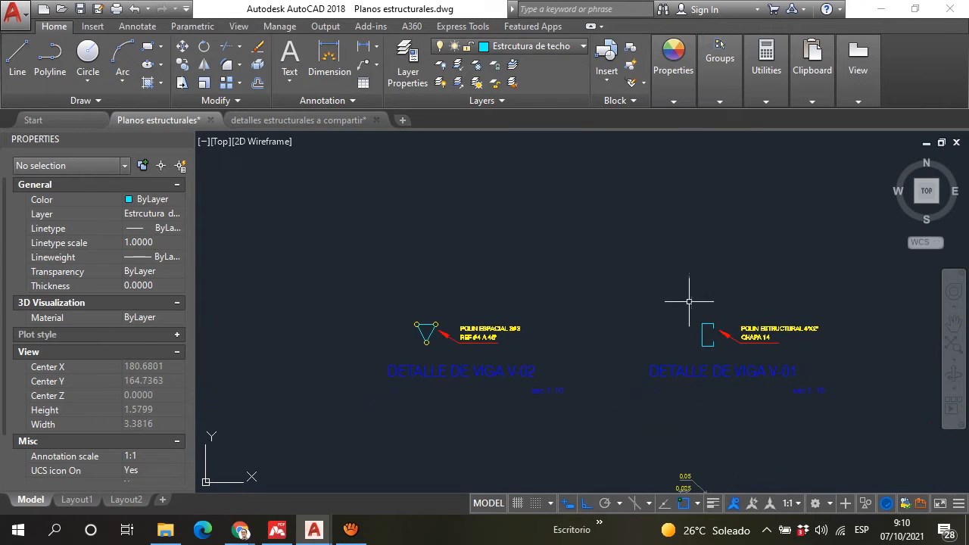
Step: Return to the structural roof plan and examine the V-01 and V-02 beam lines and the cyan-outlined areas between axes 7 and 4
scroll(688, 303, "down", 12)
scroll(434, 387, "up", 6)
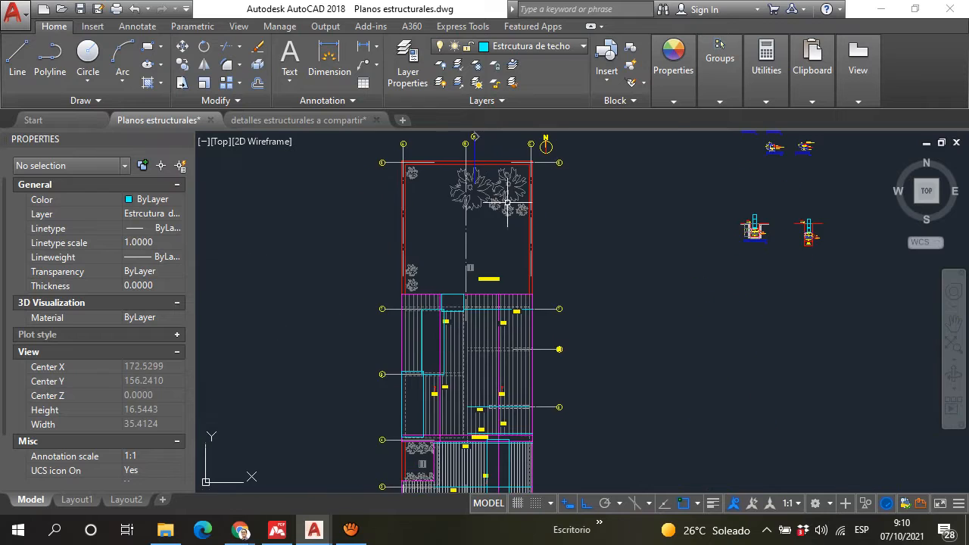
scroll(461, 230, "down", 2)
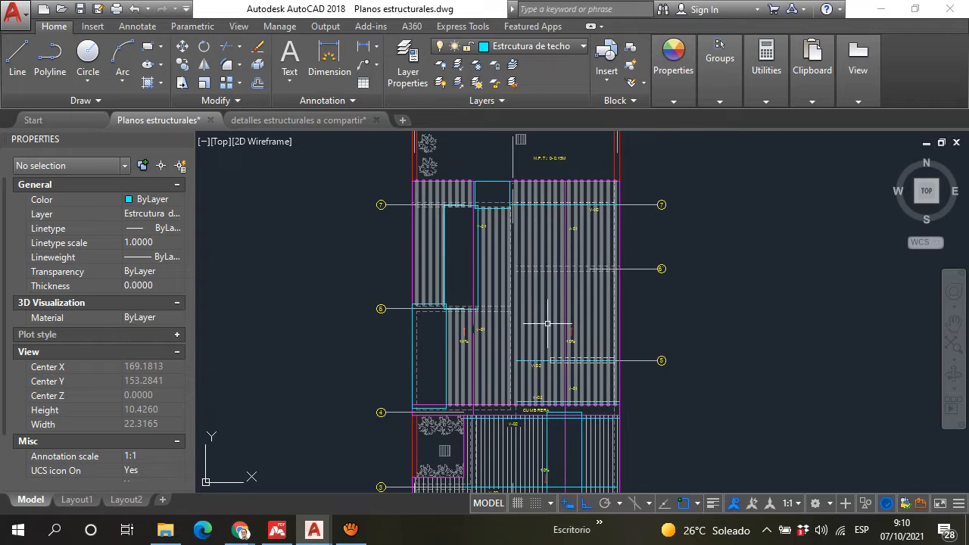
scroll(541, 321, "up", 4)
scroll(534, 275, "down", 6)
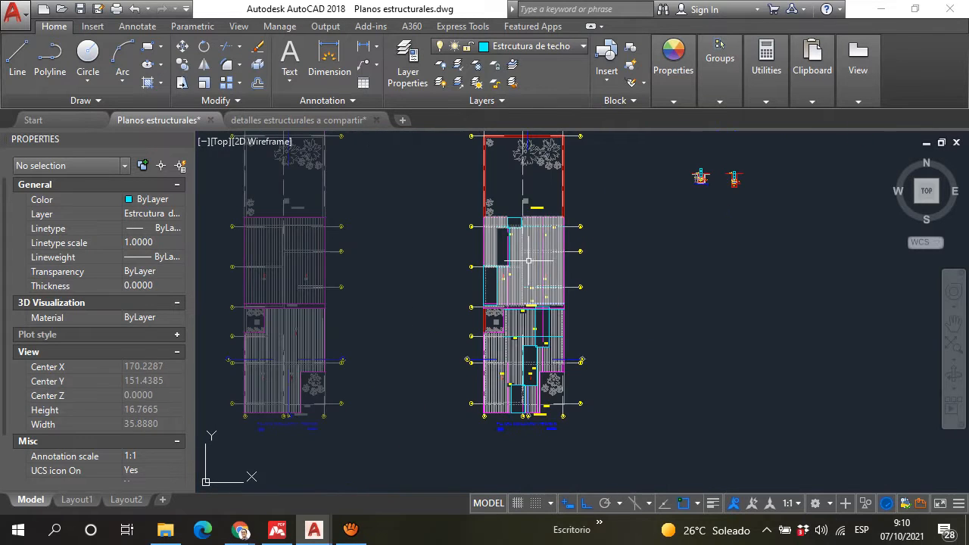
scroll(522, 257, "up", 4)
scroll(513, 316, "down", 3)
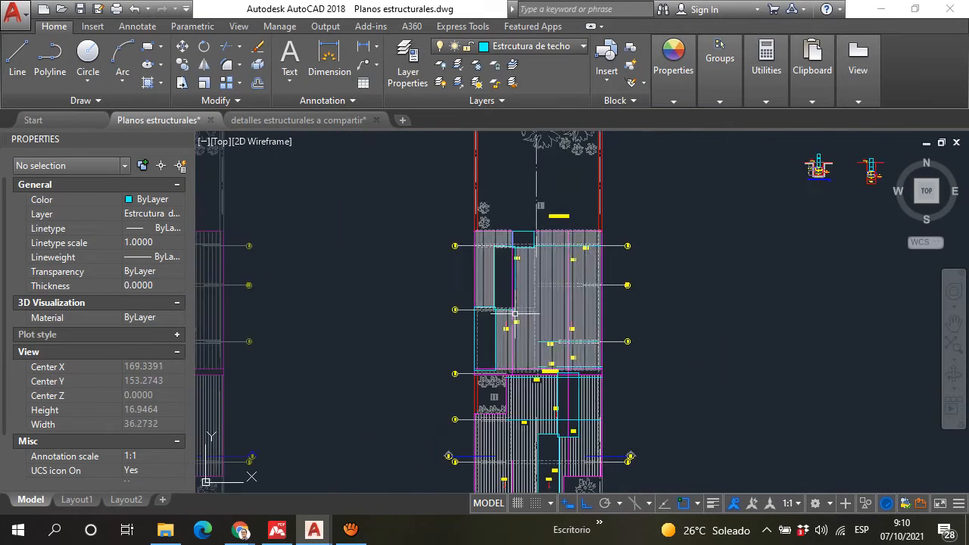
scroll(489, 333, "up", 4)
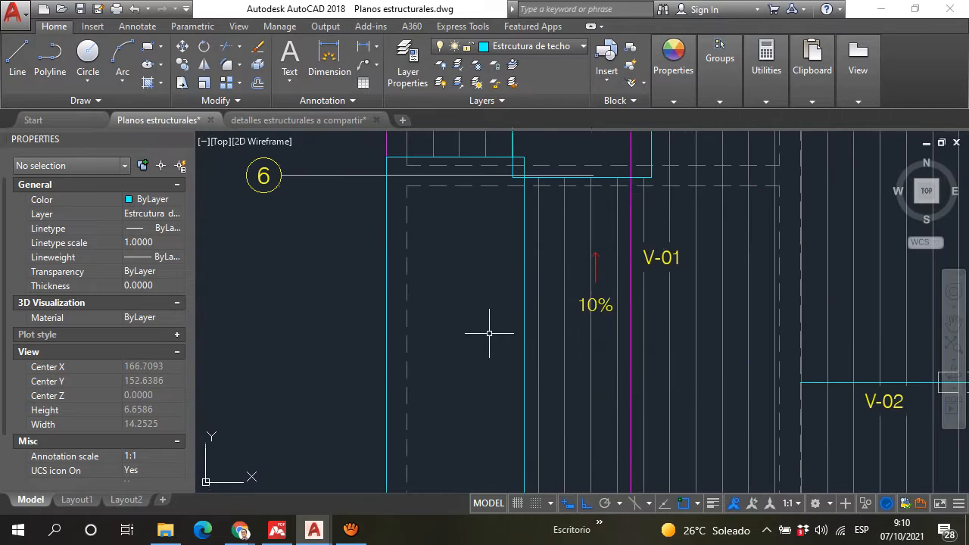
scroll(497, 318, "down", 4)
scroll(505, 295, "up", 2)
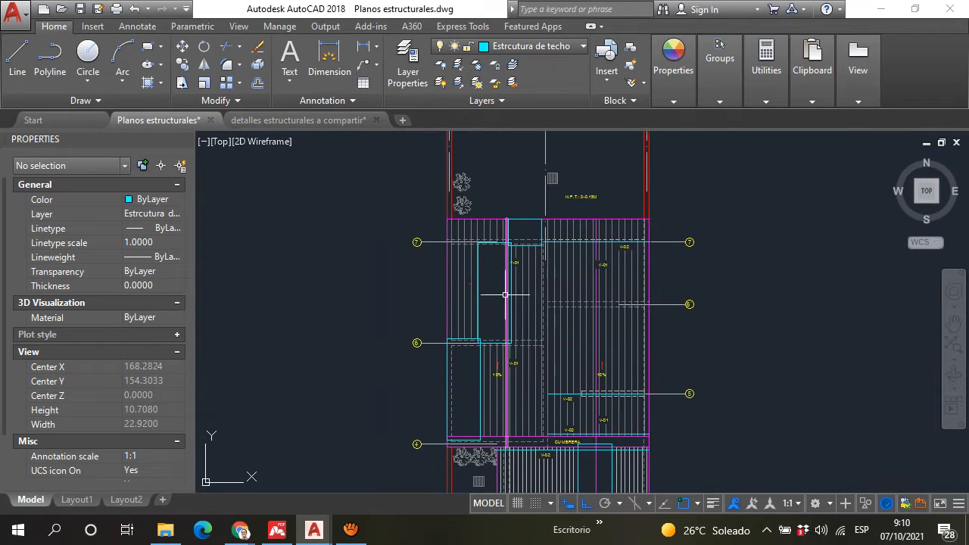
scroll(506, 238, "up", 6)
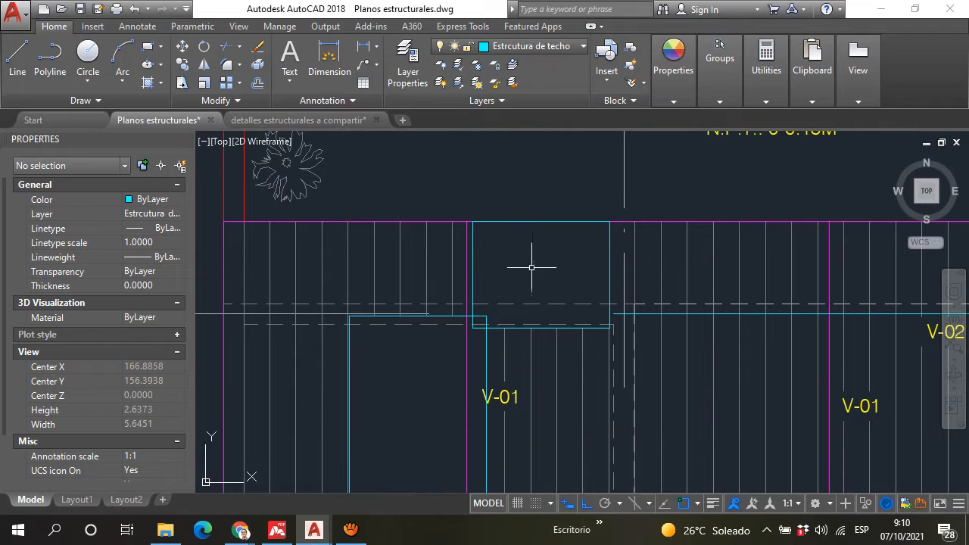
scroll(485, 306, "down", 8)
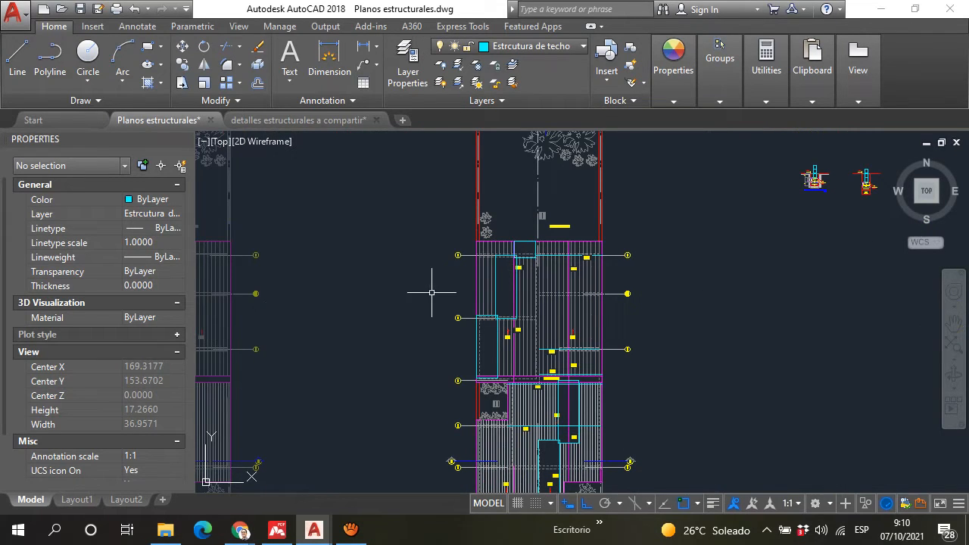
middle_click_drag(437, 324, 426, 336)
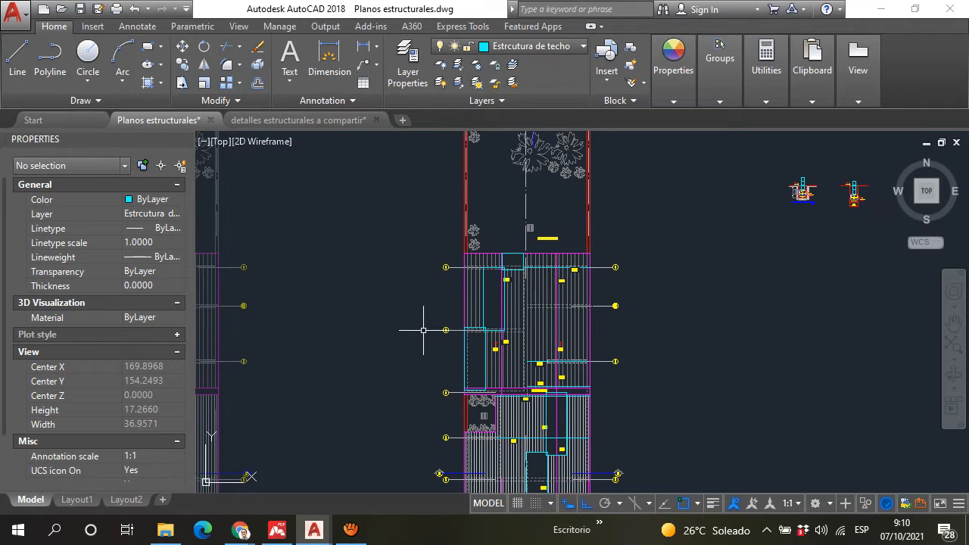
Step: Examine the overlap of the cyan-outlined rectangles at axis 6 and their extent between axes 7 and 4 on the roof plan
scroll(440, 331, "up", 6)
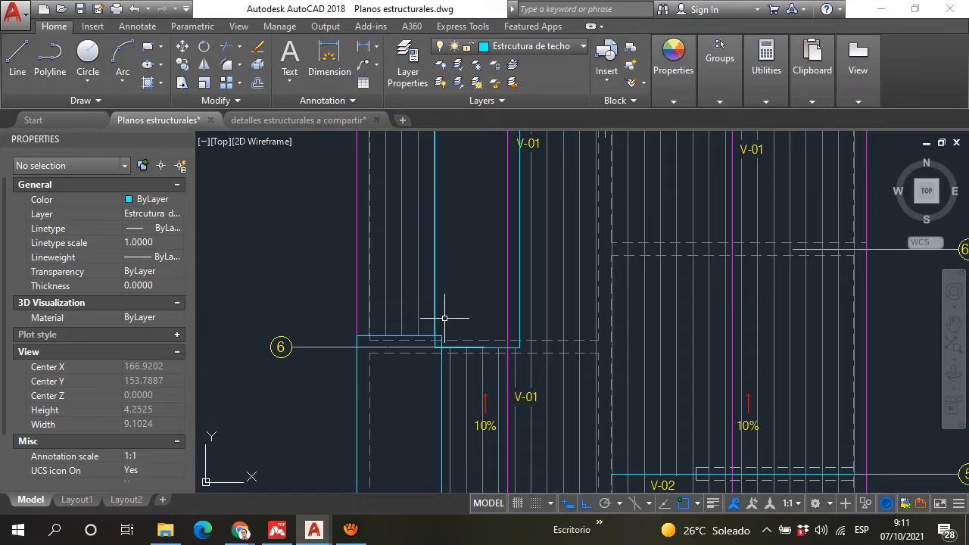
scroll(468, 247, "down", 3)
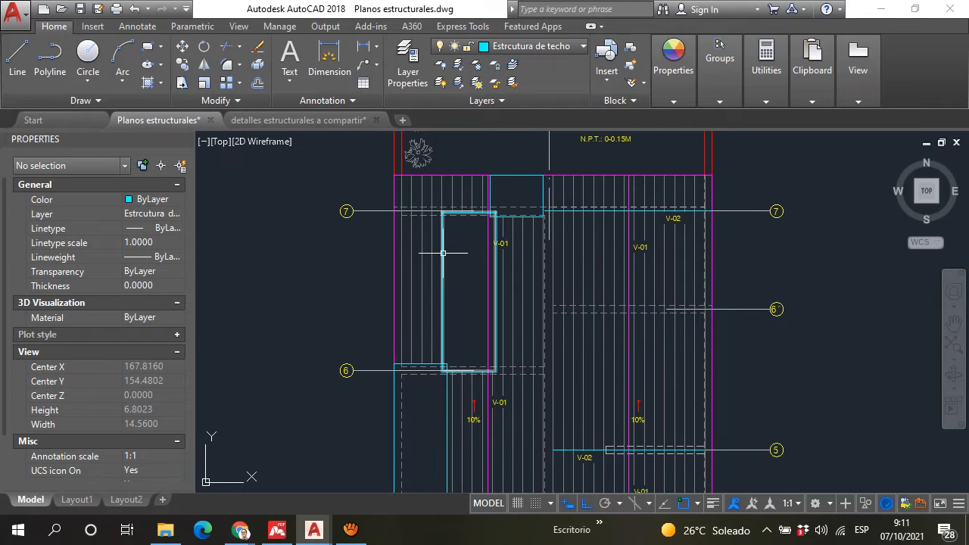
middle_click_drag(464, 342, 447, 289)
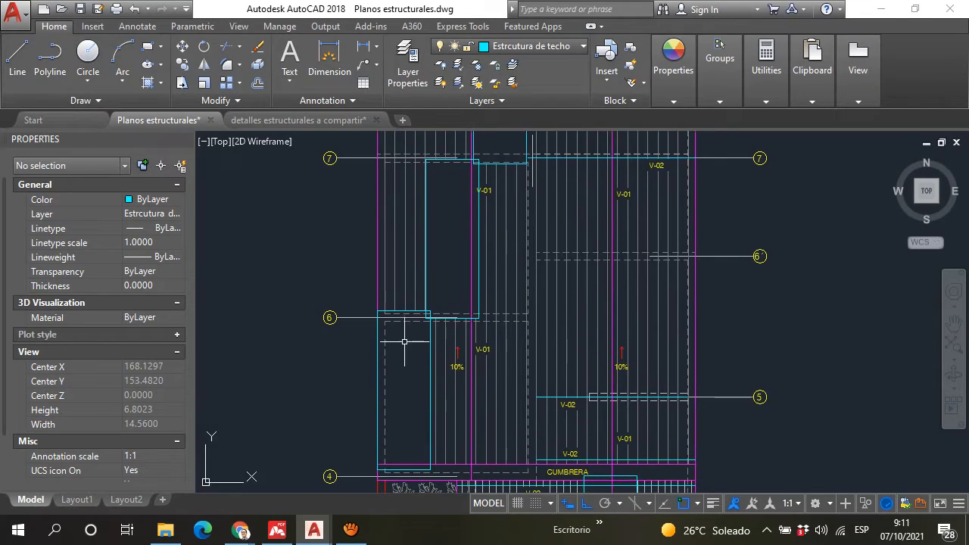
middle_click_drag(438, 244, 417, 330)
scroll(390, 396, "up", 2)
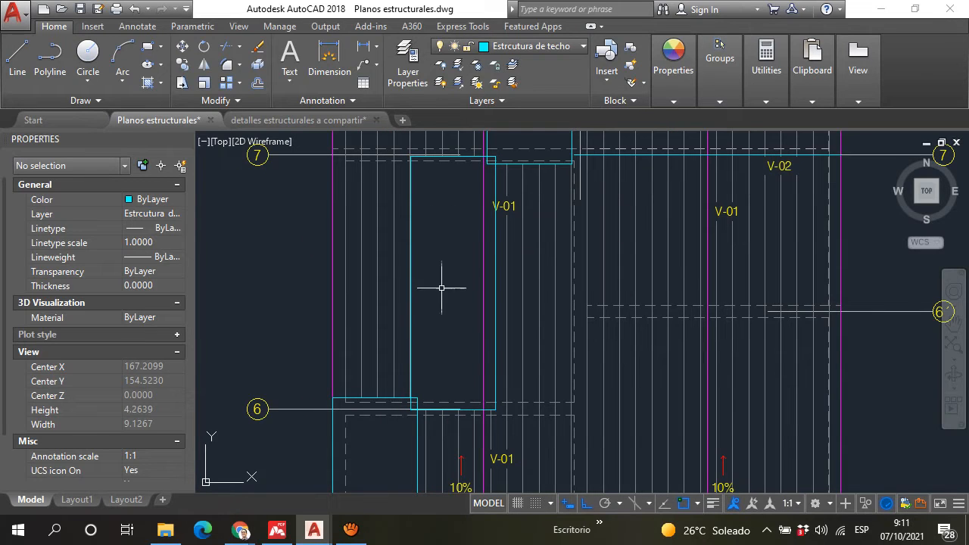
scroll(435, 303, "down", 2)
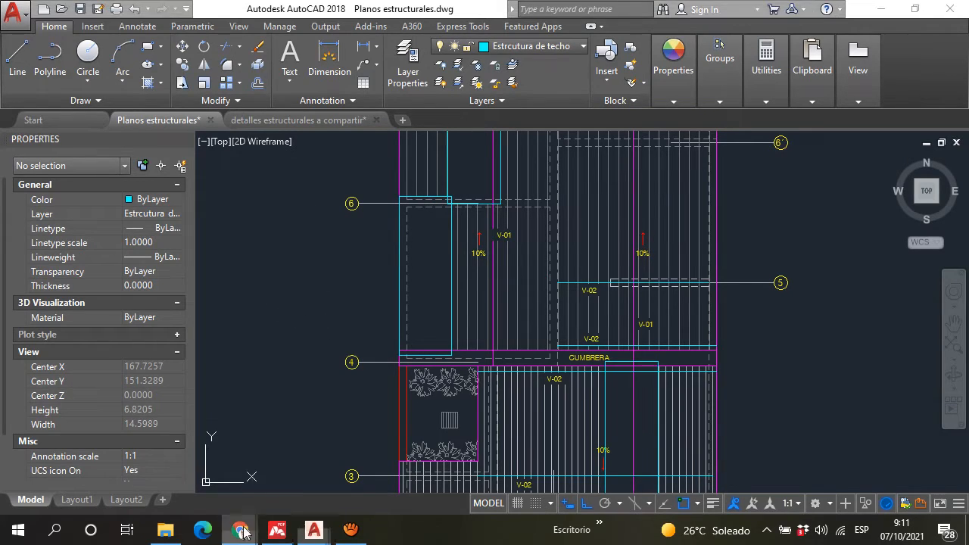
Step: Switch to Chrome, open vidri.com.sv in a new tab and choose the S.S. CENTRO branch
mouse_move(241, 530)
left_click(140, 462)
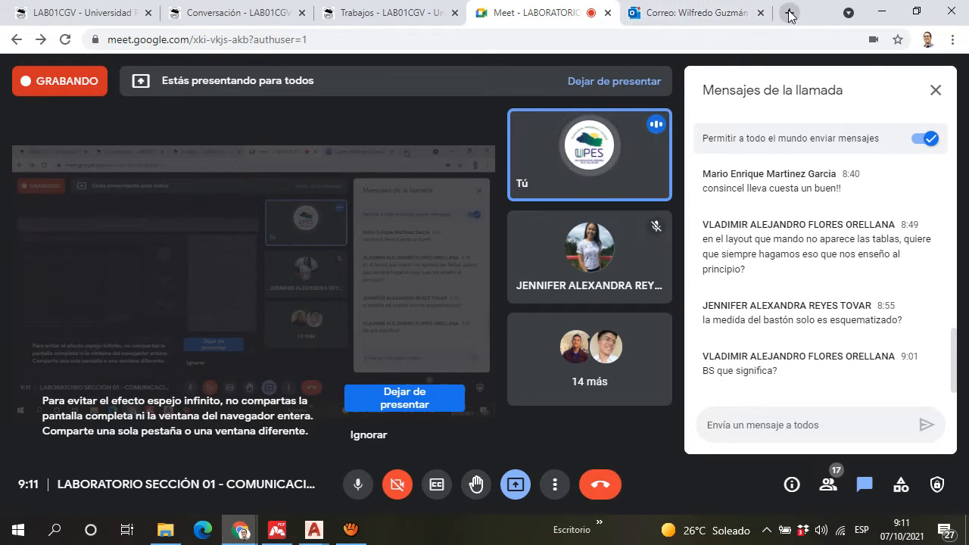
left_click(746, 12)
left_click(790, 12)
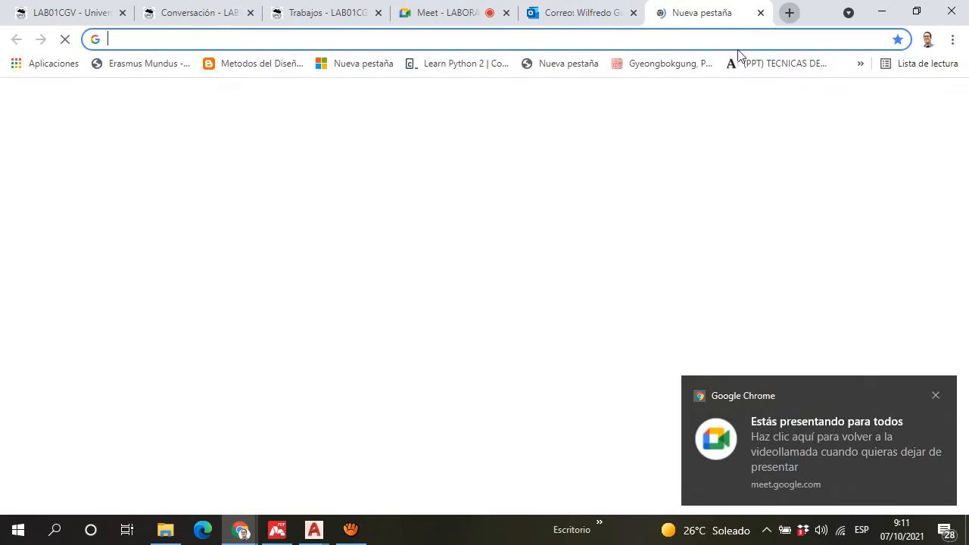
type("vidri.com.sv")
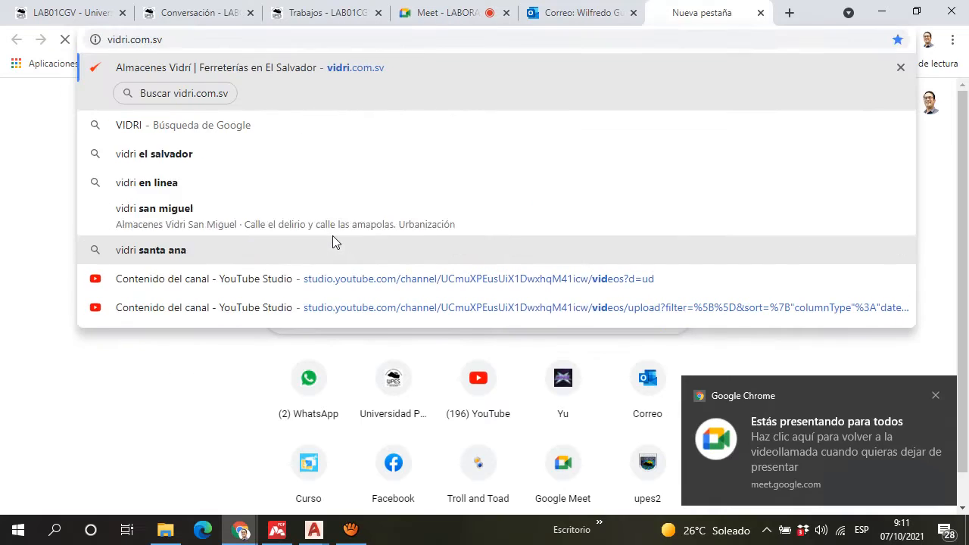
key("Return")
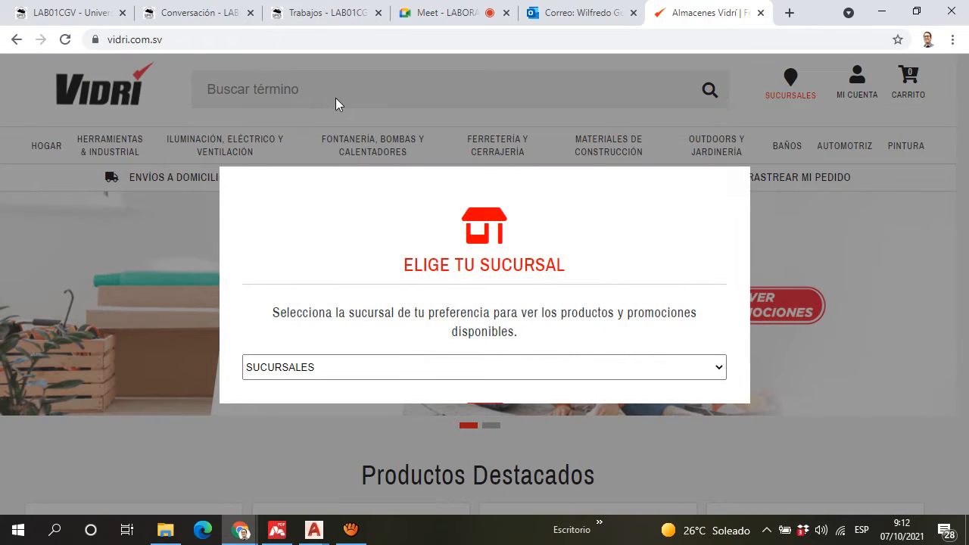
left_click(368, 365)
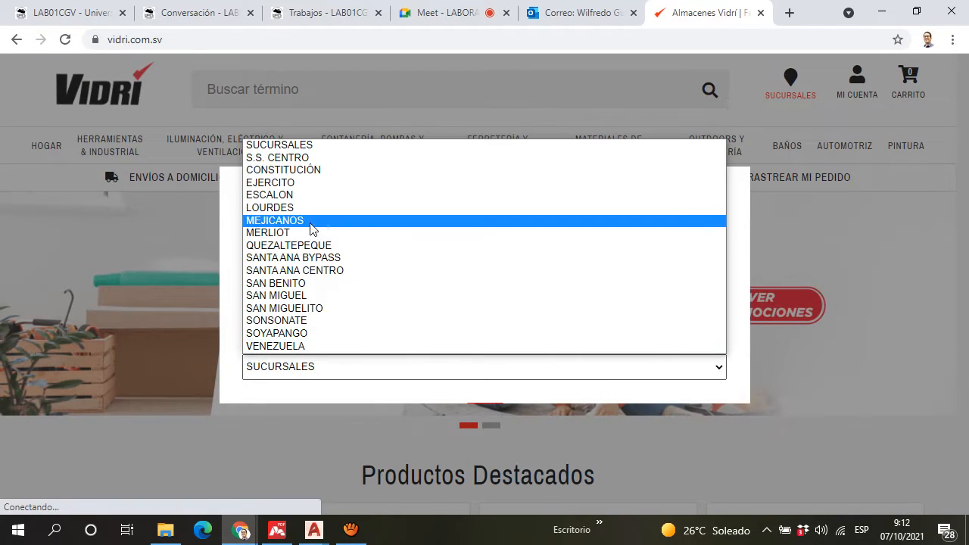
left_click(310, 157)
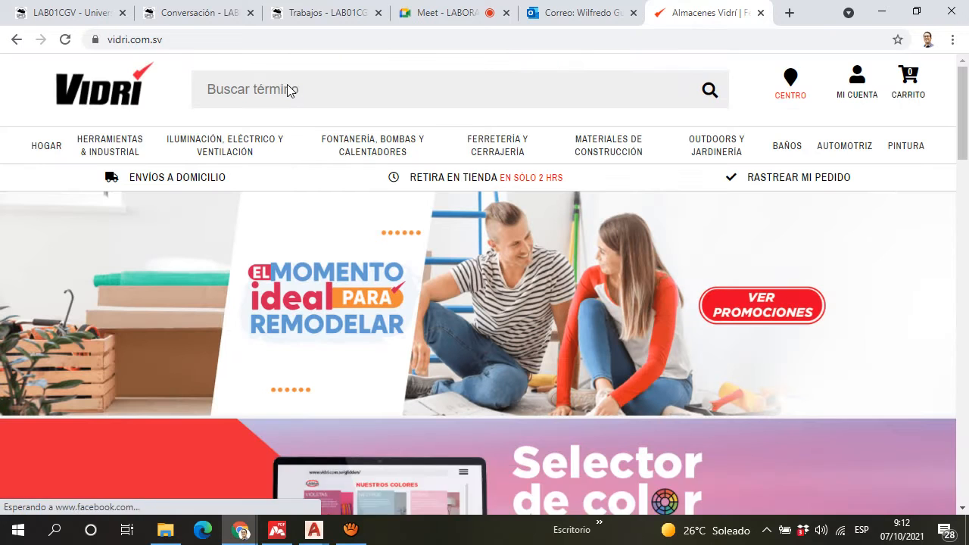
Step: Search the Vidri store for "TECHO" and skim the first products
left_click(285, 89)
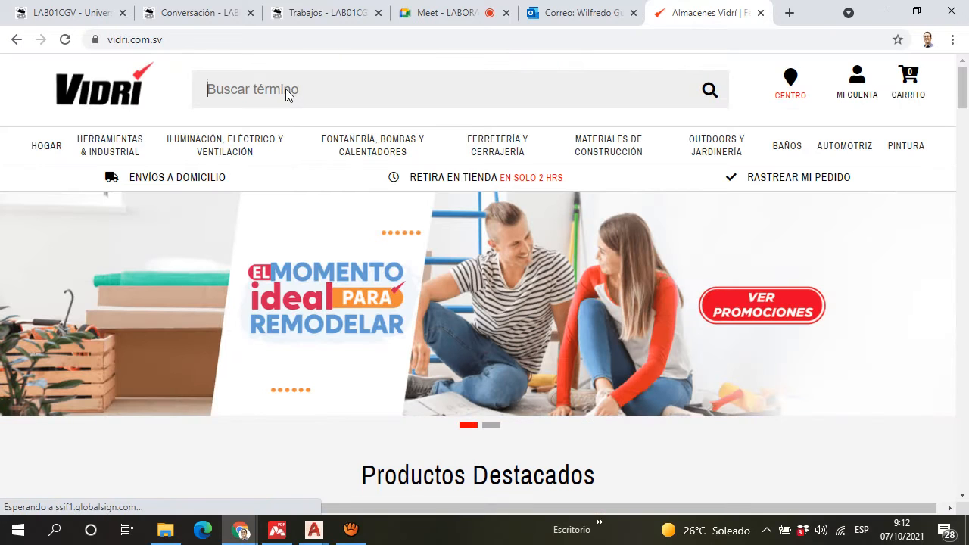
type("TECHO")
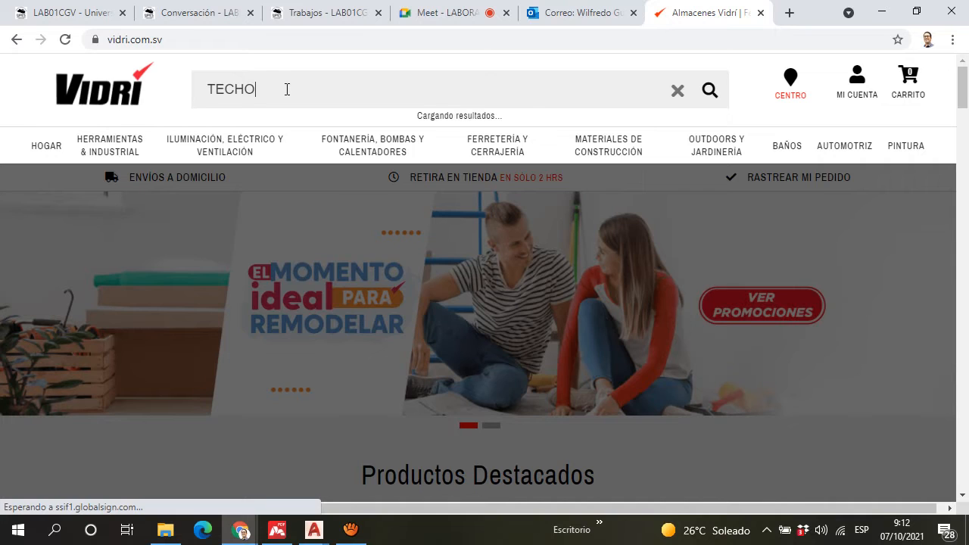
key("Return")
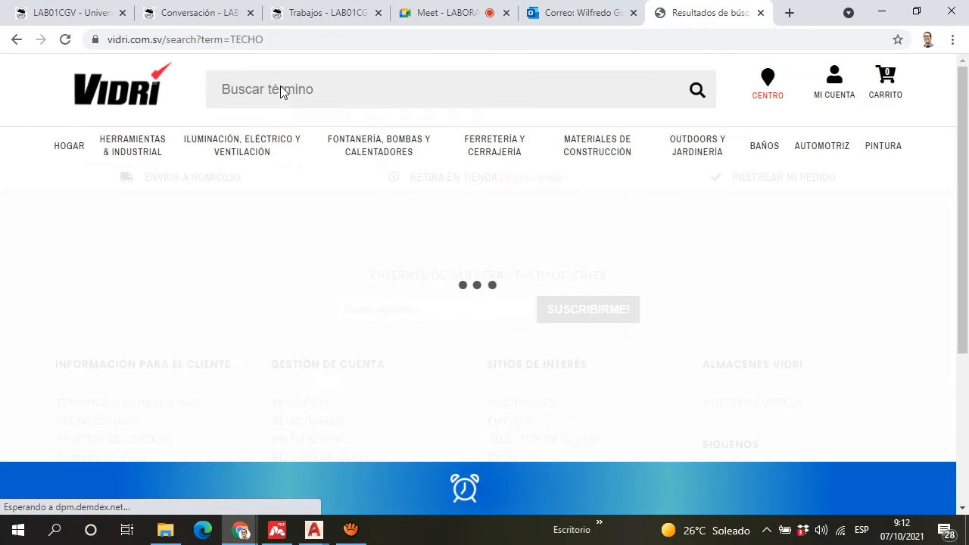
scroll(337, 313, "down", 1)
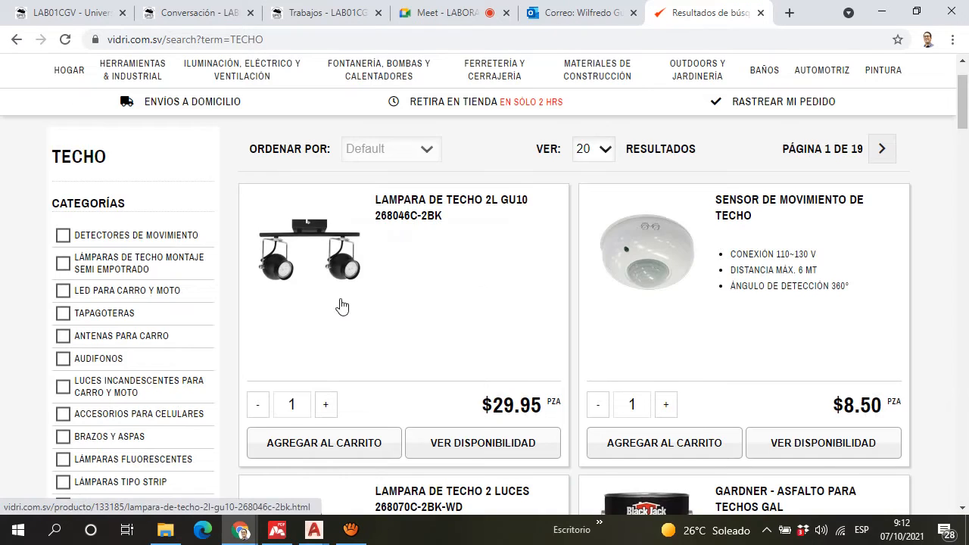
scroll(342, 306, "down", 10)
scroll(288, 176, "up", 15)
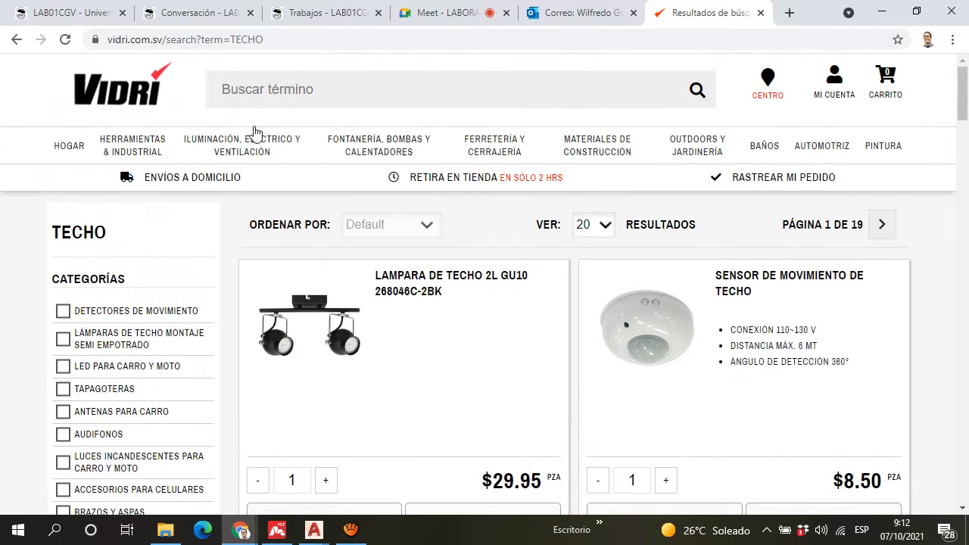
Step: Search the Vidri store for "LAMINA DE TECHO" to find roofing sheets
left_click(234, 88)
type("LAMINA")
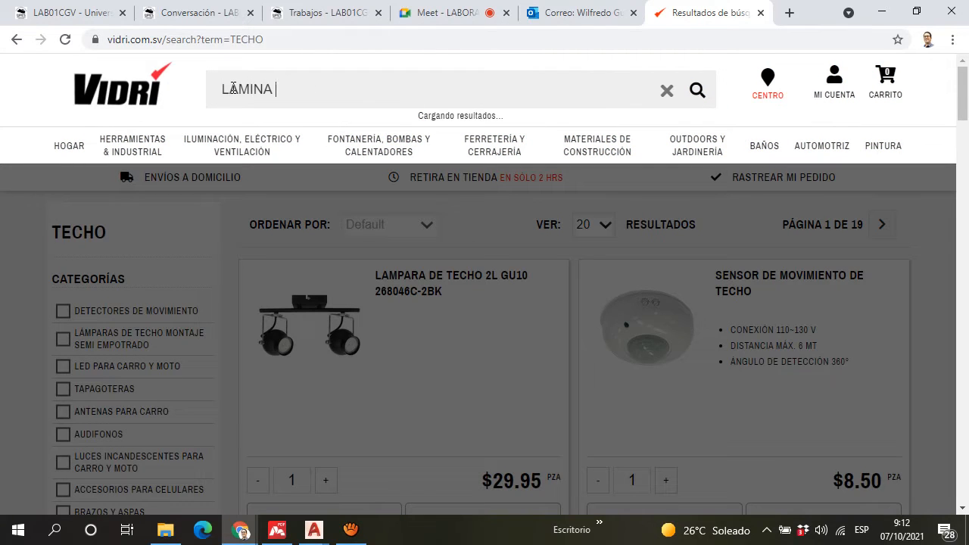
type(" DE TECHO")
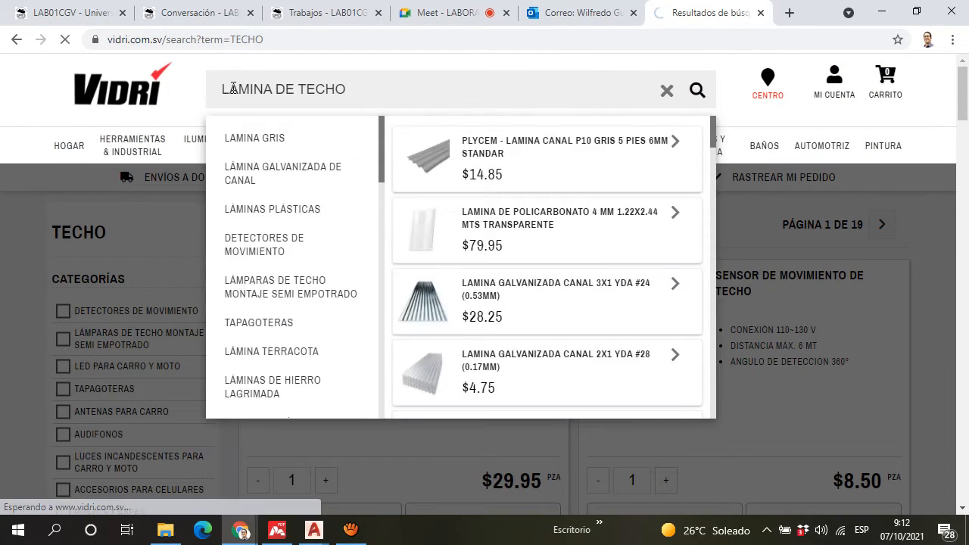
key("Return")
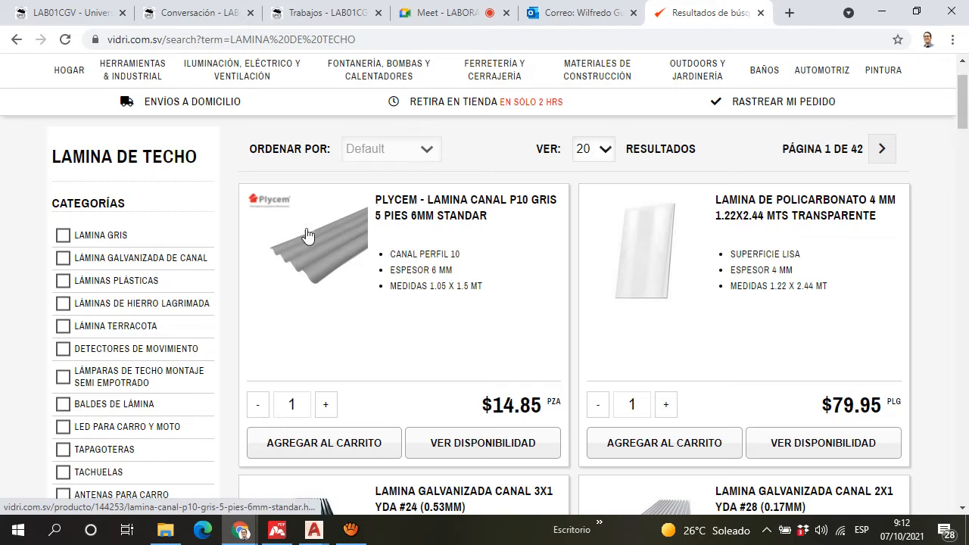
scroll(345, 277, "up", 1)
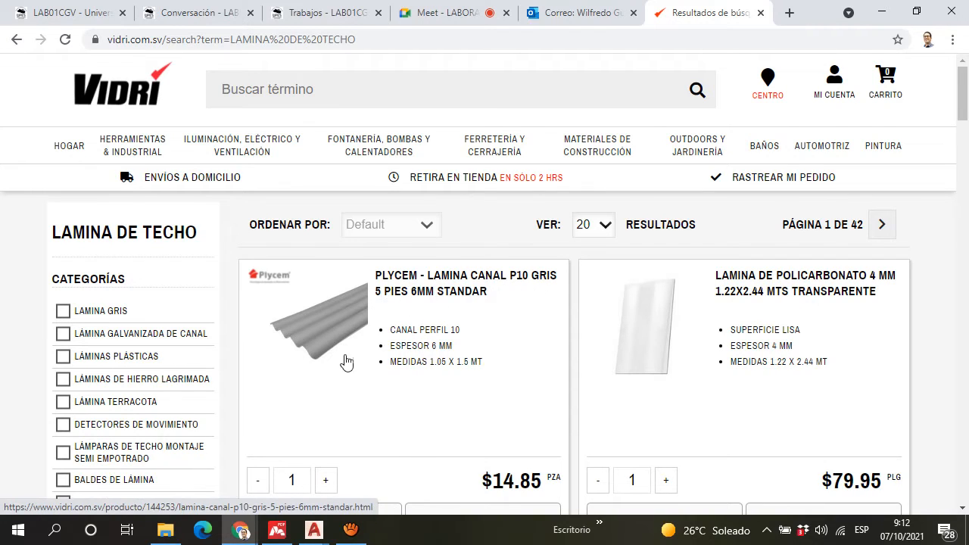
Step: Browse the roofing sheet products and compare their profiles, thicknesses and dimensions
scroll(378, 297, "down", 4)
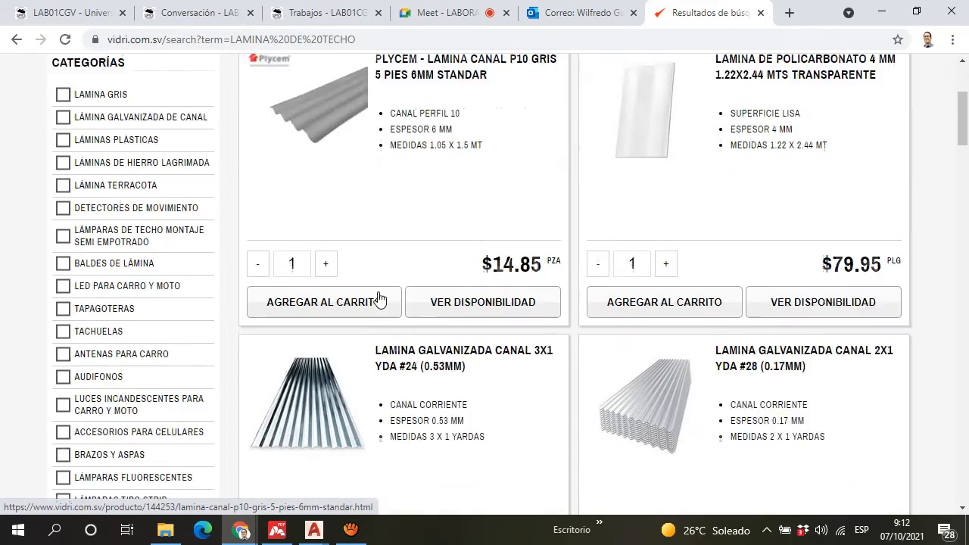
scroll(379, 295, "down", 12)
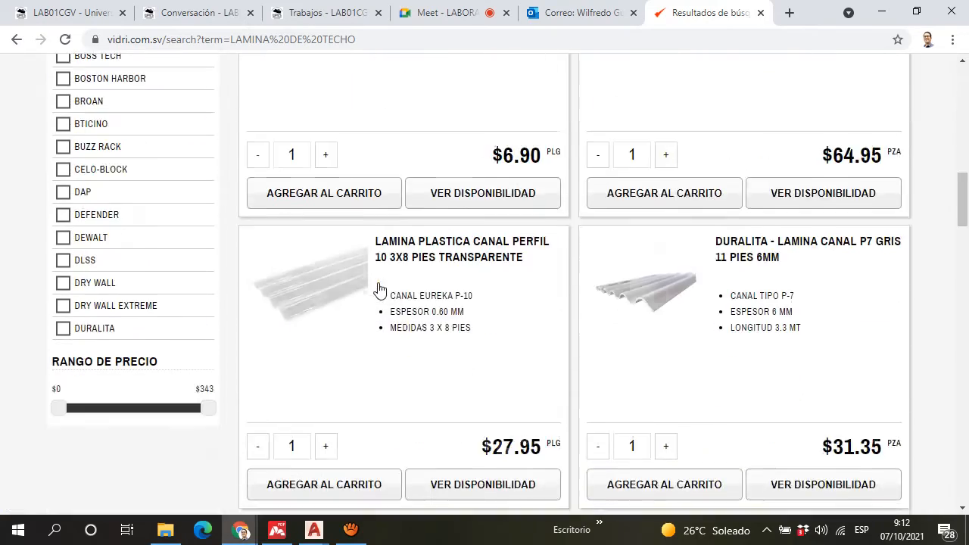
scroll(379, 288, "up", 3)
scroll(379, 284, "down", 1)
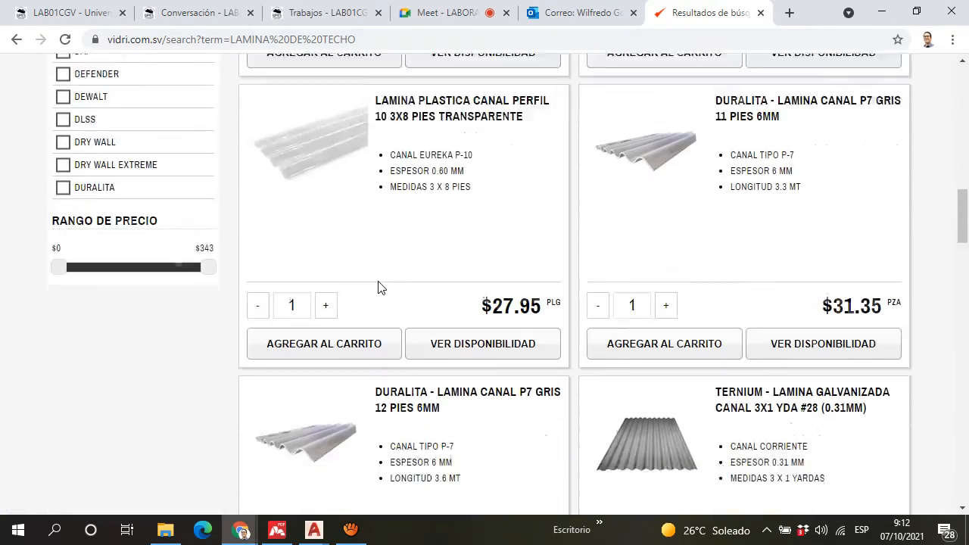
scroll(378, 284, "up", 1)
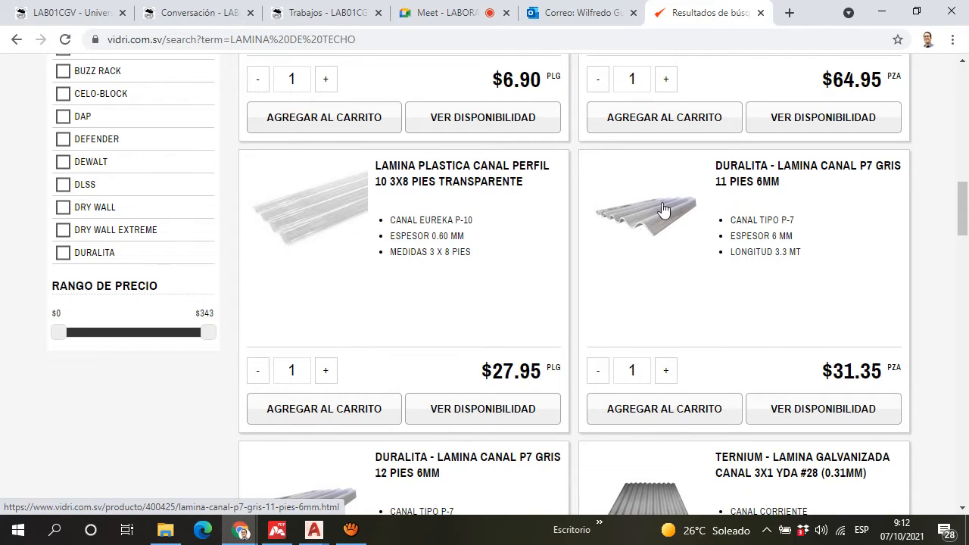
scroll(663, 209, "down", 6)
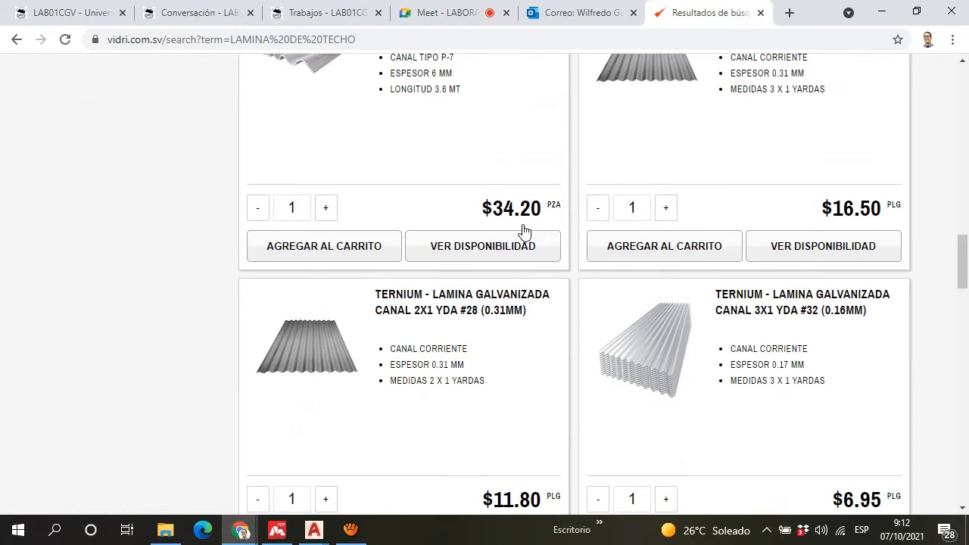
Step: Return to Planos estructurales.dwg in AutoCAD and study the cyan-outlined sheet areas around axes 6 and 4
mouse_move(306, 531)
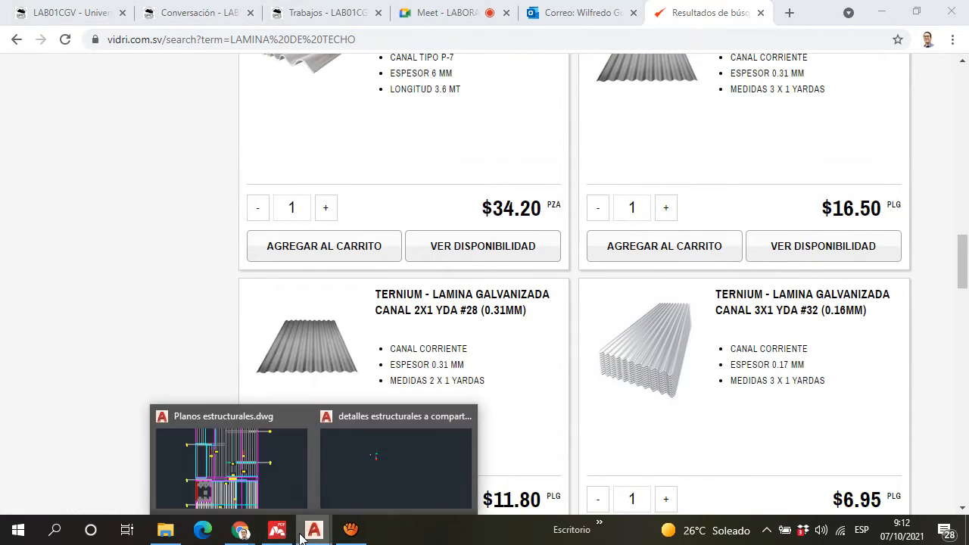
left_click(259, 494)
scroll(453, 267, "down", 2)
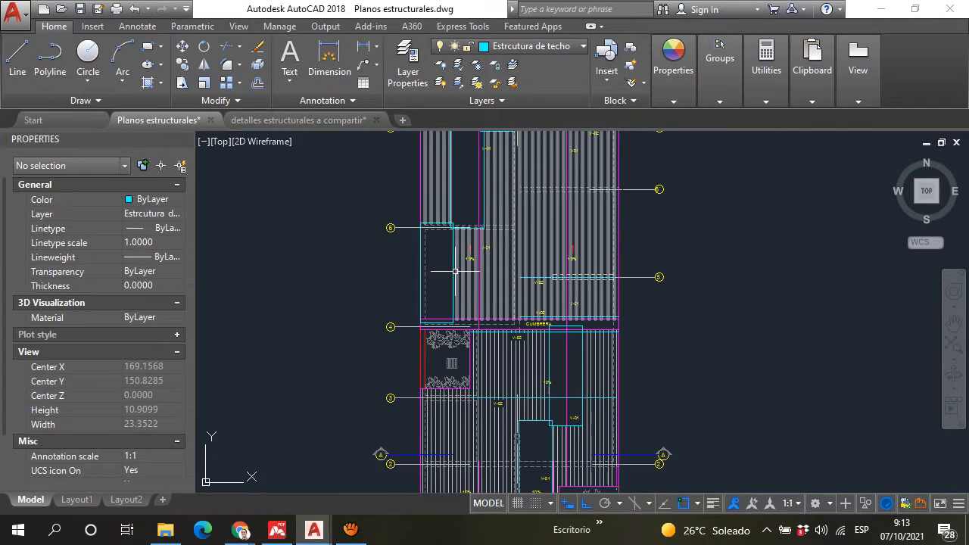
scroll(447, 303, "down", 2)
scroll(436, 342, "up", 4)
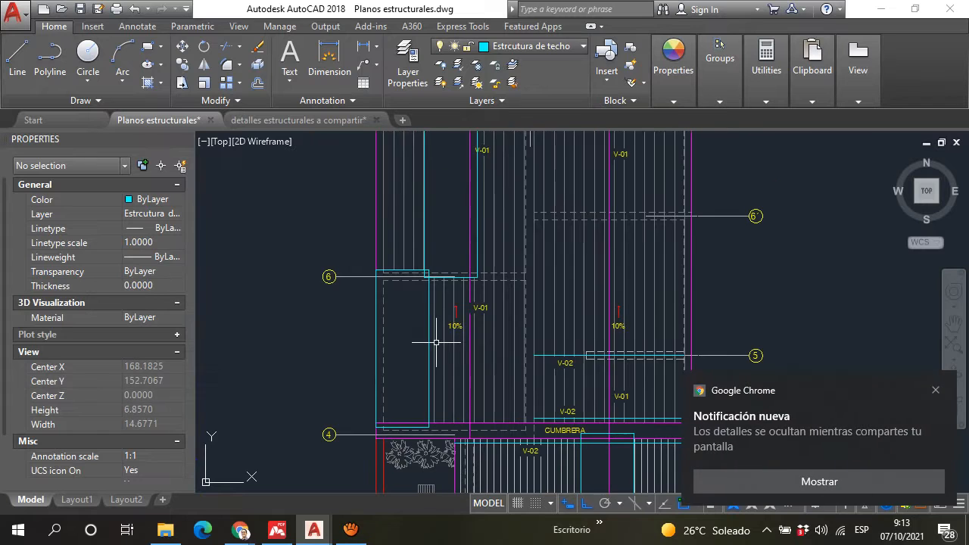
scroll(452, 326, "down", 2)
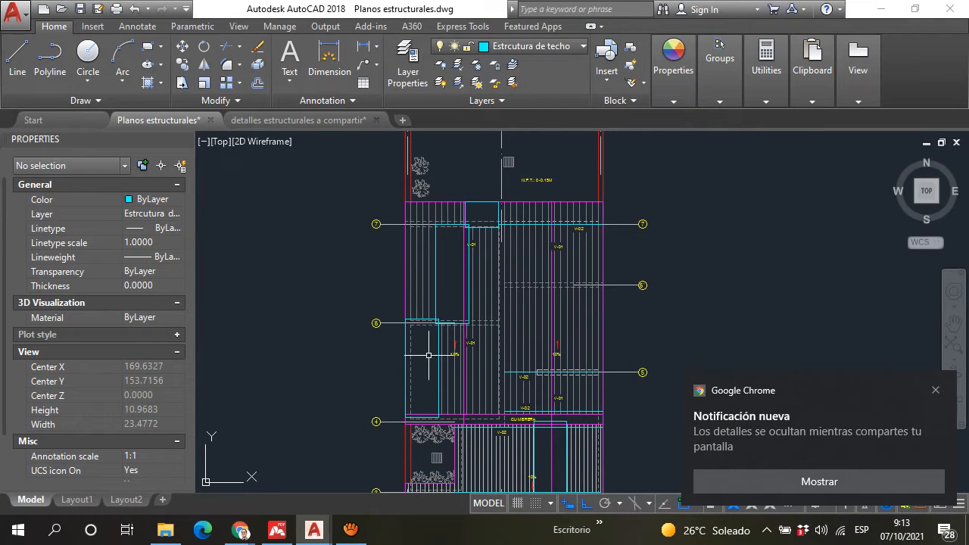
scroll(447, 359, "up", 2)
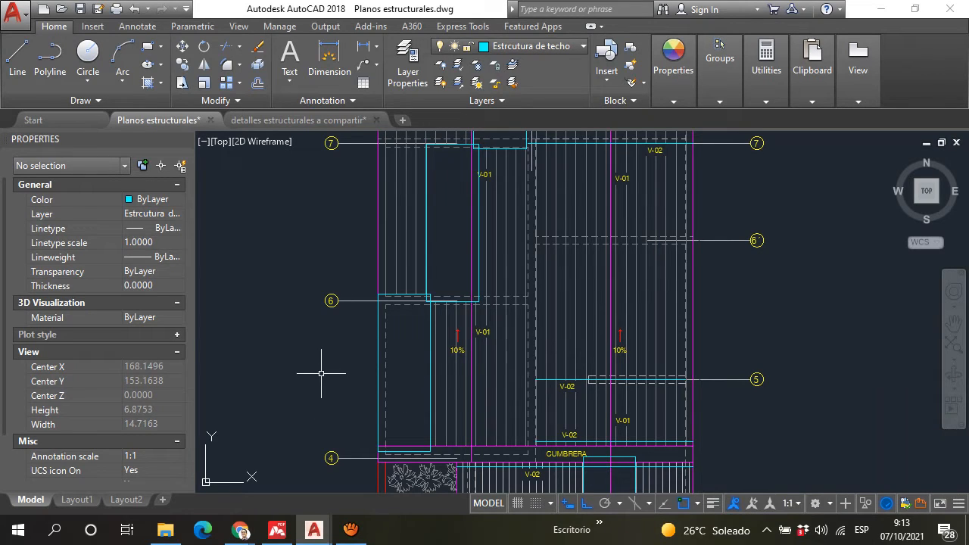
Step: Trace the run of overlapping cyan-outlined sheets down the roof plan from axis 7 to the ridge labelled "CUMBRERA"
scroll(454, 288, "down", 4)
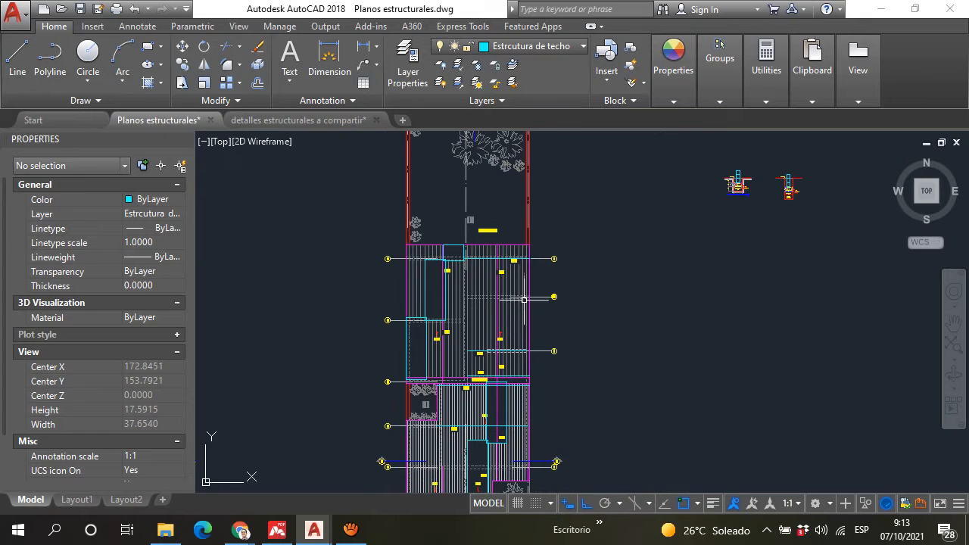
scroll(525, 299, "up", 4)
scroll(429, 298, "down", 4)
scroll(426, 294, "up", 4)
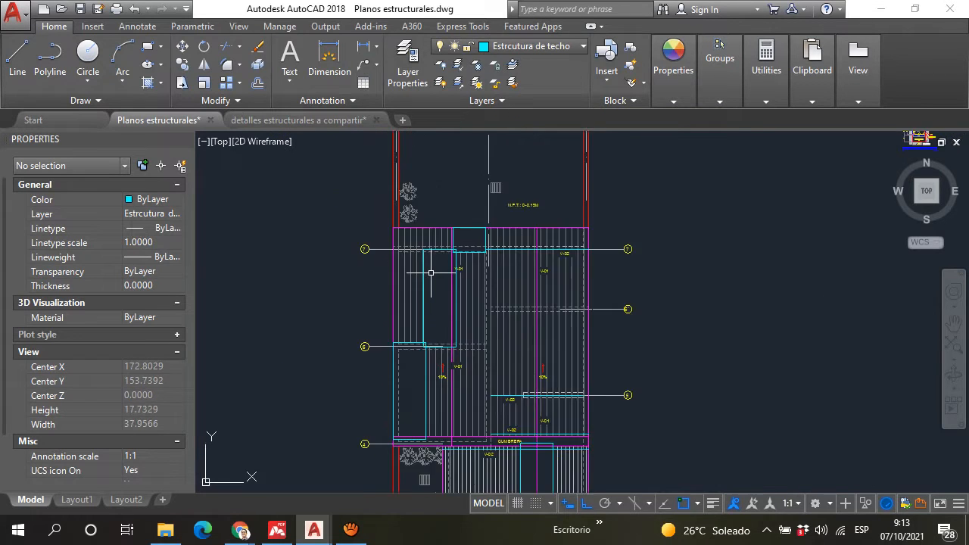
scroll(432, 281, "down", 6)
scroll(438, 376, "up", 5)
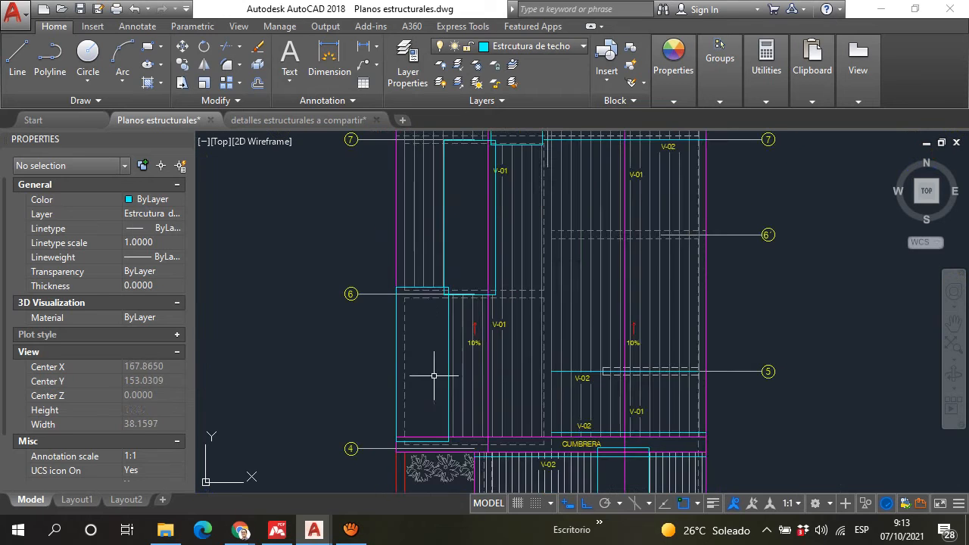
scroll(454, 243, "down", 1)
middle_click_drag(463, 236, 445, 343)
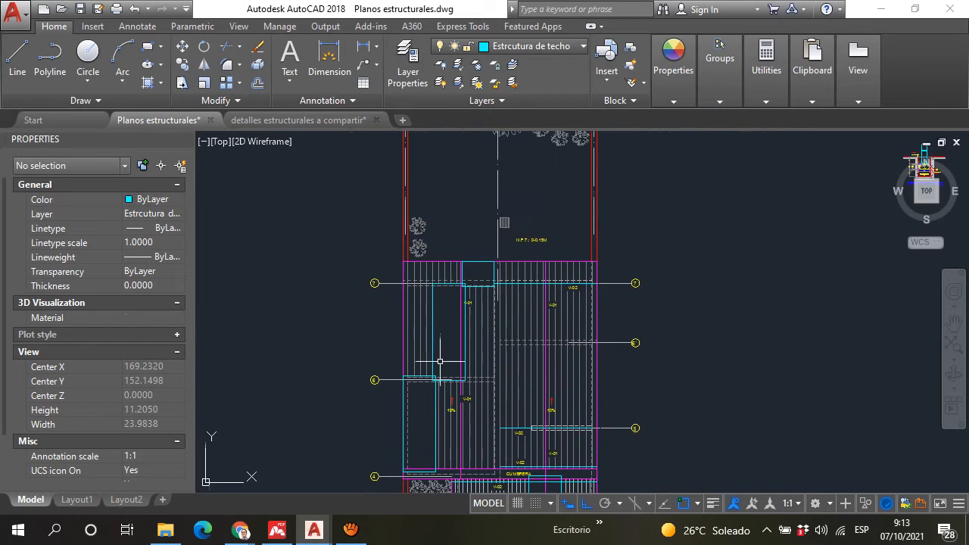
middle_click_drag(421, 412, 439, 276)
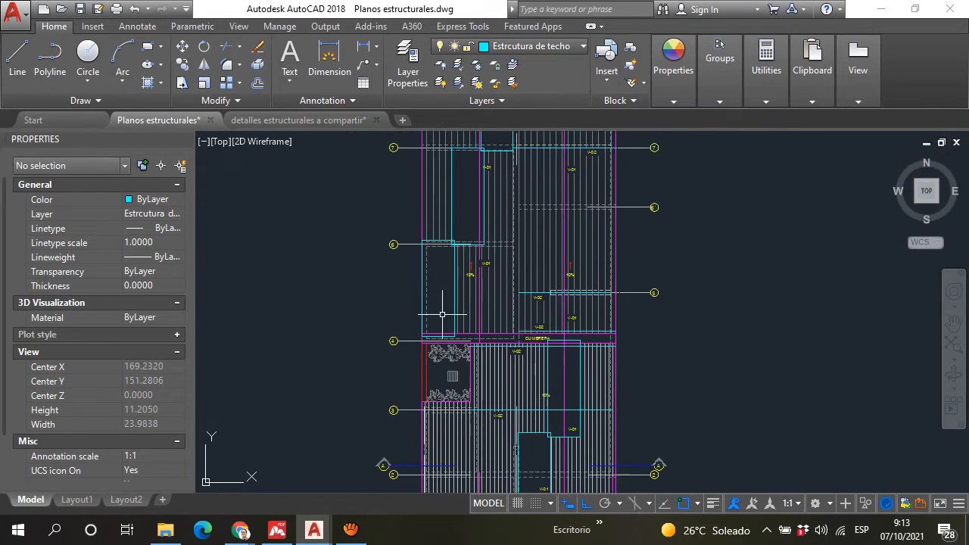
Step: Examine the overlaps between the cyan-outlined sheets around axes 7 and 6, down to the overlapping sheet corners at axis 6
middle_click_drag(456, 216, 443, 292)
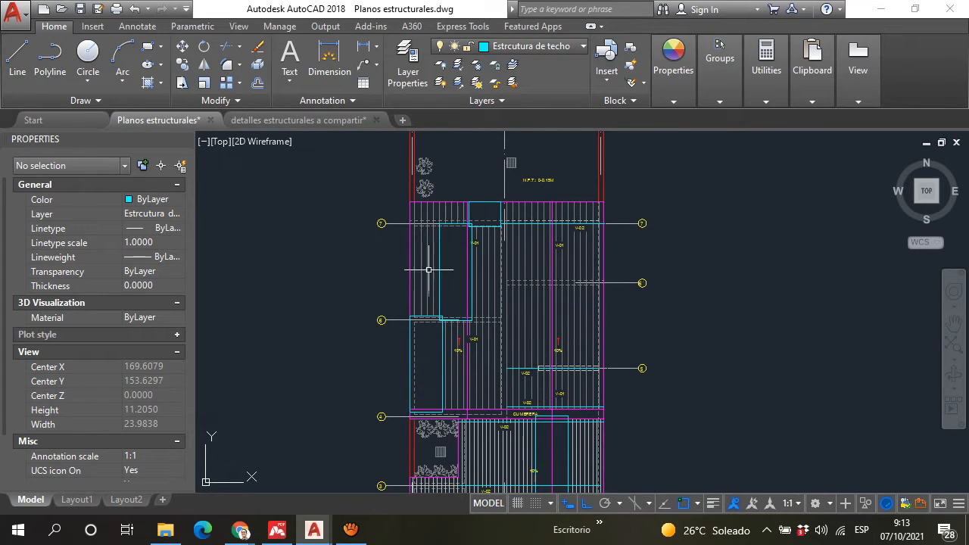
scroll(412, 370, "up", 4)
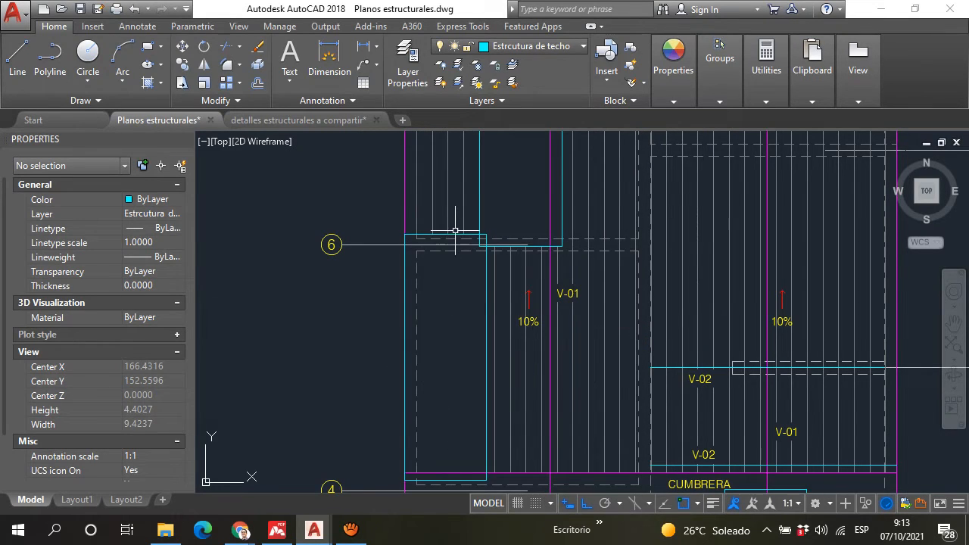
scroll(435, 333, "down", 4)
scroll(448, 303, "up", 2)
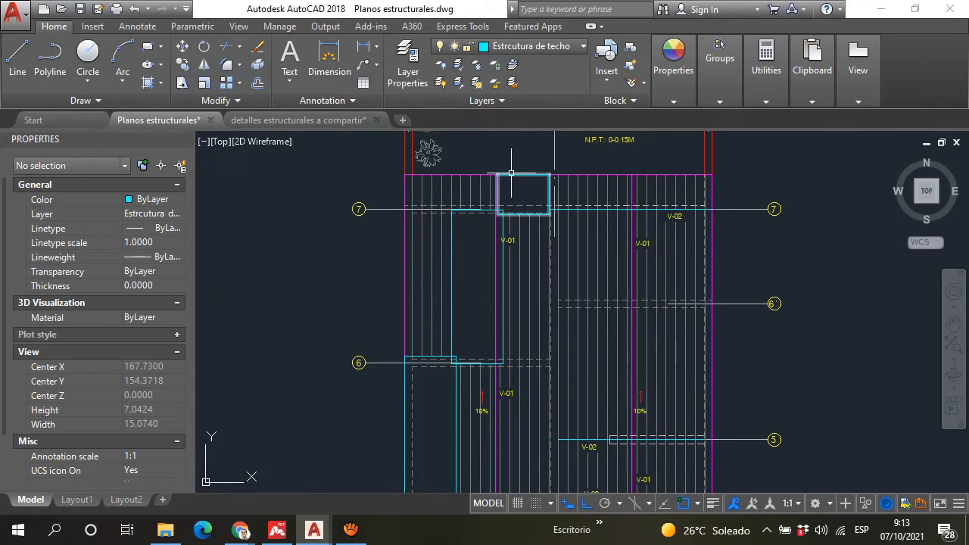
scroll(465, 272, "down", 6)
scroll(465, 271, "up", 6)
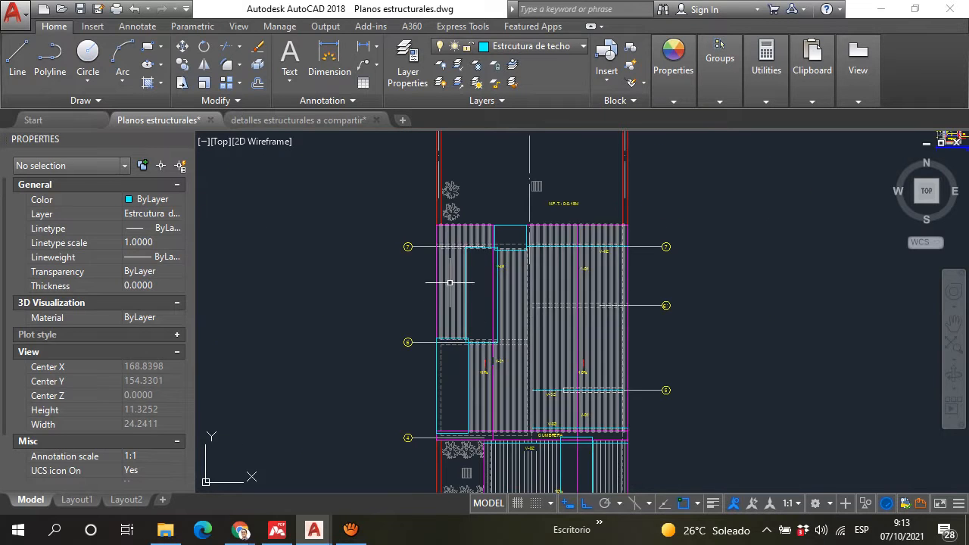
scroll(464, 377, "up", 4)
scroll(465, 376, "up", 12)
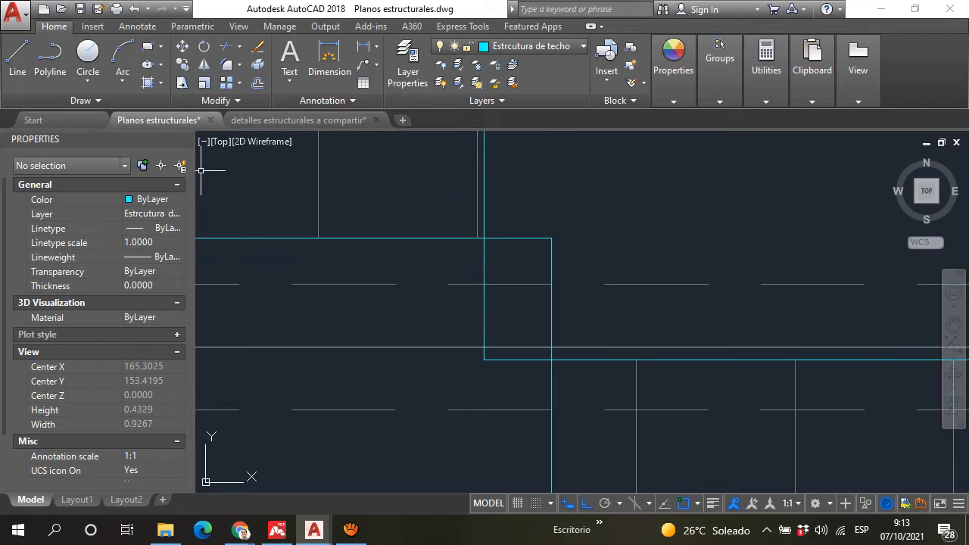
Step: Check the lengthwise overlap of the two sheets at axis 6 with a temporary vertical line, and delete the line
left_click(21, 60)
left_click(521, 238)
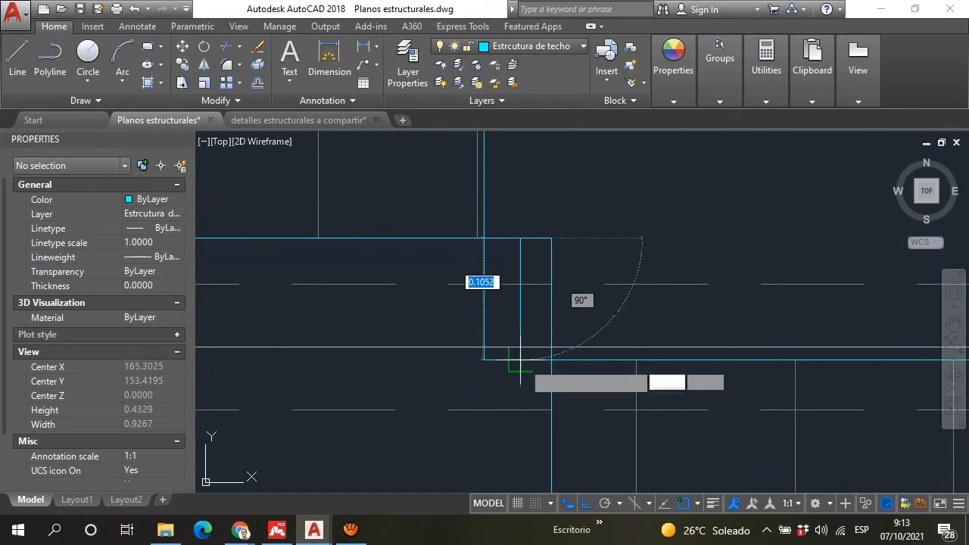
left_click(521, 360)
key("Return")
left_click(521, 324)
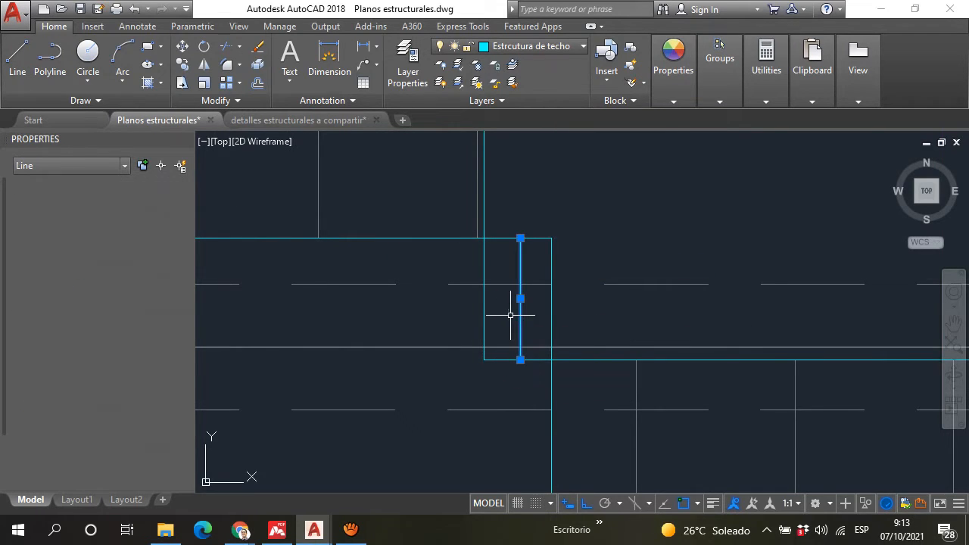
key("Delete")
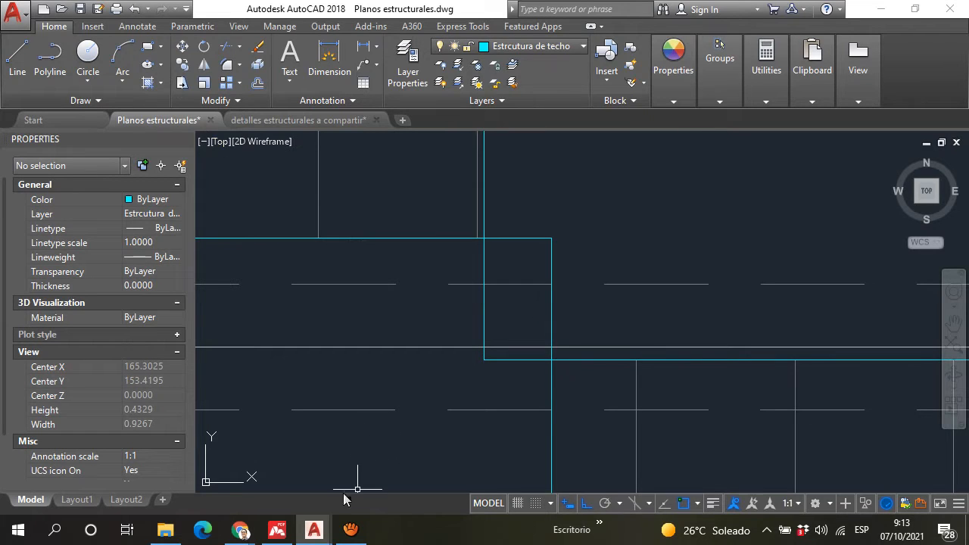
Step: Check the sideways overlap of the sheets at axis 6 with a temporary horizontal line between their edges, and delete the line
left_click(485, 312)
left_click(551, 312)
key("Return")
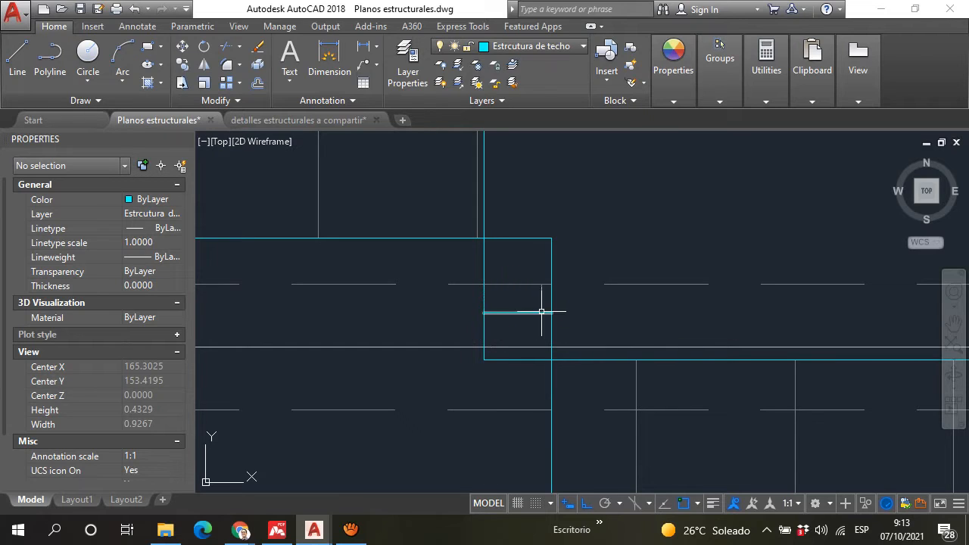
left_click(502, 313)
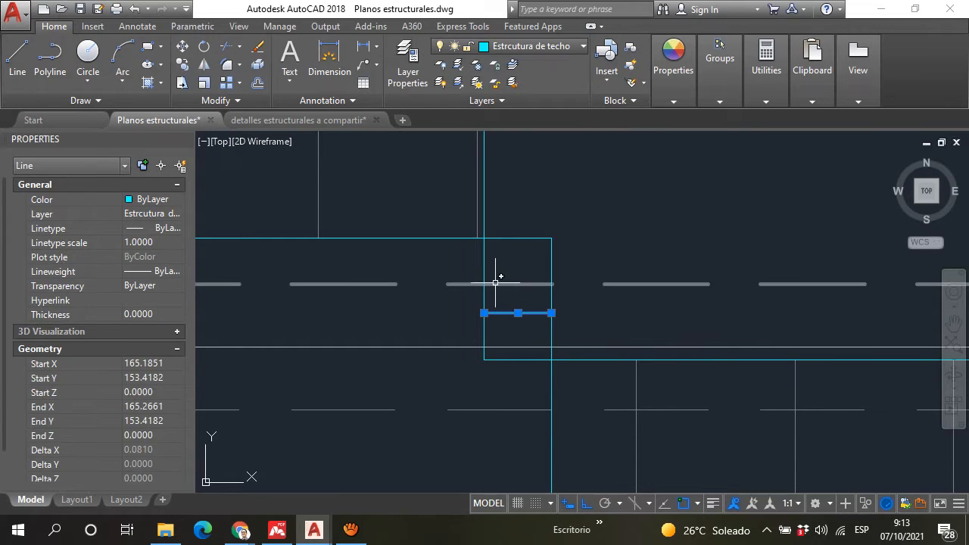
key("Escape")
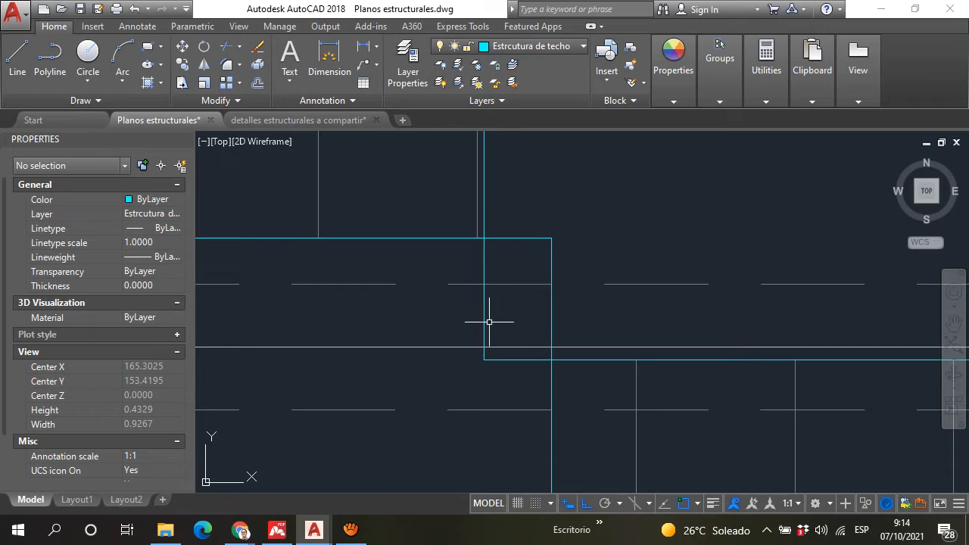
scroll(547, 373, "down", 15)
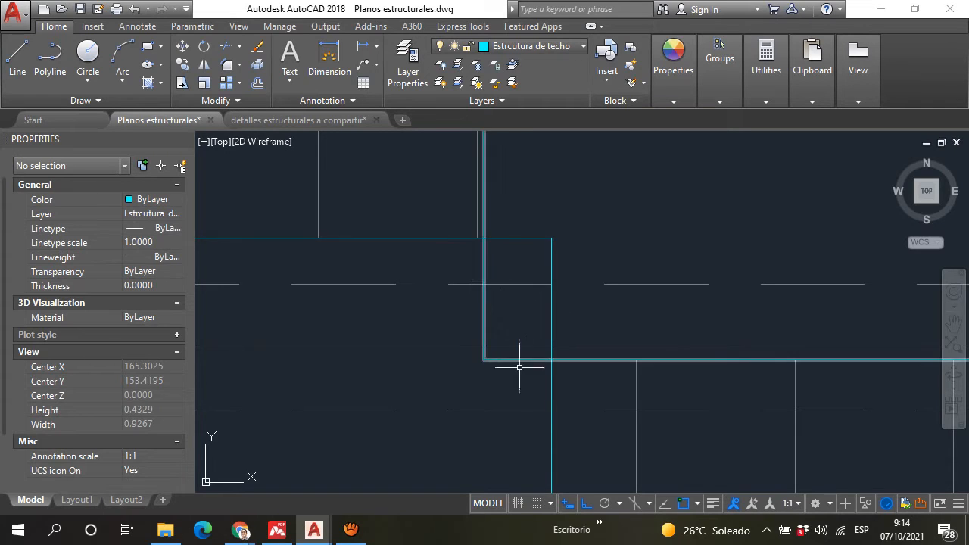
scroll(501, 303, "up", 4)
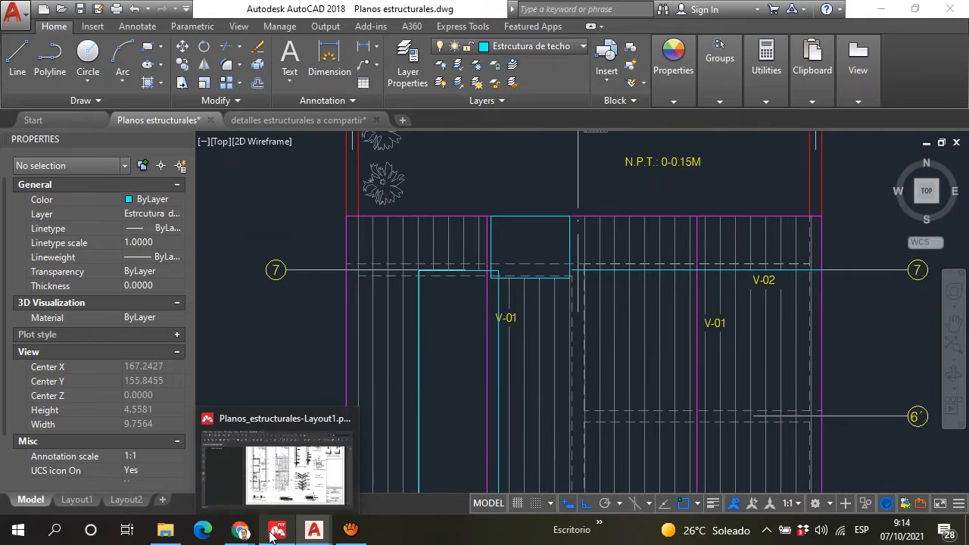
Step: Switch to Chrome and search Google in a new tab for "informacion de instalacion de techo duralita"
mouse_move(230, 538)
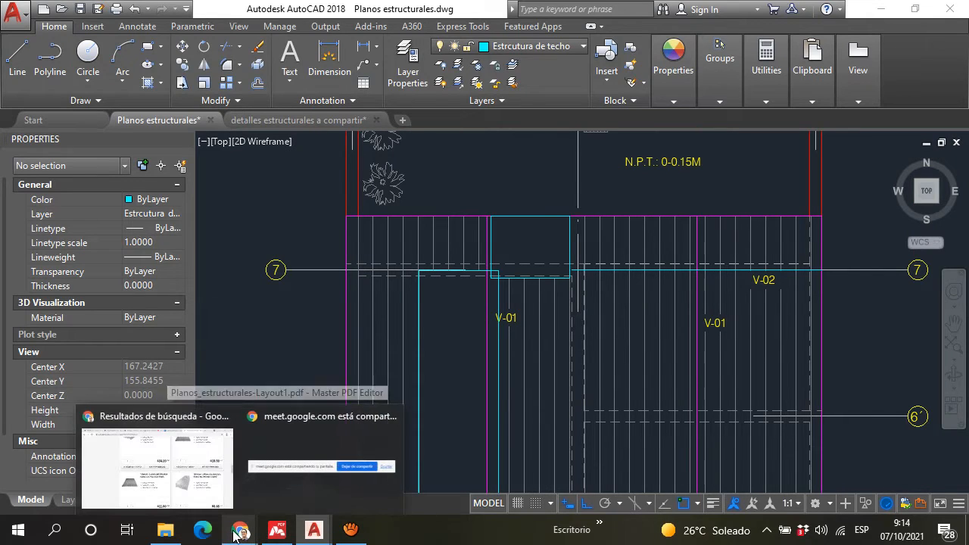
left_click(206, 493)
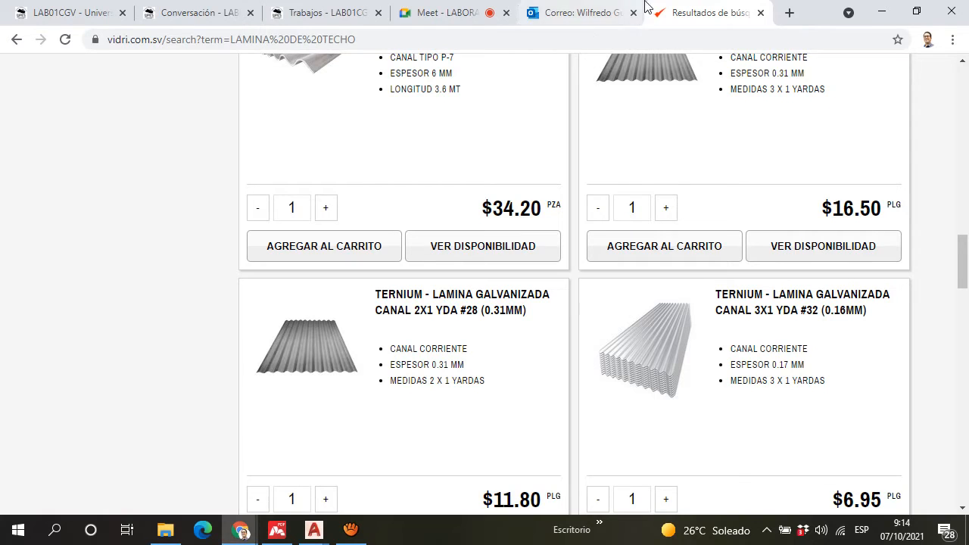
left_click(789, 15)
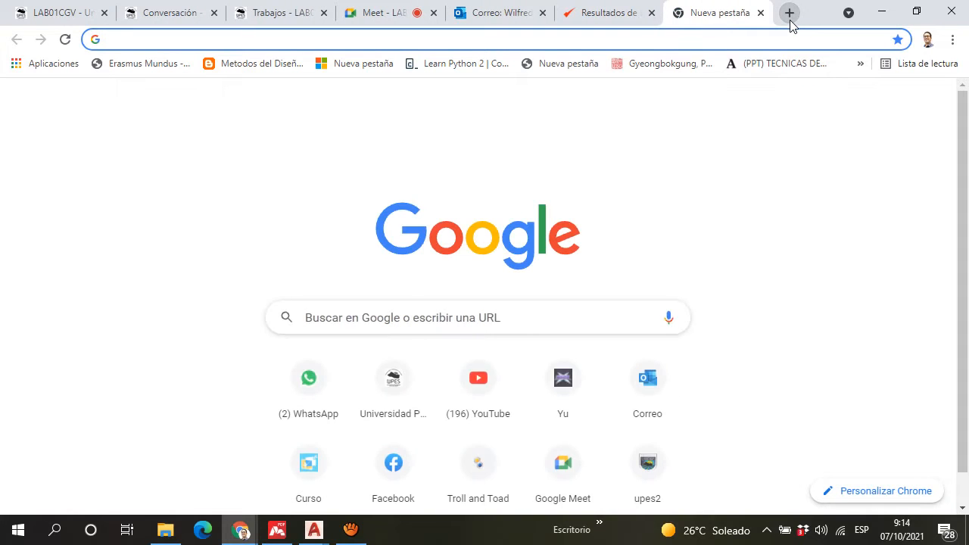
type("i")
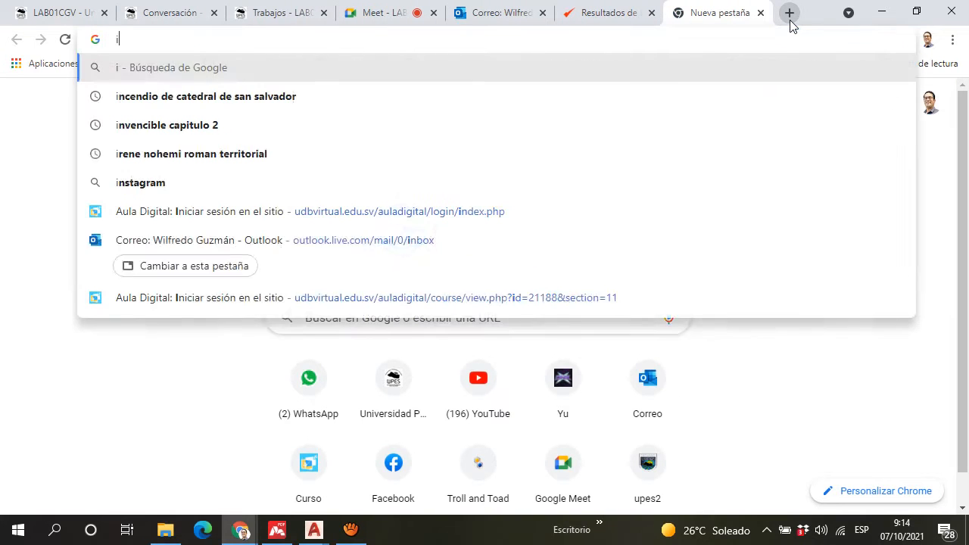
type("nformacion d")
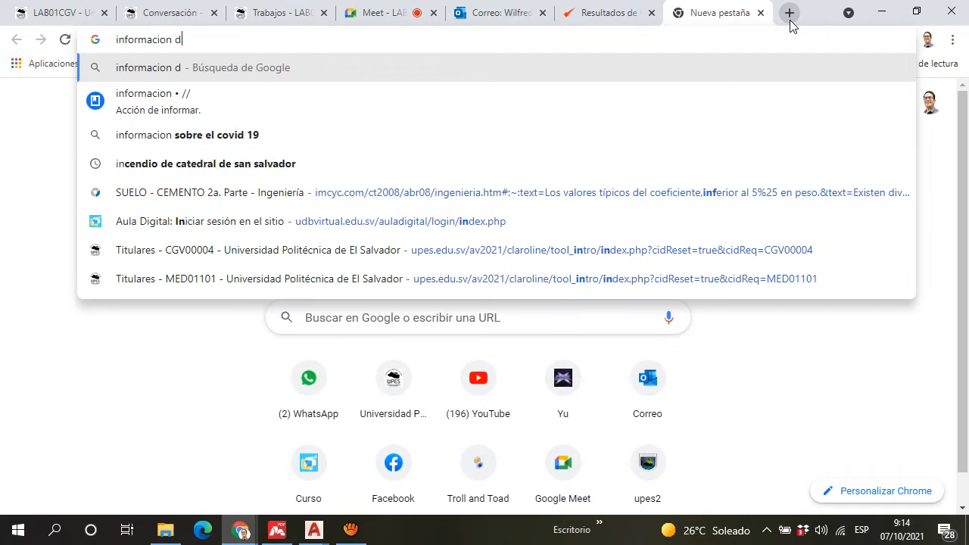
type("e instalacion ")
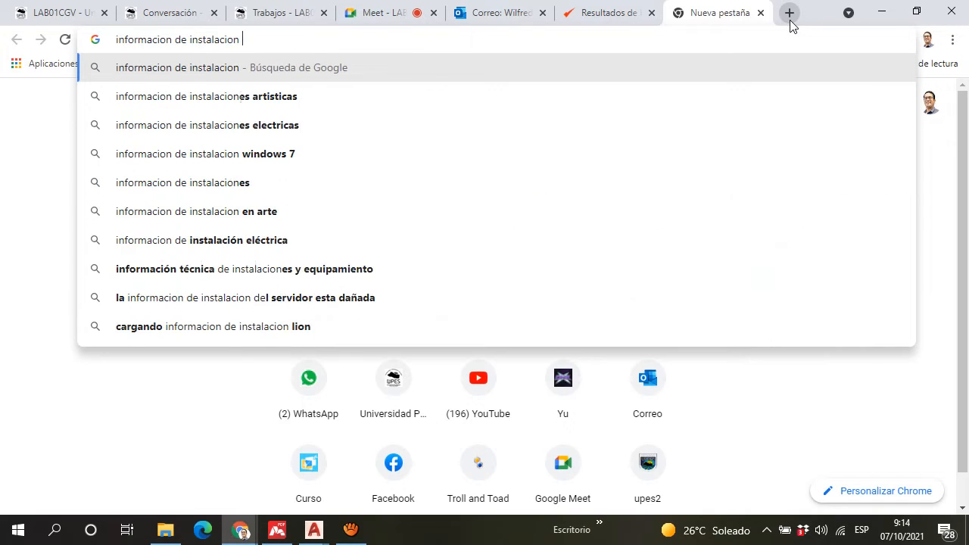
type("de techo d")
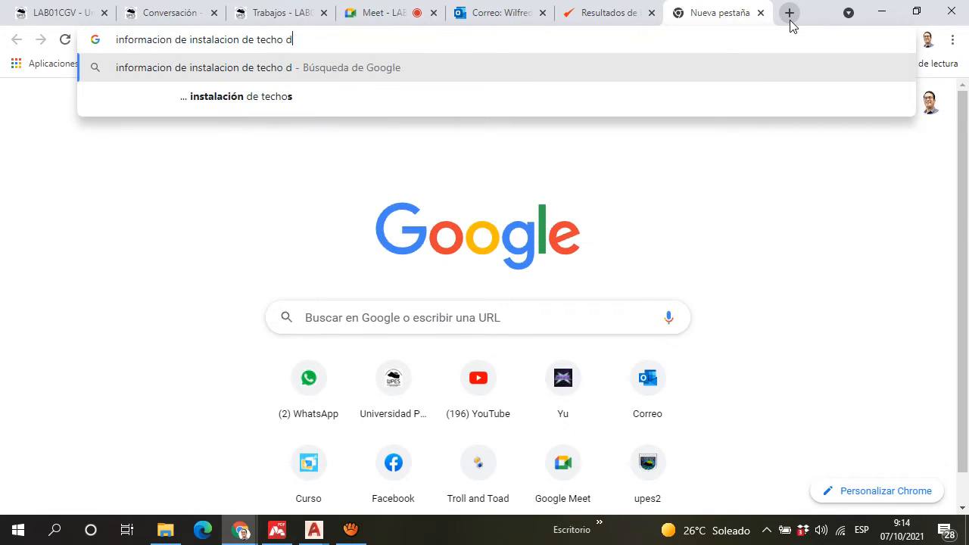
type("uralita")
key("Return")
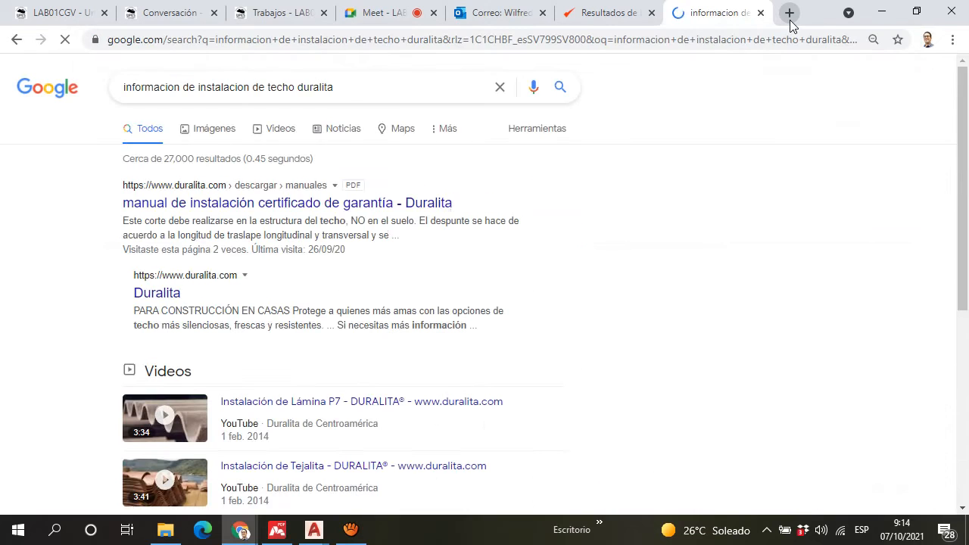
Step: Browse the image results for Duralita roof installation, looking for diagrams that explain how the sheets are placed and overlapped
left_click(209, 140)
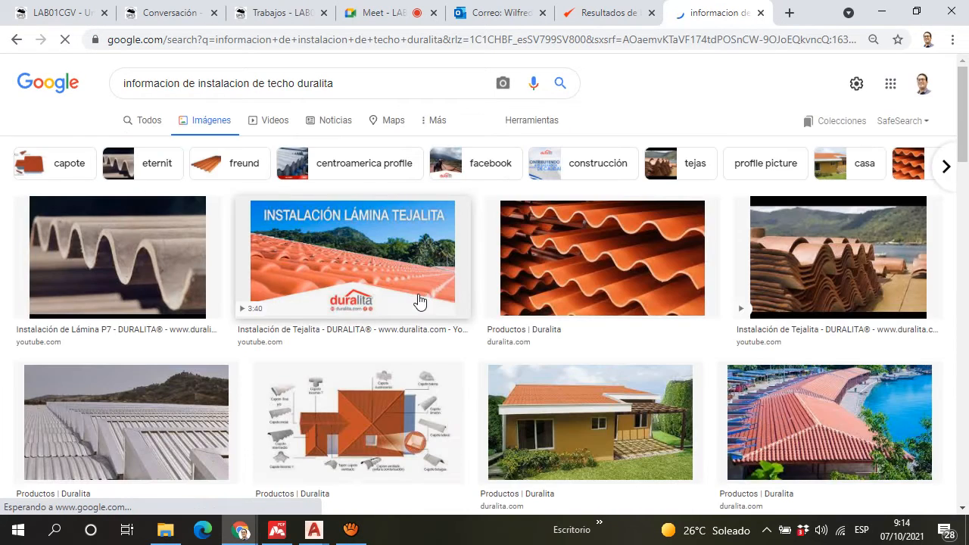
scroll(422, 300, "down", 2)
scroll(421, 301, "down", 10)
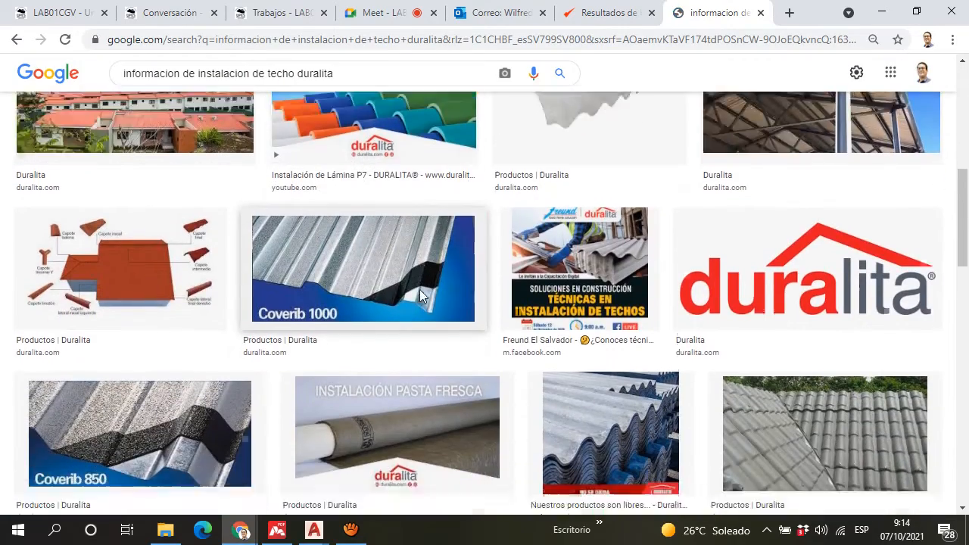
scroll(421, 290, "down", 10)
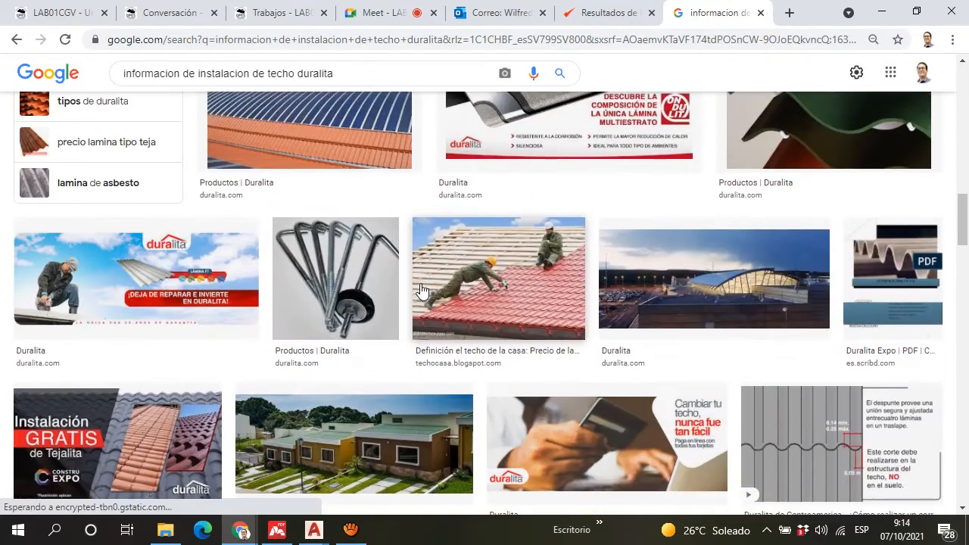
scroll(421, 290, "down", 7)
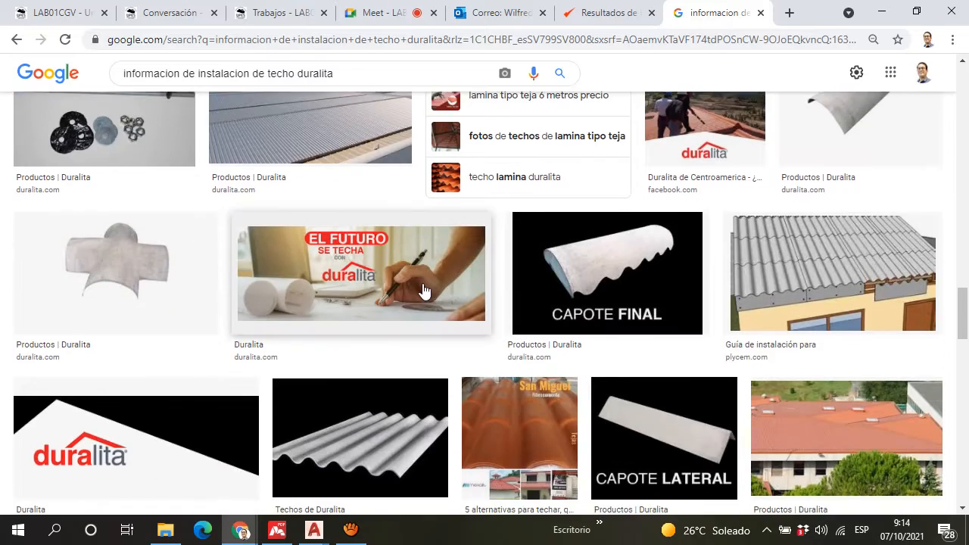
scroll(423, 289, "down", 8)
scroll(422, 288, "up", 3)
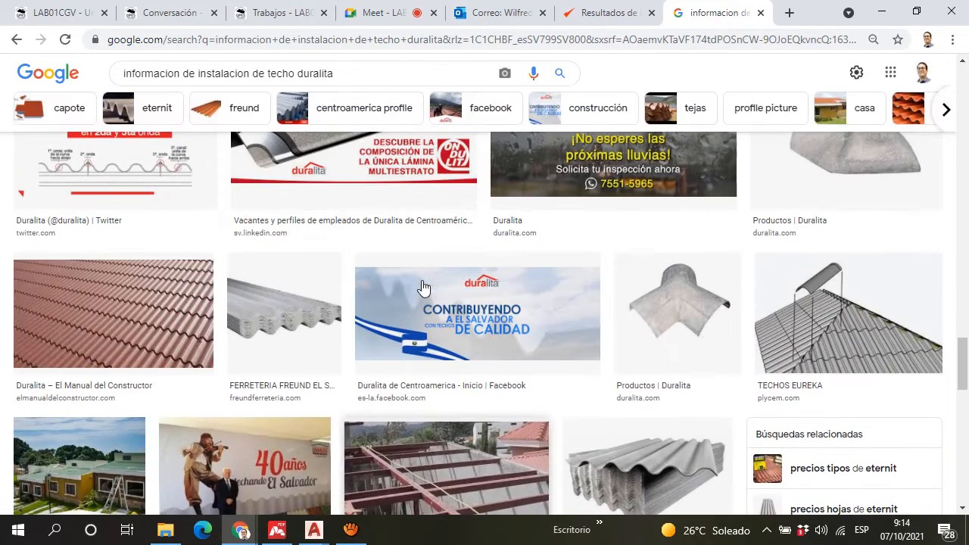
scroll(111, 235, "up", 1)
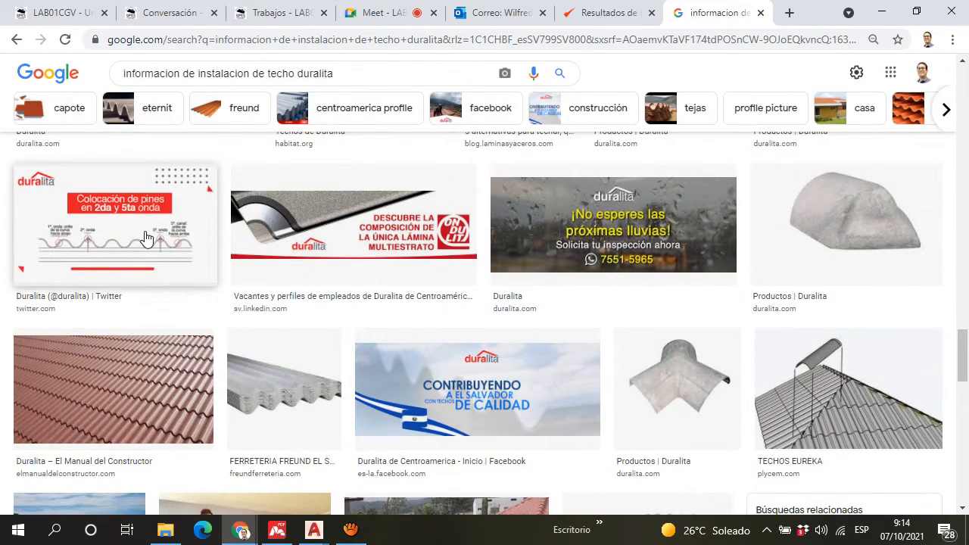
scroll(219, 303, "down", 7)
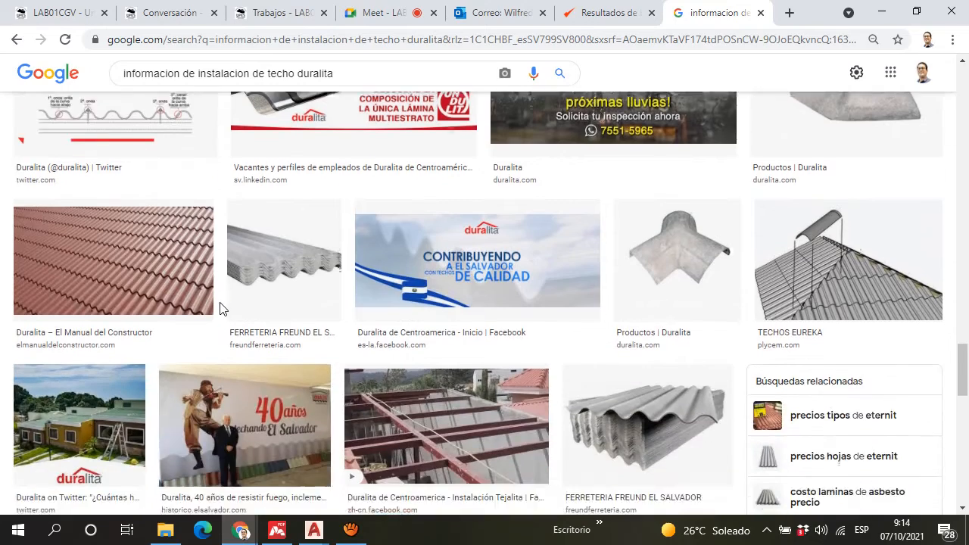
scroll(218, 297, "down", 4)
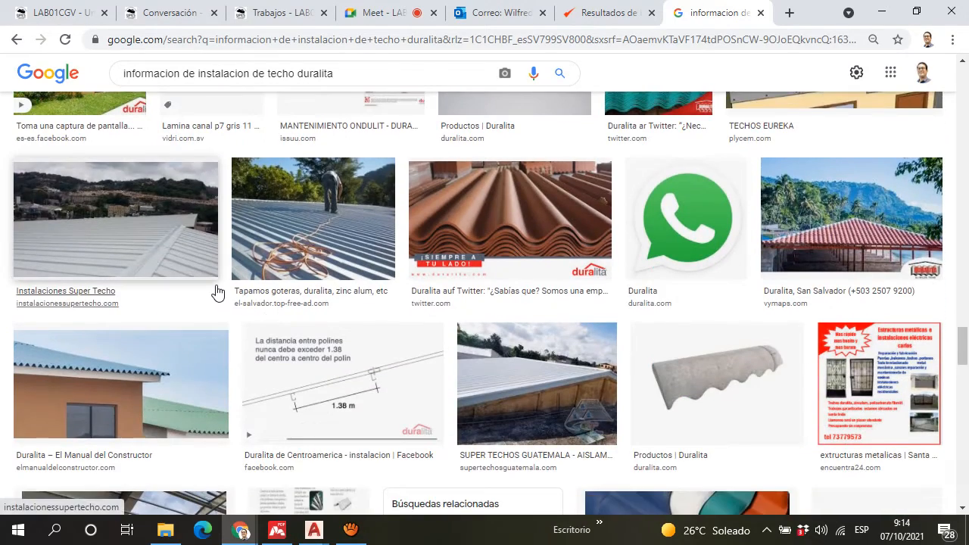
scroll(216, 296, "down", 4)
scroll(217, 289, "up", 1)
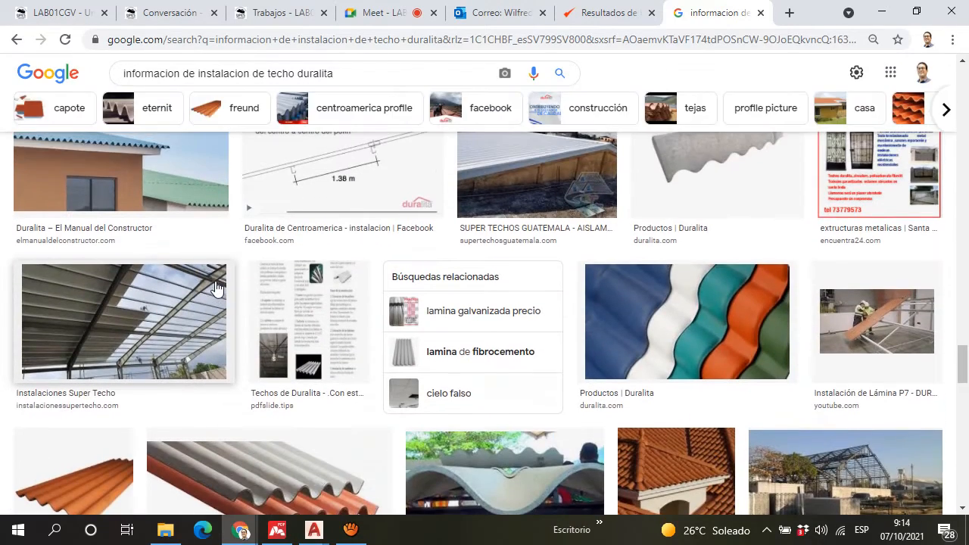
scroll(217, 288, "down", 6)
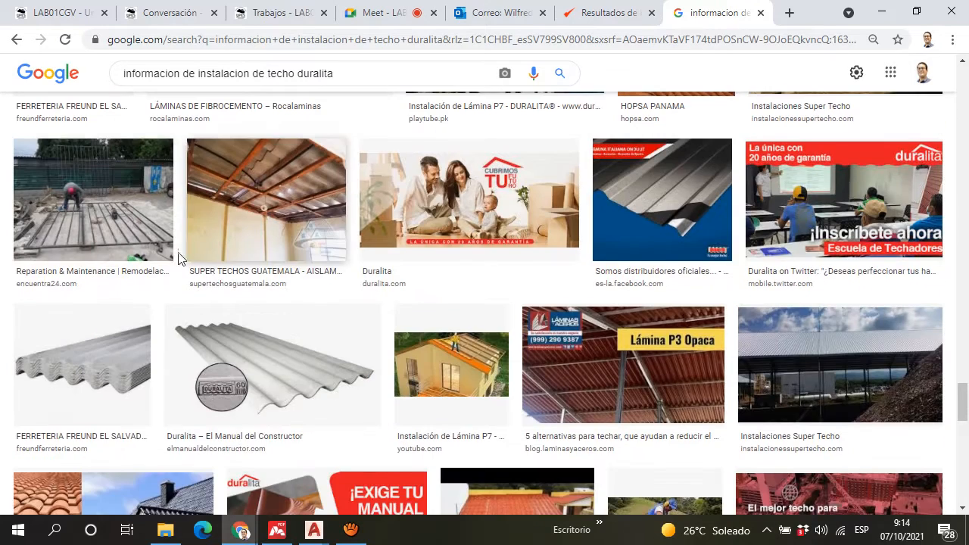
scroll(161, 100, "up", 3)
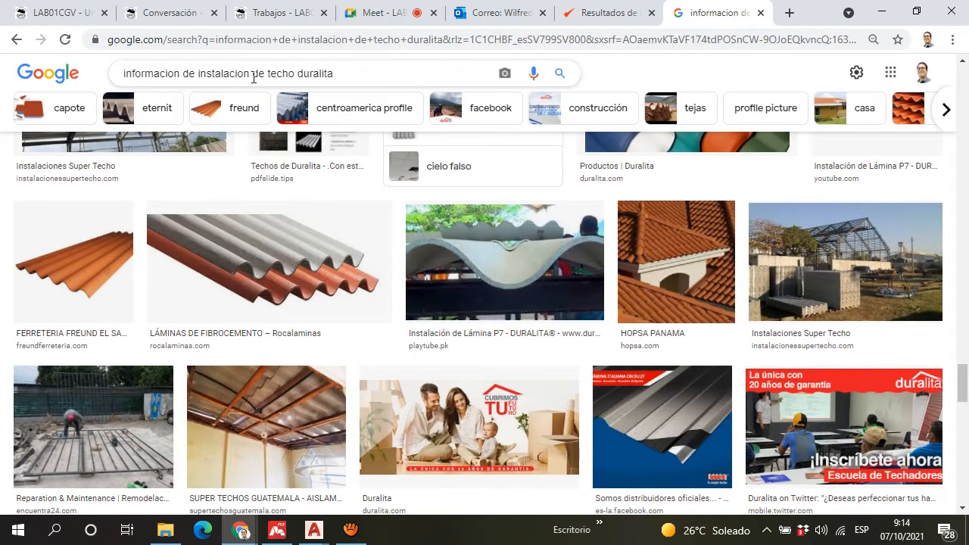
Step: Change the image search to "traslape de techo duralita" and open the Duralita de Centroamerica "depunte" overlap diagram
left_click_drag(137, 78, 4, 79)
type("t")
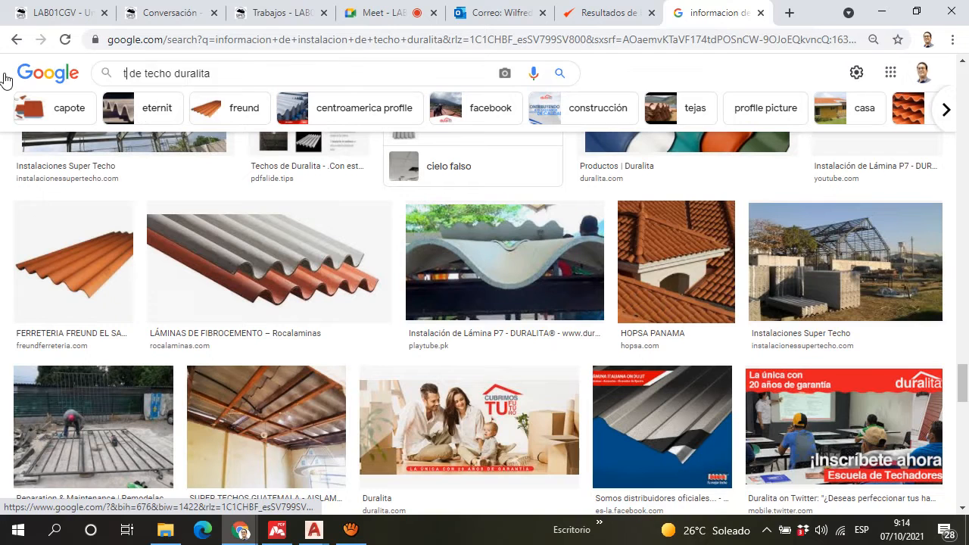
type("raslape")
key("Return")
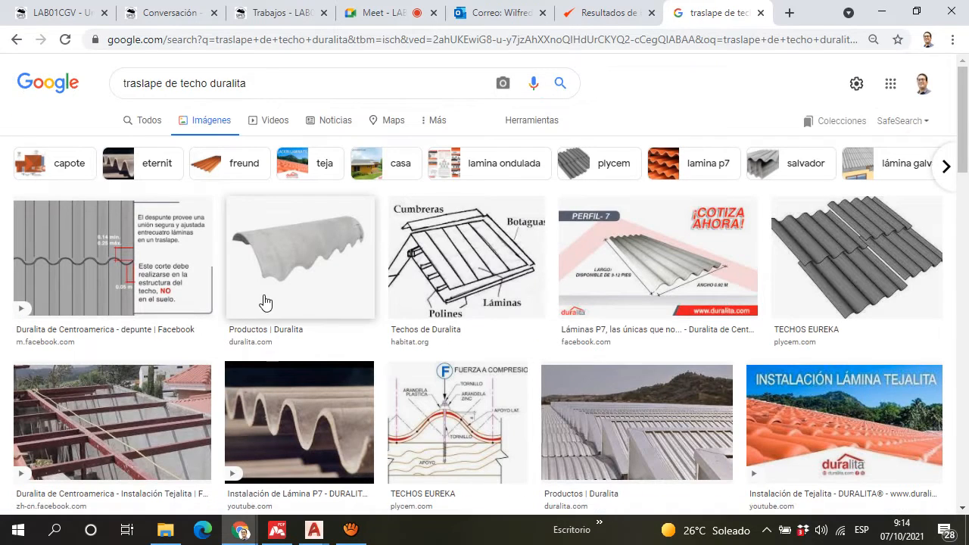
left_click(140, 264)
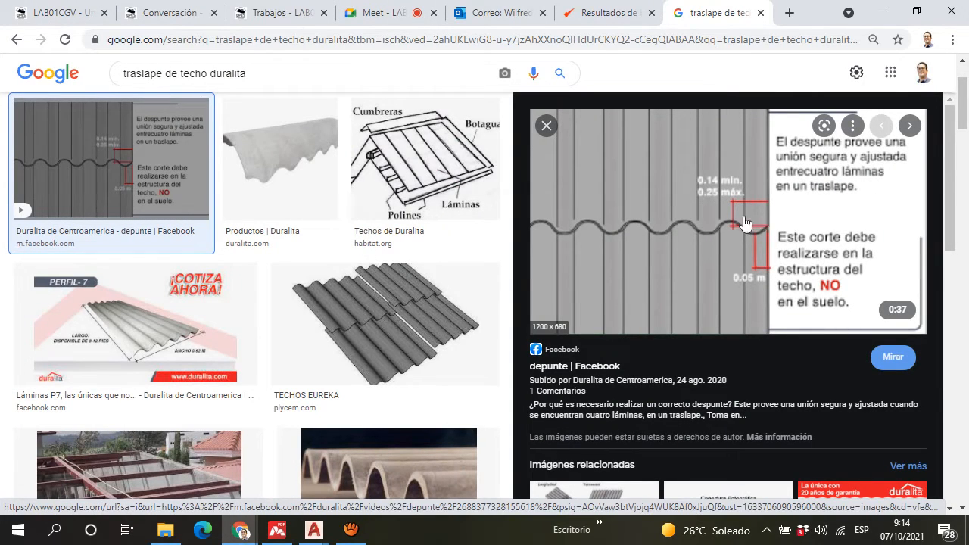
Step: Look through the Duralita image results beside the "depunte" overlap diagram and close its preview
scroll(314, 182, "down", 8)
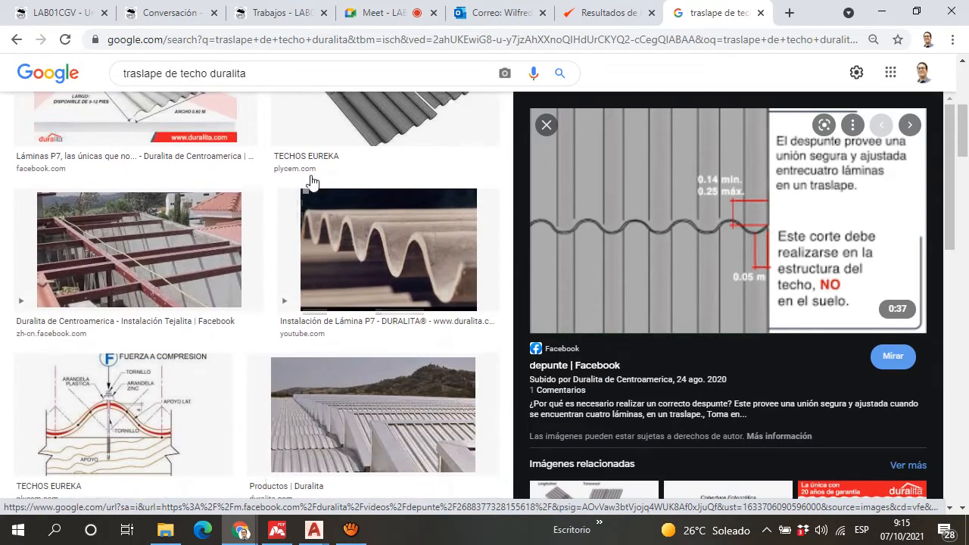
scroll(229, 232, "down", 3)
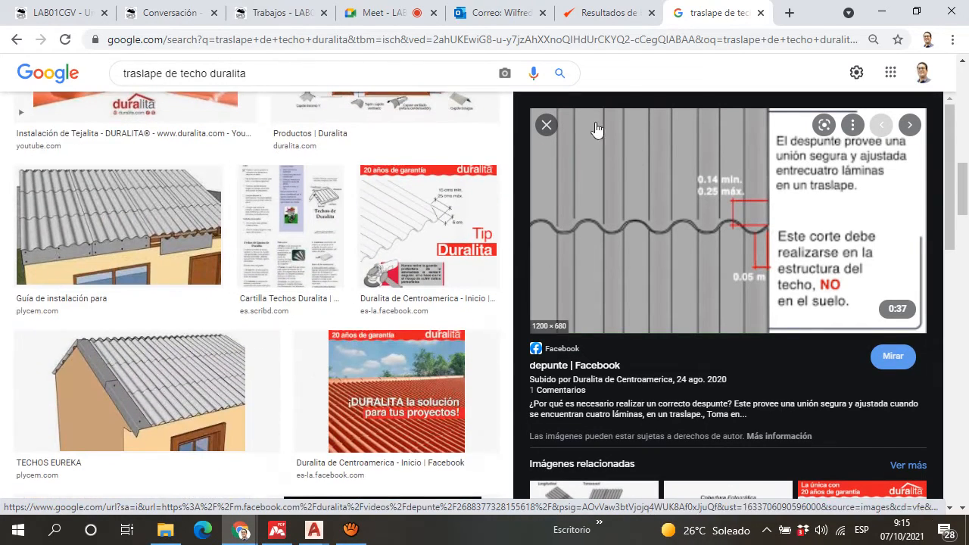
left_click(546, 125)
scroll(506, 243, "down", 1)
scroll(505, 241, "up", 9)
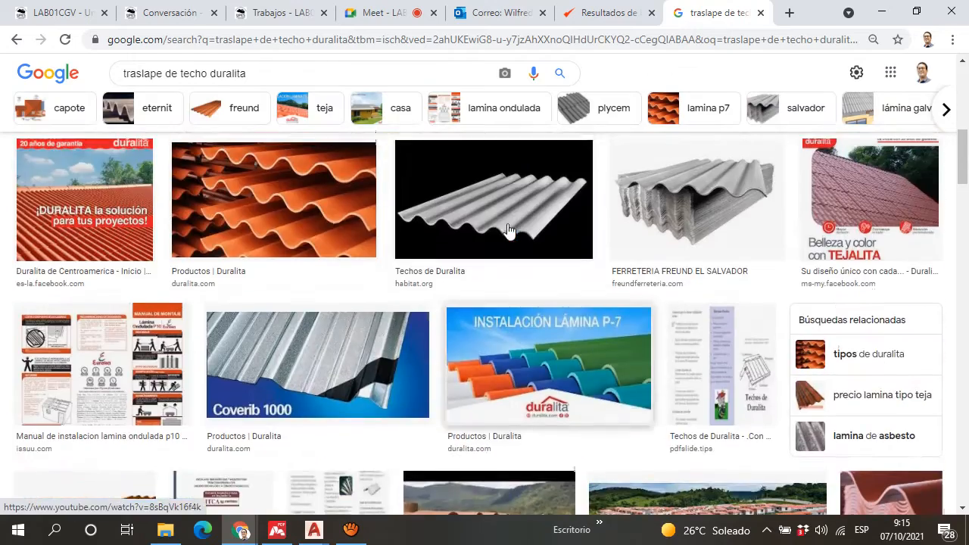
scroll(591, 203, "up", 3)
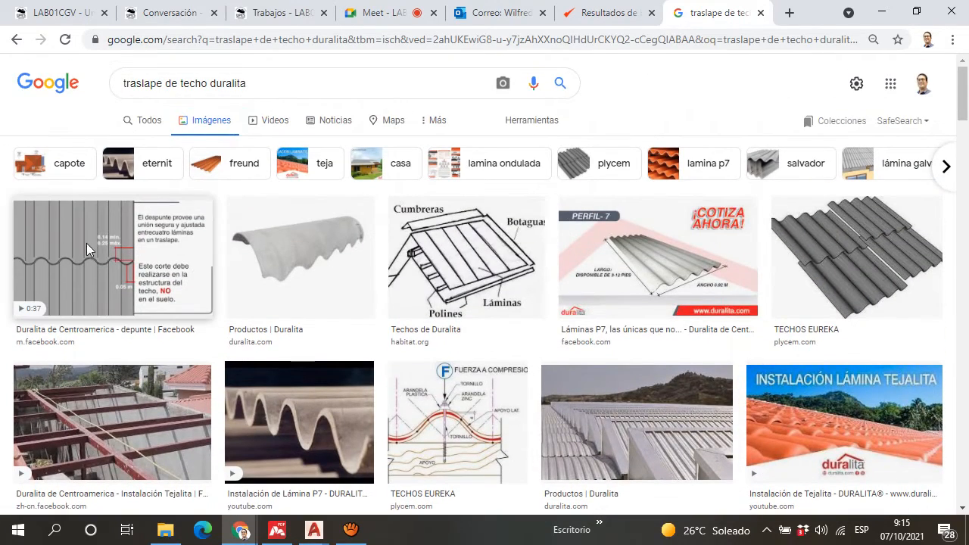
Step: Scan the full list of "traslape de techo duralita" images for further overlap and installation diagrams, and return to the first results
scroll(640, 341, "down", 12)
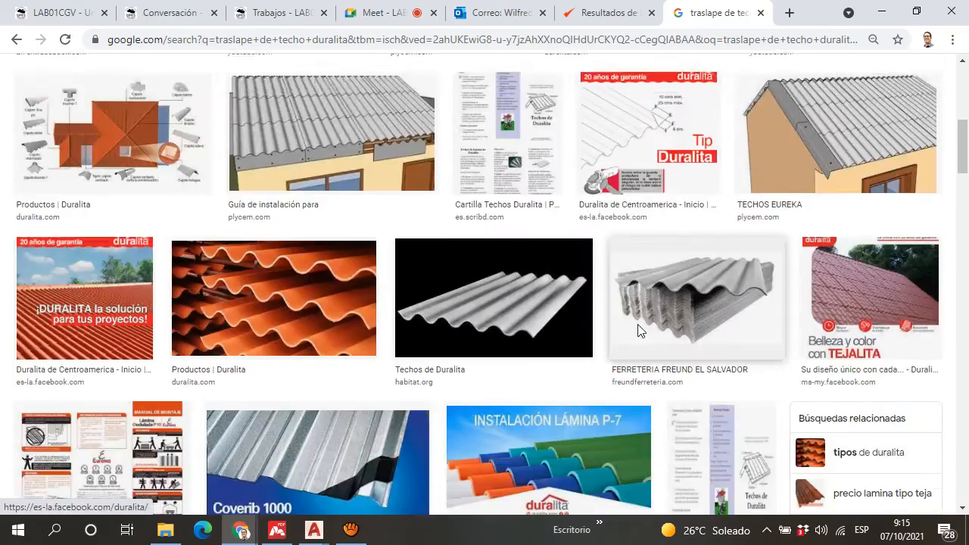
scroll(640, 313, "down", 15)
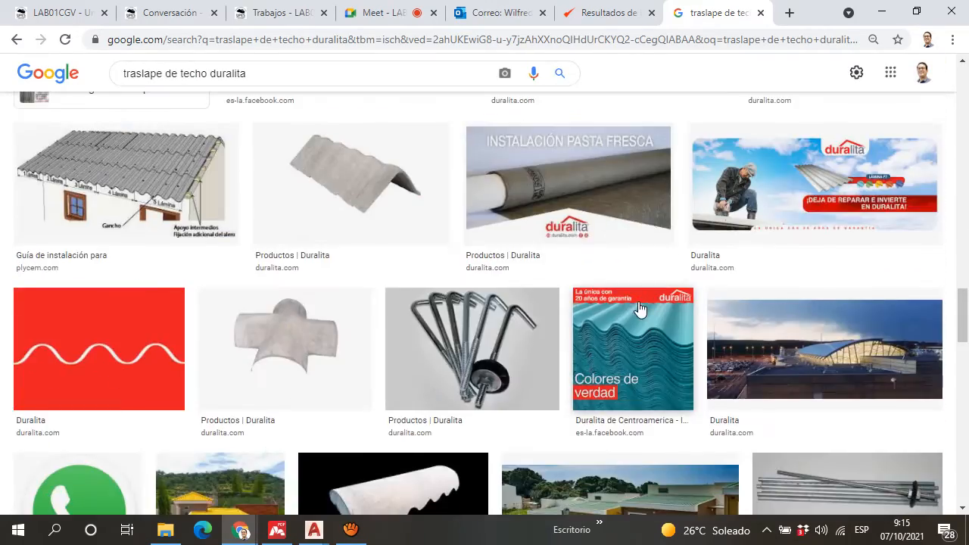
scroll(640, 307, "down", 5)
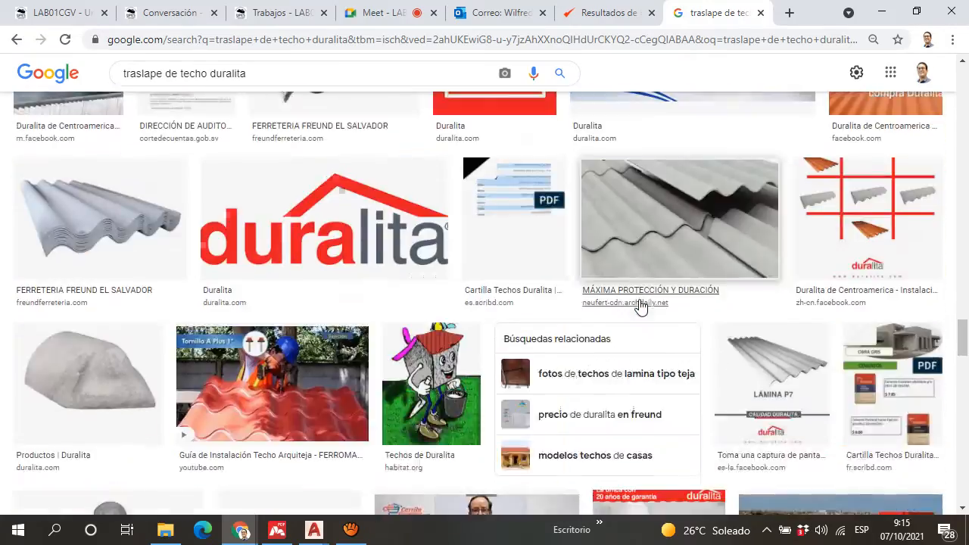
scroll(640, 302, "down", 12)
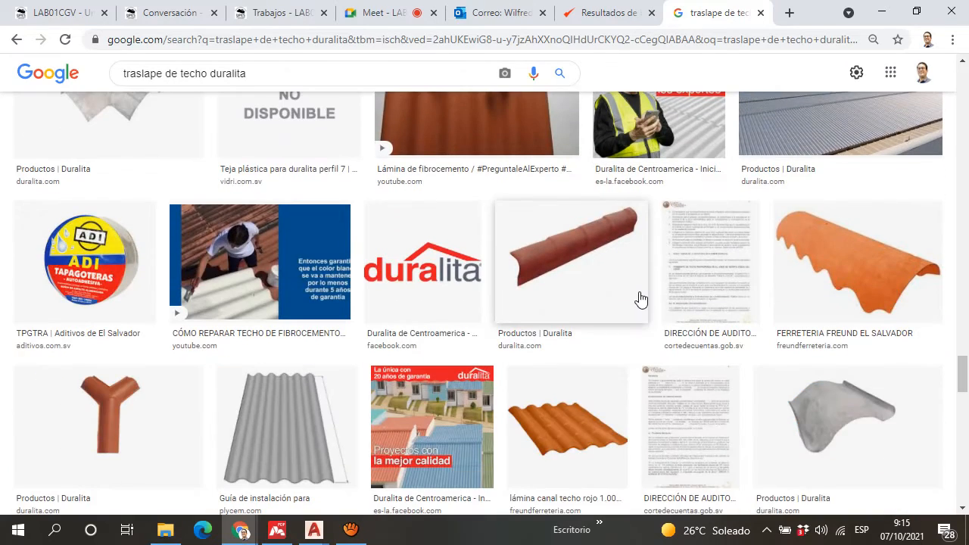
scroll(640, 299, "down", 1)
scroll(642, 293, "down", 4)
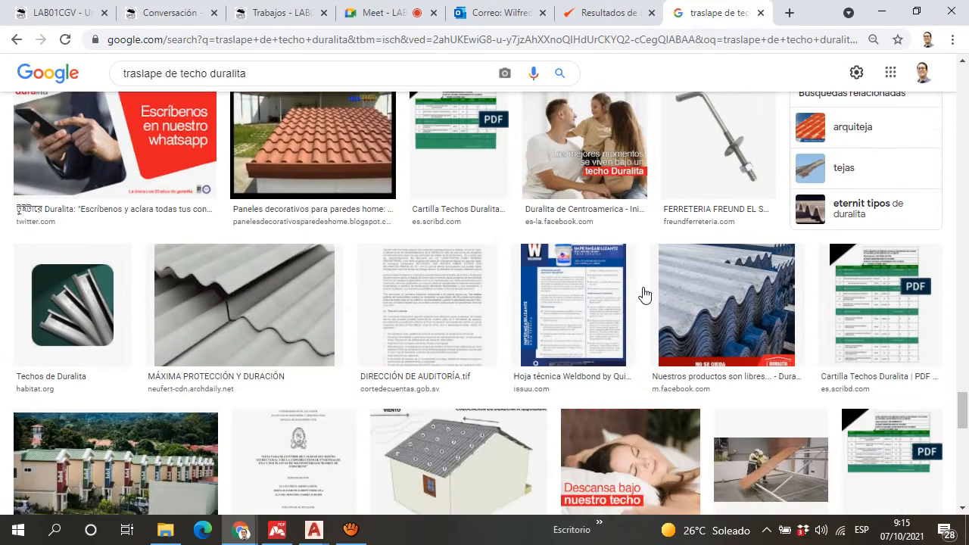
scroll(650, 294, "down", 4)
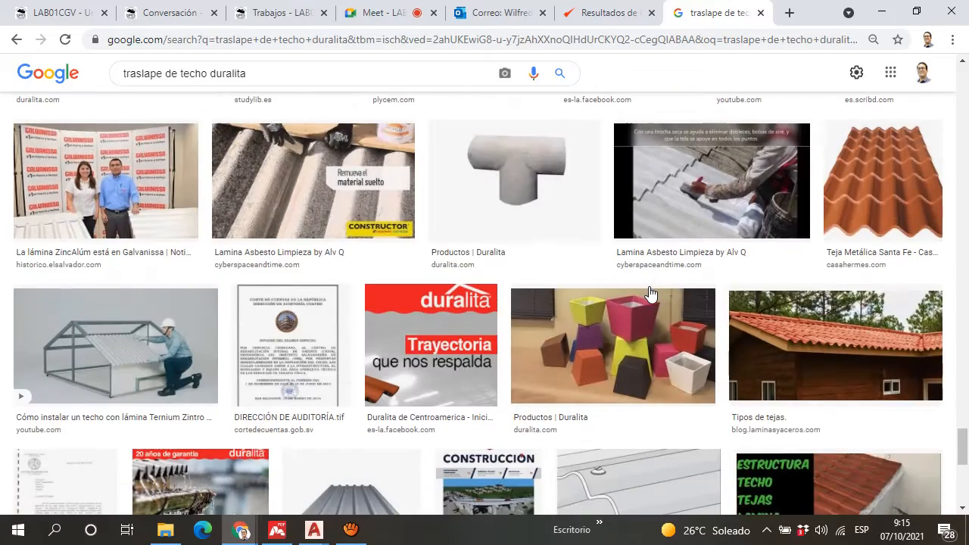
scroll(651, 292, "down", 4)
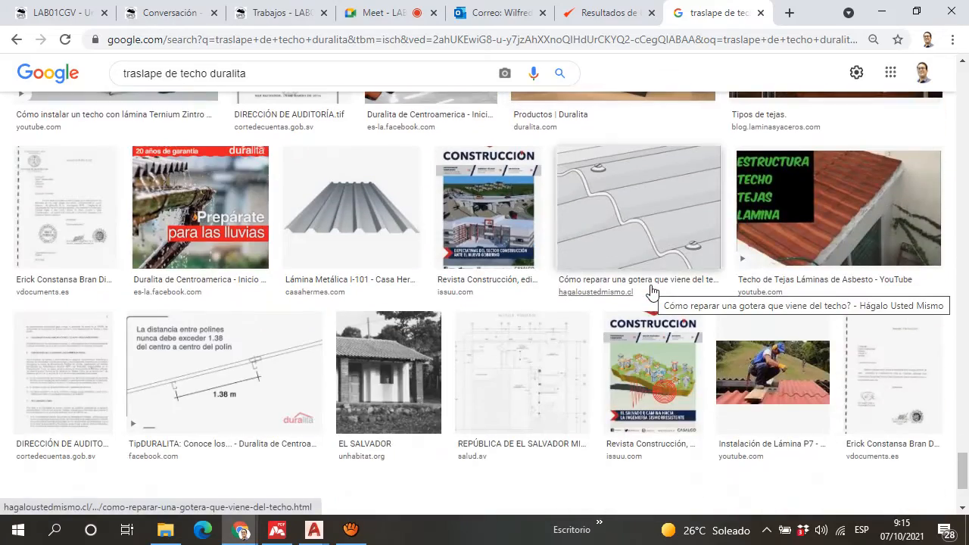
scroll(651, 292, "down", 3)
scroll(654, 290, "up", 12)
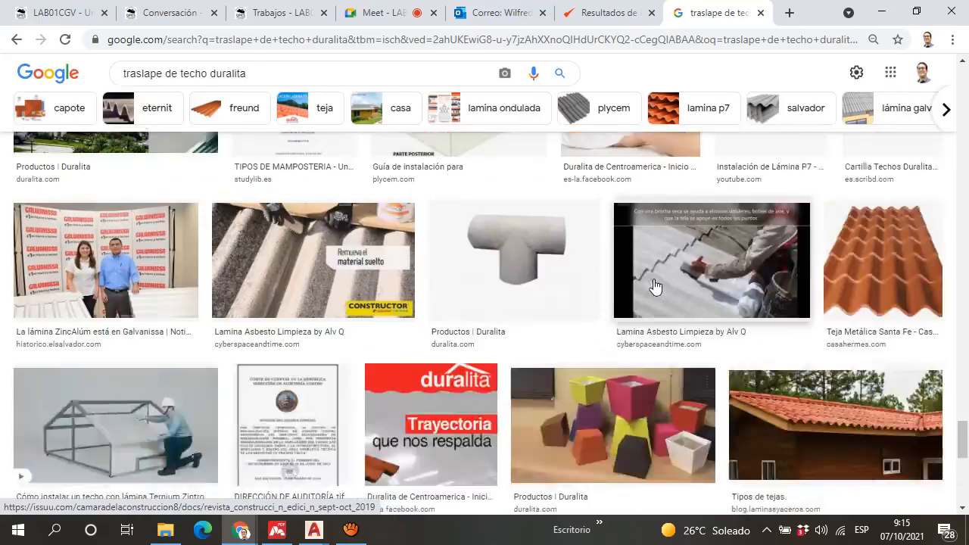
scroll(652, 282, "up", 15)
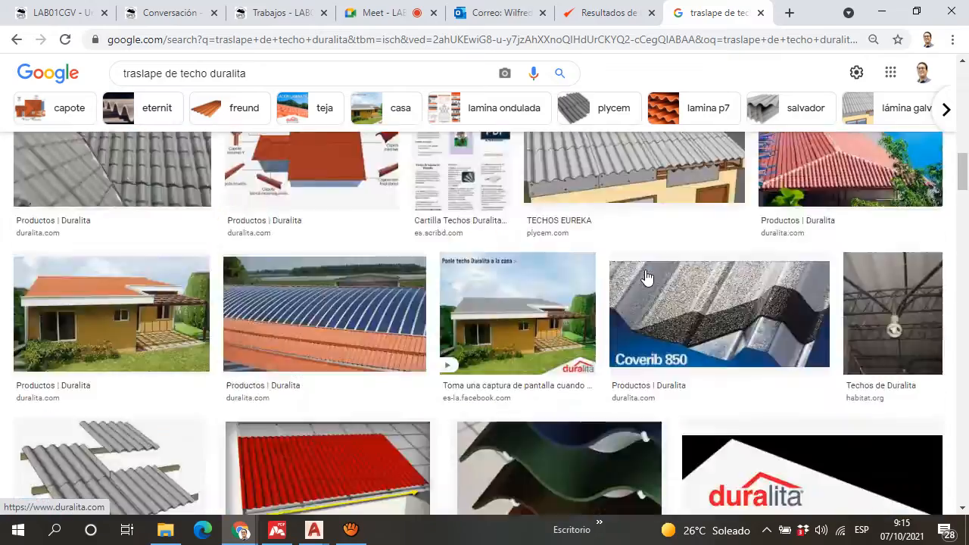
scroll(646, 277, "up", 4)
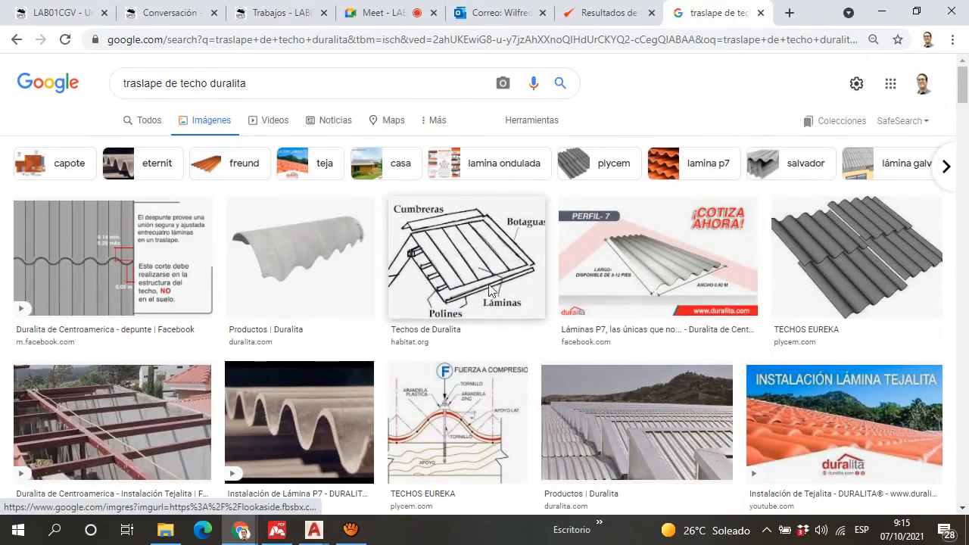
Step: Close the image search, minimize the aTube Catcher window and switch to the Planos estructurales.dwg drawing in AutoCAD
left_click(761, 14)
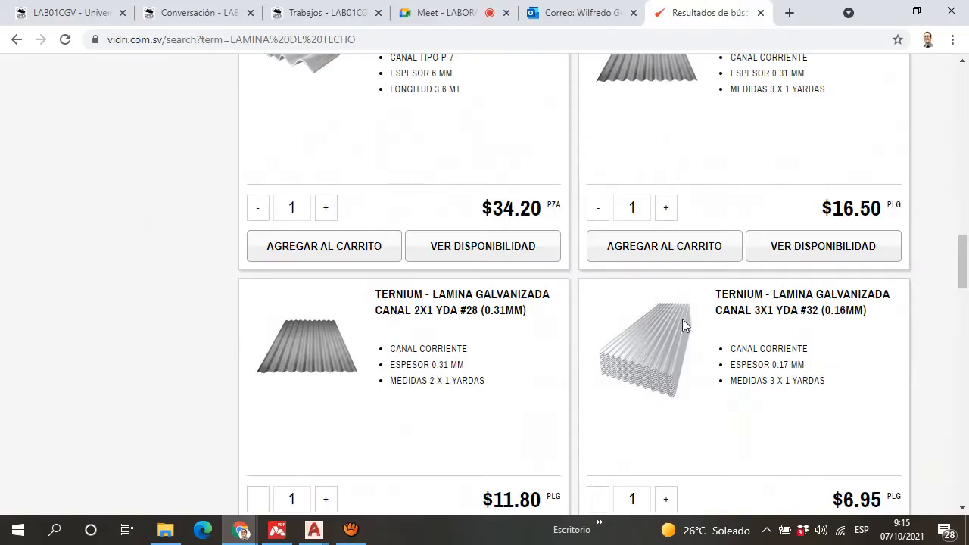
left_click(315, 532)
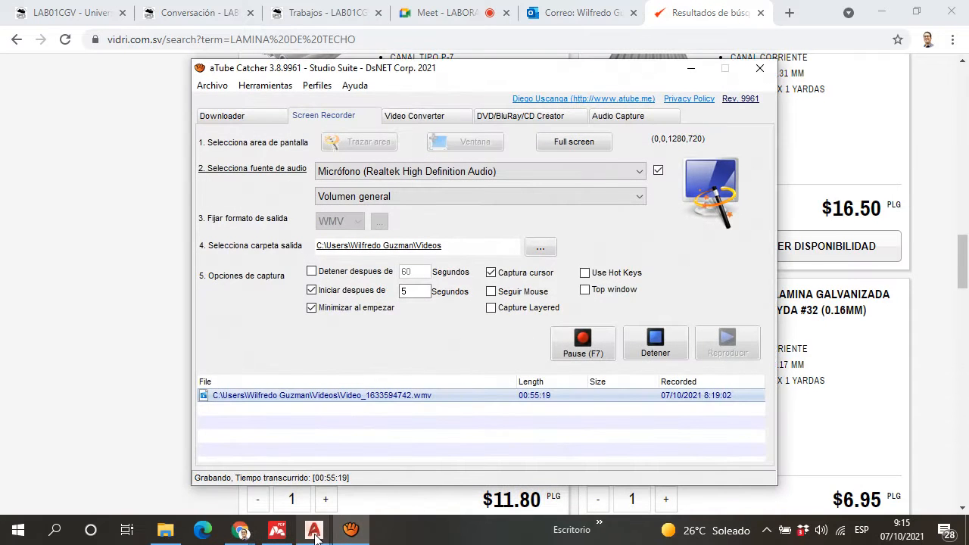
left_click(691, 68)
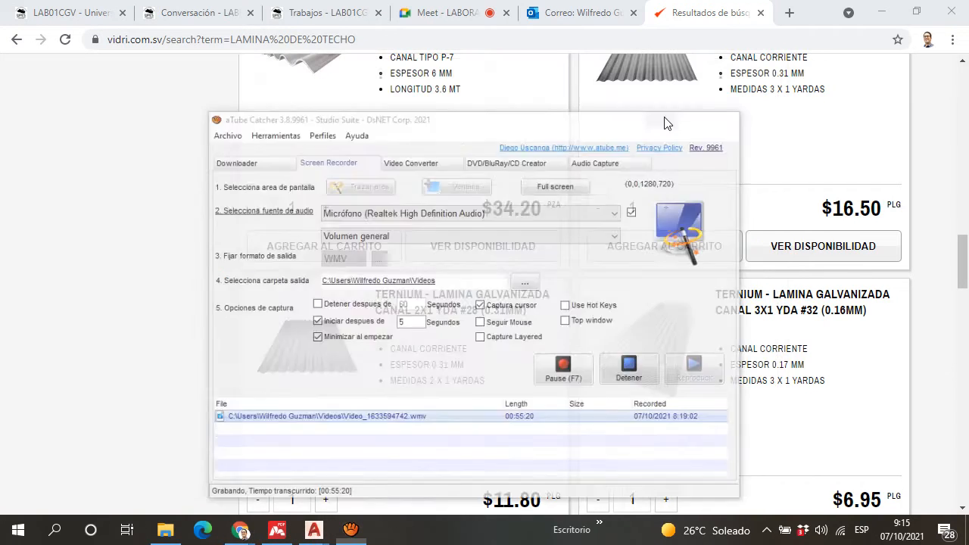
mouse_move(311, 533)
left_click(227, 462)
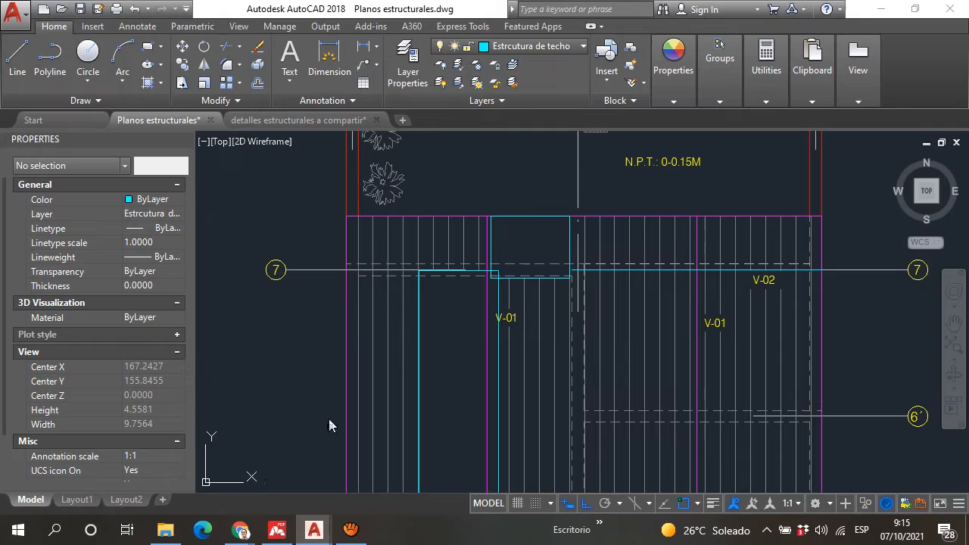
Step: Examine the outlined roofing sheets between axes 6 and 7 on the roof plan and how they overlap their neighbours at both axes
scroll(513, 265, "up", 6)
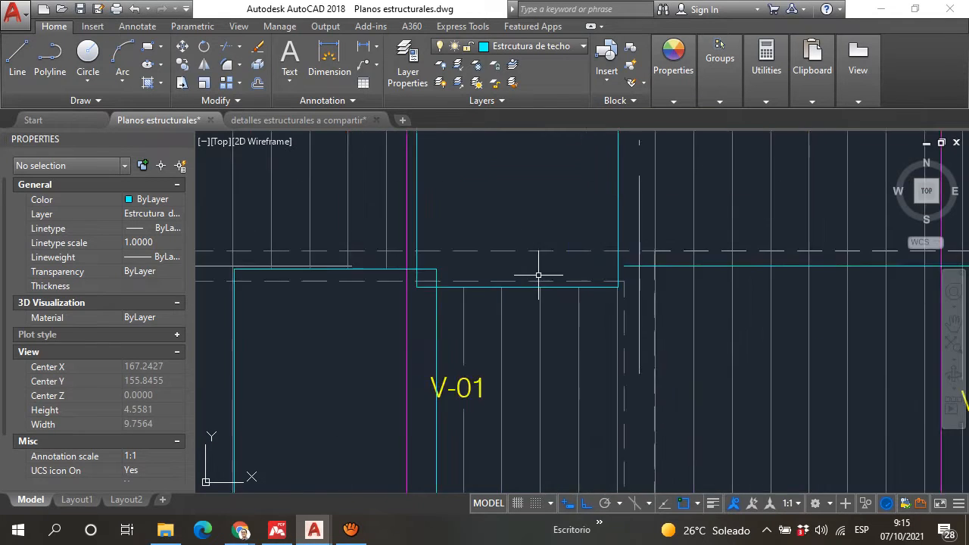
scroll(462, 331, "down", 2)
scroll(601, 242, "down", 6)
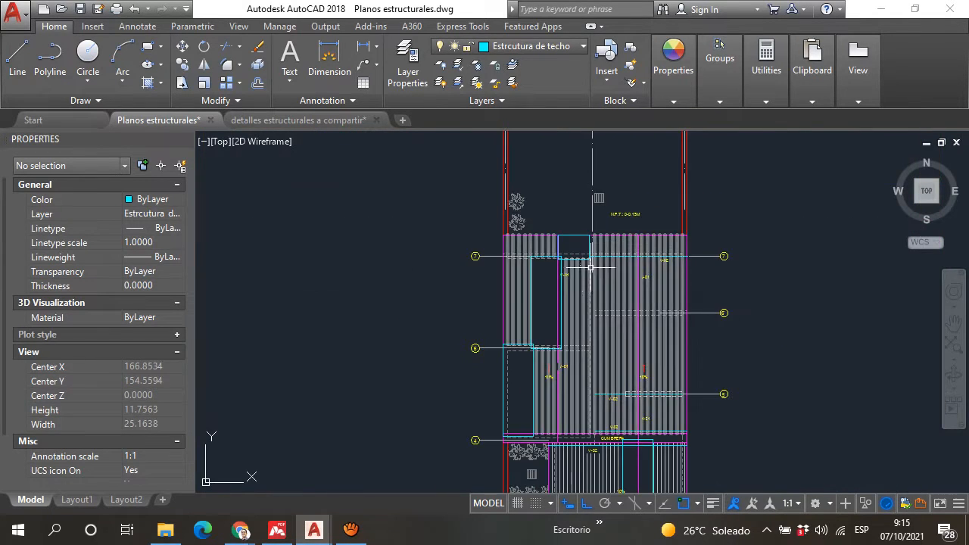
scroll(621, 340, "up", 6)
scroll(586, 296, "down", 6)
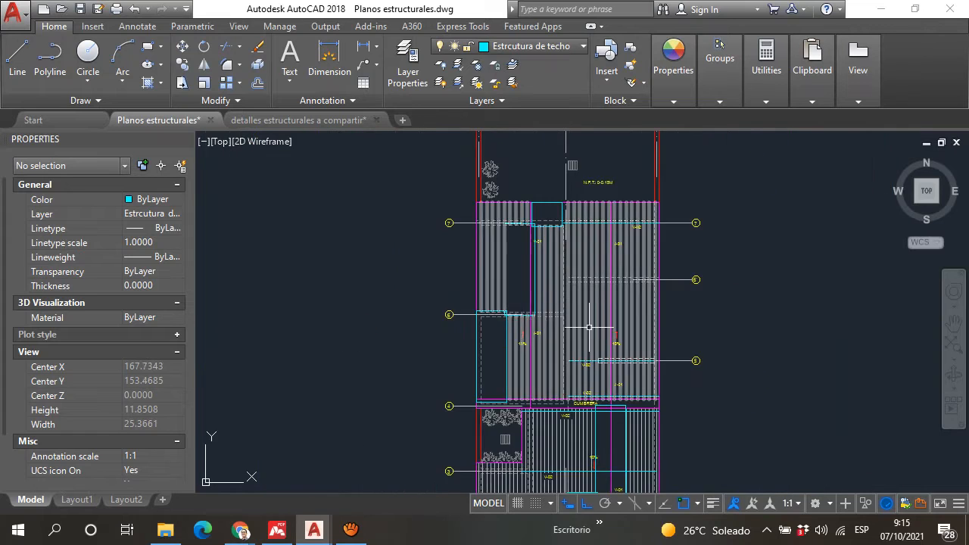
scroll(361, 349, "up", 5)
scroll(383, 336, "down", 5)
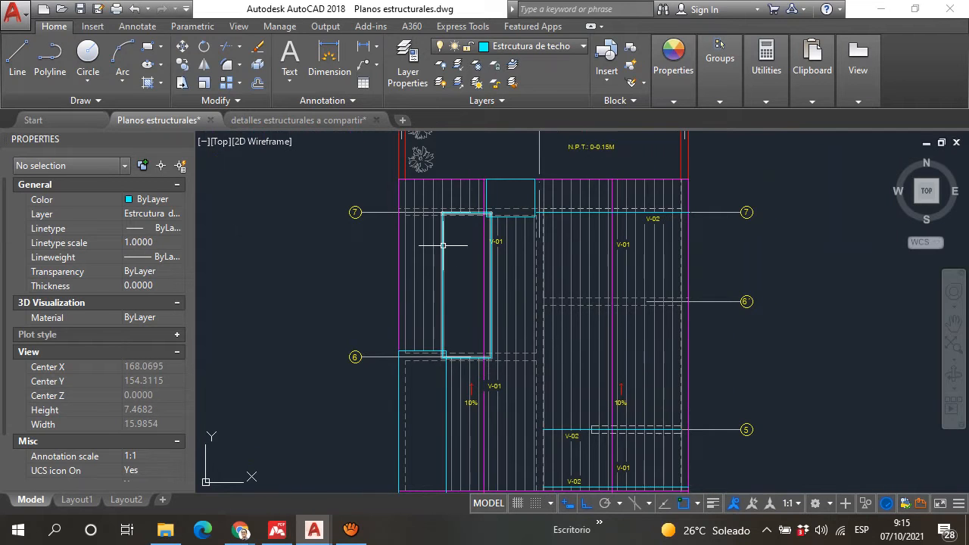
scroll(443, 245, "up", 4)
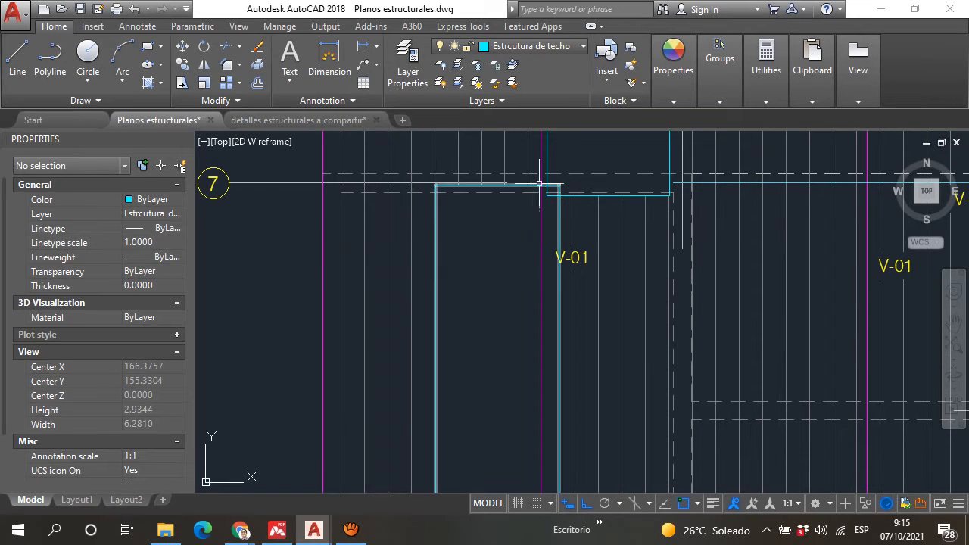
scroll(541, 185, "down", 2)
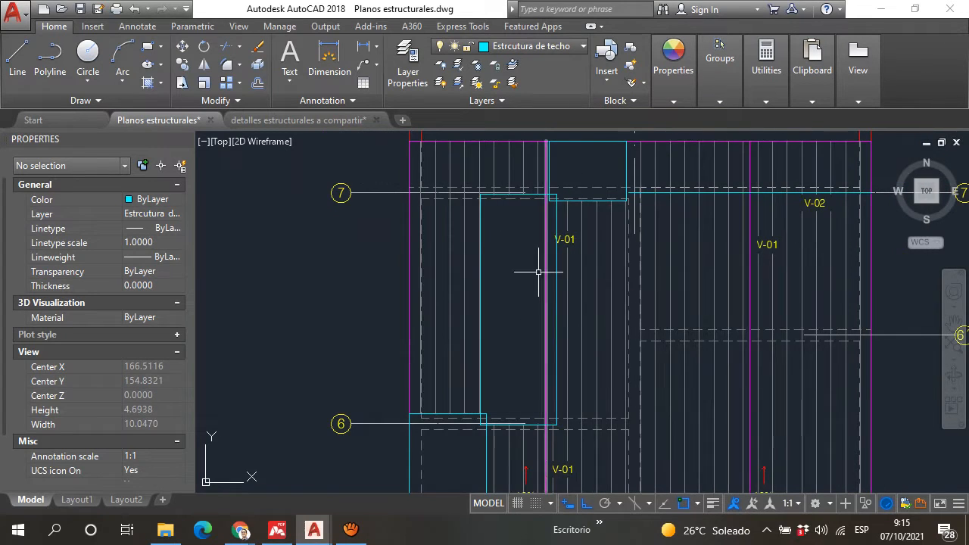
scroll(560, 156, "up", 2)
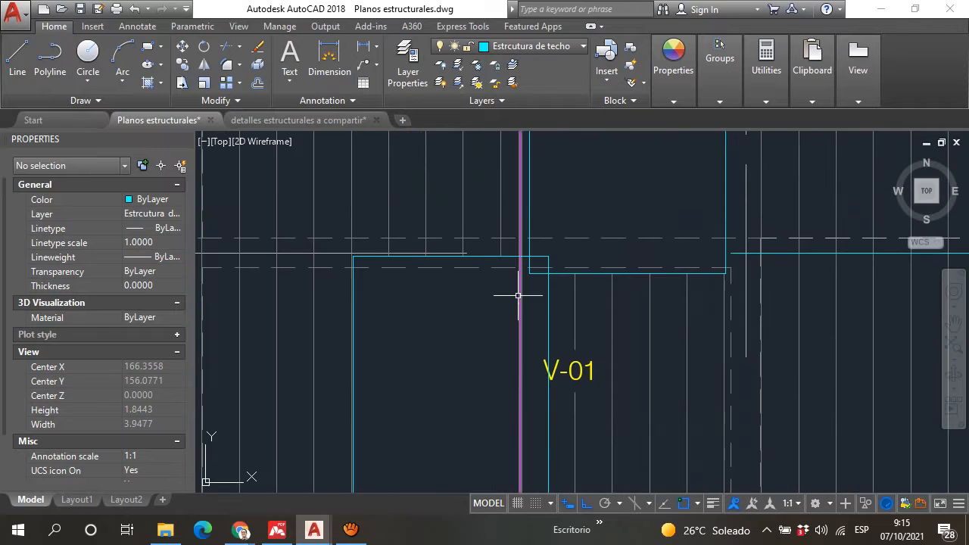
scroll(518, 277, "down", 3)
middle_click_drag(506, 388, 447, 285)
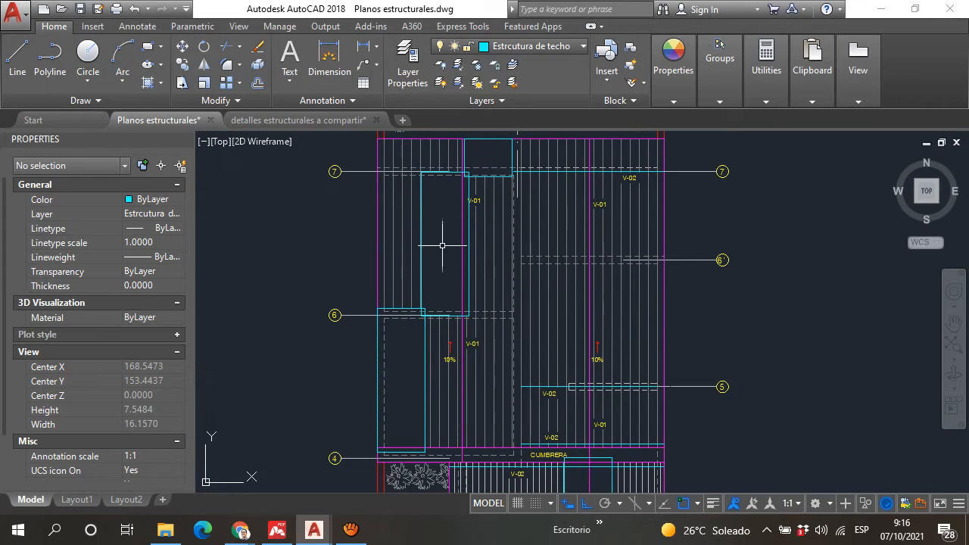
scroll(479, 145, "up", 2)
scroll(440, 255, "down", 2)
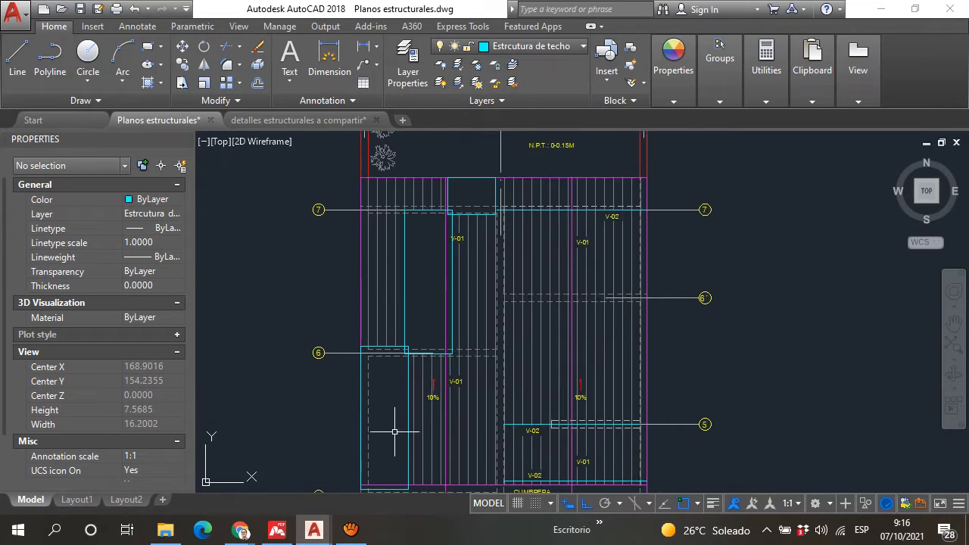
Step: Examine the staggered roofing sheets and their overlaps on the roof section between the ridge at axis 4 and axis 1
scroll(394, 432, "up", 1)
scroll(439, 394, "down", 5)
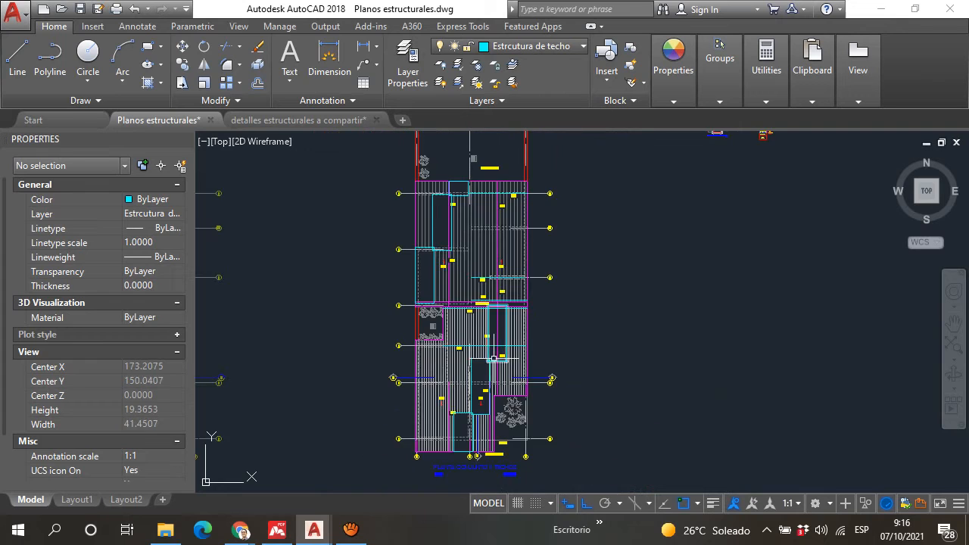
scroll(493, 358, "up", 4)
scroll(483, 382, "down", 2)
middle_click_drag(479, 396, 473, 242)
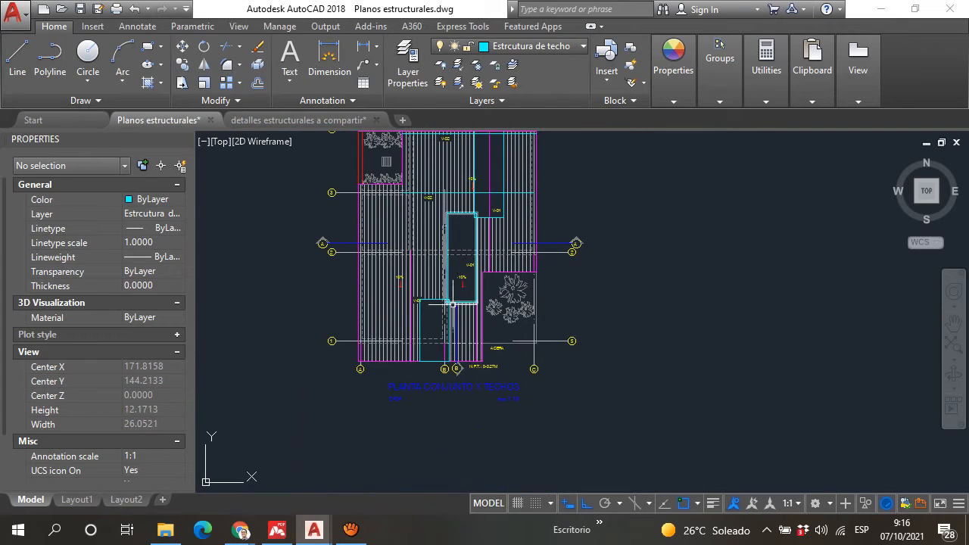
scroll(451, 257, "up", 2)
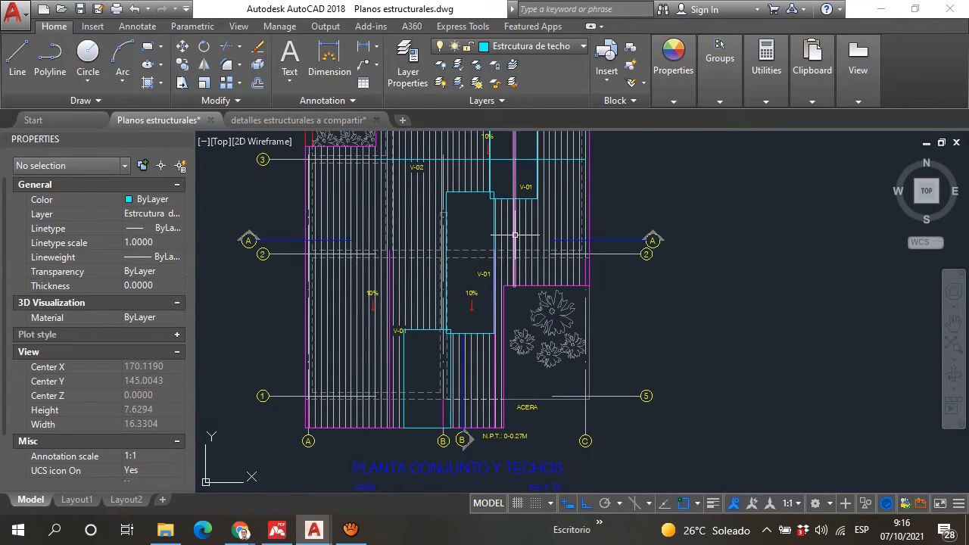
scroll(522, 258, "up", 3)
scroll(533, 276, "down", 5)
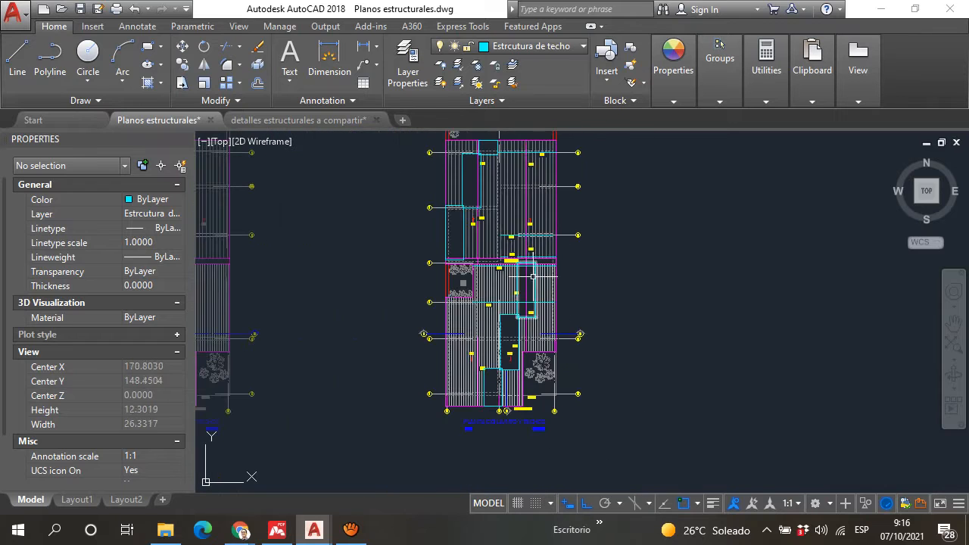
scroll(533, 276, "up", 3)
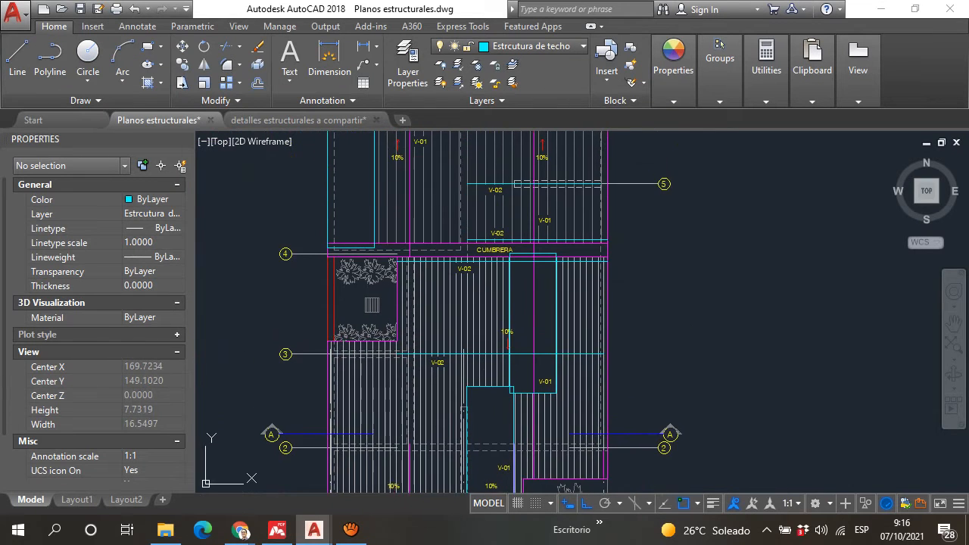
Step: Inspect the V-01 and V-02 beams and the 10% slope arrows on the roof section between axes 4 and 7
scroll(541, 280, "up", 2)
scroll(432, 210, "up", 2)
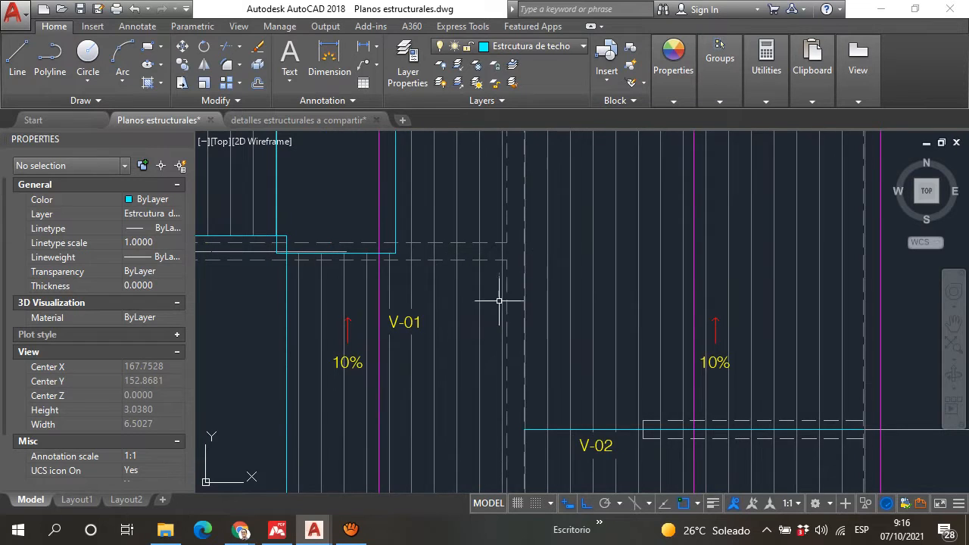
scroll(499, 301, "down", 4)
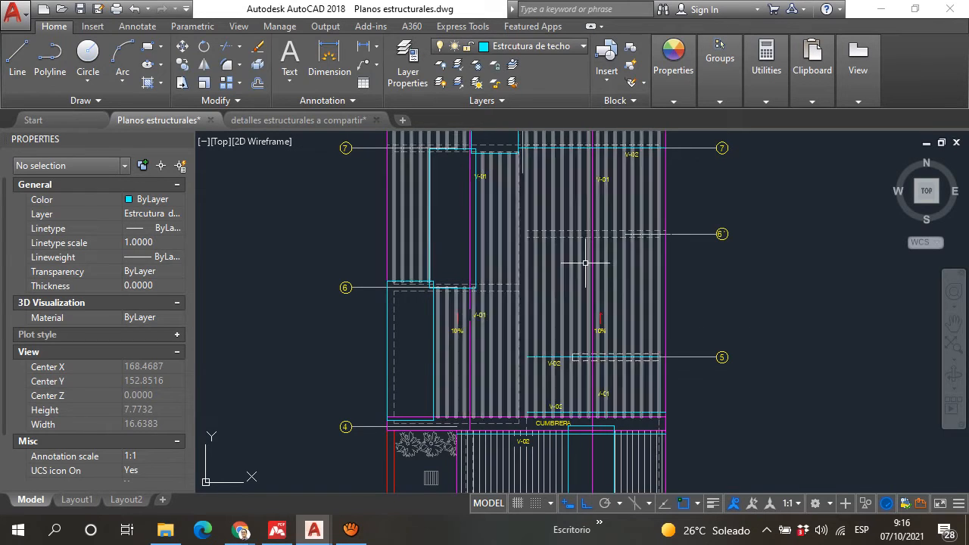
scroll(587, 250, "down", 4)
scroll(574, 271, "up", 6)
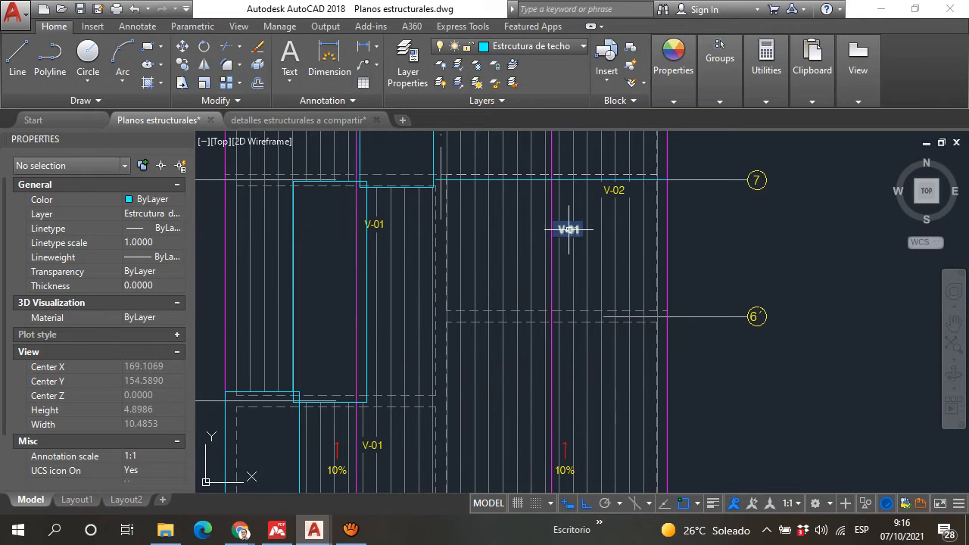
Step: Examine the V-01 and V-02 beam labels and the beam lines they mark beside axis 7 on the roof plan
scroll(571, 227, "up", 6)
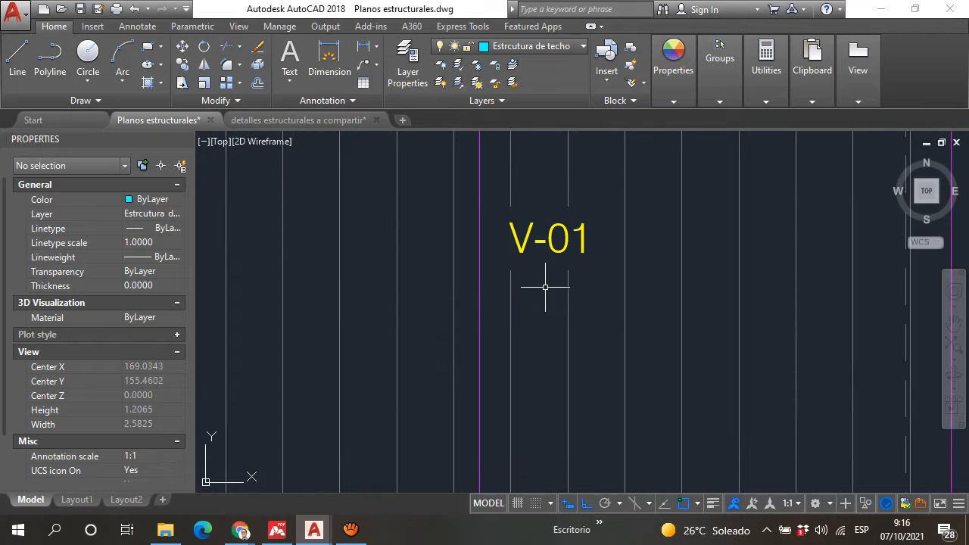
scroll(550, 262, "down", 6)
scroll(547, 193, "up", 3)
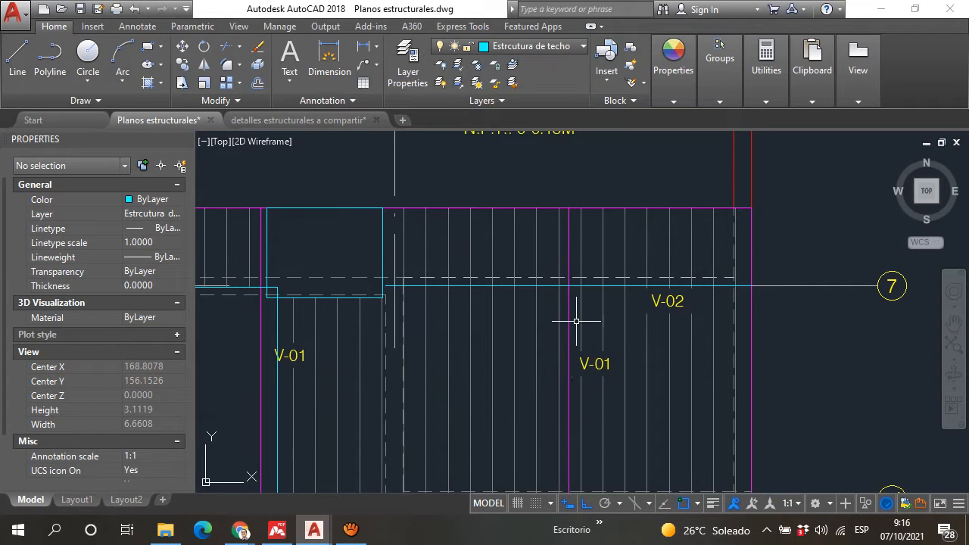
scroll(576, 309, "down", 8)
scroll(560, 312, "up", 4)
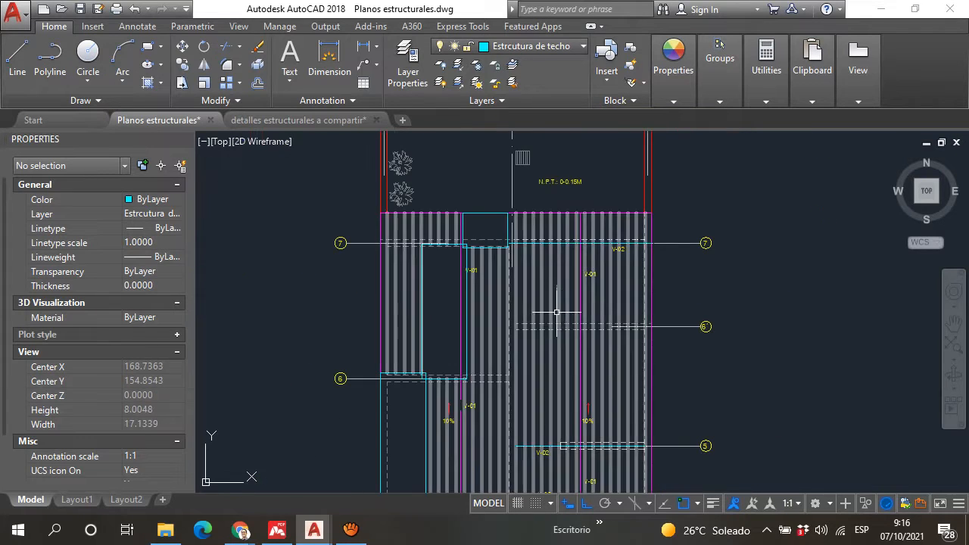
scroll(591, 251, "up", 4)
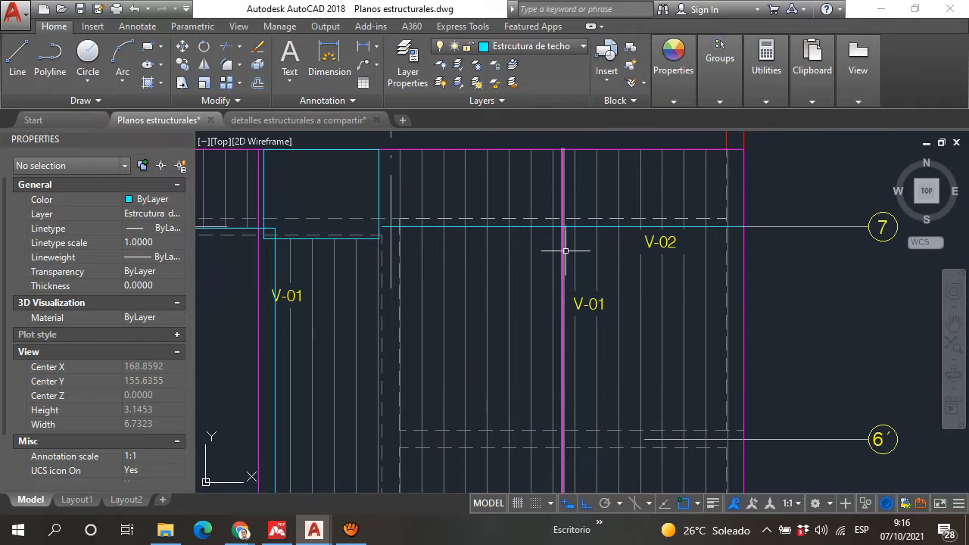
scroll(669, 233, "up", 2)
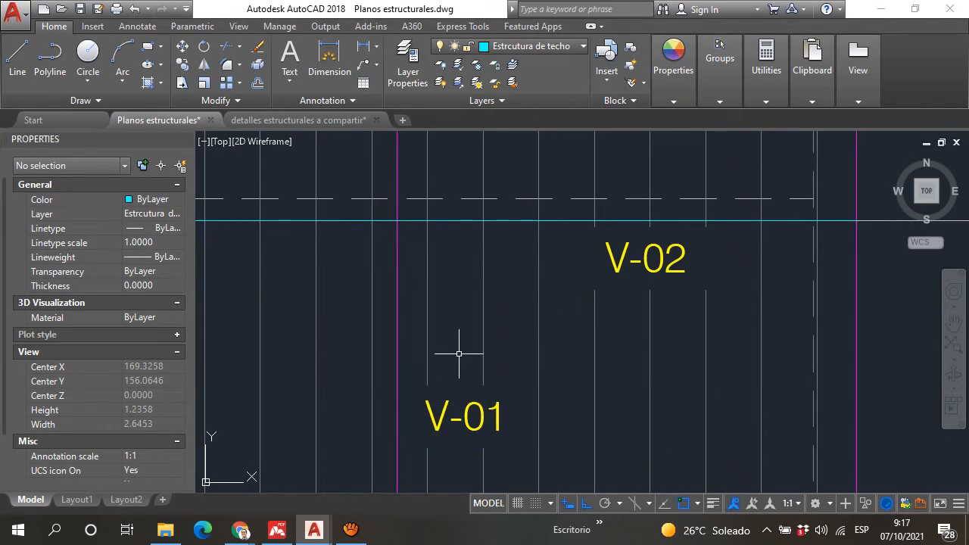
Step: Check the V-02 and V-01 beam section details and their material notes against the roof plan labels
scroll(459, 350, "down", 10)
scroll(628, 264, "down", 5)
scroll(660, 210, "up", 6)
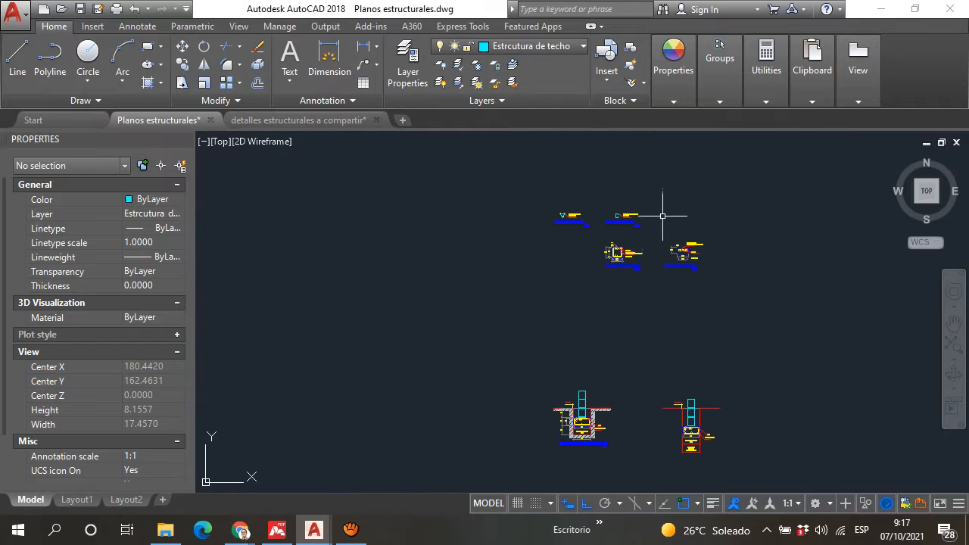
scroll(583, 219, "up", 8)
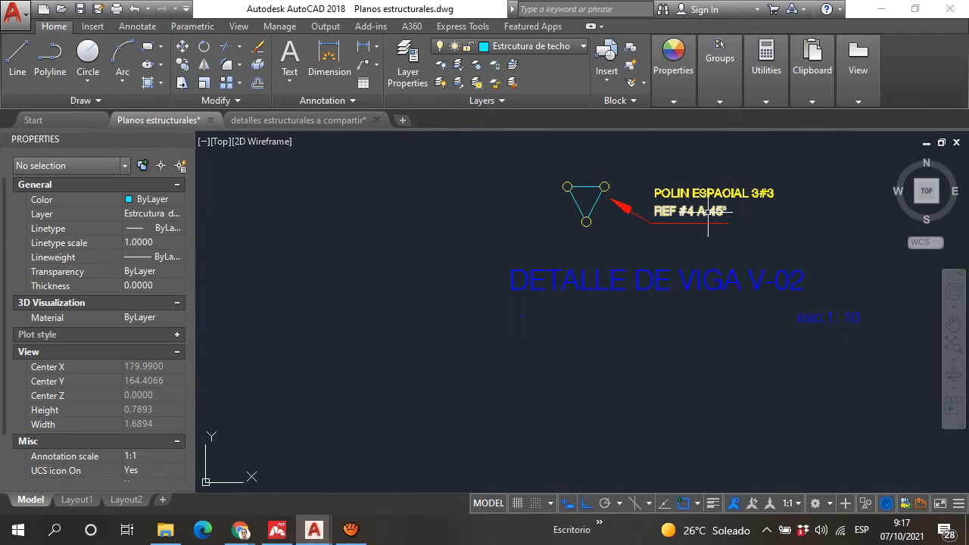
scroll(621, 266, "down", 3)
scroll(758, 262, "up", 4)
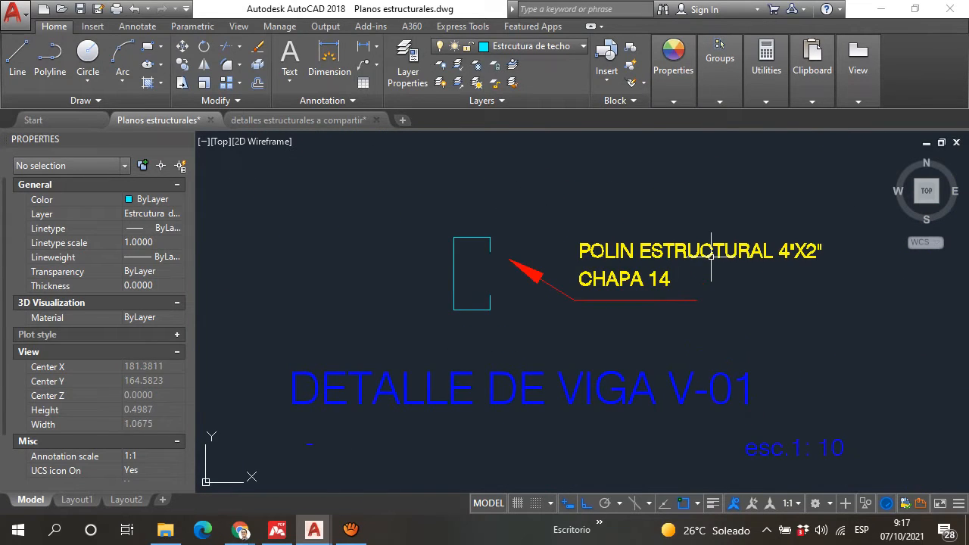
Step: Examine the V-02 beam line along axis 7 of the roof plan and where it meets the neighbouring roofing sheet and wall
scroll(762, 243, "down", 10)
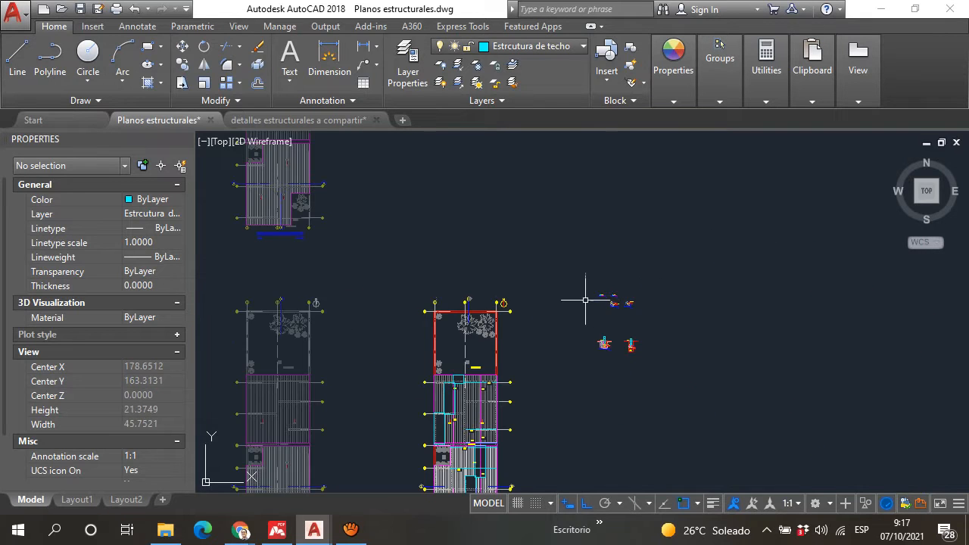
scroll(513, 316, "up", 8)
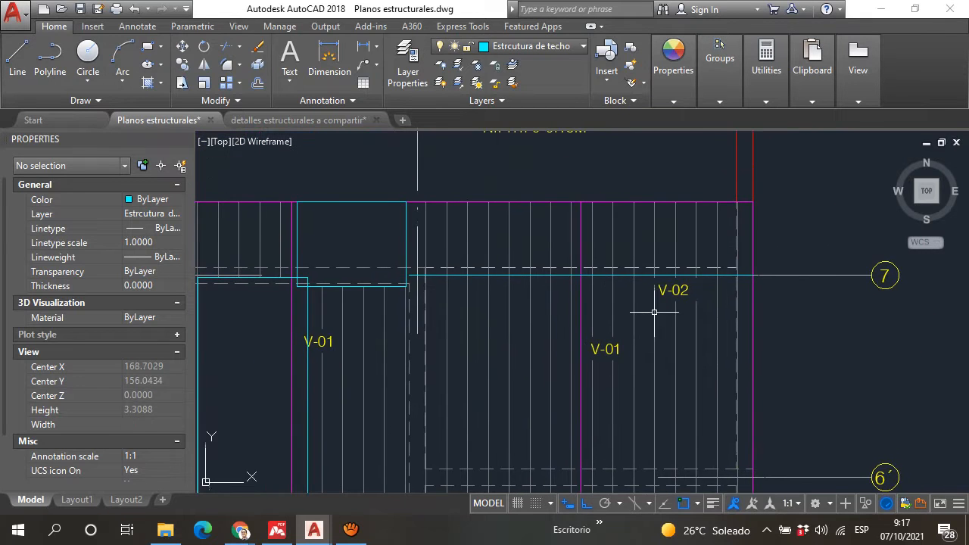
middle_click_drag(452, 312, 511, 302)
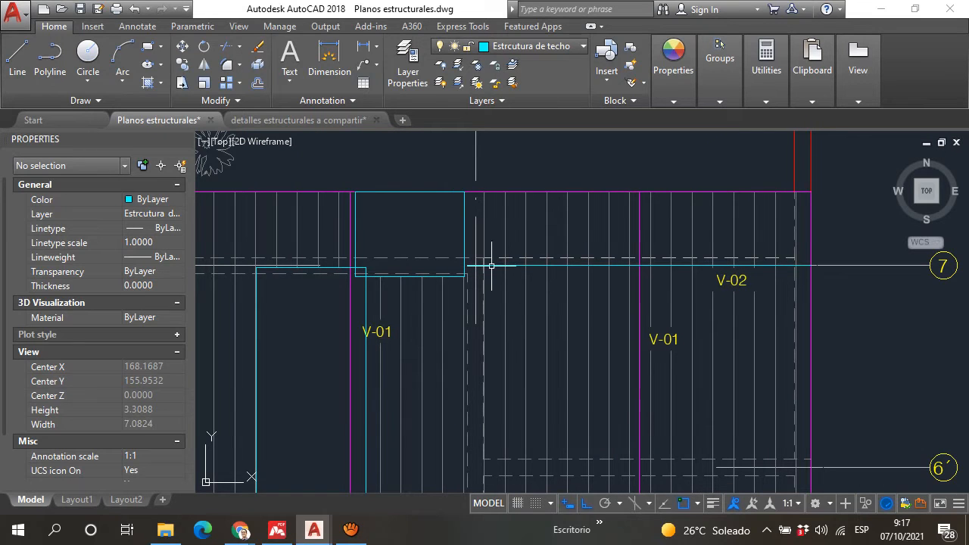
scroll(492, 266, "down", 3)
scroll(517, 261, "up", 5)
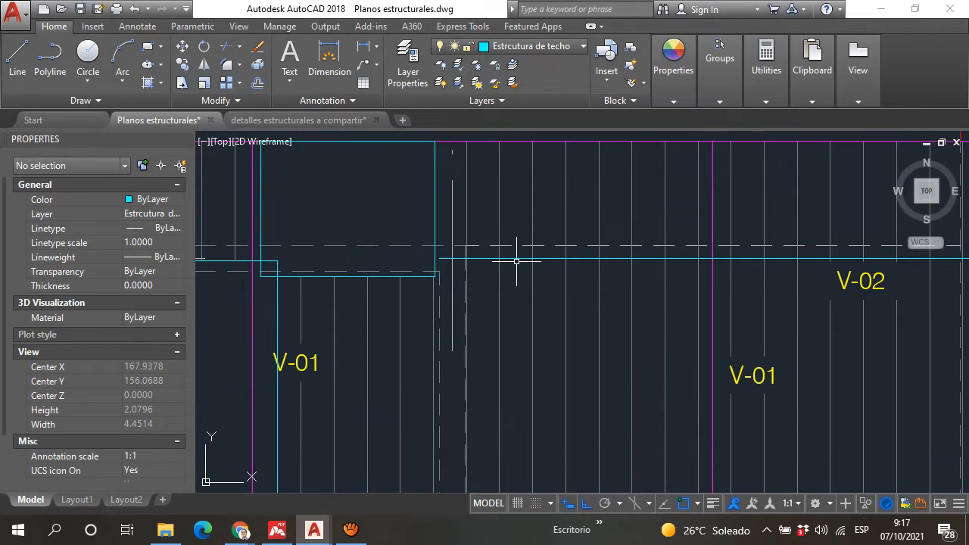
scroll(516, 262, "down", 2)
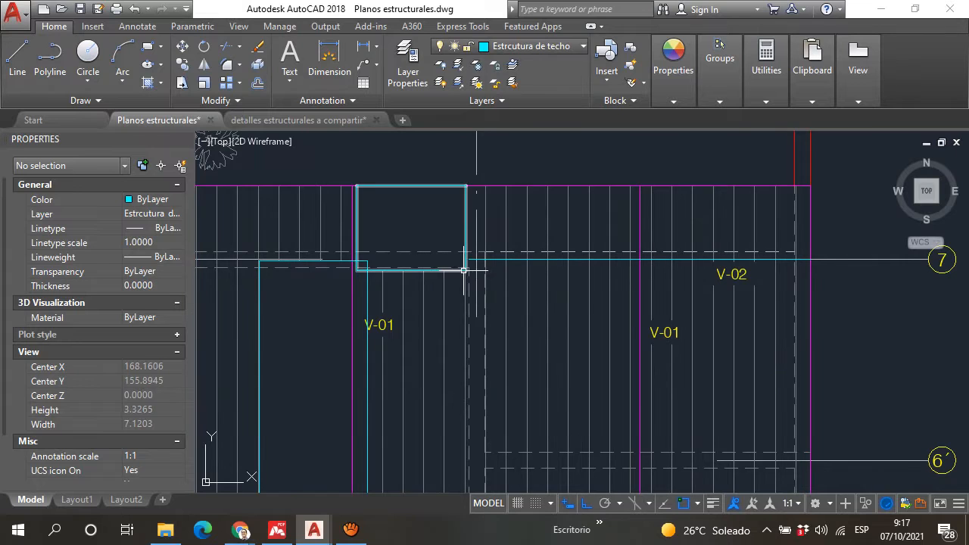
Step: Trace the dashed wall outlines beneath the roofing from axis 6´ down to axis 4
scroll(465, 271, "down", 4)
scroll(465, 301, "up", 2)
scroll(503, 266, "up", 2)
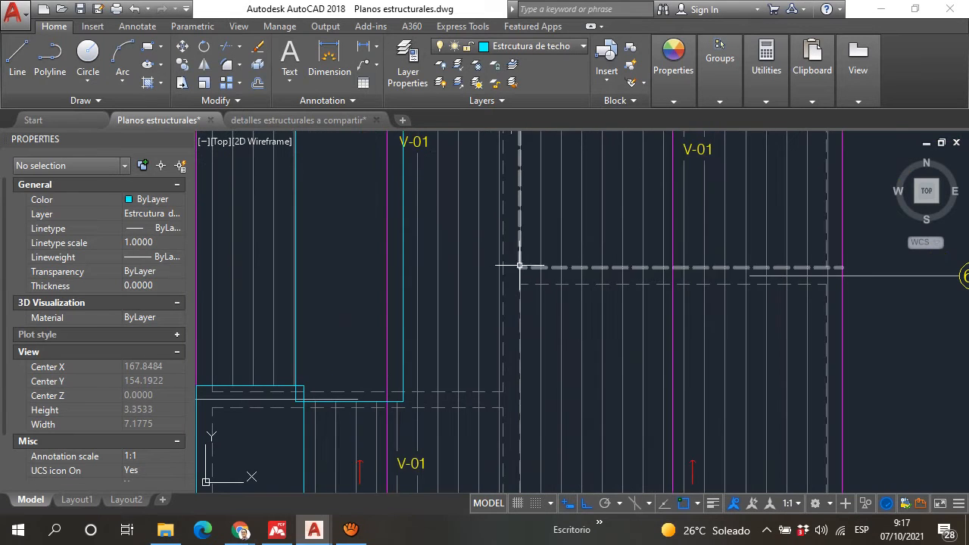
scroll(520, 265, "down", 6)
scroll(515, 342, "up", 1)
scroll(515, 342, "up", 2)
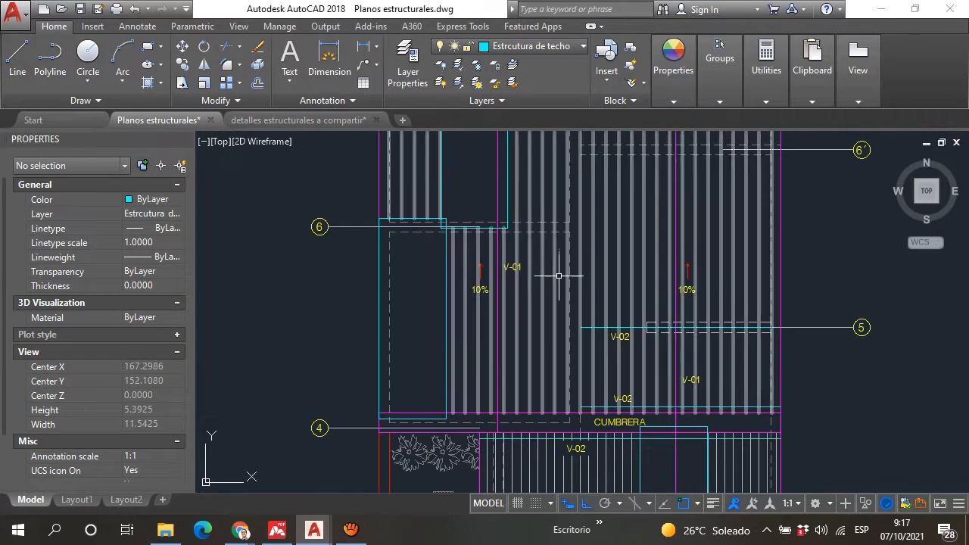
scroll(580, 298, "down", 2)
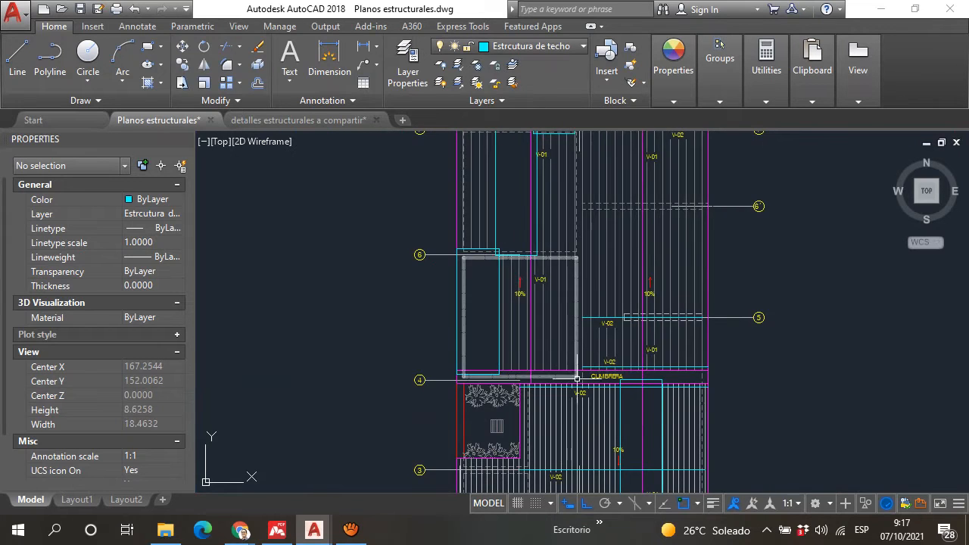
Step: Inspect the V-02 beams at the ridge and at axis 5, and the unsupported roof span towards axis 7
scroll(571, 374, "up", 6)
scroll(511, 332, "down", 2)
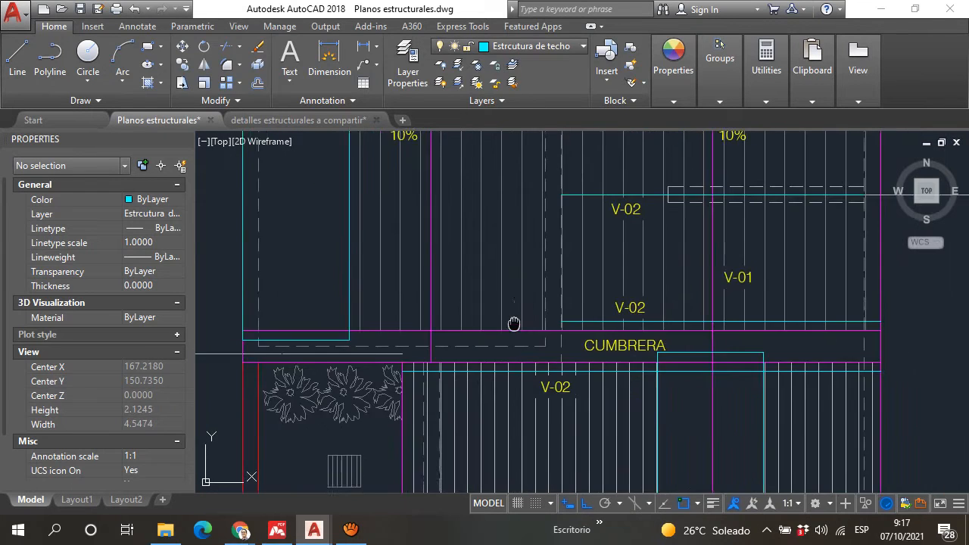
scroll(576, 395, "up", 3)
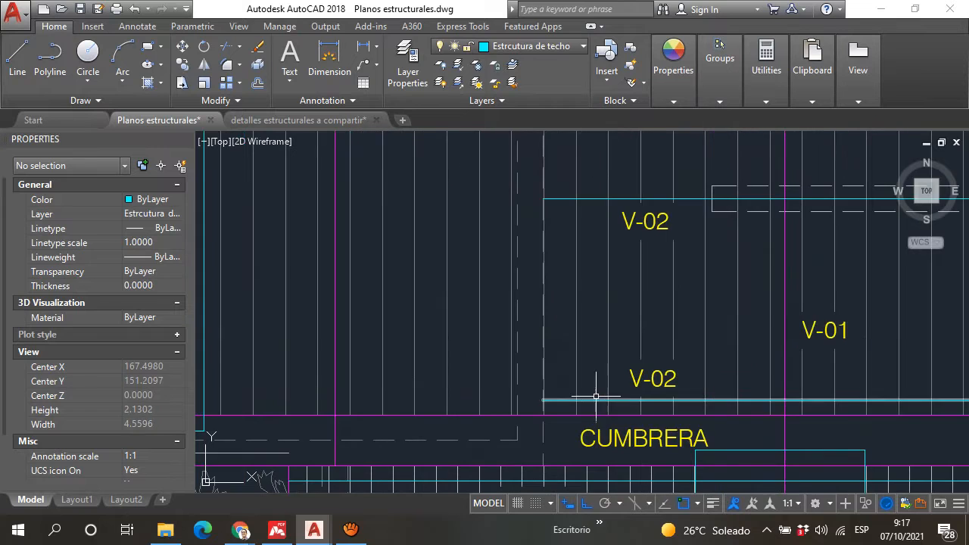
scroll(435, 273, "down", 6)
middle_click_drag(435, 273, 434, 327)
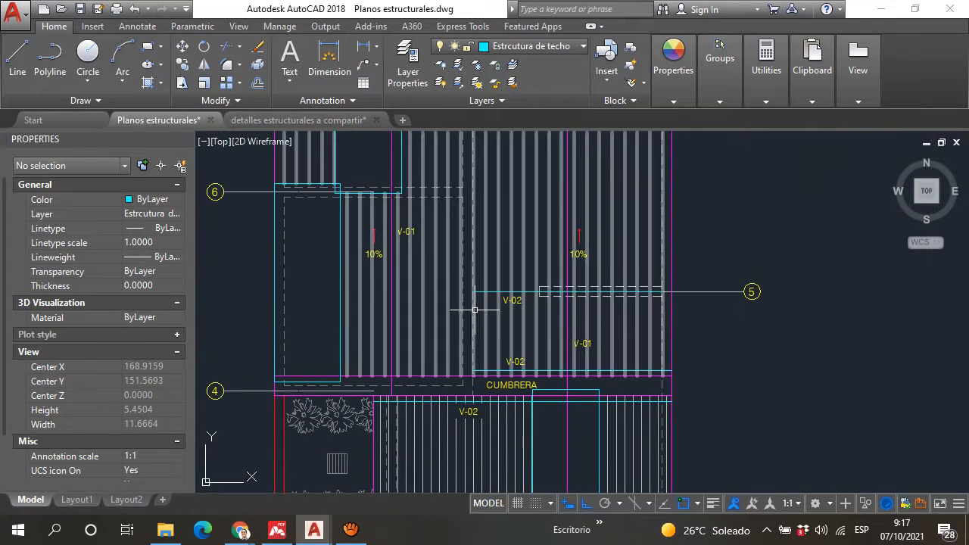
scroll(490, 350, "up", 2)
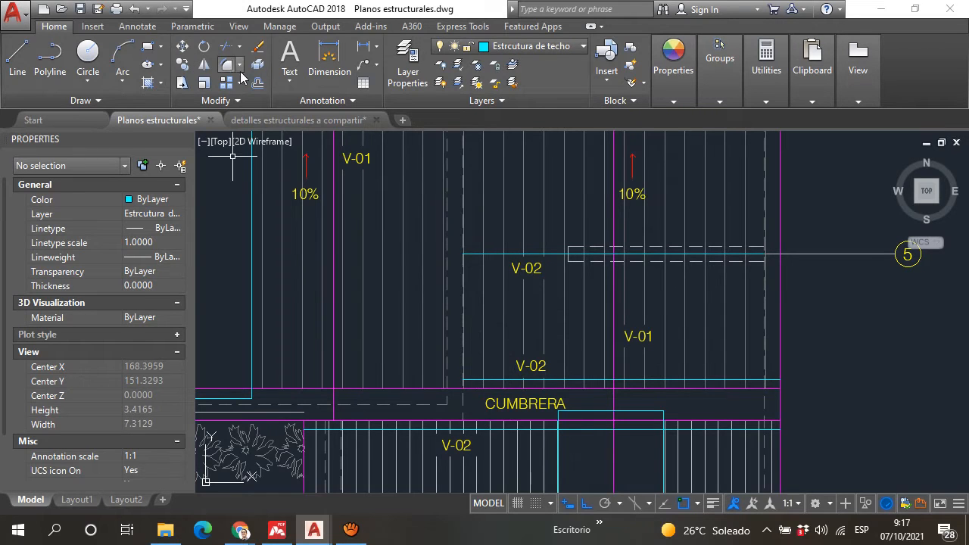
scroll(397, 233, "down", 4)
middle_click_drag(397, 232, 376, 297)
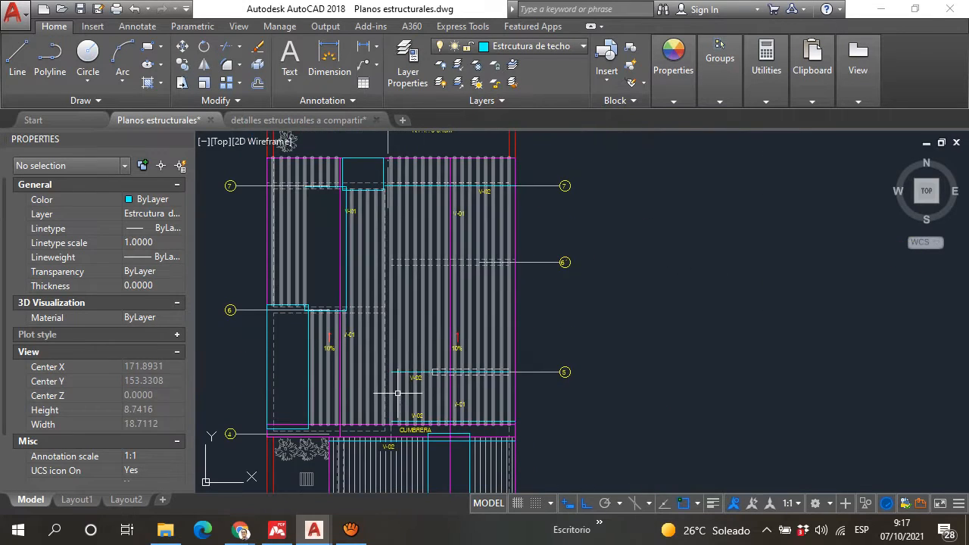
scroll(353, 331, "up", 4)
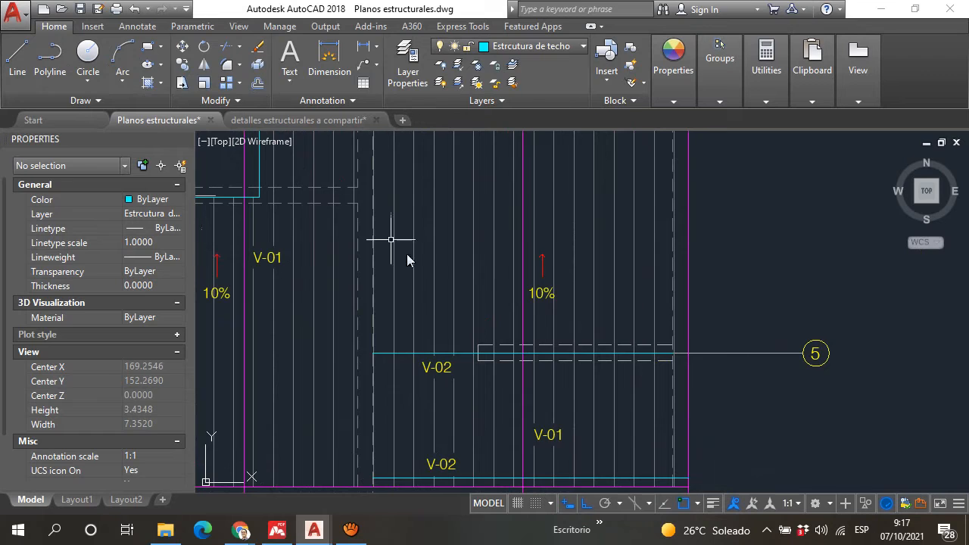
scroll(430, 278, "down", 2)
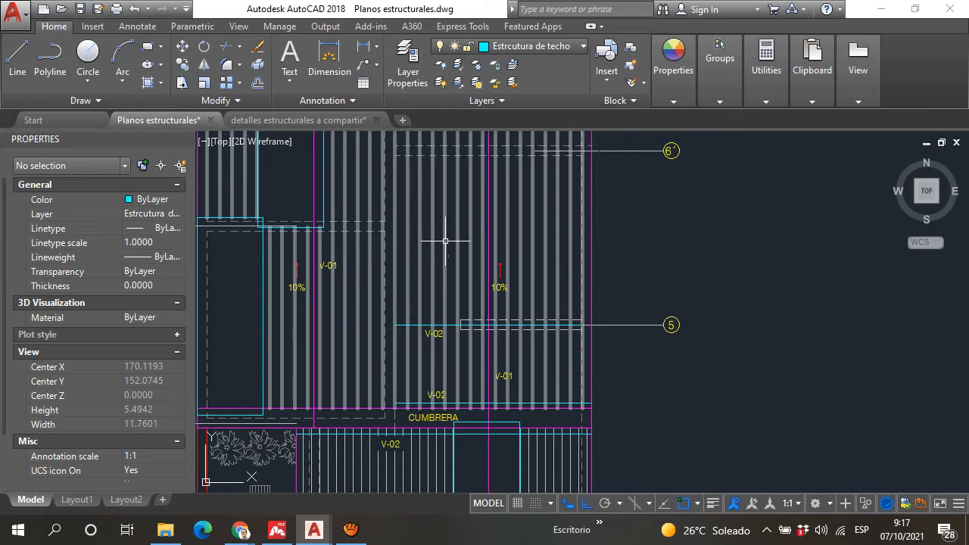
Step: Measure the spacing between the V-02 beam at axis 5 and the V-02 beam beside the ridge by picking Offset points
left_click(258, 84)
scroll(447, 420, "up", 4)
left_click(364, 210)
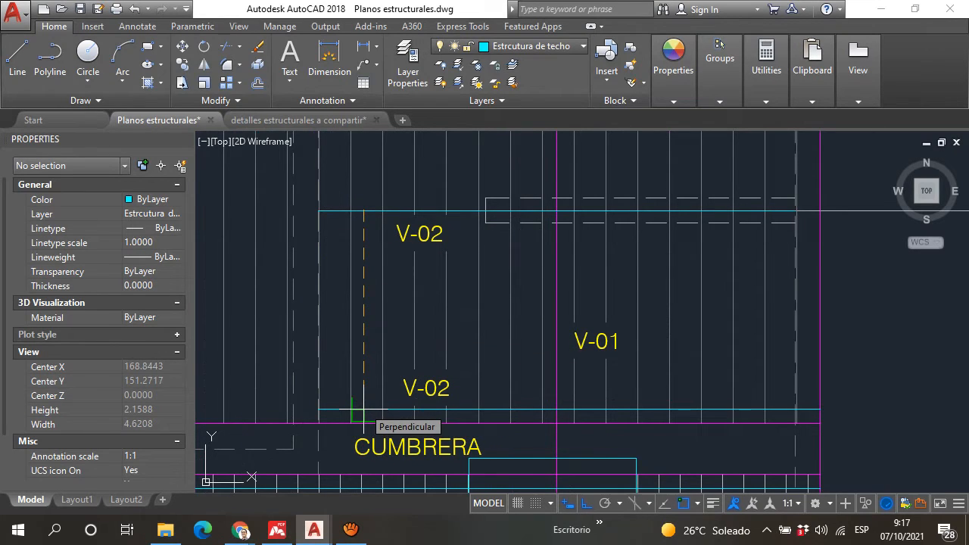
left_click(364, 410)
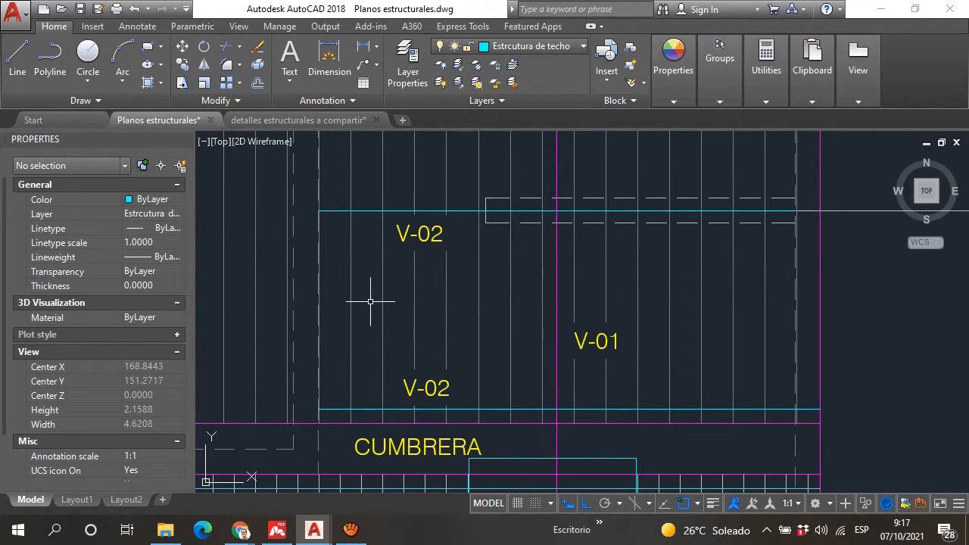
scroll(371, 301, "down", 2)
scroll(365, 347, "up", 2)
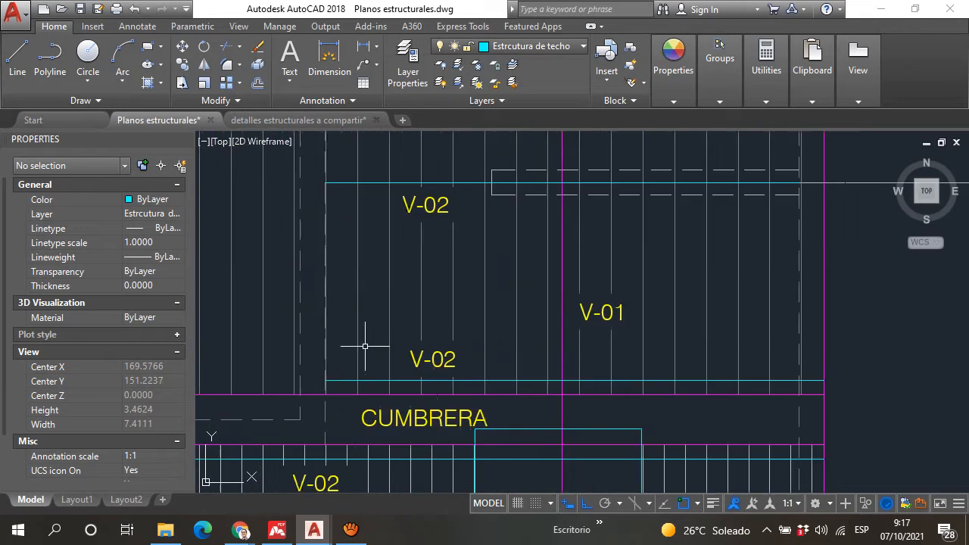
scroll(378, 318, "up", 2)
scroll(409, 315, "down", 5)
scroll(420, 319, "up", 4)
scroll(424, 315, "down", 3)
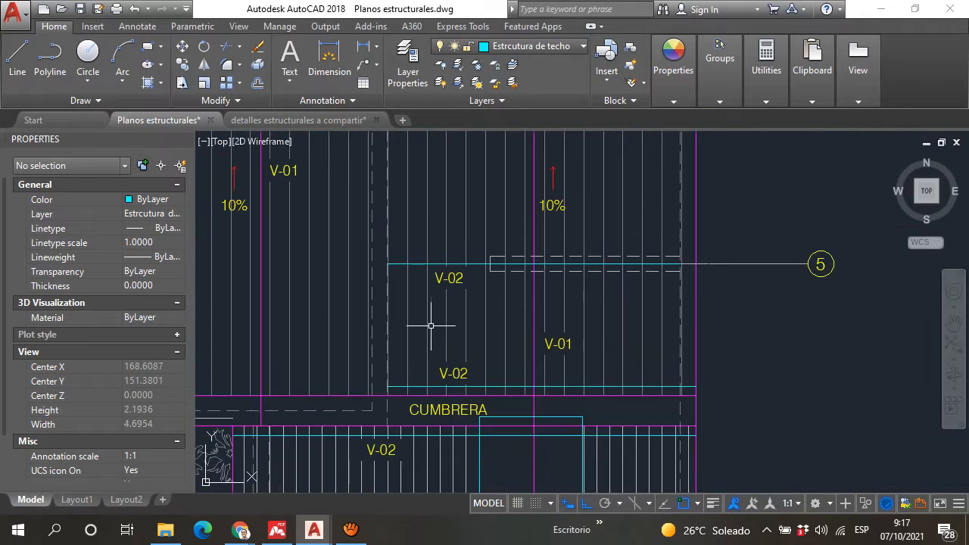
Step: Offset the V-02 beam line at axis 5 by 0.9 towards axis 6´, and offset the copy once more by the same distance
middle_click_drag(431, 325, 400, 443)
scroll(381, 347, "up", 4)
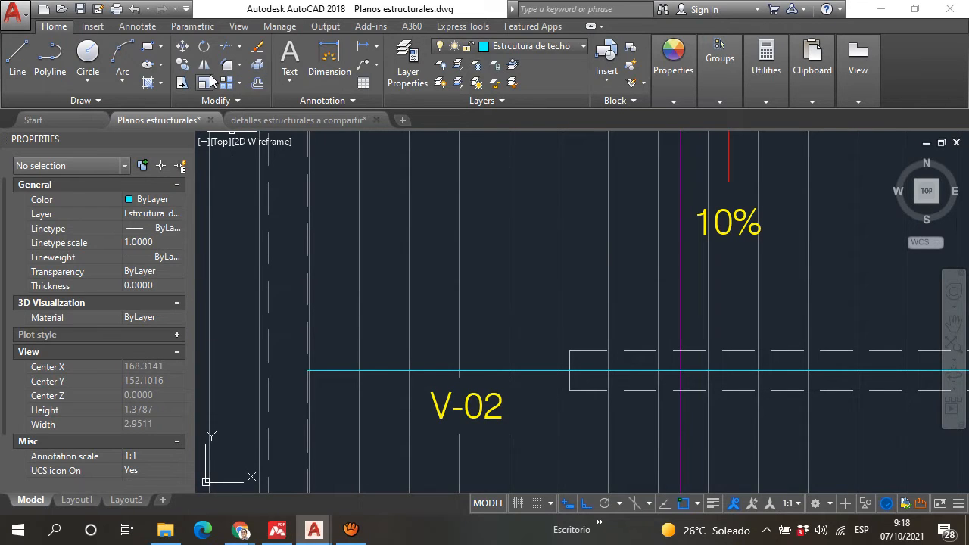
left_click(258, 83)
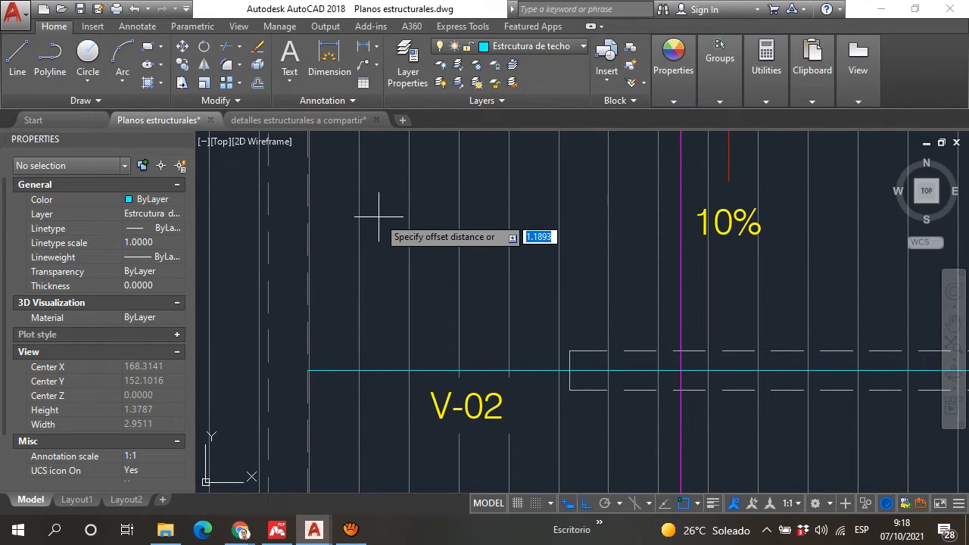
type("0.9")
key("Return")
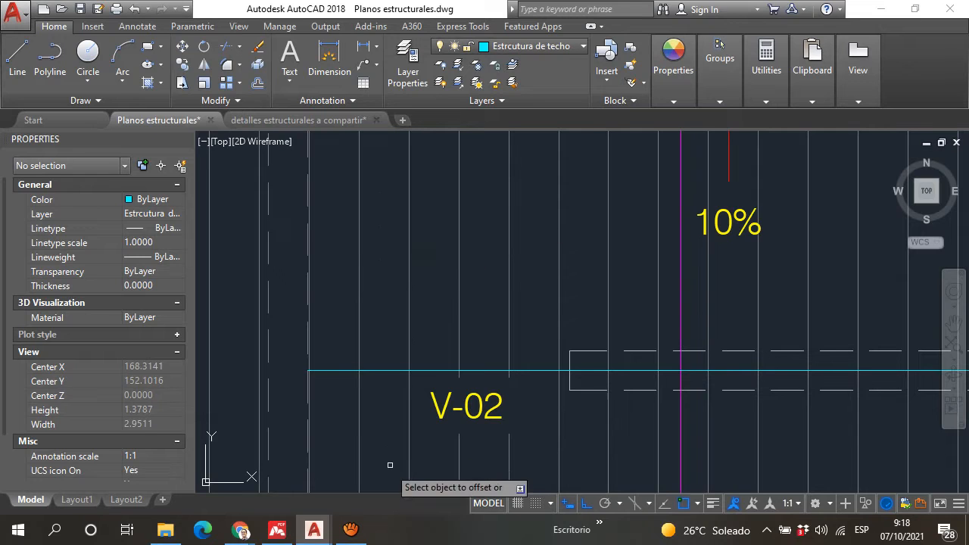
left_click(385, 371)
left_click(394, 308)
scroll(379, 326, "down", 4)
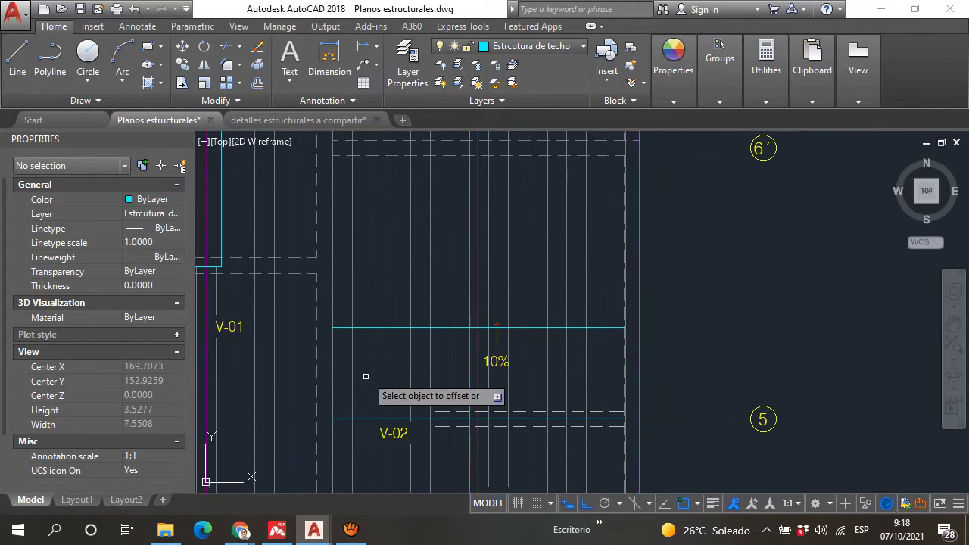
left_click(366, 327)
left_click(366, 255)
key("Escape")
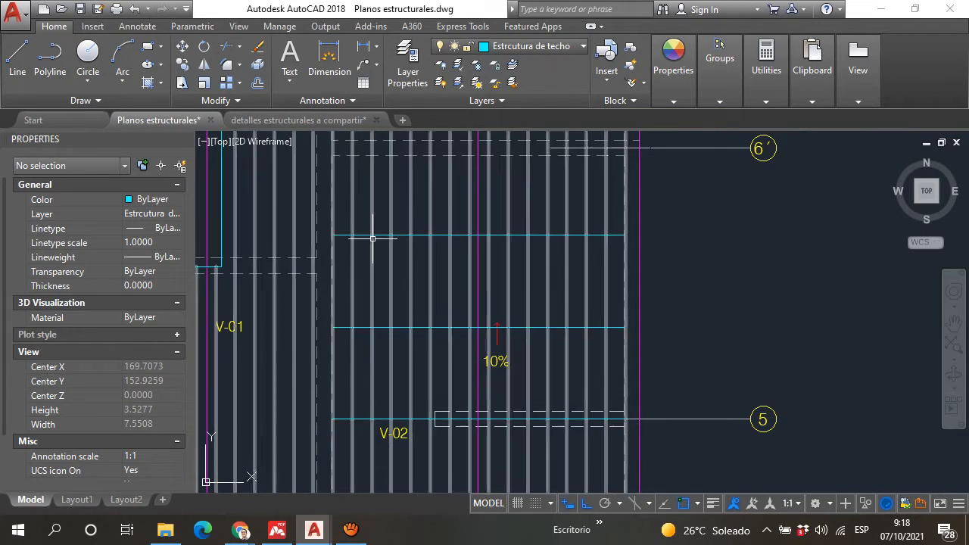
Step: Delete the two offset beam lines between axis 5 and axis 6´
scroll(375, 226, "up", 4)
scroll(411, 319, "down", 2)
scroll(411, 316, "down", 2)
scroll(400, 368, "up", 2)
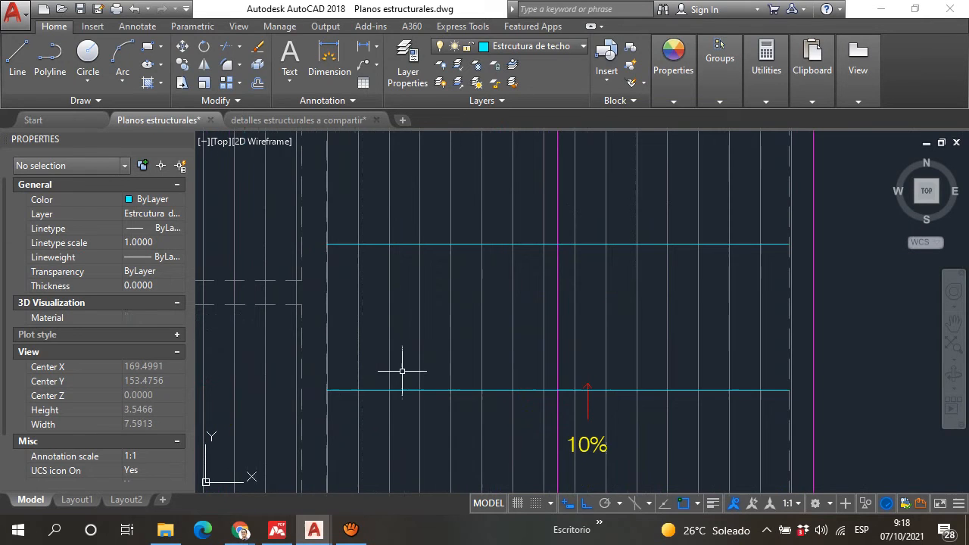
left_click(411, 415)
left_click(395, 214)
scroll(413, 329, "down", 3)
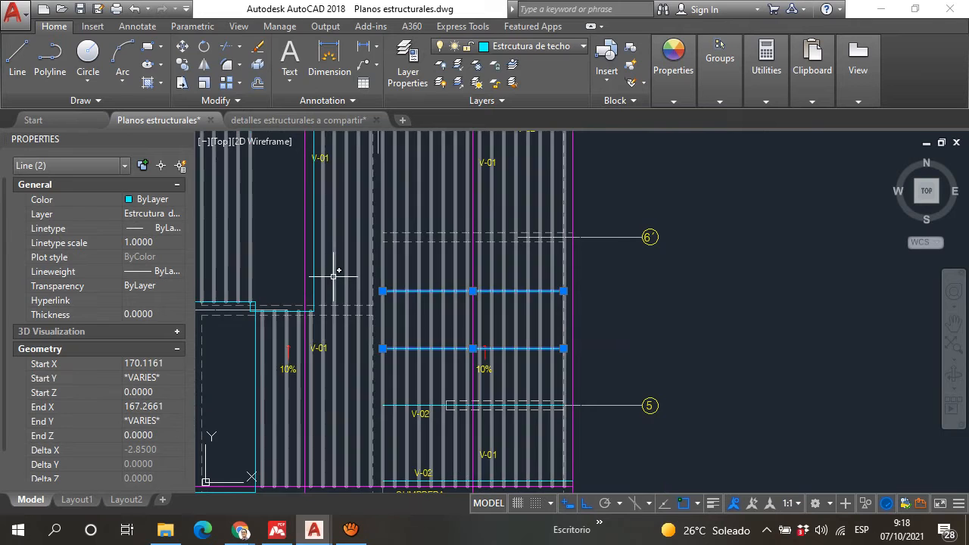
middle_click_drag(366, 307, 557, 334)
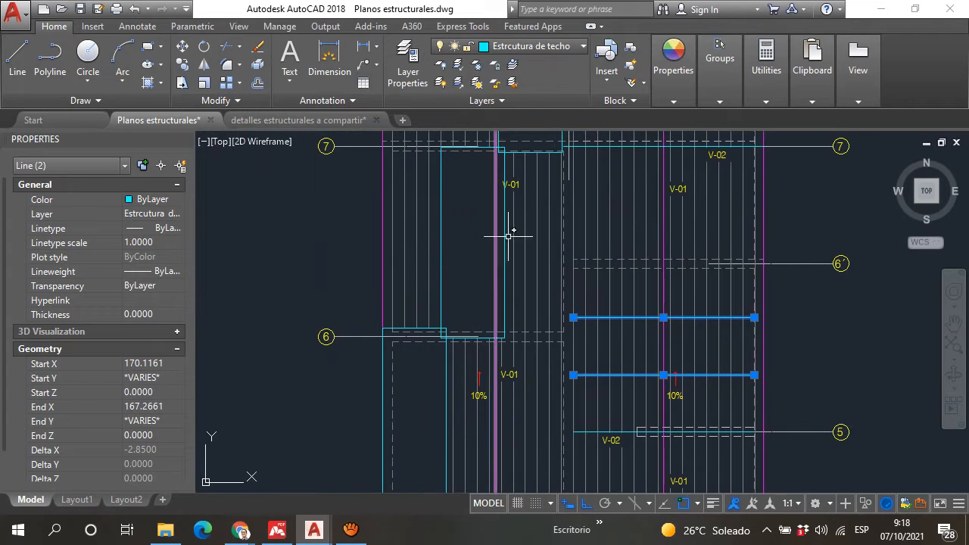
key("Escape")
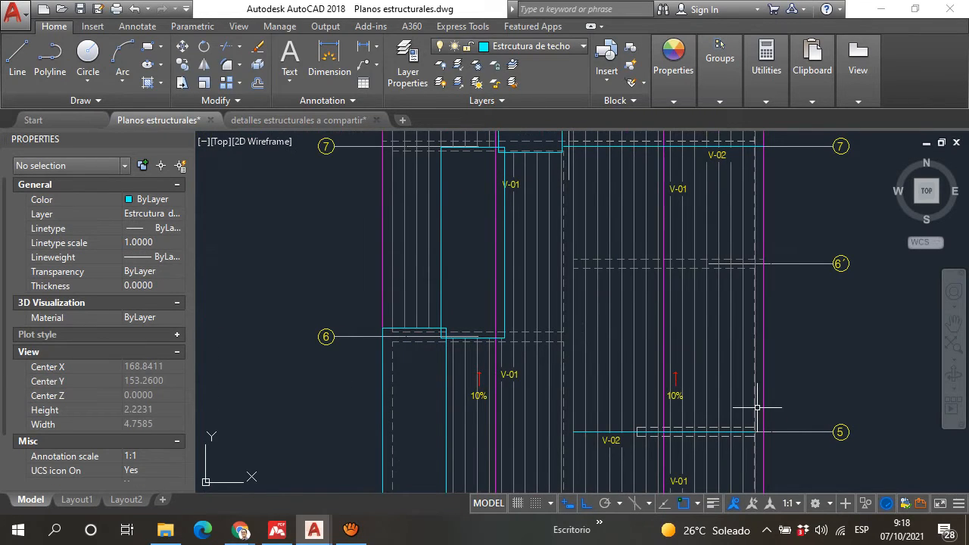
Step: Examine the roof plan from axis 7 down to the ridge, including the V-01 and V-02 beams and the skylight outlines
scroll(581, 325, "down", 3)
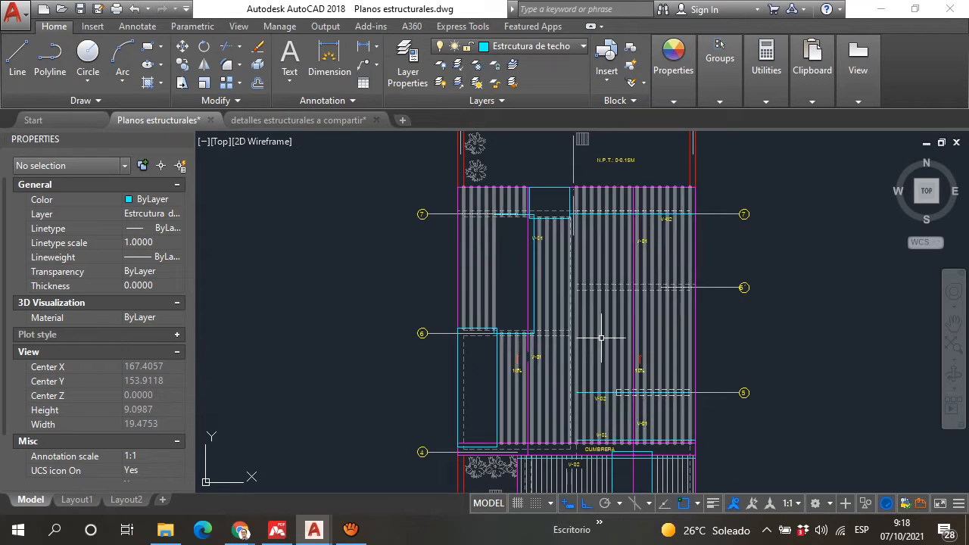
scroll(535, 225, "up", 3)
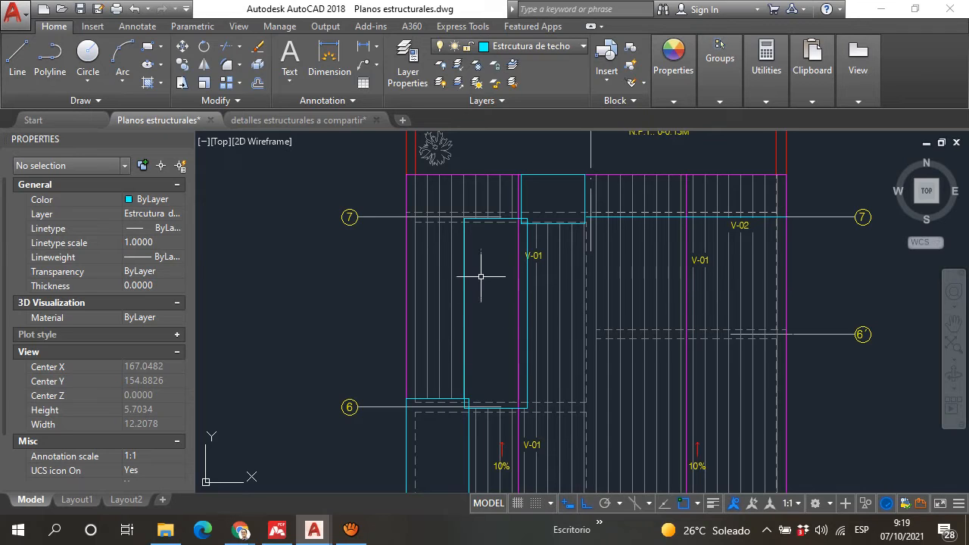
middle_click_drag(481, 276, 464, 280)
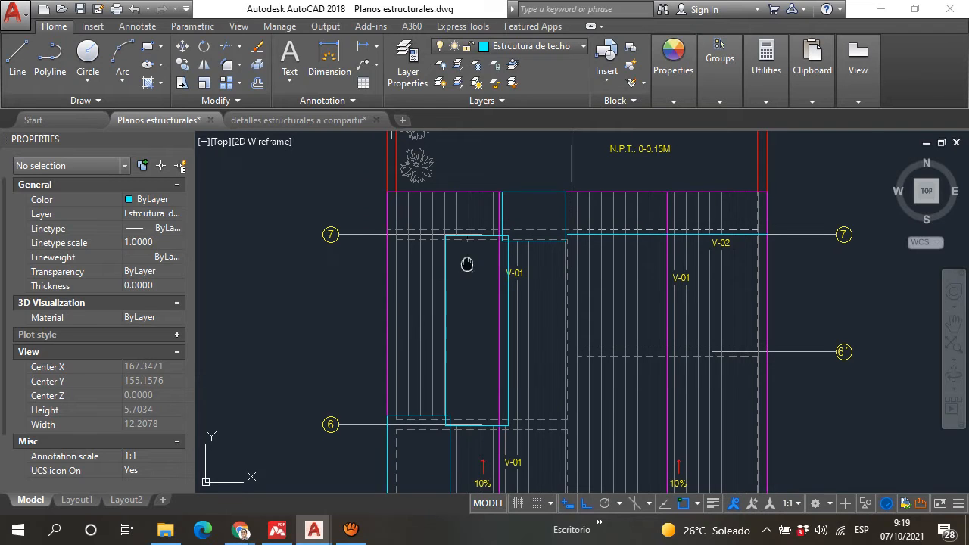
mouse_move(467, 264)
middle_mouse_down()
mouse_move(456, 328)
mouse_move(424, 216)
middle_mouse_up()
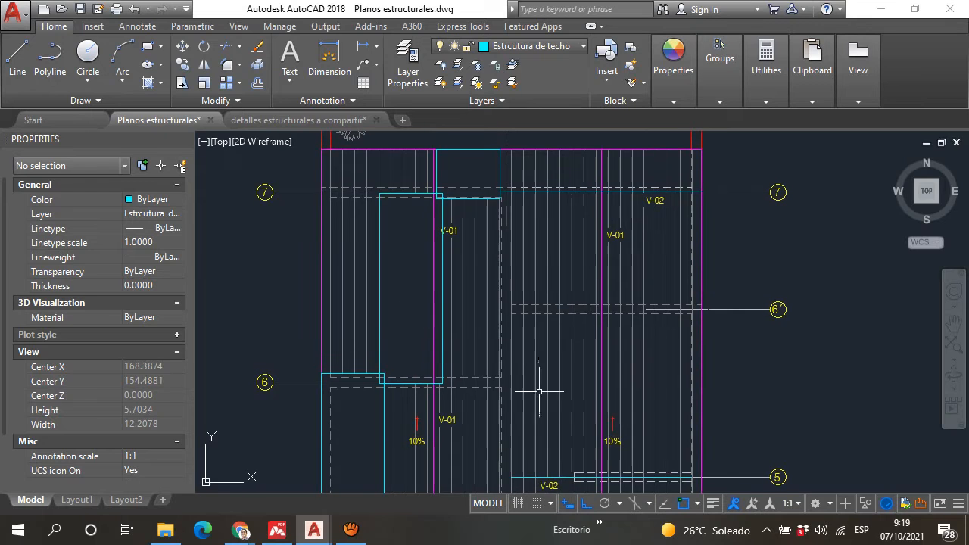
scroll(534, 471, "up", 4)
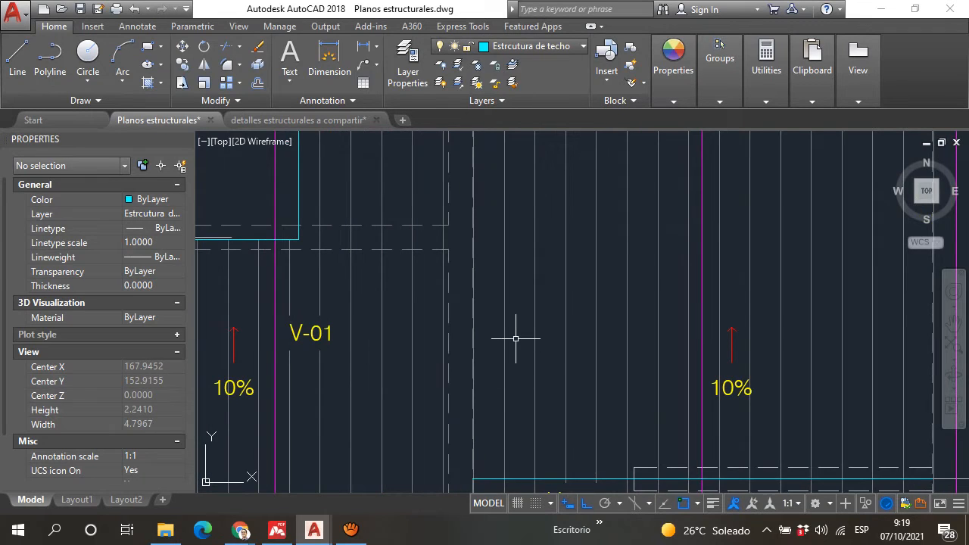
scroll(515, 336, "down", 4)
middle_click_drag(516, 271, 508, 318)
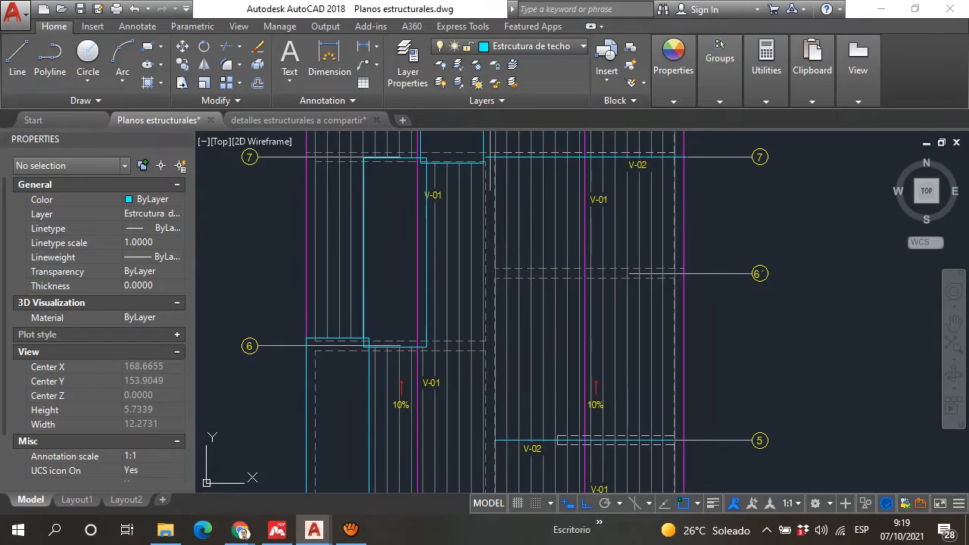
mouse_move(491, 405)
middle_mouse_down()
mouse_move(462, 332)
mouse_move(469, 281)
middle_mouse_up()
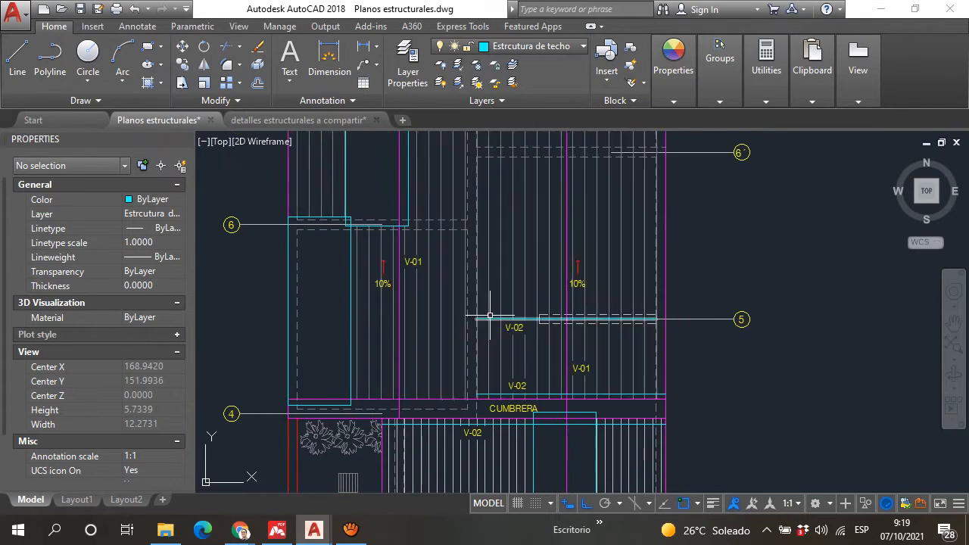
scroll(489, 306, "up", 4)
scroll(534, 285, "down", 4)
middle_click_drag(534, 285, 513, 369)
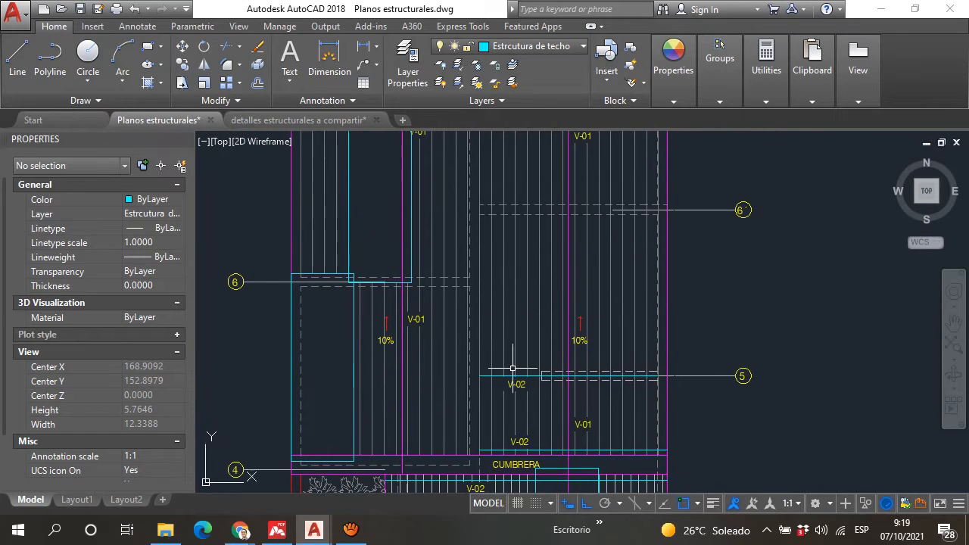
mouse_move(526, 245)
middle_mouse_down()
mouse_move(521, 375)
mouse_move(495, 265)
mouse_move(499, 228)
middle_mouse_up()
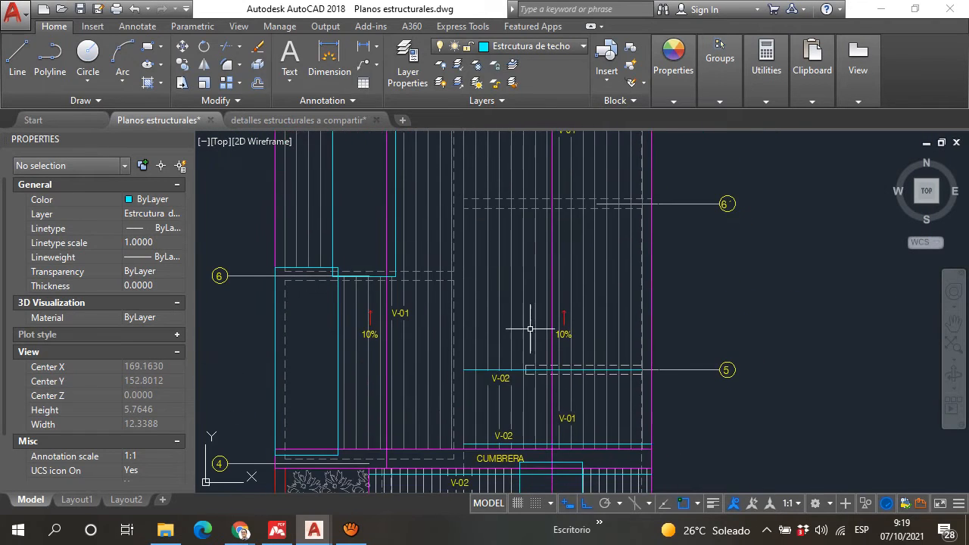
Step: Inspect the end of the V-02 beam at axis 5 and the dashed wall lines at axis 6´
middle_click_drag(515, 309, 500, 278)
scroll(421, 358, "up", 2)
scroll(464, 327, "up", 5)
scroll(477, 320, "down", 2)
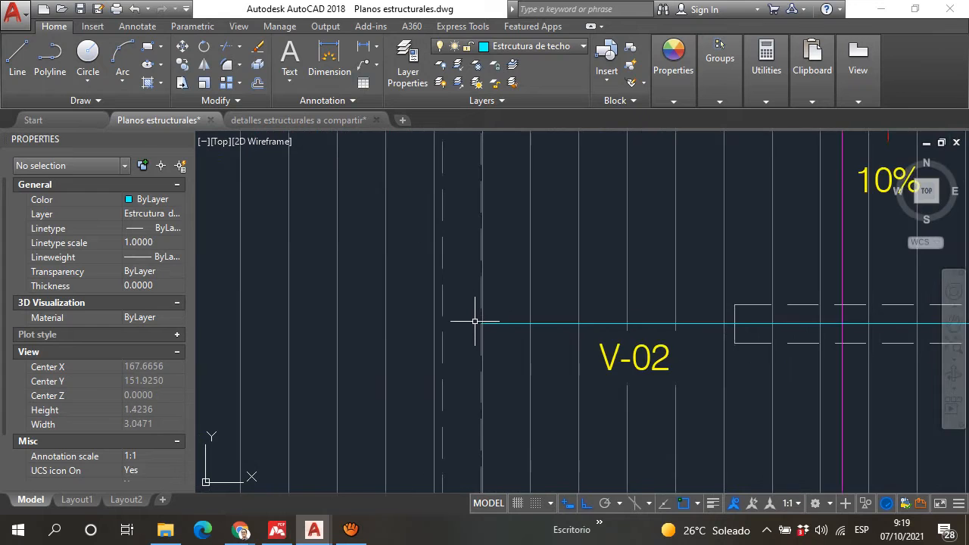
middle_click_drag(477, 320, 455, 386)
scroll(462, 382, "down", 1)
scroll(492, 377, "down", 6)
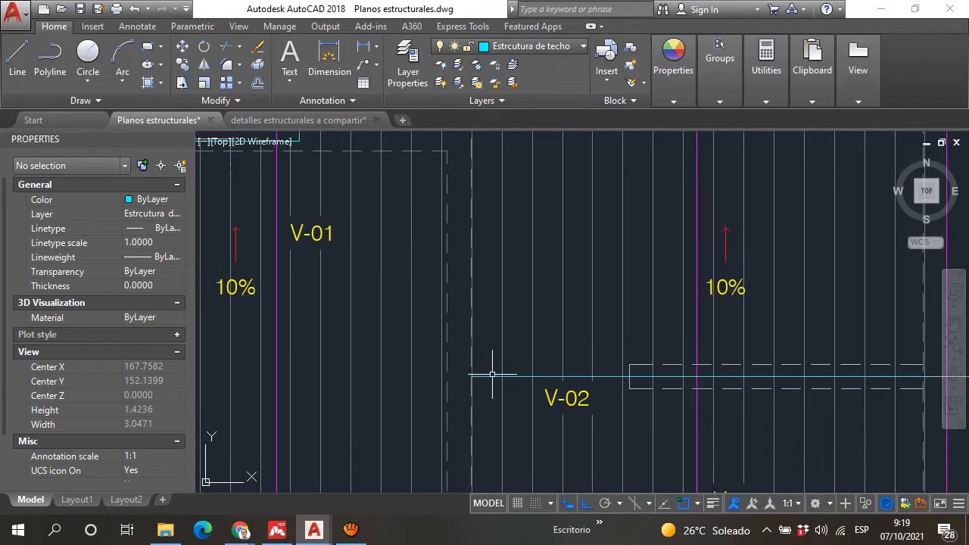
scroll(498, 372, "up", 2)
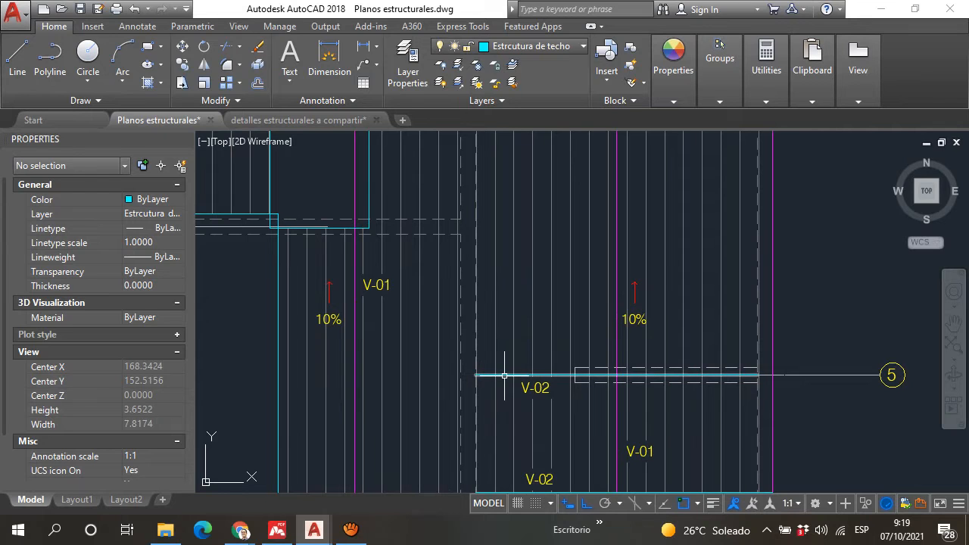
middle_click_drag(524, 235, 504, 347)
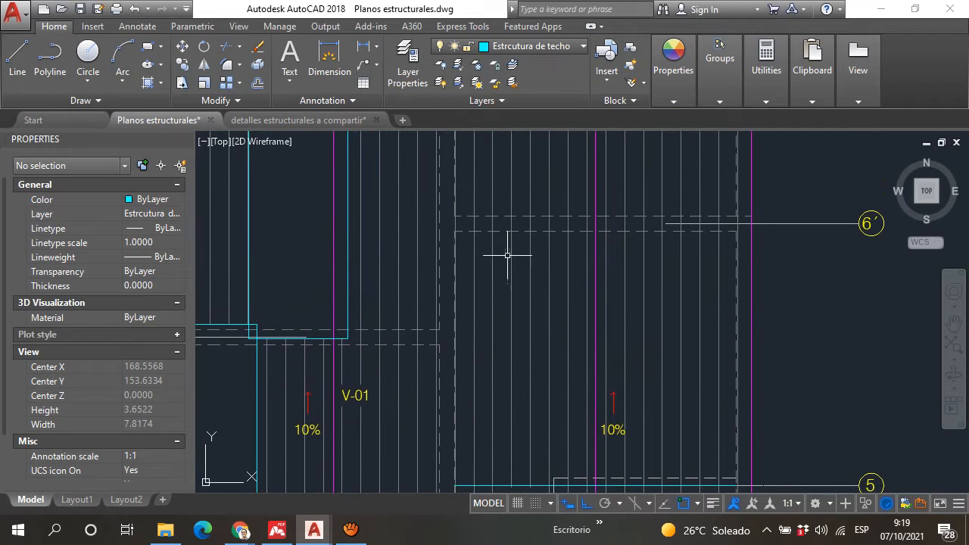
middle_click_drag(509, 221, 509, 217)
scroll(510, 255, "up", 4)
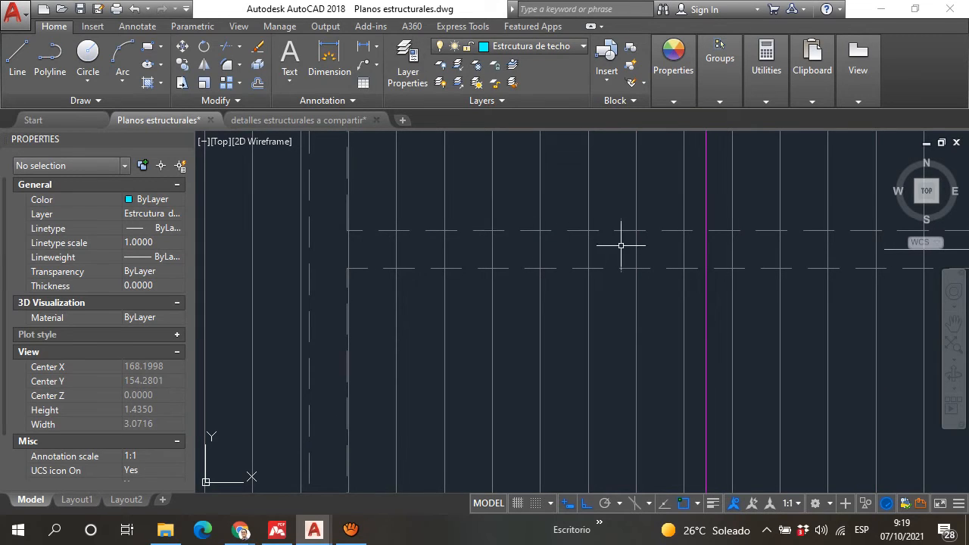
scroll(531, 219, "down", 6)
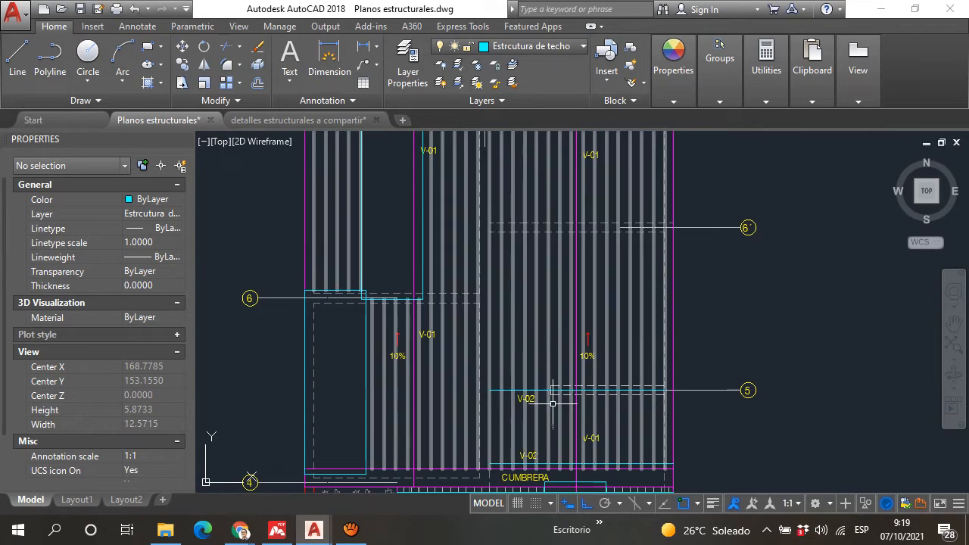
scroll(502, 368, "up", 6)
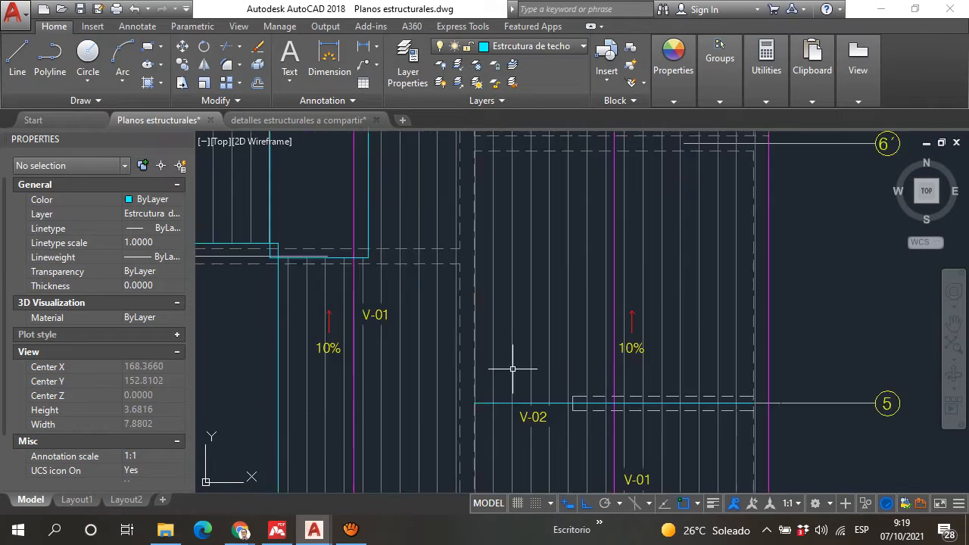
left_click(478, 474)
left_click(473, 464)
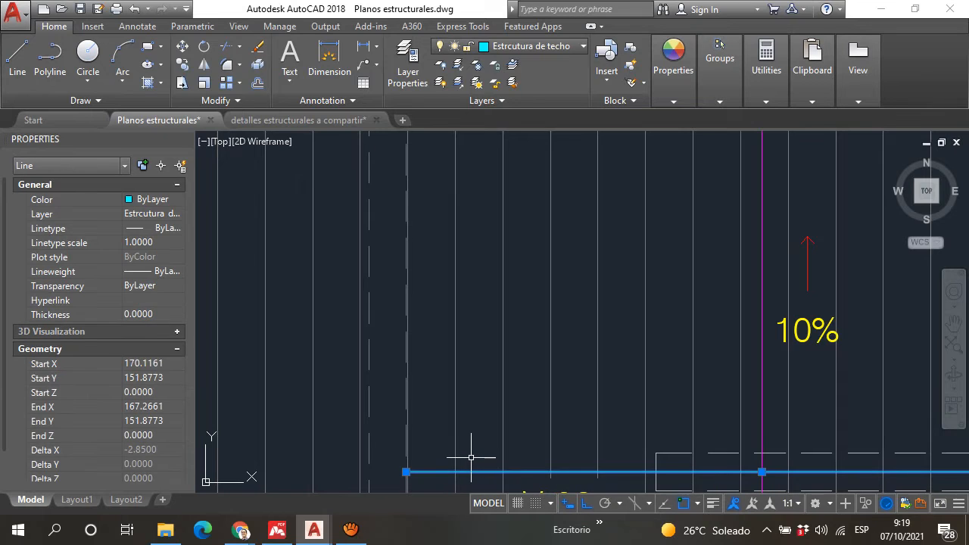
type("V")
key("Escape")
Step: Copy the V-02 beam line at axis 5 straight up by about 2.39, just short of the dashed wall at axis 6´
type("c")
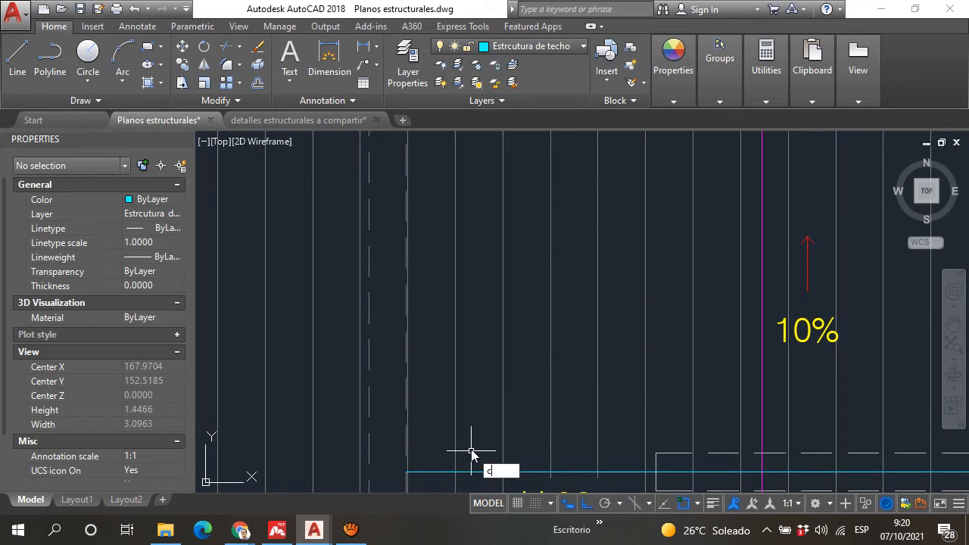
type("o")
key("Return")
left_click(478, 471)
key("Return")
left_click(478, 470)
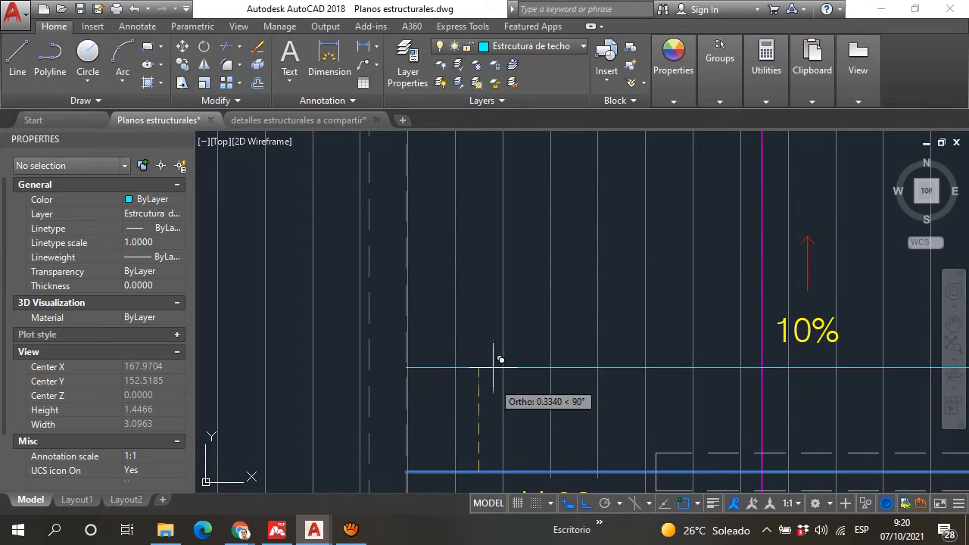
scroll(496, 362, "down", 5)
middle_click_drag(491, 234, 477, 354)
scroll(479, 340, "up", 7)
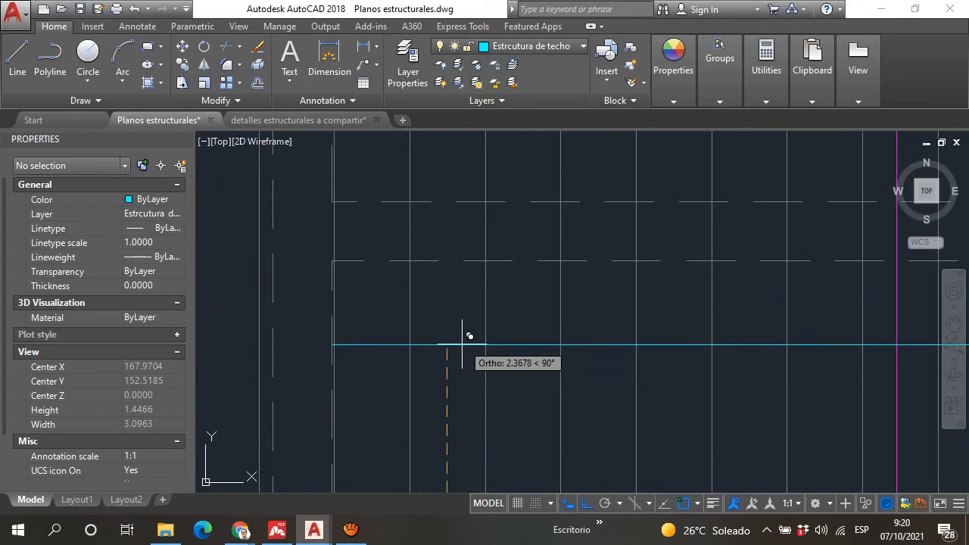
left_click(458, 331)
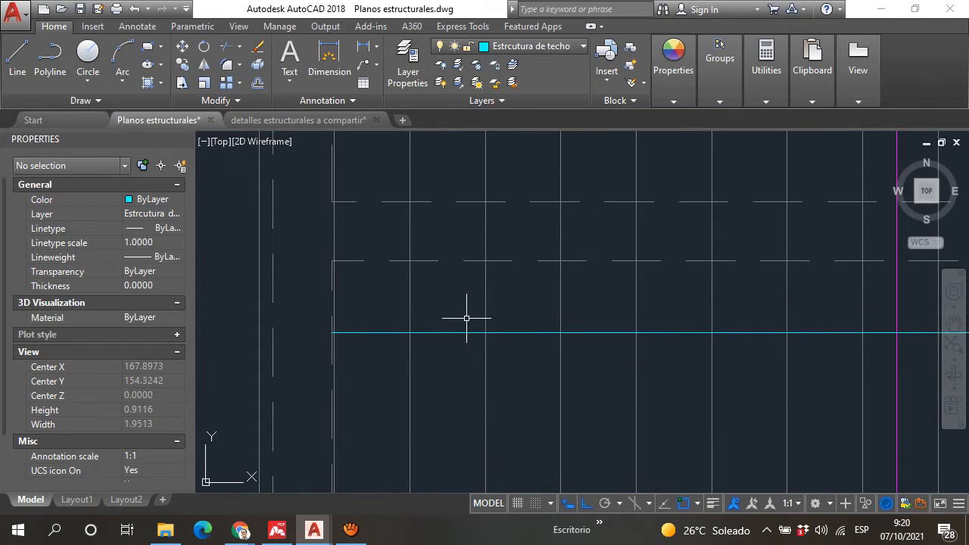
left_click(447, 333)
key("Escape")
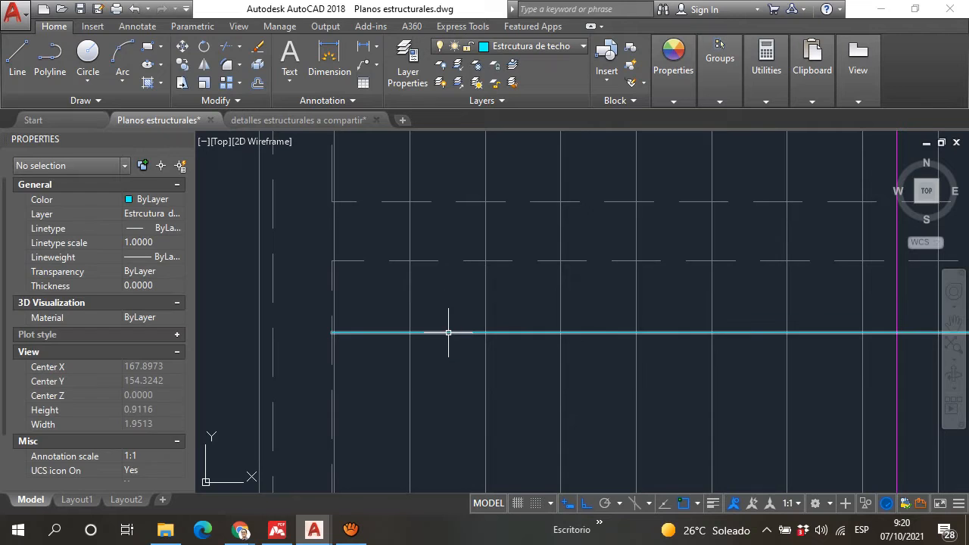
Step: Move the copied beam line straight down towards axis 5, farther from the dashed wall at axis 6´
left_click(449, 333)
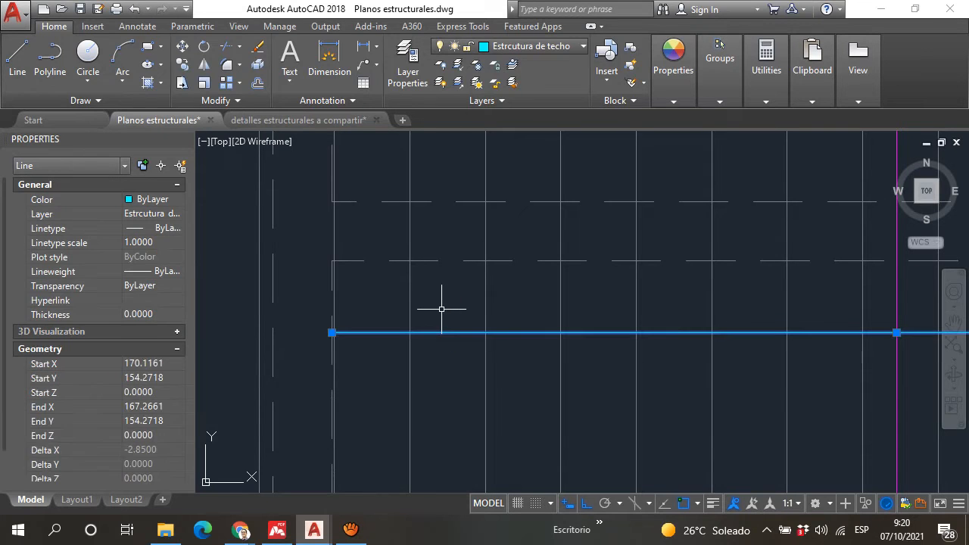
type("m")
key("Return")
scroll(443, 306, "down", 4)
mouse_move(446, 310)
middle_mouse_down()
mouse_move(463, 320)
mouse_move(459, 311)
middle_mouse_up()
scroll(460, 359, "up", 4)
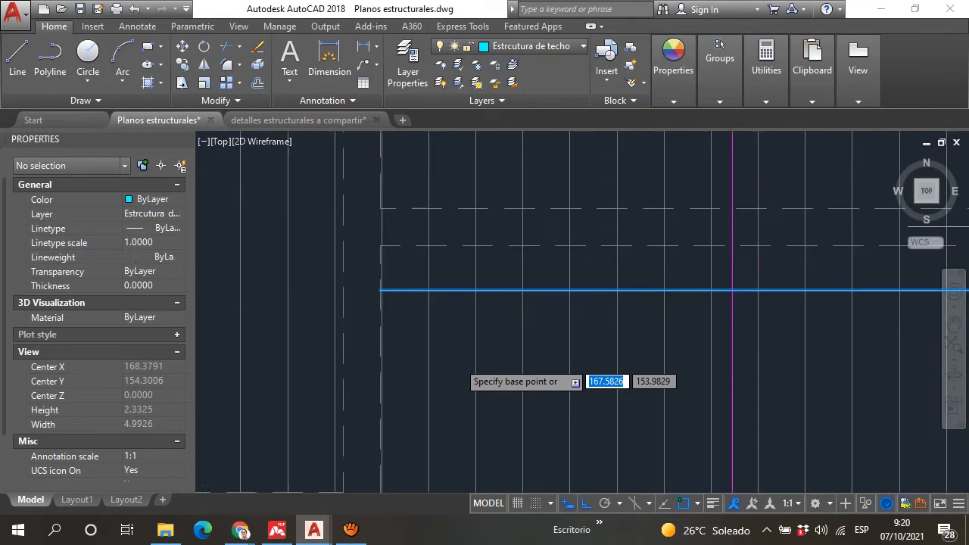
left_click(455, 352)
scroll(439, 391, "down", 3)
scroll(472, 241, "up", 4)
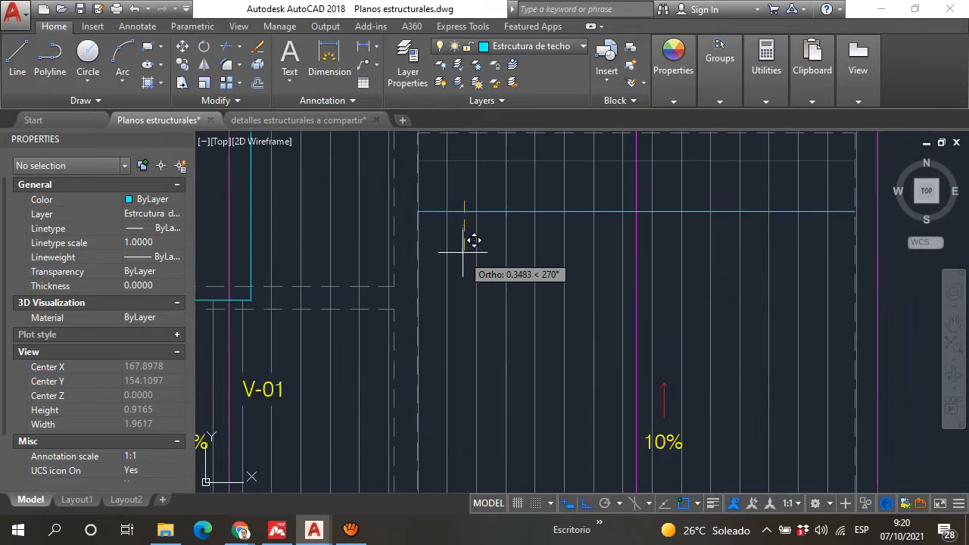
left_click(464, 306)
Step: Inspect the dashed wall at axis 6´ and the roof span from there up to the V-02 beam at axis 7
middle_click_drag(449, 242, 420, 399)
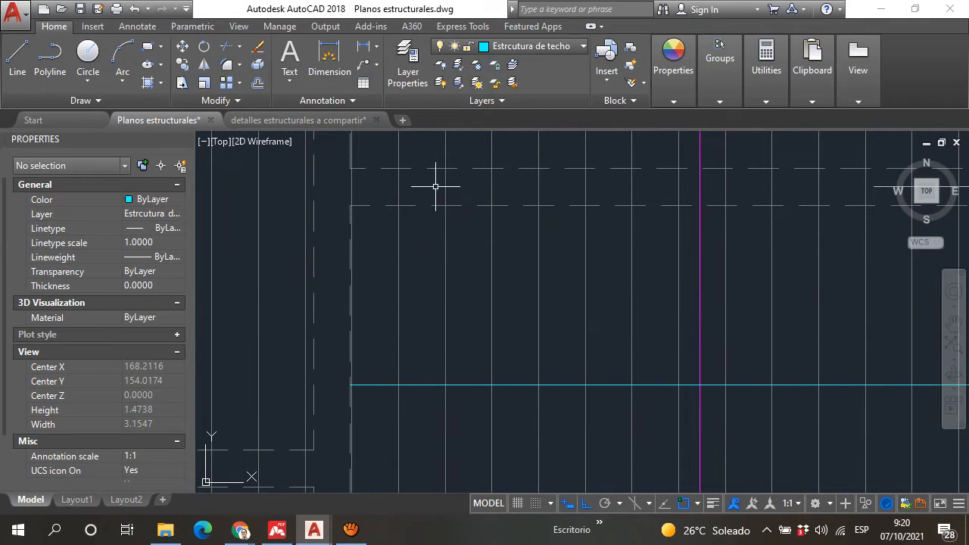
middle_click_drag(422, 174, 403, 256)
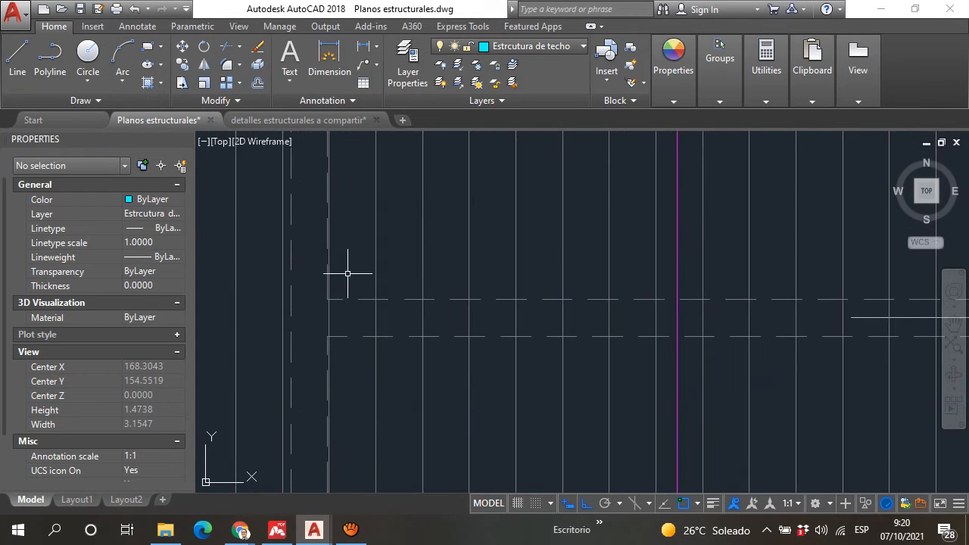
scroll(470, 322, "down", 2)
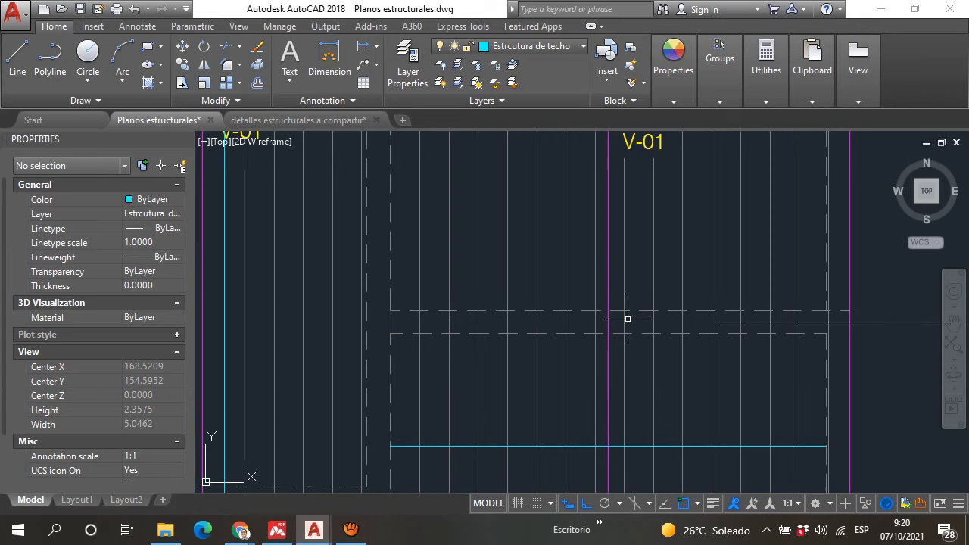
scroll(628, 318, "down", 4)
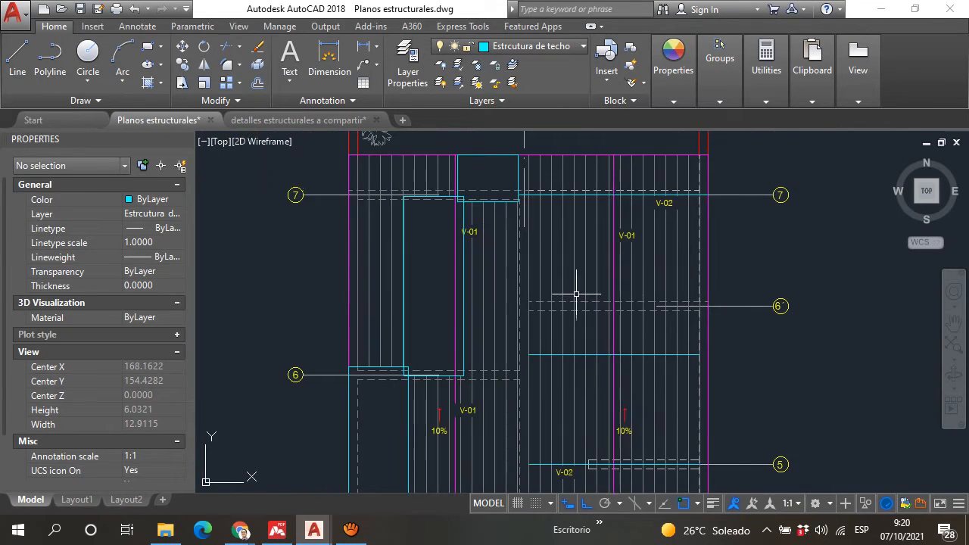
scroll(629, 296, "up", 2)
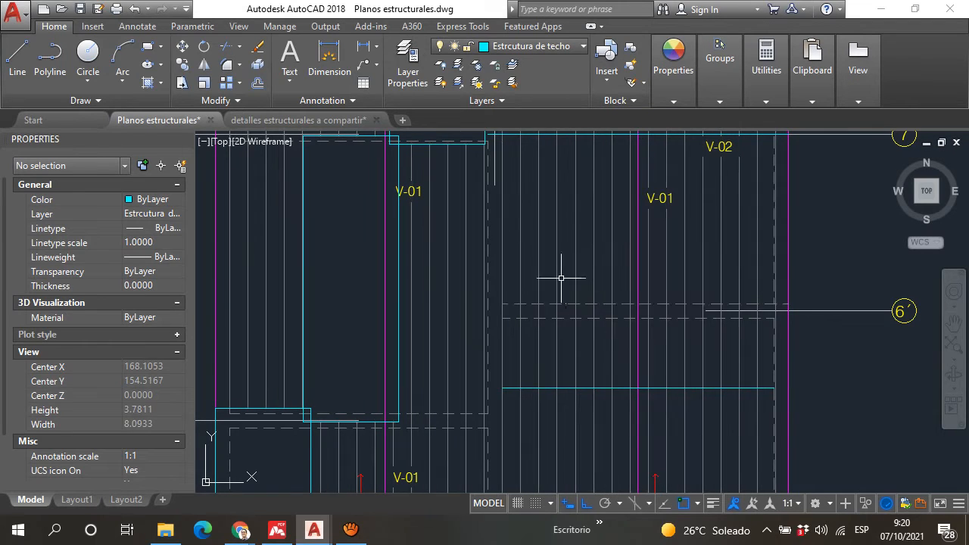
mouse_move(558, 280)
middle_mouse_down()
mouse_move(558, 329)
mouse_move(535, 325)
middle_mouse_up()
middle_click_drag(522, 238, 512, 273)
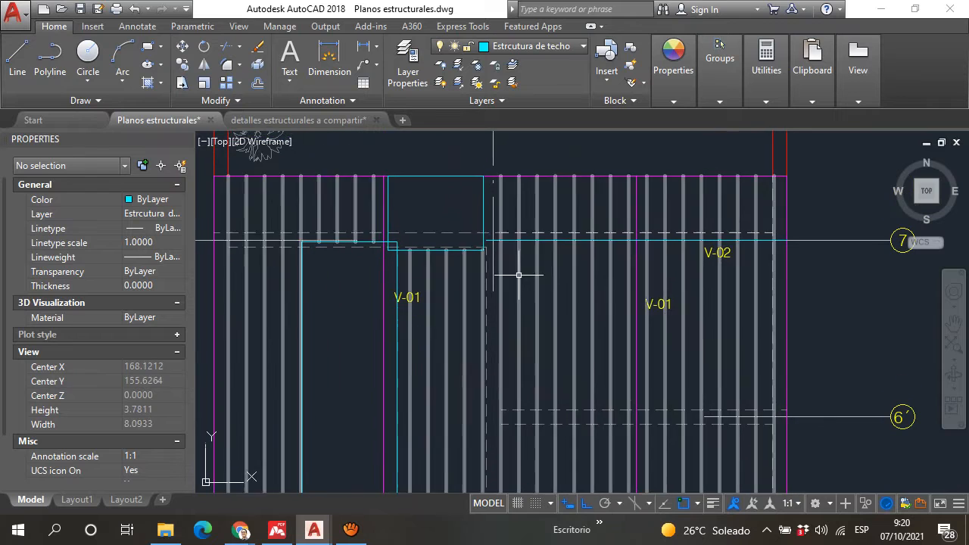
Step: Copy the V-02 beam line at axis 7 straight up by about 0.52, just inside the roof's upper edge
scroll(417, 220, "down", 5)
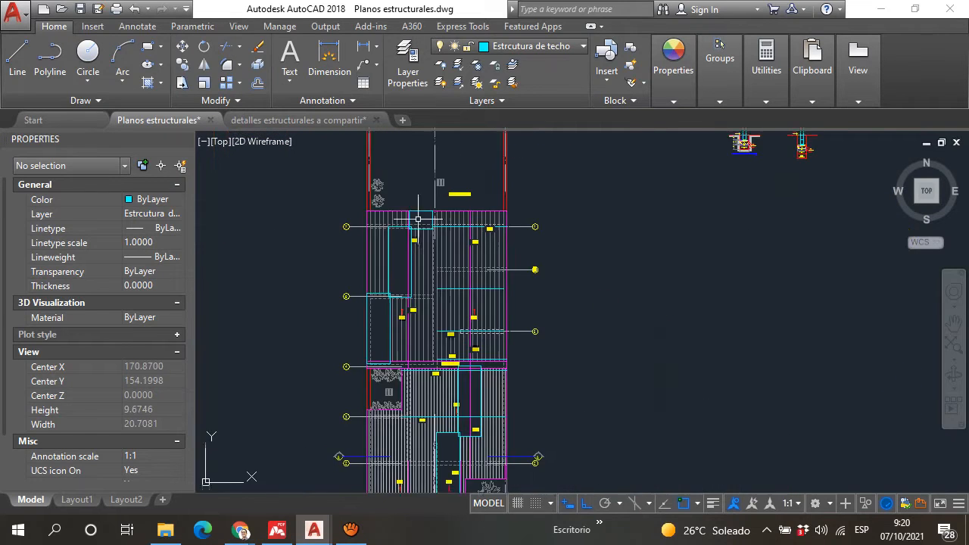
middle_click_drag(417, 218, 491, 212)
scroll(524, 312, "up", 2)
scroll(528, 160, "up", 2)
middle_click_drag(528, 162, 500, 273)
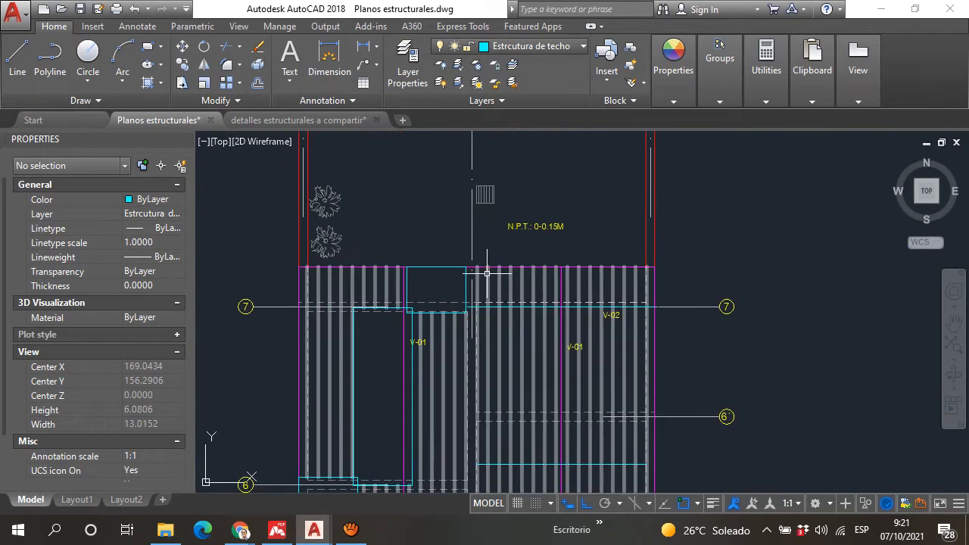
scroll(496, 270, "up", 5)
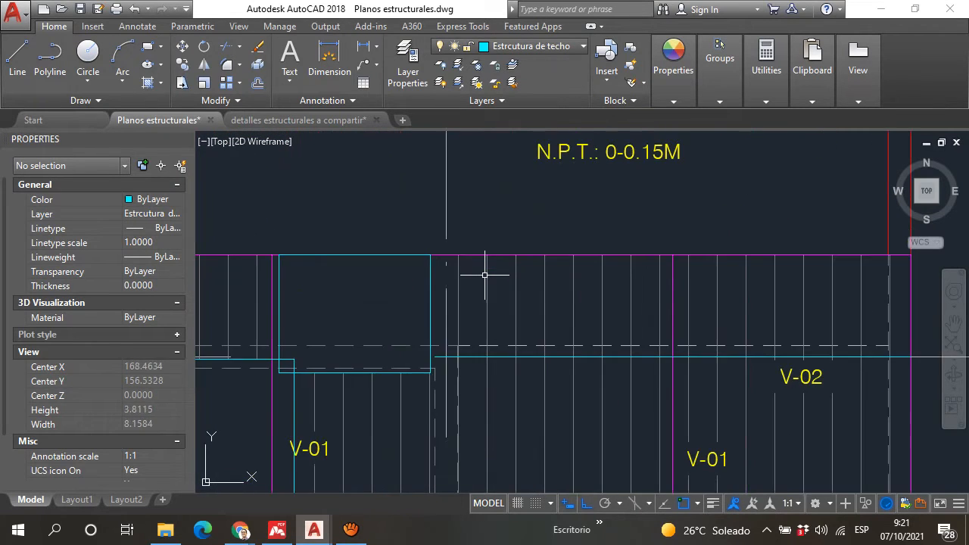
left_click(512, 356)
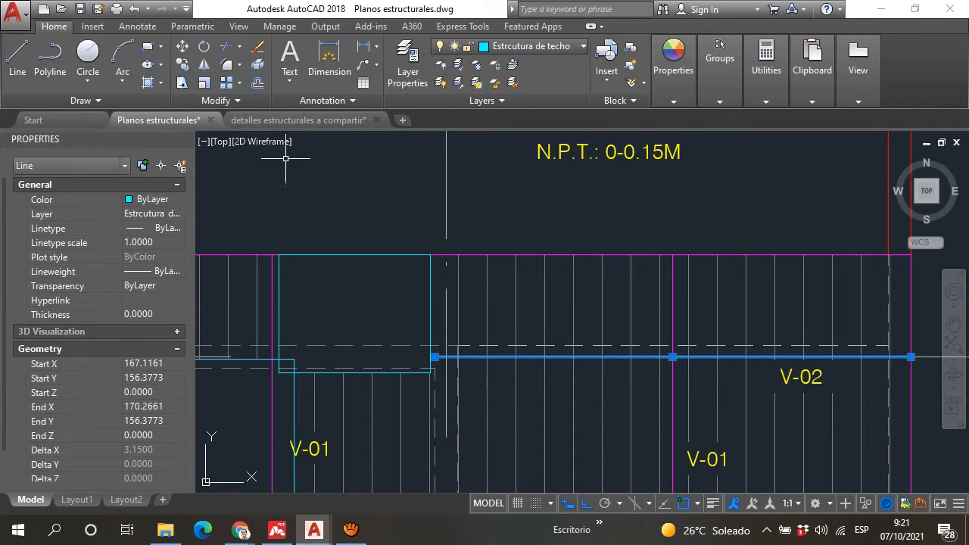
left_click(184, 64)
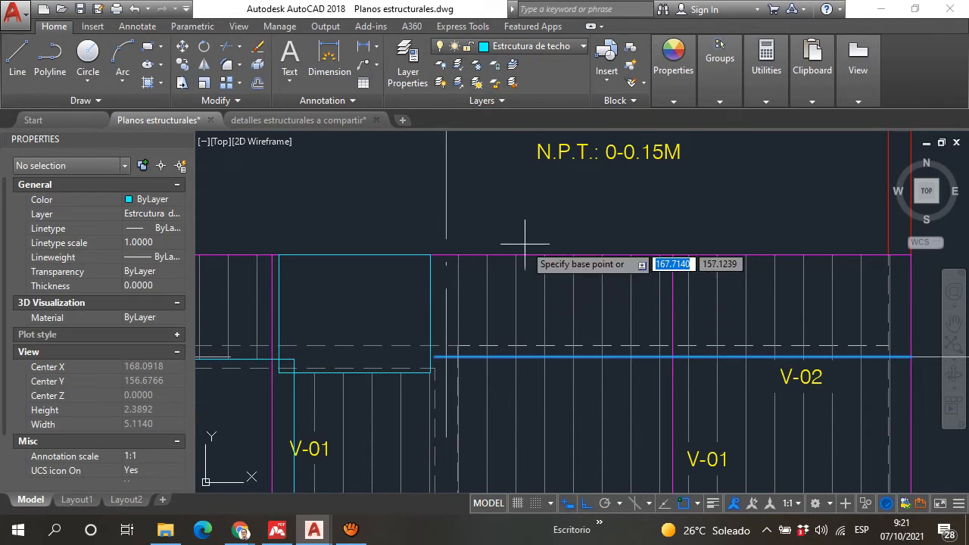
middle_click_drag(517, 239, 515, 333)
left_click(733, 297)
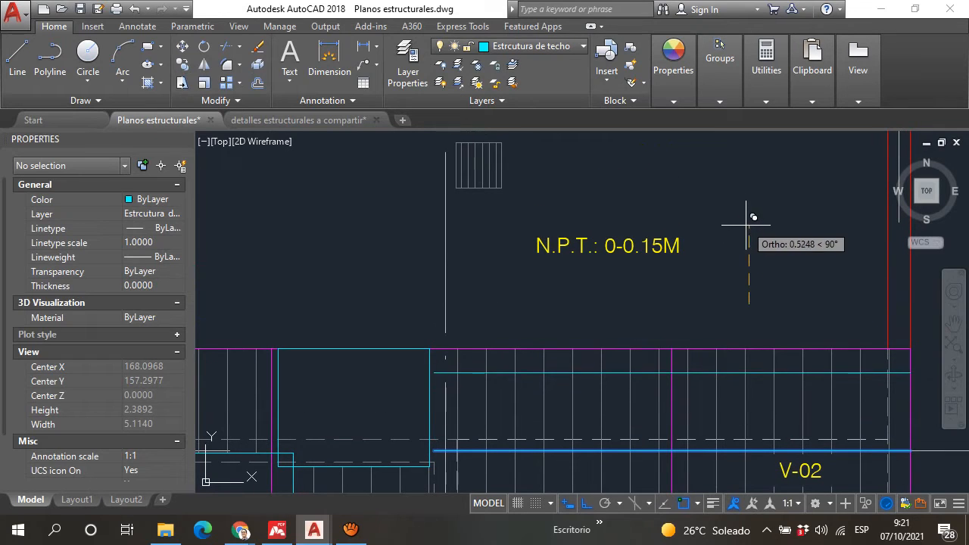
left_click(753, 223)
Step: Inspect the cyan roofing sheet outlines and their overlaps from the roof edge above axis 7 down to axis 4
scroll(663, 271, "down", 4)
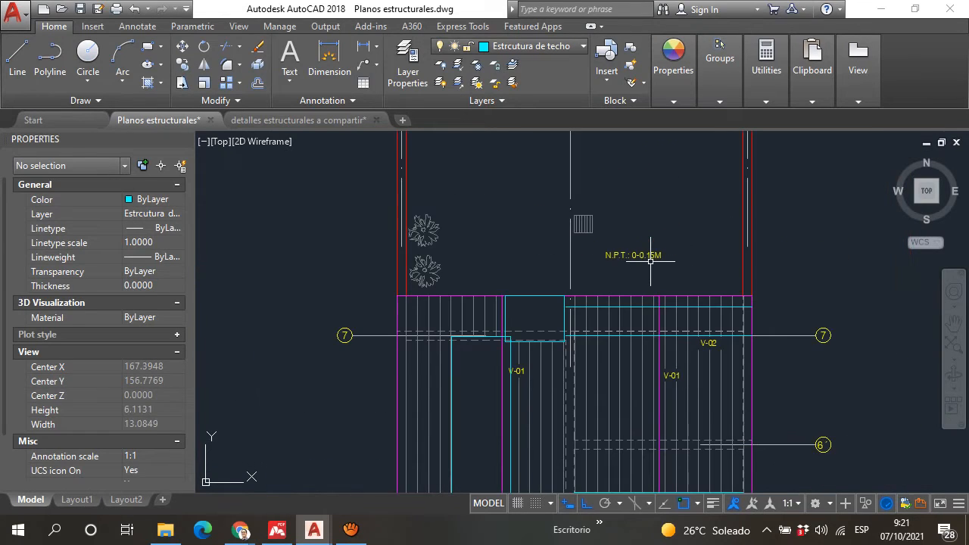
scroll(550, 306, "up", 4)
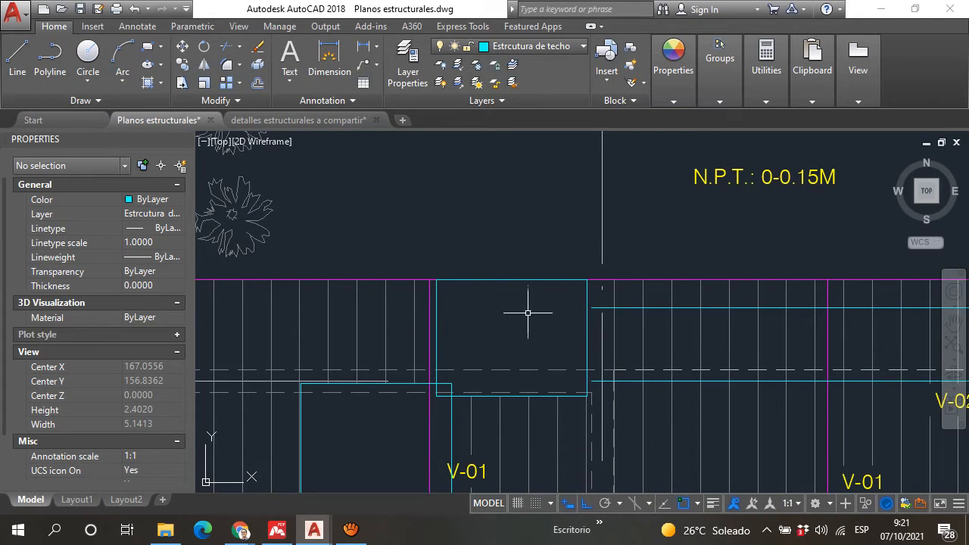
scroll(505, 288, "down", 3)
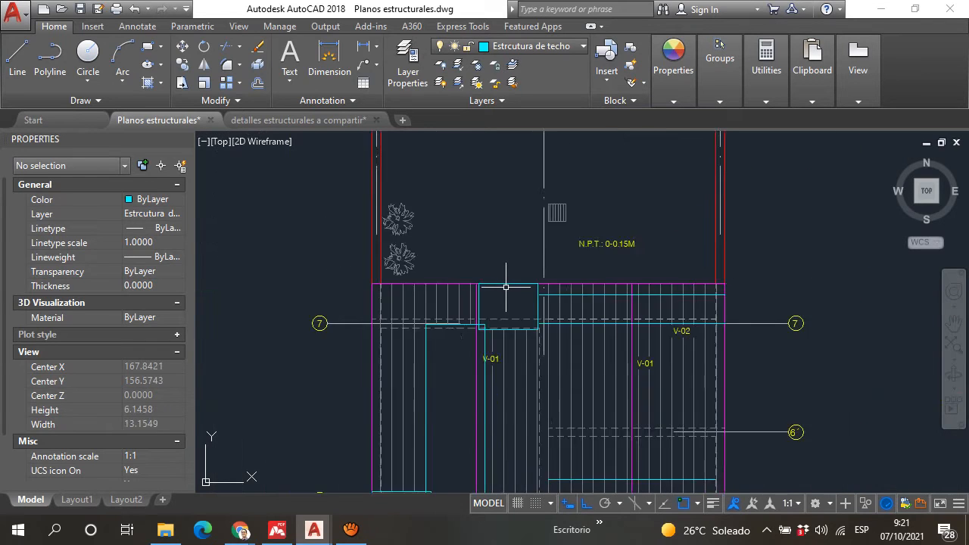
scroll(498, 329, "up", 3)
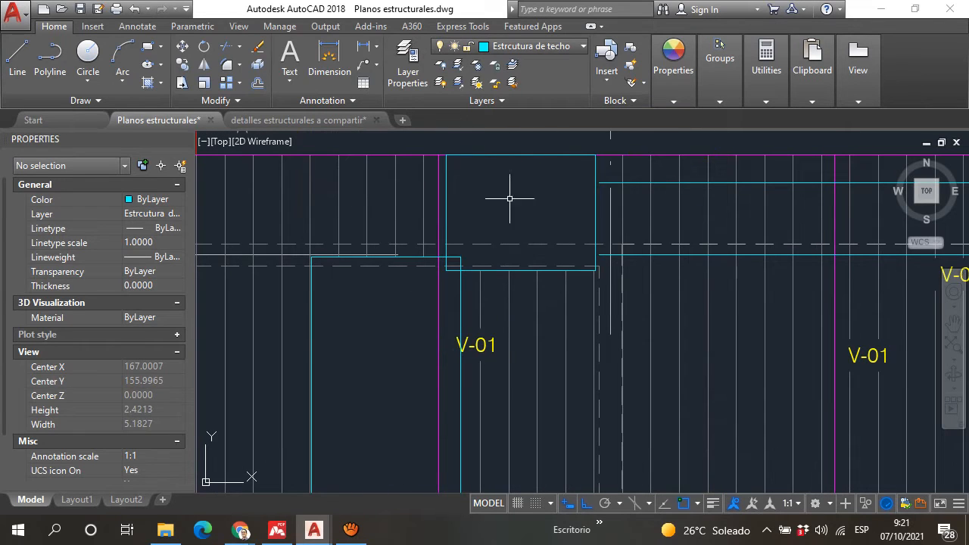
scroll(561, 197, "down", 3)
scroll(502, 347, "up", 3)
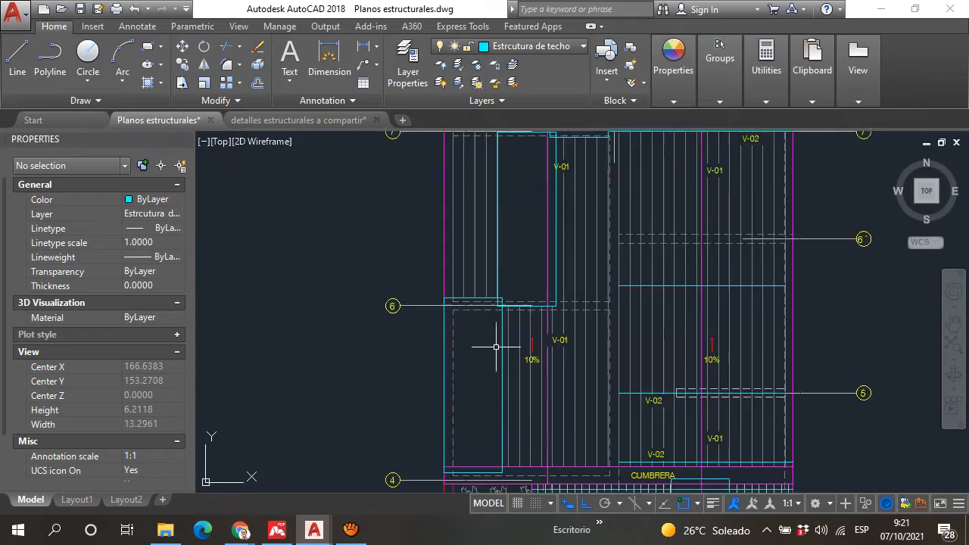
scroll(480, 318, "down", 2)
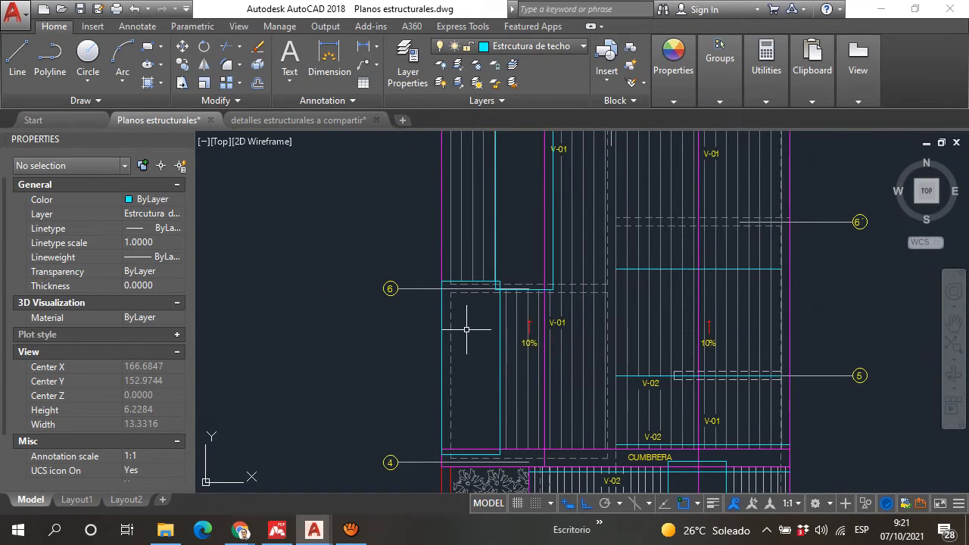
middle_click_drag(501, 218, 468, 456)
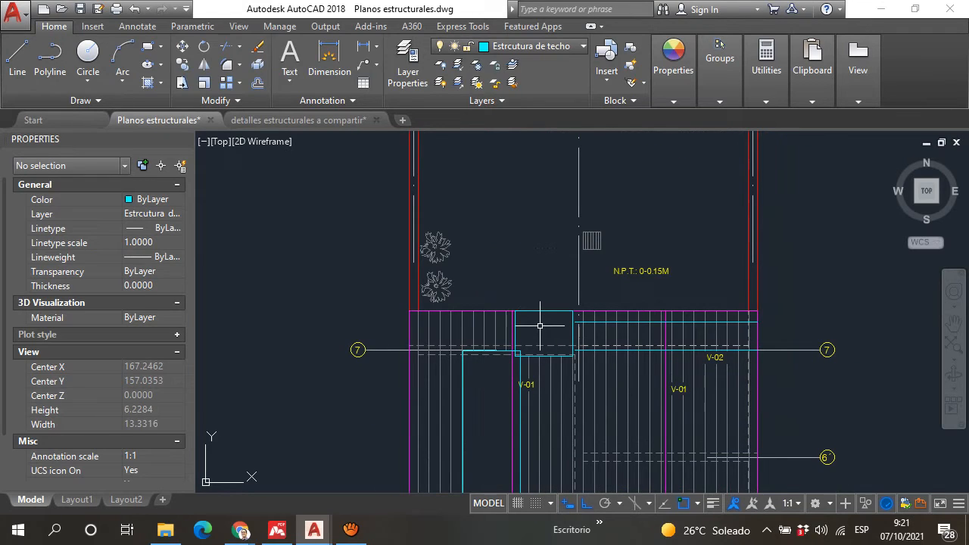
middle_click_drag(493, 394, 477, 271)
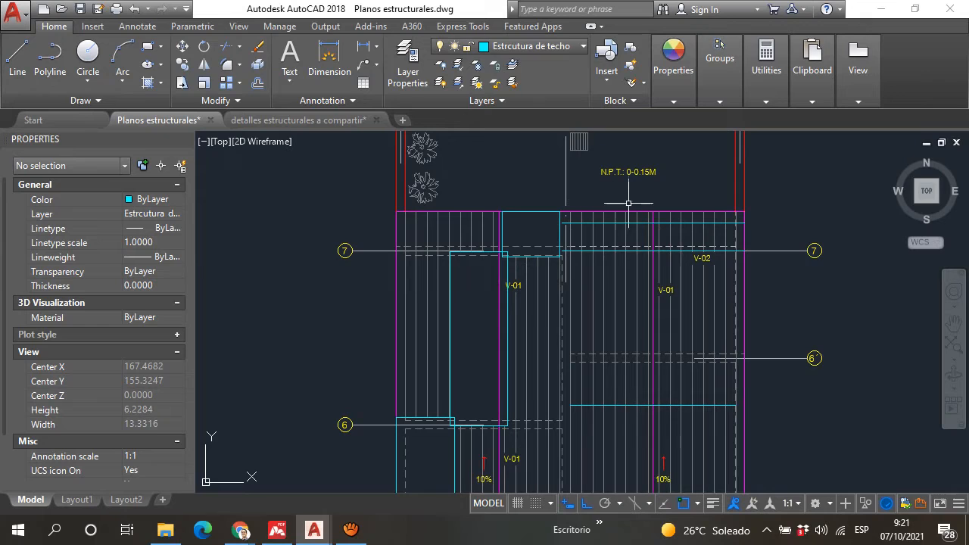
Step: Review the whole roof plan, from the beams between axes 7 and 5 past the CUMBRERA ridge down to axis 1
mouse_move(625, 295)
scroll(546, 228, "down", 5)
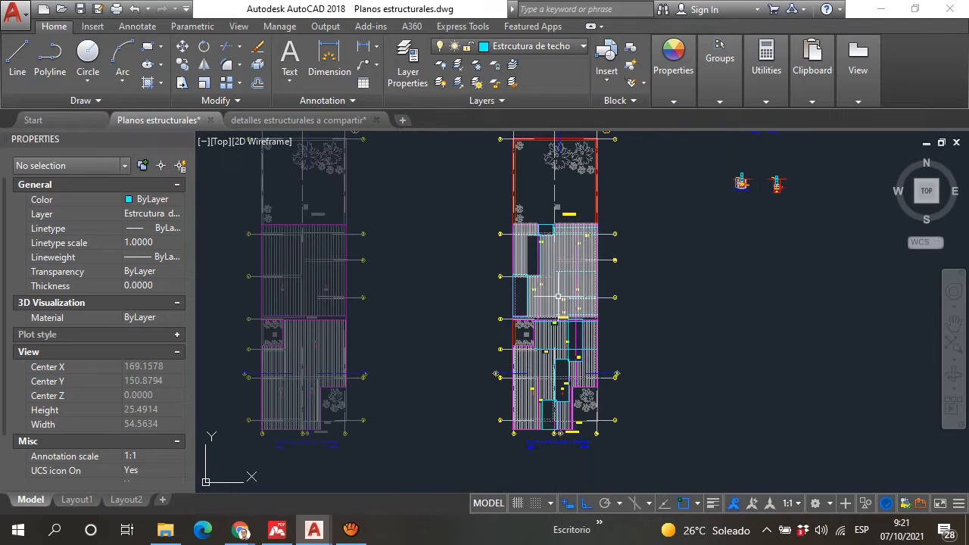
scroll(546, 284, "up", 4)
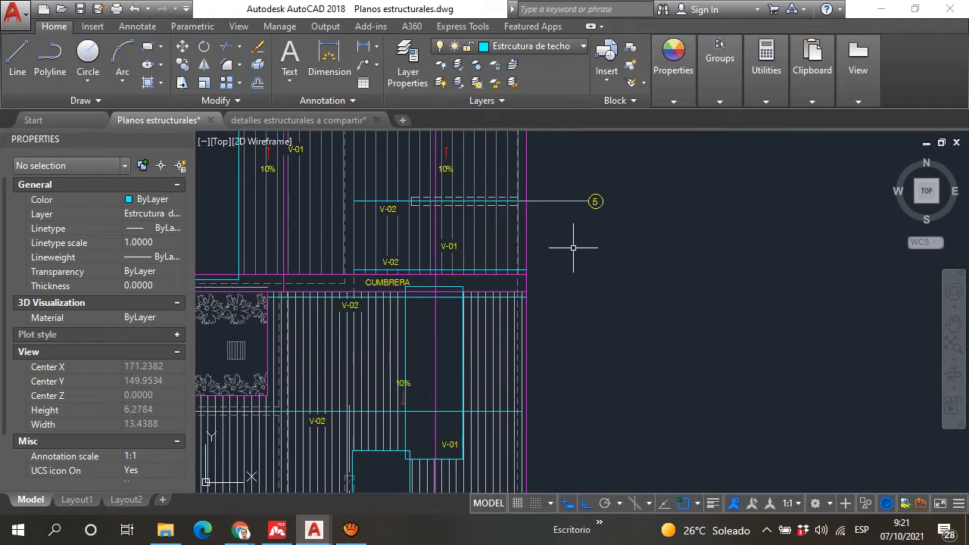
scroll(639, 255, "down", 2)
scroll(502, 331, "up", 4)
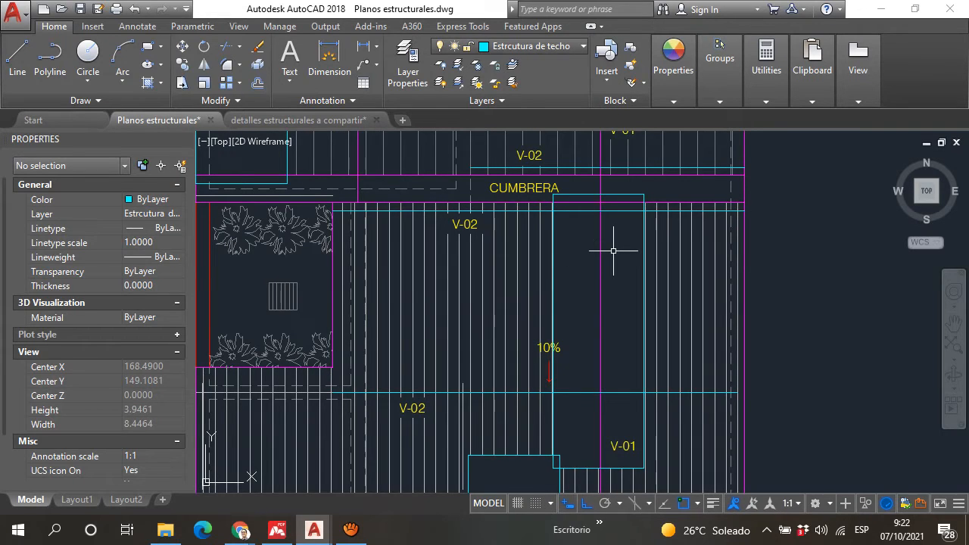
scroll(607, 246, "down", 4)
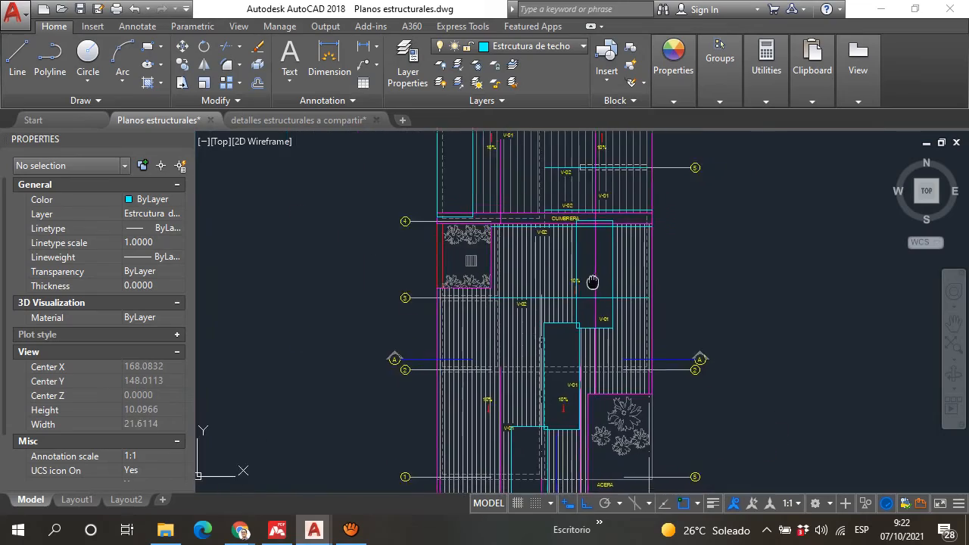
middle_click_drag(606, 409, 574, 351)
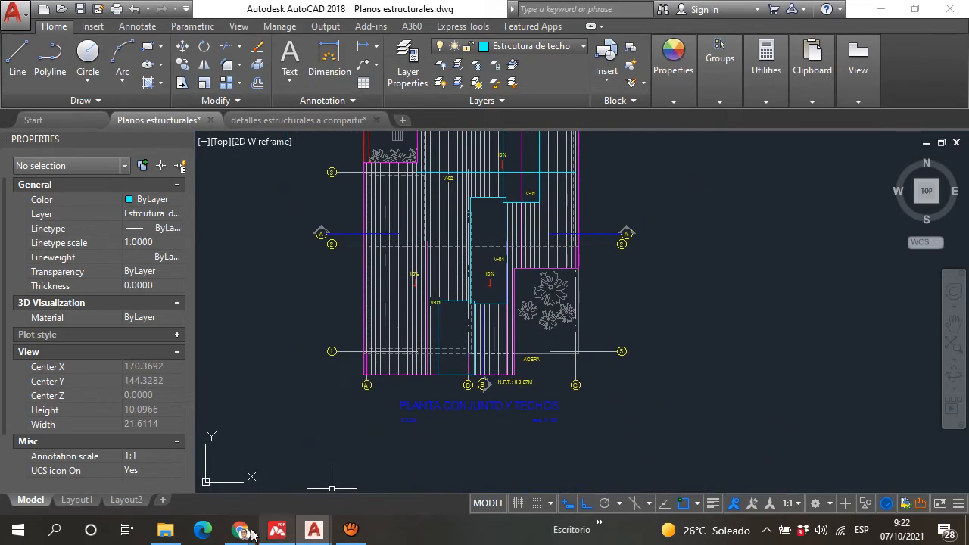
Step: Switch to Chrome and bring up the Google Meet call with its chat messages
mouse_move(241, 530)
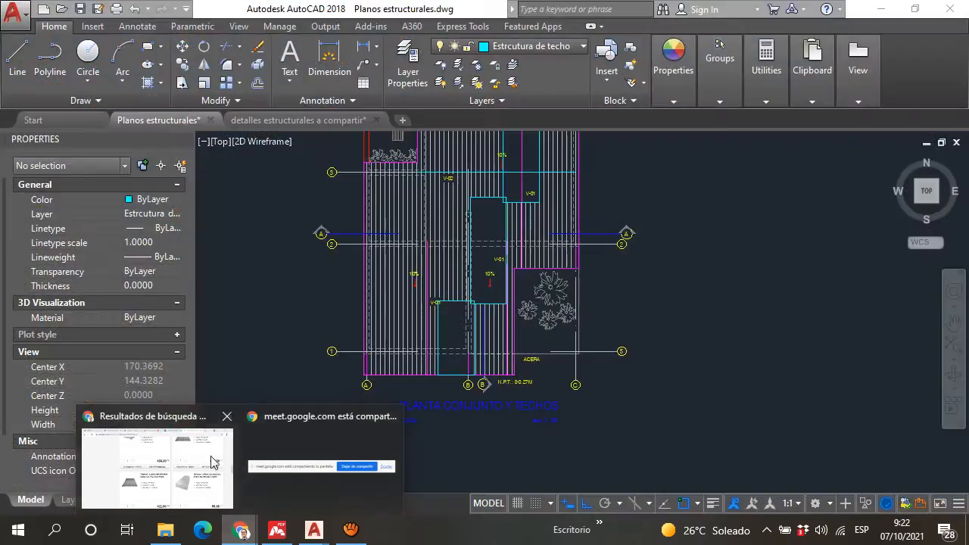
left_click(179, 479)
left_click(427, 8)
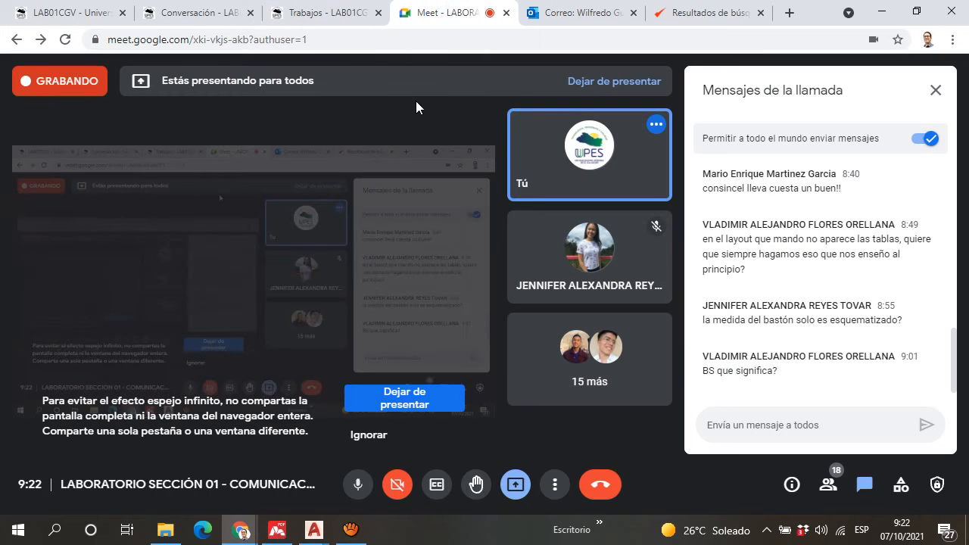
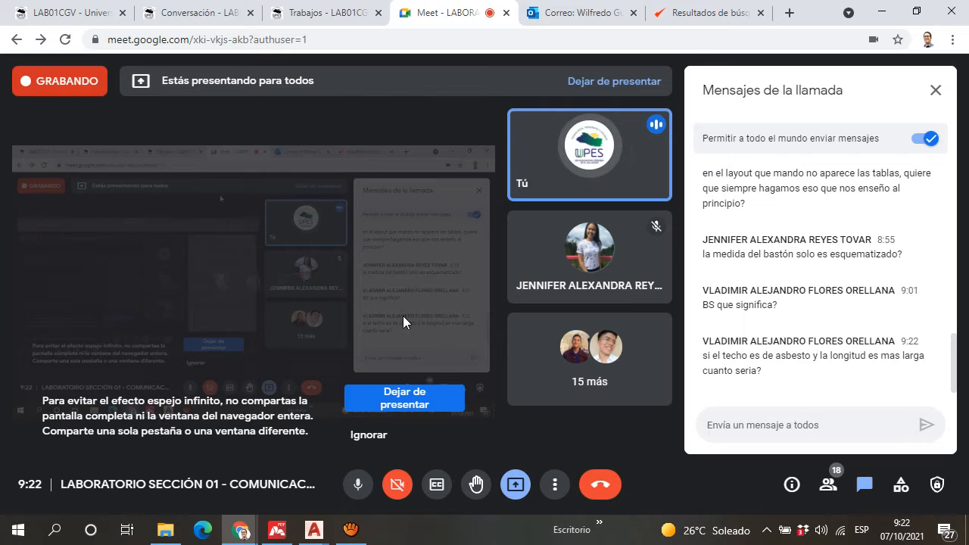
Step: Switch to AutoCAD and examine the V-01 and V-02 beam labels across the roof plan
mouse_move(314, 530)
left_click(312, 494)
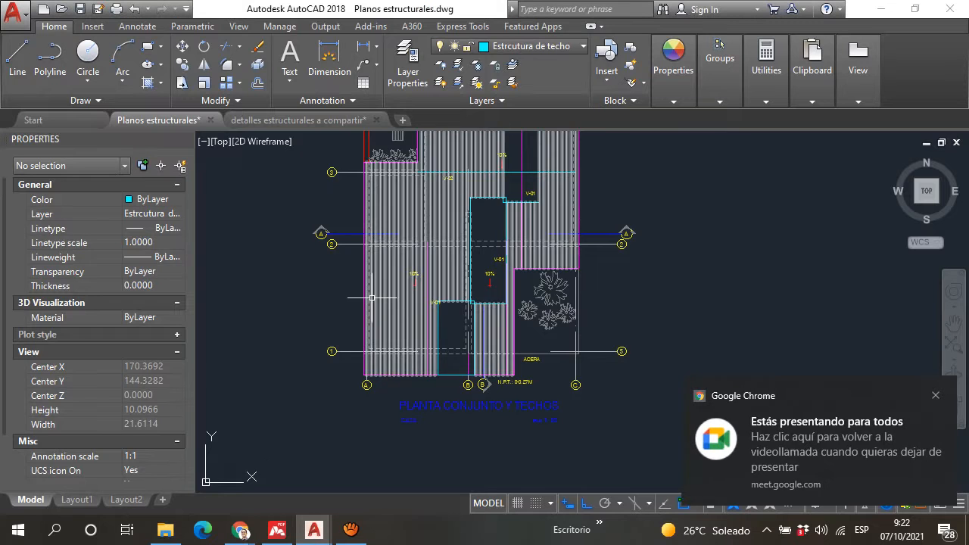
scroll(372, 298, "up", 4)
middle_click_drag(478, 286, 447, 439)
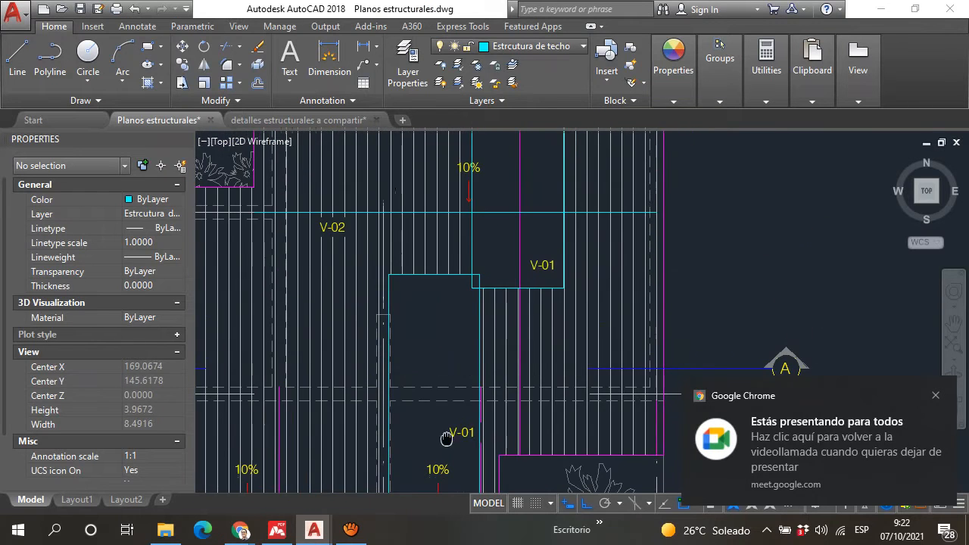
mouse_move(469, 203)
middle_mouse_down()
mouse_move(461, 268)
mouse_move(478, 323)
middle_mouse_up()
scroll(481, 314, "down", 4)
scroll(474, 189, "up", 6)
middle_click_drag(476, 248, 501, 400)
scroll(450, 245, "down", 2)
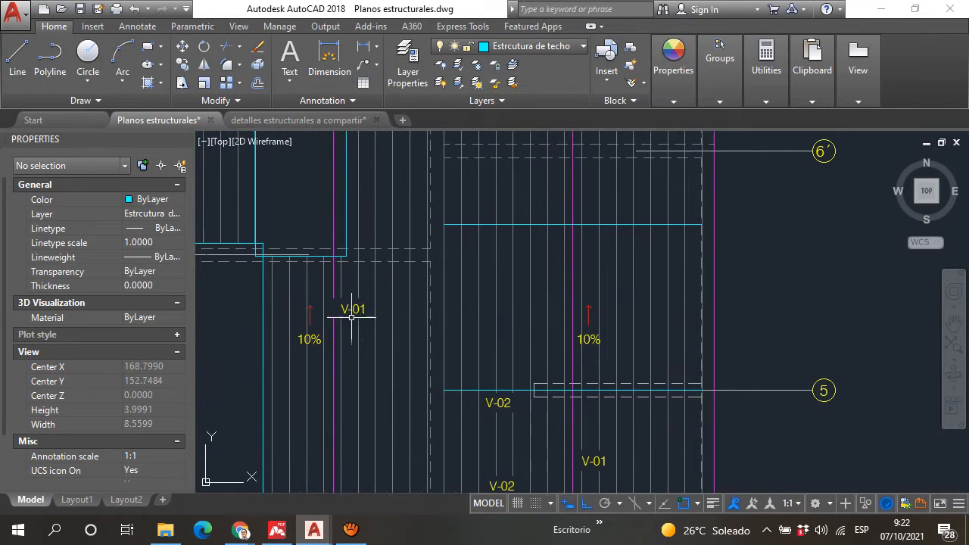
scroll(351, 317, "up", 4)
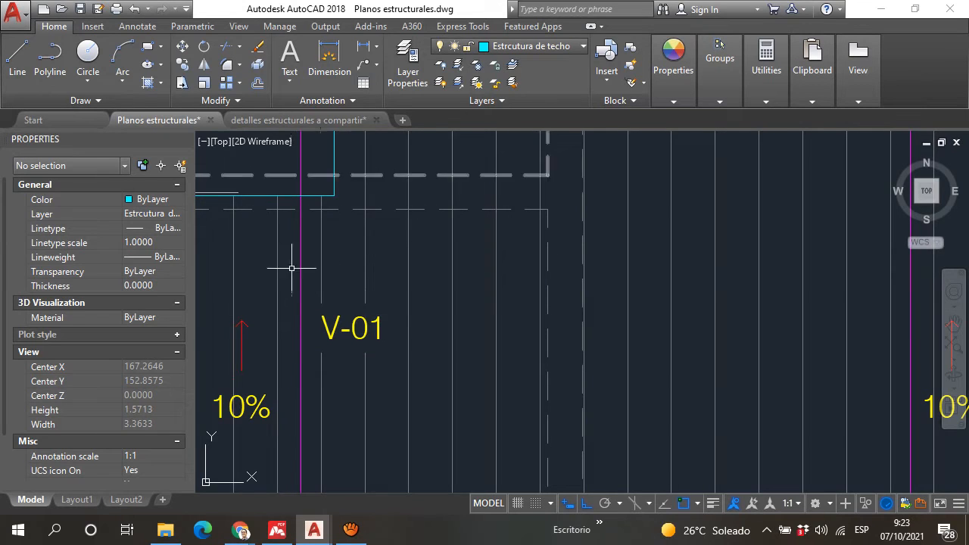
scroll(329, 299, "down", 6)
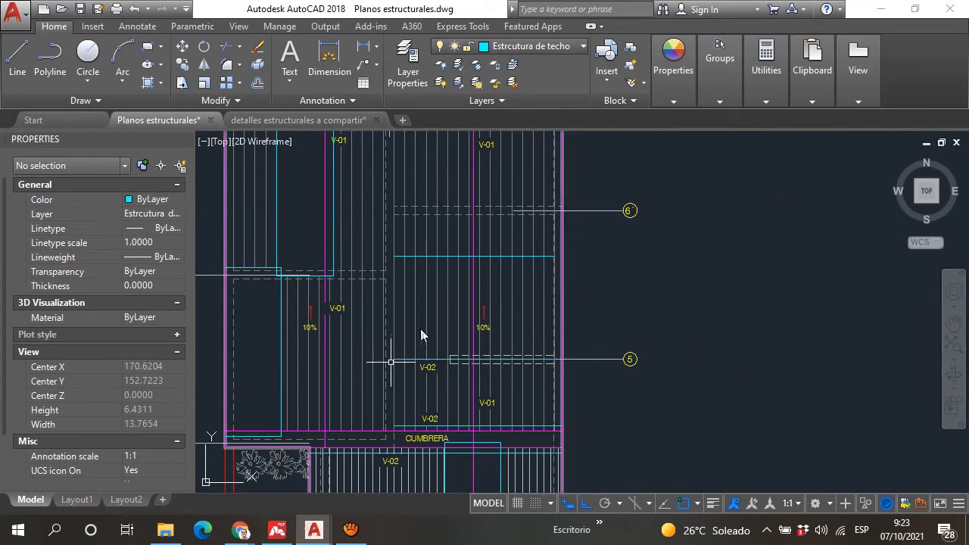
Step: Examine the section details of beams V-01 and V-02 beside the roof plan
scroll(391, 362, "down", 10)
scroll(545, 219, "up", 14)
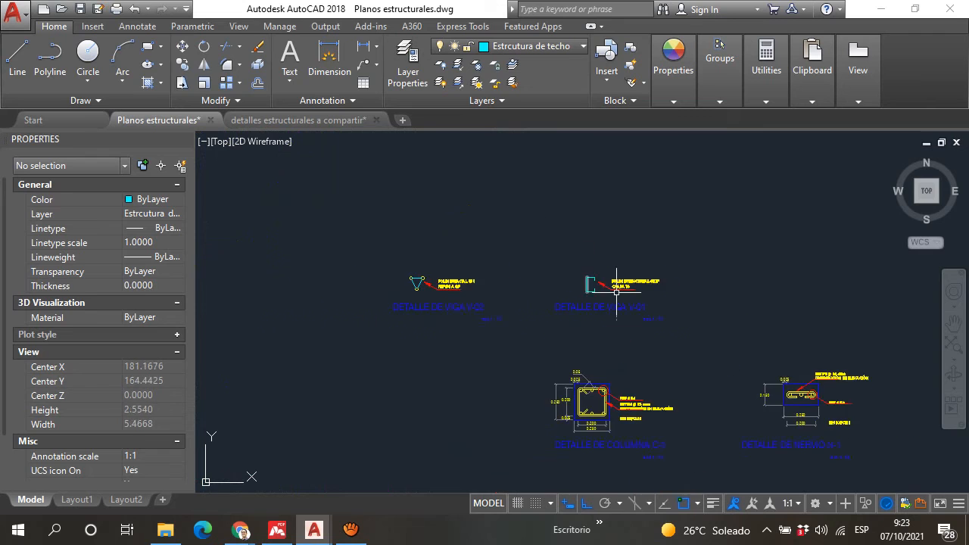
scroll(617, 291, "up", 6)
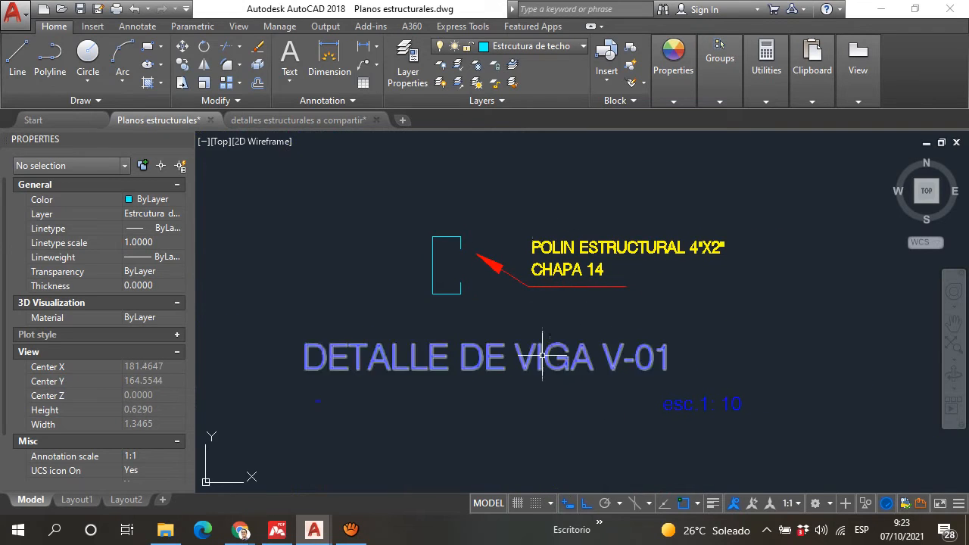
scroll(386, 340, "down", 4)
scroll(329, 331, "up", 4)
middle_click_drag(490, 360, 476, 331)
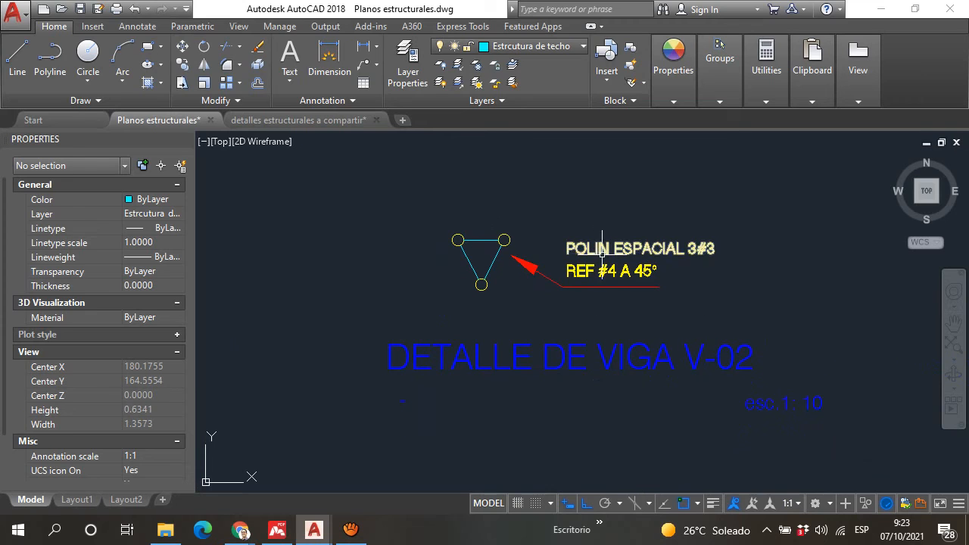
scroll(599, 252, "up", 2)
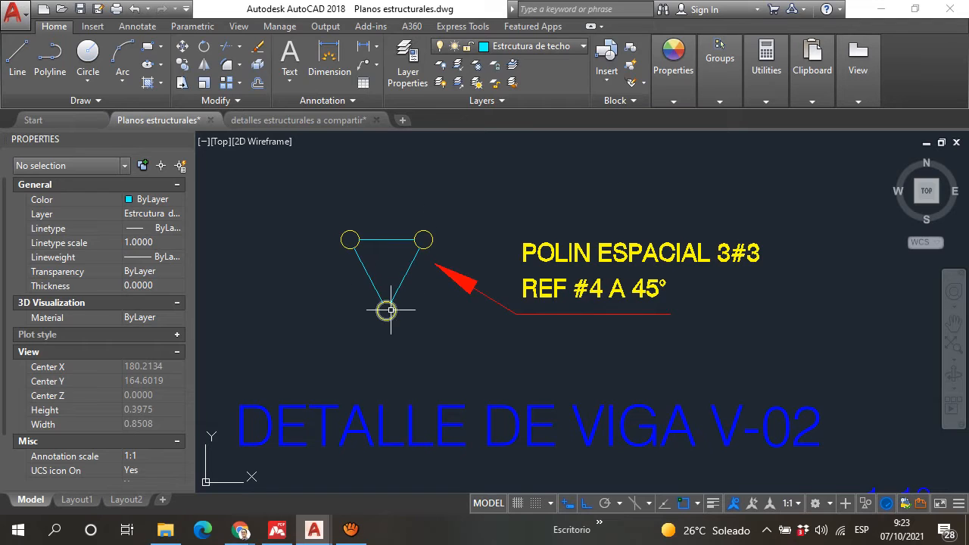
scroll(493, 243, "down", 4)
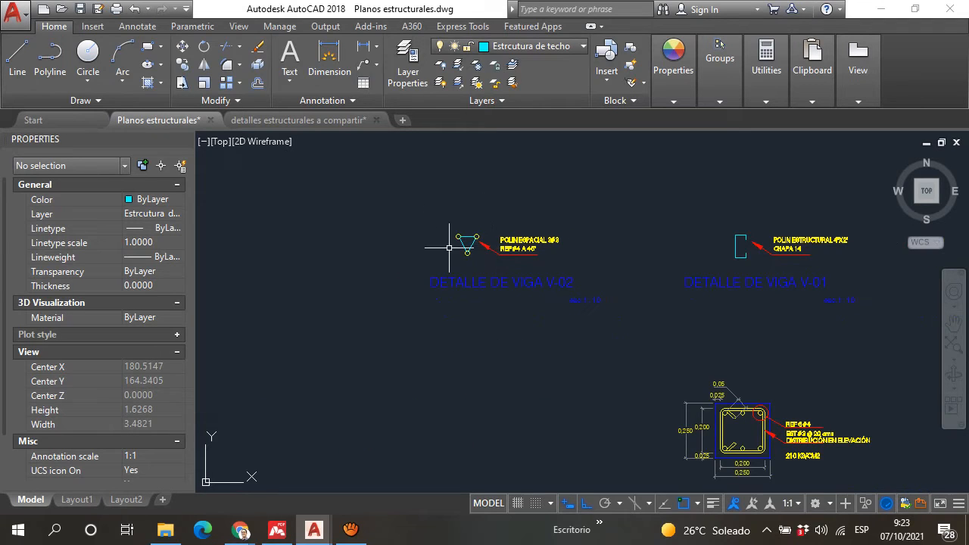
Step: Examine how beams V-01 and V-02 are drawn in the roof plan, especially along axis 7
scroll(462, 220, "down", 5)
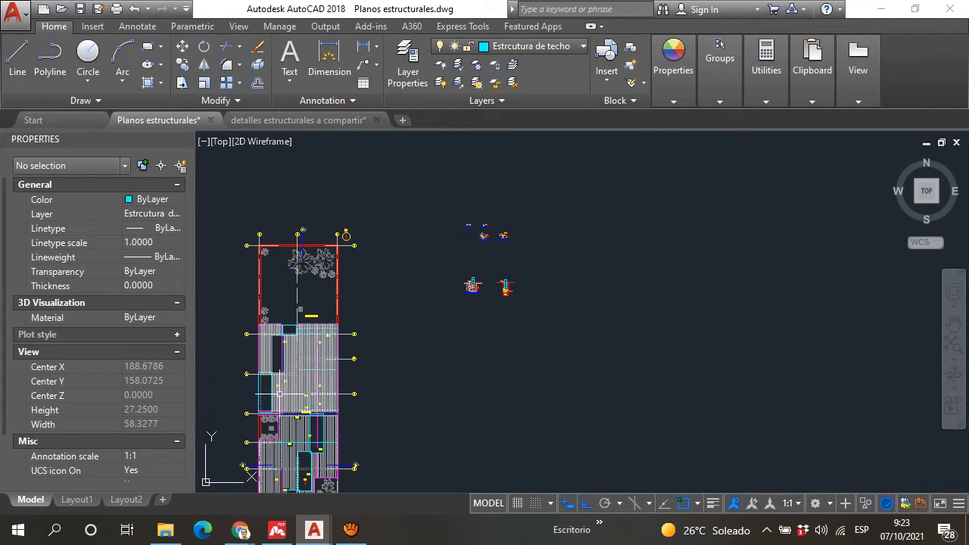
middle_click_drag(269, 356, 352, 303)
scroll(360, 291, "up", 10)
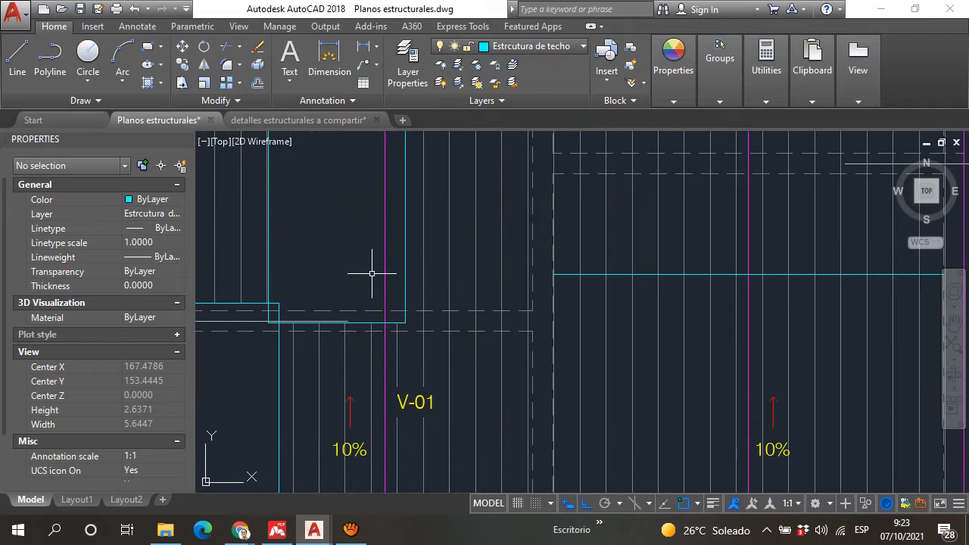
scroll(372, 271, "down", 8)
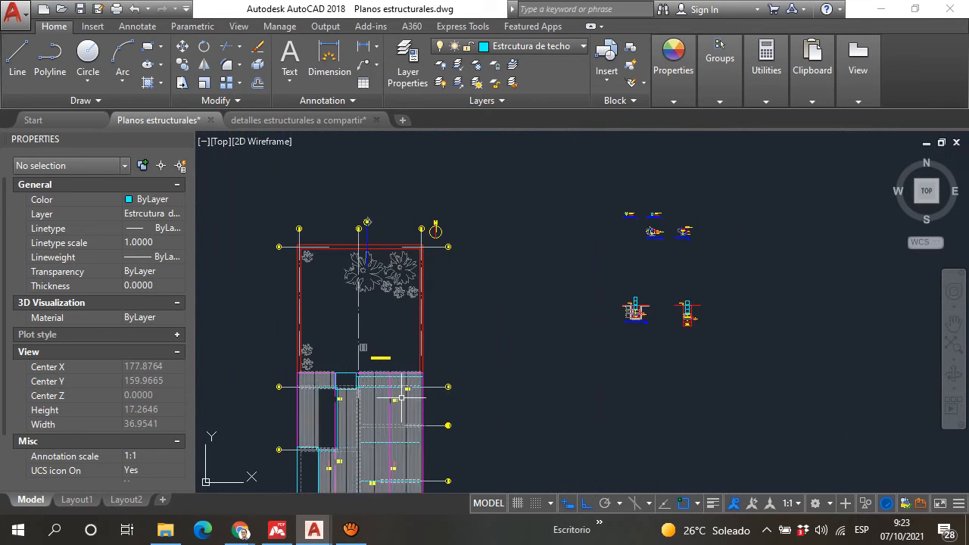
middle_click_drag(404, 297, 354, 379)
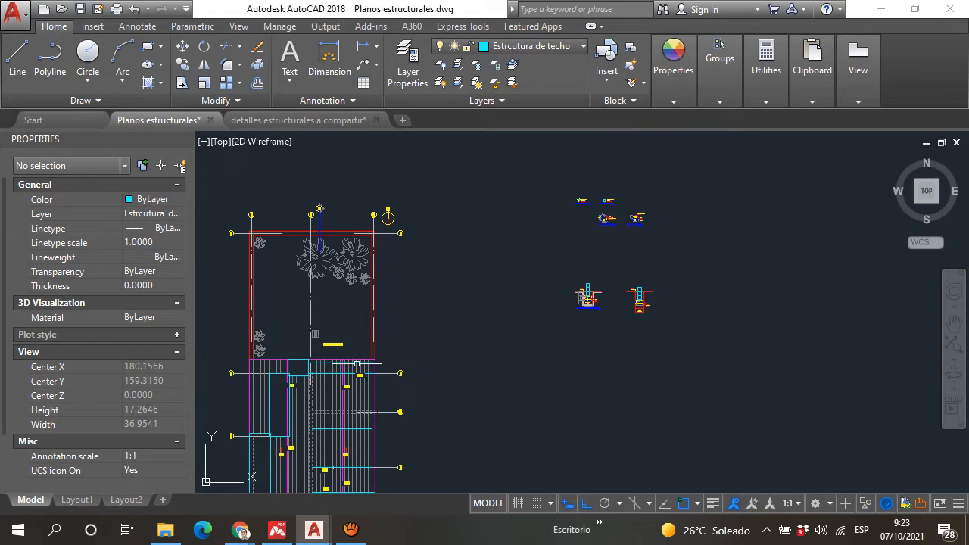
scroll(357, 364, "up", 10)
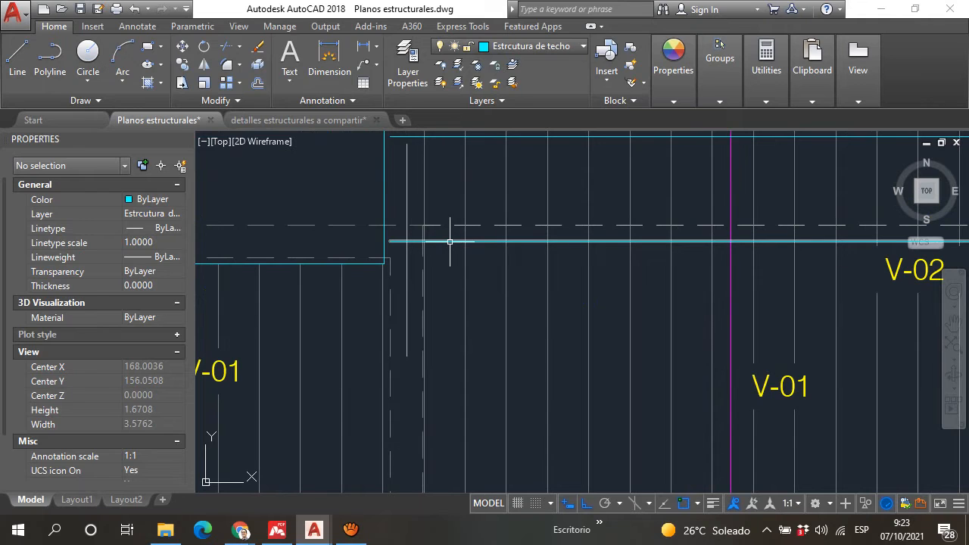
scroll(521, 295, "down", 5)
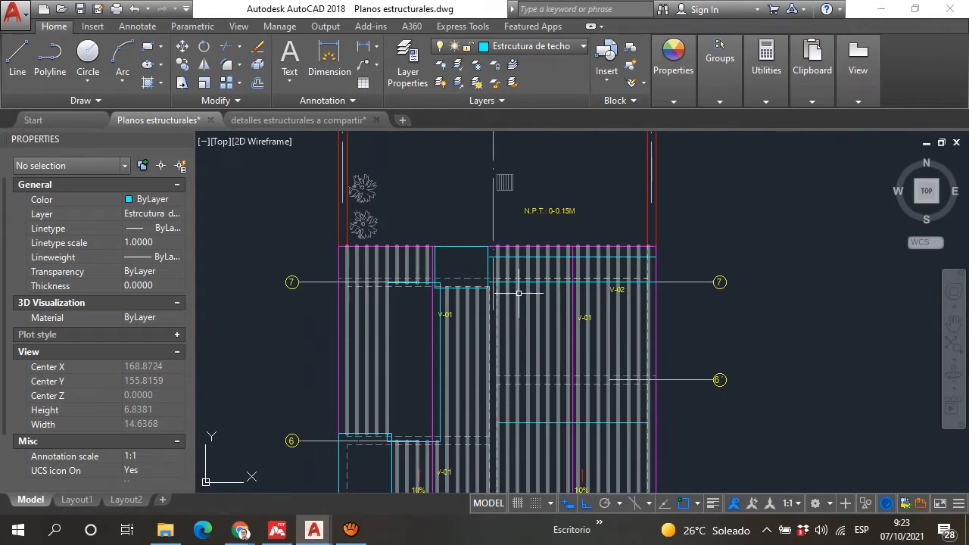
scroll(508, 305, "up", 5)
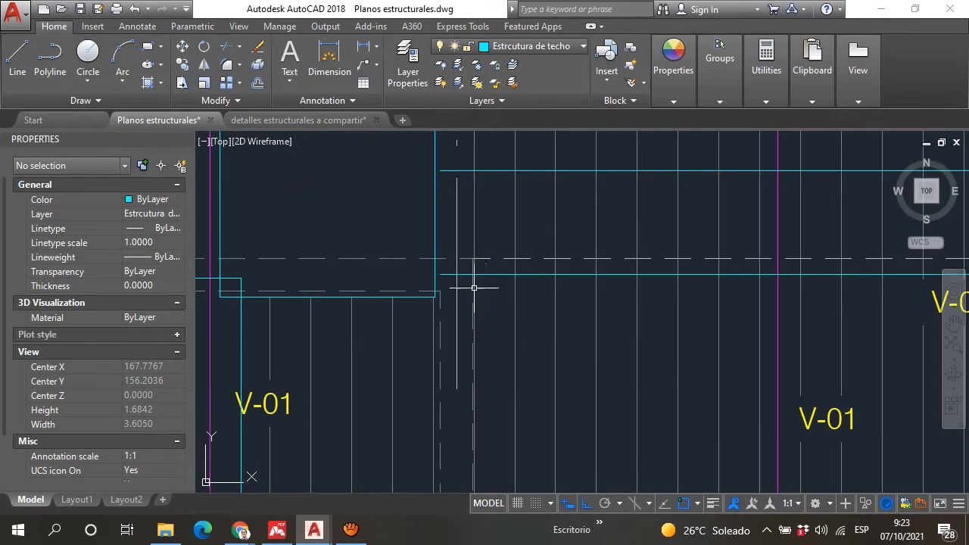
scroll(477, 285, "down", 3)
scroll(411, 310, "down", 5)
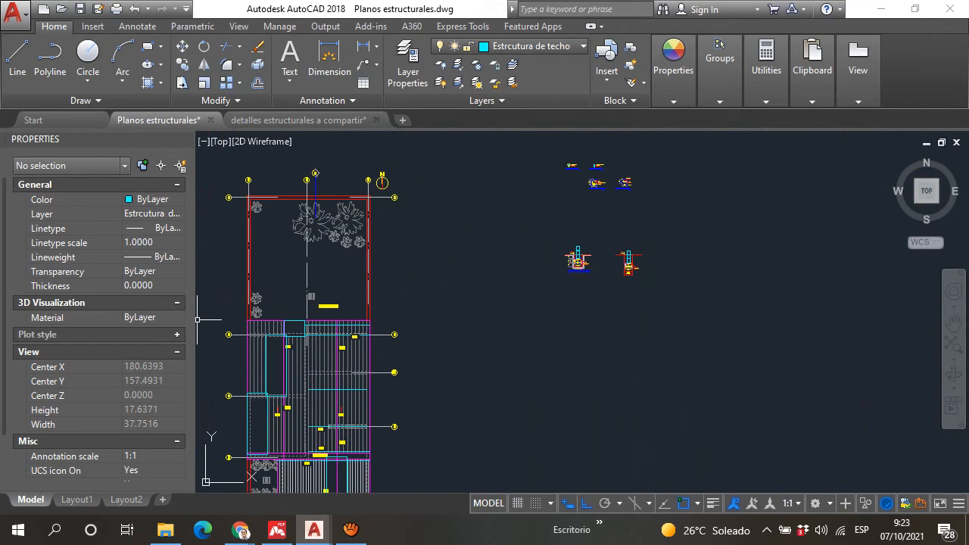
Step: Draw a horizontal sample row beside the roof plan: a long line, a short dash and another long line about 1.03 units long
left_click(25, 67)
scroll(422, 357, "up", 5)
left_click(420, 360)
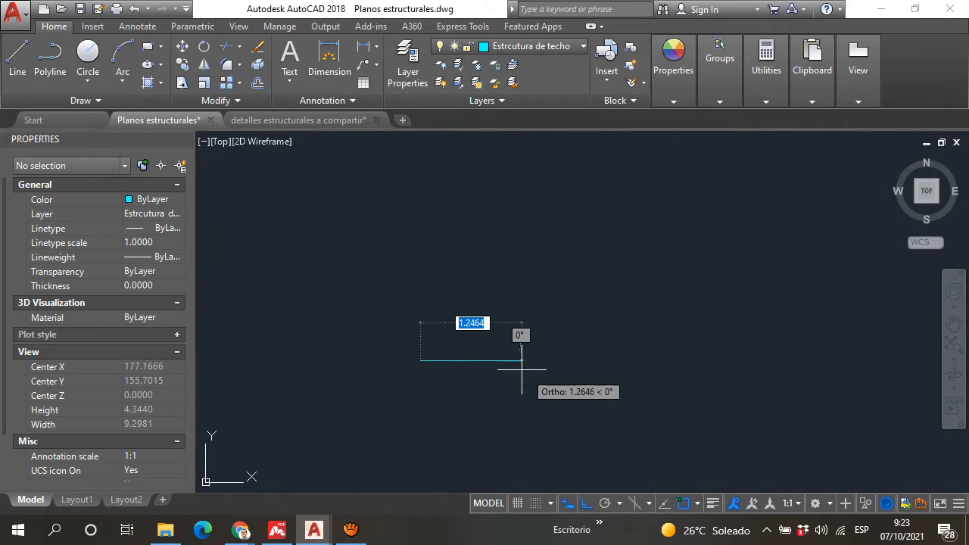
left_click(512, 361)
scroll(515, 360, "up", 3)
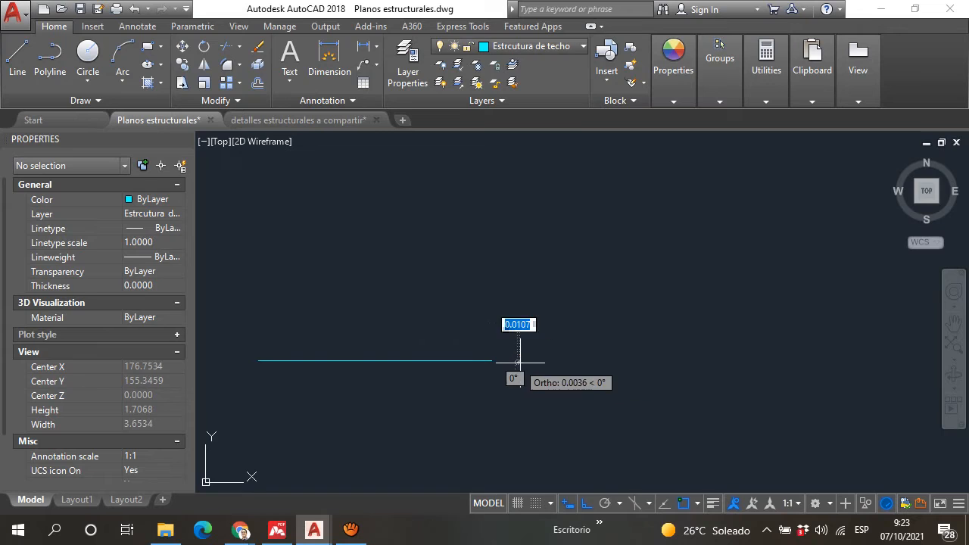
left_click(543, 363)
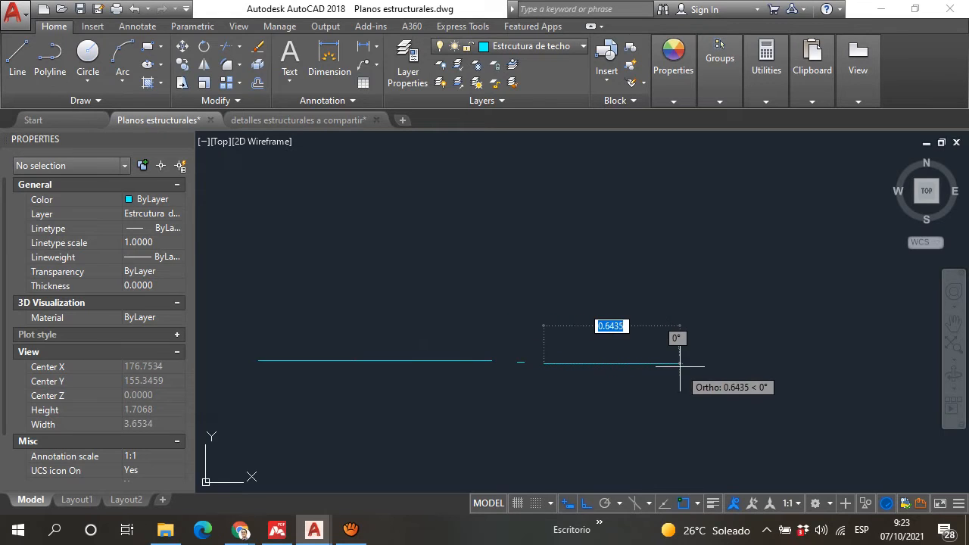
scroll(721, 369, "down", 3)
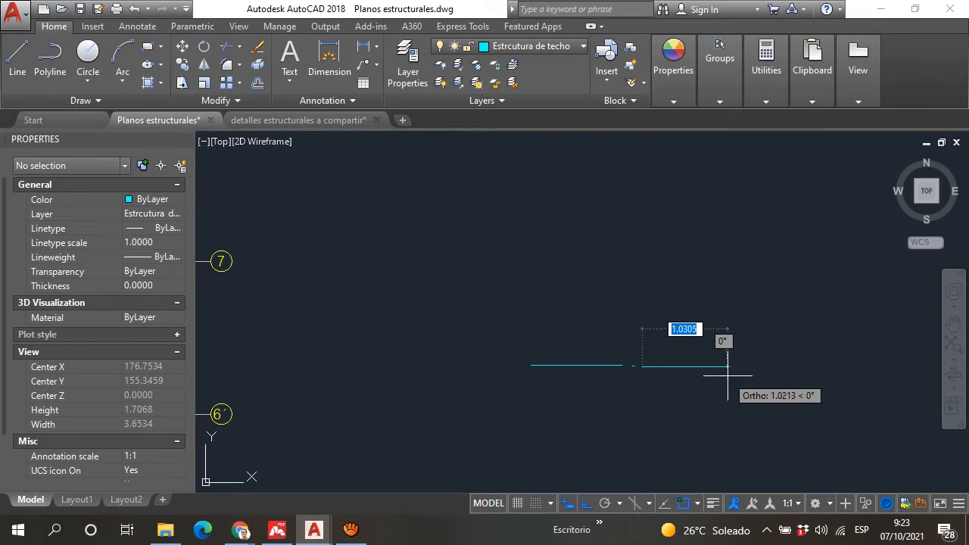
left_click(730, 366)
middle_click_drag(712, 380, 501, 346)
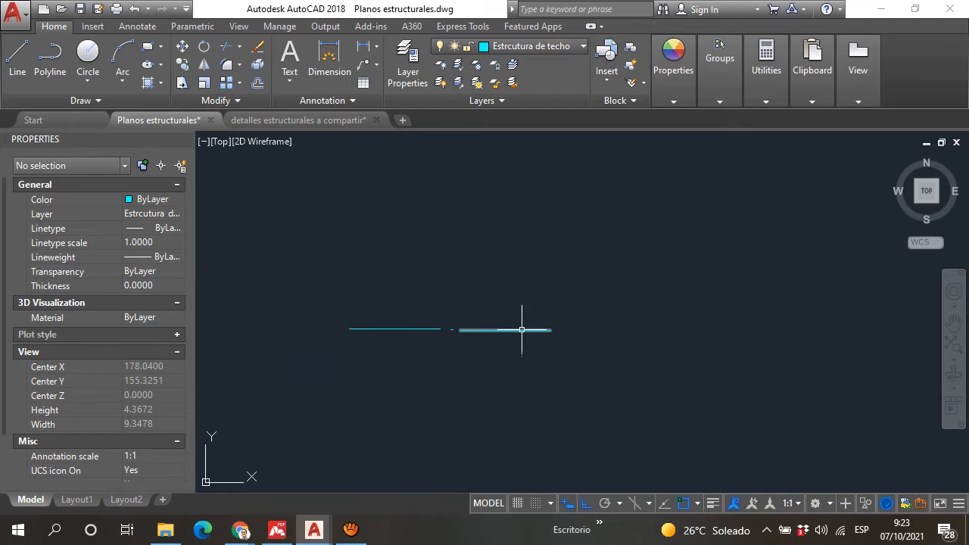
Step: Start a second sample row below the first with one long horizontal line
scroll(422, 361, "down", 2)
scroll(442, 368, "up", 4)
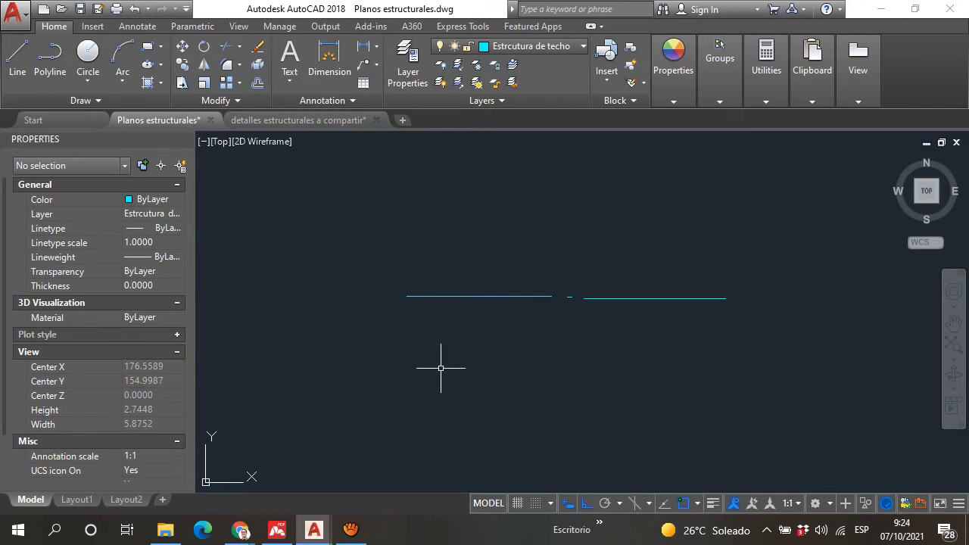
key("Return")
left_click(405, 378)
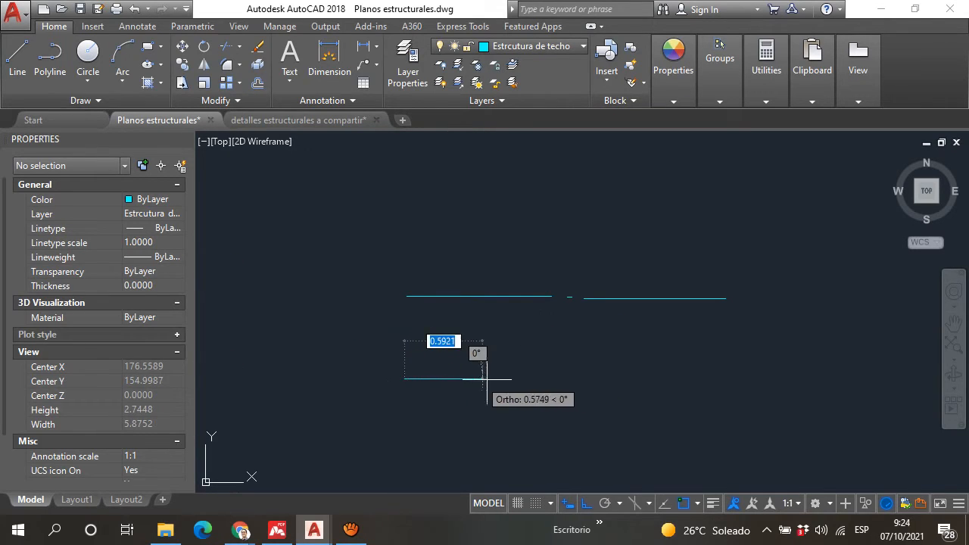
left_click(518, 378)
key("Return")
Step: Add two short separate dashes, the second about 0.08 units long, after the second row's long line
scroll(565, 384, "up", 4)
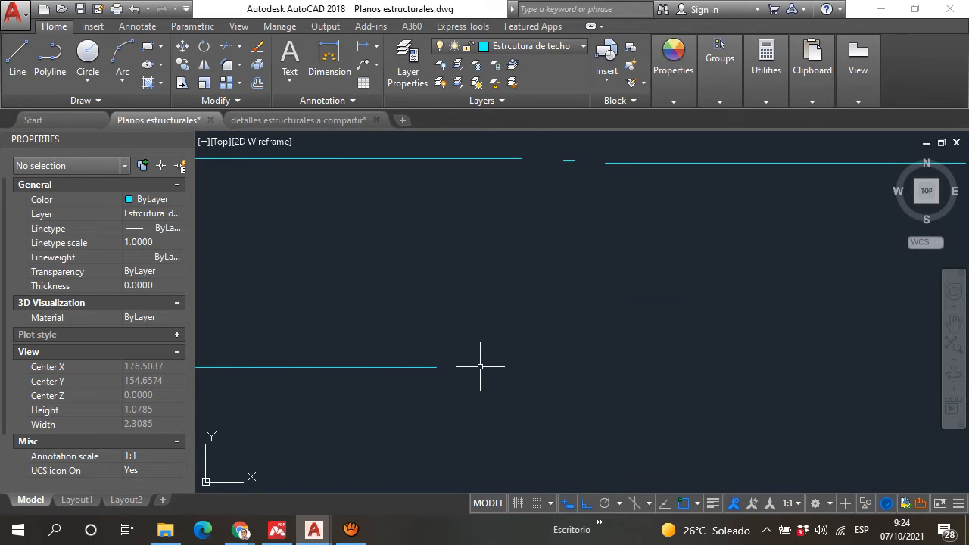
key("Return")
left_click(465, 366)
left_click(486, 366)
key("Return")
key("Return")
left_click(517, 366)
left_click(545, 367)
key("Return")
key("Return")
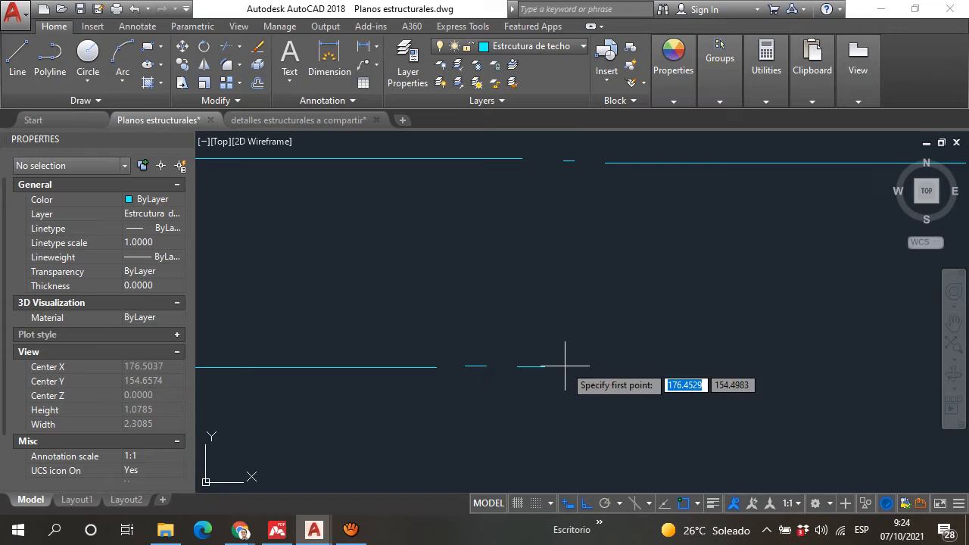
Step: Close the second sample row with a long horizontal line after its two dashes
left_click(569, 366)
scroll(569, 365, "down", 4)
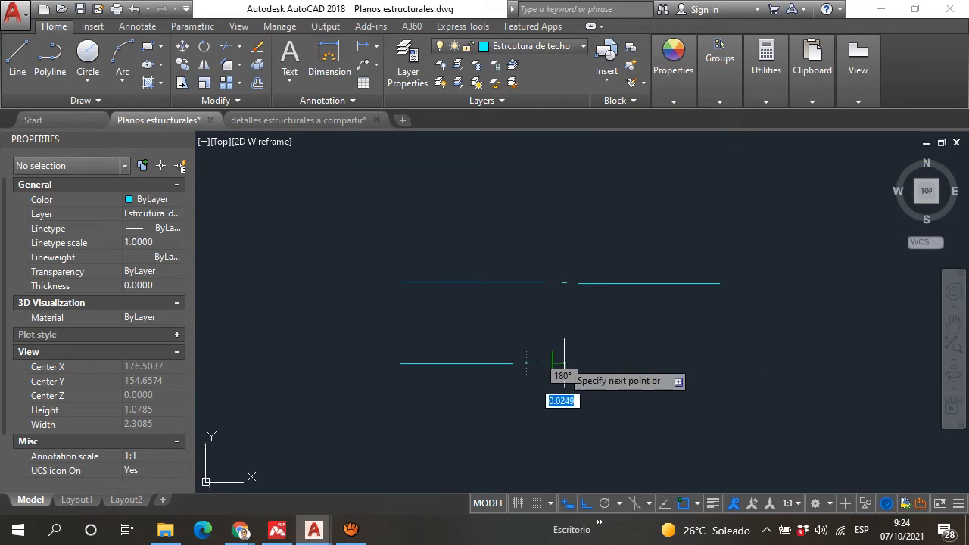
left_click(693, 363)
key("Return")
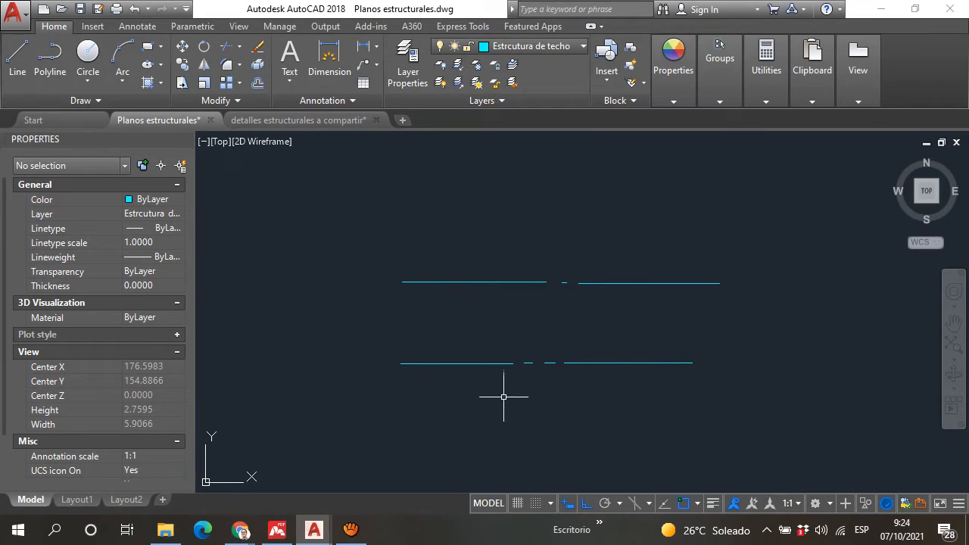
key("Return")
key("Escape")
Step: Copy the two short dashes of the second row to begin a third row beneath its start
scroll(543, 378, "up", 2)
left_click(566, 375)
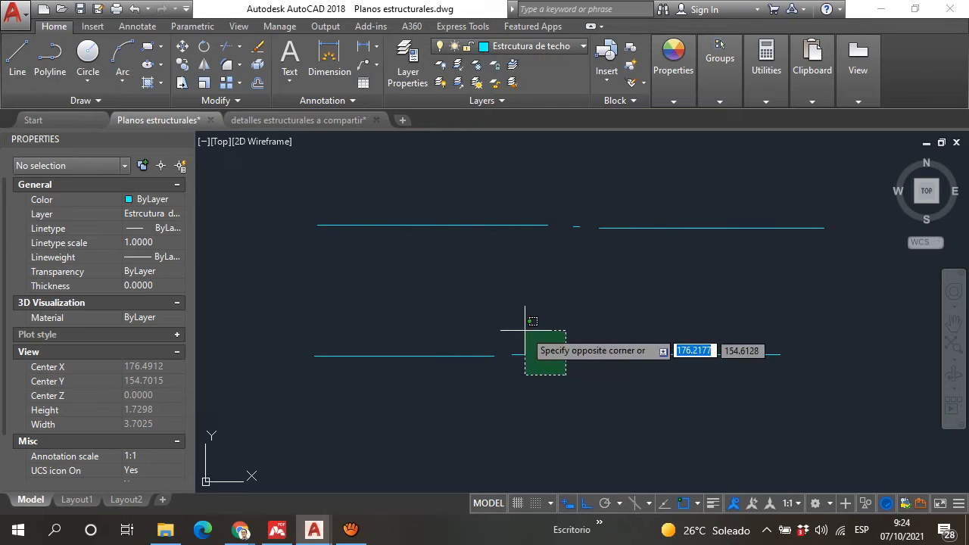
left_click(525, 330)
type("co")
key("Return")
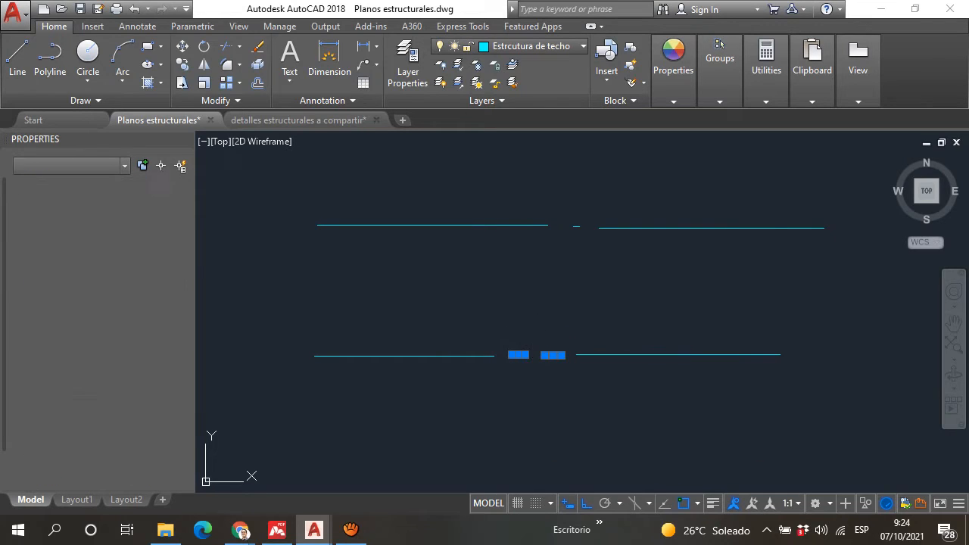
left_click(523, 369)
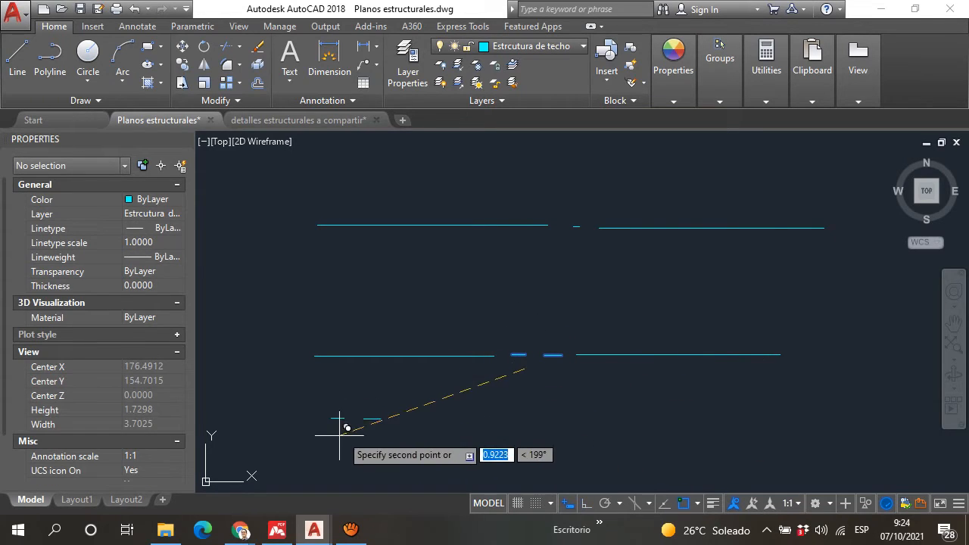
left_click(330, 458)
key("Escape")
Step: Copy the second dash of the third row four times along the row, evenly spaced, to form a short-dash line sample
left_click(364, 442)
type("c")
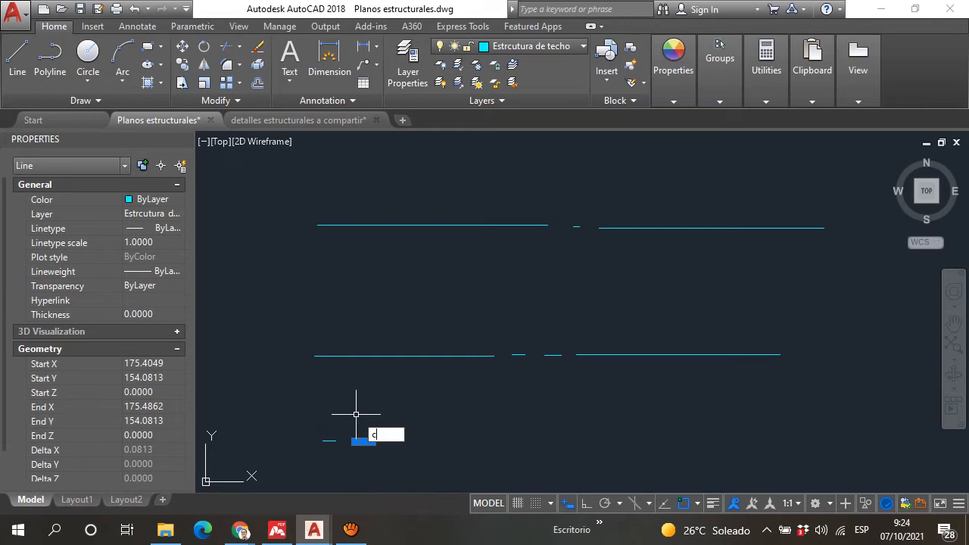
type("o")
key("Return")
left_click(370, 409)
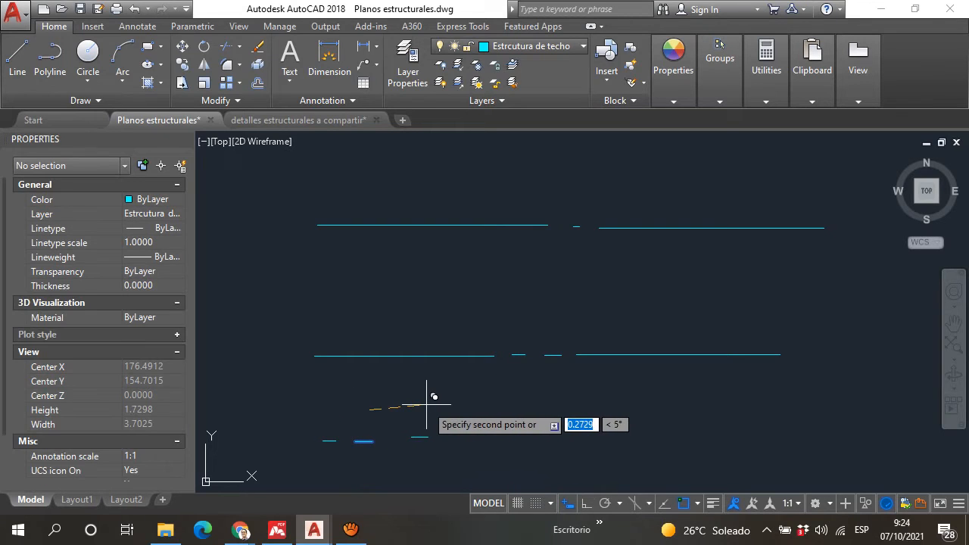
left_click(412, 409)
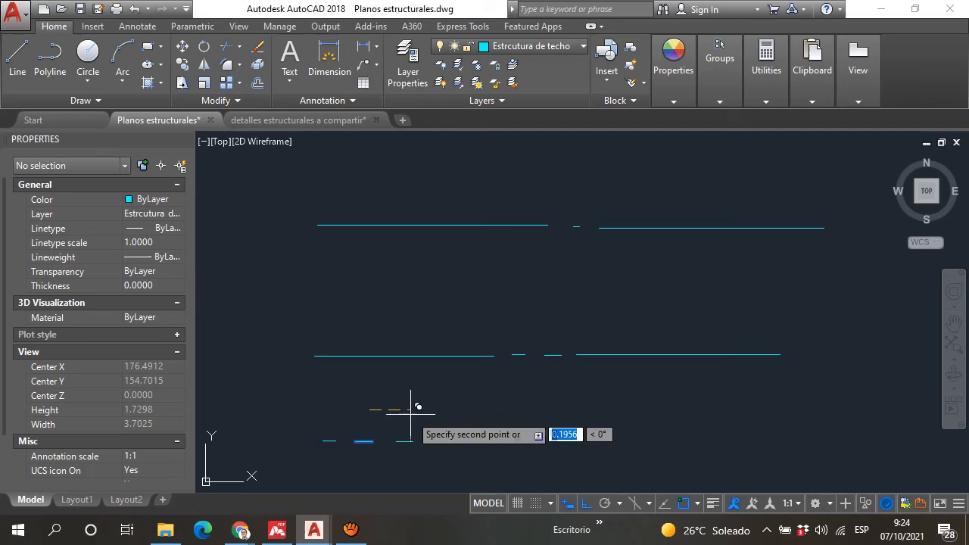
left_click(452, 413)
left_click(492, 413)
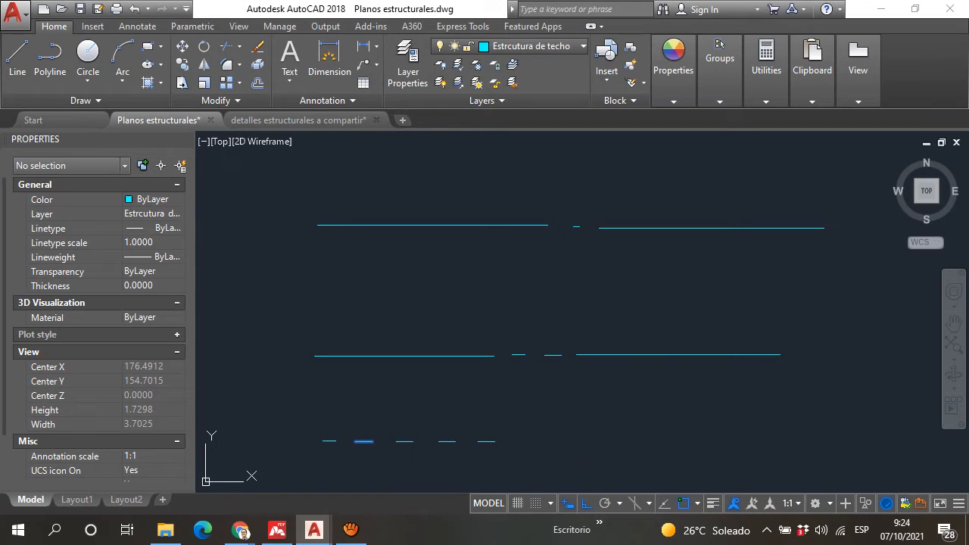
left_click(533, 422)
key("Escape")
Step: Examine beam V-01 in the roof plan and the beam and column details drawn away from it
scroll(608, 414, "down", 4)
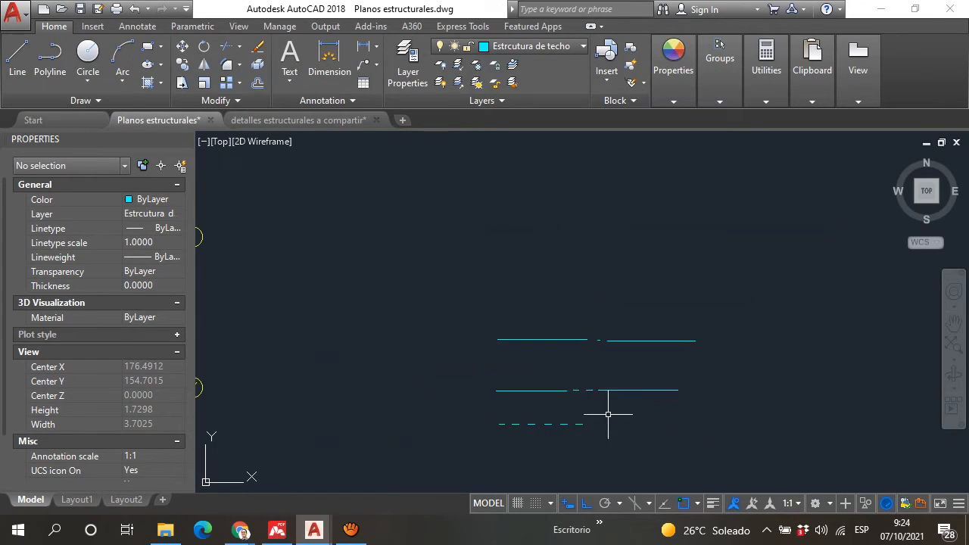
scroll(570, 431, "up", 4)
scroll(628, 390, "down", 8)
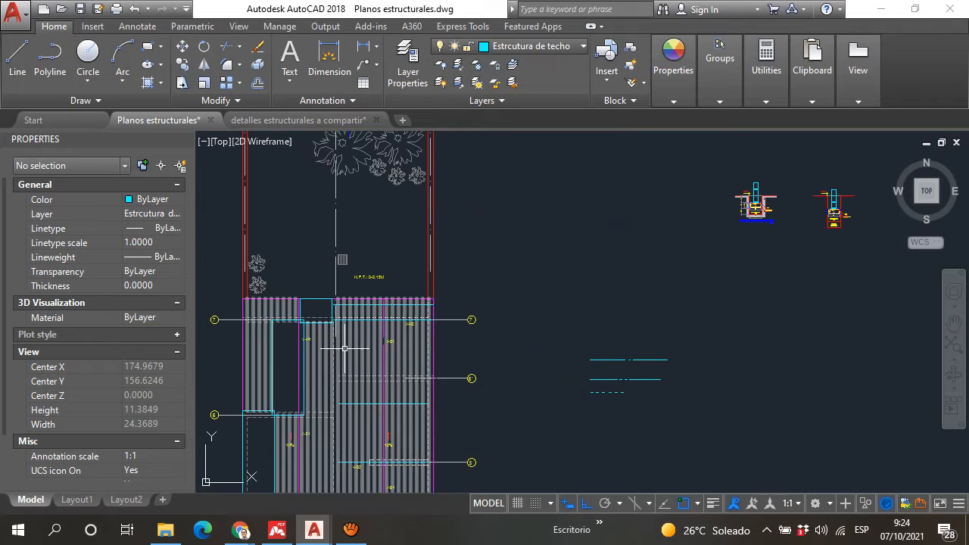
scroll(345, 348, "up", 2)
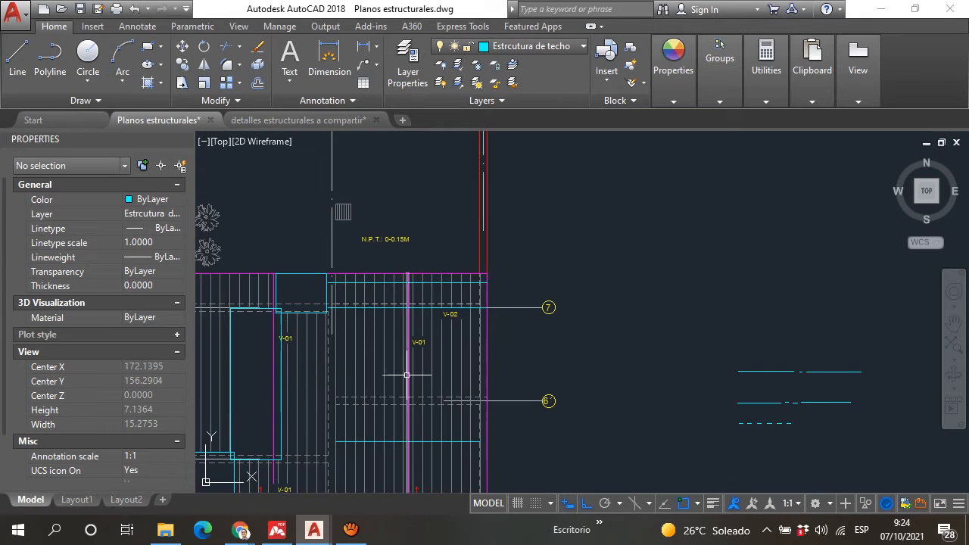
scroll(633, 348, "down", 4)
scroll(747, 223, "up", 8)
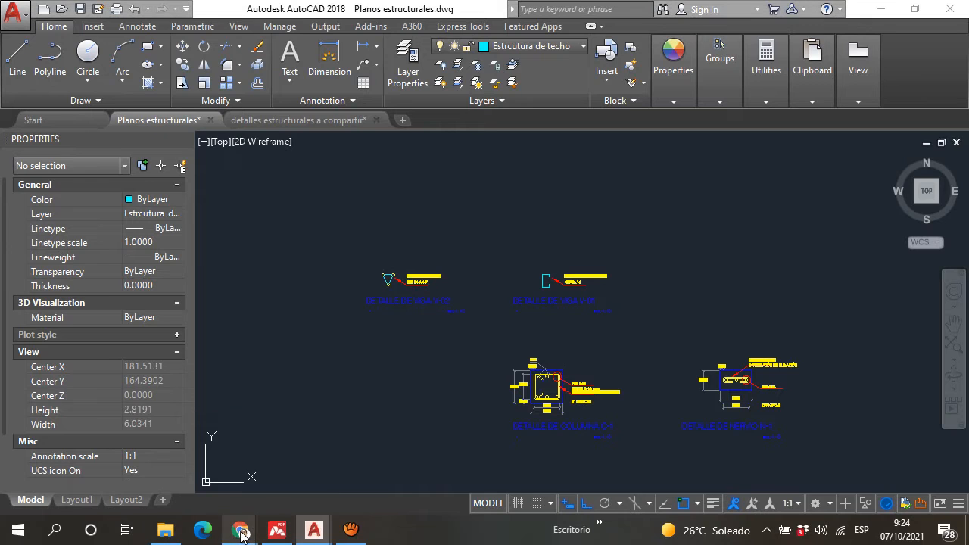
Step: Switch to Chrome to read the Meet call's chat, and view the Vidri search results for roofing sheets
mouse_move(241, 531)
left_click(187, 475)
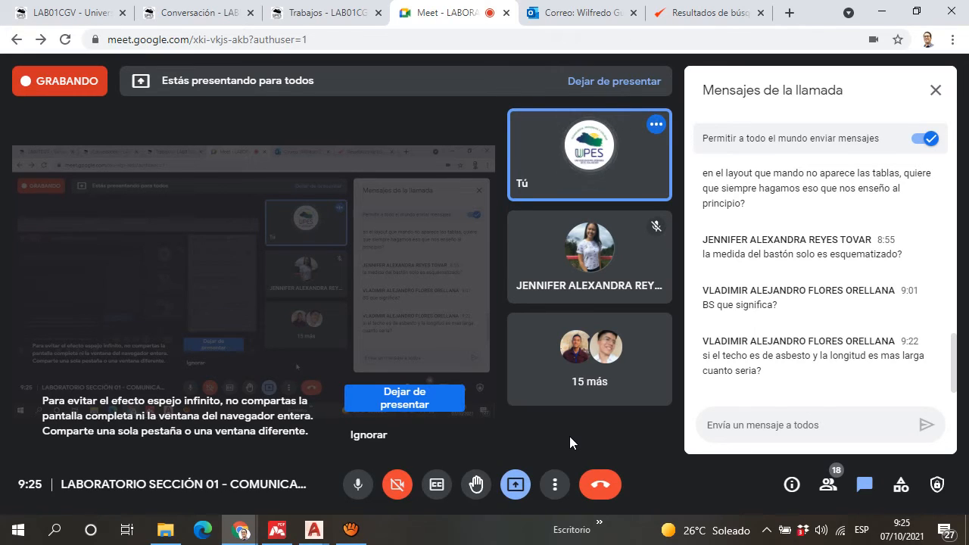
left_click(746, 13)
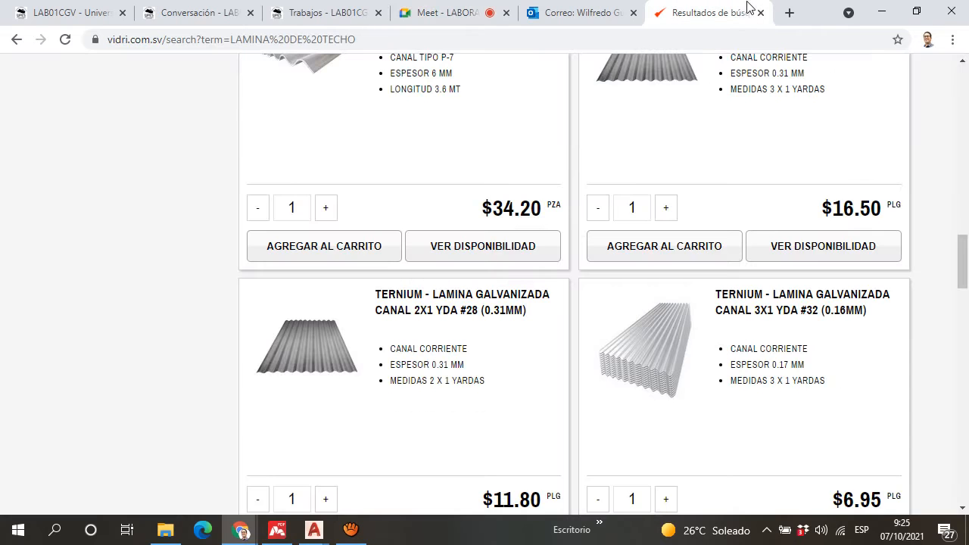
Step: Search Google in a new browser tab for "cubierta de asbesto" and look over the image results
left_click(790, 13)
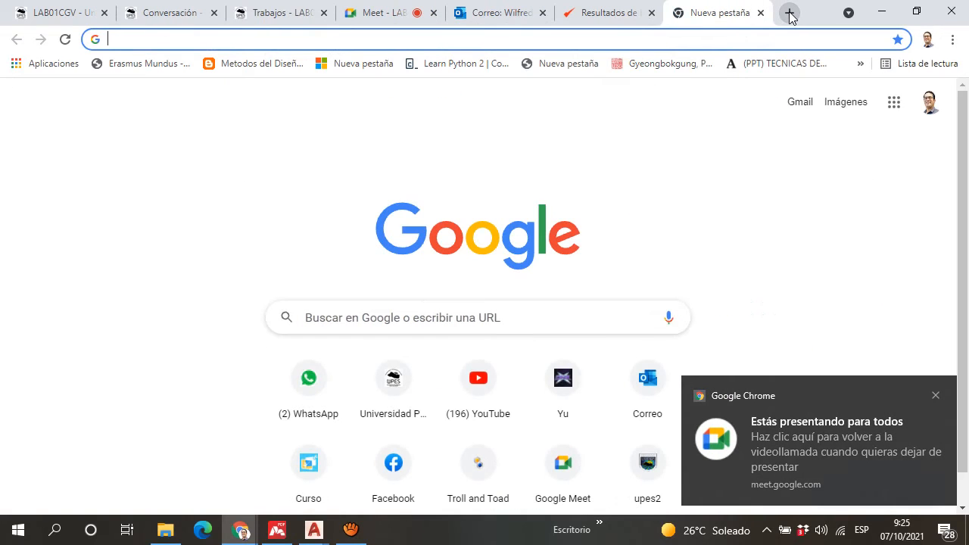
type("cubierta de")
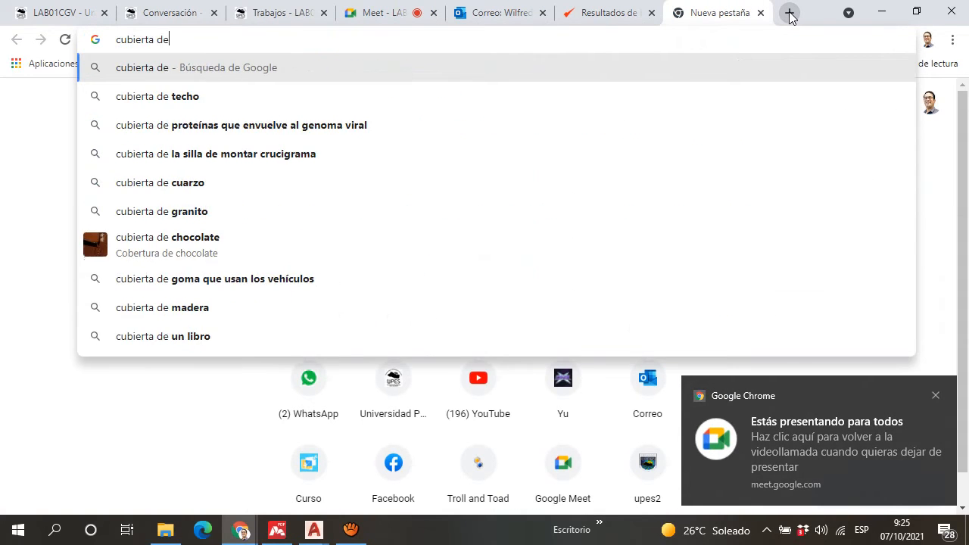
type(" asbesto")
key("Return")
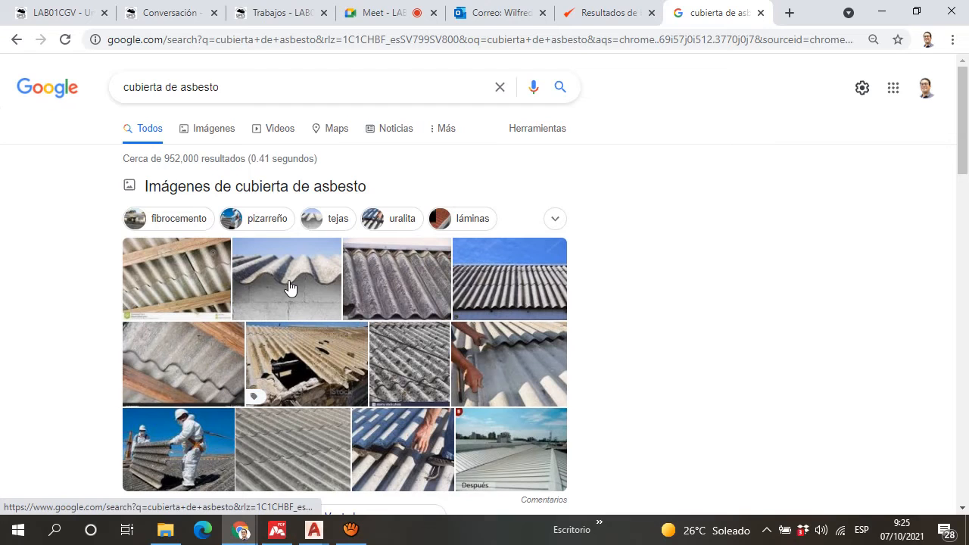
scroll(393, 392, "down", 3)
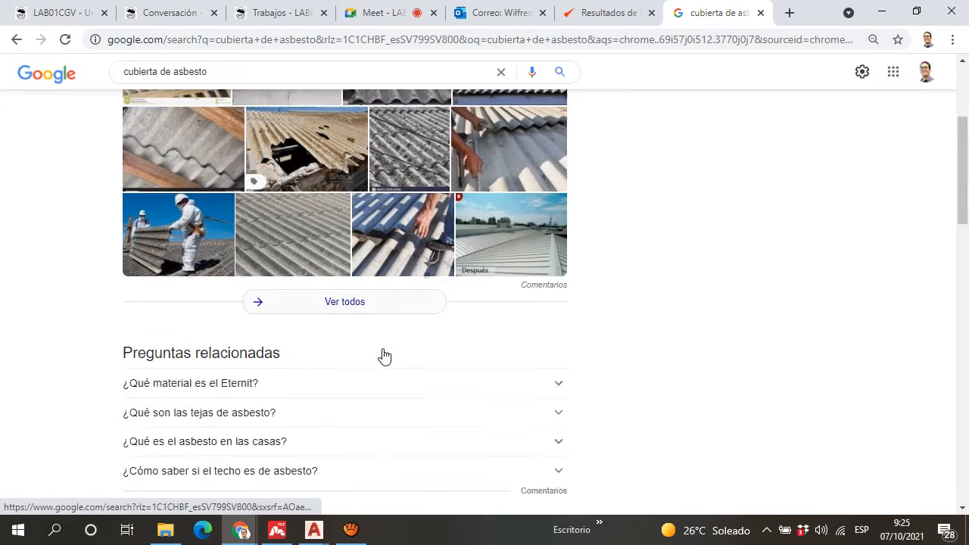
scroll(386, 342, "up", 3)
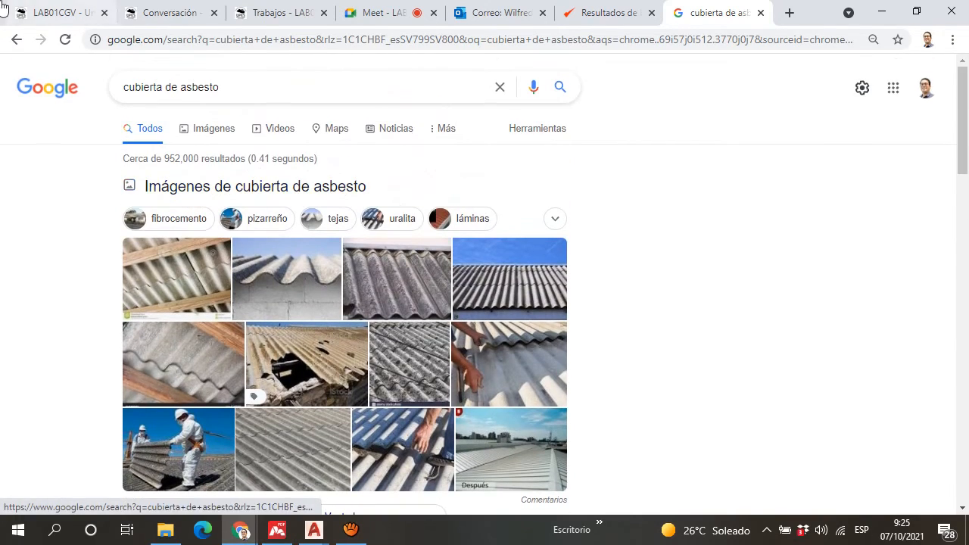
Step: Recheck the chat question in the Meet call and return to Planos estructurales.dwg in AutoCAD
left_click(390, 9)
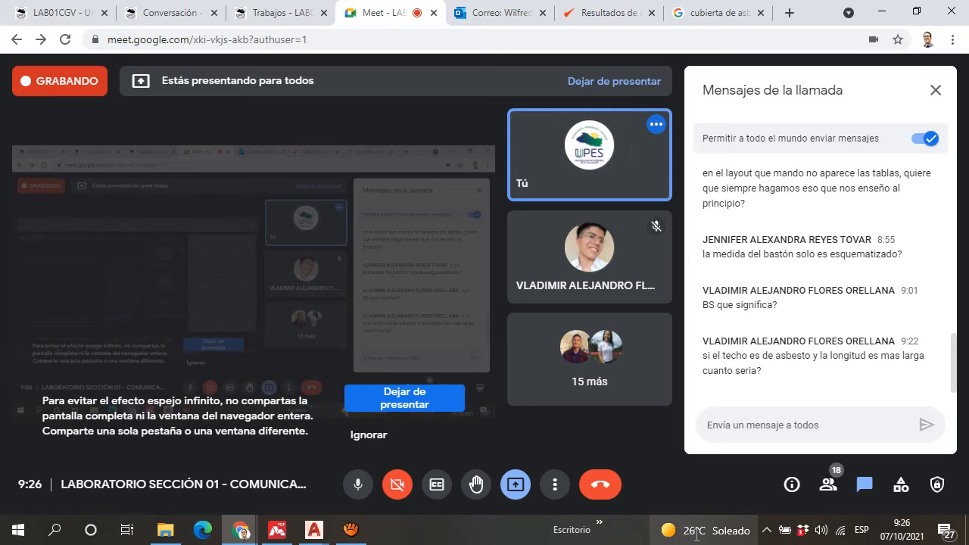
left_click(314, 530)
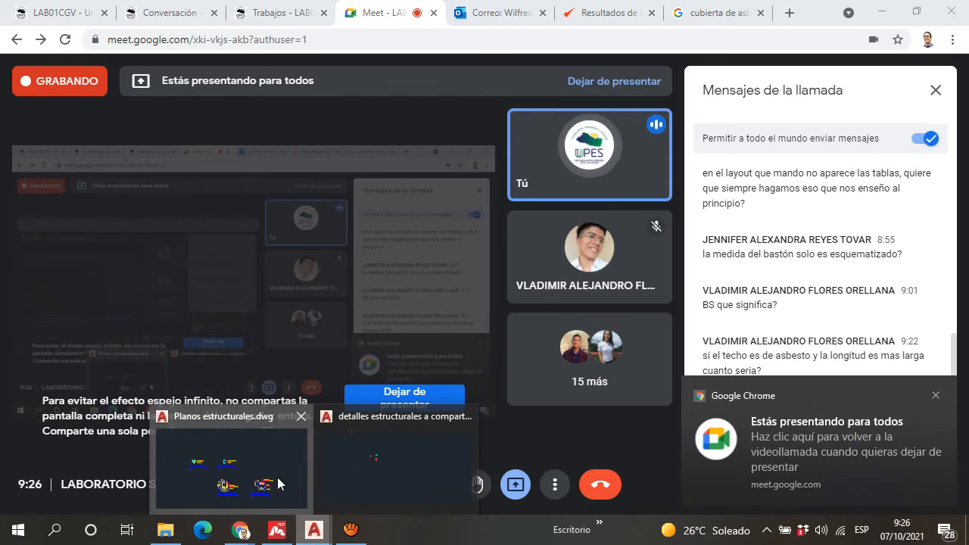
left_click(279, 484)
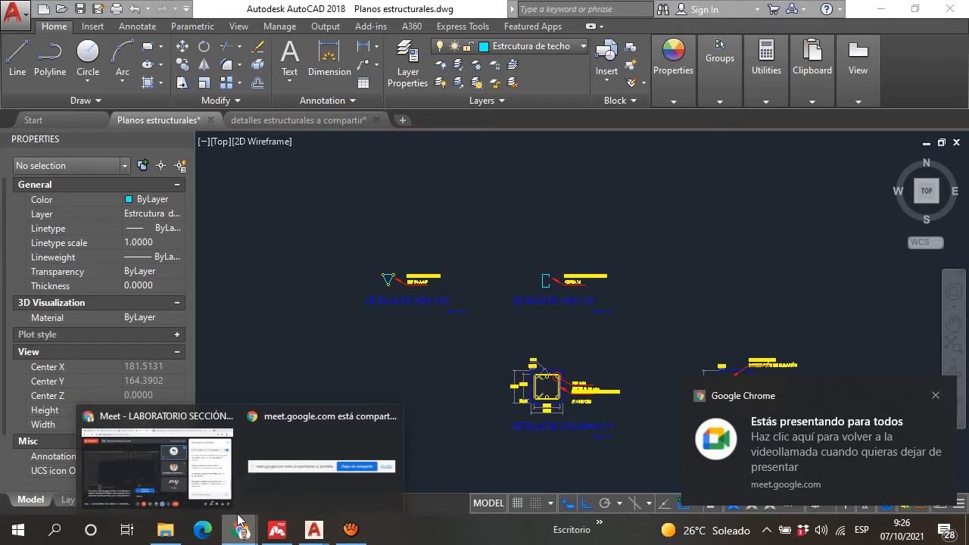
left_click(192, 489)
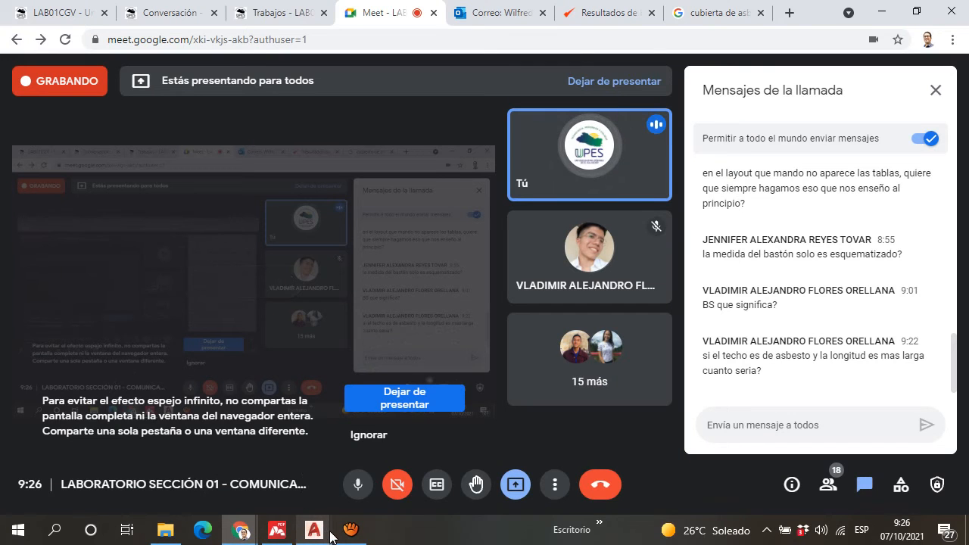
left_click(303, 526)
left_click(276, 485)
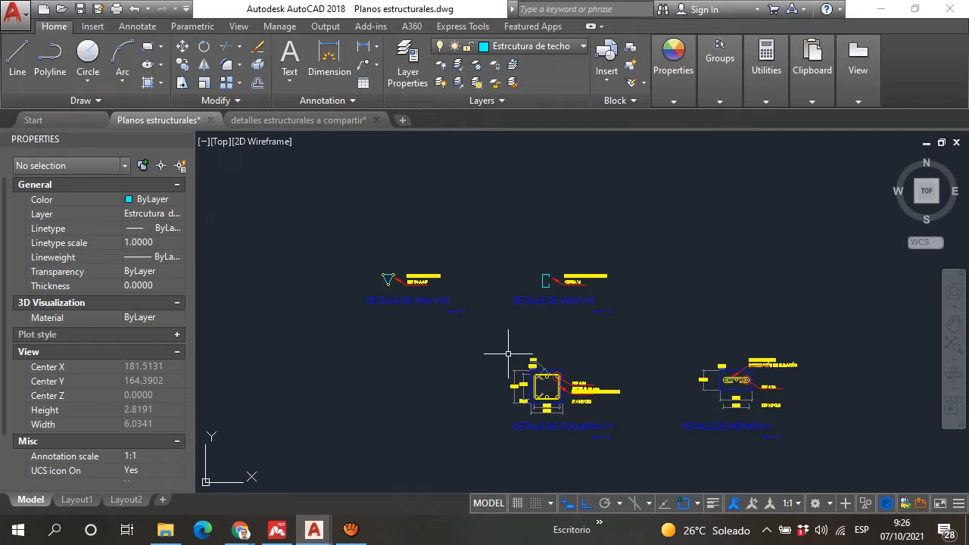
Step: Start a sheet profile above the structural details with Ortho off, drawing a tall pointed peak with two sloping lines about 0.9 units long
scroll(303, 371, "down", 3)
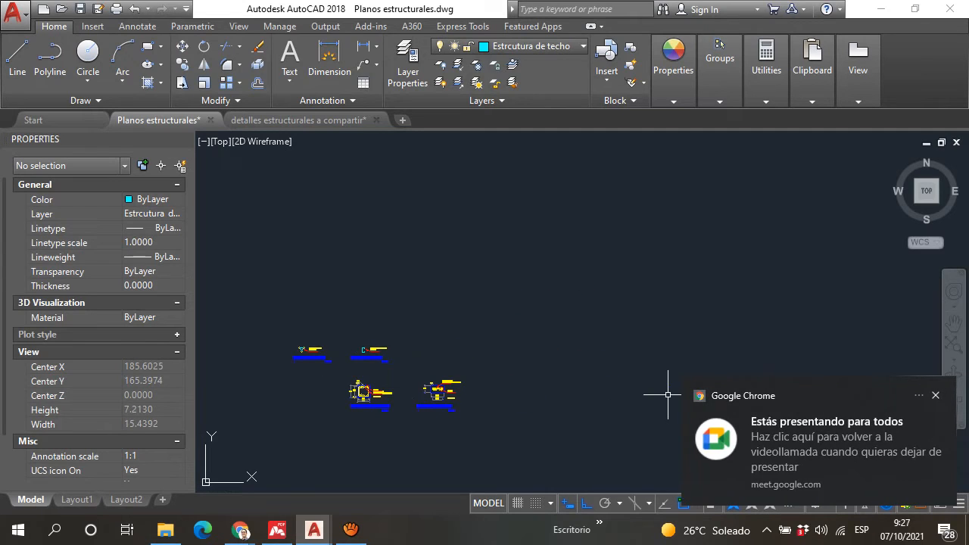
left_click(18, 60)
scroll(399, 258, "up", 2)
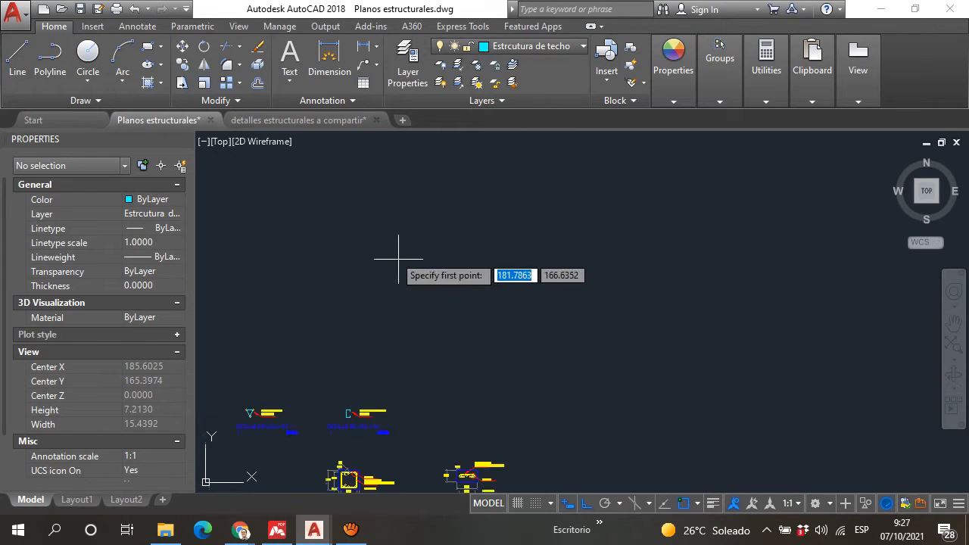
scroll(403, 261, "up", 4)
left_click(452, 366)
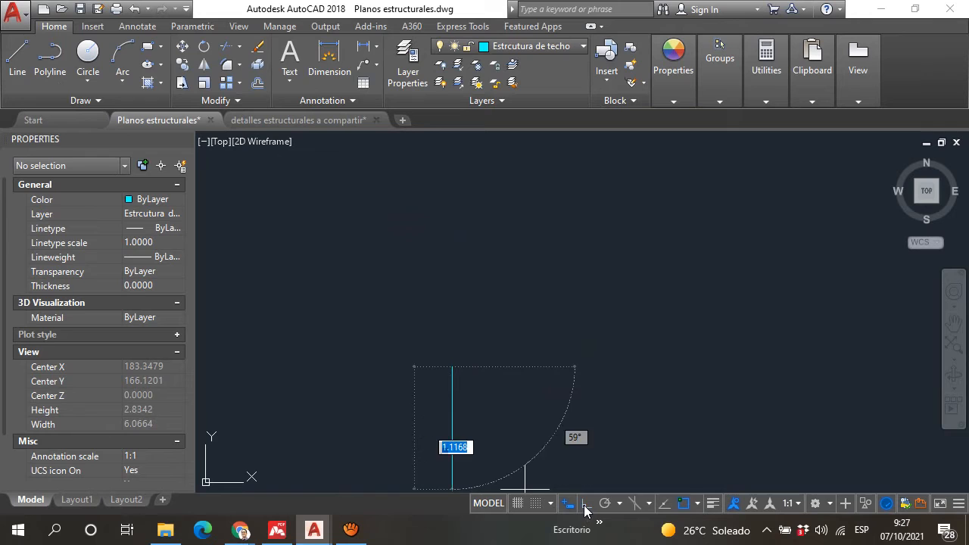
left_click(453, 367)
left_click(489, 257)
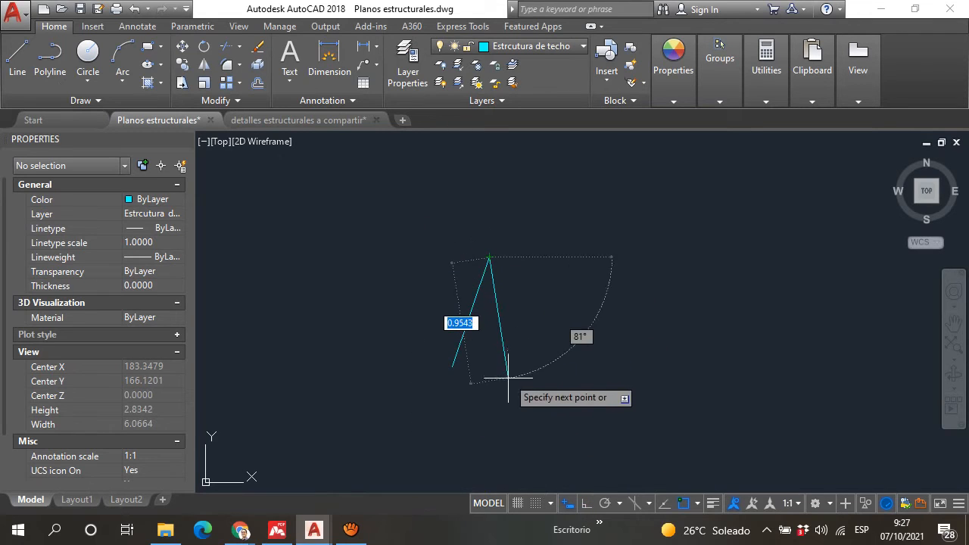
scroll(520, 368, "up", 2)
left_click(513, 367)
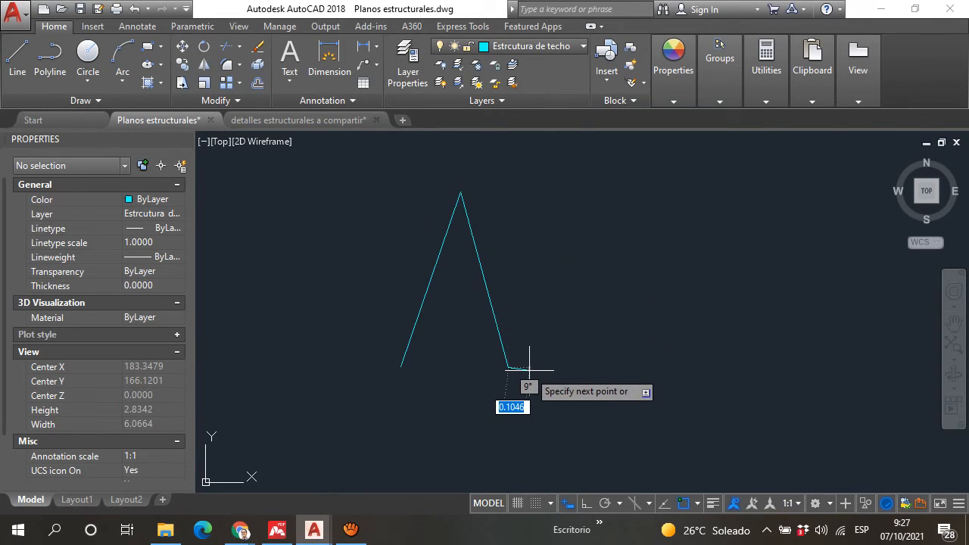
Step: Continue the profile from the peak's foot with a flat valley containing two small trapezoidal ribs
scroll(533, 368, "up", 2)
left_click(528, 368)
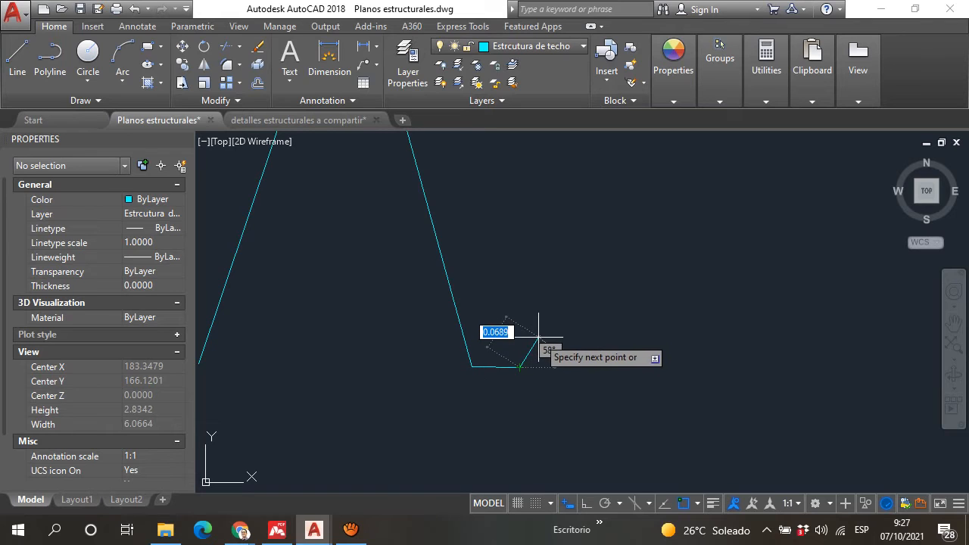
left_click(539, 339)
left_click(587, 340)
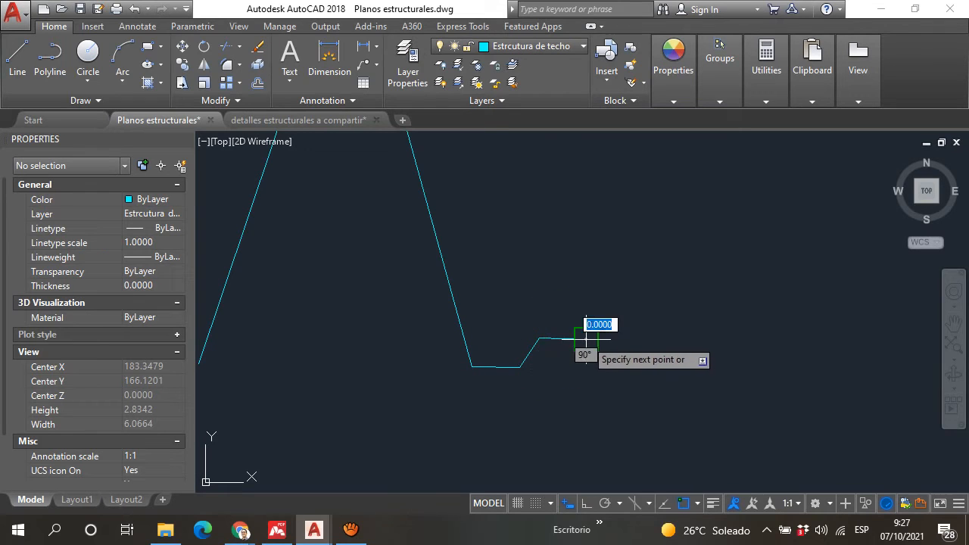
left_click(605, 370)
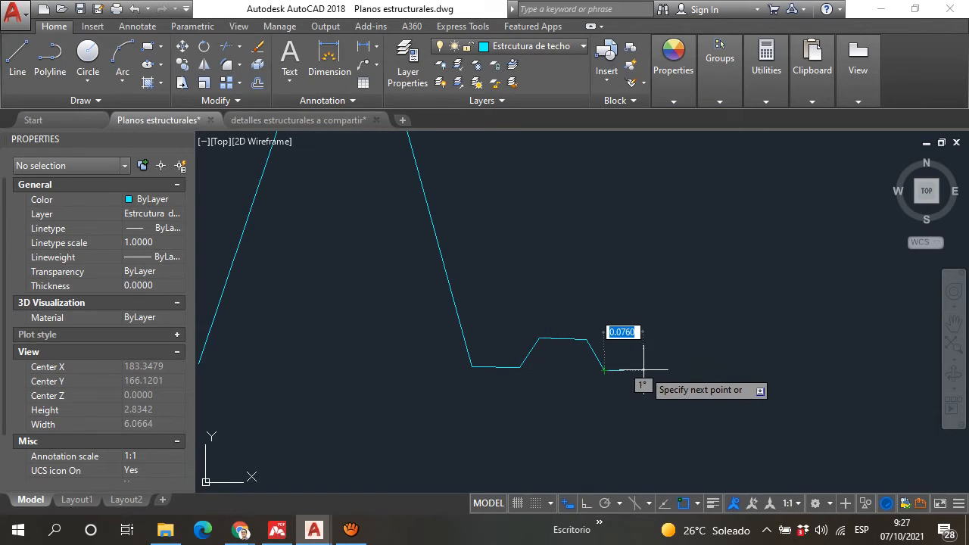
left_click(645, 369)
left_click(661, 334)
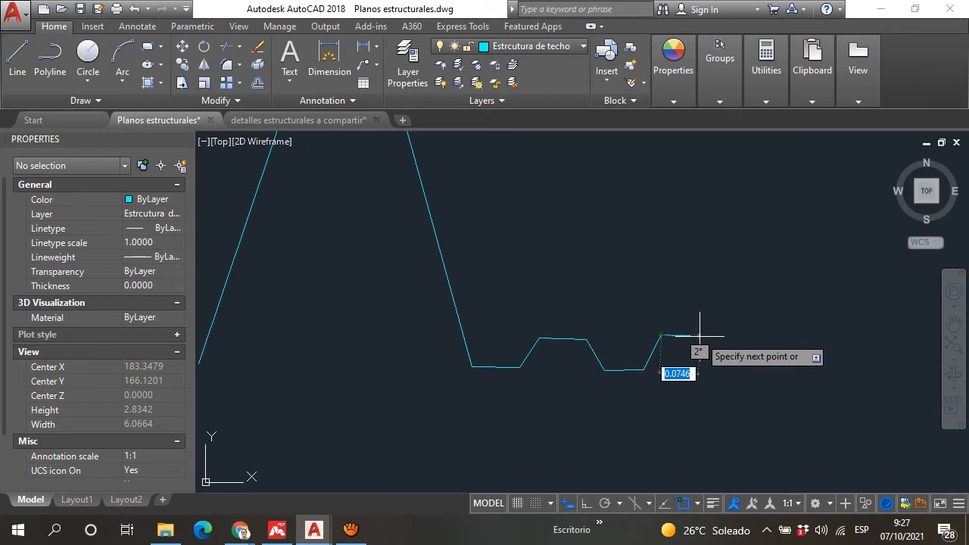
left_click(720, 340)
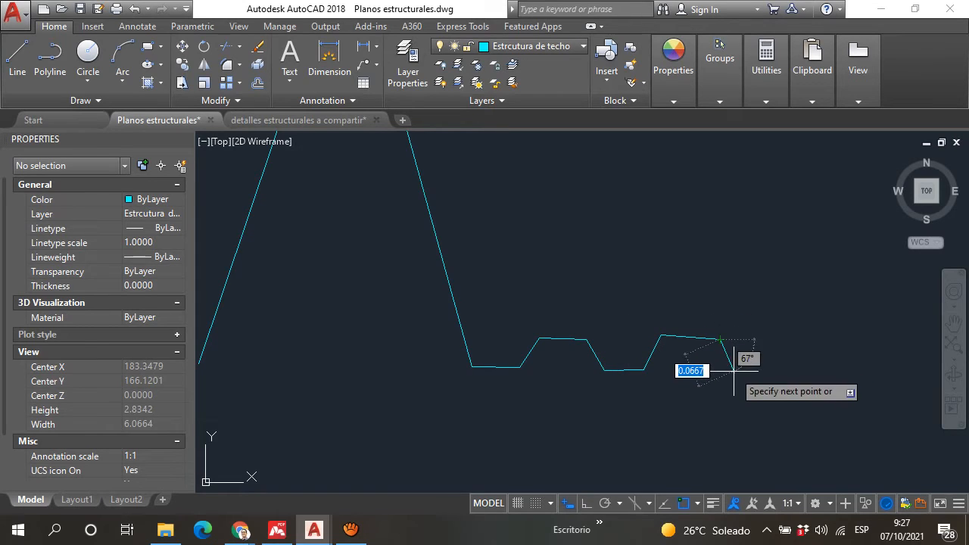
left_click(733, 371)
left_click(786, 371)
Step: Finish the sheet profile with a second tall pointed peak matching the first, ending at the valley's level
scroll(760, 371, "down", 8)
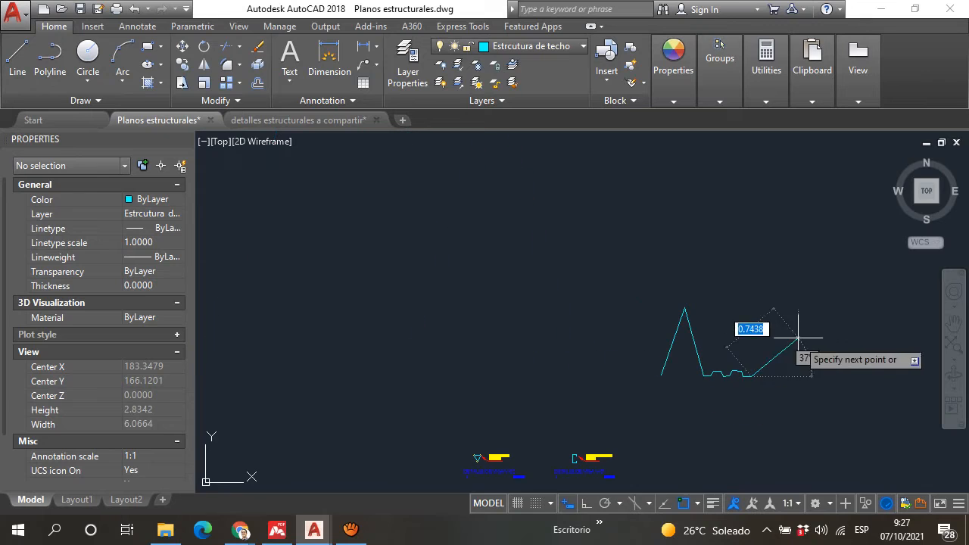
left_click(768, 306)
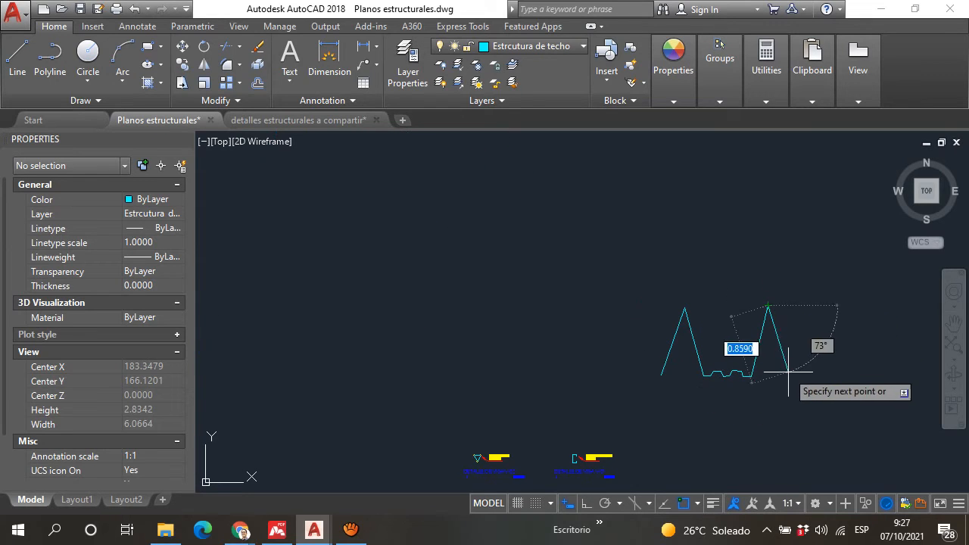
left_click(792, 377)
key("Return")
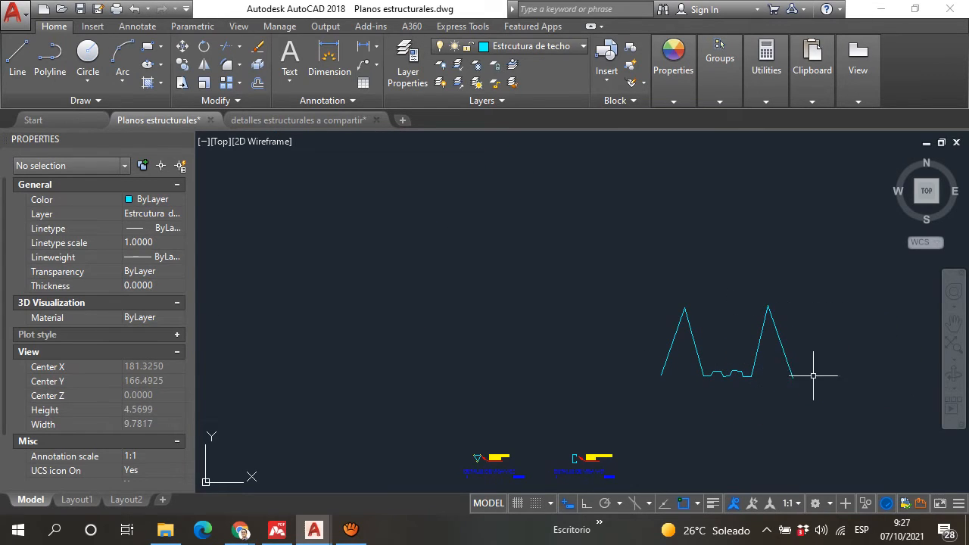
scroll(528, 396, "up", 7)
scroll(547, 381, "down", 5)
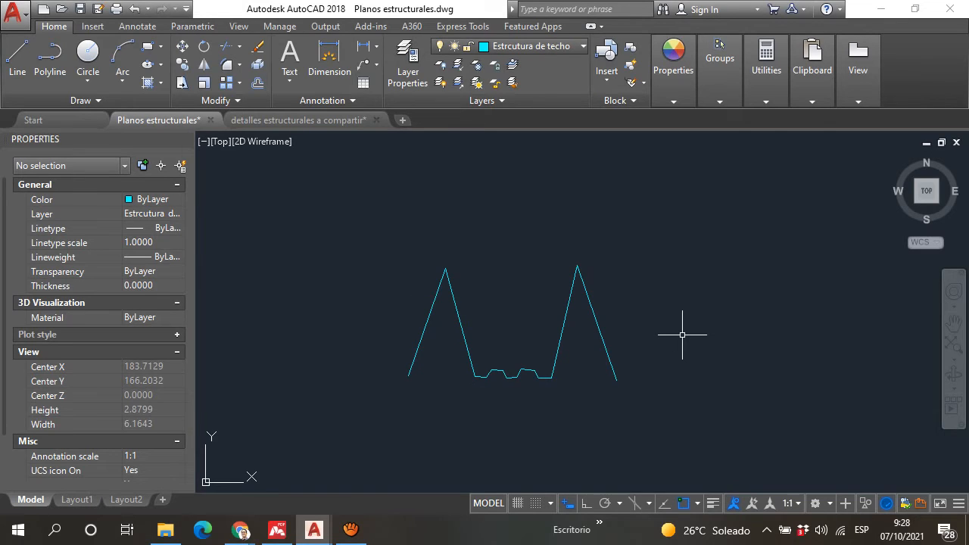
key("ctrl+z")
scroll(608, 300, "down", 4)
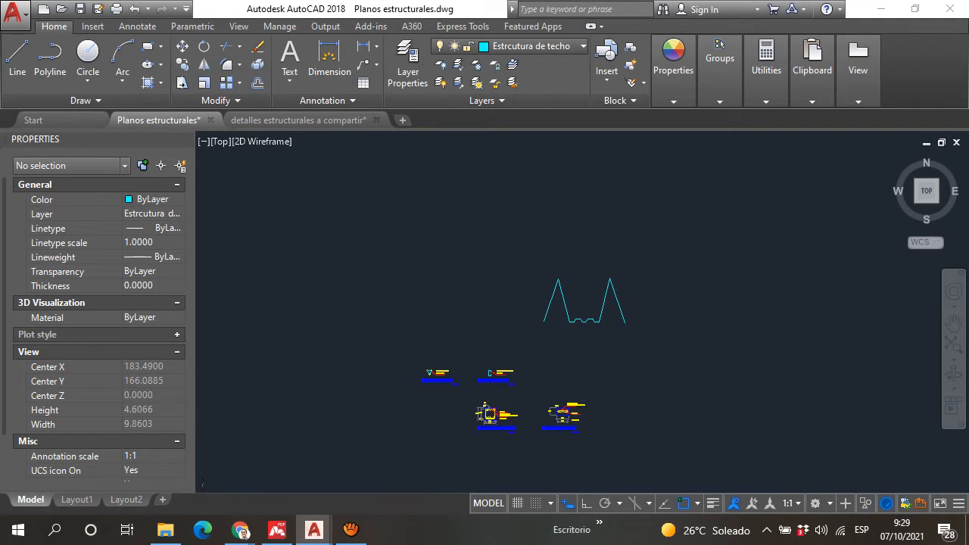
Step: Examine the two pointed peaks and the ribbed valley of the finished sheet profile up close
scroll(617, 281, "up", 4)
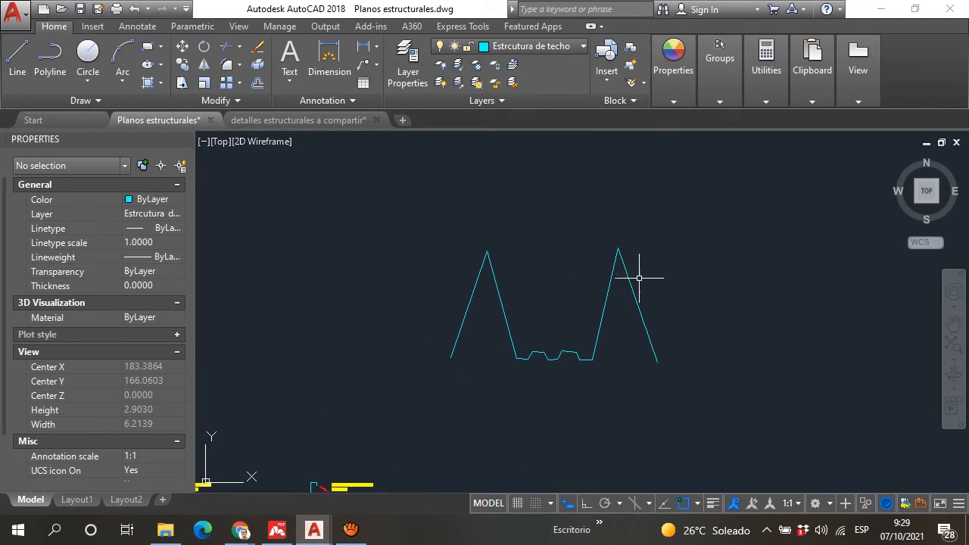
middle_click_drag(586, 263, 590, 311)
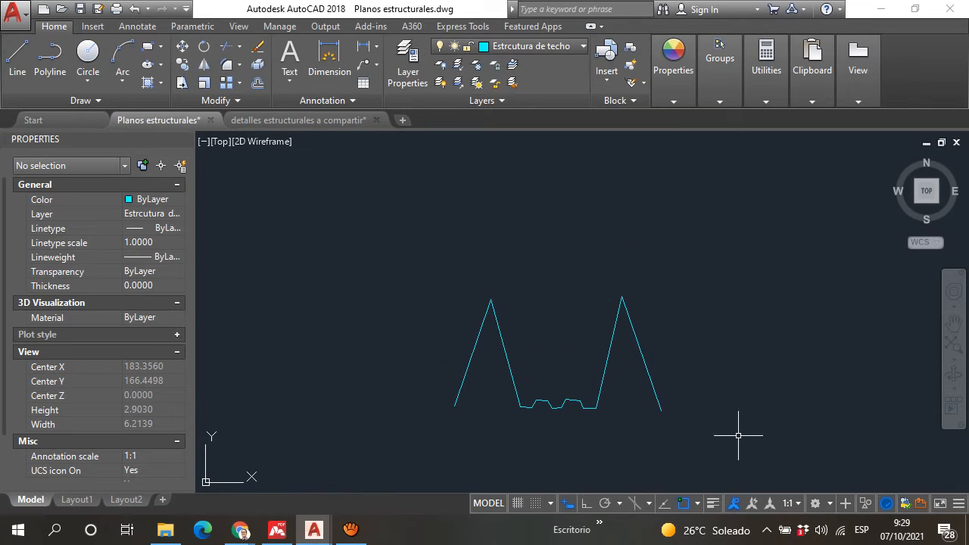
scroll(526, 373, "up", 2)
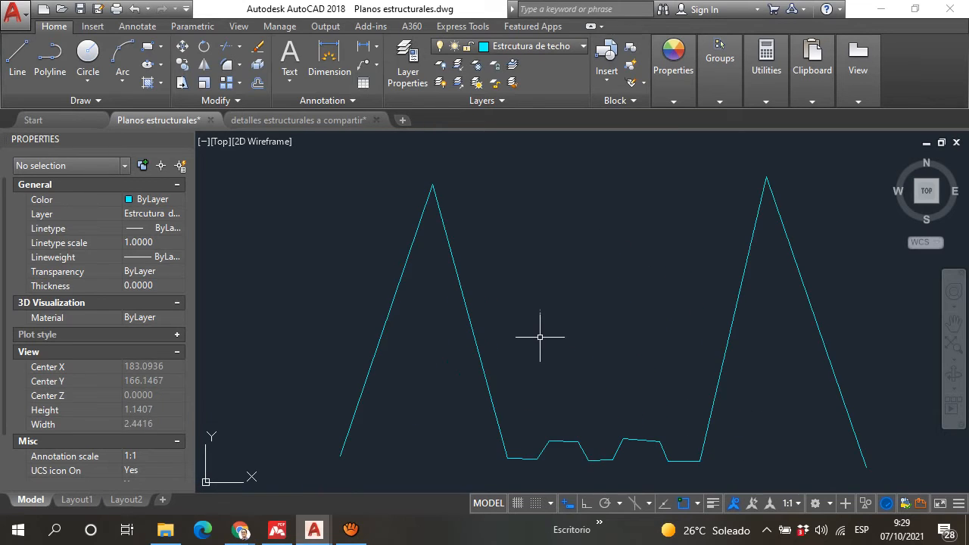
scroll(533, 333, "down", 2)
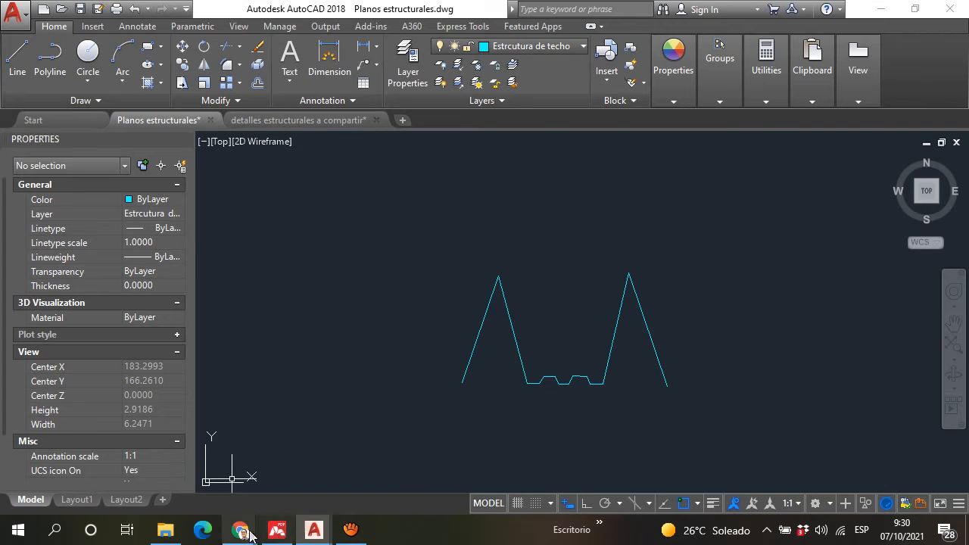
Step: Check the chat in the Meet call and return to Planos estructurales.dwg in AutoCAD
mouse_move(241, 530)
left_click(182, 488)
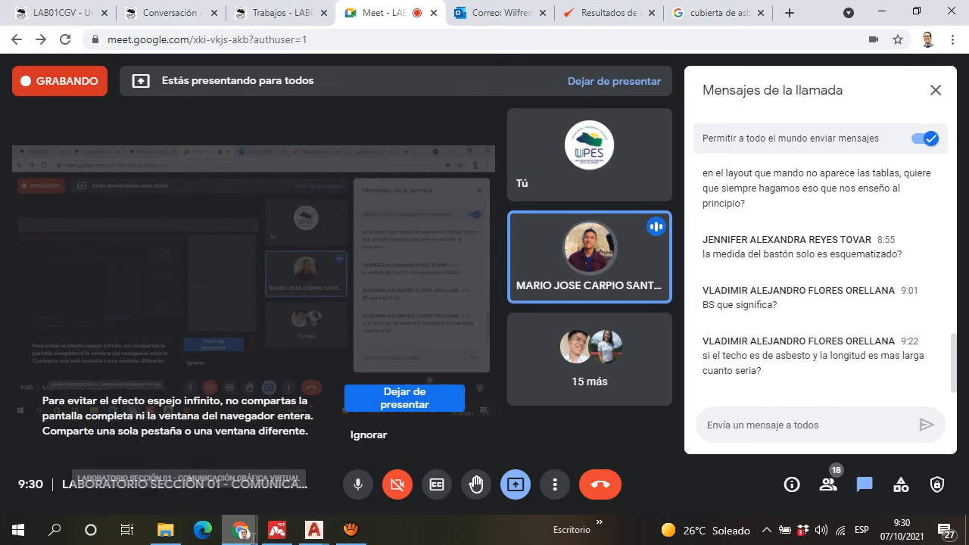
mouse_move(312, 534)
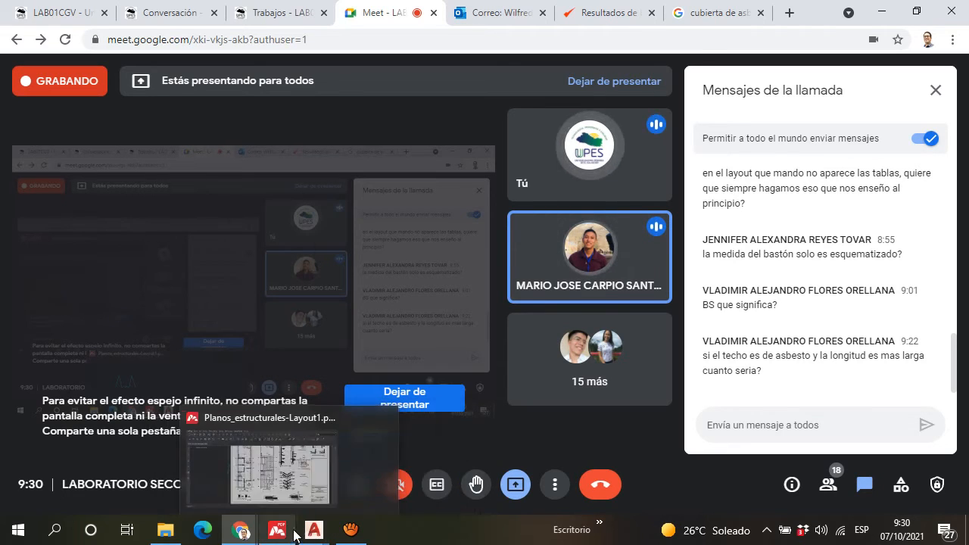
left_click(278, 491)
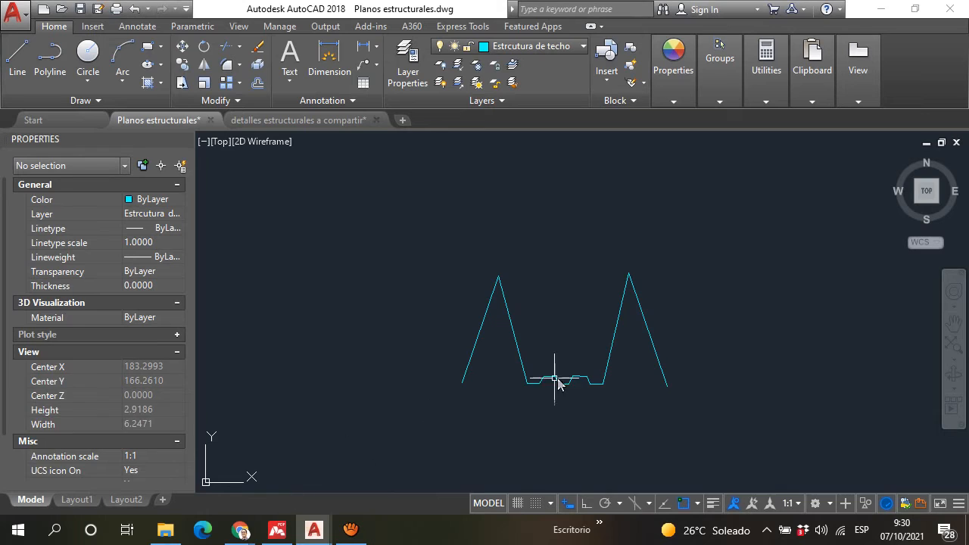
Step: Examine the roof plan's upper section around axis 7, including the V-02 beam label beside it
scroll(594, 279, "down", 3)
middle_click_drag(592, 283, 570, 306)
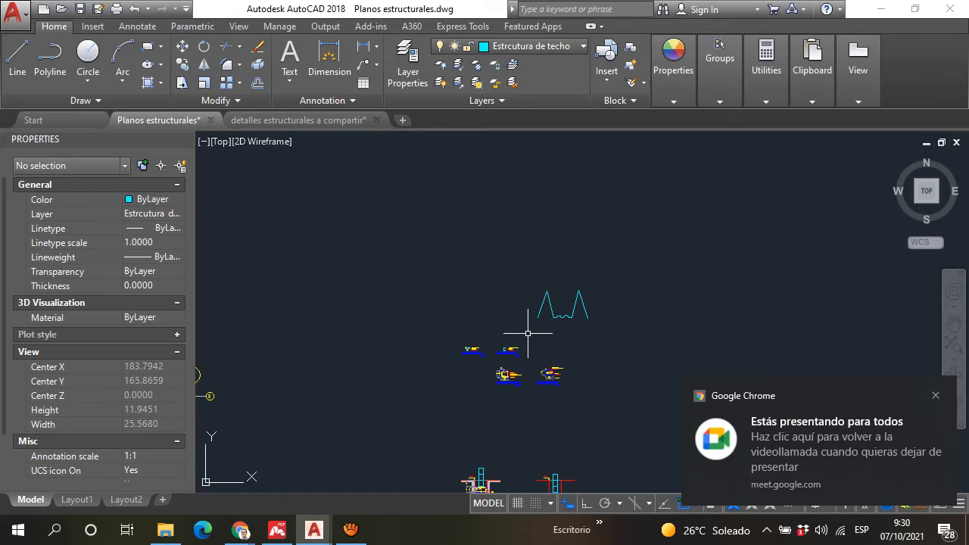
scroll(528, 335, "down", 3)
middle_click_drag(428, 295, 473, 189)
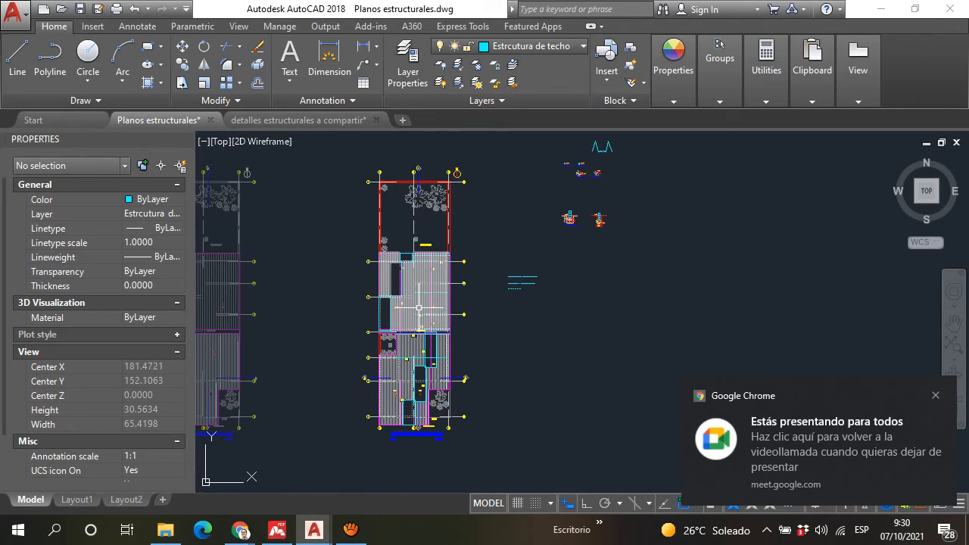
scroll(422, 318, "up", 4)
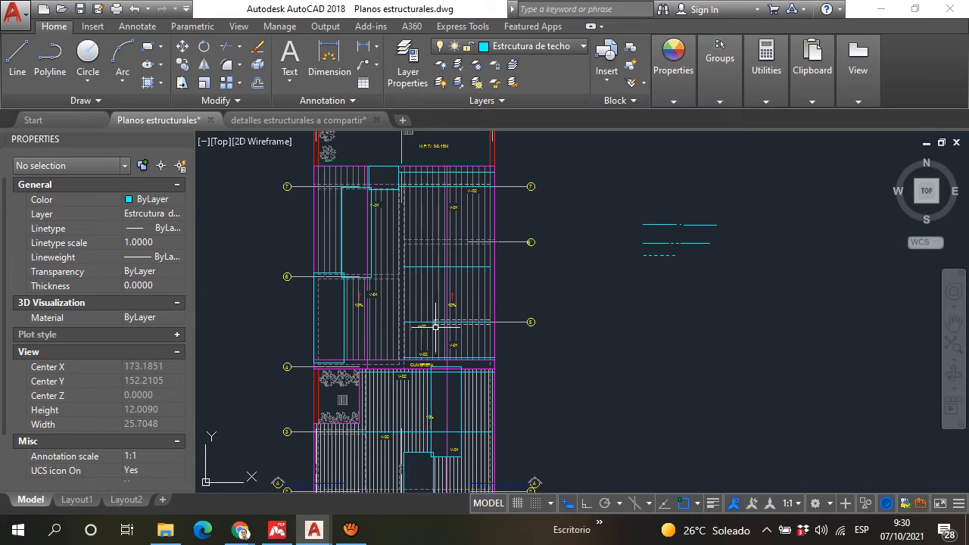
scroll(440, 216, "up", 4)
scroll(415, 325, "down", 2)
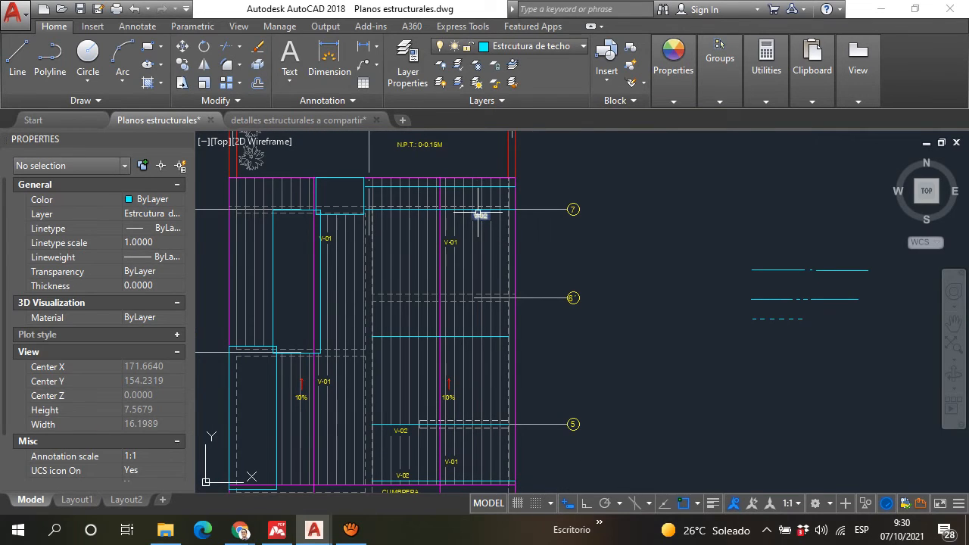
mouse_move(479, 215)
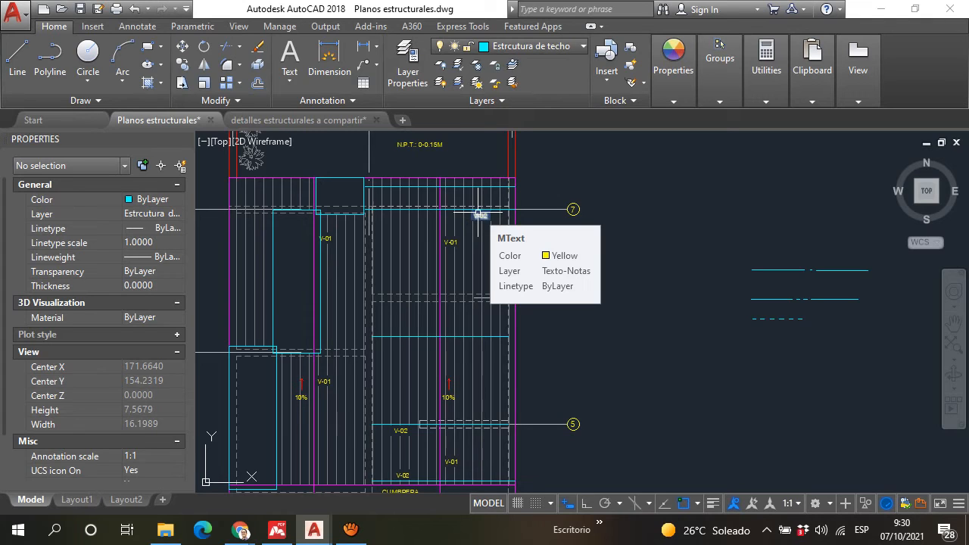
Step: Examine the roof plan's V-01 and V-02 beam lines and dashed wall outlines between axes 7 and 5
scroll(641, 205, "down", 4)
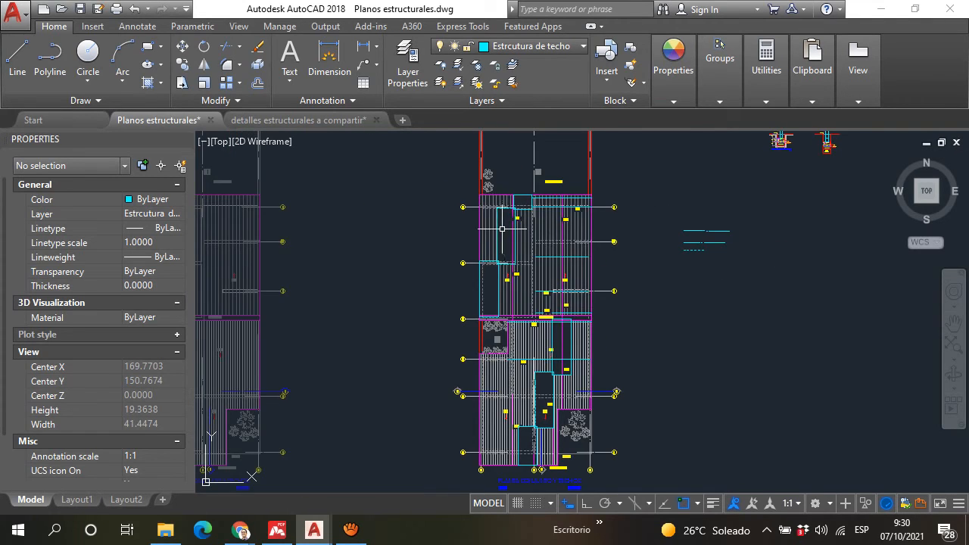
scroll(502, 228, "up", 6)
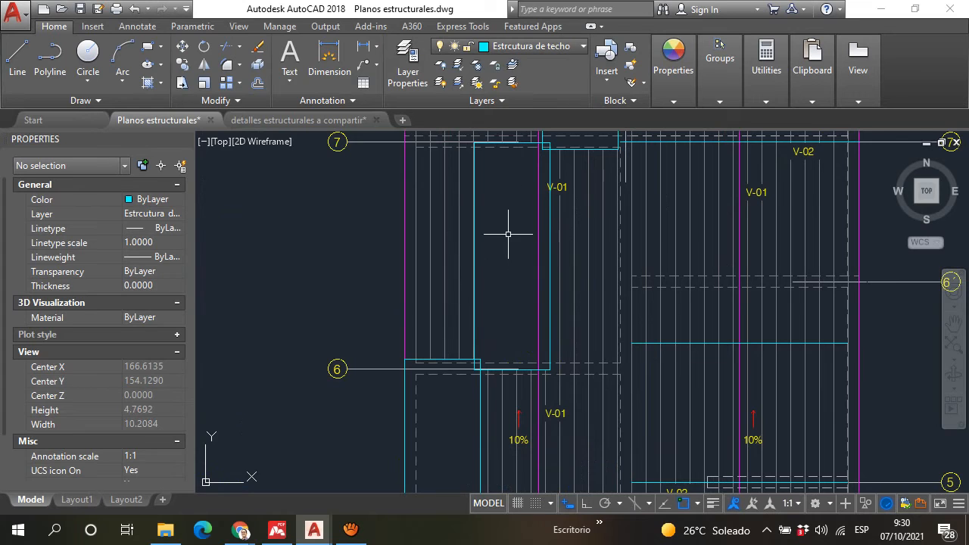
scroll(508, 234, "down", 4)
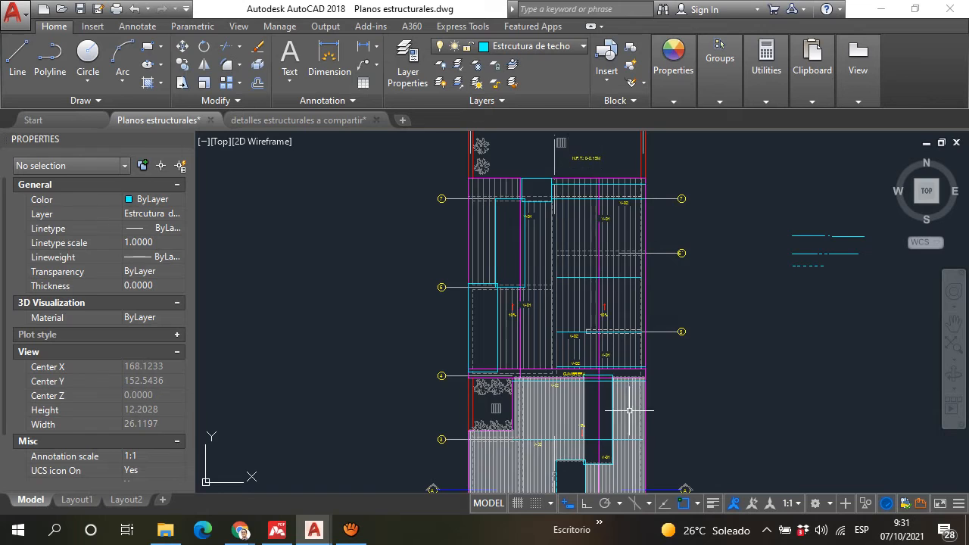
scroll(593, 256, "up", 6)
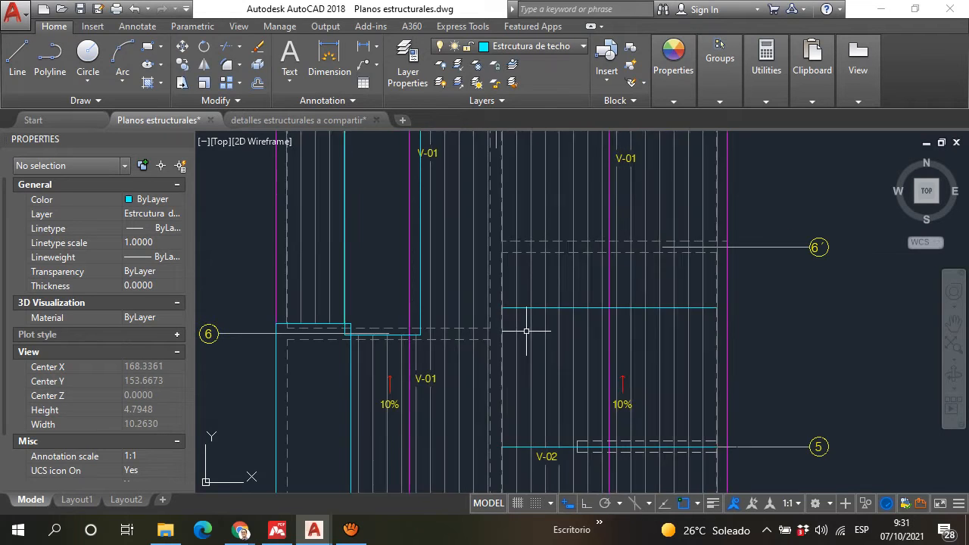
scroll(498, 351, "up", 3)
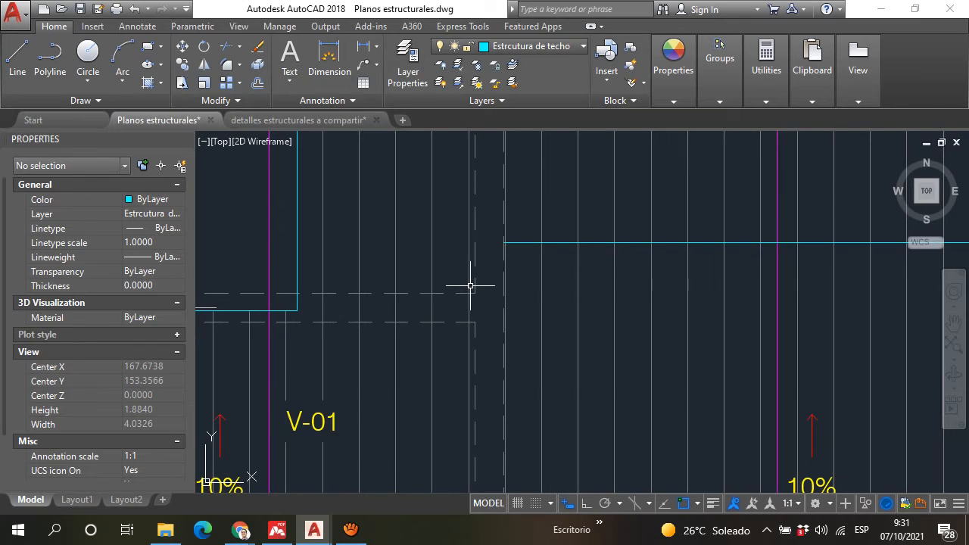
scroll(472, 286, "down", 4)
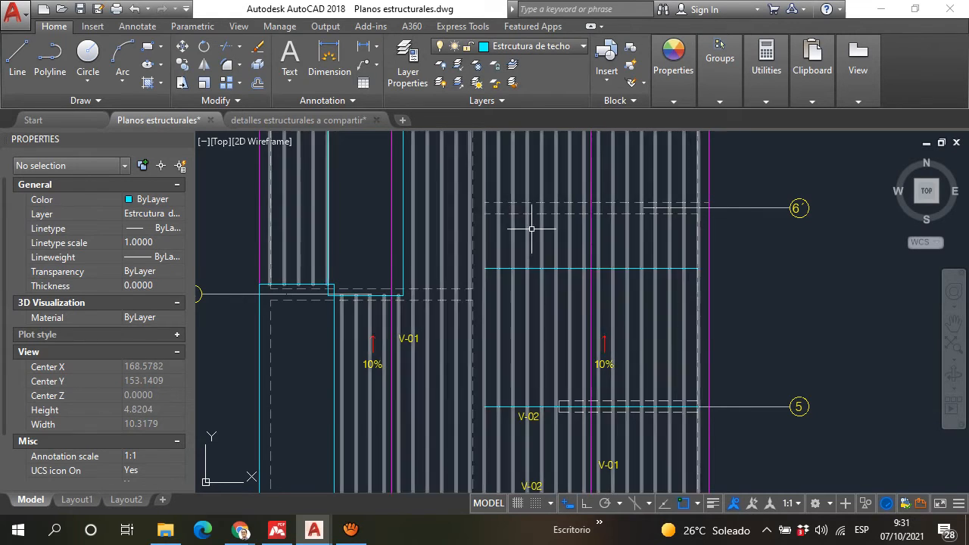
scroll(485, 385, "down", 4)
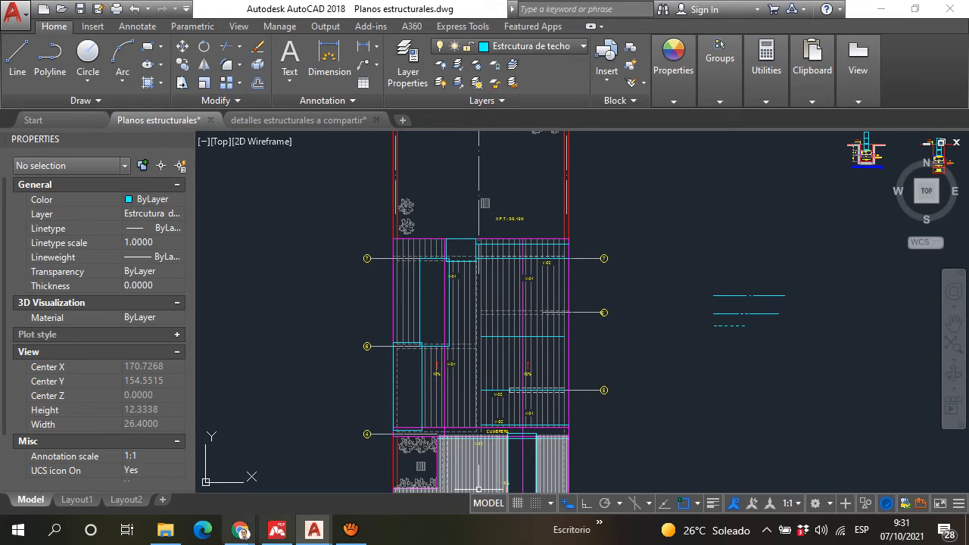
Step: Recheck the Meet call for new questions and switch back to Planos estructurales.dwg in AutoCAD
mouse_move(241, 530)
left_click(195, 469)
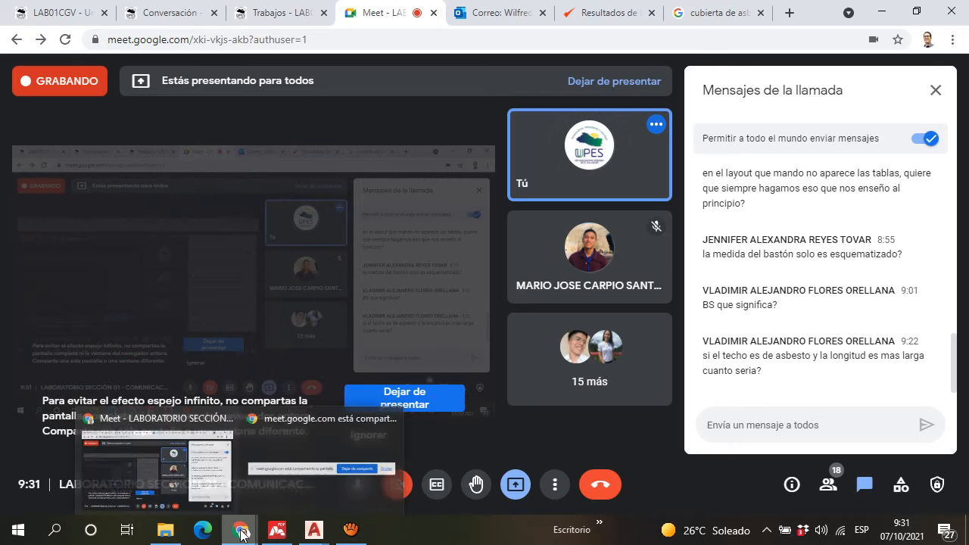
mouse_move(311, 535)
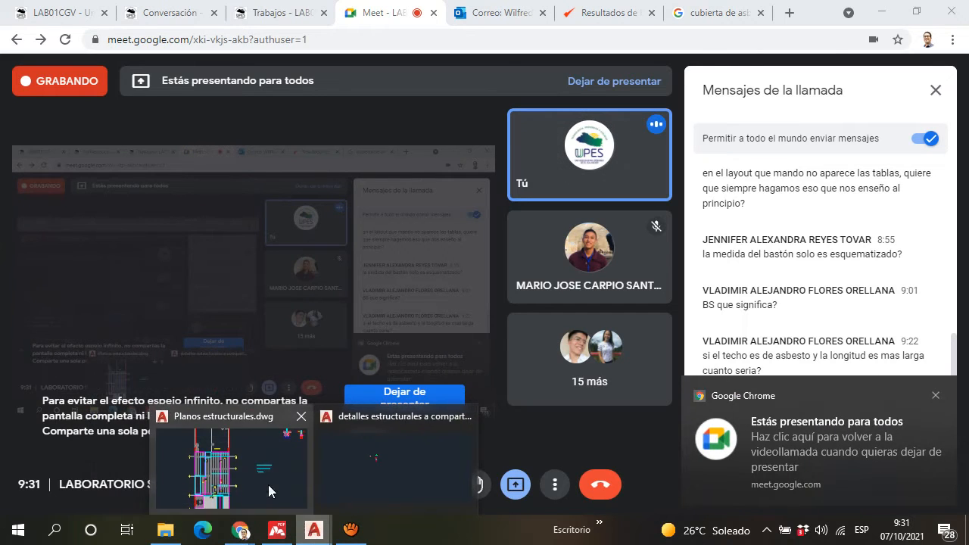
left_click(257, 488)
Step: Inspect the overlapping cyan rectangles along axes 6 and 7 of the roof plan
scroll(461, 402, "up", 4)
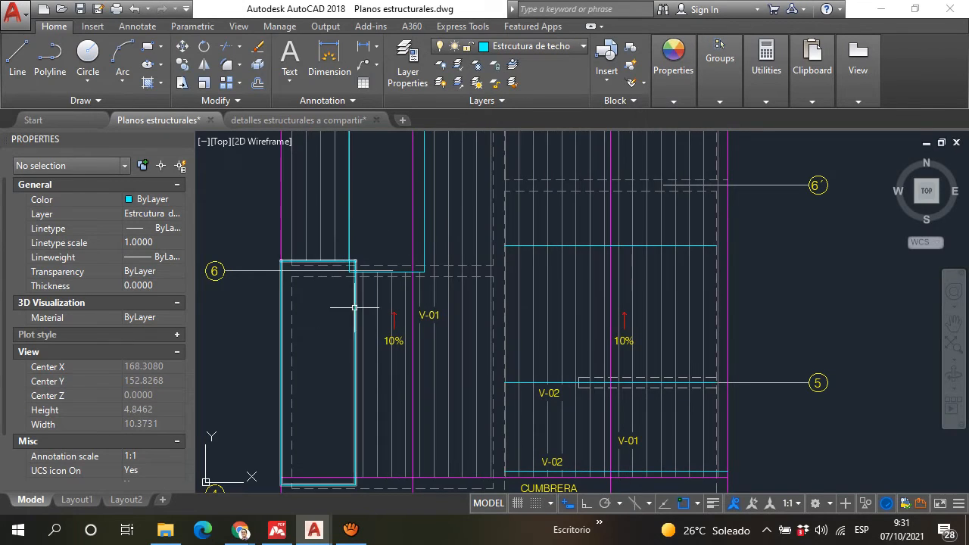
scroll(392, 197, "down", 3)
scroll(348, 348, "up", 2)
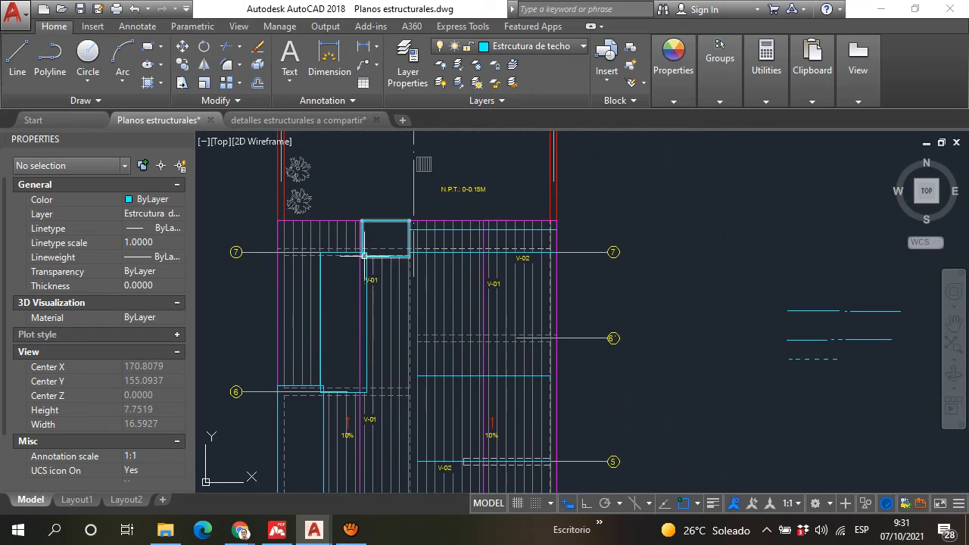
mouse_move(378, 194)
middle_mouse_down()
mouse_move(381, 227)
mouse_move(404, 223)
middle_mouse_up()
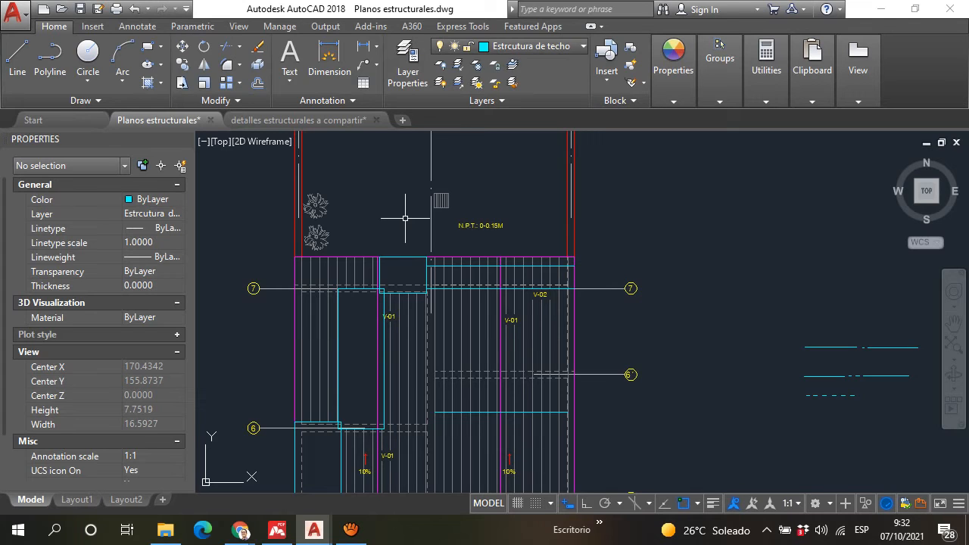
scroll(405, 218, "down", 4)
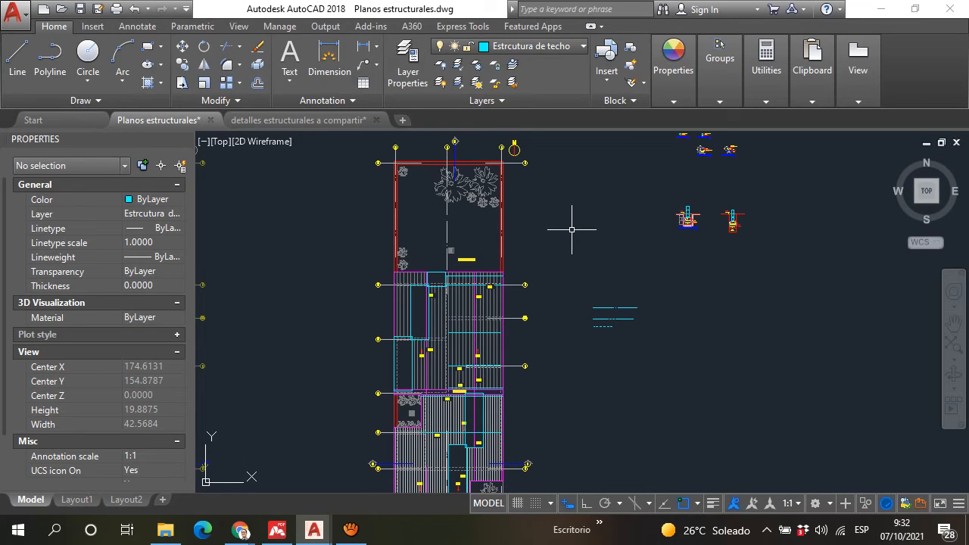
Step: Examine the DETALLE DE VIGA V-01 section and its material note above the structural details
scroll(624, 281, "up", 12)
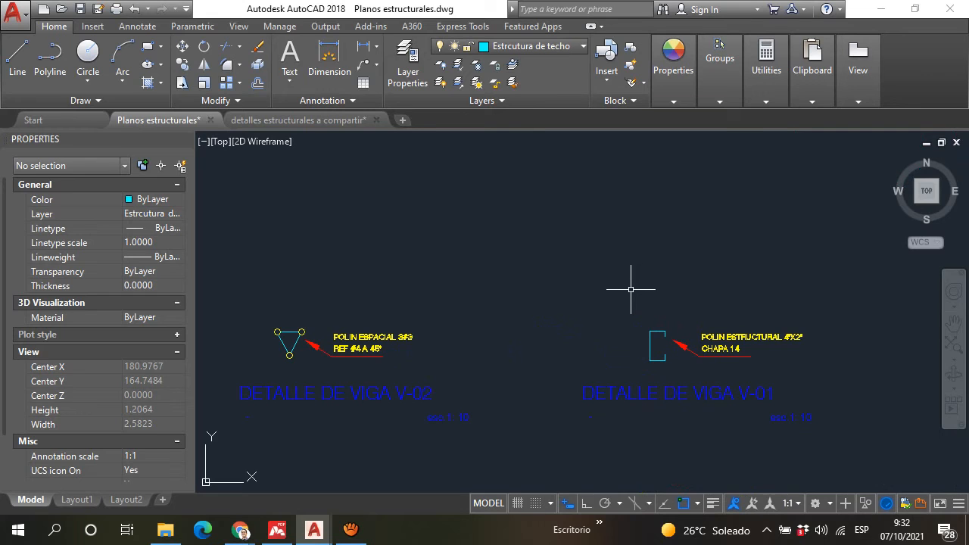
mouse_move(633, 290)
middle_mouse_down()
mouse_move(541, 305)
mouse_move(564, 333)
middle_mouse_up()
scroll(565, 360, "up", 2)
scroll(451, 352, "down", 1)
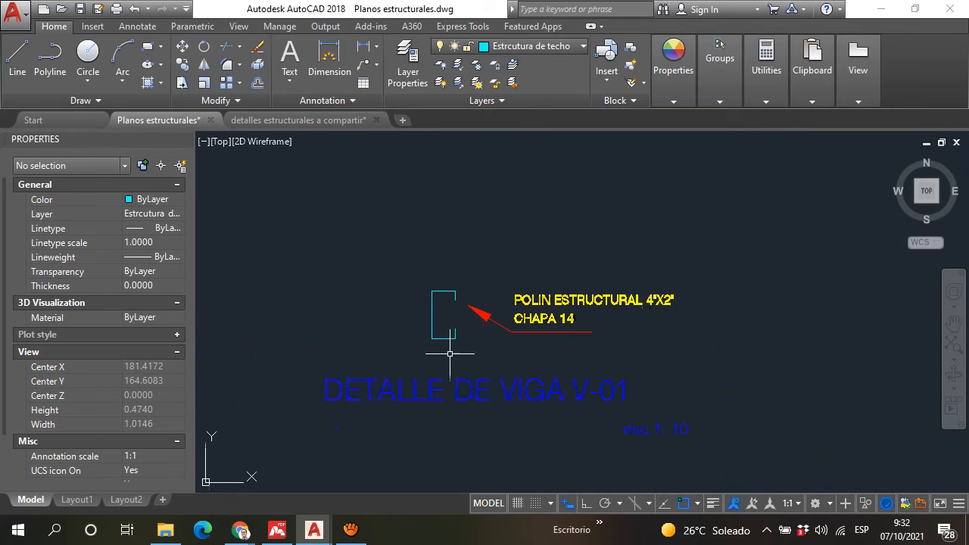
middle_click_drag(449, 350, 431, 330)
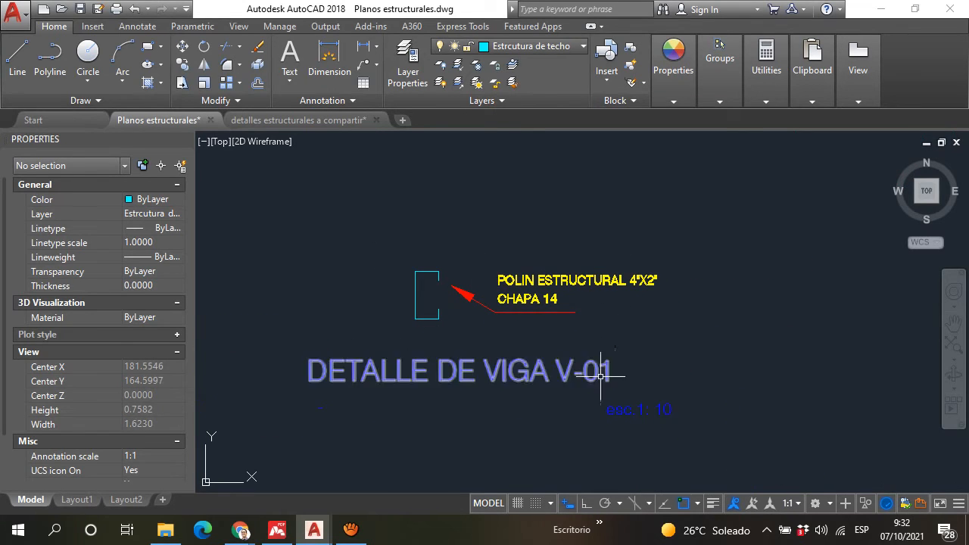
scroll(528, 274, "up", 2)
scroll(583, 303, "down", 1)
scroll(578, 296, "up", 3)
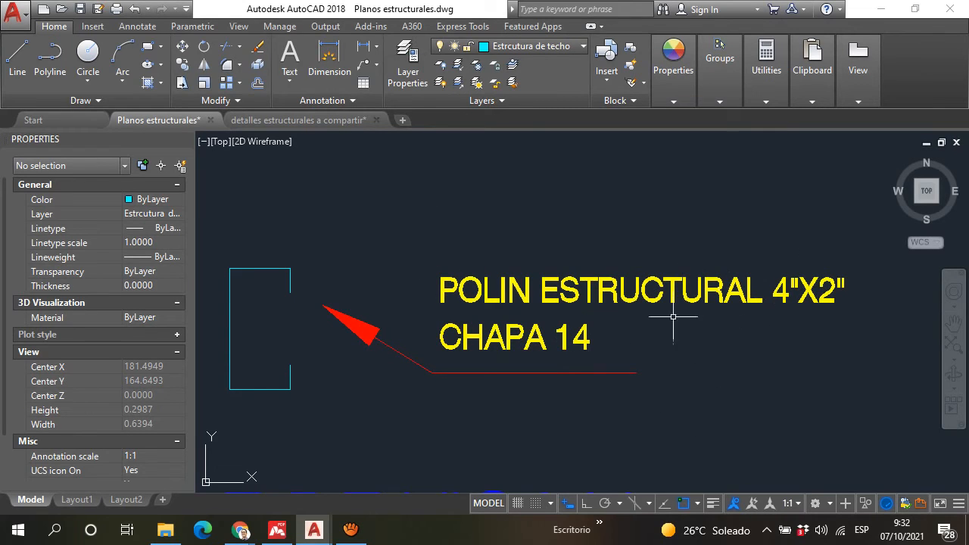
Step: Highlight the V-01 detail's POLIN ESTRUCTURAL 4"X2" CHAPA 14 note together with its leader, and clear the selection
double_click(543, 344)
double_click(479, 344)
left_click(874, 416)
left_click(439, 217)
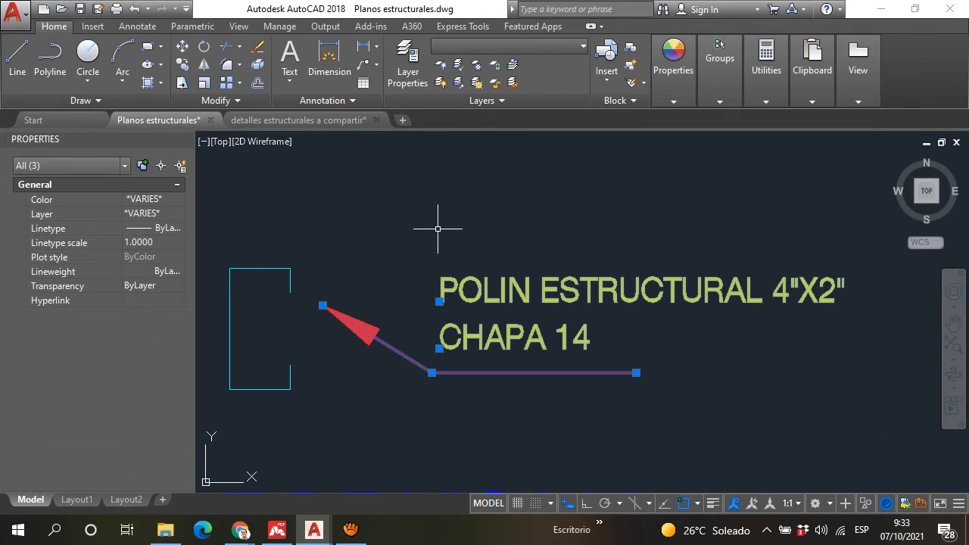
key("Escape")
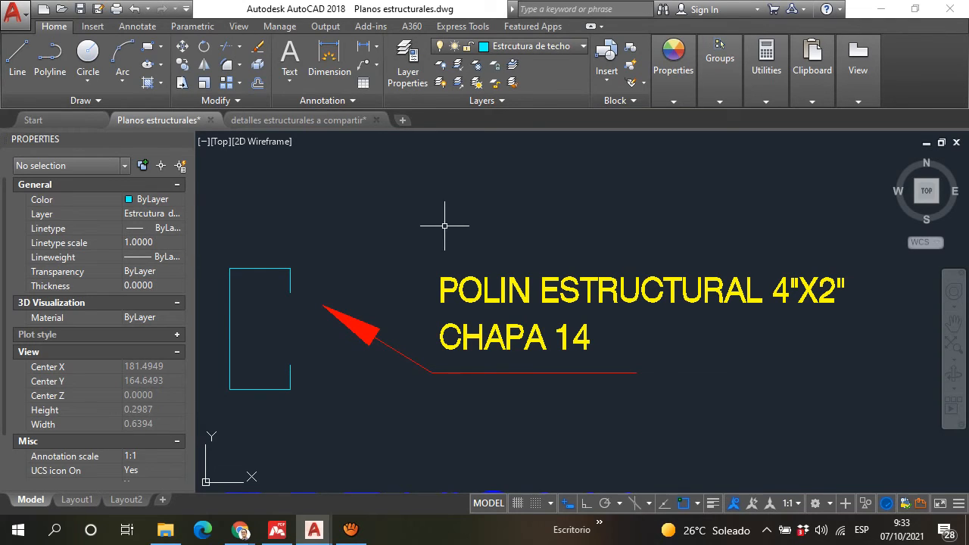
Step: Examine the roof plan from the CUMBRERA ridge at axis 4 down to the ACERA, including its beam labels
scroll(578, 243, "down", 12)
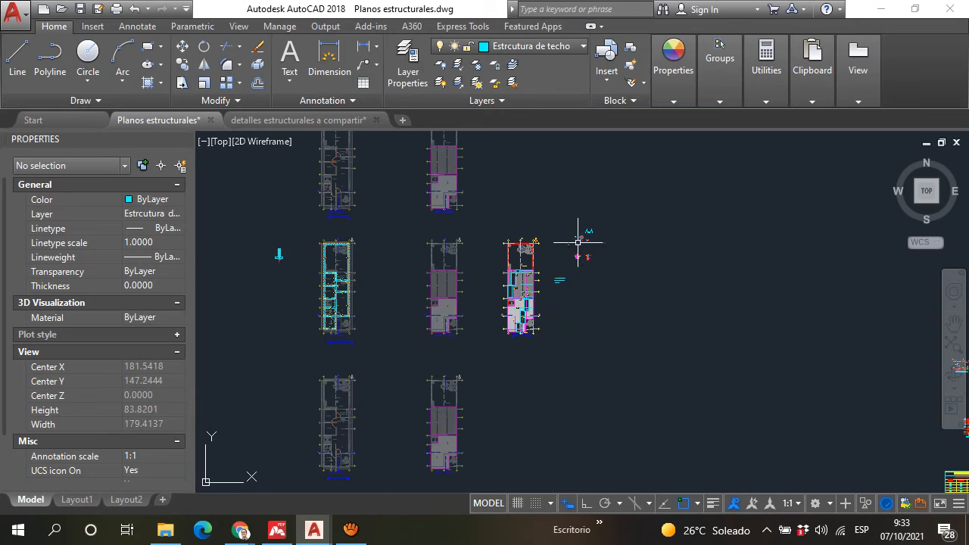
scroll(522, 280, "up", 8)
middle_click_drag(553, 409, 516, 233)
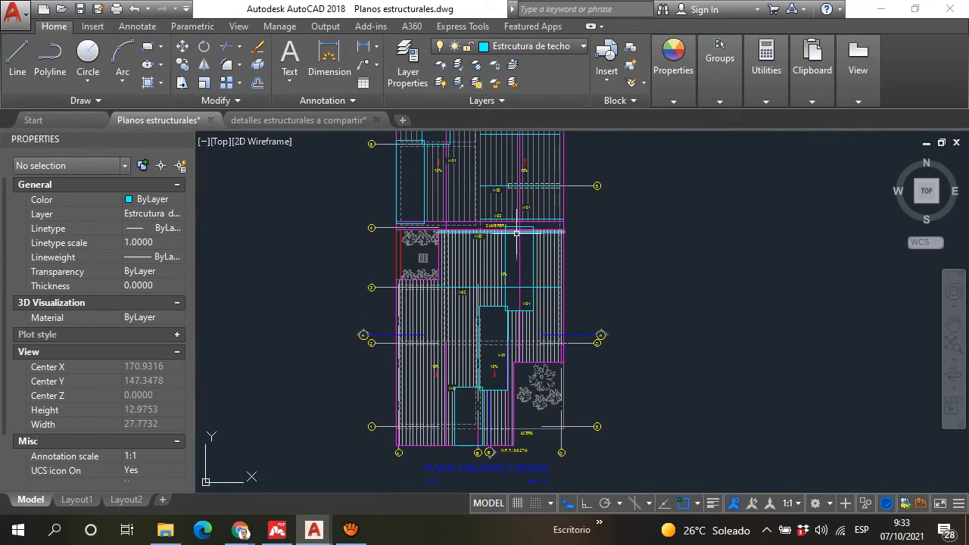
scroll(506, 250, "up", 7)
scroll(490, 271, "down", 5)
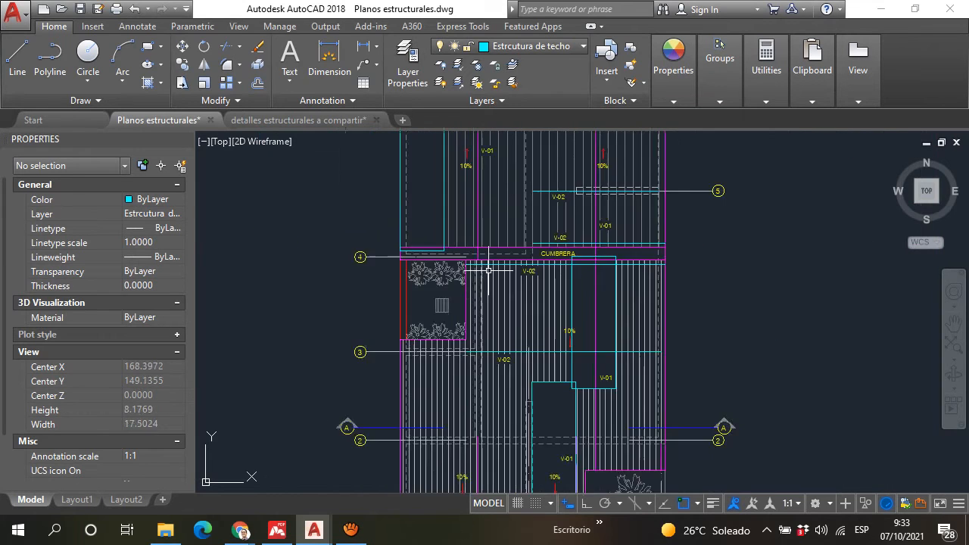
scroll(489, 270, "down", 2)
middle_click_drag(478, 312, 472, 235)
middle_click_drag(479, 281, 489, 281)
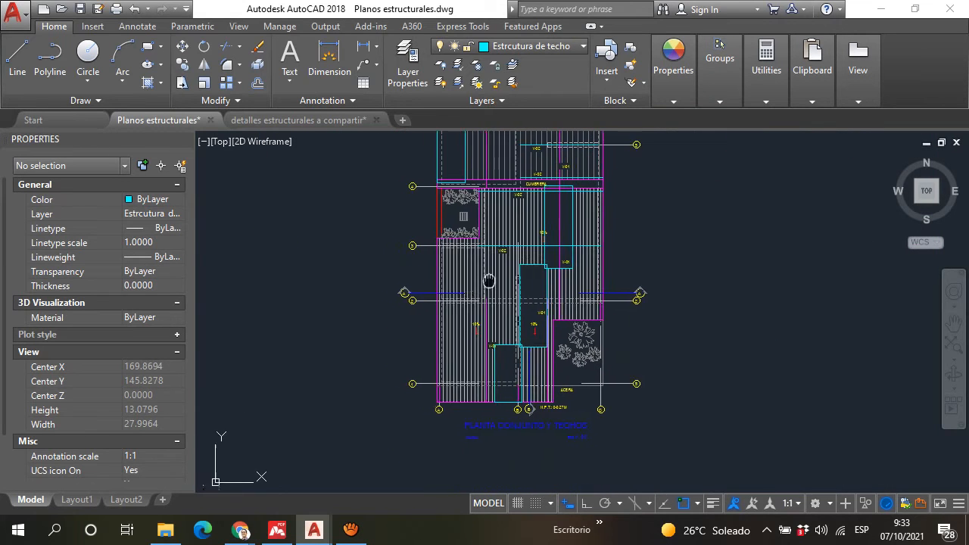
Step: Examine the DETALLE TIPICO DE PAREDES wall section, focusing on the SOLERA DE BLOQUE crown beam beneath the roof
scroll(489, 281, "down", 8)
middle_click_drag(519, 372, 521, 391)
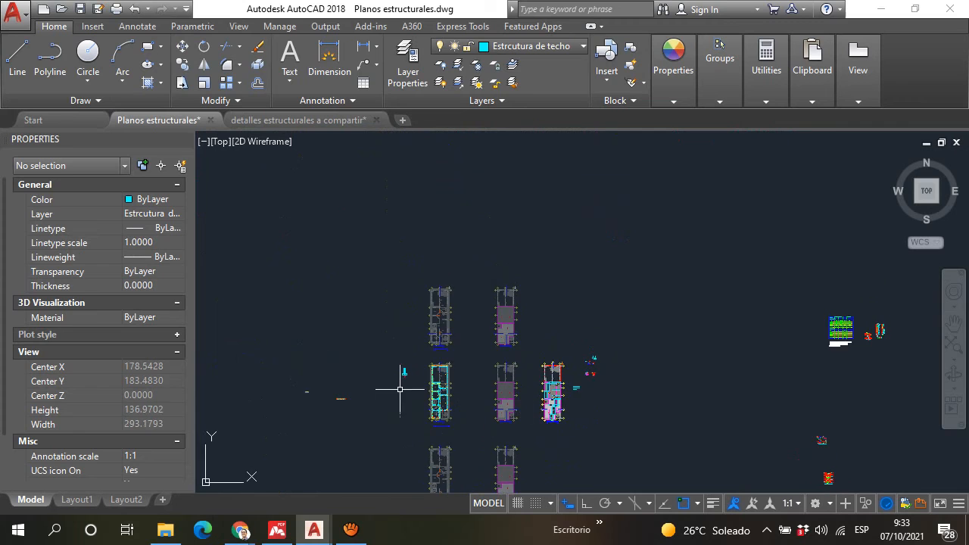
scroll(401, 390, "up", 6)
scroll(411, 353, "down", 6)
mouse_move(736, 335)
middle_mouse_down()
mouse_move(615, 319)
mouse_move(636, 307)
mouse_move(593, 318)
mouse_move(553, 312)
mouse_move(597, 295)
mouse_move(532, 390)
mouse_move(537, 346)
mouse_move(520, 335)
middle_mouse_up()
scroll(682, 292, "up", 15)
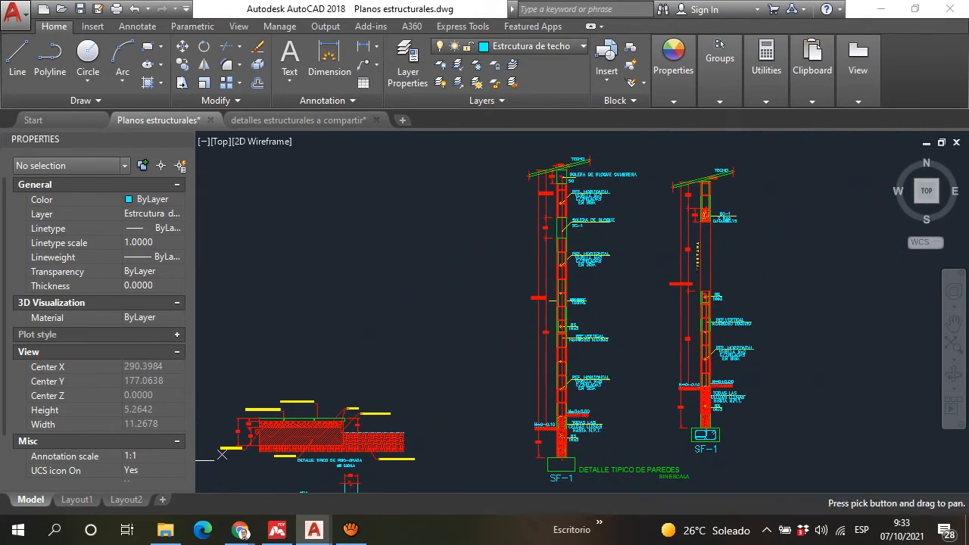
scroll(558, 179, "up", 10)
middle_click_drag(559, 180, 530, 277)
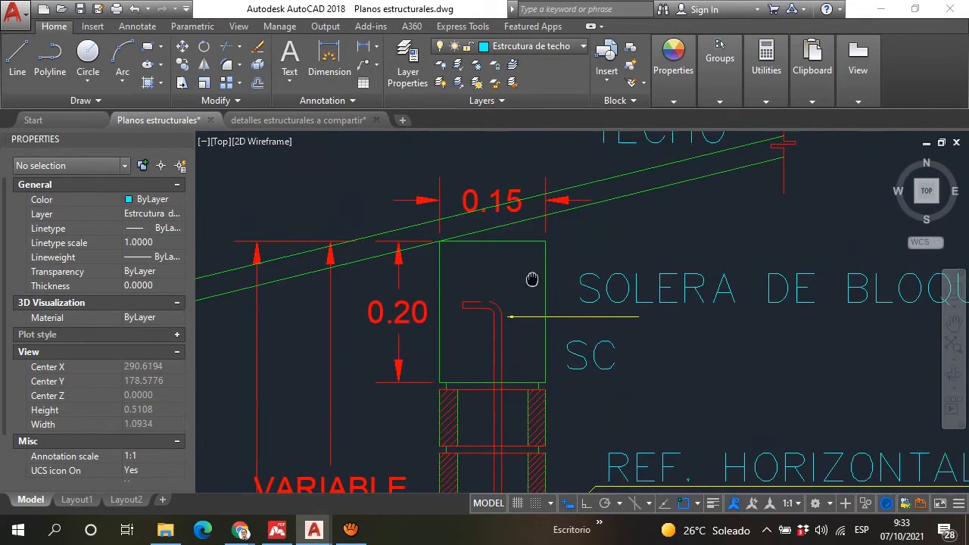
scroll(510, 244, "down", 12)
scroll(427, 381, "up", 2)
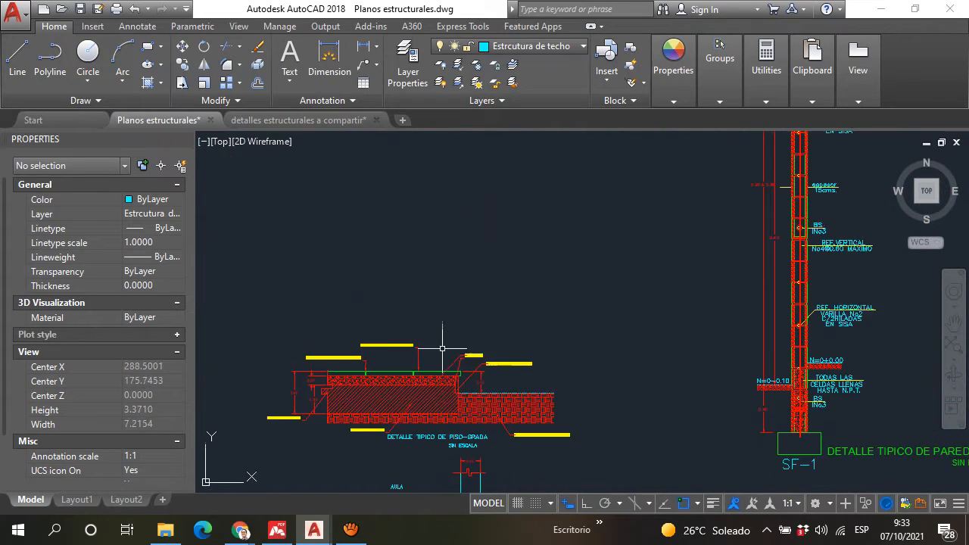
Step: Inspect the floor and wall details, focusing on the longitudinal bars and bent vertical bar inside the SF-1 footing
scroll(442, 347, "down", 2)
middle_click_drag(445, 333, 469, 267)
middle_click_drag(644, 270, 591, 274)
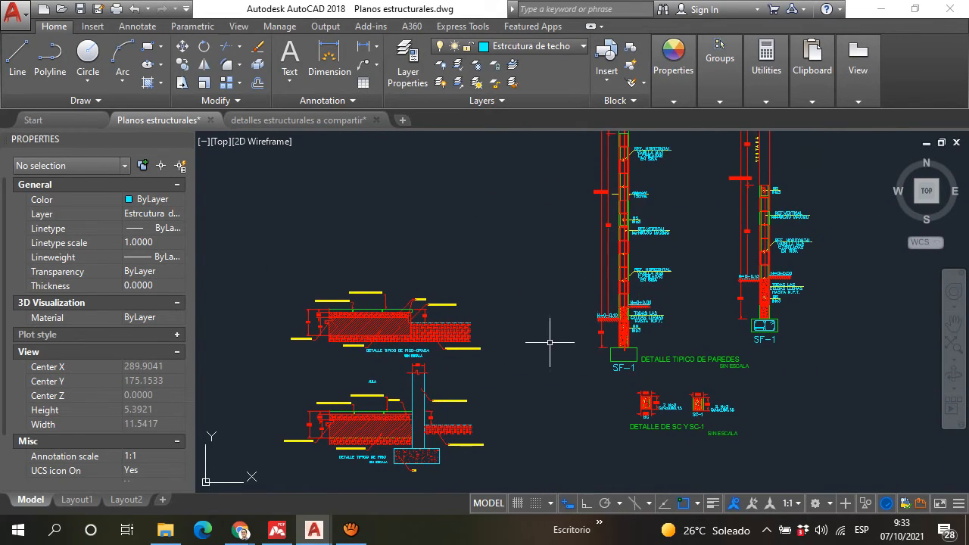
scroll(552, 340, "up", 2)
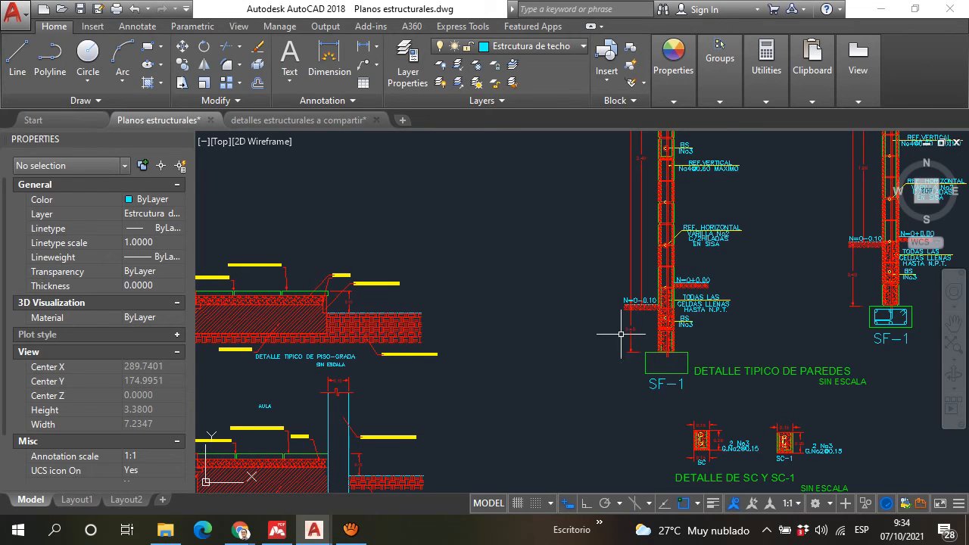
scroll(624, 335, "up", 6)
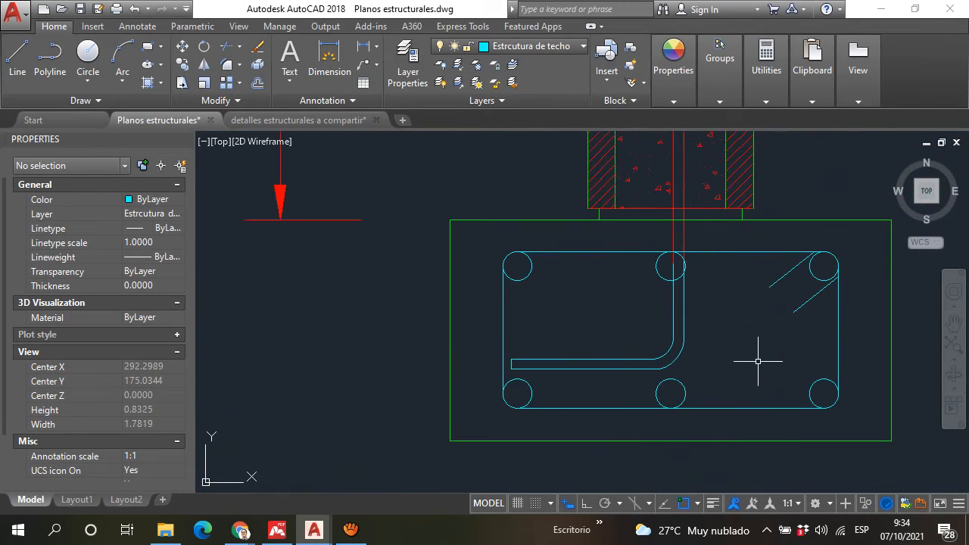
scroll(681, 420, "up", 3)
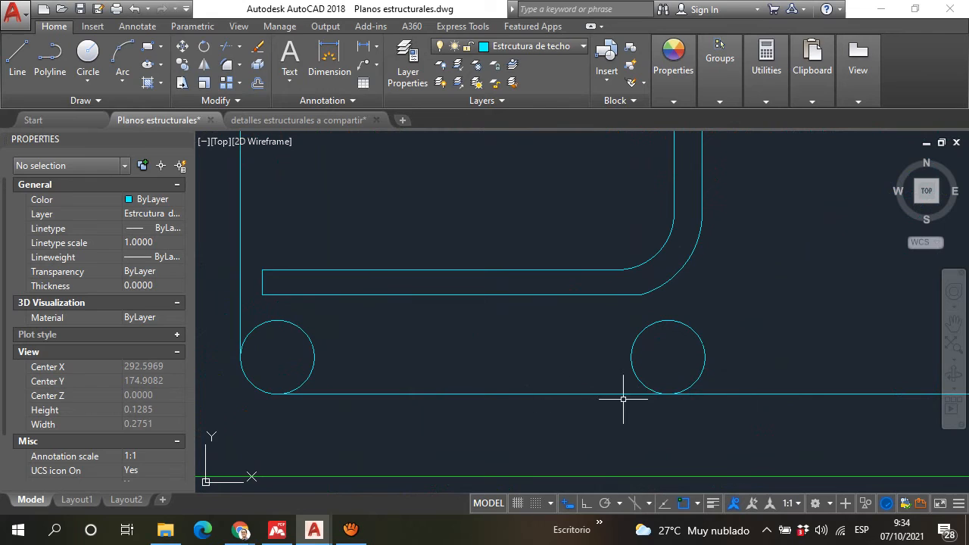
scroll(587, 397, "down", 4)
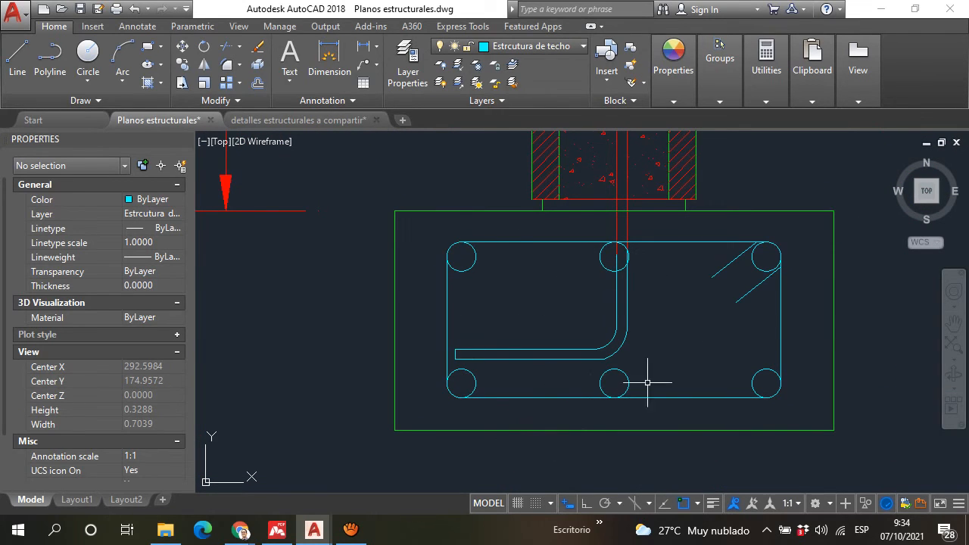
Step: Switch to Chrome and run a Google image search for "helado de concreto"
mouse_move(240, 530)
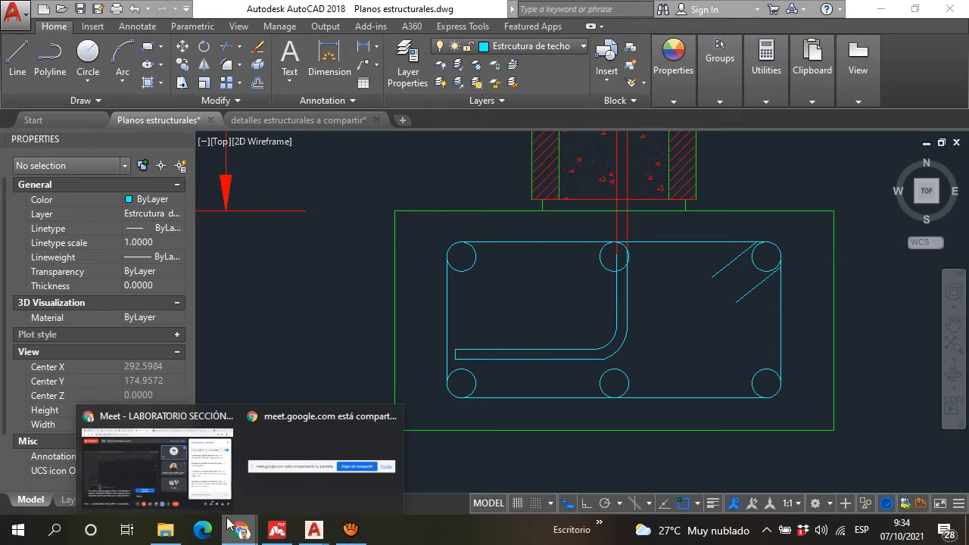
left_click(180, 488)
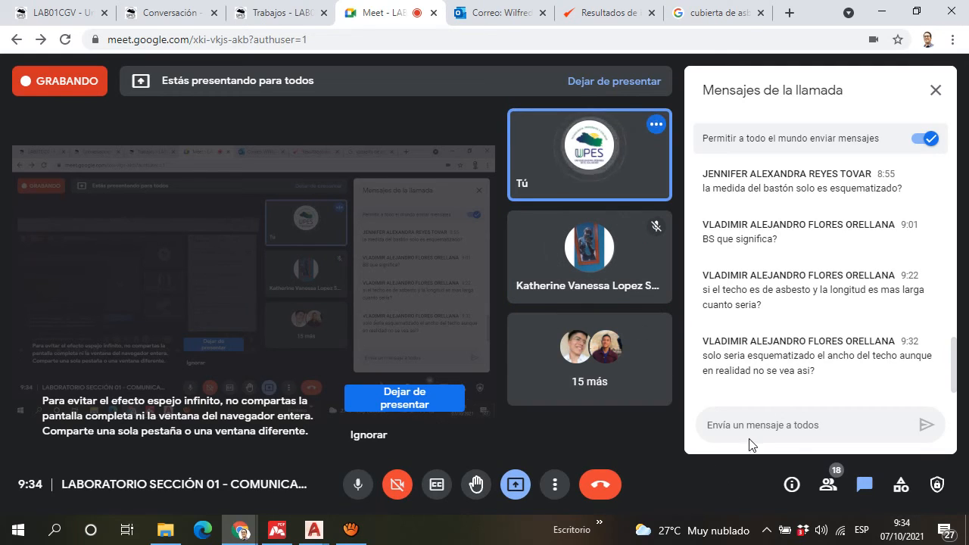
left_click(735, 14)
left_click(287, 84)
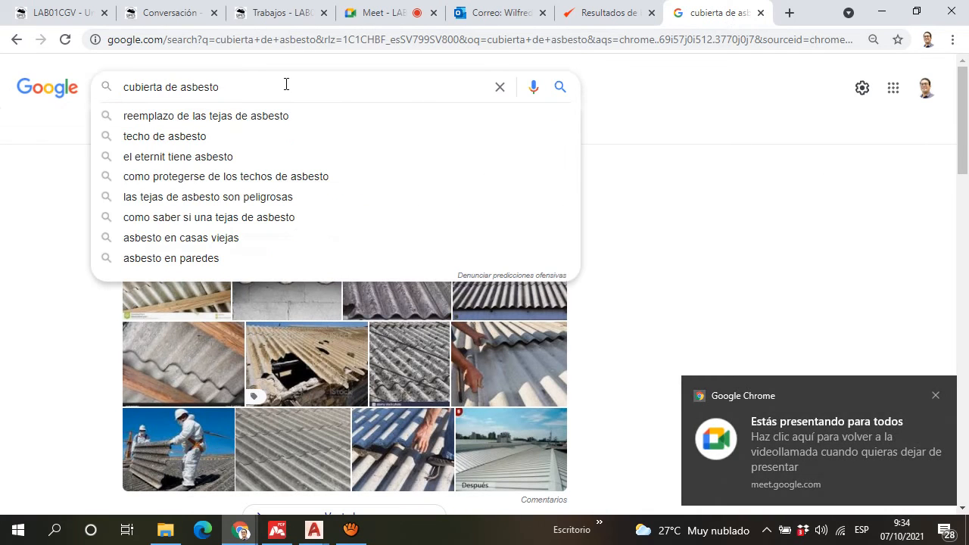
triple_click(286, 84)
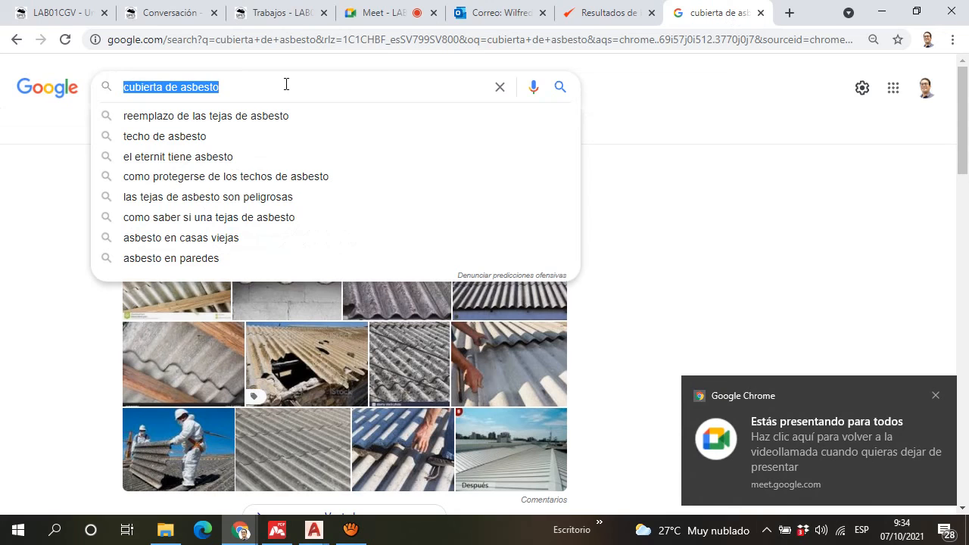
type("helado de con")
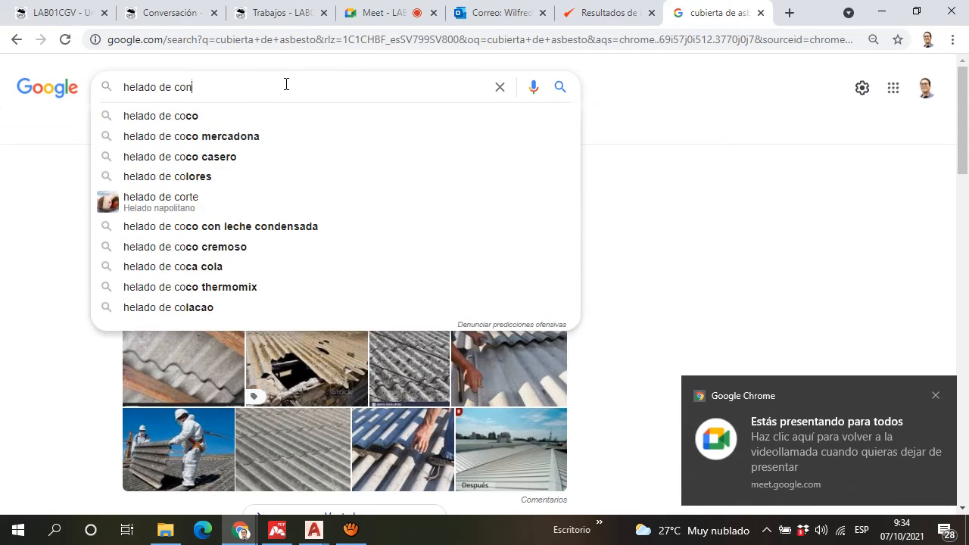
type("creto")
key("Return")
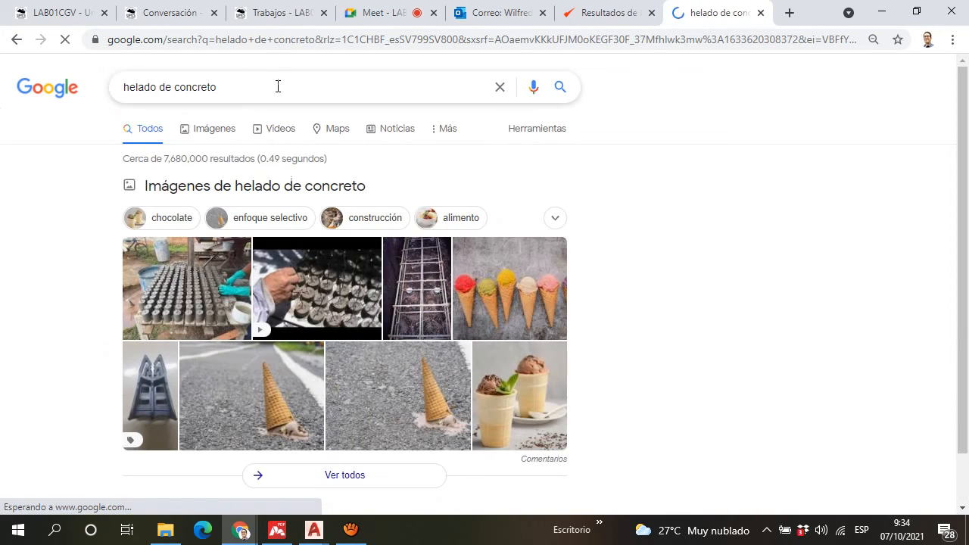
left_click(201, 130)
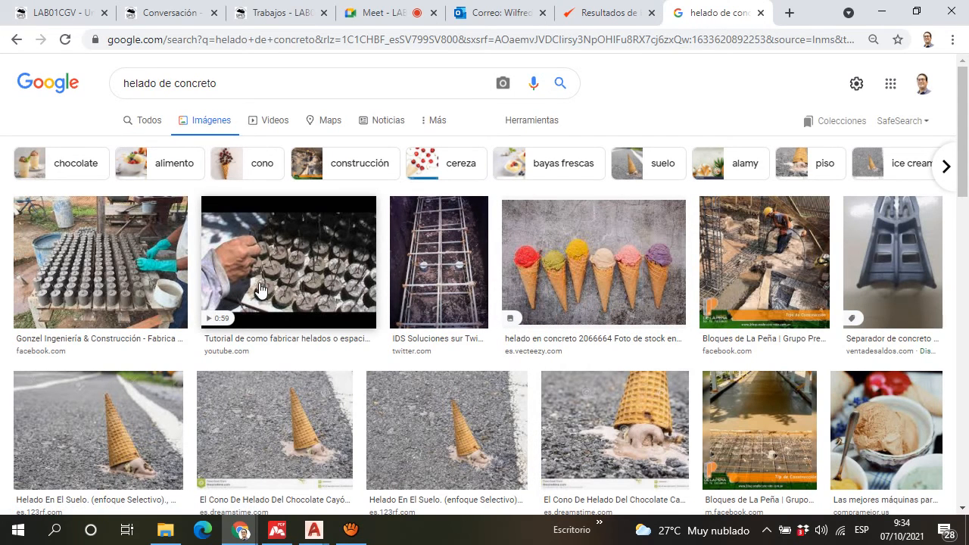
Step: Preview the rebar spacer tutorial result and the IDS Soluciones photo of foundation reinforcement resting on concrete spacers
left_click(260, 290)
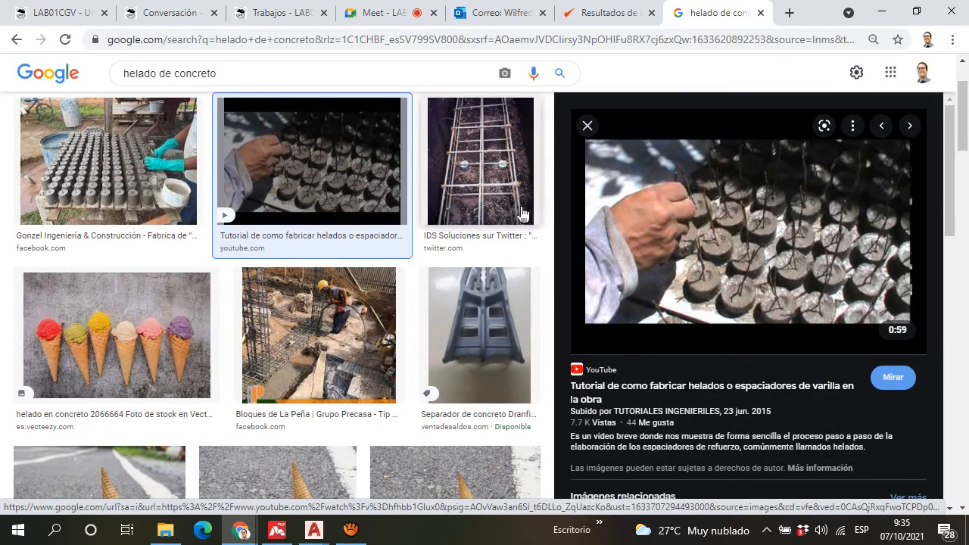
scroll(490, 259, "down", 5)
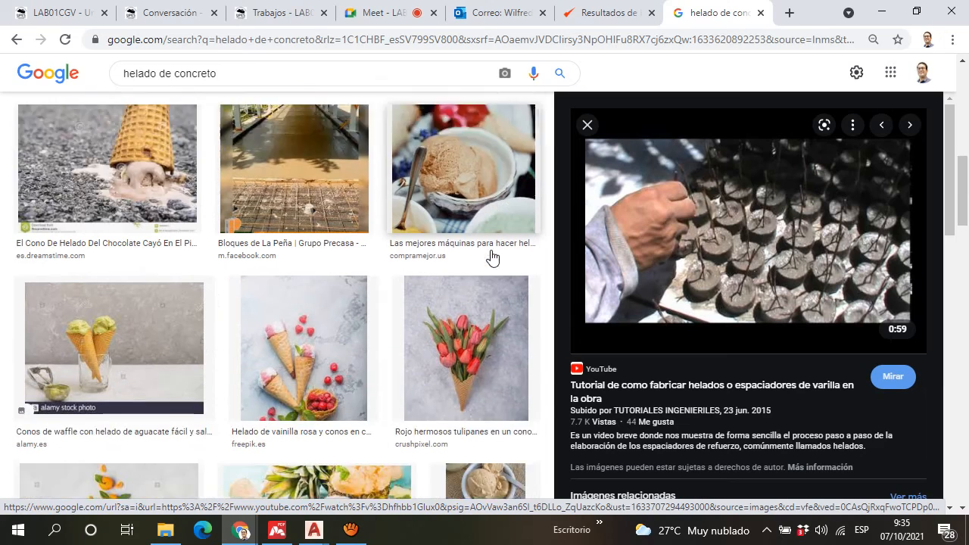
scroll(491, 259, "down", 6)
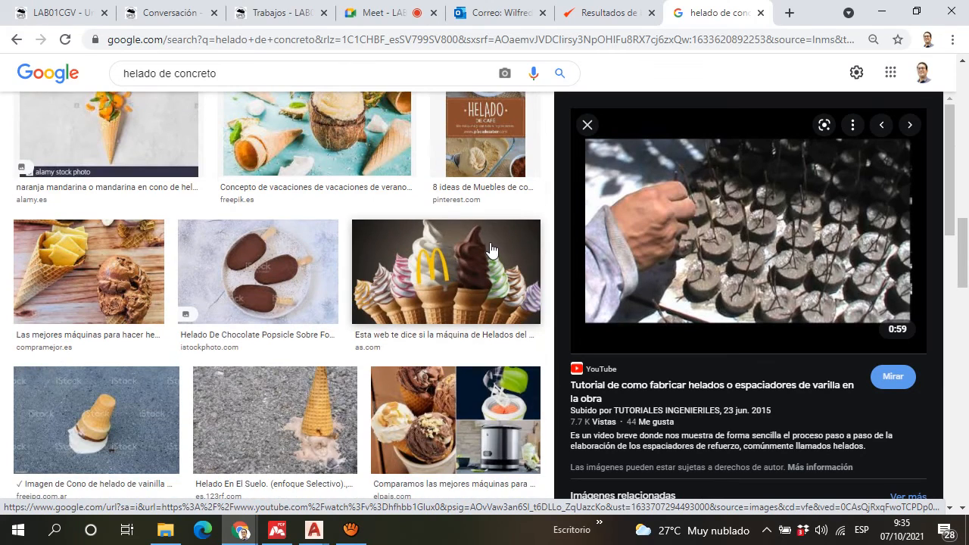
scroll(484, 250, "down", 6)
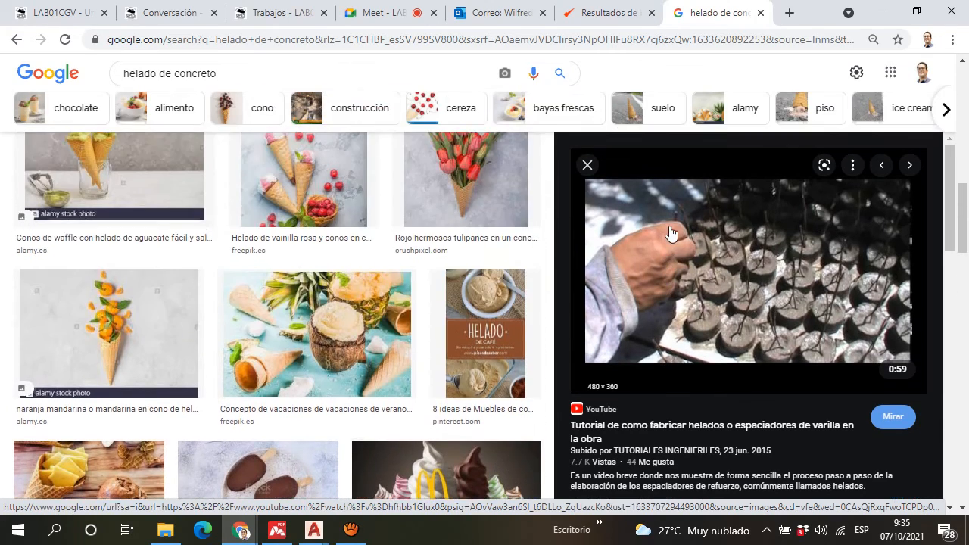
scroll(439, 280, "up", 15)
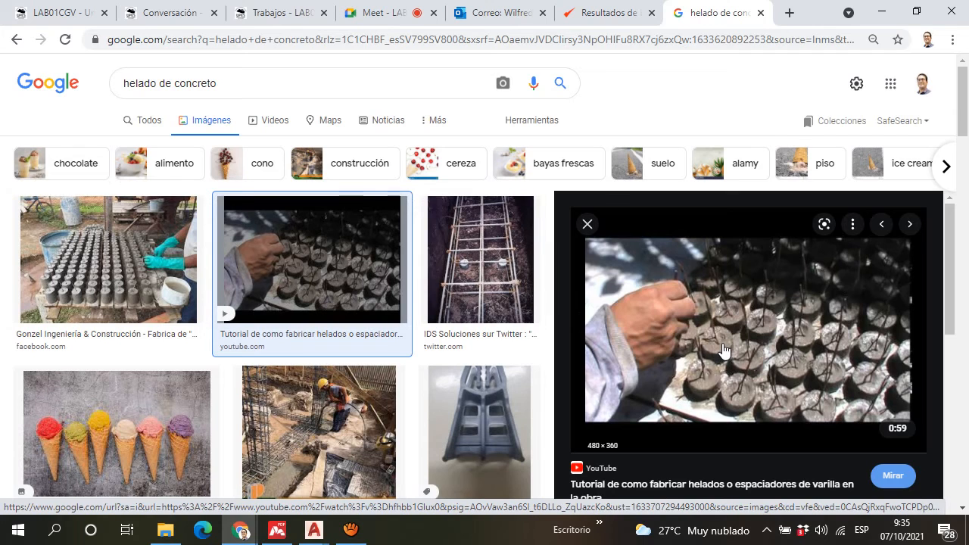
left_click(476, 275)
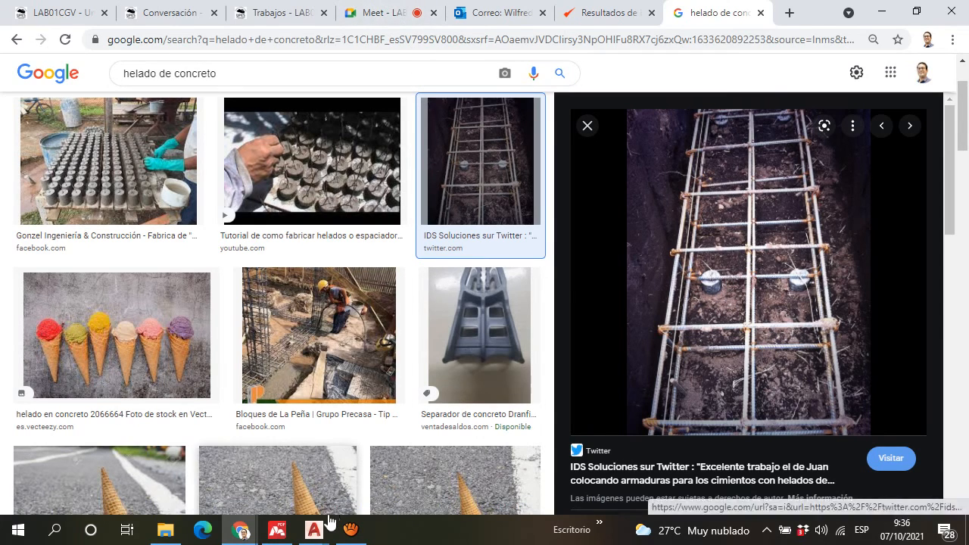
Step: Switch back to AutoCAD and examine the gap between the SF-1 footing's lower bars and its concrete outline
mouse_move(315, 533)
left_click(260, 469)
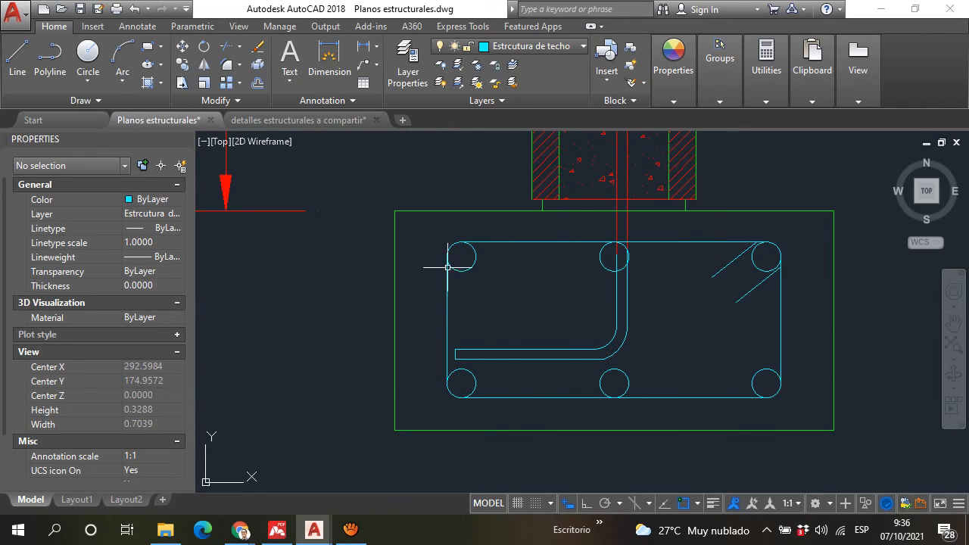
scroll(712, 379, "down", 5)
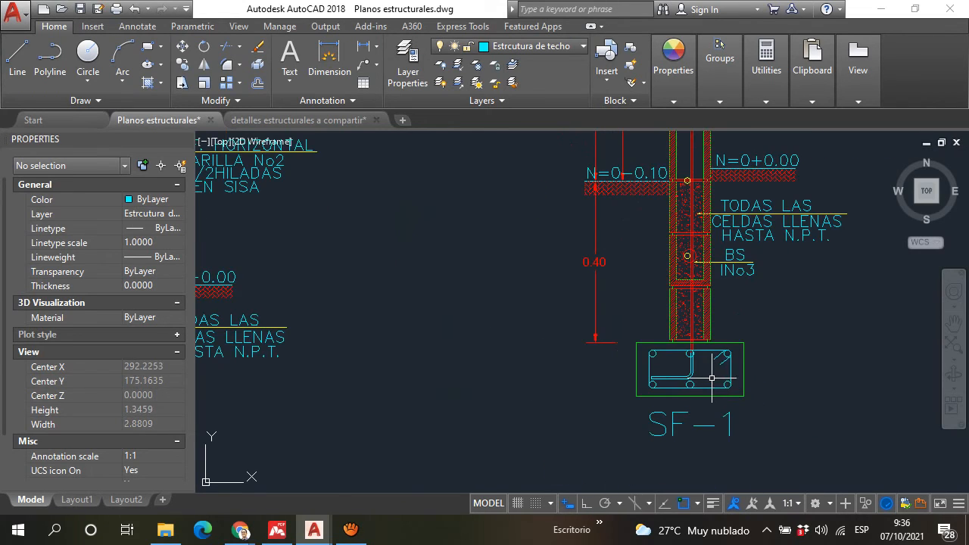
scroll(712, 377, "down", 5)
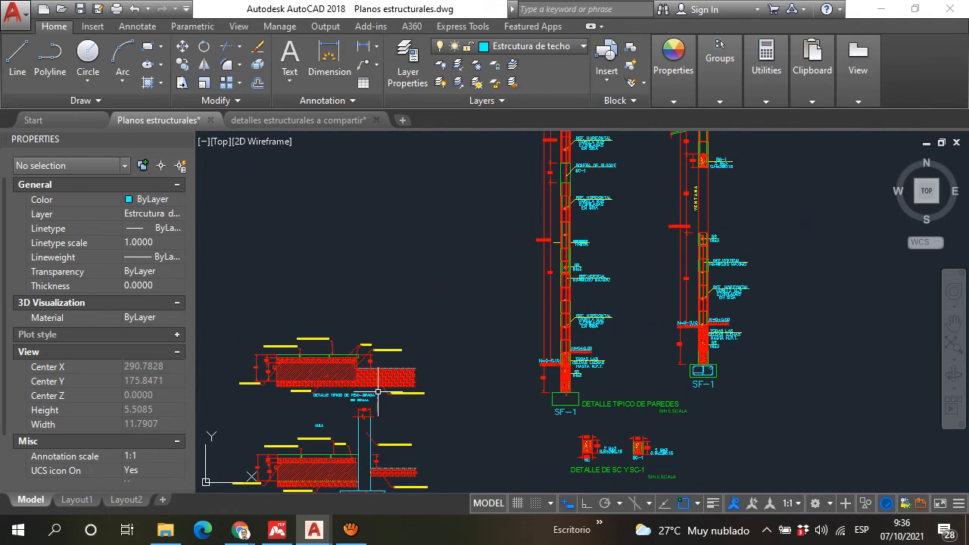
scroll(701, 371, "up", 2)
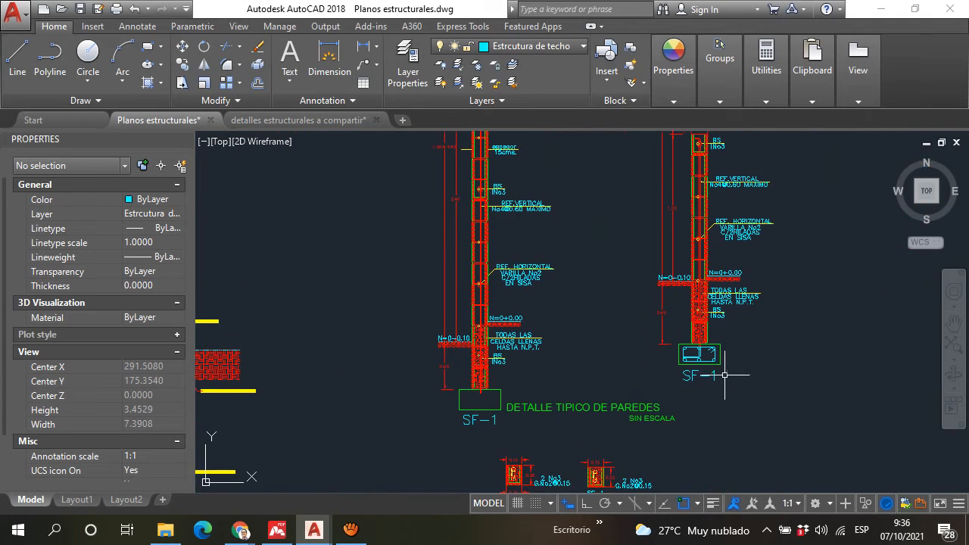
scroll(725, 374, "up", 8)
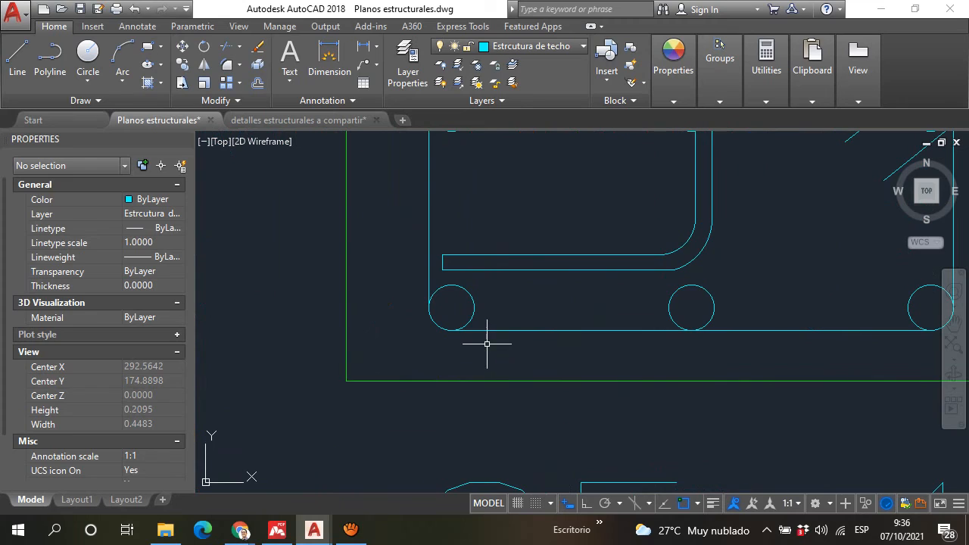
Step: Examine the whole SF-1 footing section, including its stirrup hooks and the wall blocks resting on it
scroll(576, 333, "down", 2)
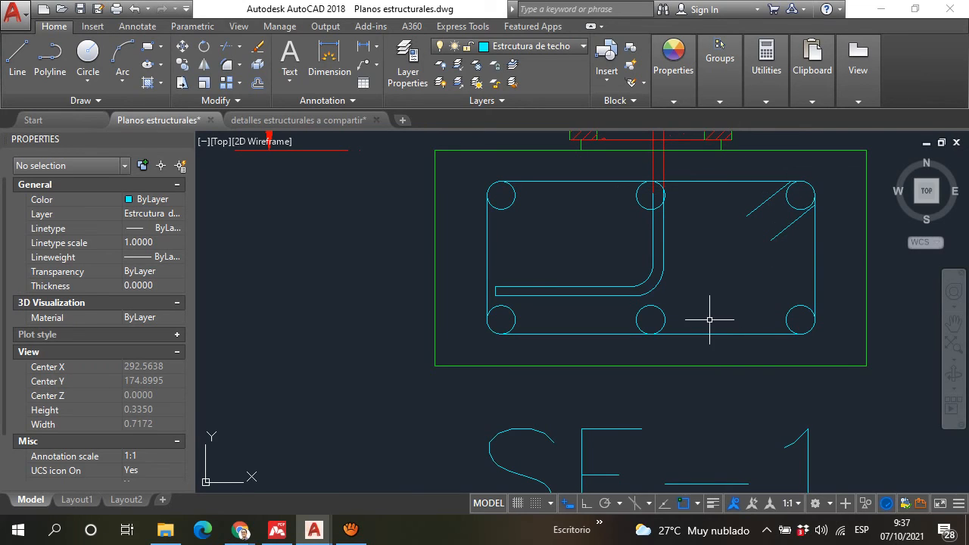
scroll(710, 320, "down", 8)
scroll(714, 310, "up", 10)
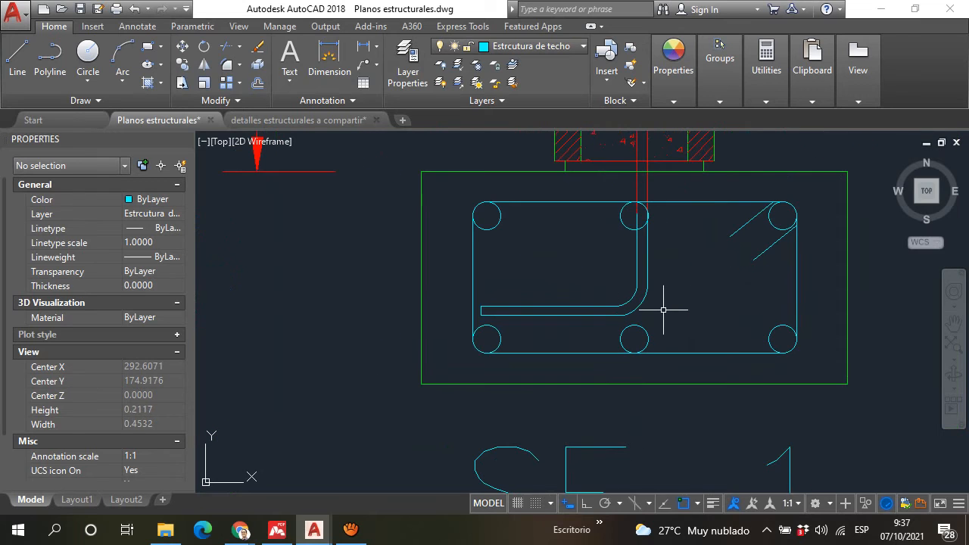
scroll(660, 297, "down", 3)
scroll(719, 262, "up", 1)
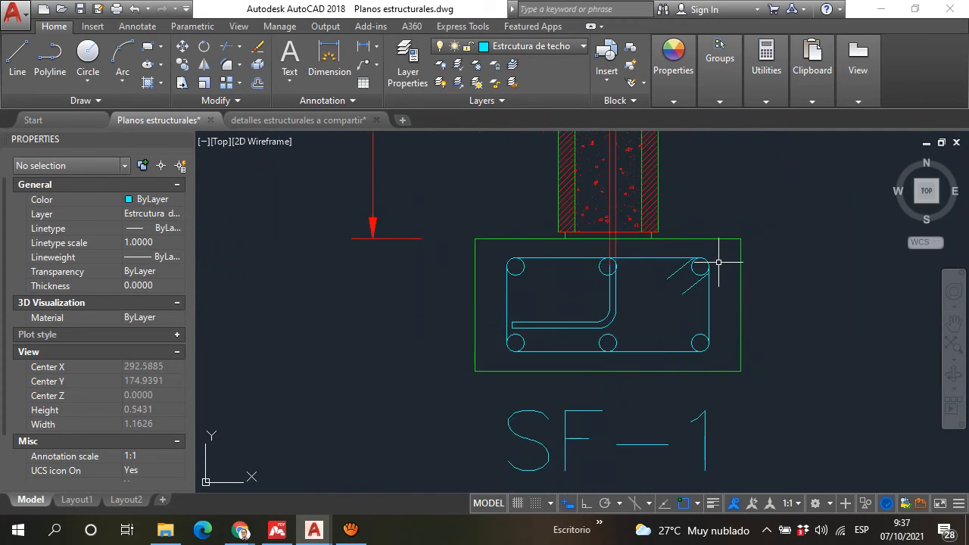
scroll(723, 263, "up", 1)
scroll(753, 310, "down", 5)
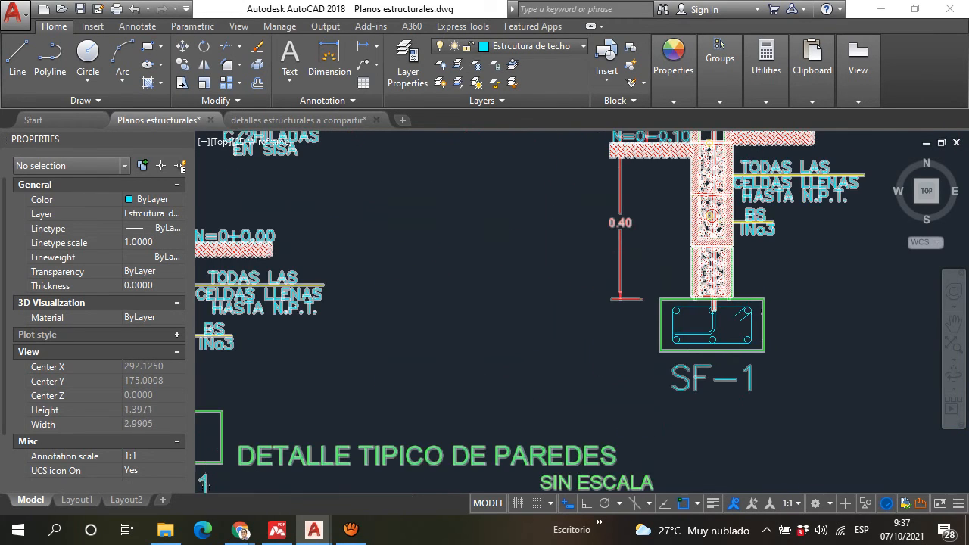
scroll(757, 318, "up", 5)
scroll(755, 271, "down", 4)
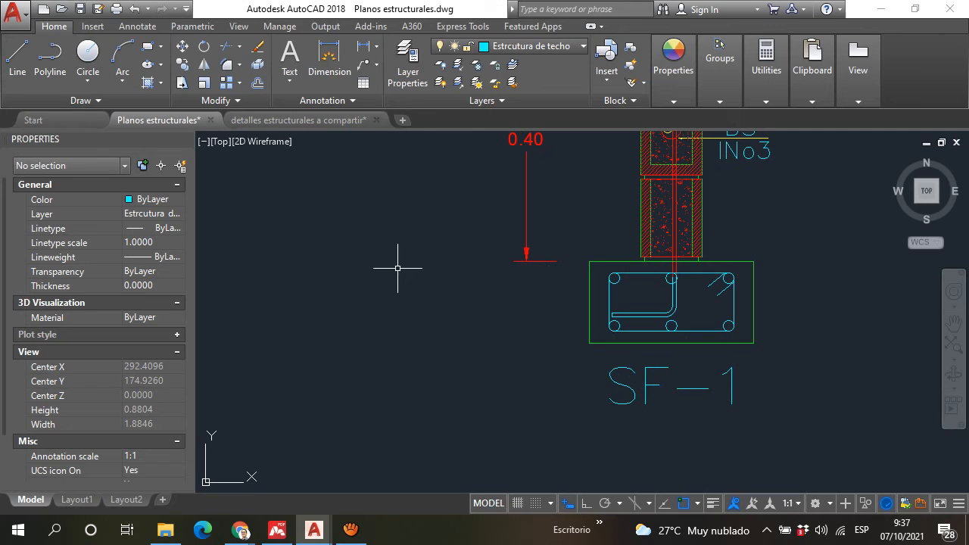
Step: Switch to the Google Meet call in Chrome and check its chat messages
mouse_move(241, 530)
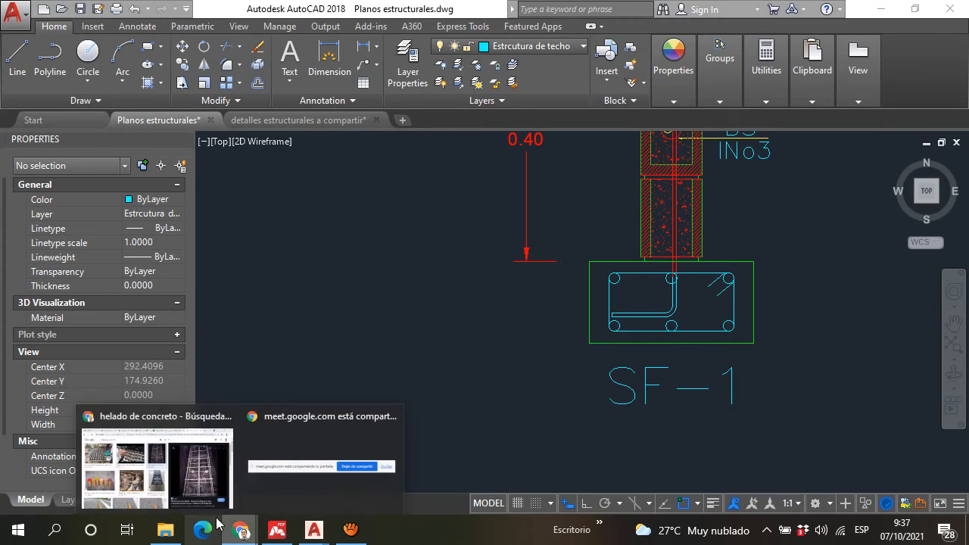
left_click(179, 482)
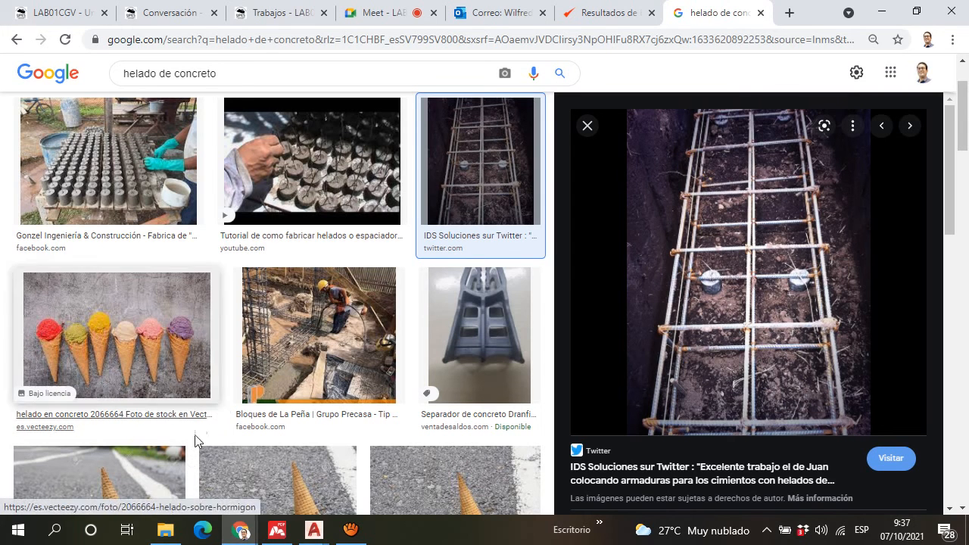
left_click(381, 12)
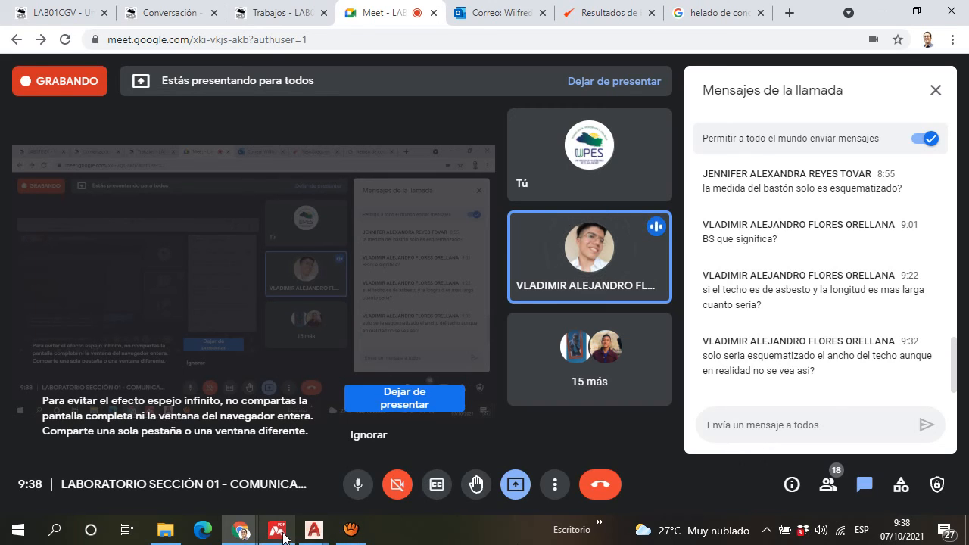
Step: Switch to AutoCAD and bring the roof structure plan between axes 6 and 7 into view in Planos estructurales
left_click(319, 532)
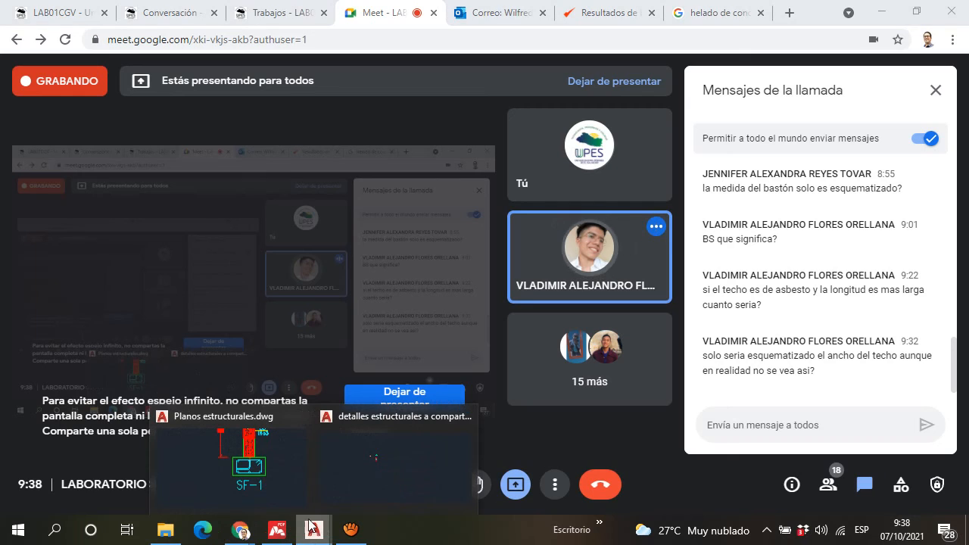
left_click(367, 471)
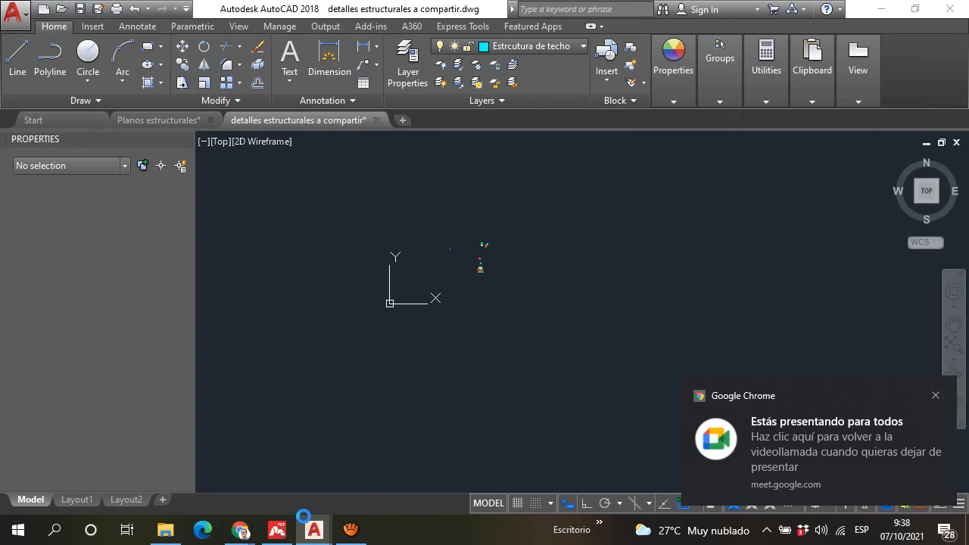
left_click(181, 123)
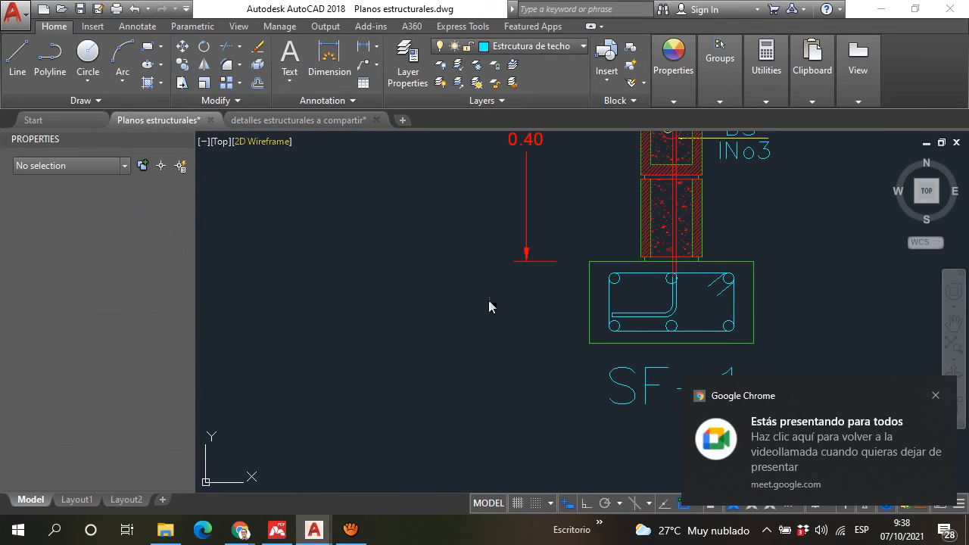
scroll(627, 331, "down", 5)
scroll(633, 259, "down", 4)
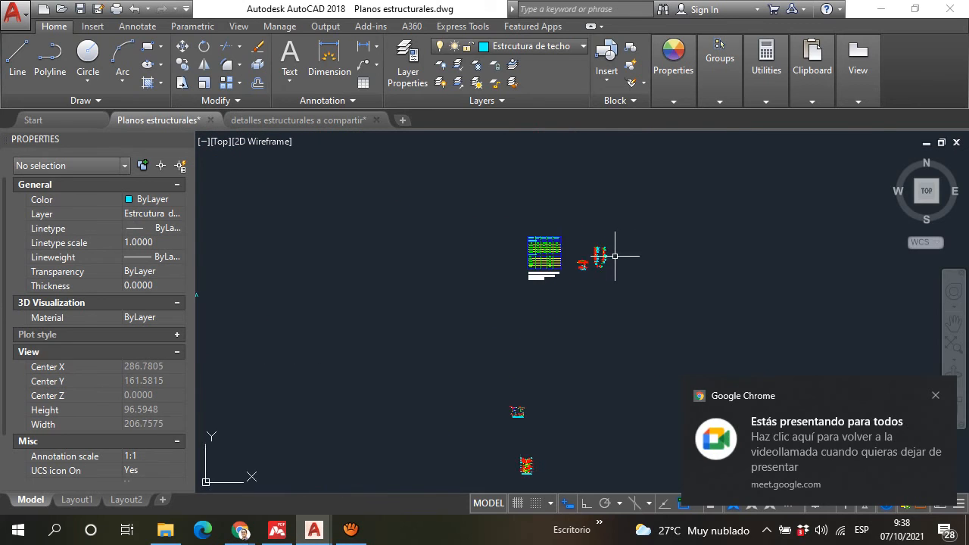
scroll(569, 272, "up", 3)
scroll(320, 194, "up", 4)
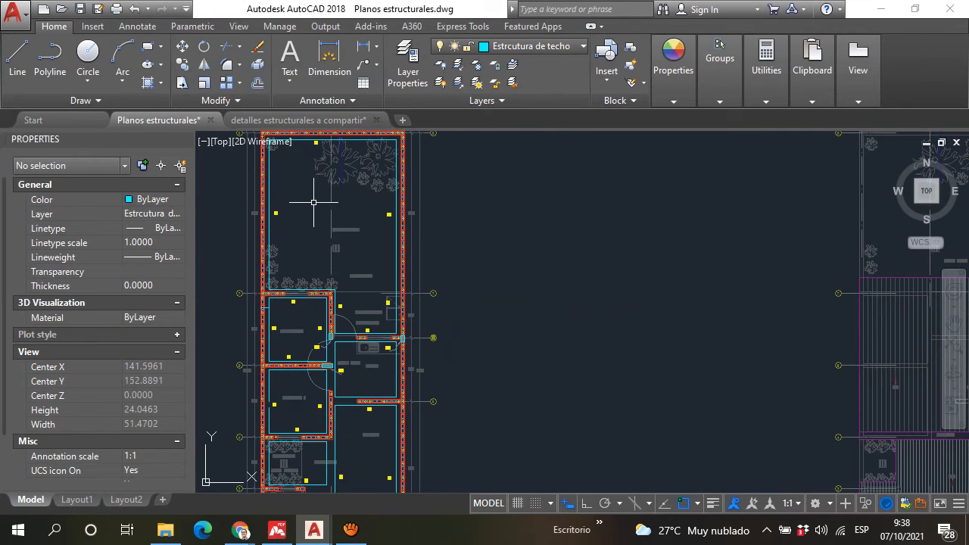
scroll(428, 253, "down", 6)
scroll(427, 247, "up", 6)
scroll(427, 247, "down", 6)
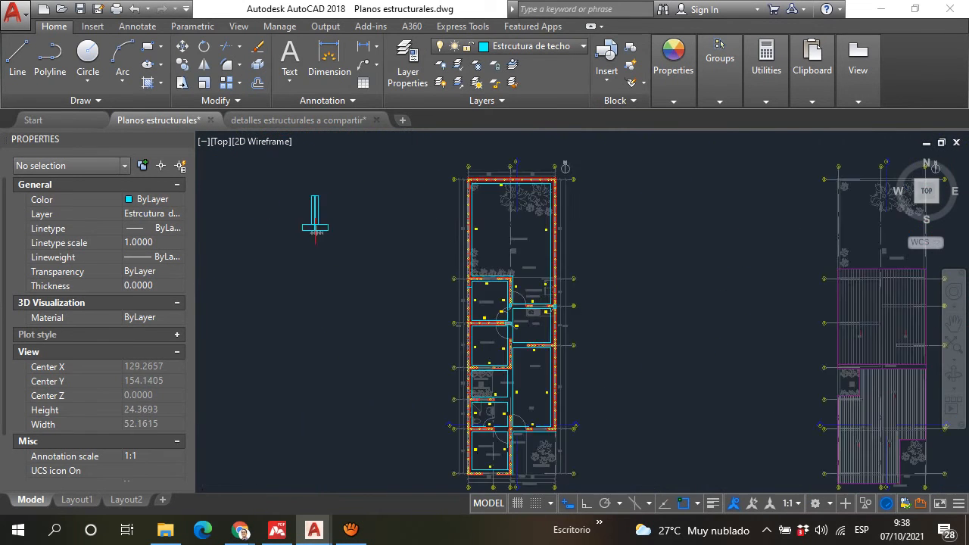
middle_click_drag(671, 292, 421, 268)
scroll(422, 268, "up", 8)
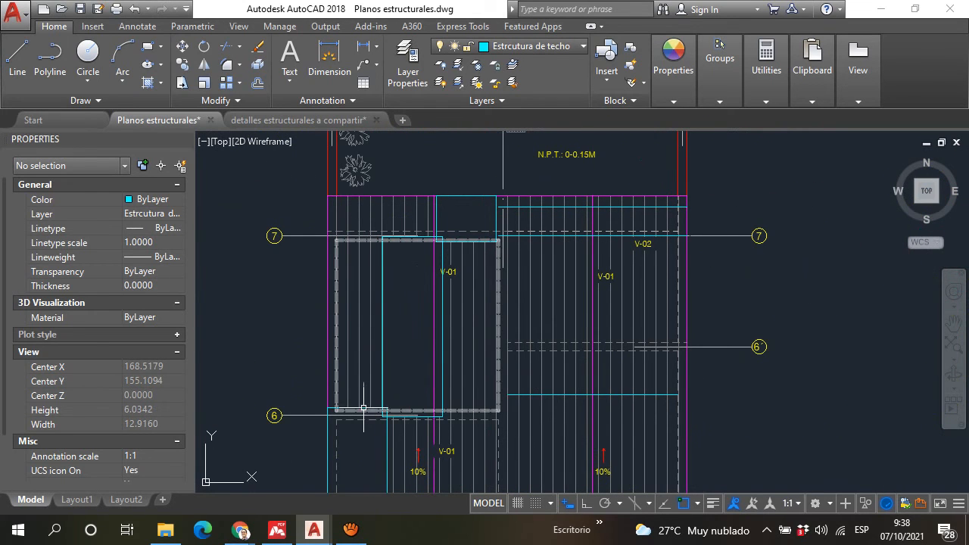
Step: Try stretching the upper edge of the roof sheet outline below axis 6 up to the roof's upper border
left_click(364, 408)
left_click(356, 408)
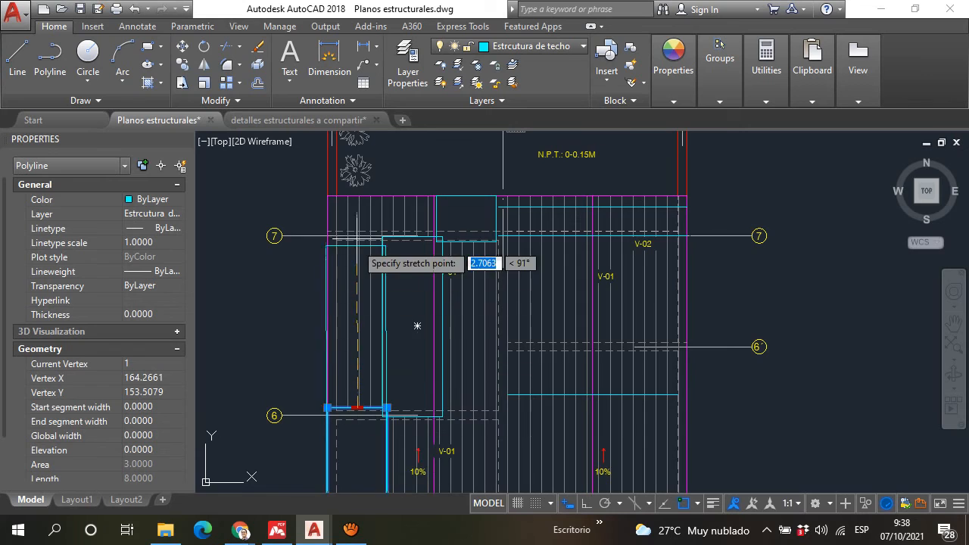
scroll(346, 186, "up", 5)
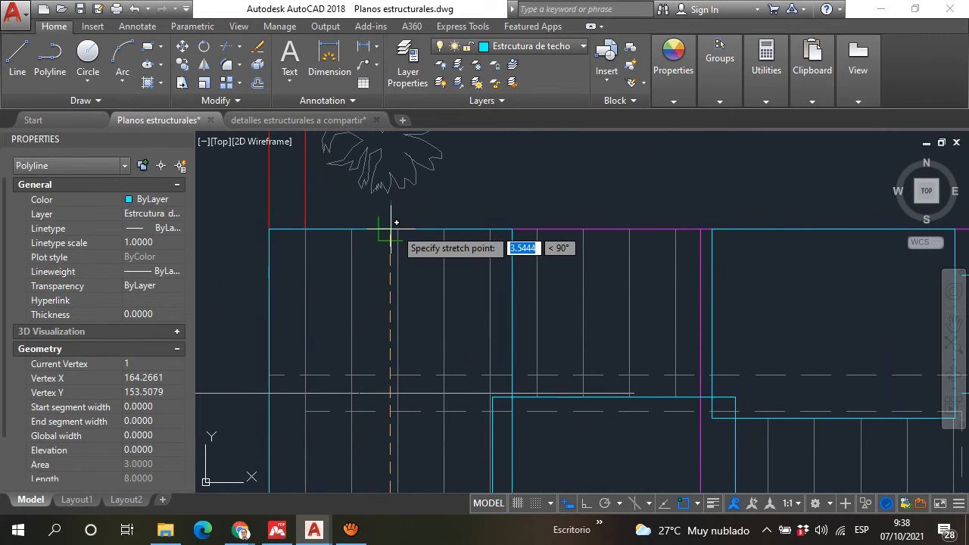
left_click(391, 228)
right_click(478, 209)
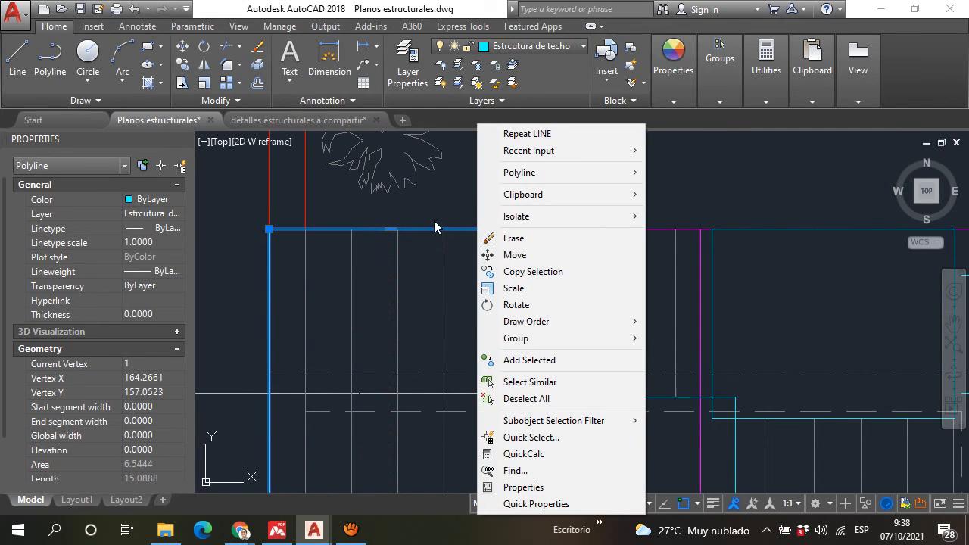
key("Escape")
key("Escape")
scroll(437, 218, "down", 5)
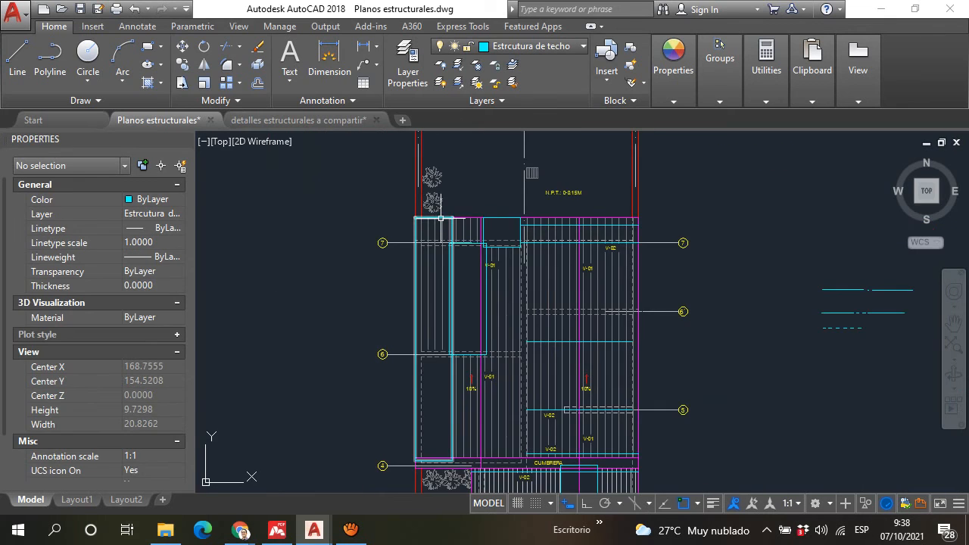
scroll(440, 218, "up", 4)
scroll(441, 218, "down", 3)
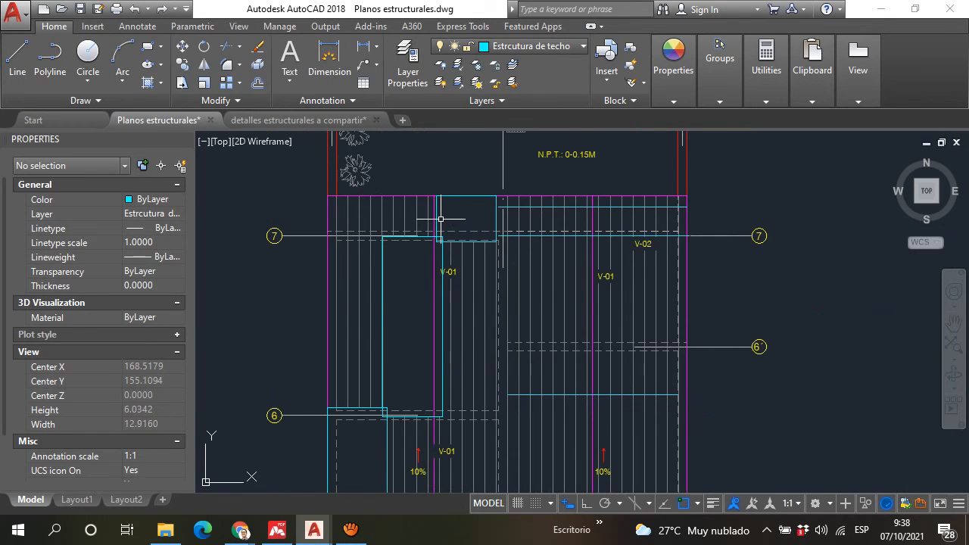
Step: Examine how the two roof sheet outlines overlap at axis 6, highlighting the upper sheet's outline
scroll(441, 218, "down", 2)
middle_click_drag(425, 299, 552, 215)
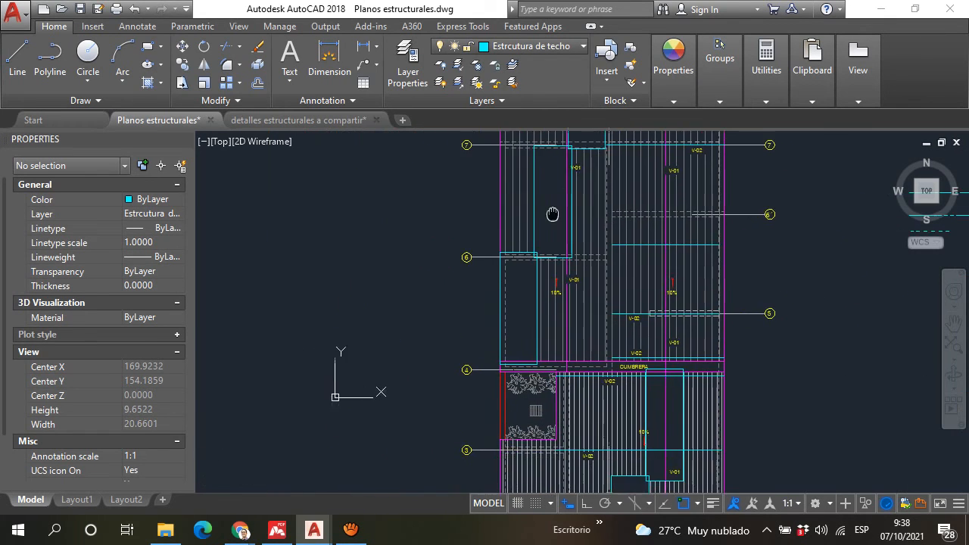
scroll(530, 243, "up", 2)
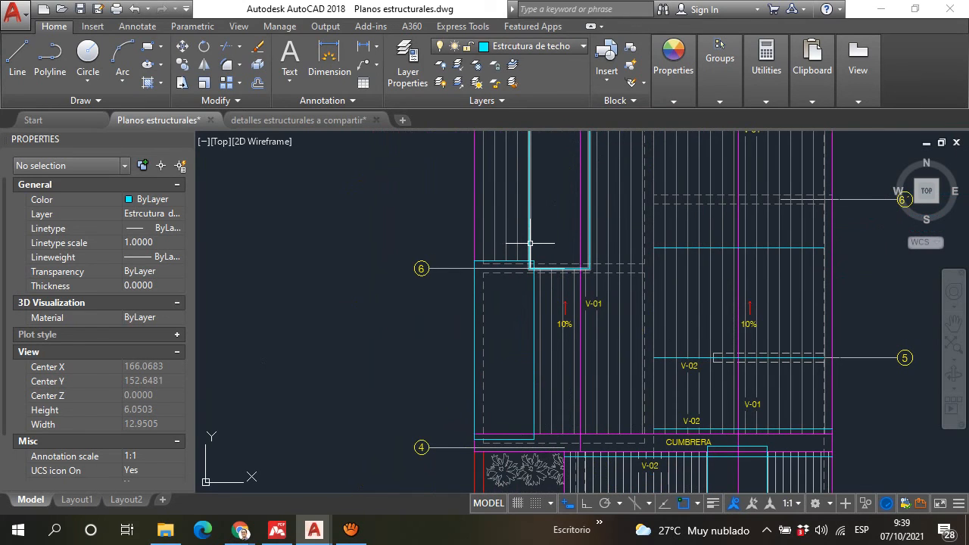
left_click(588, 230)
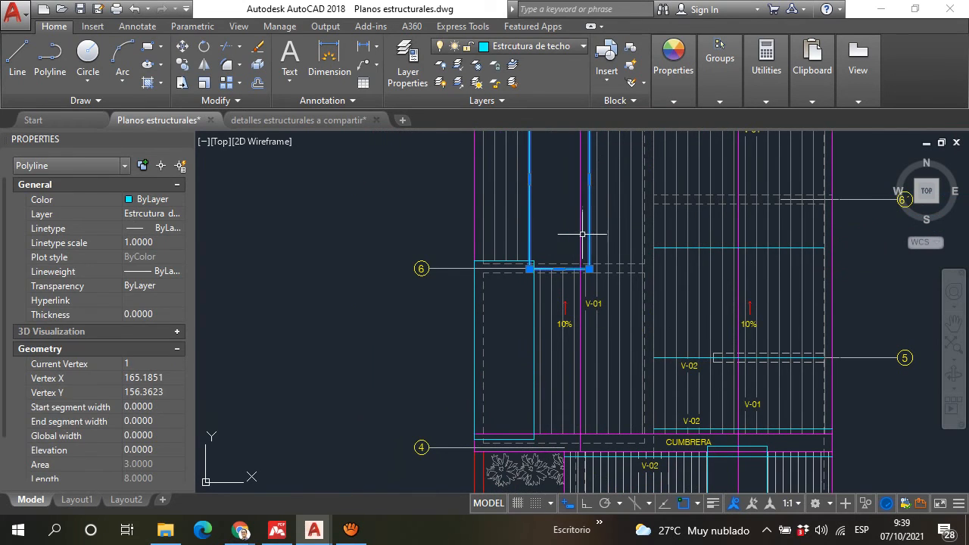
key("Escape")
scroll(509, 246, "up", 6)
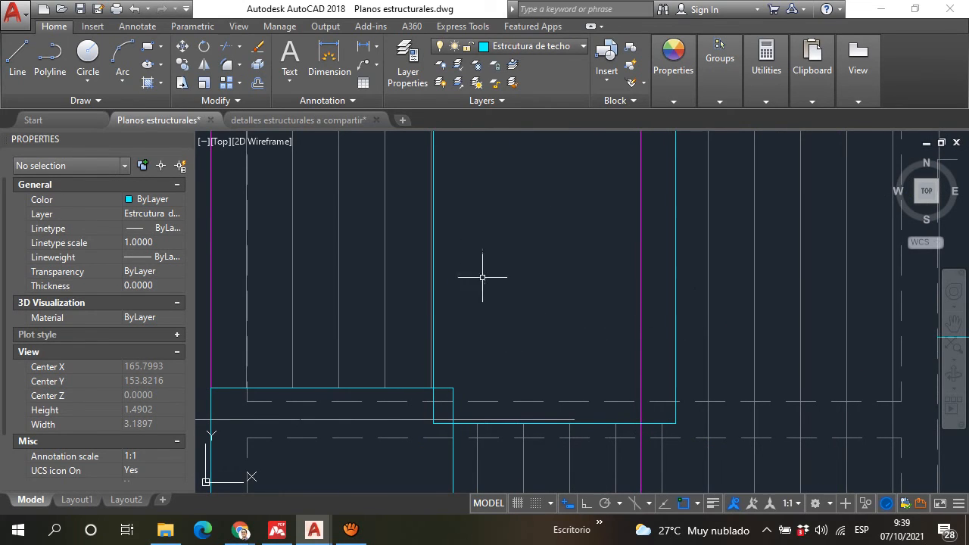
left_click(434, 413)
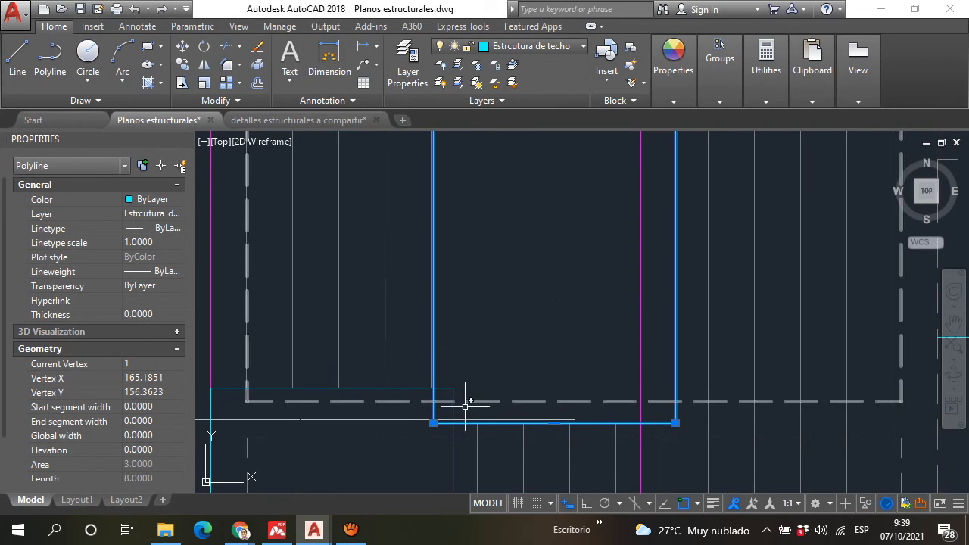
key("Escape")
scroll(453, 387, "up", 4)
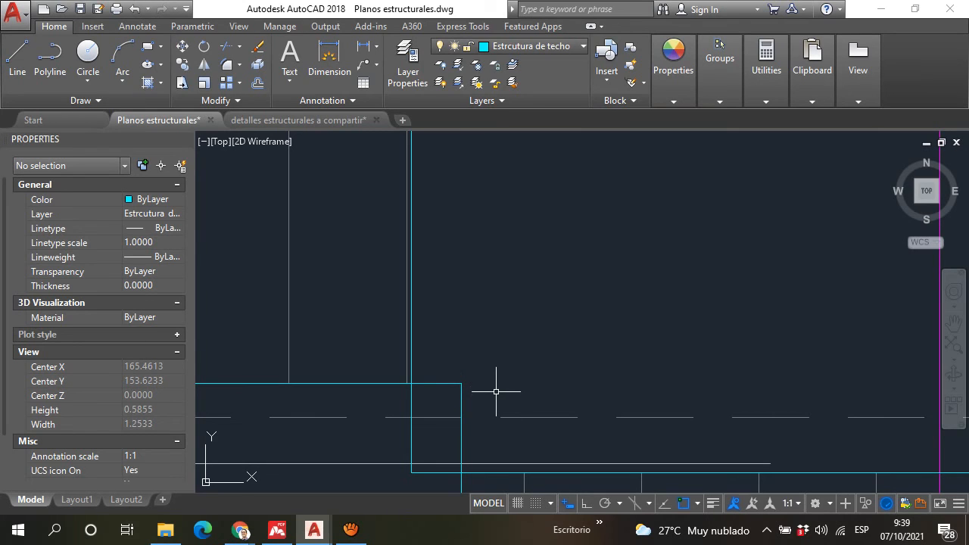
left_click(18, 57)
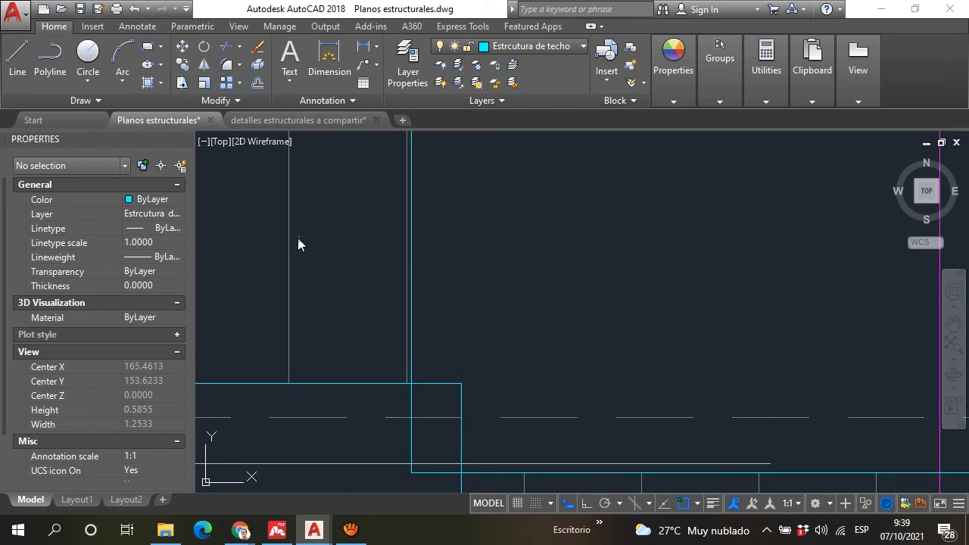
left_click(524, 339)
key("Escape")
Step: Look through the detalles estructurales a compartir drawing, return to Planos estructurales and examine the sketched roof sheet profile with two peaks
left_click(299, 120)
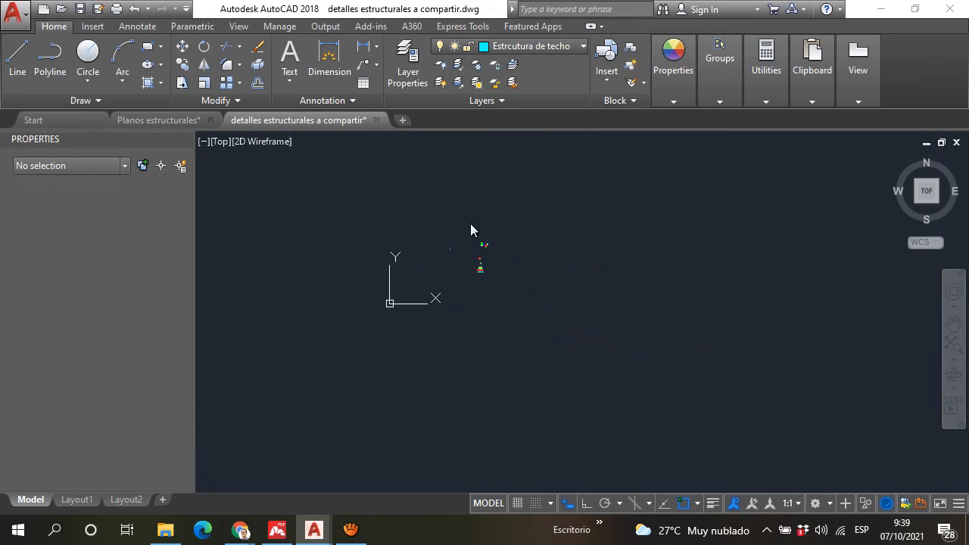
scroll(448, 249, "up", 10)
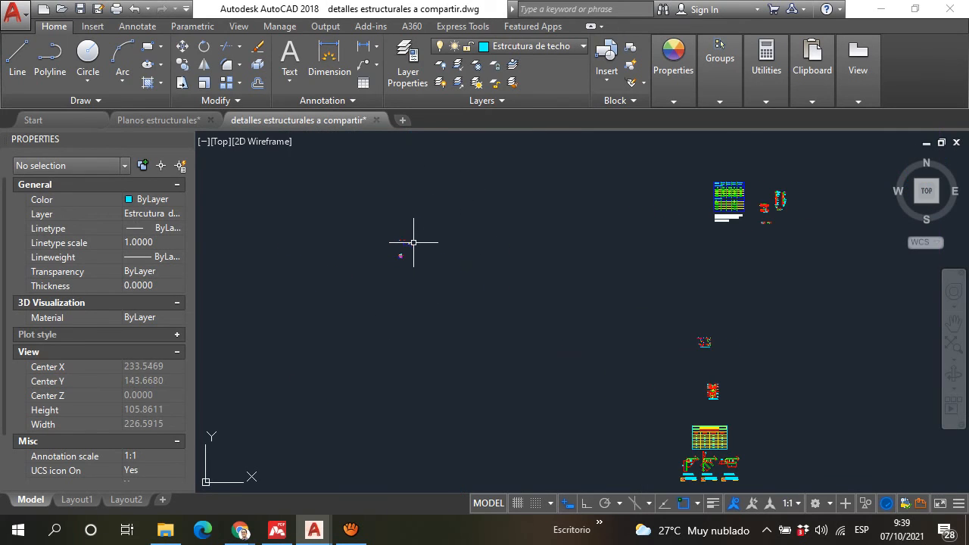
scroll(549, 265, "down", 4)
scroll(435, 329, "up", 3)
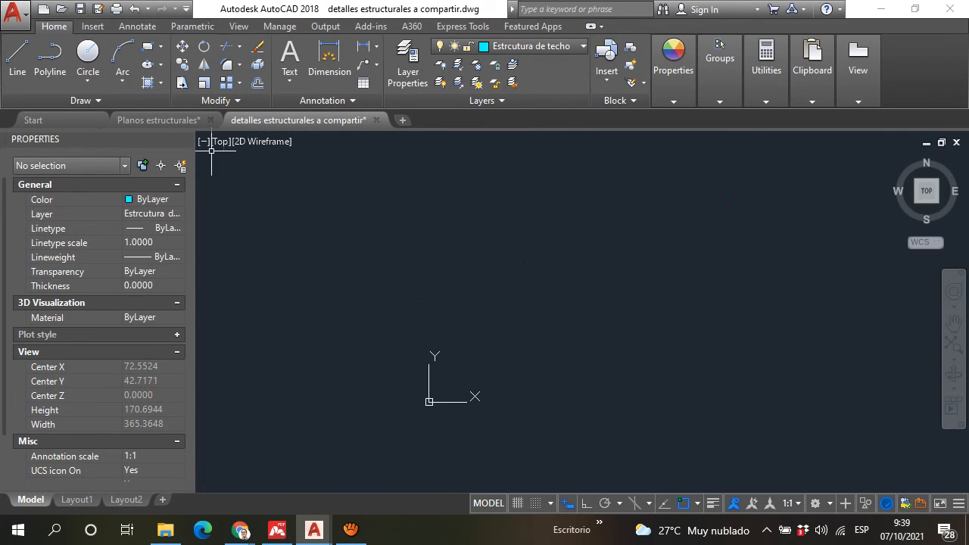
left_click(158, 119)
scroll(540, 337, "down", 4)
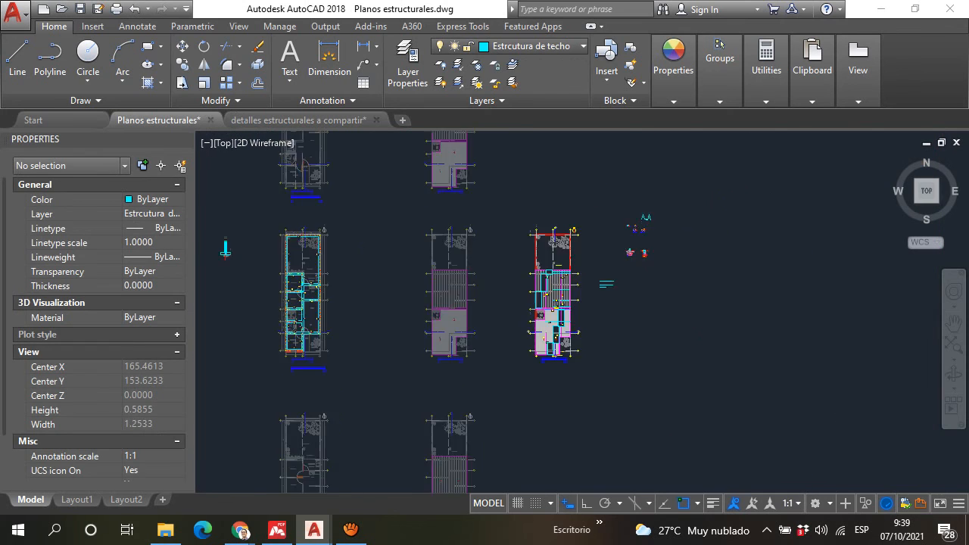
scroll(564, 254, "up", 18)
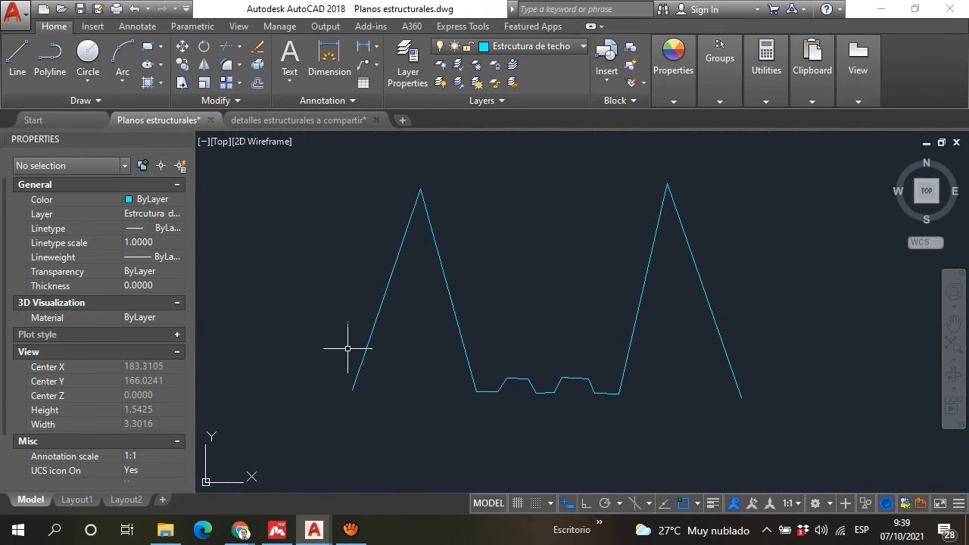
scroll(361, 324, "down", 4)
scroll(430, 344, "up", 2)
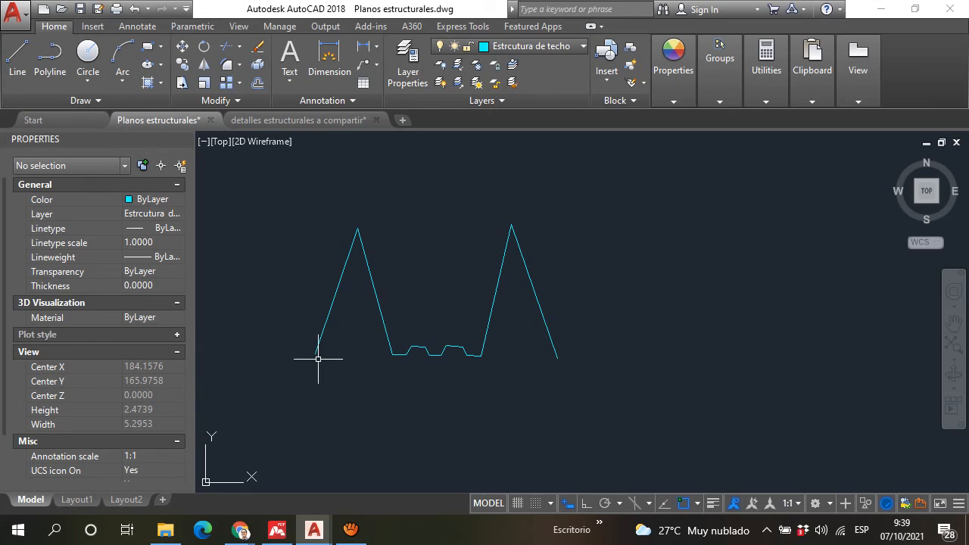
Step: Measure the overall width of the roof sheet profile sketch between its end points with a linear dimension
left_click(369, 50)
left_click(316, 353)
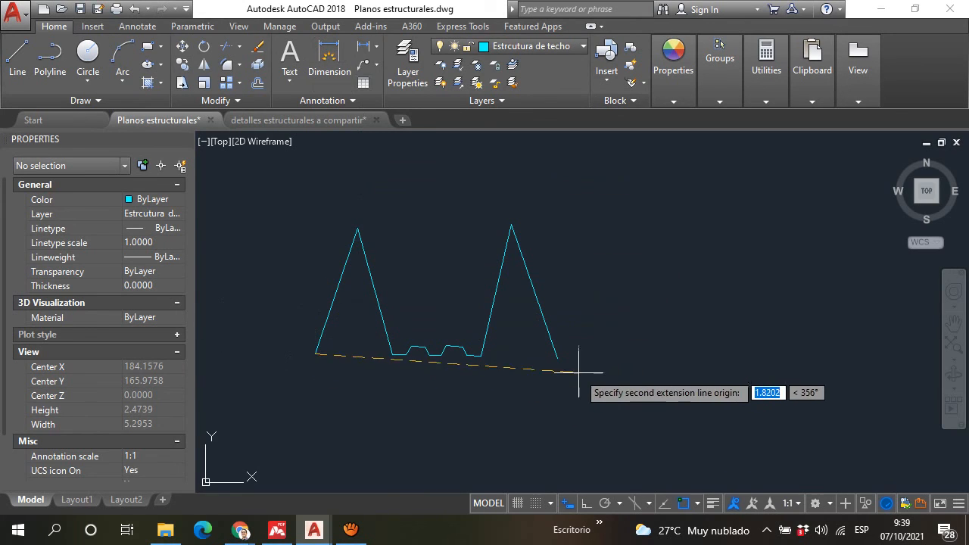
left_click(557, 358)
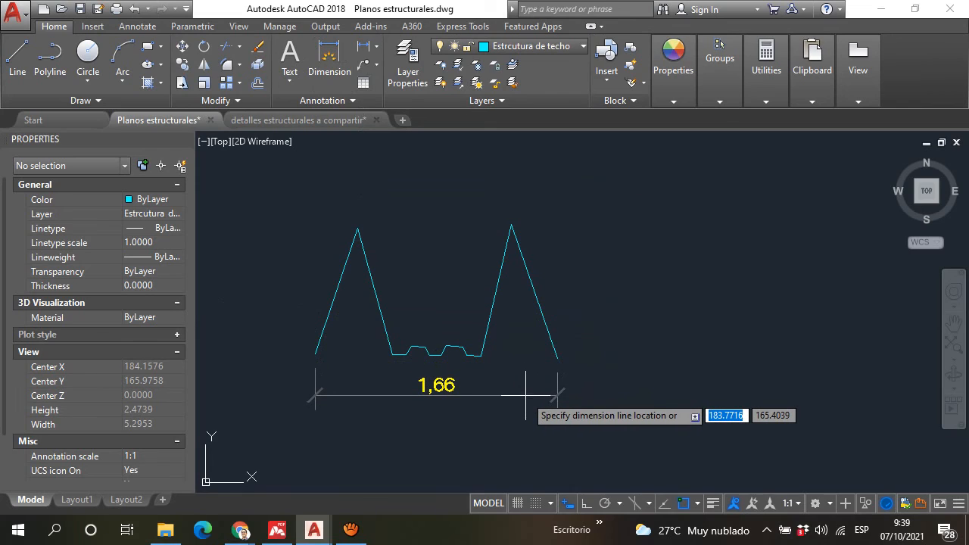
key("Escape")
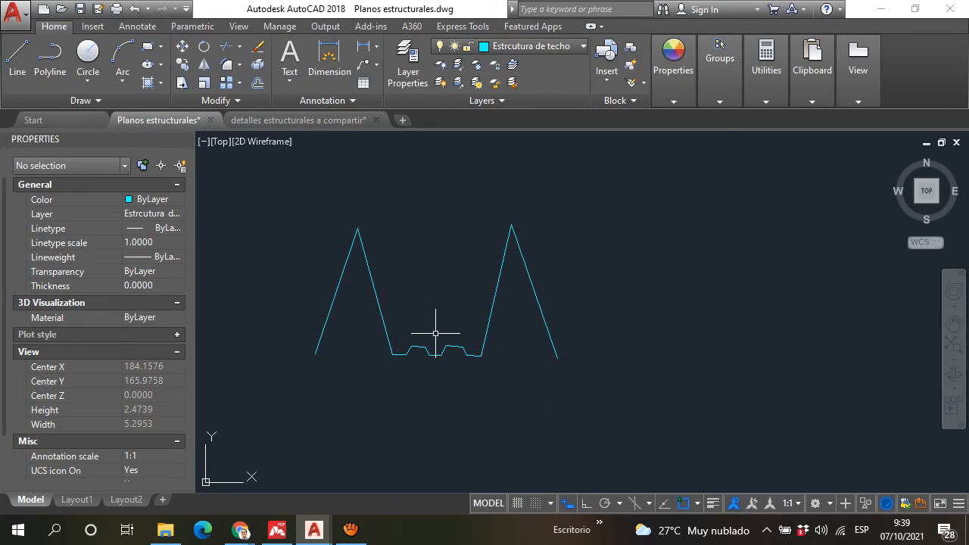
Step: Return to the roof structure plan and examine the sheet layout and beams between axes 4 and 7
scroll(435, 334, "down", 4)
scroll(443, 389, "up", 2)
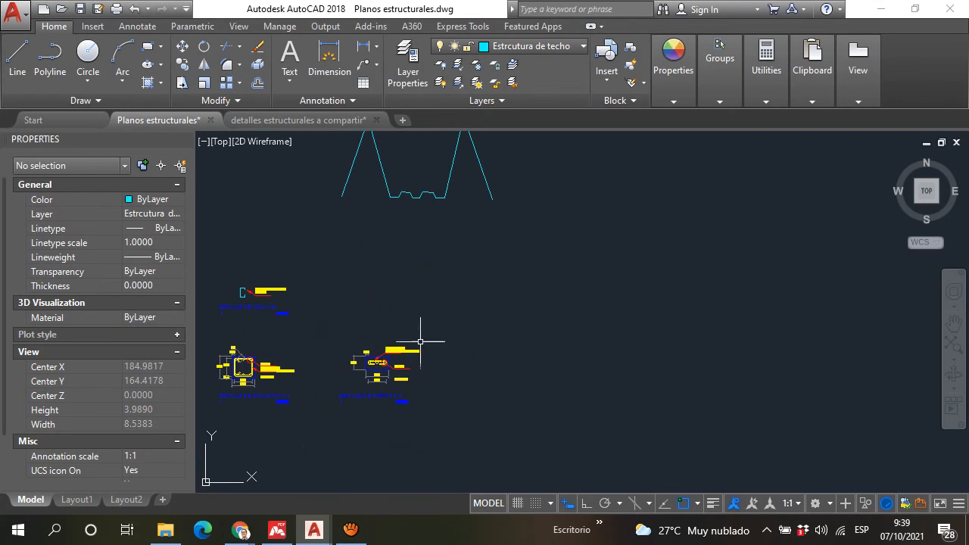
scroll(470, 246, "down", 3)
scroll(471, 246, "down", 5)
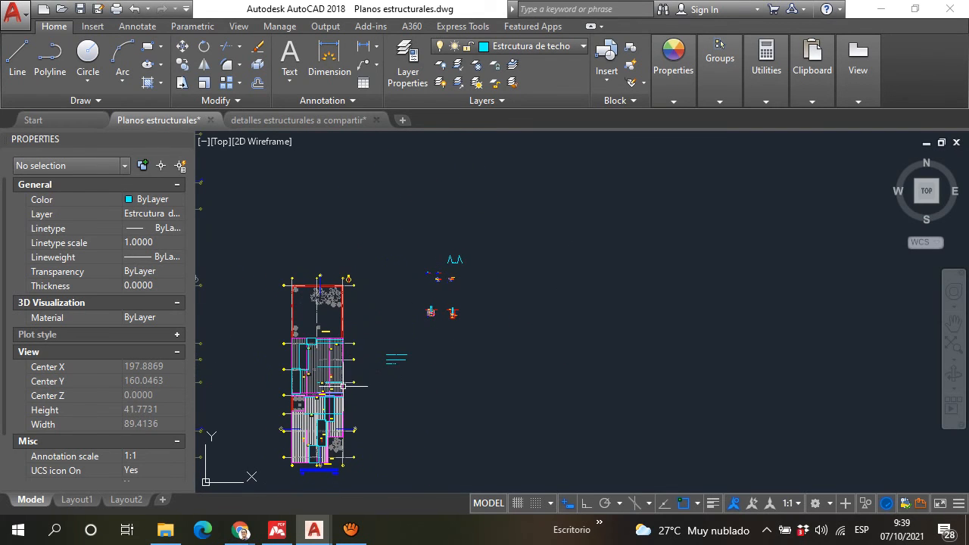
scroll(269, 366, "up", 4)
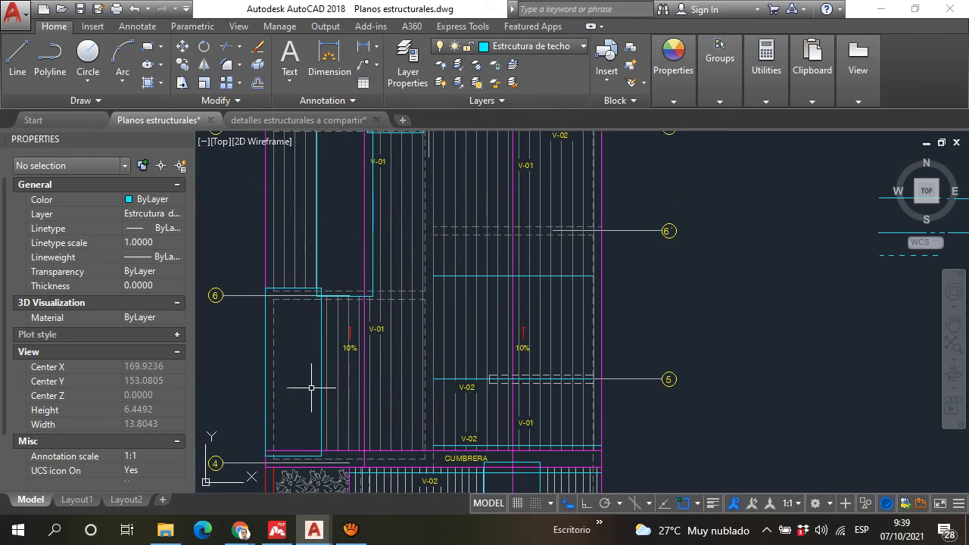
scroll(314, 307, "down", 4)
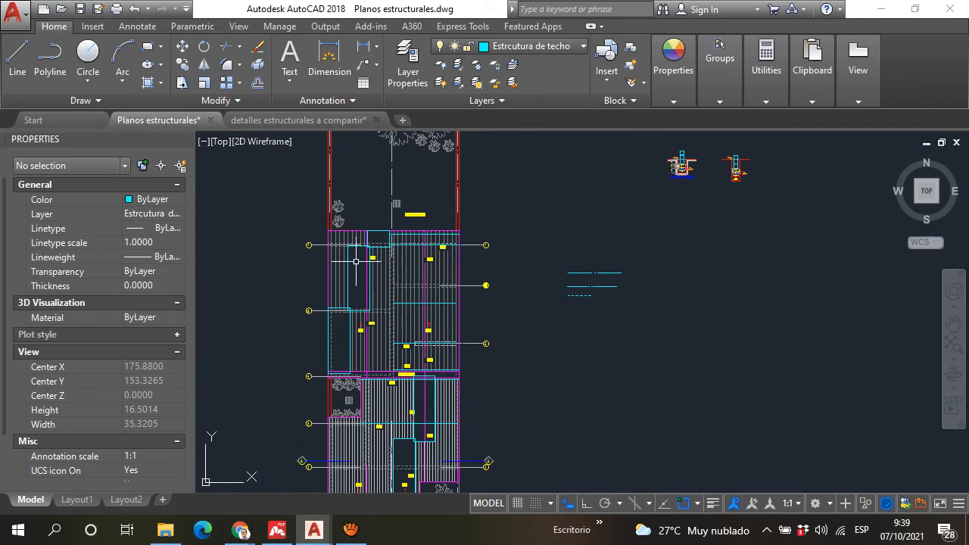
scroll(336, 319, "up", 4)
scroll(337, 318, "down", 4)
scroll(346, 308, "up", 6)
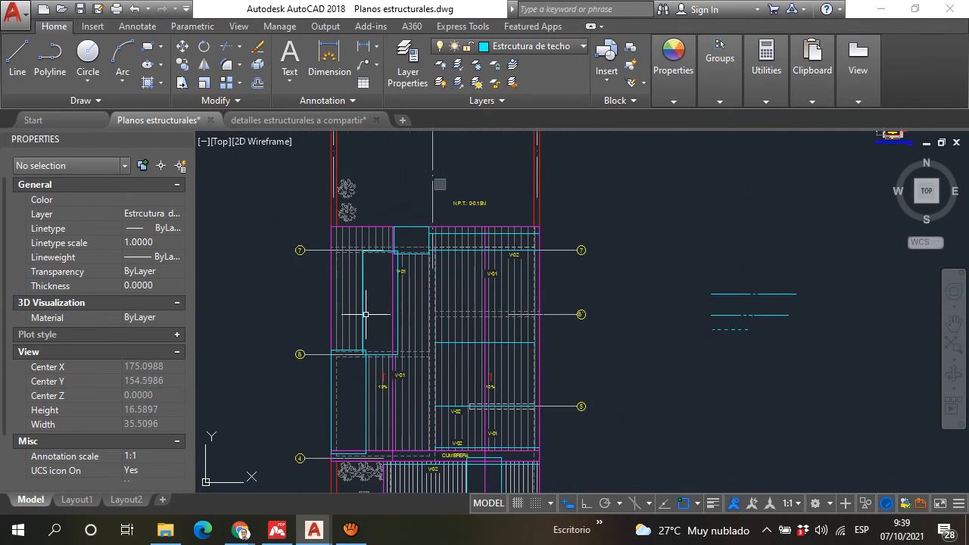
scroll(346, 308, "down", 4)
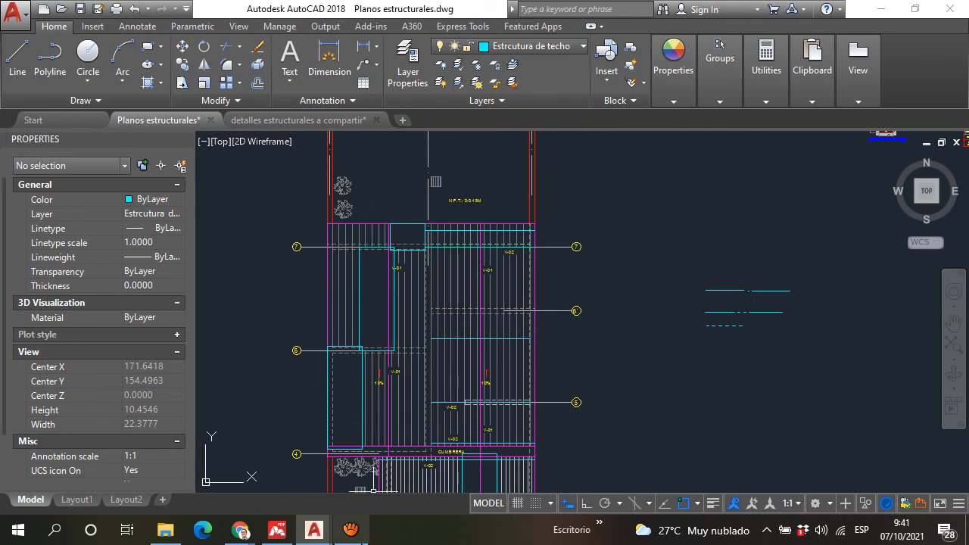
Step: Switch to the aTube Catcher screen recorder window
left_click(350, 530)
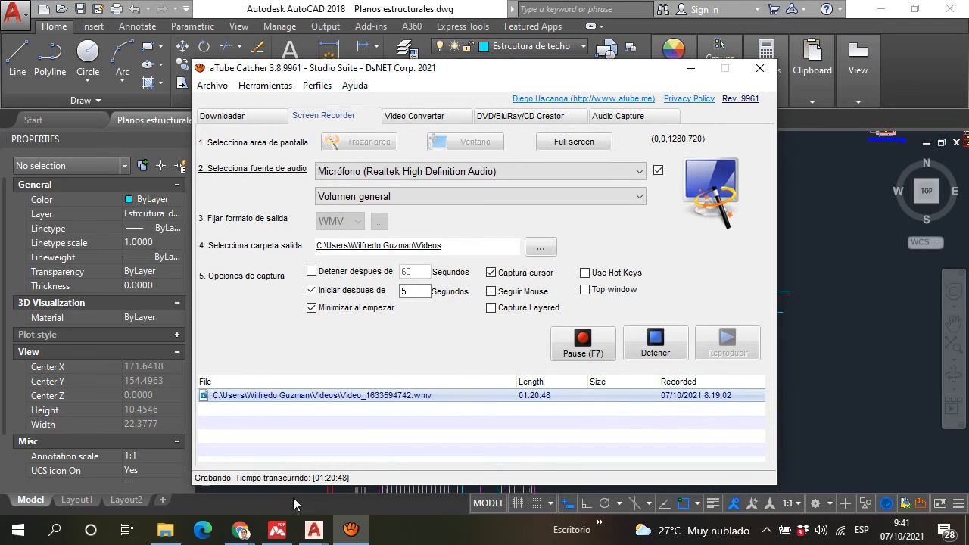
Step: Switch to Chrome and open the course's Conversación chat page, pointing out its heading
mouse_move(241, 529)
left_click(188, 459)
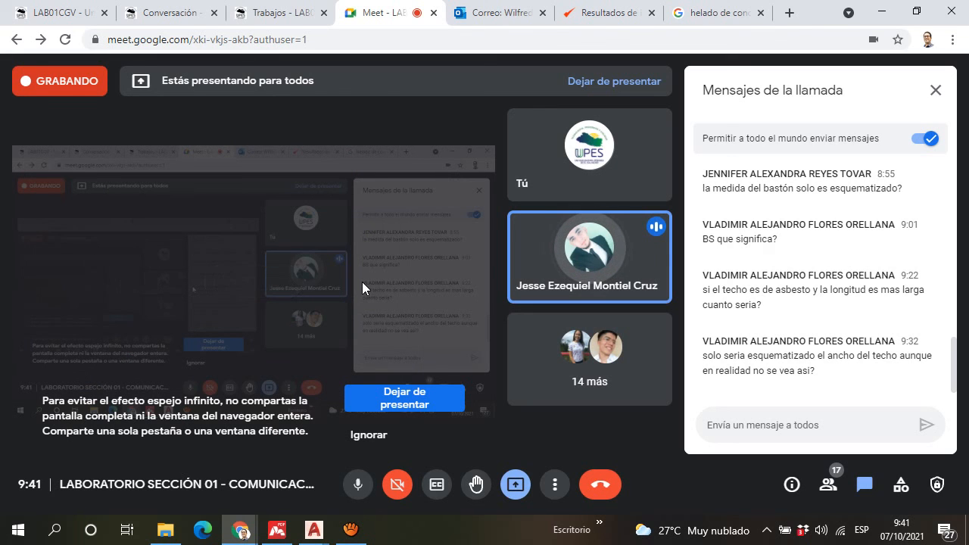
left_click(174, 12)
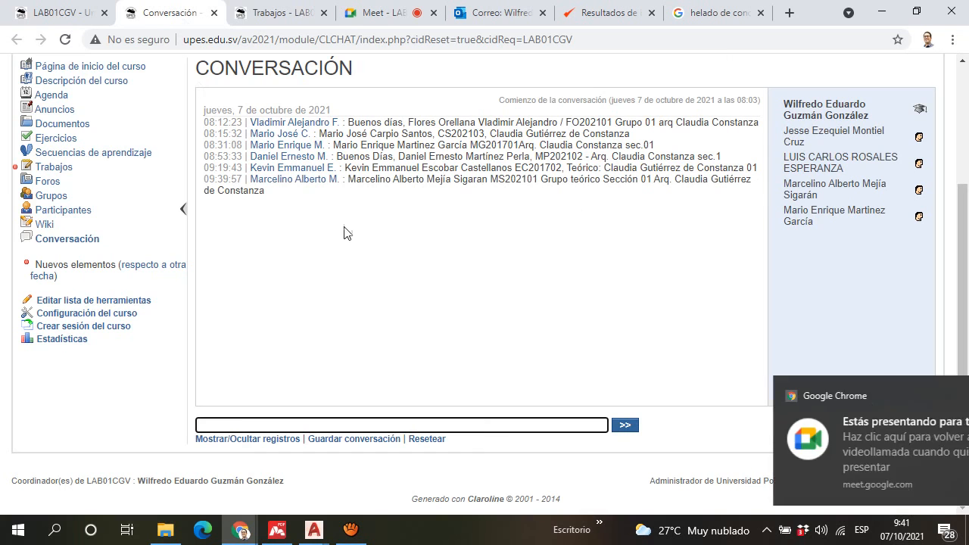
left_click_drag(210, 67, 353, 79)
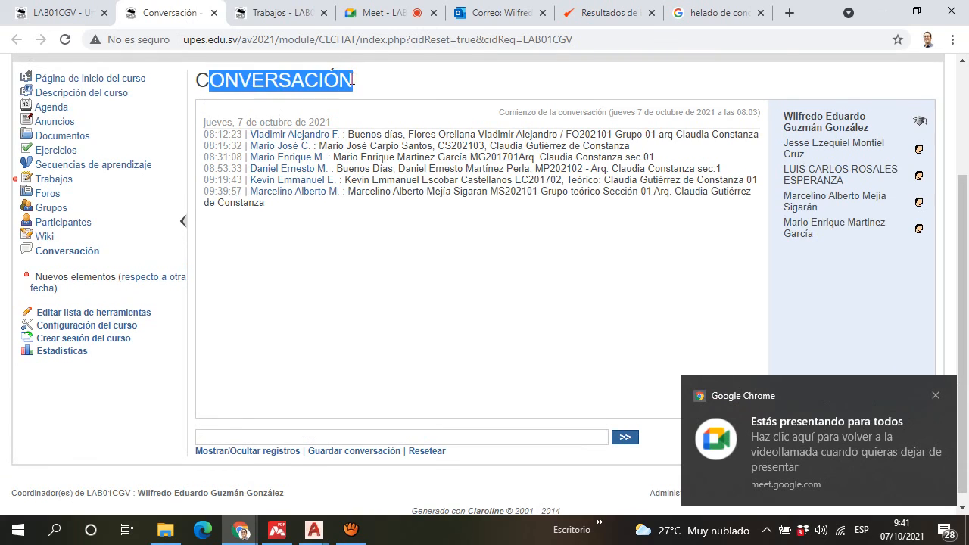
left_click(356, 82)
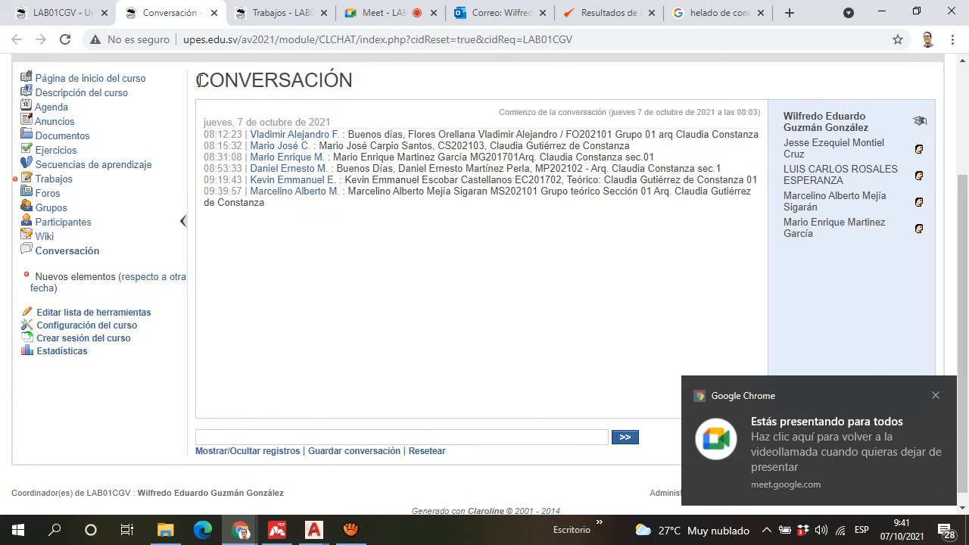
left_click_drag(198, 80, 305, 83)
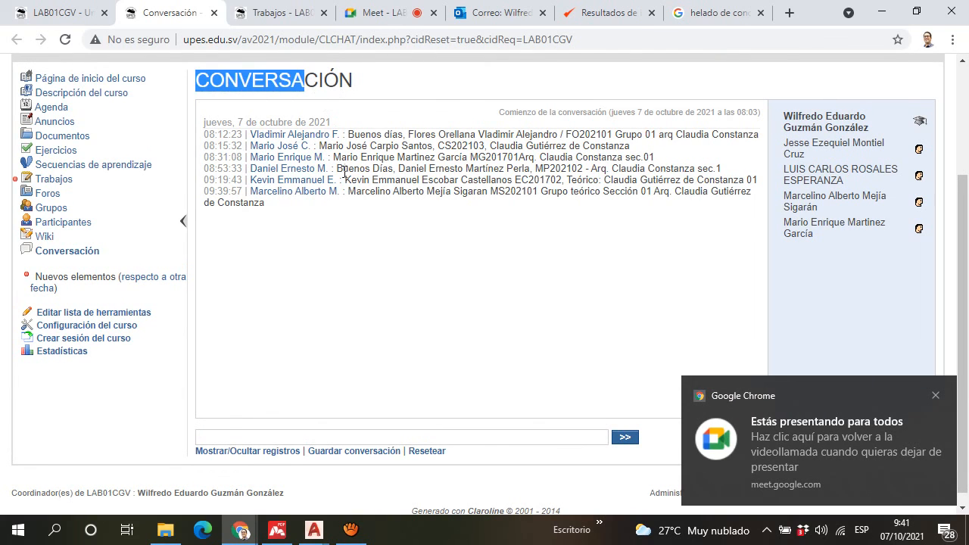
Step: Post the message "Saludos! Escriban su nombre, numero de carné" in the course chat
left_click(383, 436)
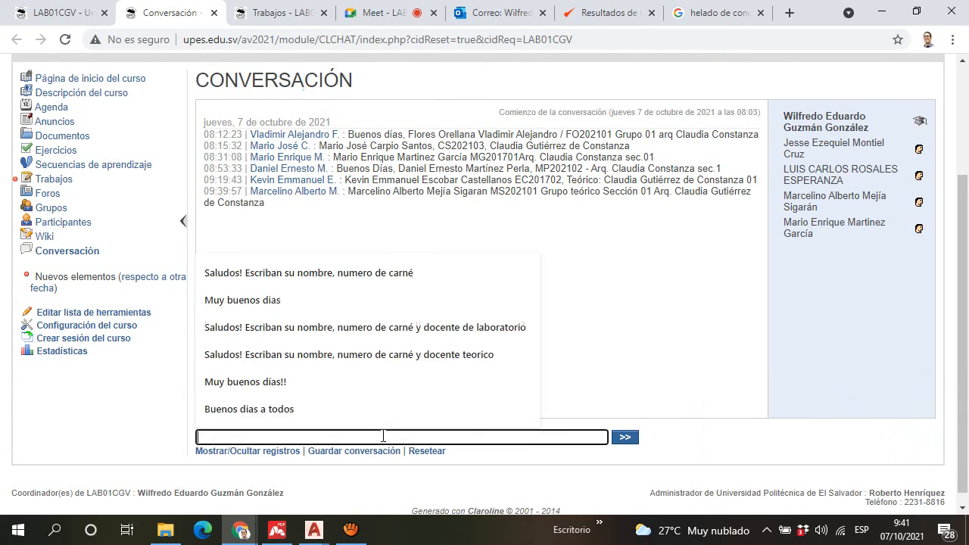
left_click(331, 279)
left_click(626, 439)
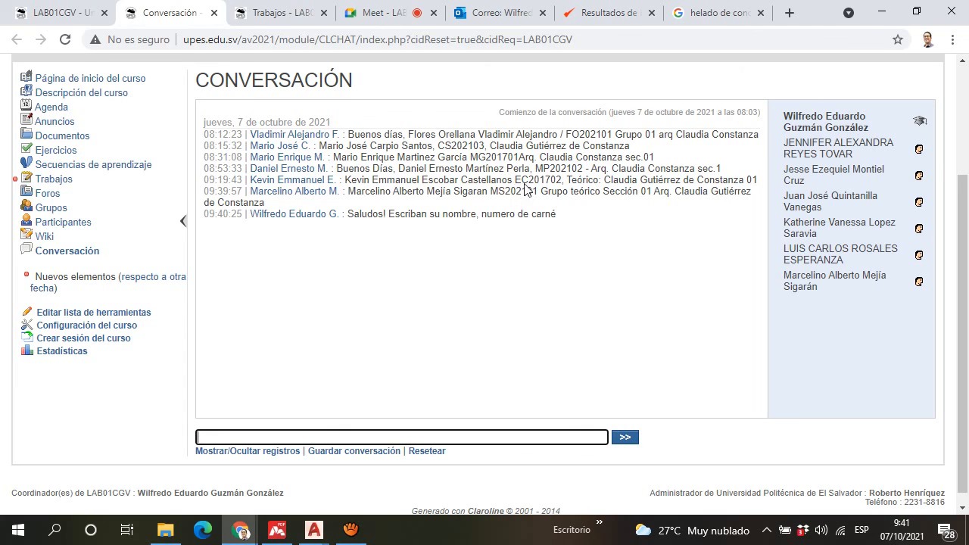
Step: Point out an earlier student's attendance message in the chat as an example
left_click(373, 141)
left_click_drag(373, 142, 465, 135)
left_click(452, 144)
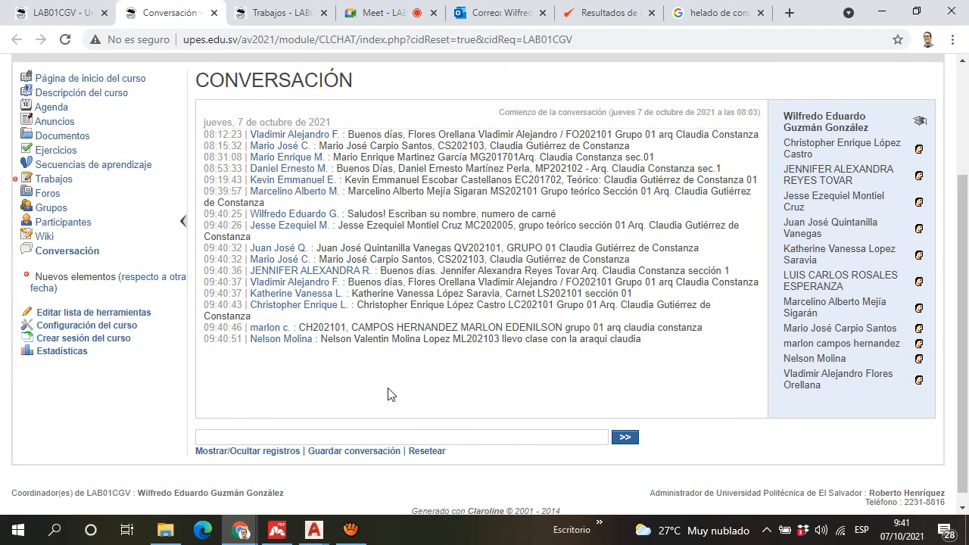
Step: Return to the Meet call, stop its recording and go back to the Actividades list
left_click(393, 10)
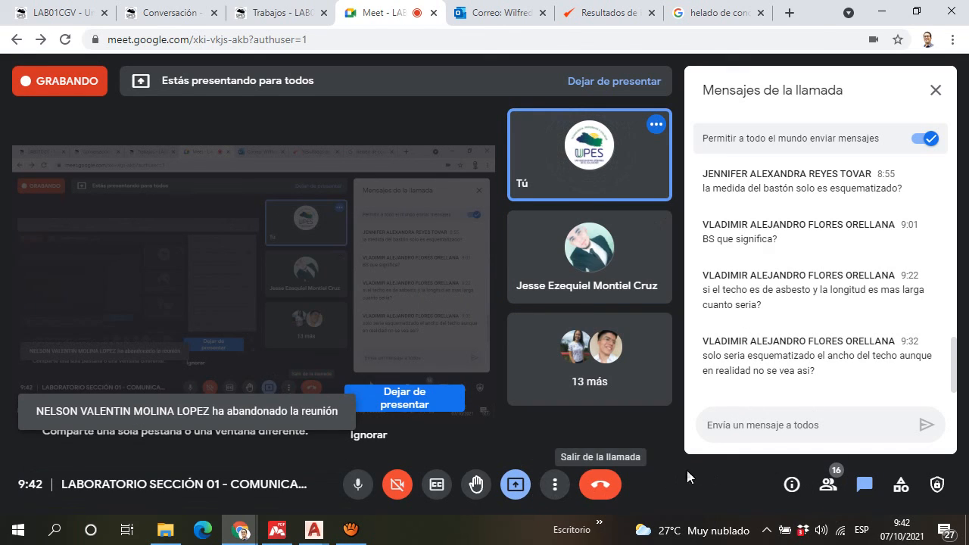
left_click(559, 494)
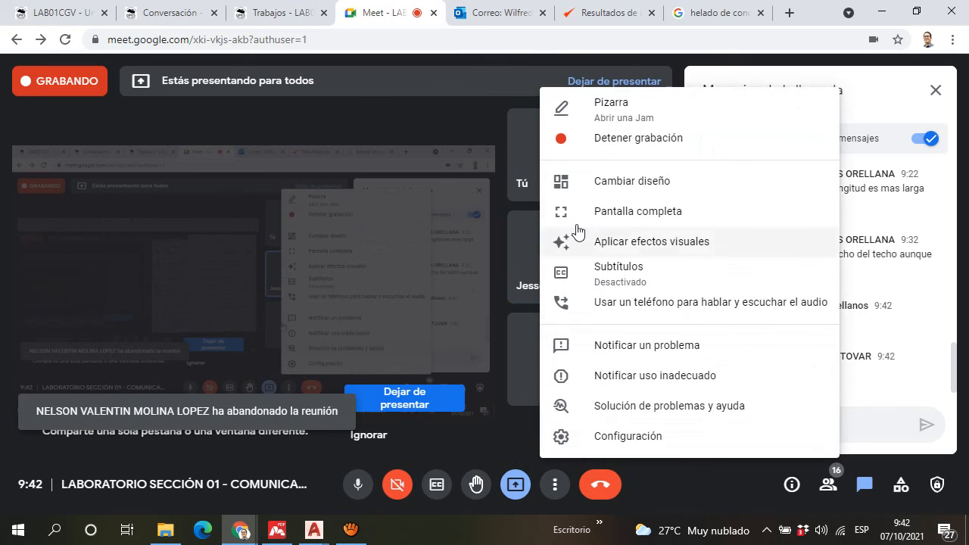
left_click(687, 151)
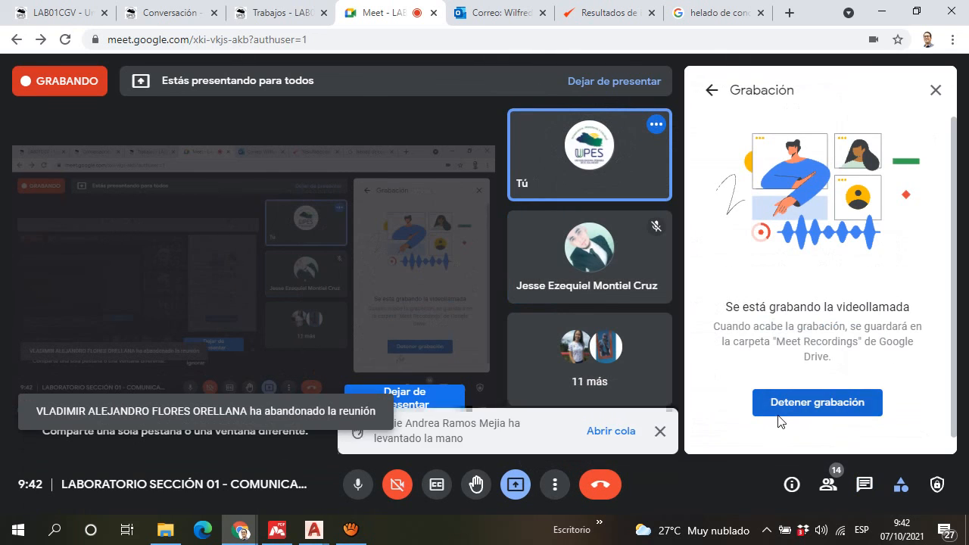
left_click(779, 409)
left_click(553, 355)
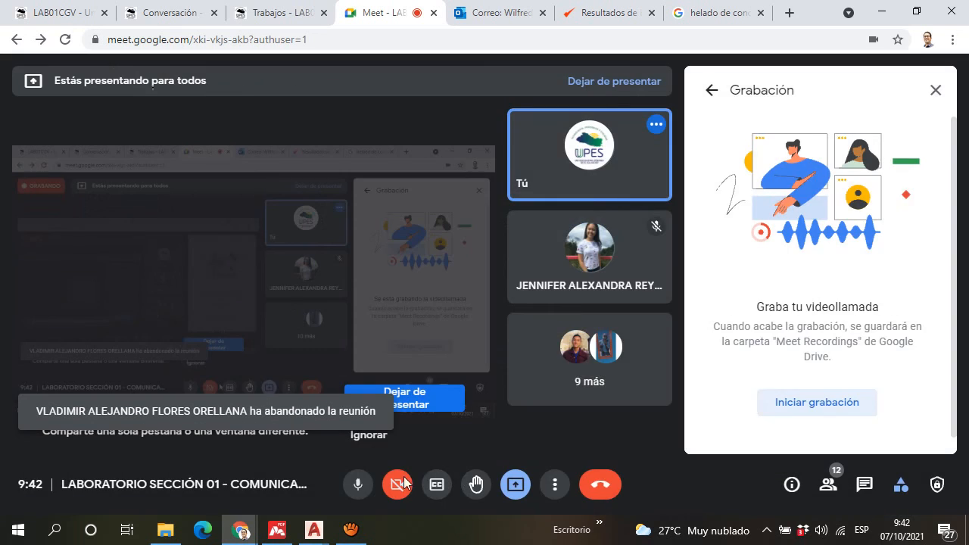
left_click(710, 93)
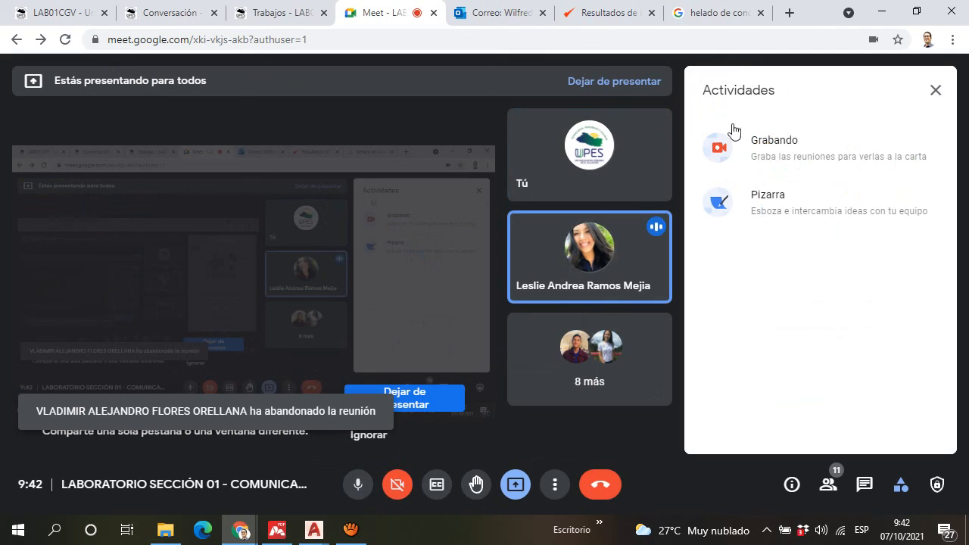